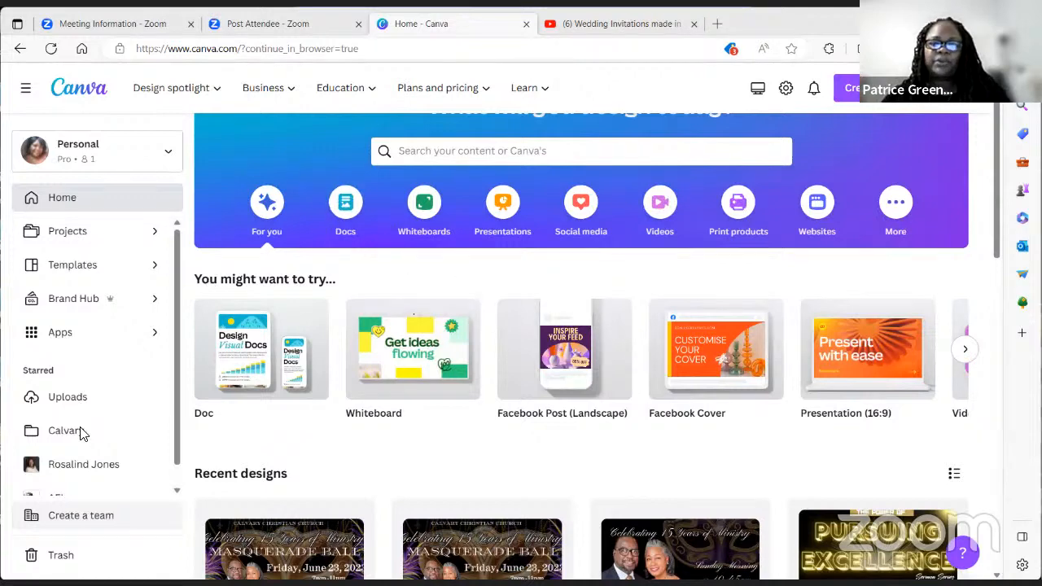
# Step: Search Canva's home page for 'wedding in' to bring up wedding invitation template suggestions
pyautogui.click(440, 156)
pyautogui.write('we')
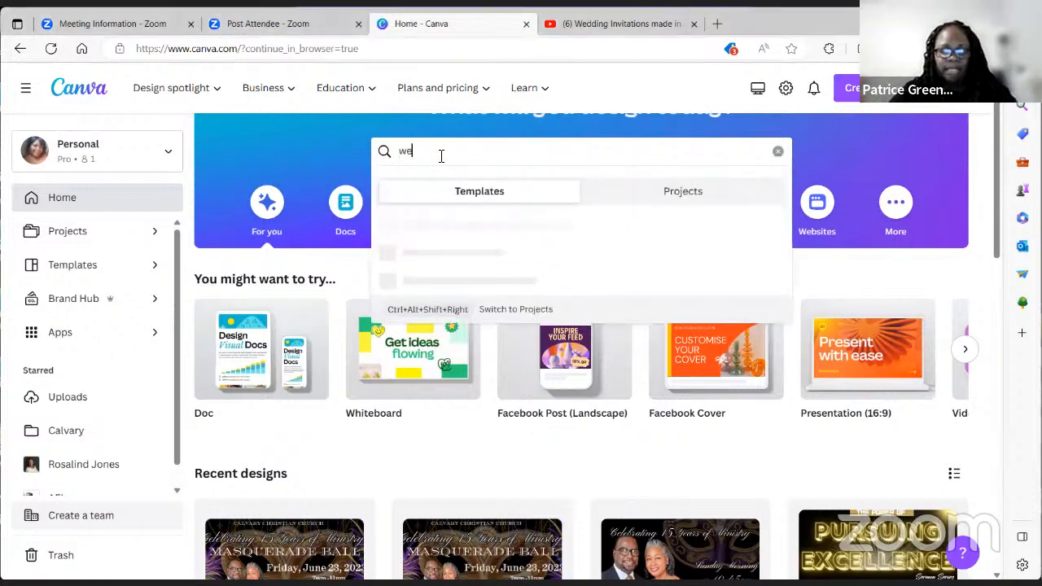
pyautogui.write('dding in')
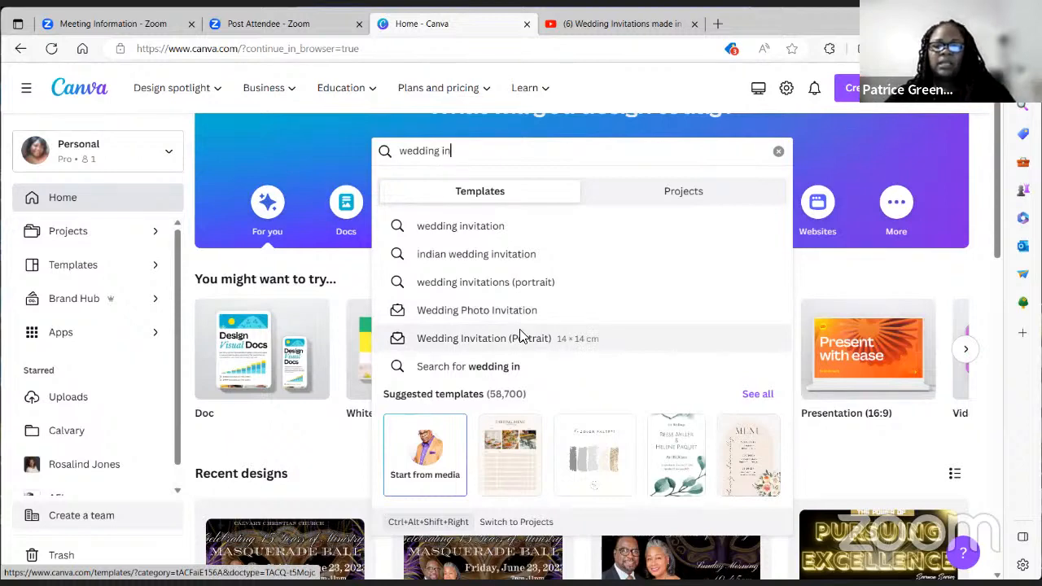
pyautogui.scroll(-1, 524, 336)
pyautogui.scroll(2, 524, 337)
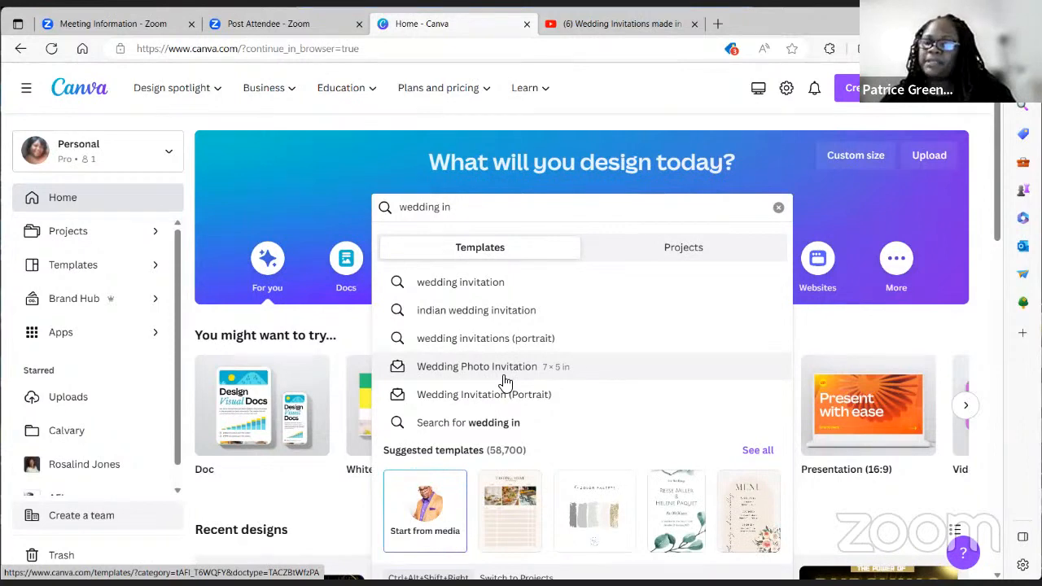
# Step: Open the 'wedding invitation' results and browse designs like Boho Floral Watercolor and Gold Oval Minimalist
pyautogui.click(492, 284)
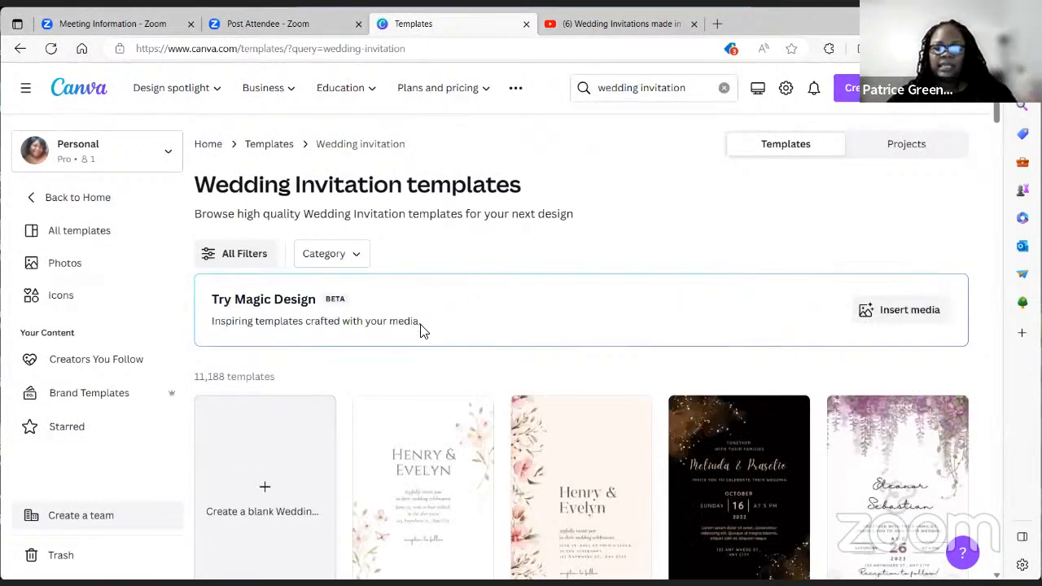
pyautogui.scroll(-1, 423, 331)
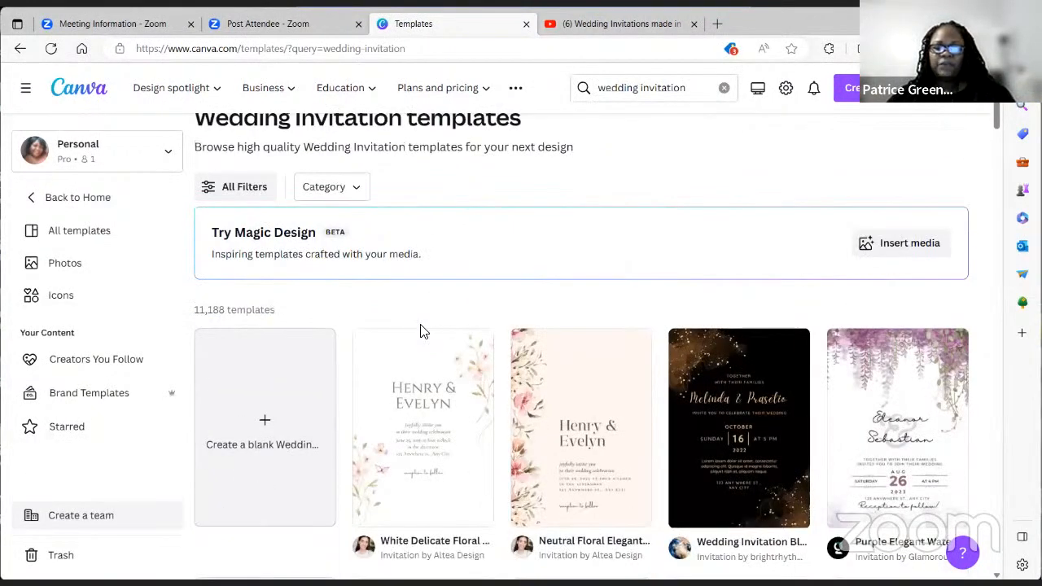
pyautogui.scroll(-2, 422, 330)
pyautogui.scroll(-1, 421, 332)
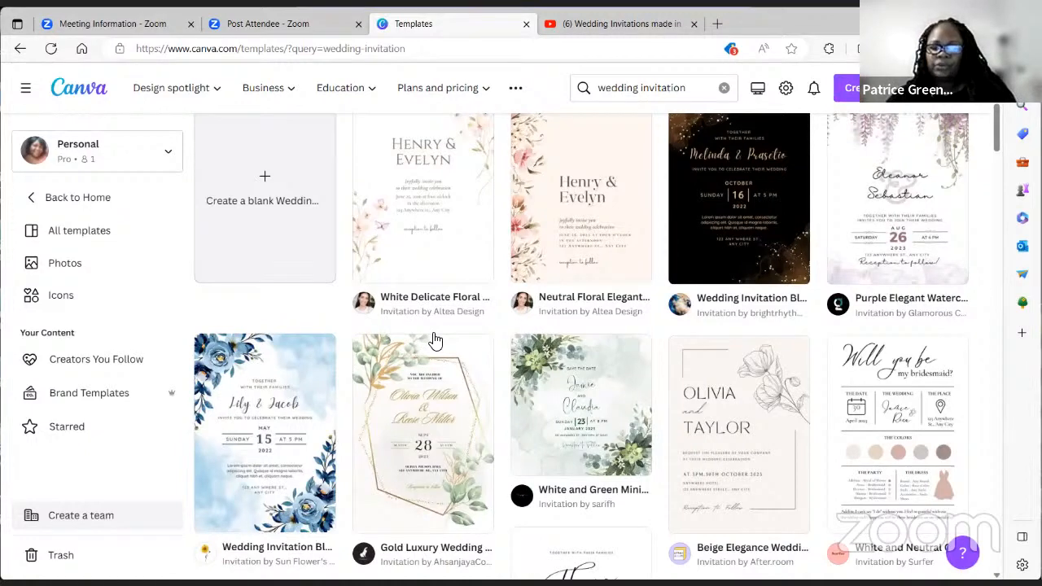
pyautogui.scroll(-5, 435, 340)
pyautogui.scroll(-3, 436, 340)
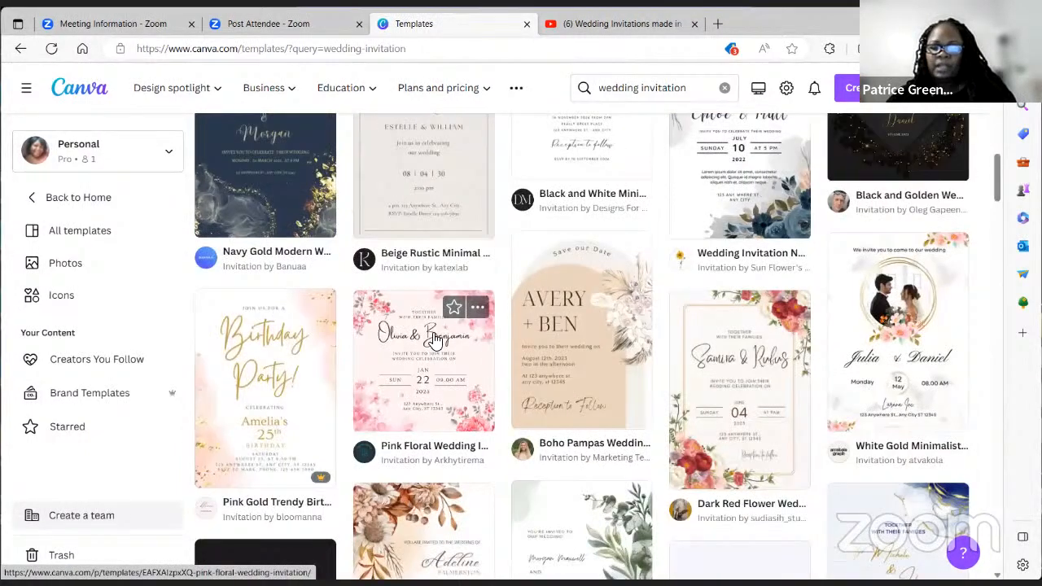
pyautogui.scroll(-2, 436, 340)
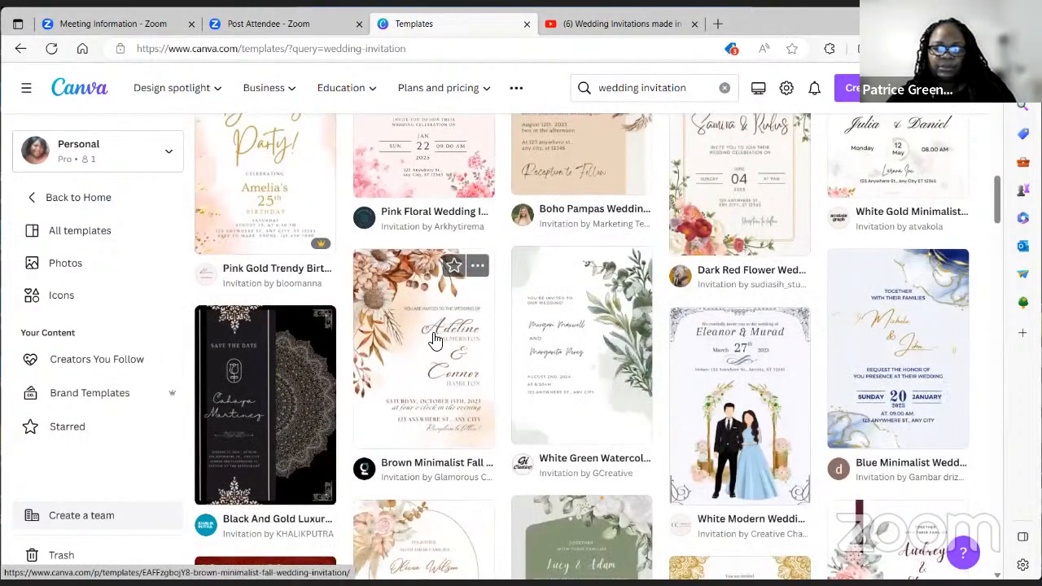
pyautogui.scroll(-2, 435, 340)
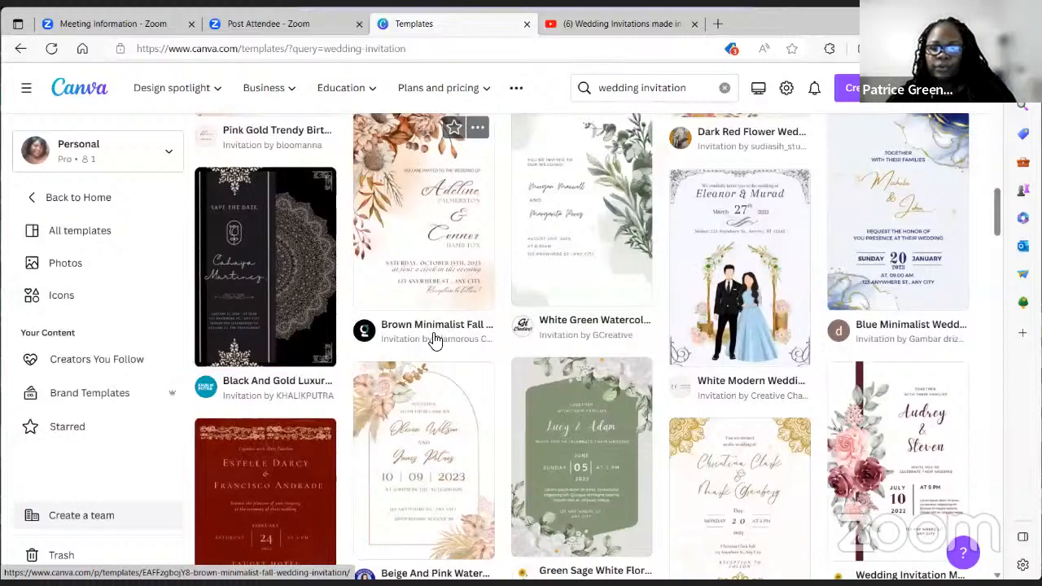
pyautogui.scroll(-7, 435, 340)
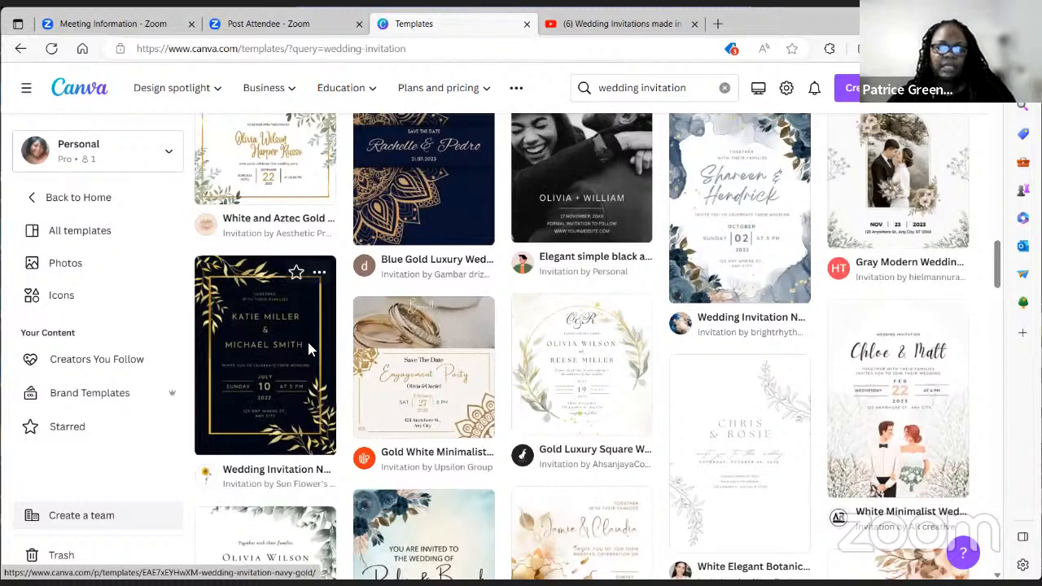
pyautogui.scroll(-3, 308, 285)
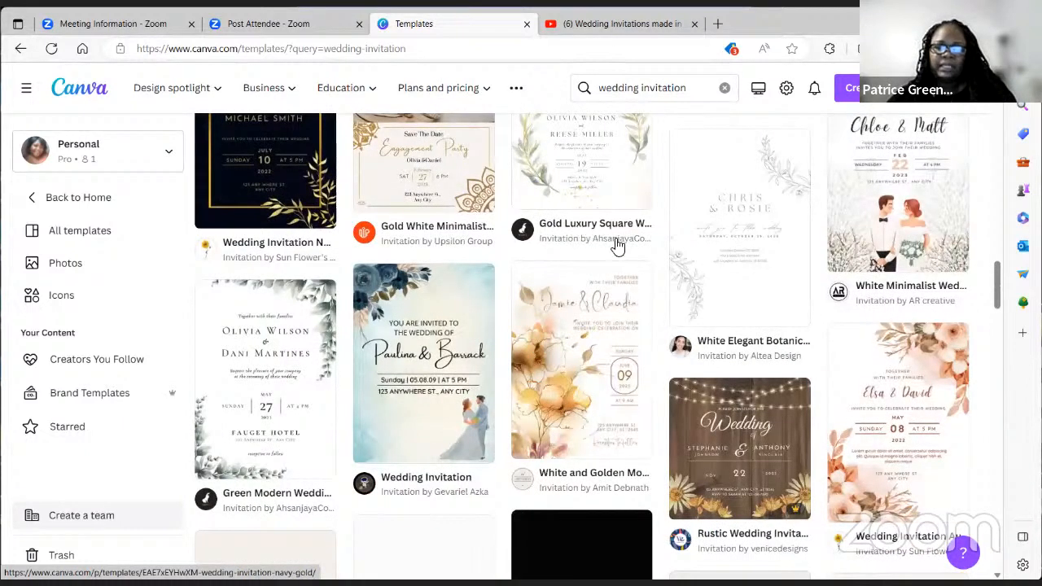
pyautogui.scroll(-4, 515, 326)
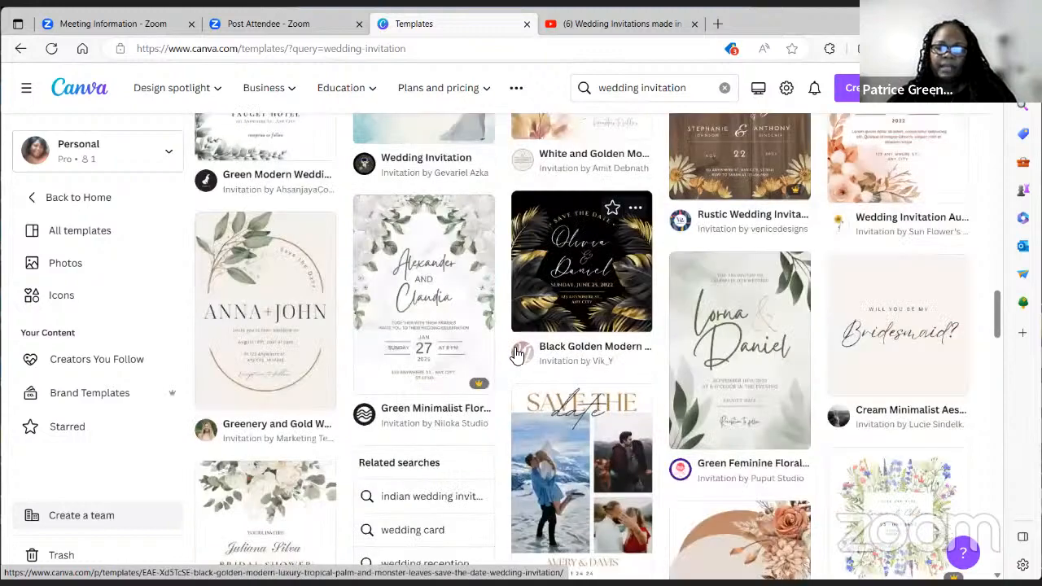
pyautogui.scroll(-1, 514, 354)
pyautogui.scroll(-4, 515, 354)
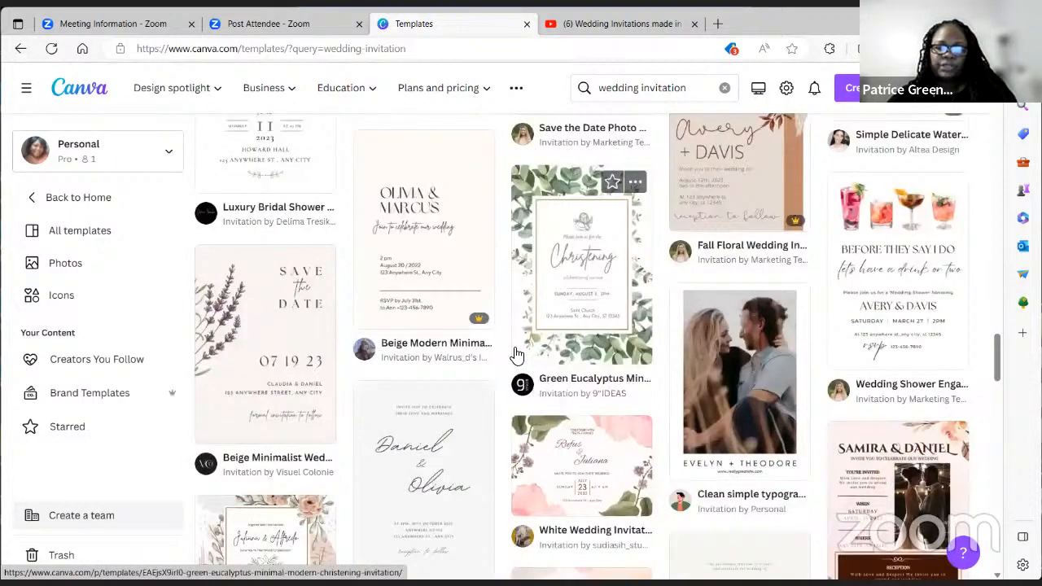
pyautogui.scroll(-3, 516, 355)
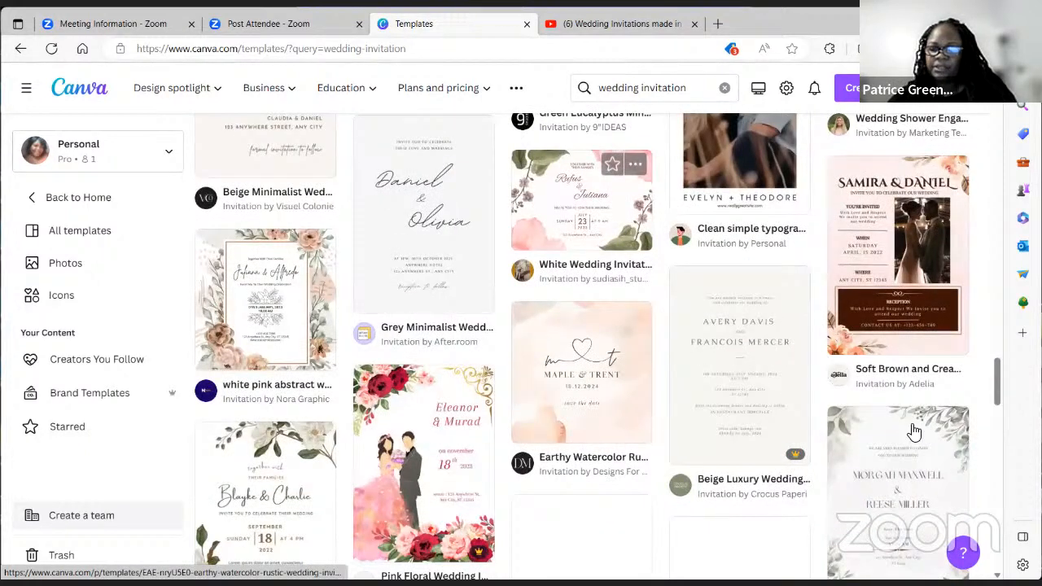
pyautogui.scroll(-5, 904, 407)
pyautogui.scroll(2, 601, 440)
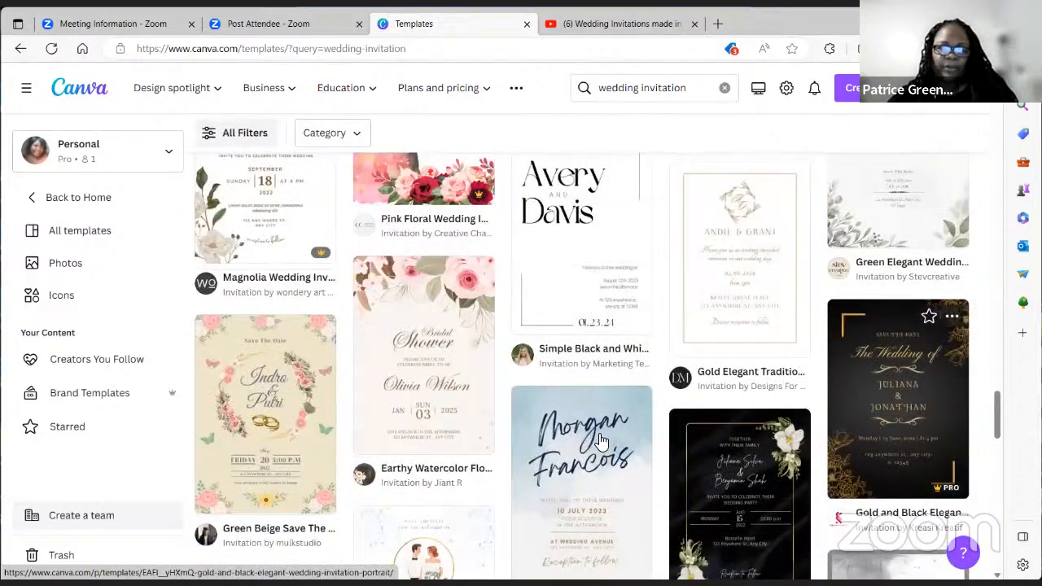
pyautogui.scroll(-5, 600, 440)
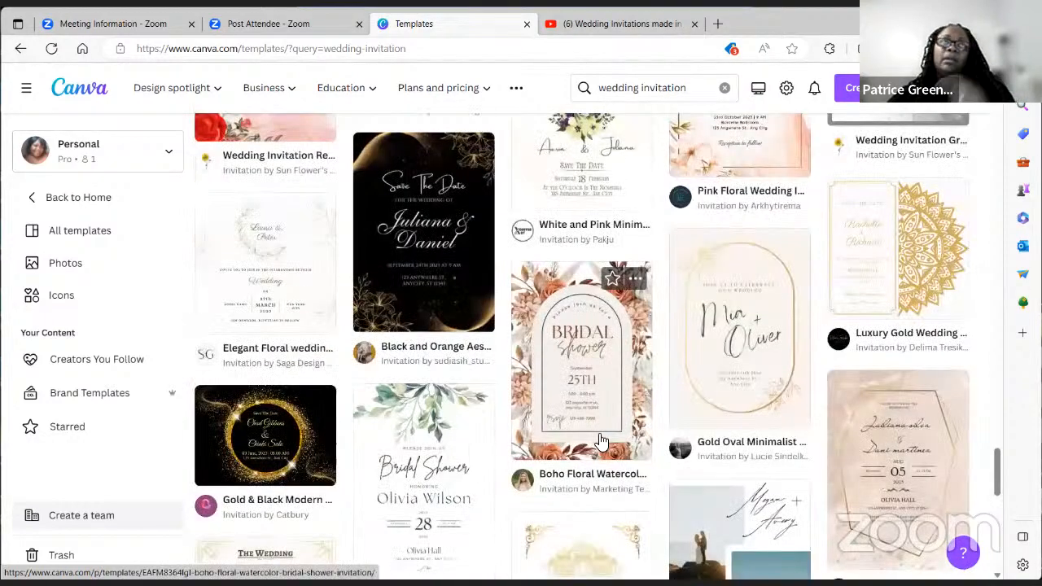
pyautogui.scroll(-3, 600, 441)
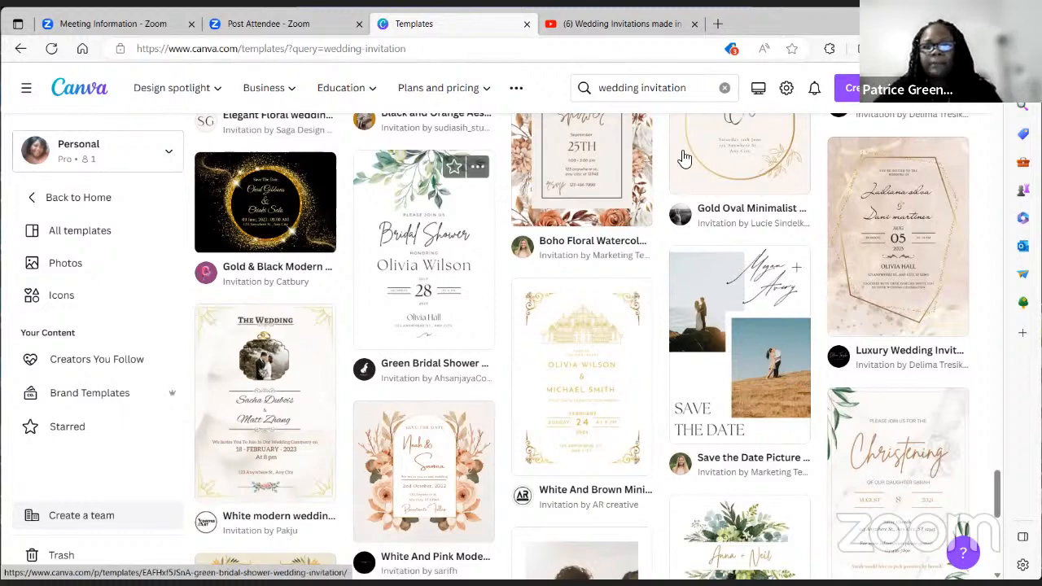
# Step: Refine the search to 'golden wedding invitation' and browse designs like Black & Gold Vintage
pyautogui.click(694, 91)
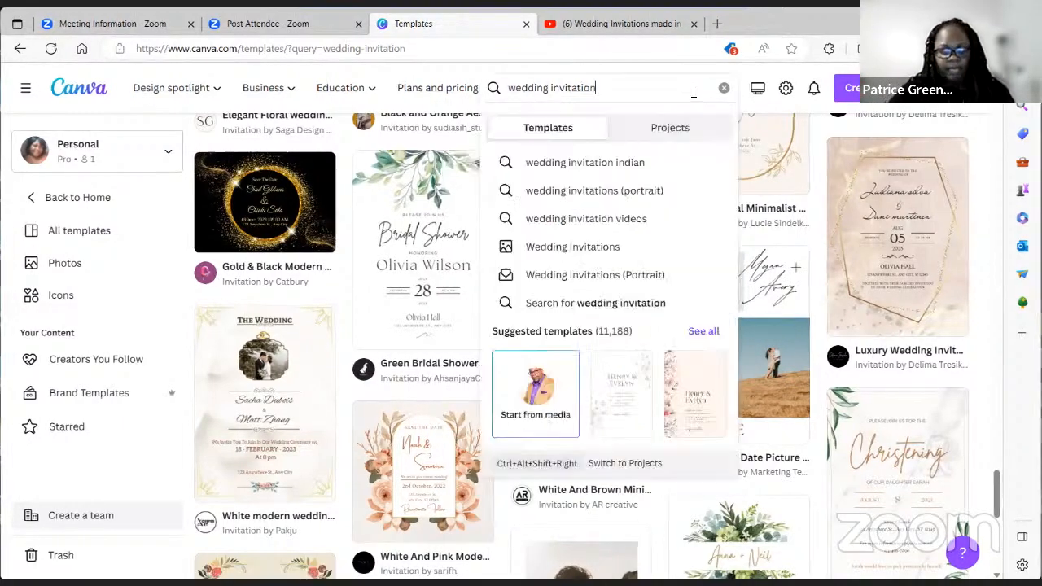
pyautogui.write('goldd')
pyautogui.press('BackSpace')
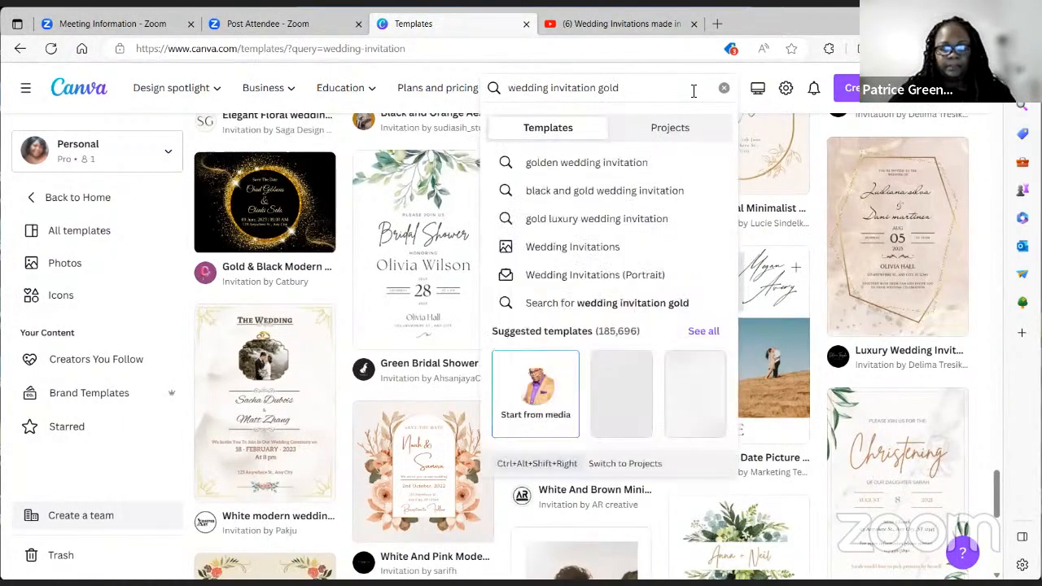
pyautogui.write('leaves')
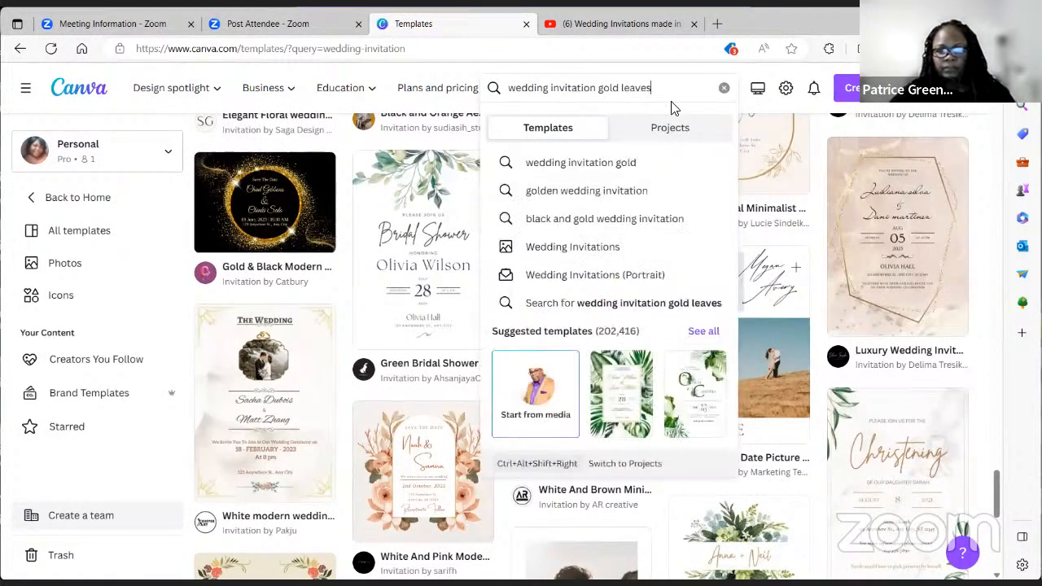
pyautogui.click(648, 189)
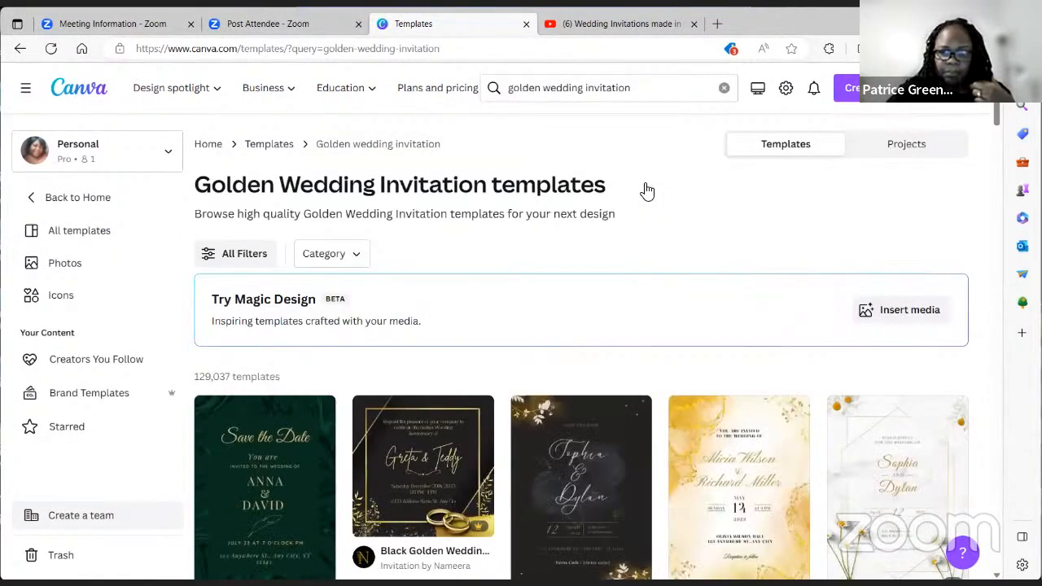
pyautogui.scroll(-3, 647, 189)
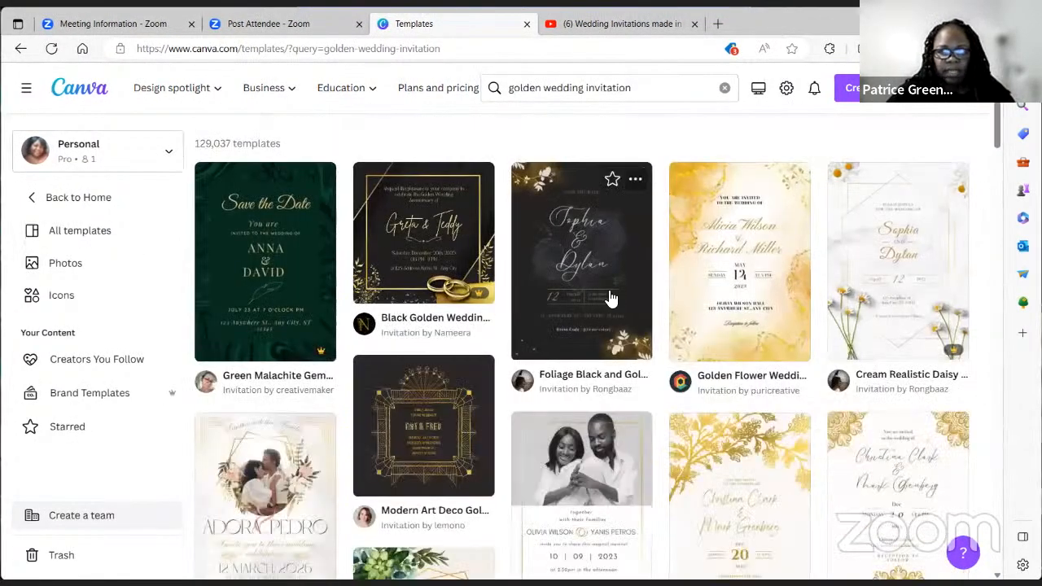
pyautogui.scroll(-1, 689, 323)
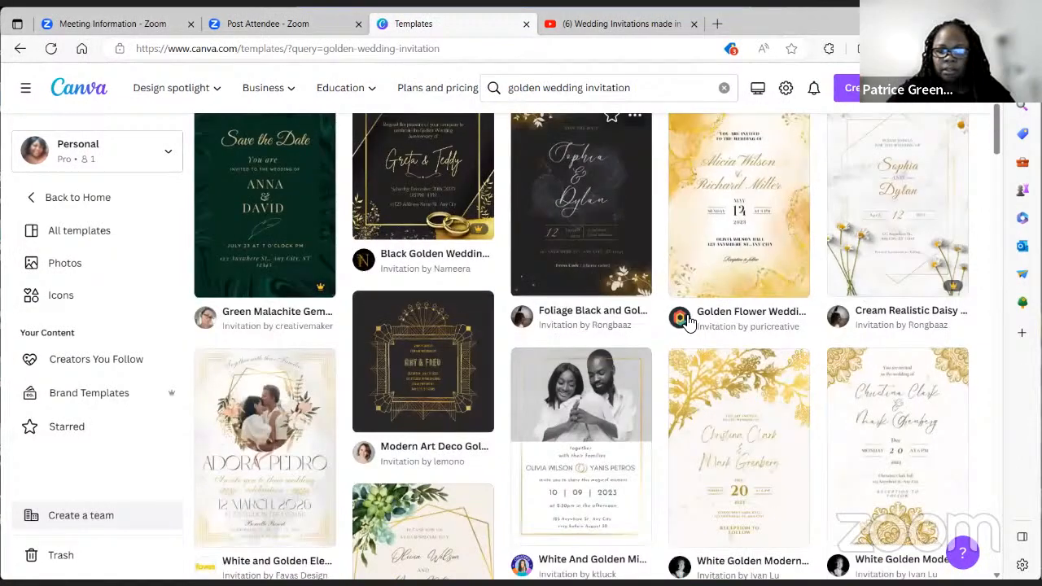
pyautogui.scroll(-3, 689, 323)
pyautogui.scroll(-3, 689, 323)
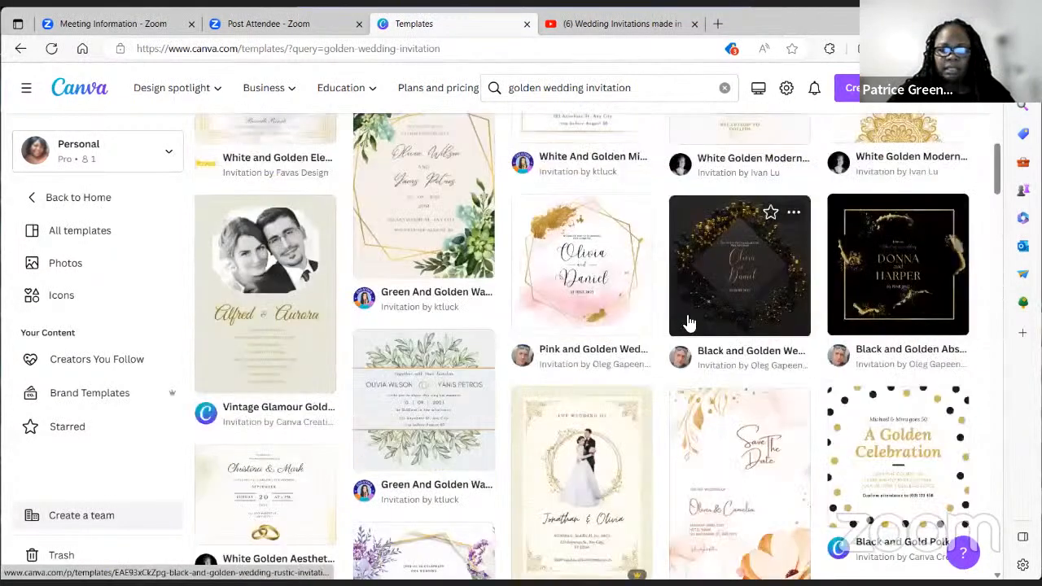
pyautogui.scroll(-3, 689, 323)
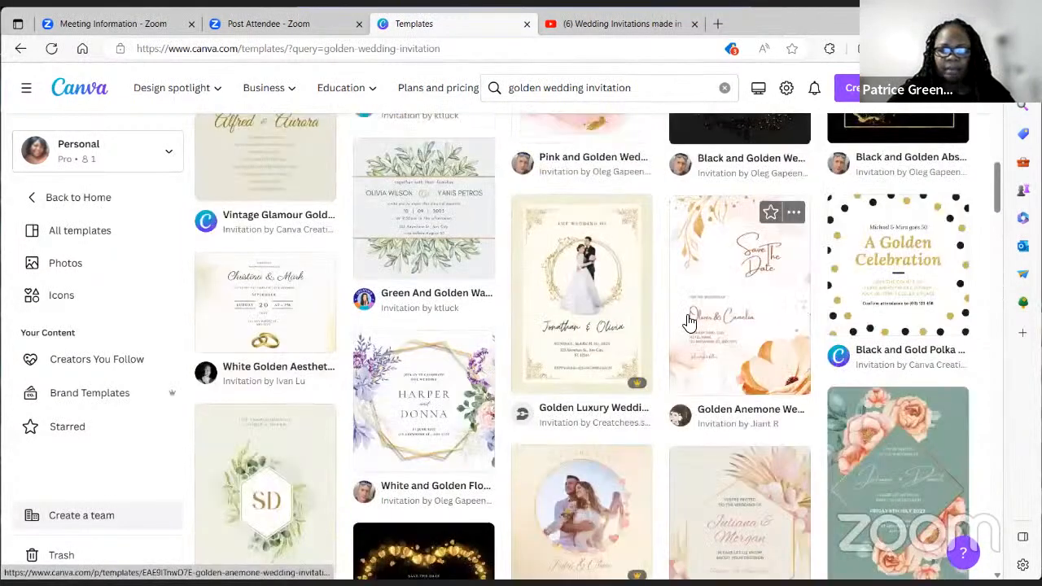
pyautogui.scroll(-3, 689, 323)
pyautogui.scroll(-4, 688, 323)
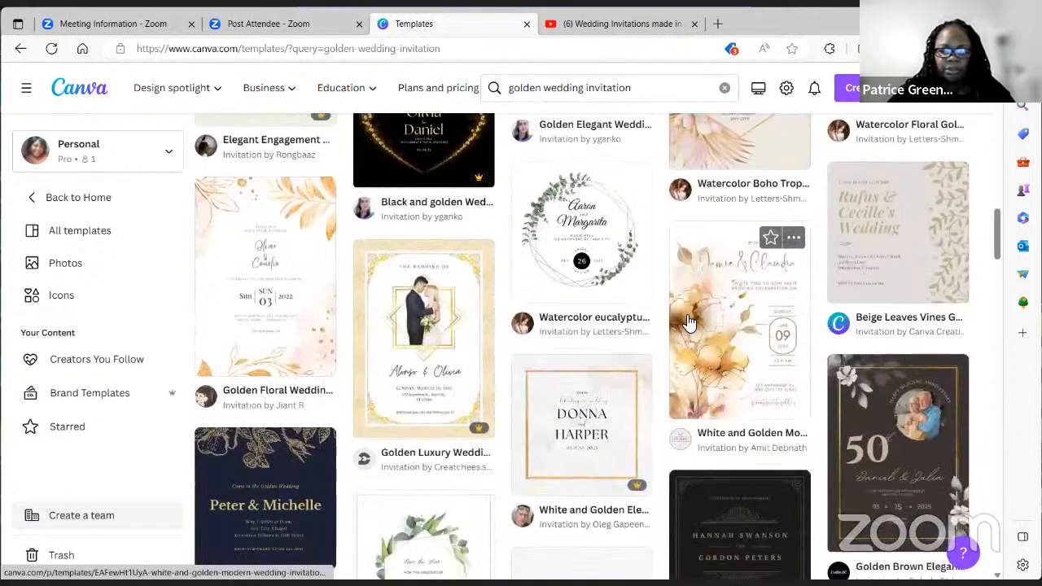
pyautogui.scroll(-5, 689, 323)
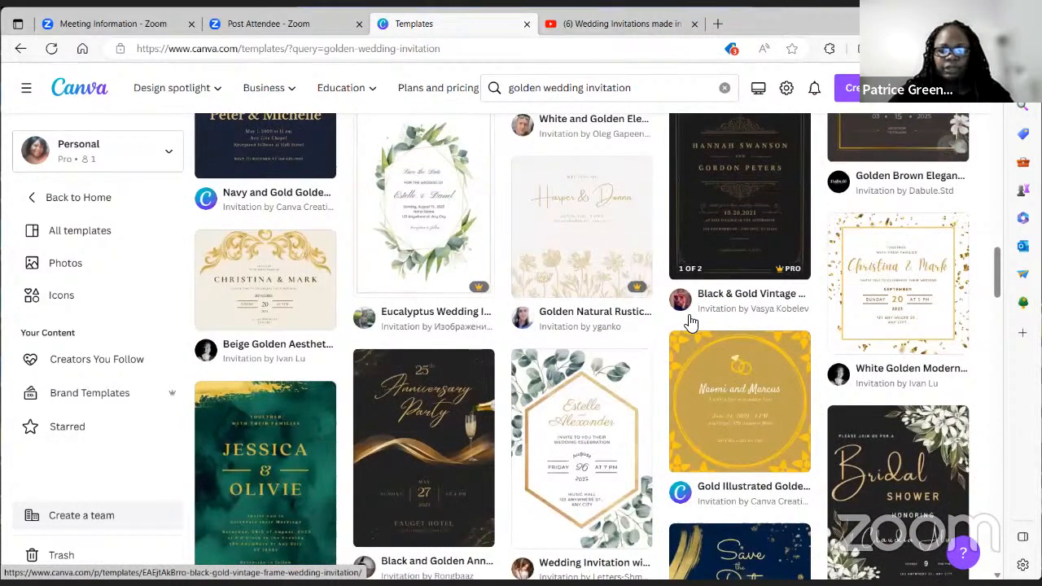
pyautogui.scroll(-2, 688, 323)
pyautogui.scroll(-5, 689, 321)
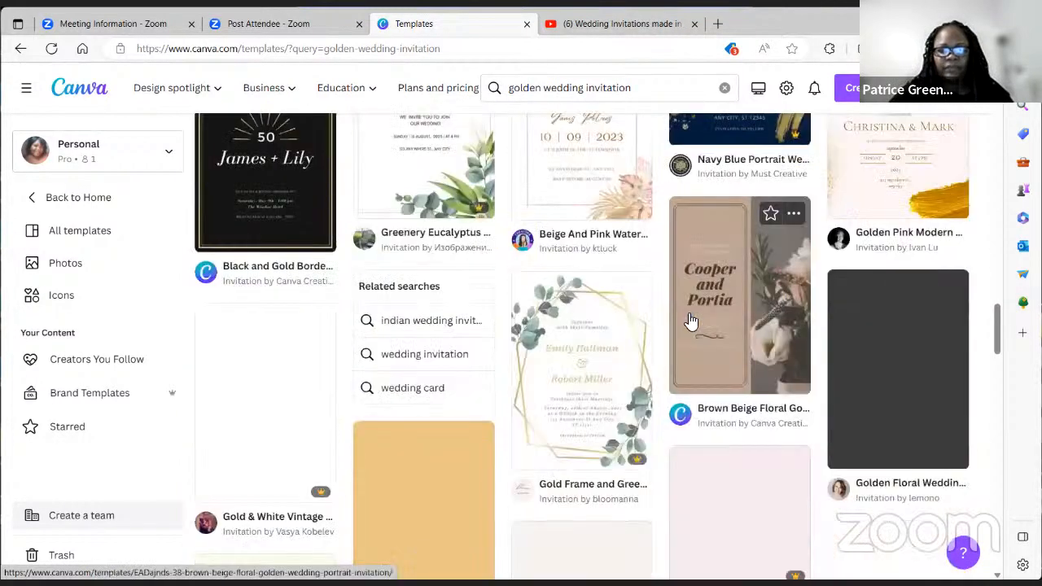
pyautogui.scroll(-4, 675, 314)
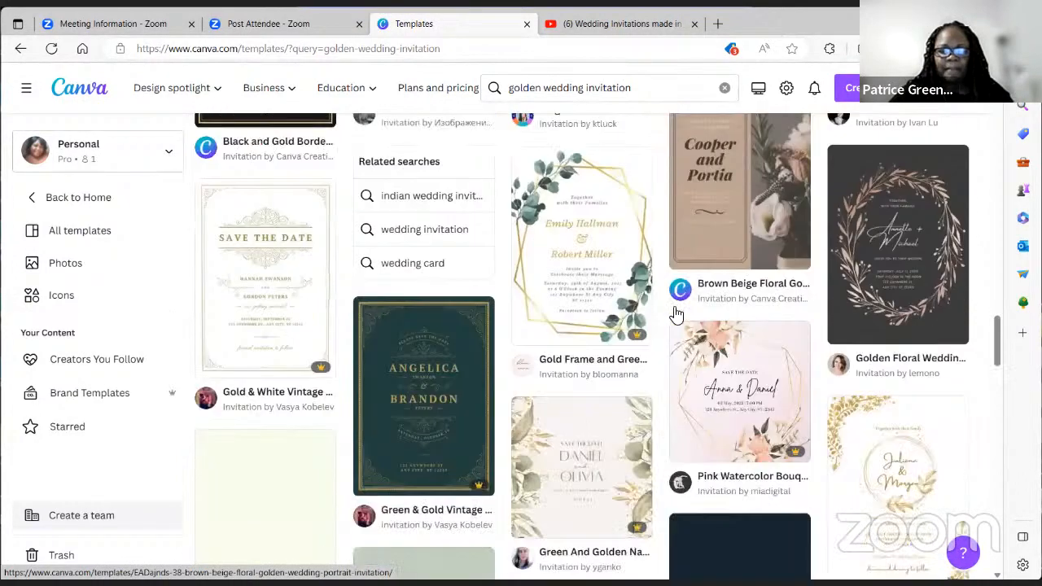
pyautogui.scroll(-1, 675, 313)
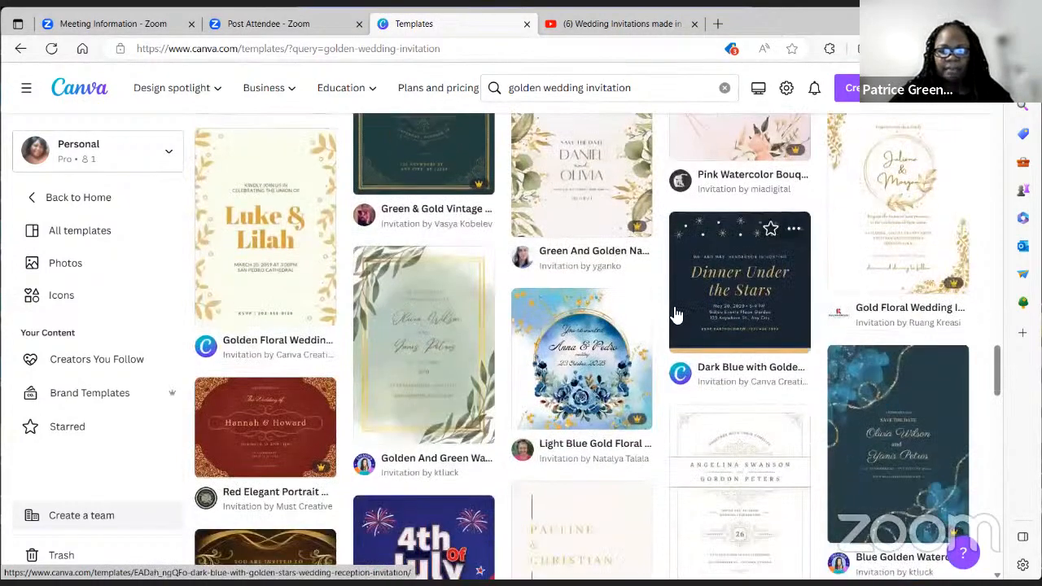
pyautogui.scroll(-3, 674, 313)
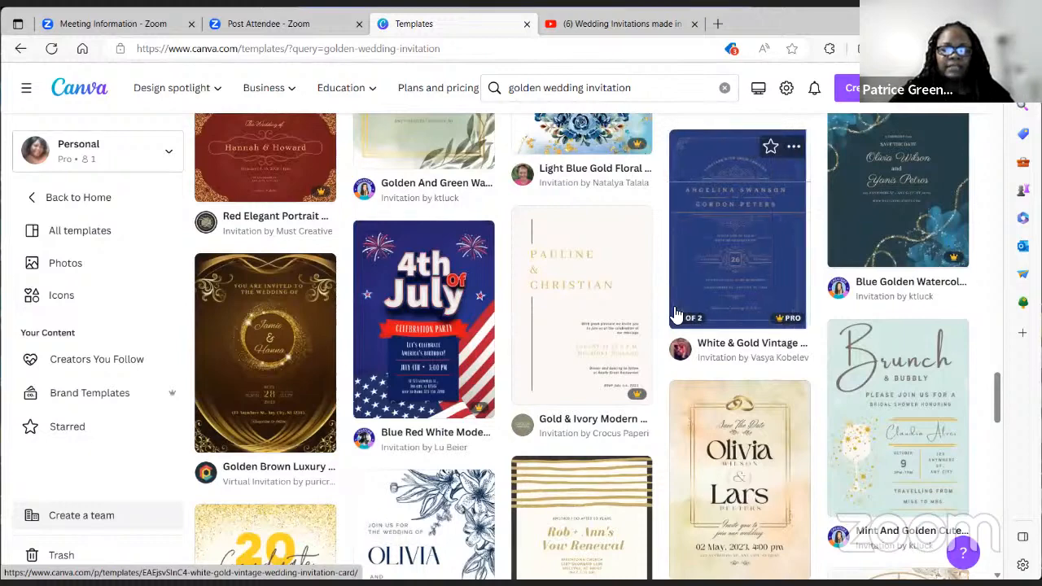
pyautogui.scroll(-1, 356, 277)
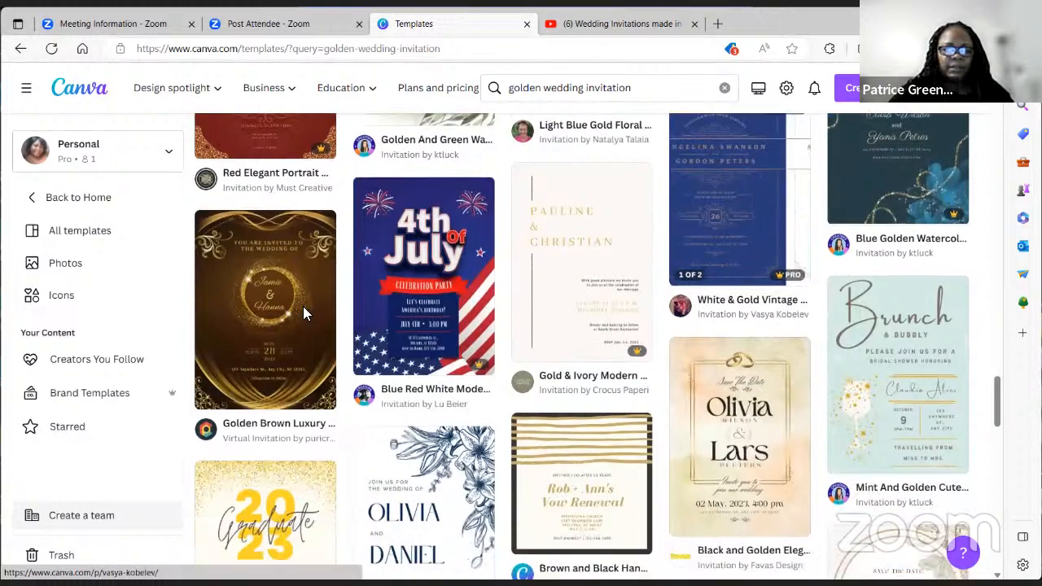
# Step: Start a new design from the Golden Brown Luxury template in the browser editor
pyautogui.click(303, 313)
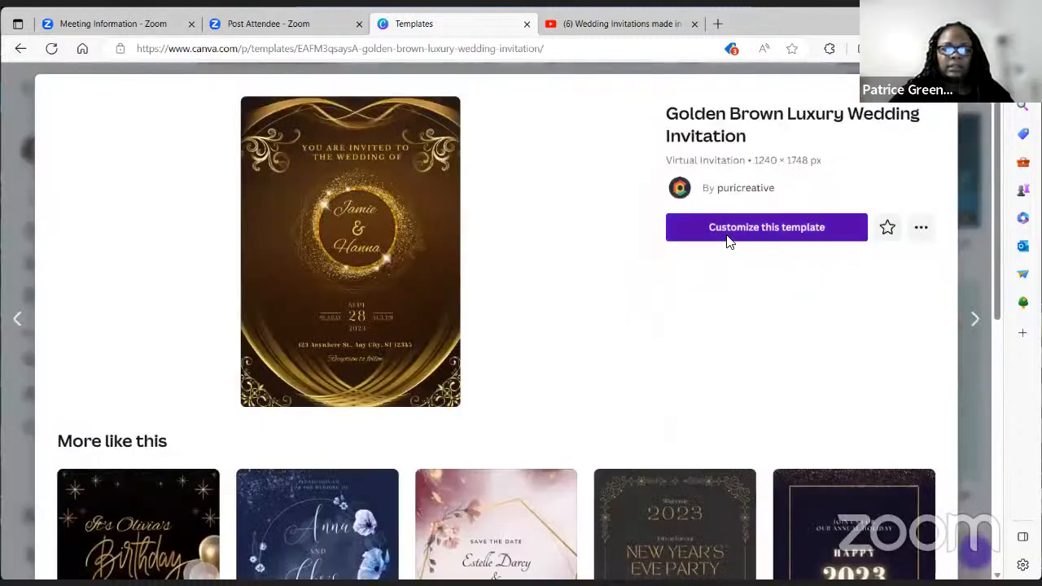
pyautogui.click(728, 241)
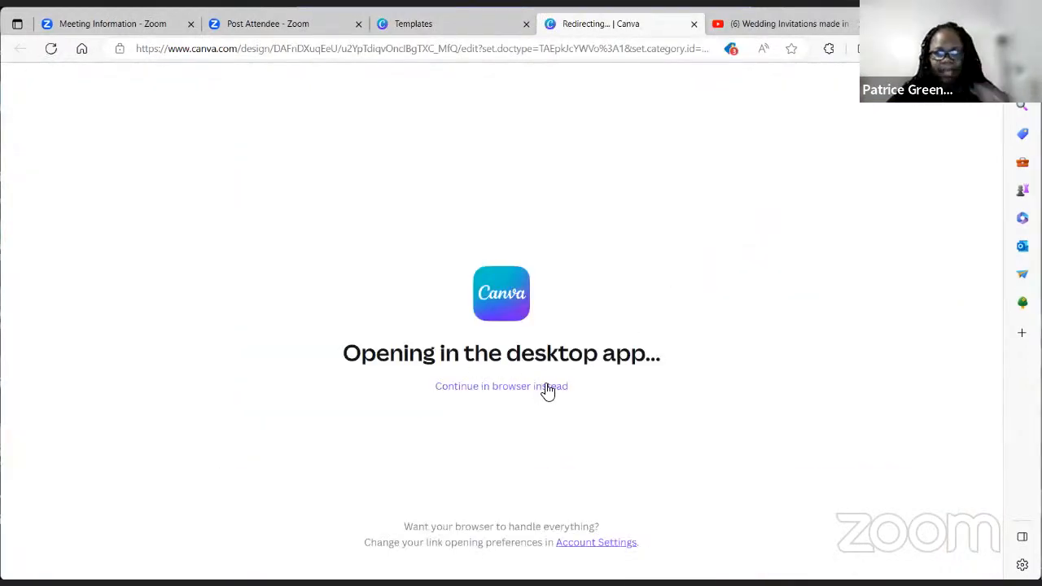
pyautogui.click(547, 386)
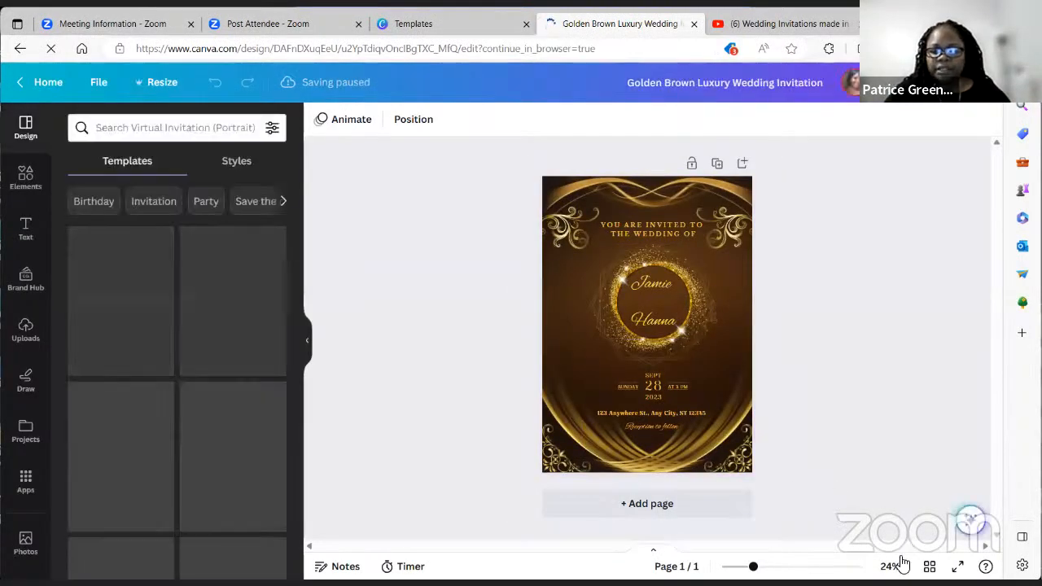
# Step: Zoom the invitation to 100% and inspect the gold ribbon, left swirl and sample wording
pyautogui.click(889, 565)
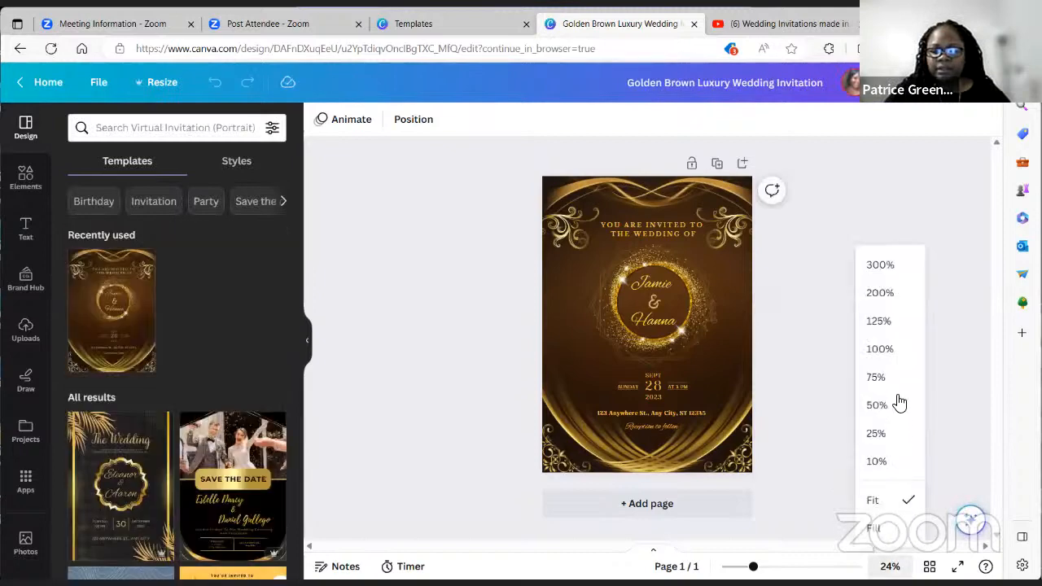
pyautogui.click(879, 351)
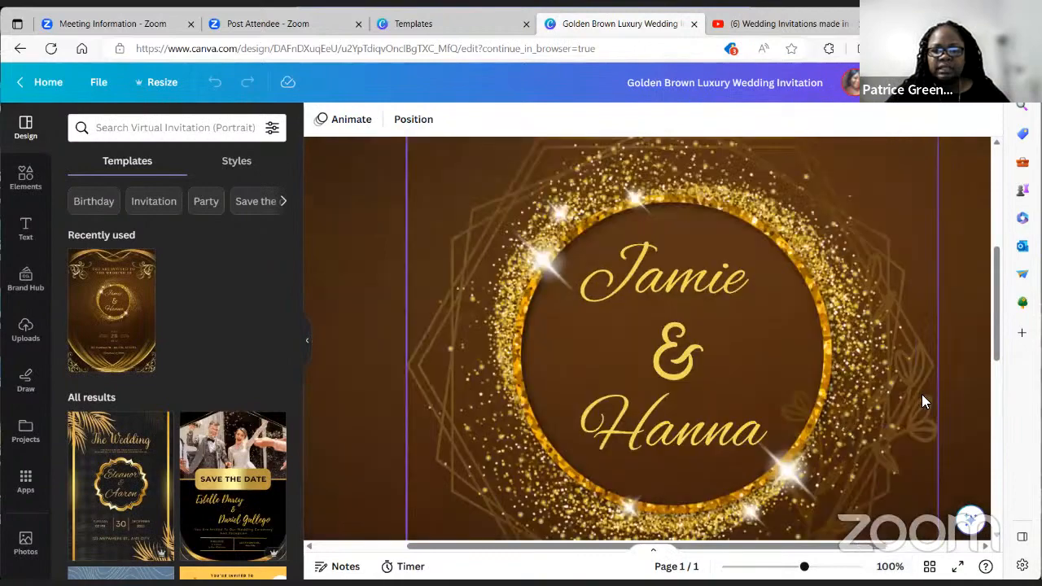
pyautogui.scroll(3, 922, 394)
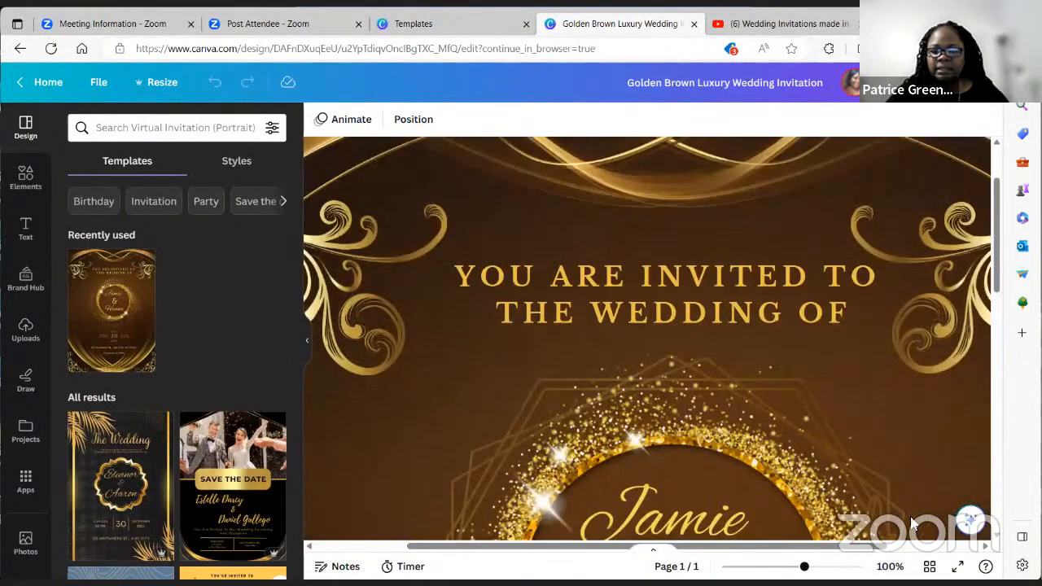
pyautogui.scroll(2, 695, 283)
pyautogui.click(696, 285)
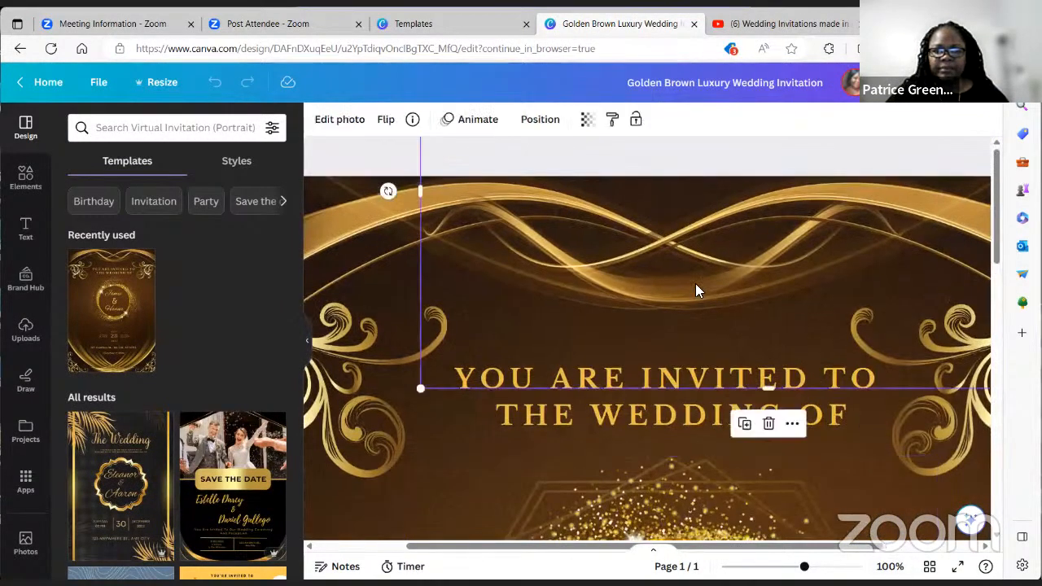
pyautogui.click(370, 381)
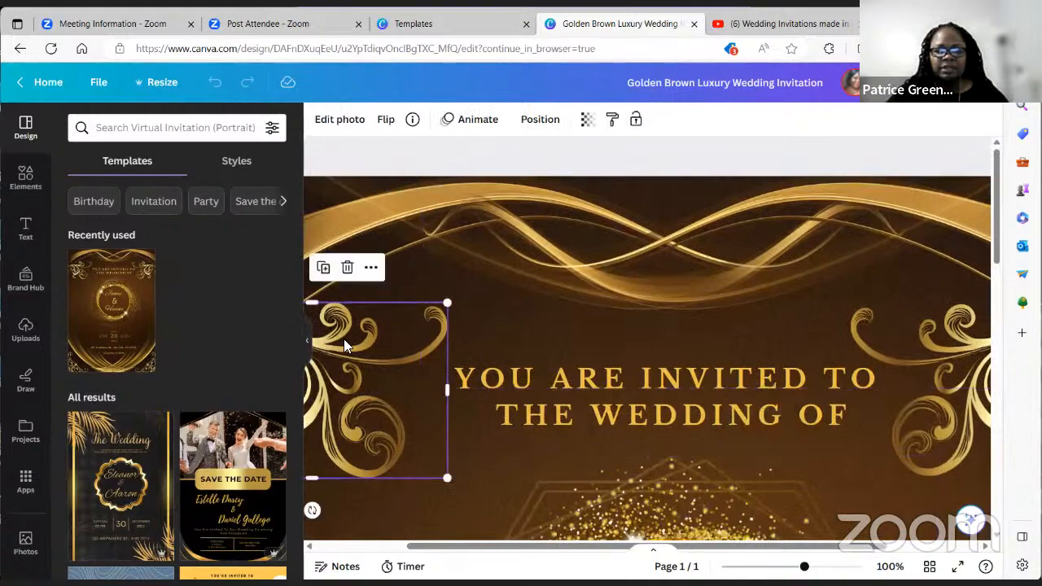
pyautogui.scroll(-3, 255, 407)
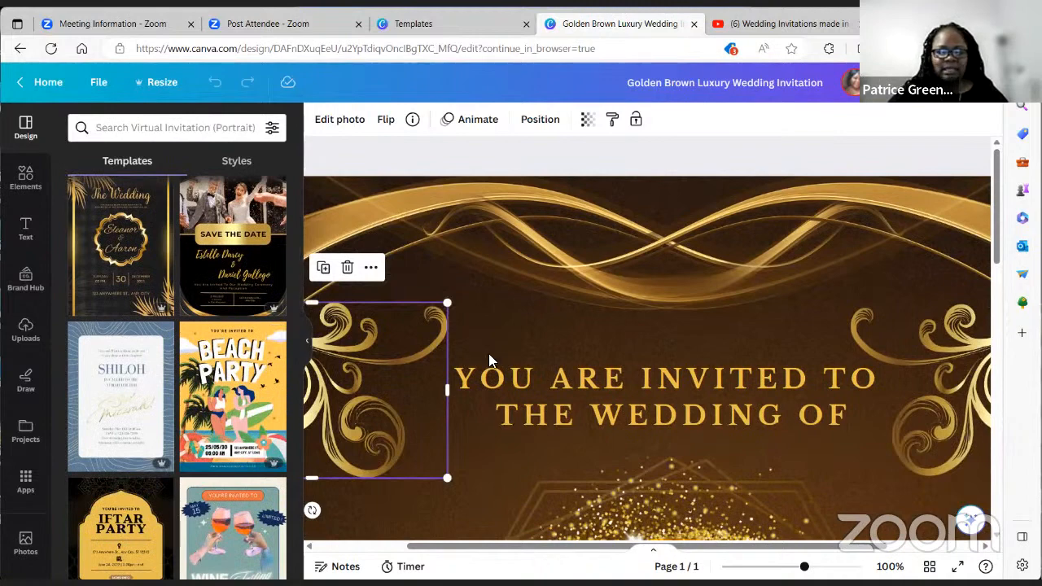
pyautogui.scroll(-1, 488, 354)
pyautogui.scroll(-4, 489, 359)
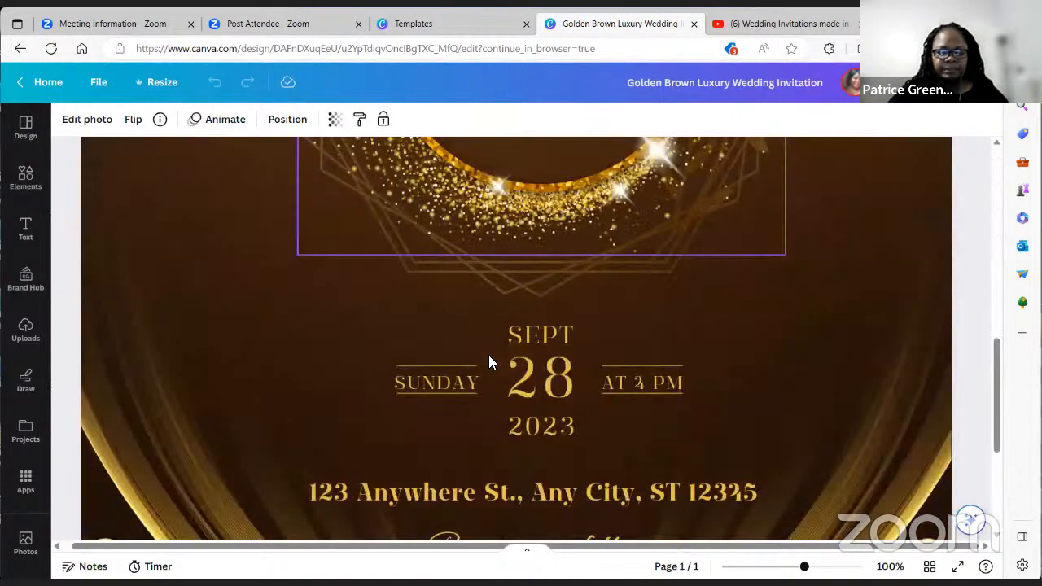
pyautogui.scroll(-2, 490, 363)
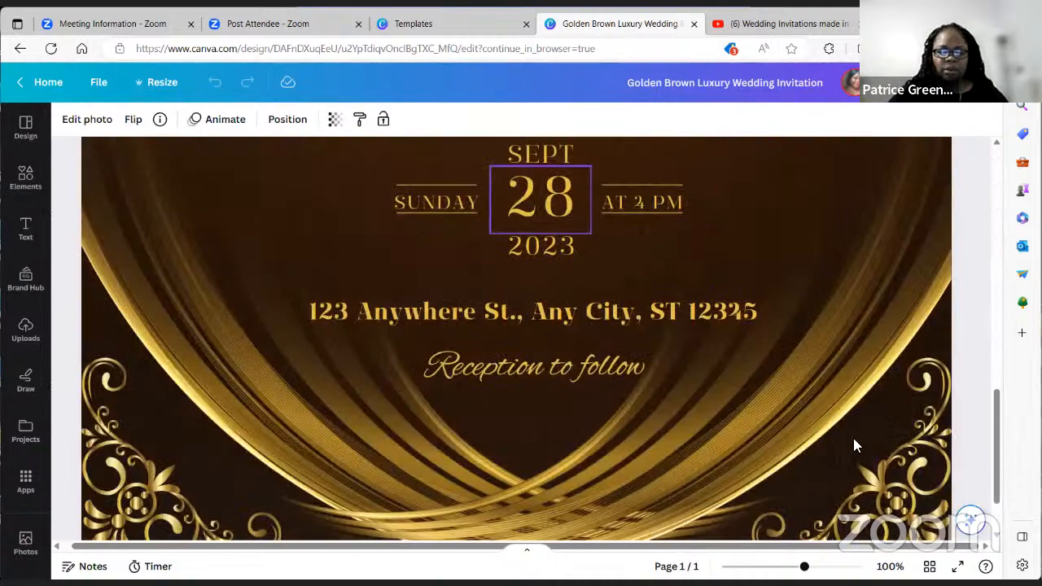
pyautogui.scroll(-1, 853, 439)
pyautogui.scroll(3, 786, 477)
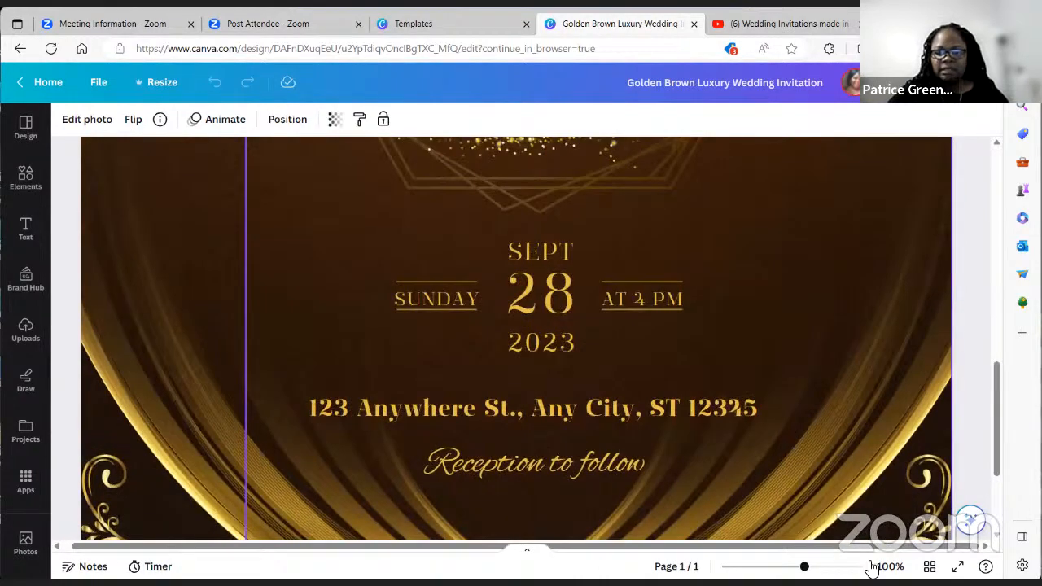
pyautogui.scroll(2, 890, 444)
# Step: Zoom the invitation back out to 75% to see more of the page
pyautogui.click(886, 376)
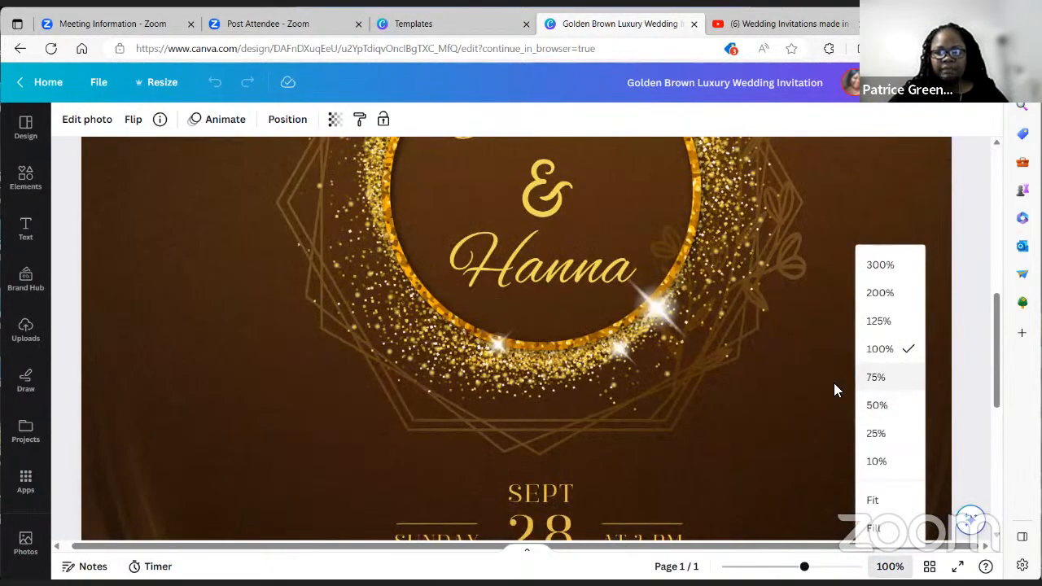
pyautogui.scroll(2, 786, 468)
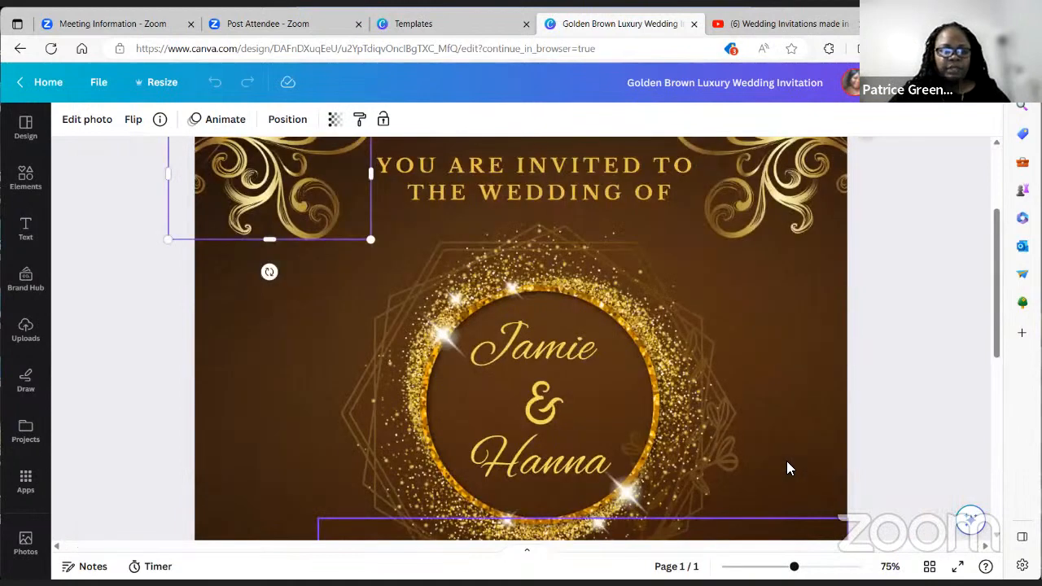
pyautogui.scroll(2, 786, 468)
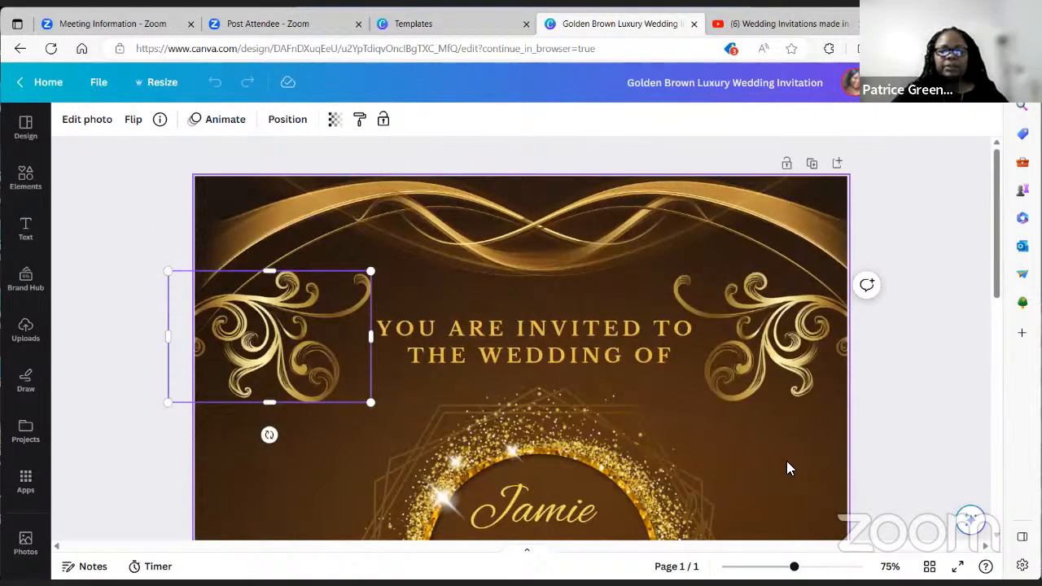
pyautogui.scroll(-2, 331, 361)
# Step: Select the brown page background and search its colour options for 'emerald gree'
pyautogui.click(301, 292)
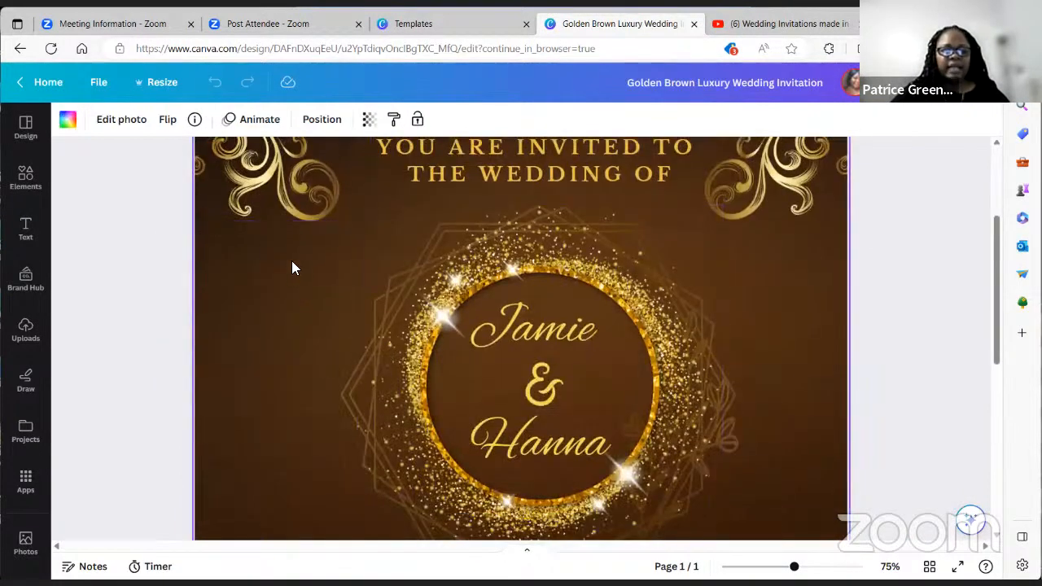
pyautogui.click(68, 120)
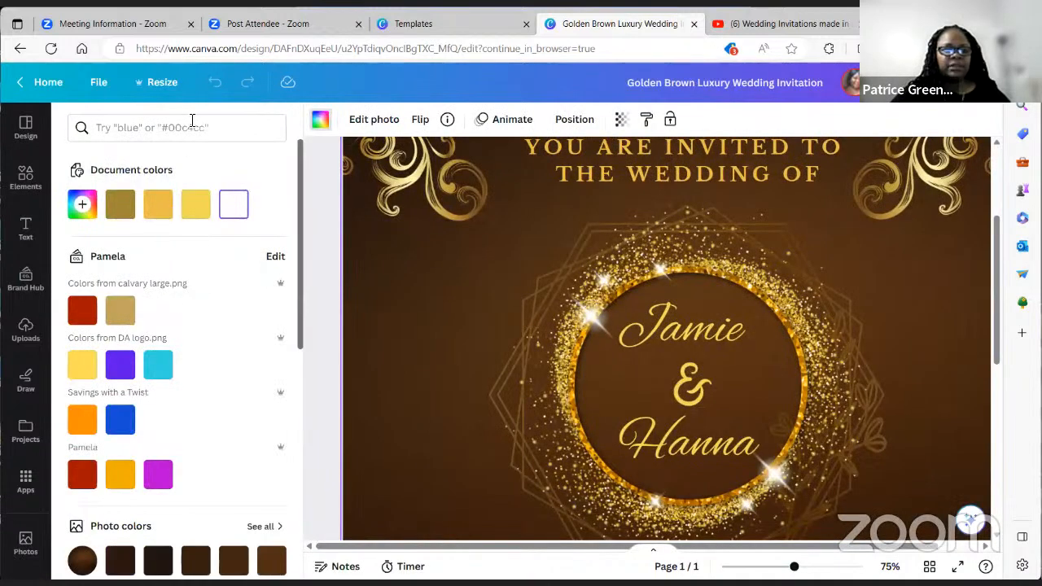
pyautogui.click(192, 122)
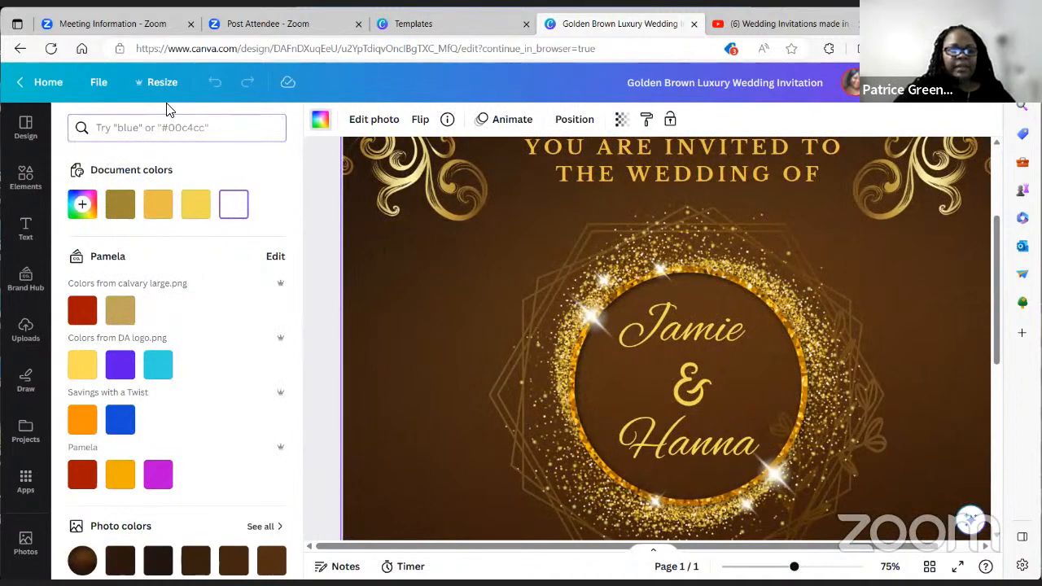
pyautogui.write('emerald gree')
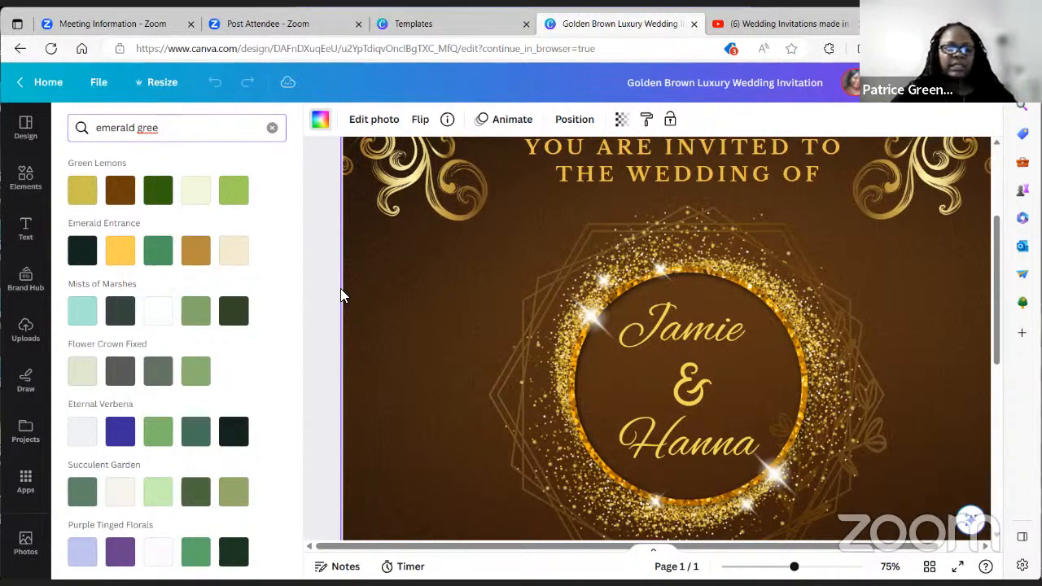
# Step: Run the emerald green colour search and apply the dark green Green Lemons swatch to the background
pyautogui.scroll(-3, 25, 382)
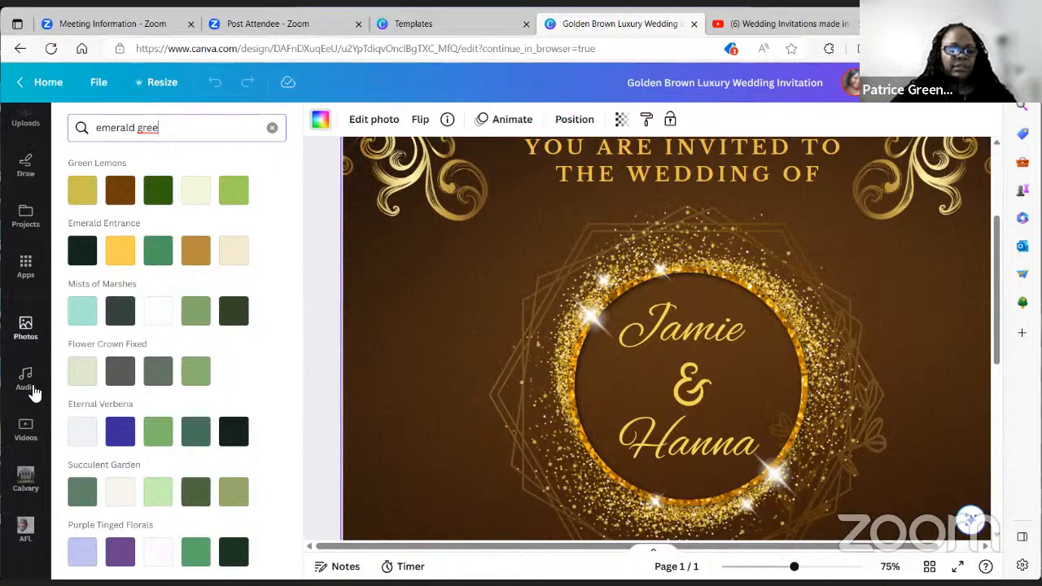
pyautogui.scroll(-2, 32, 448)
pyautogui.scroll(-3, 32, 449)
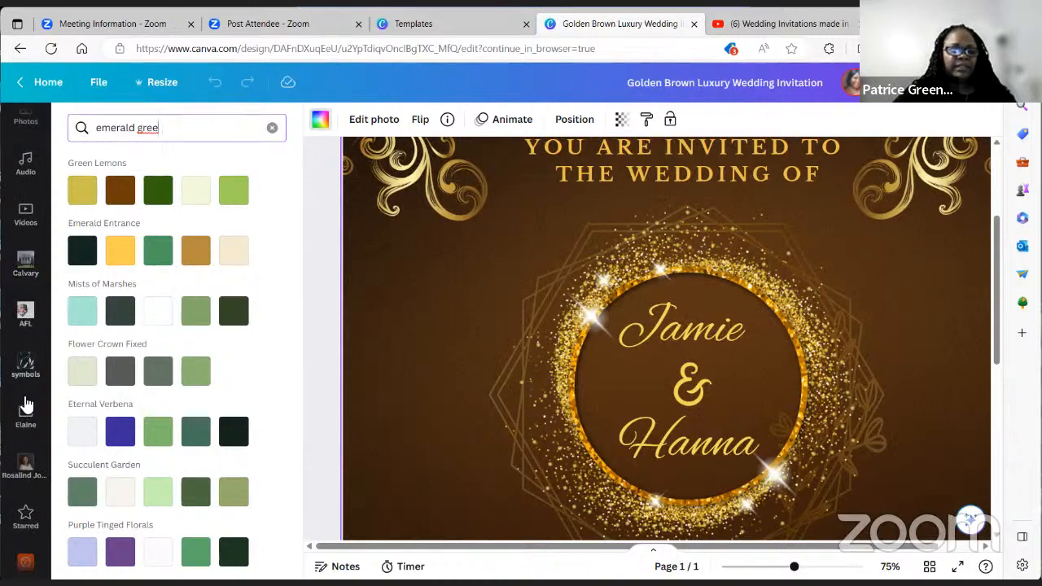
pyautogui.scroll(-2, 25, 472)
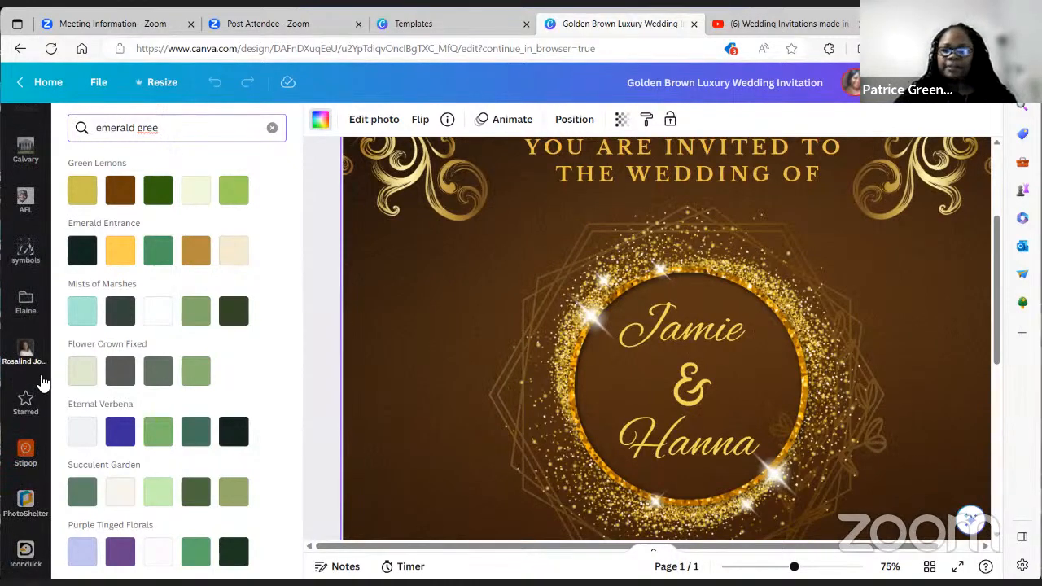
pyautogui.scroll(5, 41, 350)
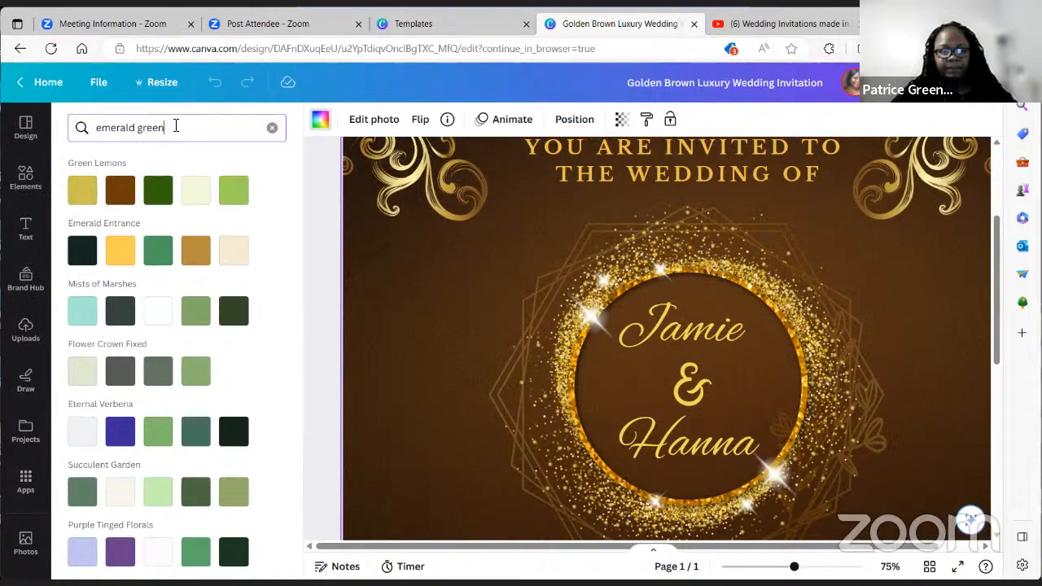
pyautogui.press('Return')
pyautogui.click(160, 192)
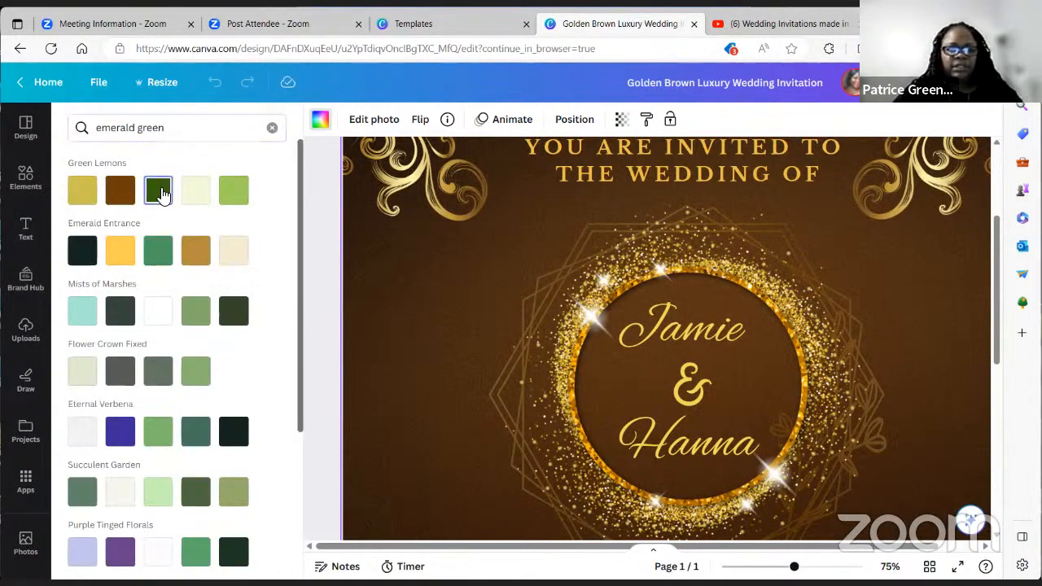
# Step: Check the recoloured invitation and select its heading text box
pyautogui.scroll(1, 907, 417)
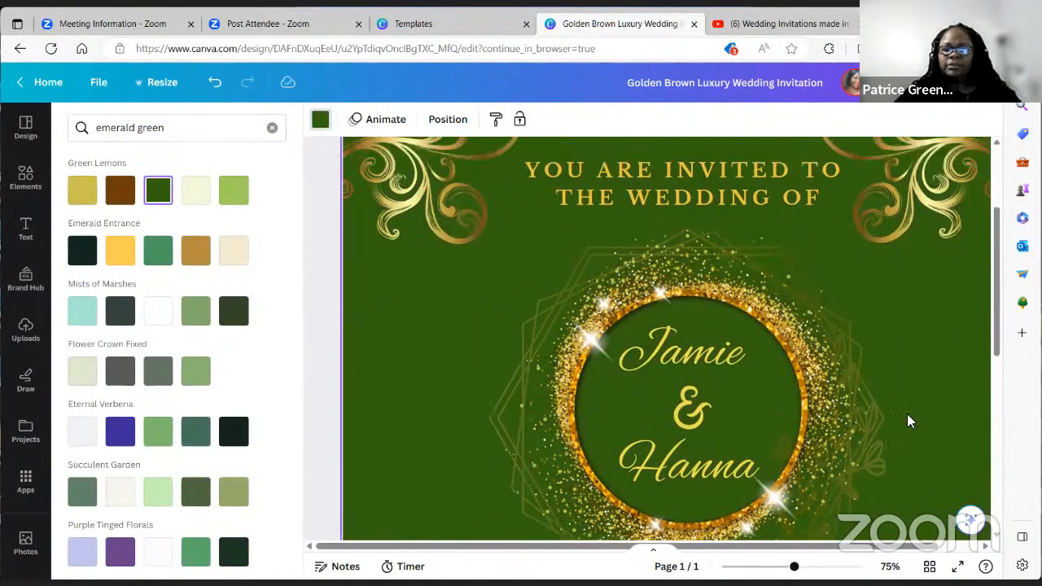
pyautogui.scroll(2, 906, 415)
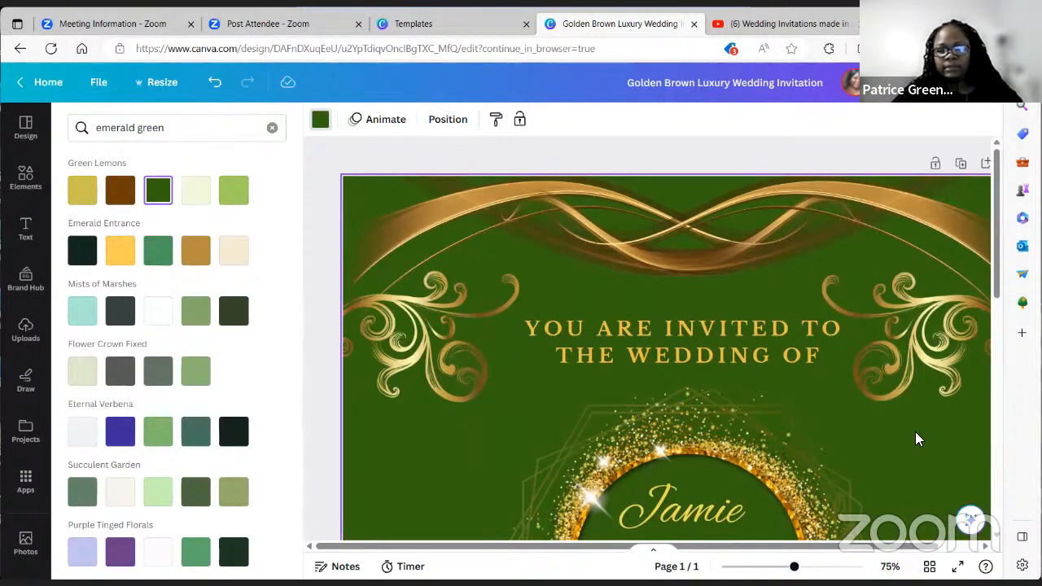
pyautogui.scroll(-2, 916, 439)
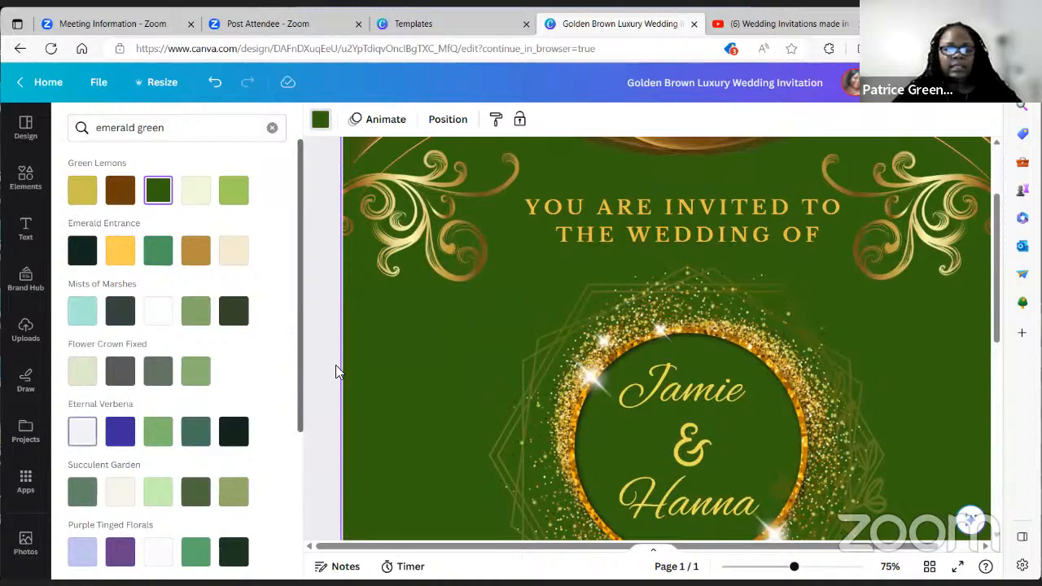
pyautogui.scroll(2, 407, 358)
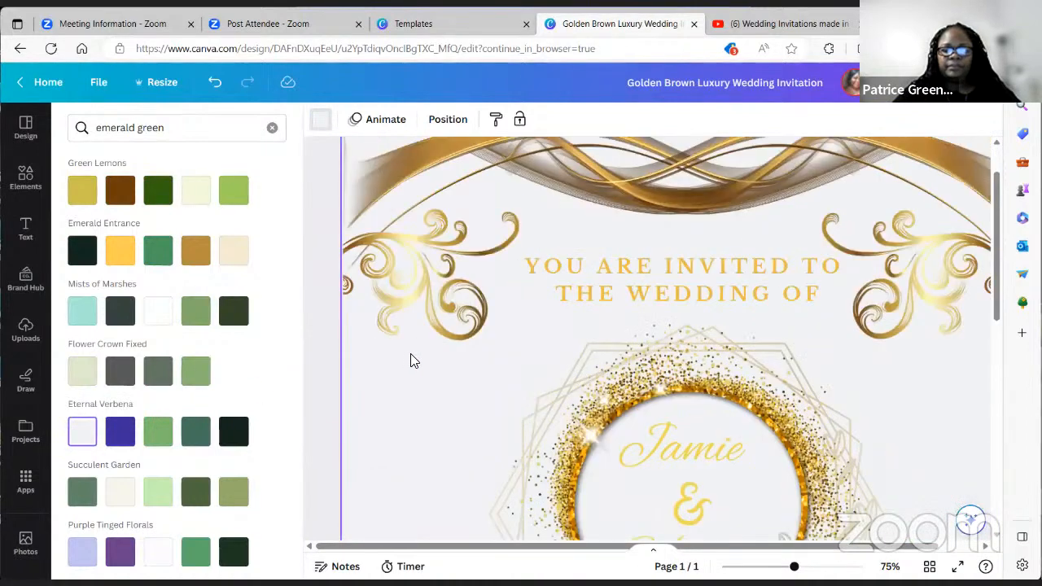
pyautogui.scroll(1, 562, 345)
pyautogui.click(499, 298)
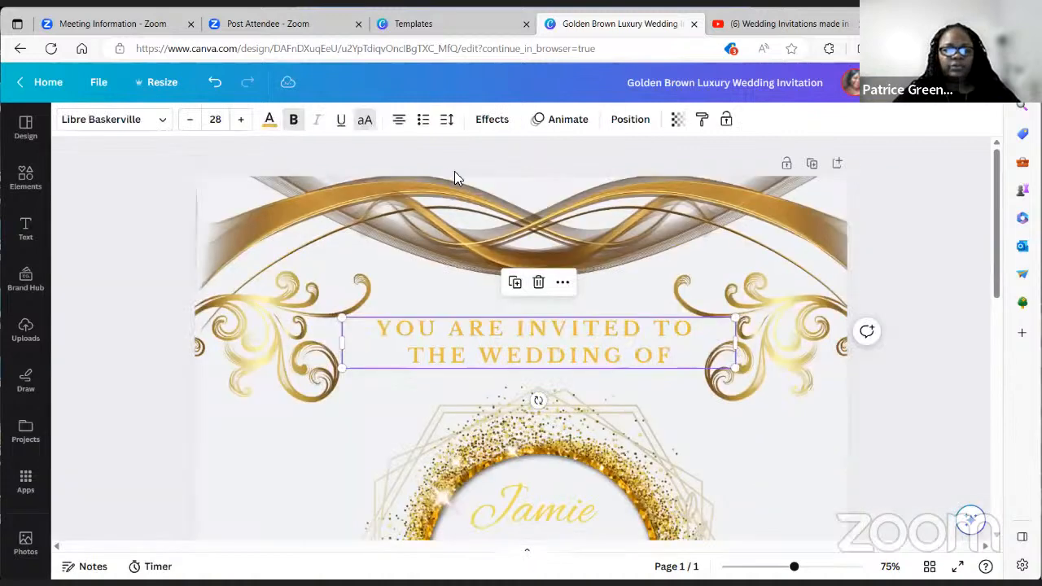
pyautogui.doubleClick(472, 349)
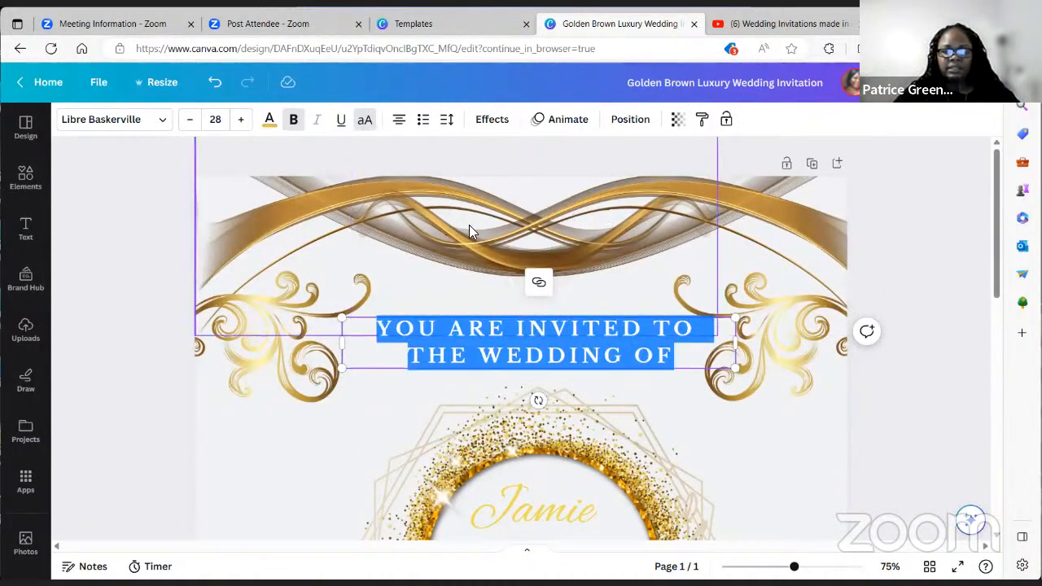
pyautogui.click(567, 250)
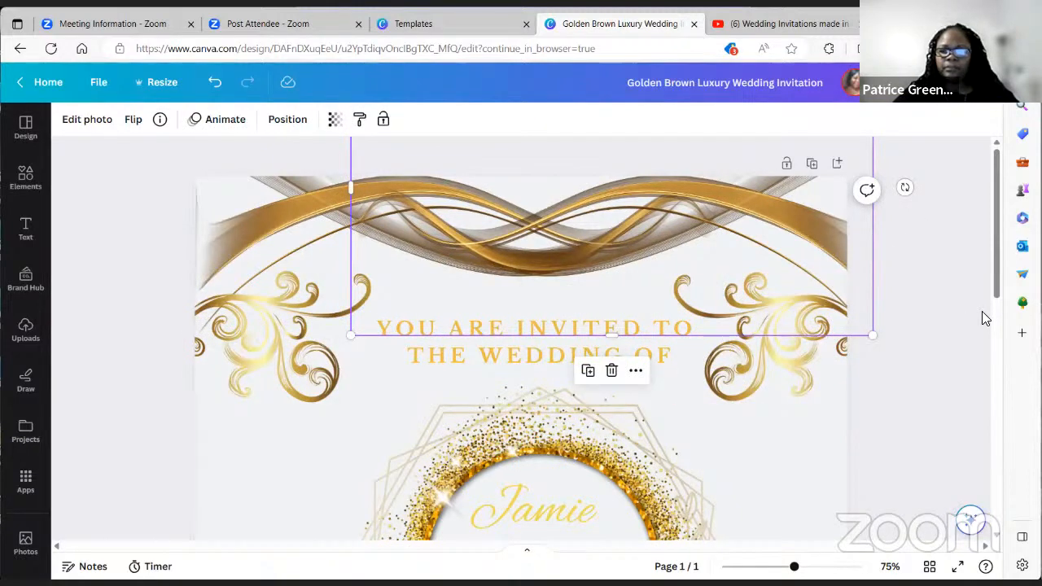
pyautogui.click(729, 301)
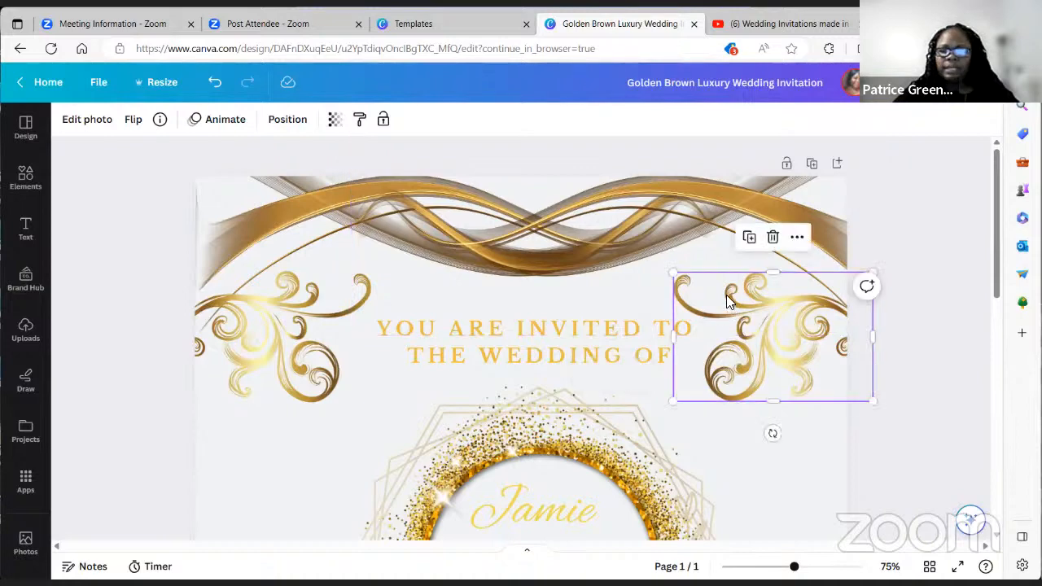
pyautogui.click(797, 238)
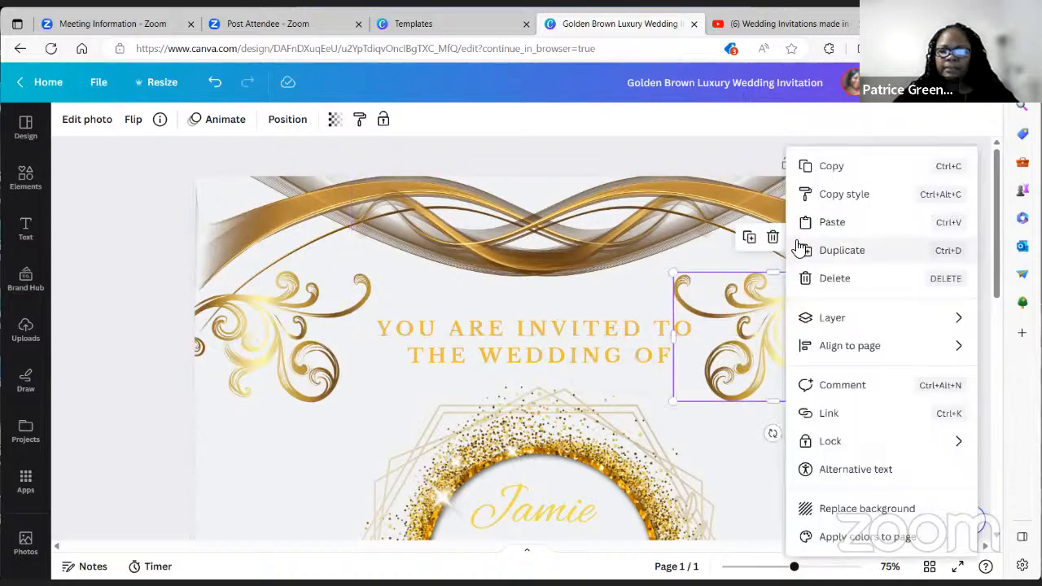
pyautogui.click(755, 319)
pyautogui.rightClick(744, 322)
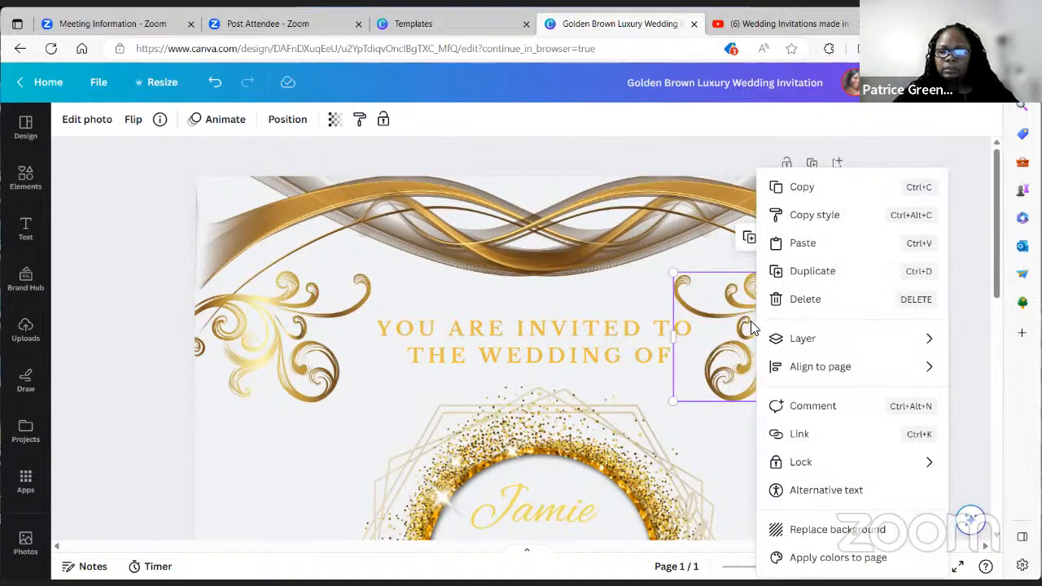
pyautogui.click(740, 330)
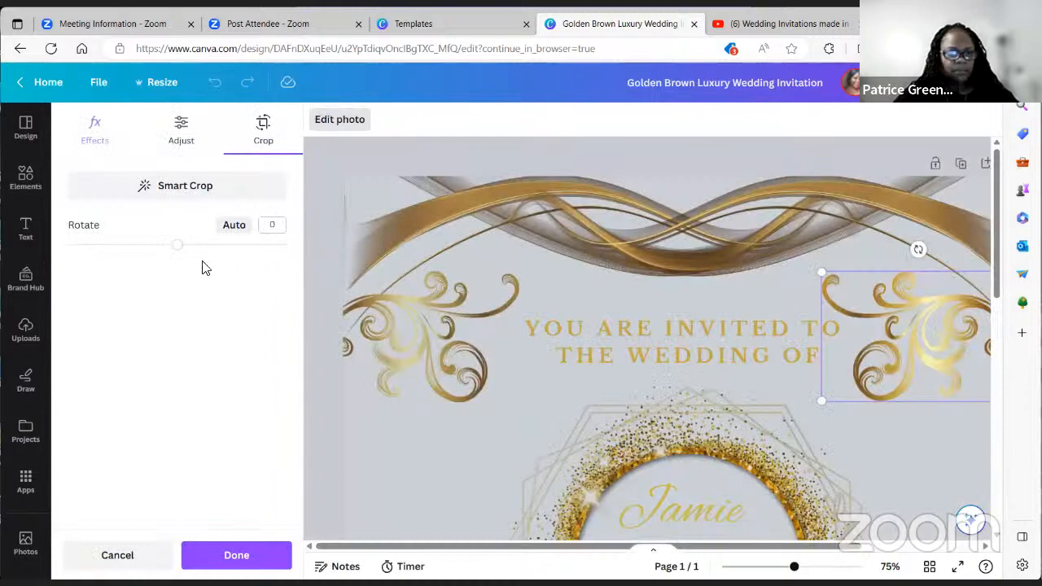
pyautogui.click(344, 128)
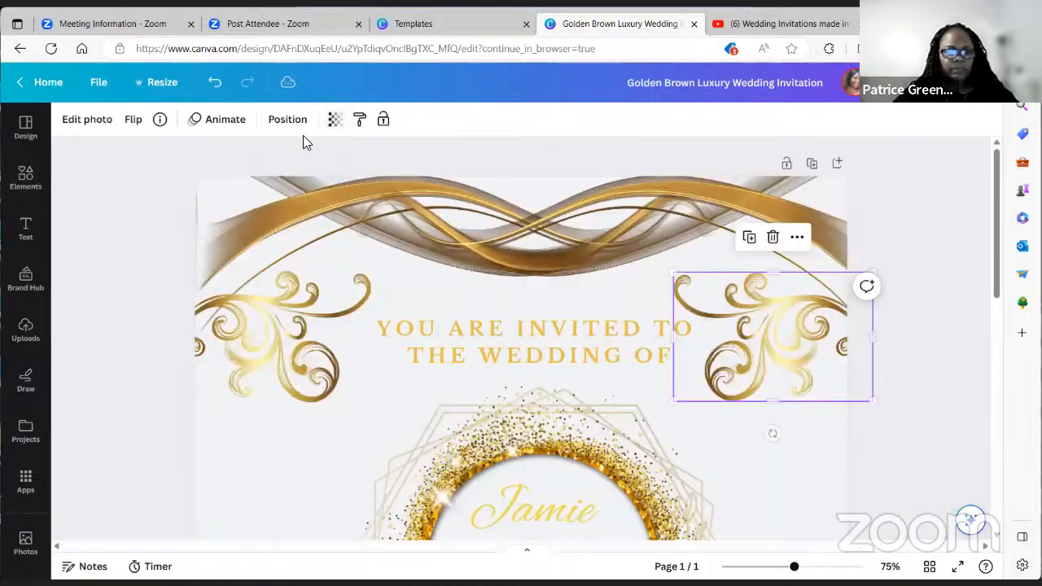
pyautogui.doubleClick(523, 238)
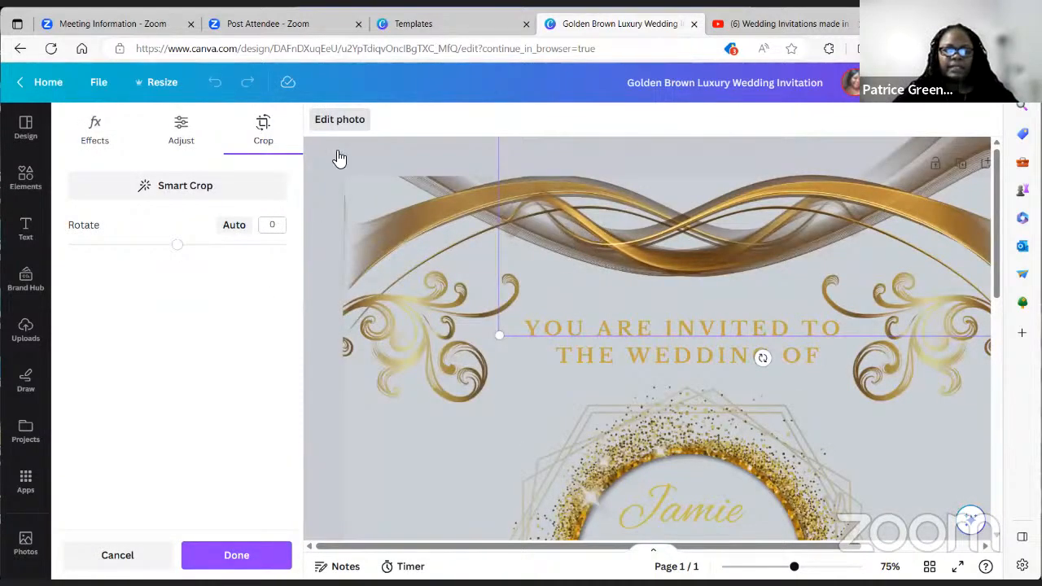
pyautogui.click(138, 554)
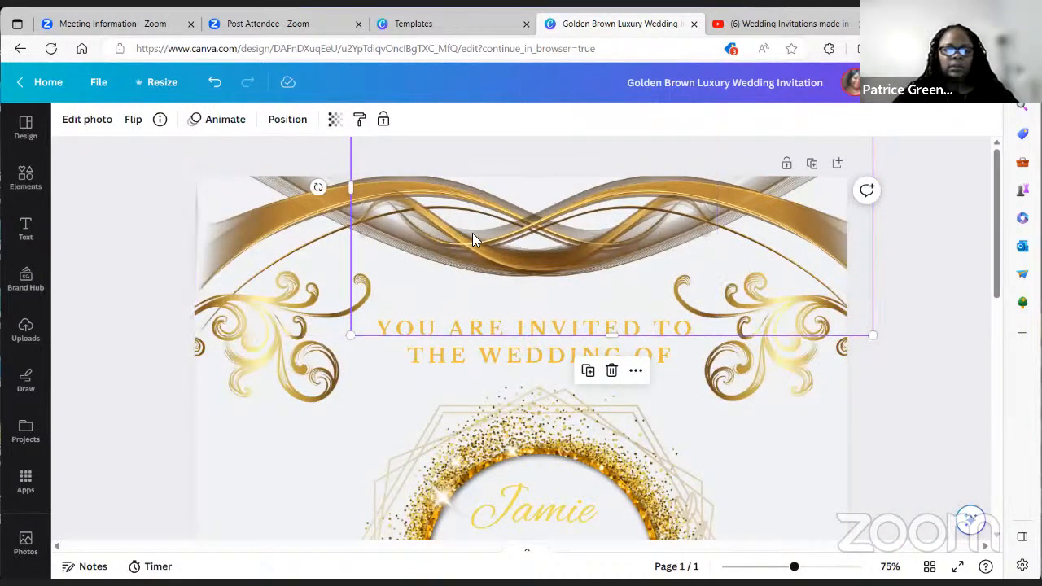
pyautogui.click(750, 338)
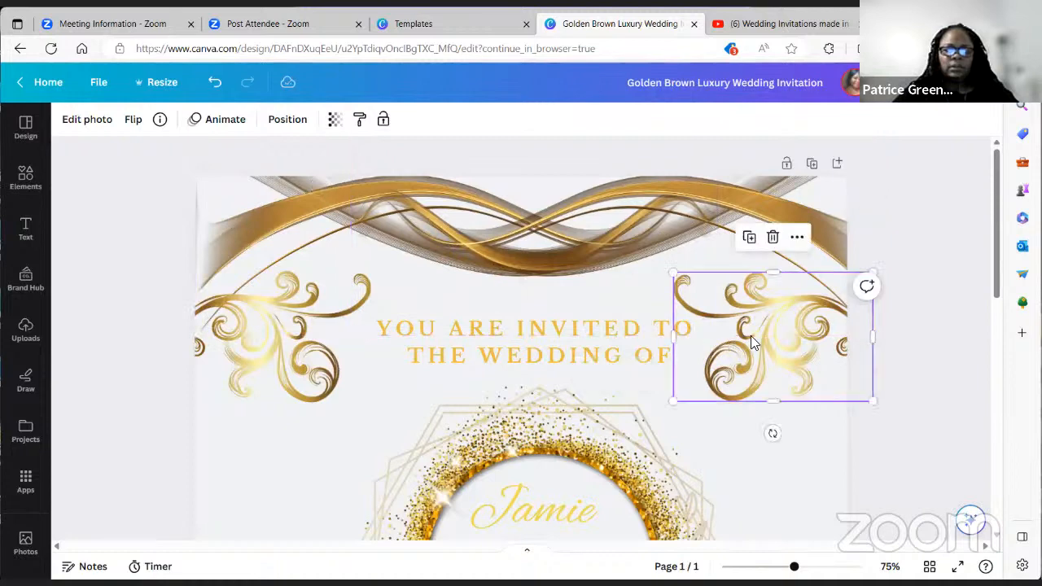
pyautogui.scroll(-1, 694, 352)
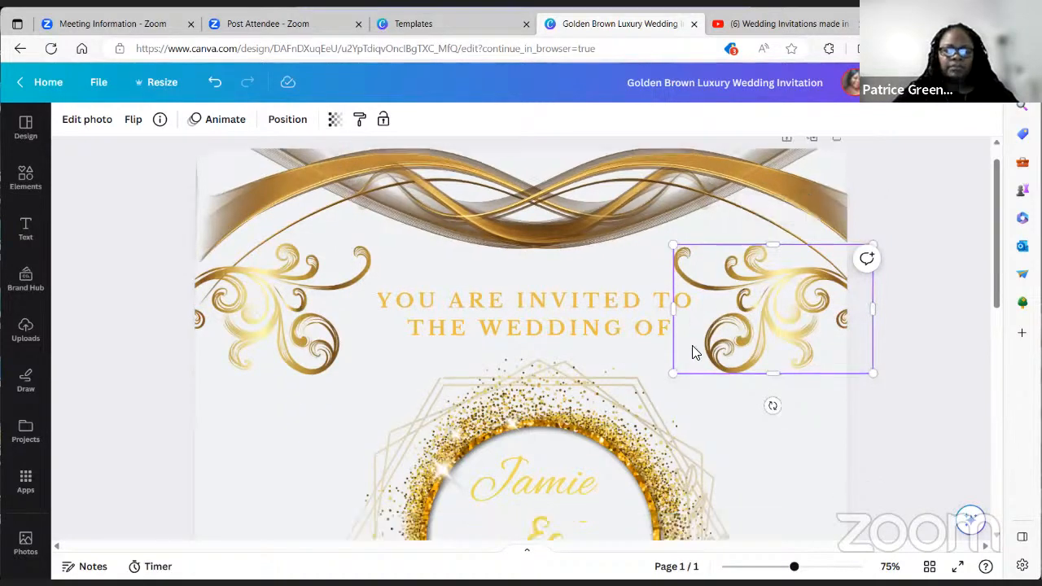
pyautogui.scroll(-5, 694, 352)
pyautogui.scroll(-4, 691, 350)
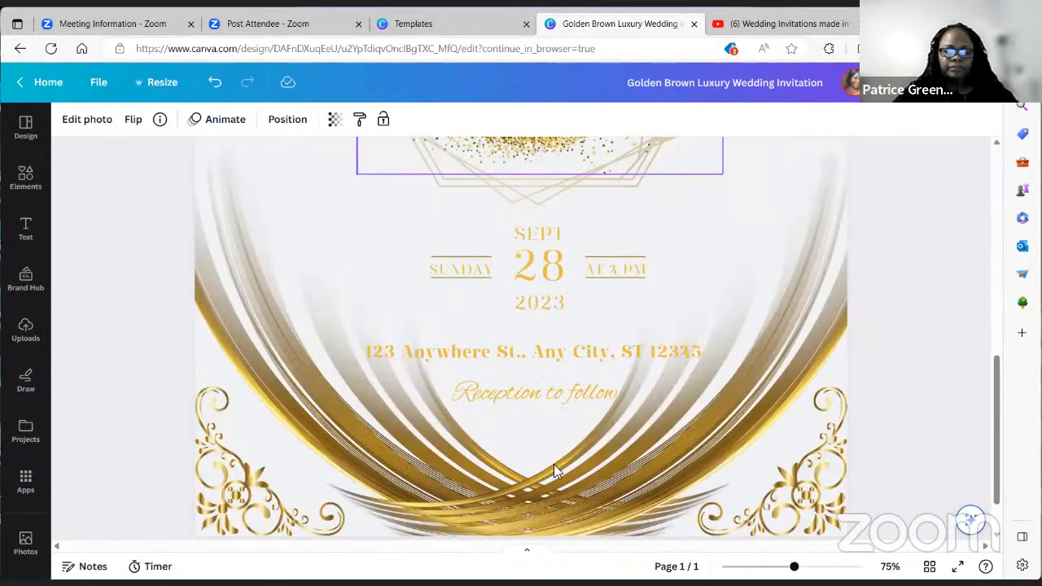
# Step: Add a blank second page and copy page 1's gold ribbon image
pyautogui.scroll(-1, 511, 505)
pyautogui.click(511, 505)
pyautogui.scroll(7, 553, 429)
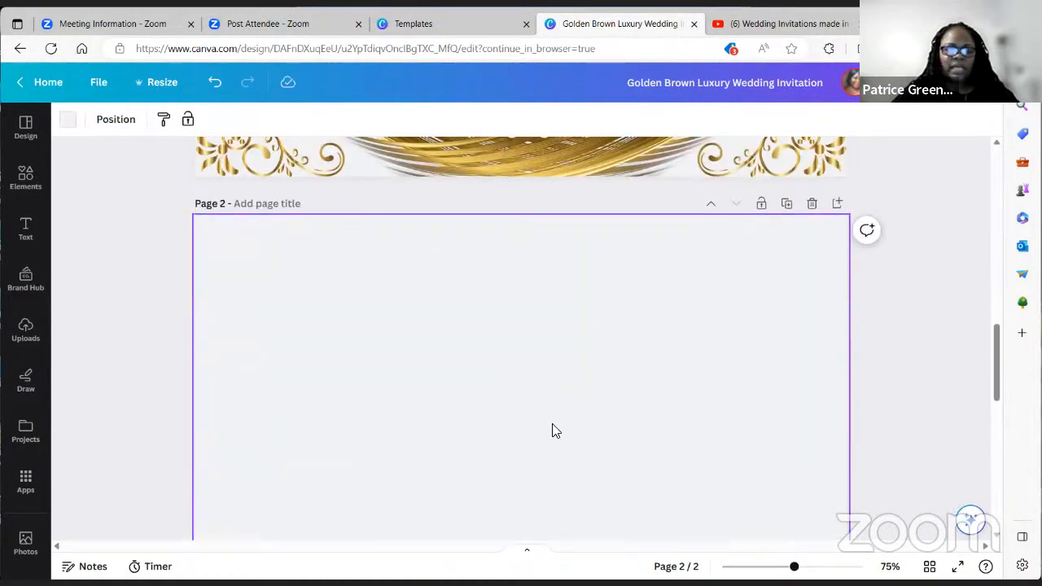
pyautogui.scroll(12, 552, 430)
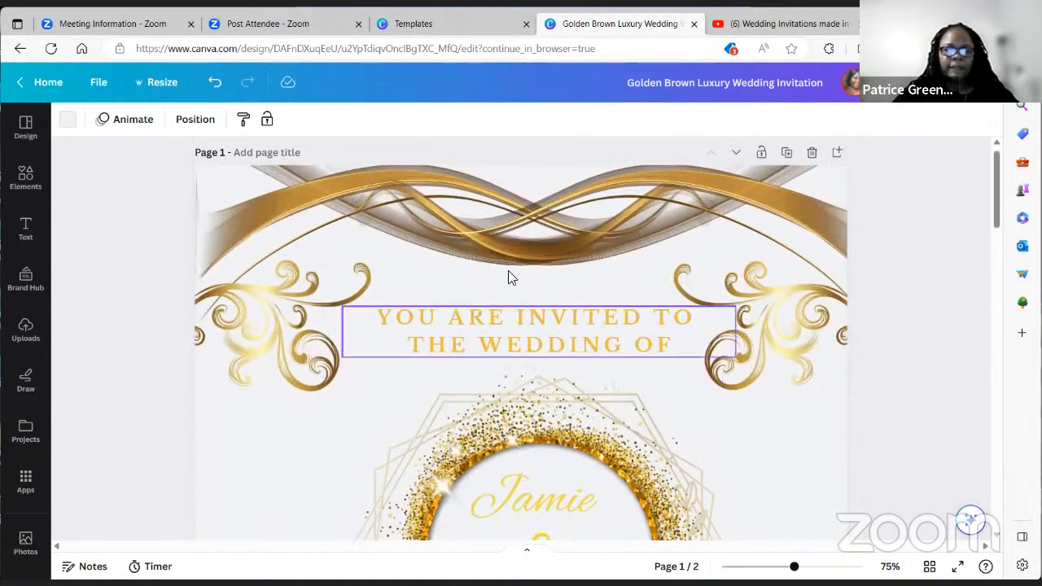
pyautogui.click(505, 255)
pyautogui.rightClick(506, 251)
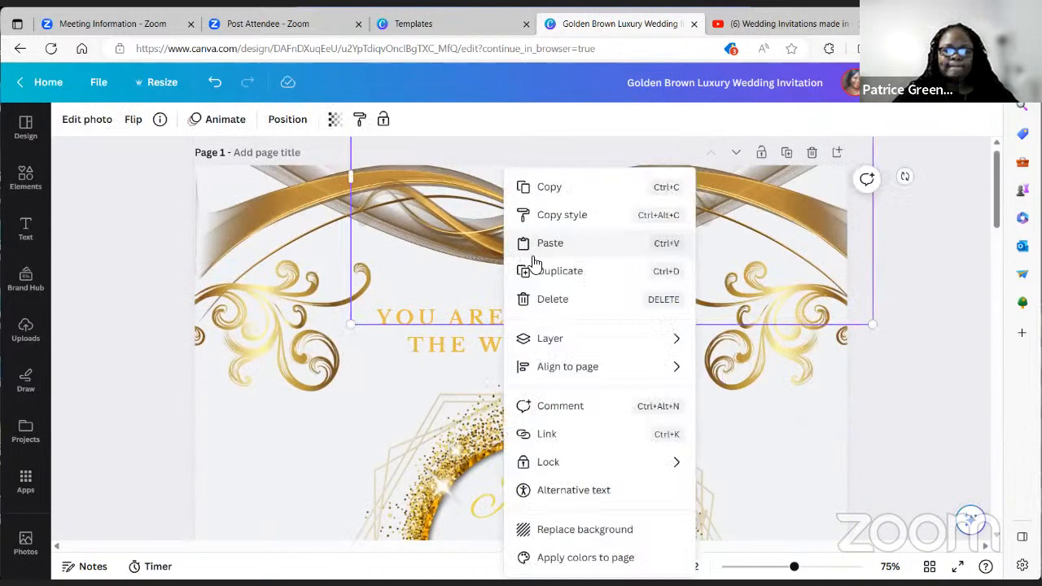
pyautogui.click(566, 189)
# Step: Paste the gold ribbon onto page 2 and shift it left and down
pyautogui.scroll(-5, 539, 318)
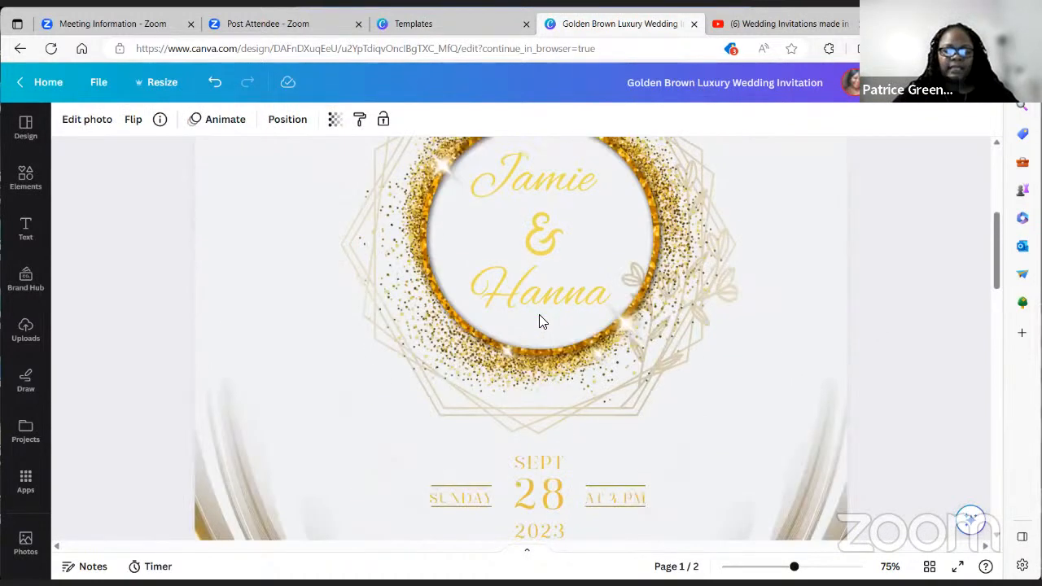
pyautogui.scroll(-8, 539, 320)
pyautogui.rightClick(461, 307)
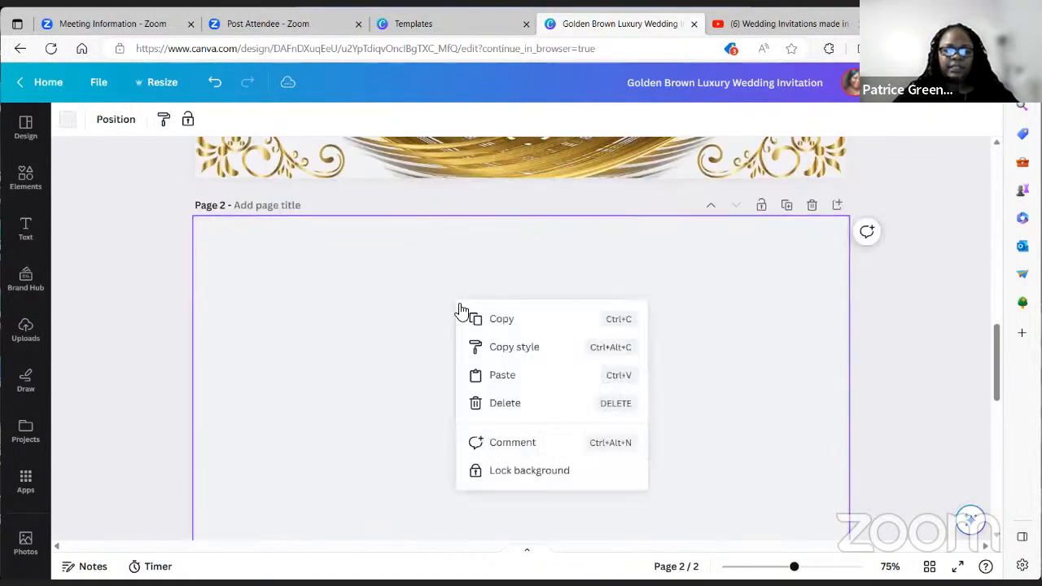
pyautogui.click(500, 375)
pyautogui.moveTo(477, 281); pyautogui.dragTo(390, 335)
pyautogui.scroll(10, 562, 388)
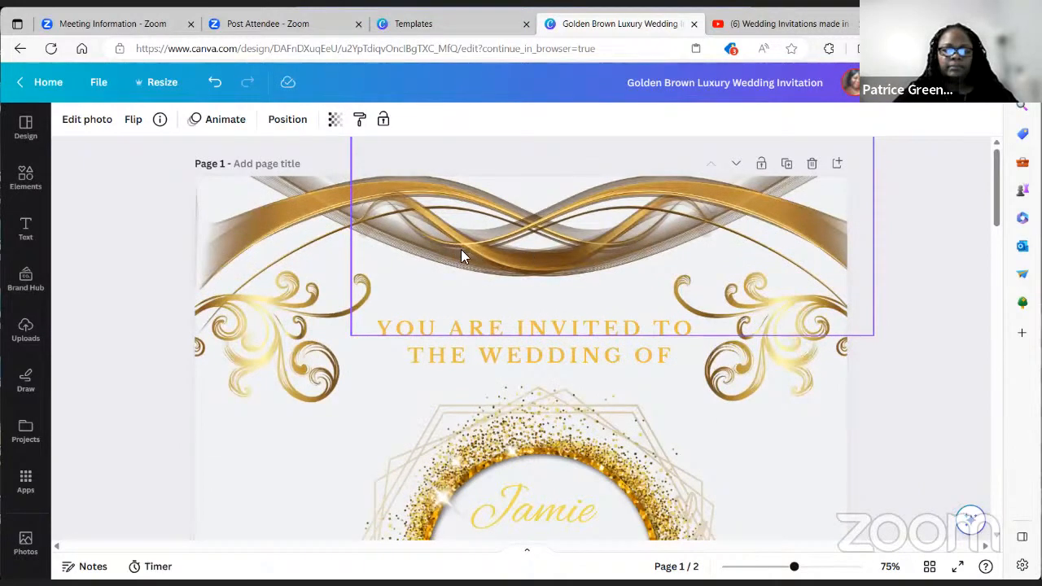
# Step: Move the pasted ribbon toward page 2's top right and check page 1's left ribbon
pyautogui.scroll(-2, 473, 391)
pyautogui.scroll(-8, 521, 365)
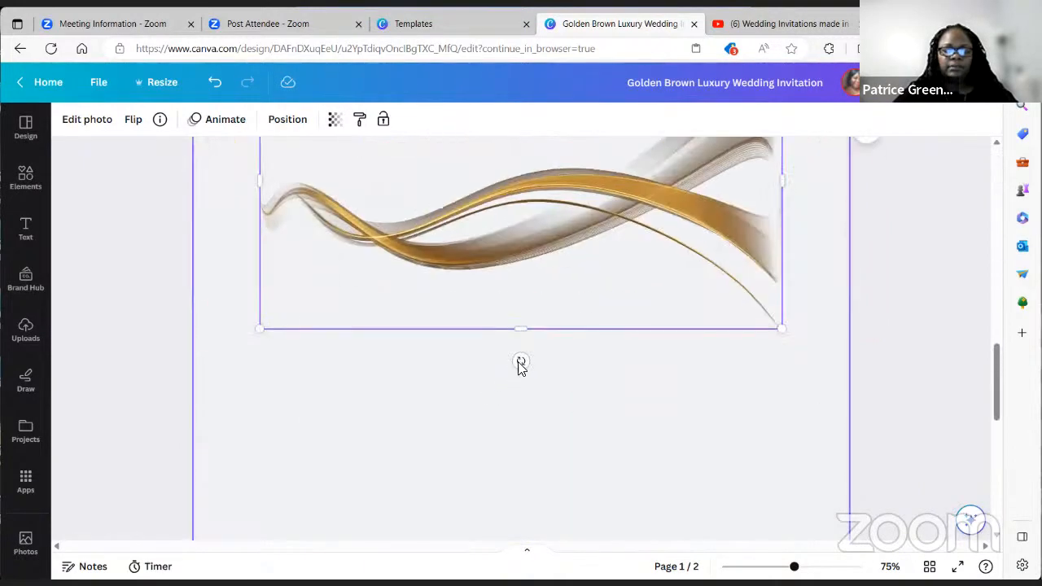
pyautogui.moveTo(537, 266); pyautogui.dragTo(677, 244)
pyautogui.scroll(7, 565, 321)
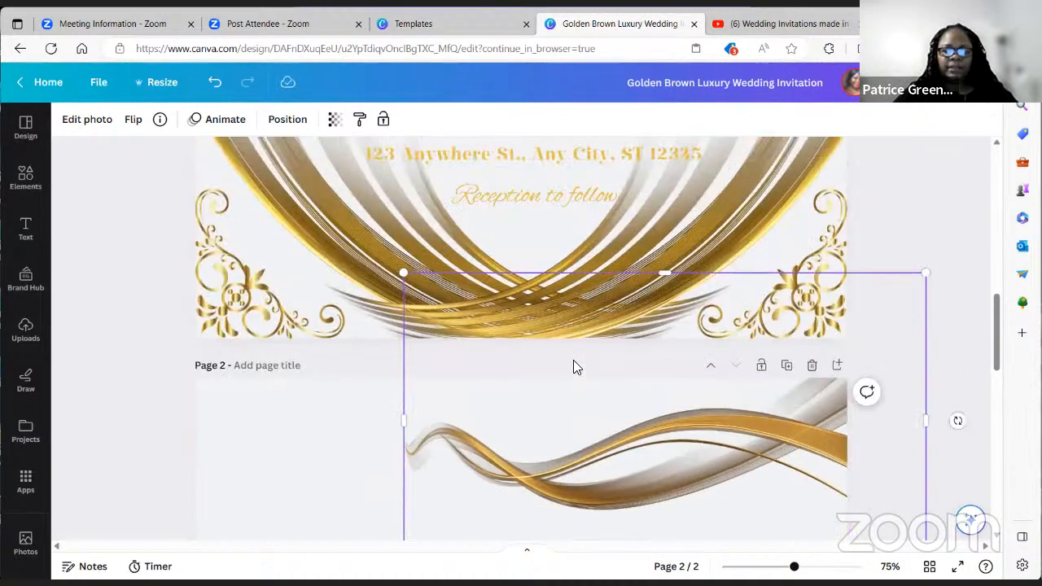
pyautogui.scroll(8, 573, 360)
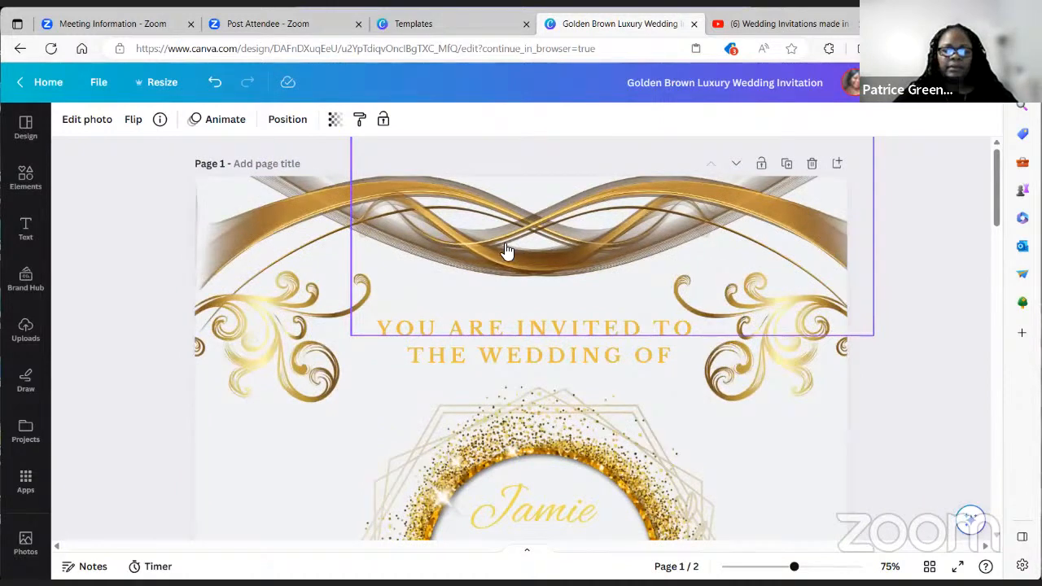
pyautogui.rightClick(505, 246)
pyautogui.click(304, 208)
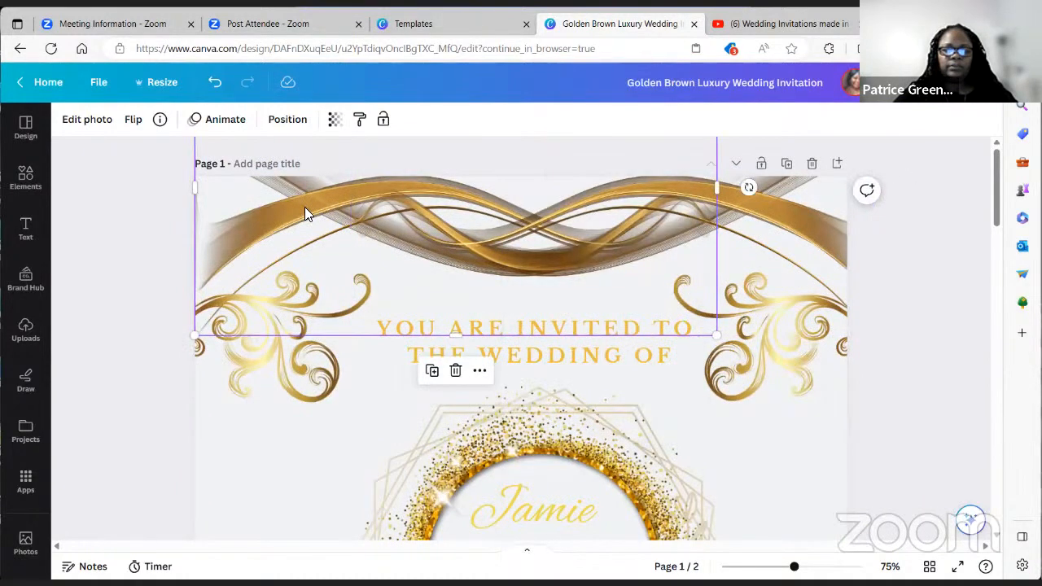
# Step: Duplicate page 2's ribbon, move the copy left and flip it horizontally
pyautogui.scroll(-5, 374, 354)
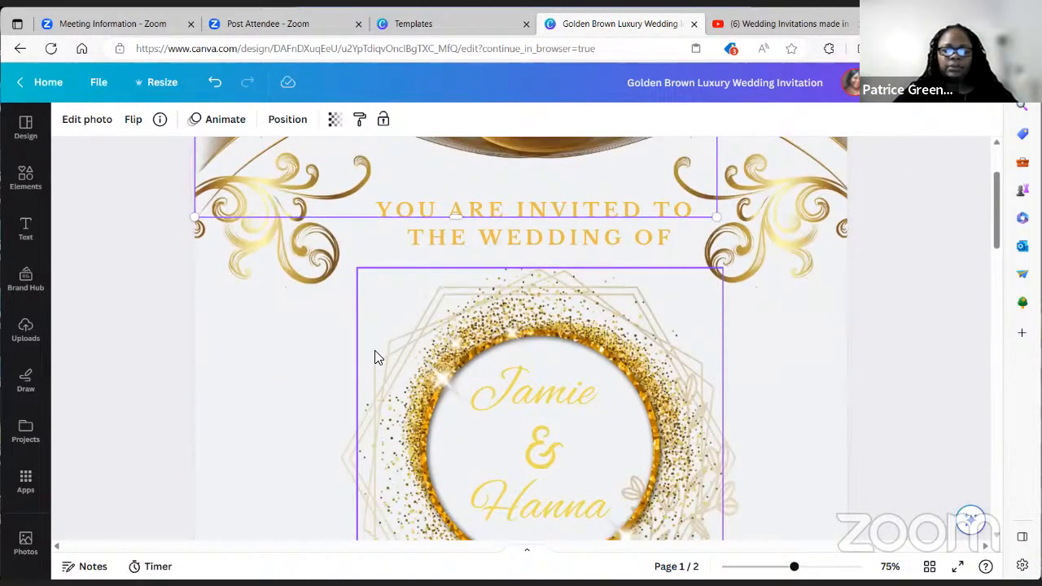
pyautogui.scroll(-3, 374, 358)
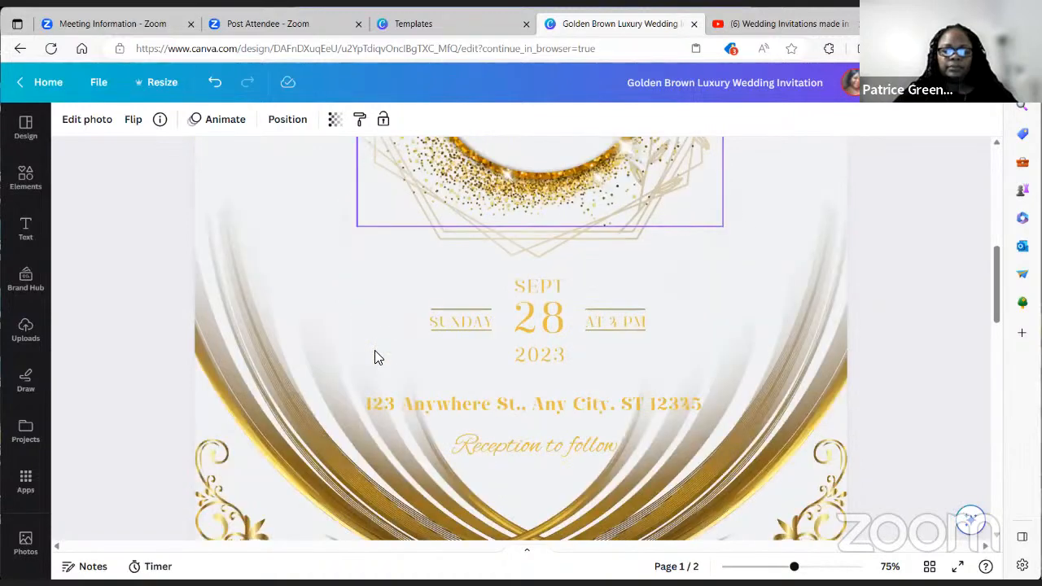
pyautogui.scroll(-10, 399, 355)
pyautogui.rightClick(556, 264)
pyautogui.click(611, 298)
pyautogui.moveTo(627, 254); pyautogui.dragTo(336, 226)
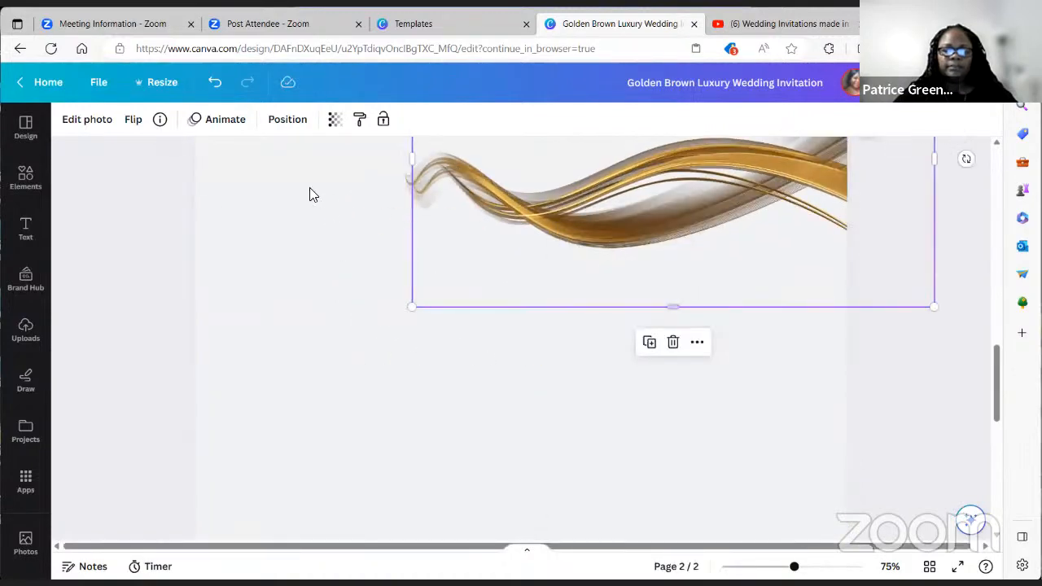
pyautogui.click(133, 121)
pyautogui.click(171, 158)
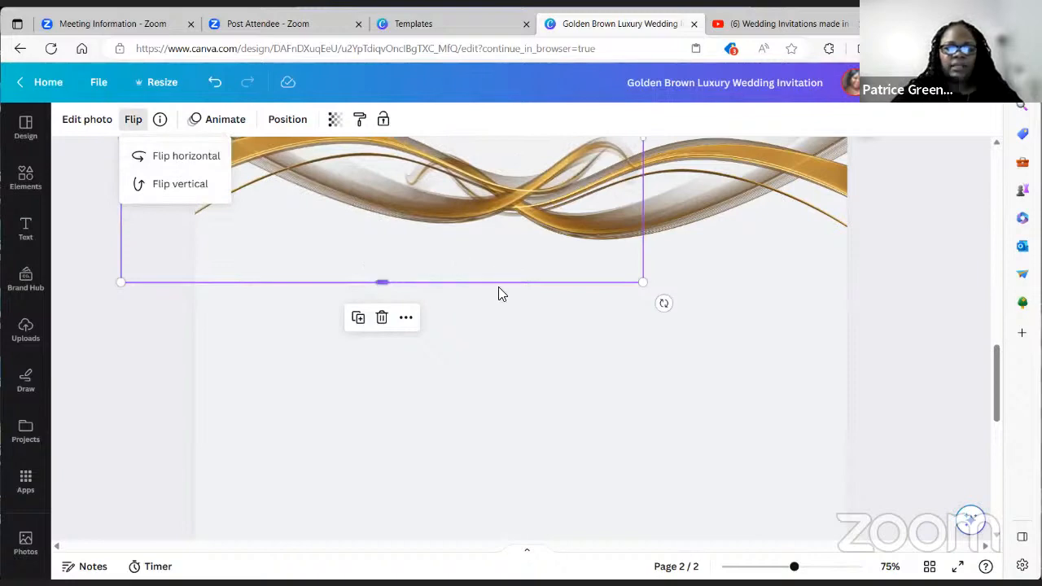
# Step: Align both ribbons along page 2's top edge and select them together
pyautogui.scroll(3, 602, 310)
pyautogui.moveTo(646, 353); pyautogui.dragTo(677, 341)
pyautogui.scroll(10, 675, 350)
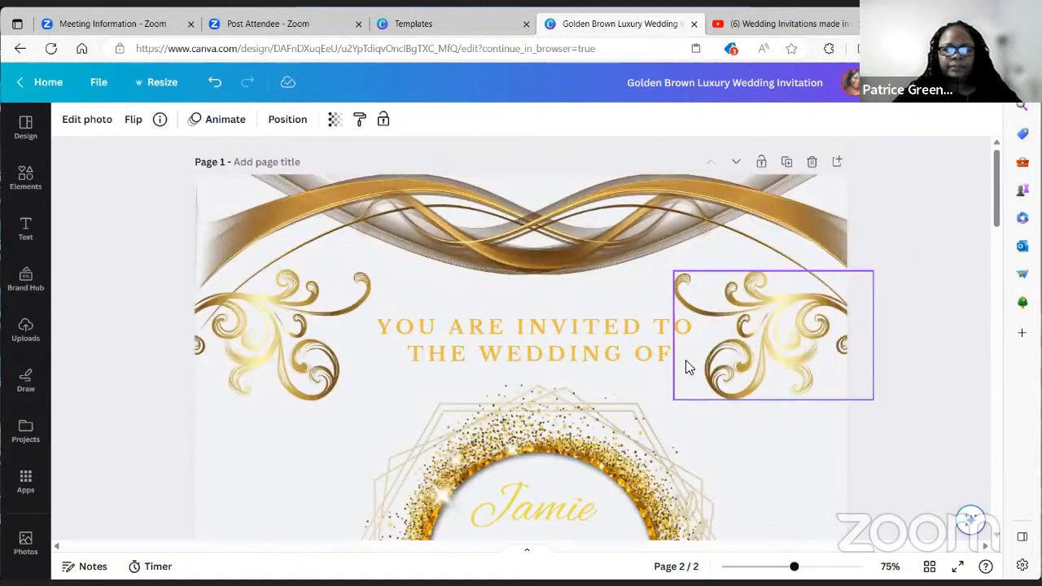
pyautogui.scroll(-5, 686, 362)
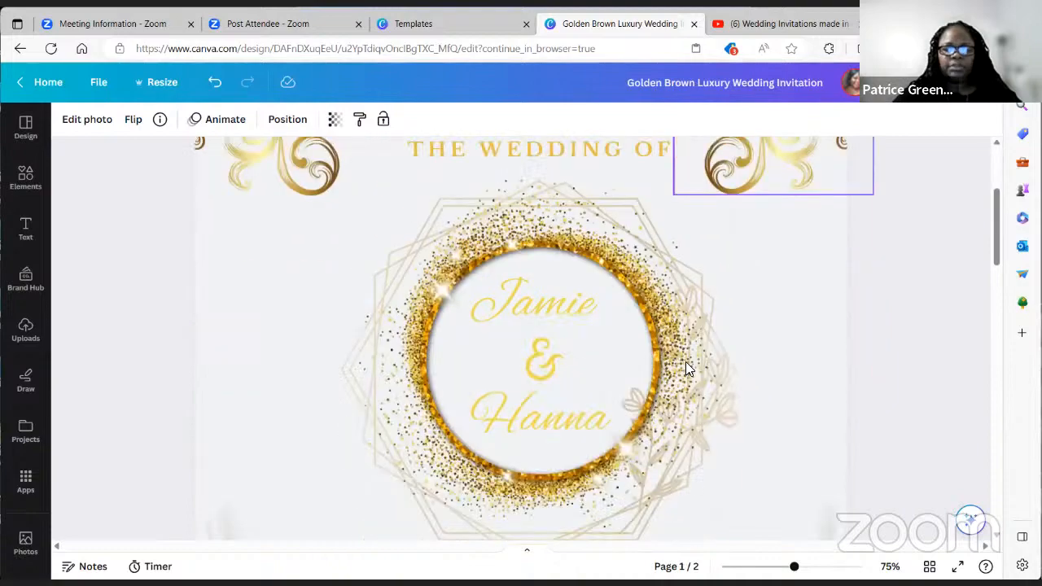
pyautogui.scroll(-5, 686, 366)
pyautogui.moveTo(749, 252); pyautogui.dragTo(398, 215)
pyautogui.click(353, 391)
pyautogui.scroll(10, 344, 404)
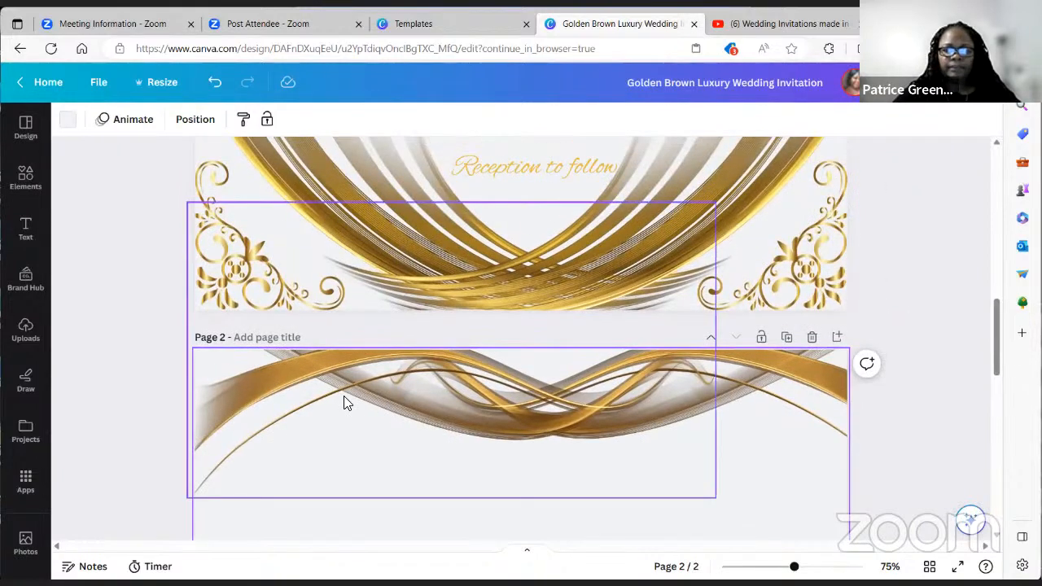
pyautogui.scroll(3, 344, 403)
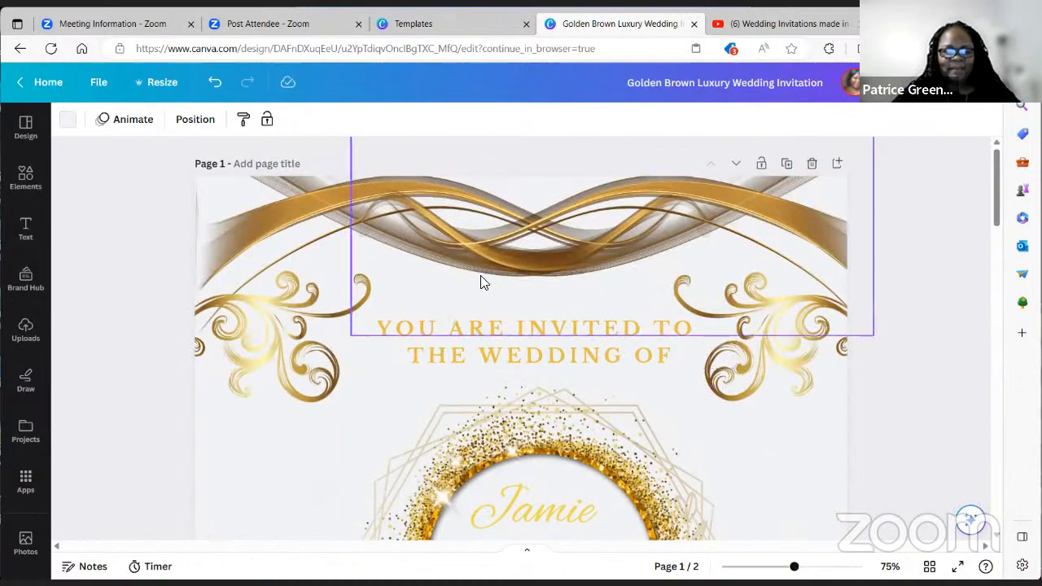
pyautogui.scroll(-2, 395, 430)
pyautogui.scroll(-10, 396, 423)
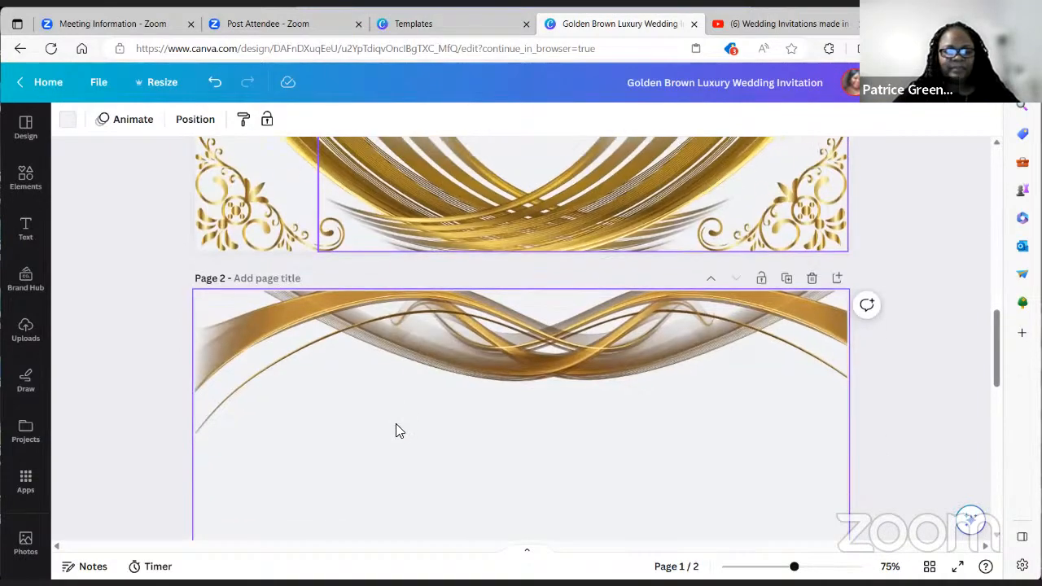
pyautogui.moveTo(696, 446); pyautogui.dragTo(460, 366)
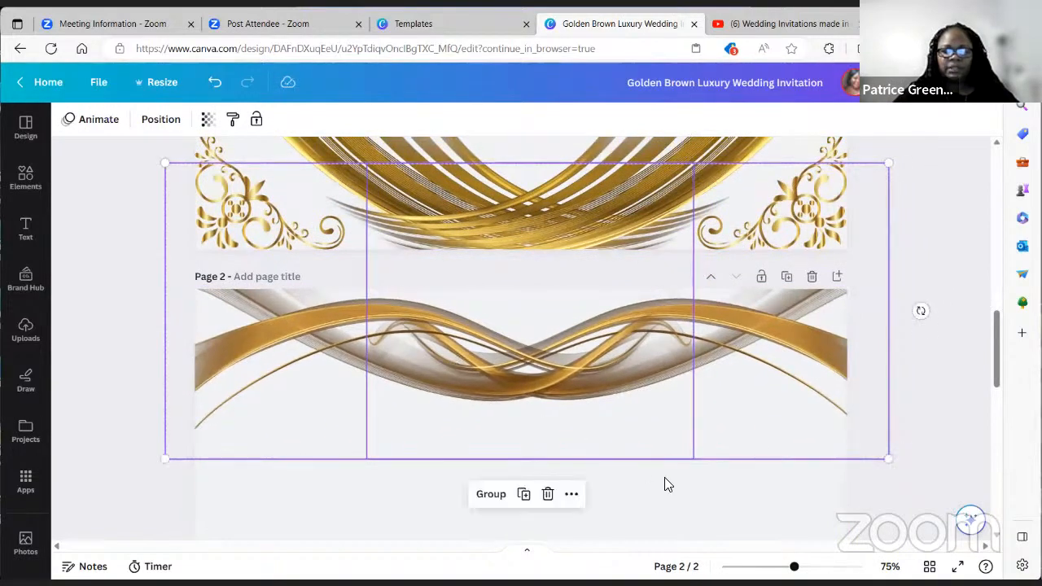
# Step: Select the right gold swirl on page 1 and duplicate it
pyautogui.click(727, 485)
pyautogui.scroll(10, 696, 480)
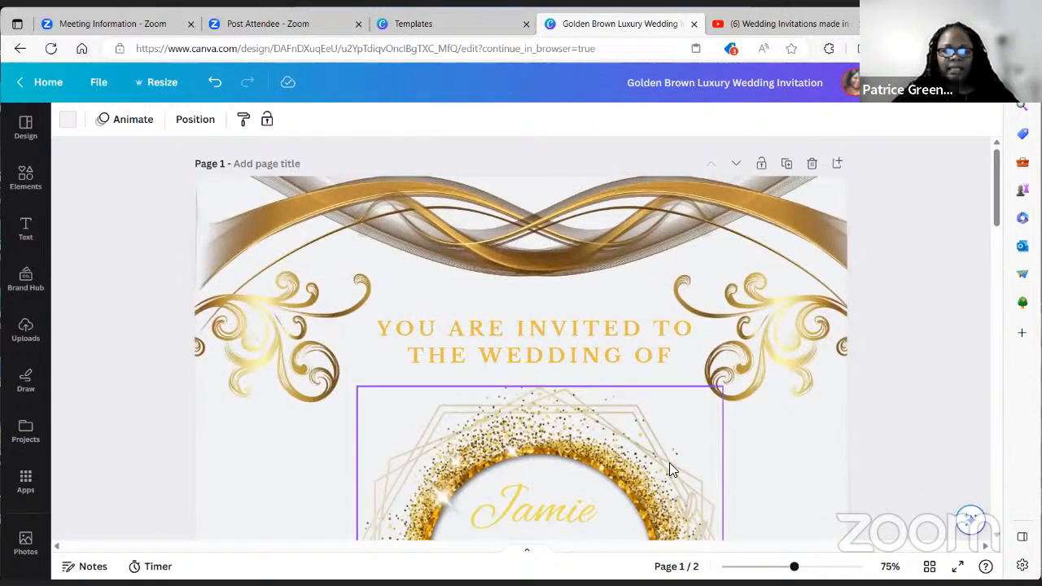
pyautogui.scroll(-3, 669, 462)
pyautogui.click(786, 207)
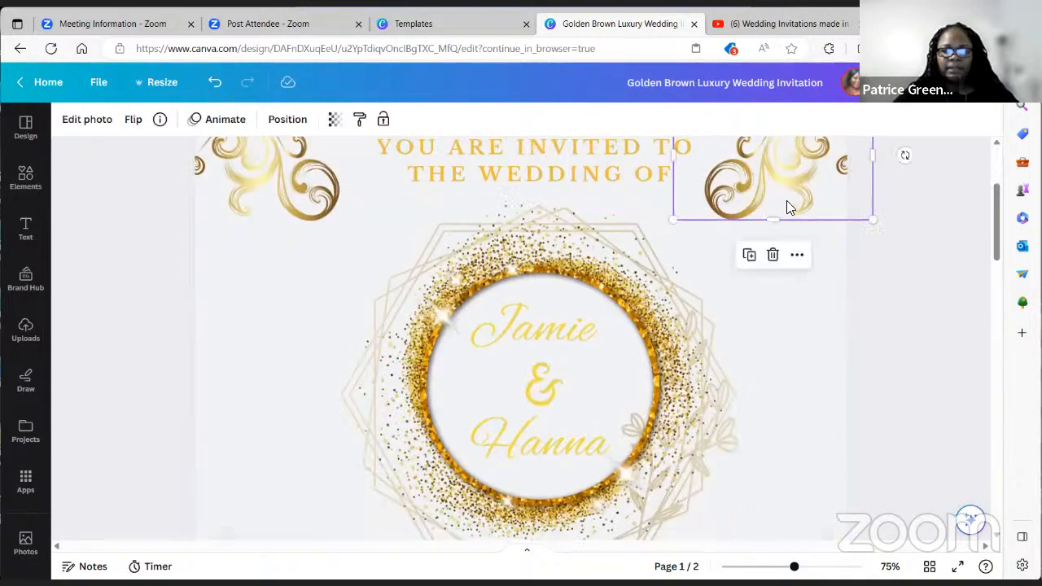
# Step: Duplicate the top-right gold swirl and drag the copy and the name wreath frame around
pyautogui.click(757, 262)
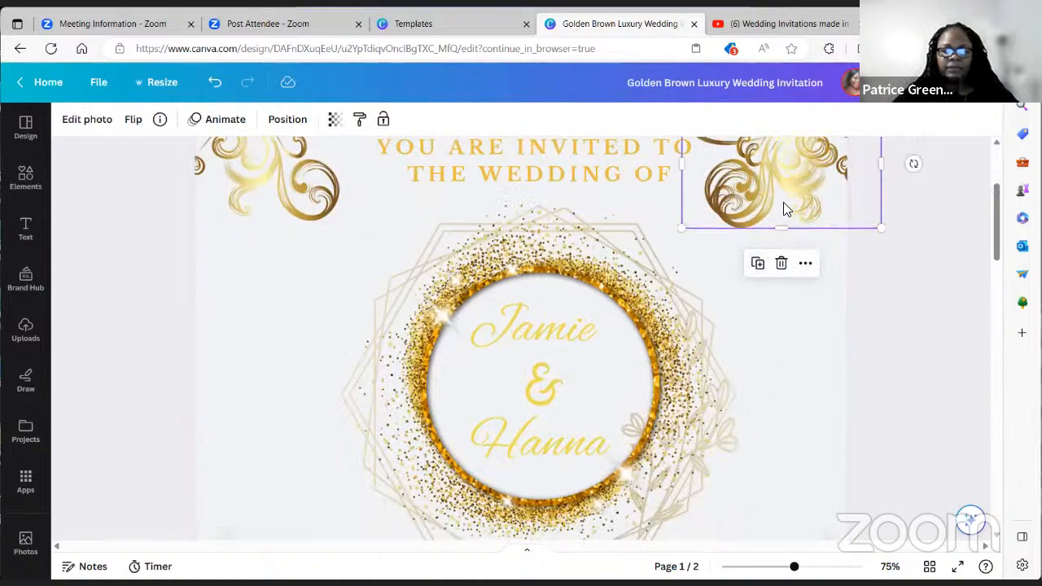
pyautogui.moveTo(783, 201); pyautogui.dragTo(777, 583)
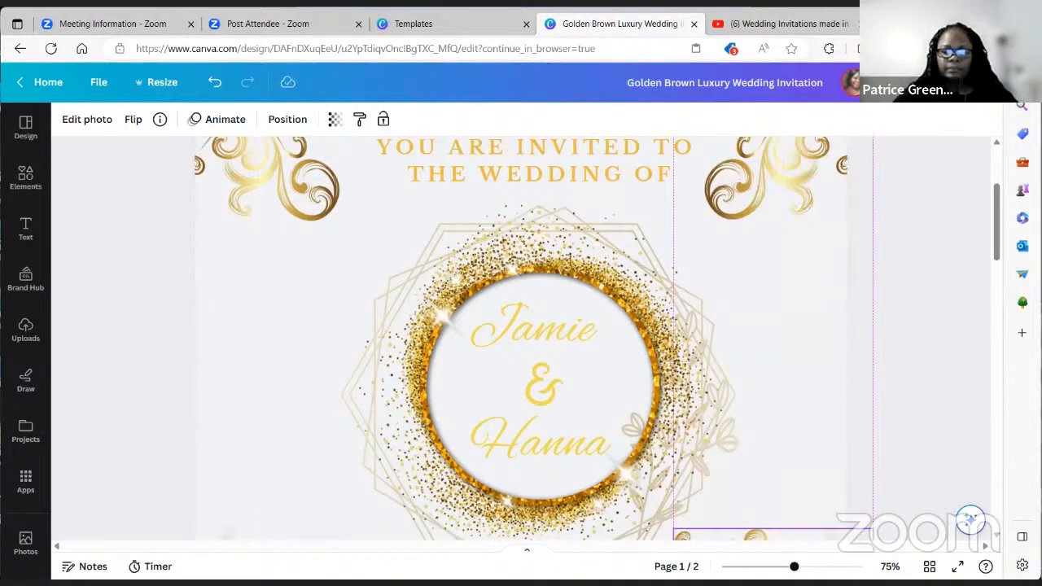
pyautogui.click(731, 355)
pyautogui.scroll(-3, 760, 381)
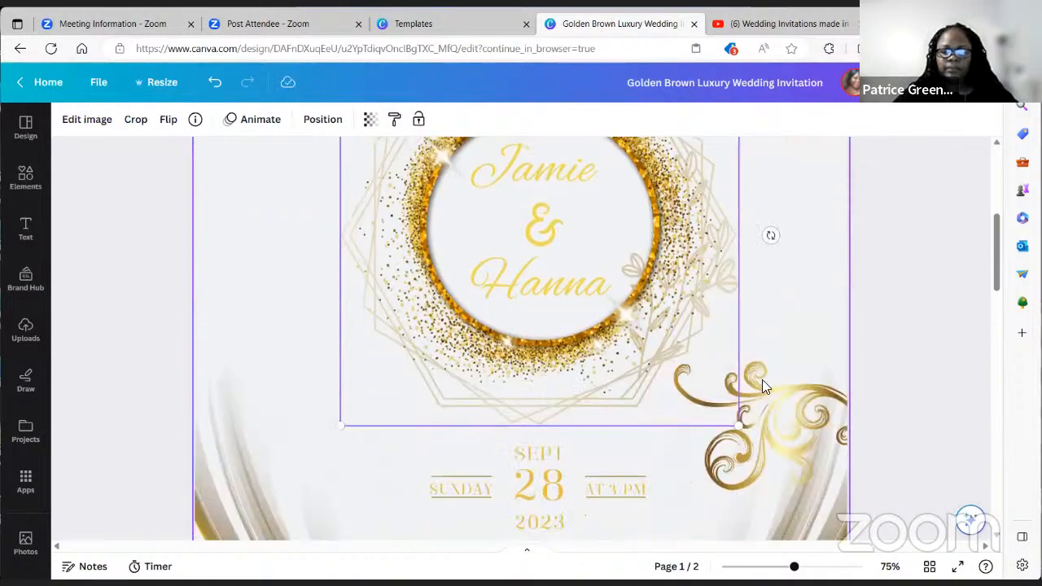
pyautogui.scroll(-3, 763, 381)
pyautogui.moveTo(747, 431); pyautogui.dragTo(817, 301)
# Step: Undo the stray swirl move, reselect the top-right swirl and open its more-options menu
pyautogui.click(801, 220)
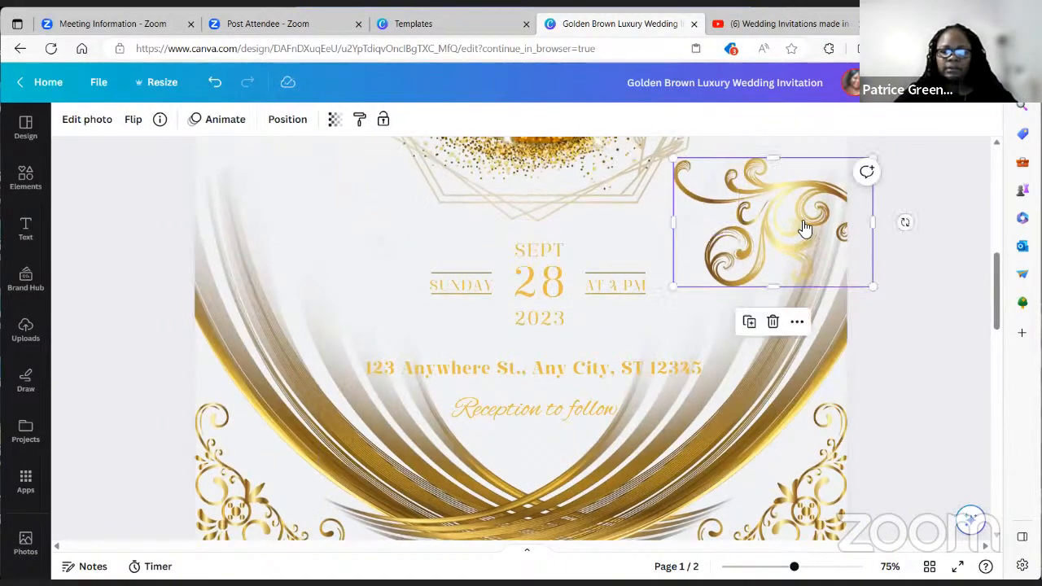
pyautogui.rightClick(803, 228)
pyautogui.moveTo(801, 229); pyautogui.dragTo(778, 220)
pyautogui.scroll(3, 739, 450)
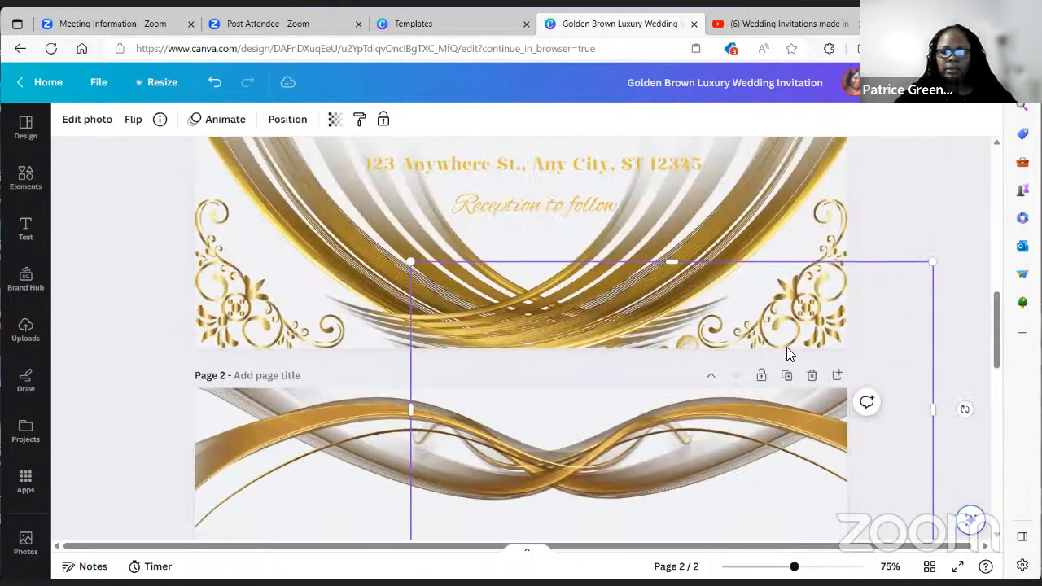
pyautogui.click(219, 84)
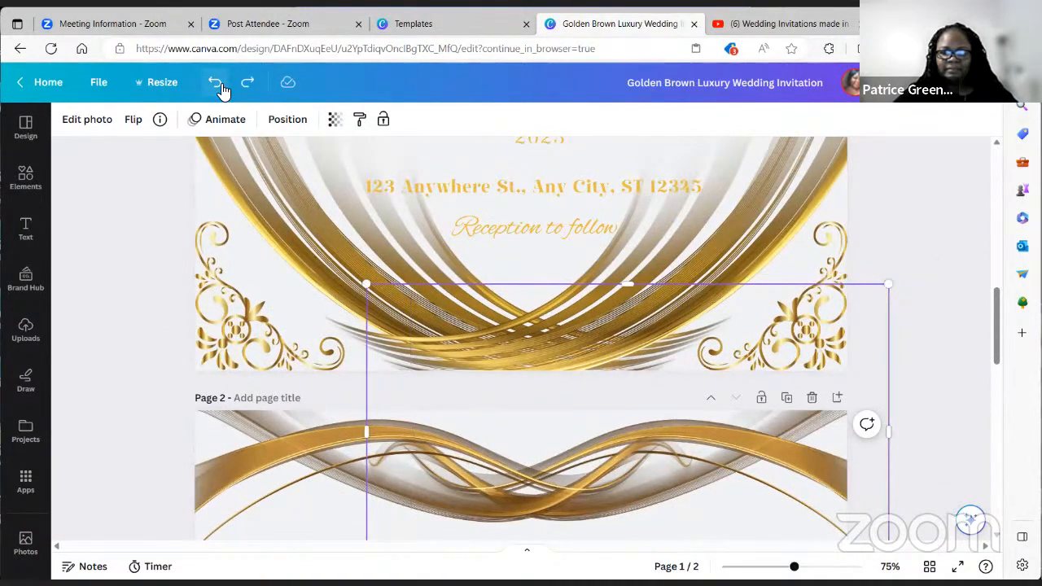
pyautogui.scroll(5, 626, 319)
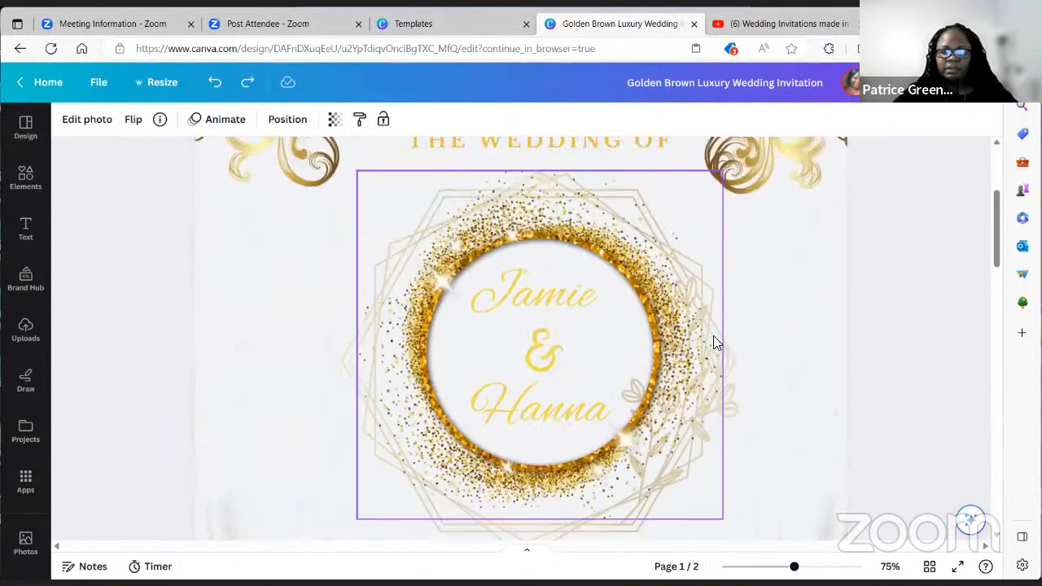
pyautogui.click(759, 347)
pyautogui.click(803, 246)
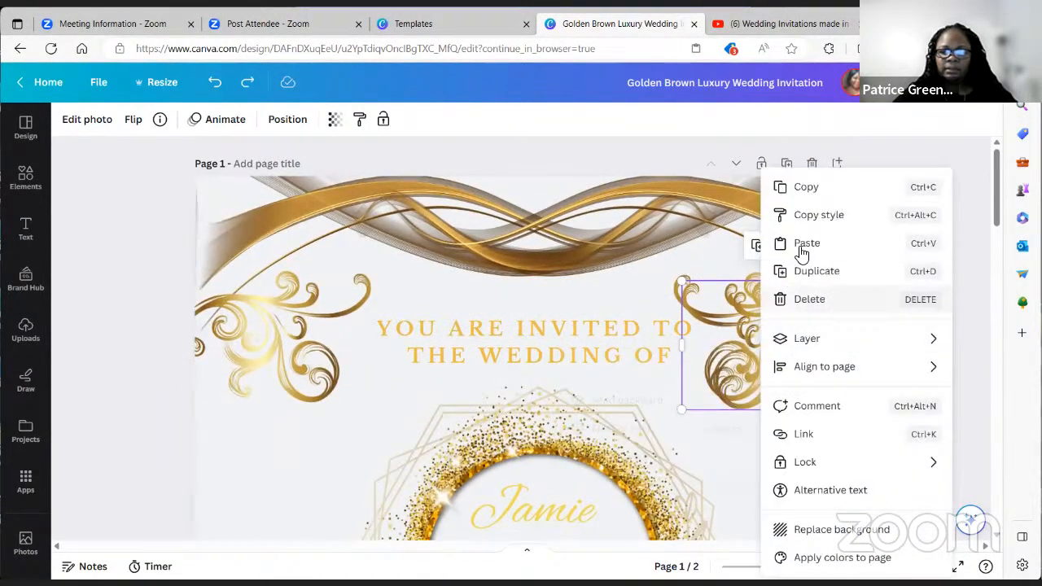
# Step: Paste two gold swirl copies onto page 2, placing one at the right and one at the left
pyautogui.click(809, 189)
pyautogui.scroll(-10, 671, 484)
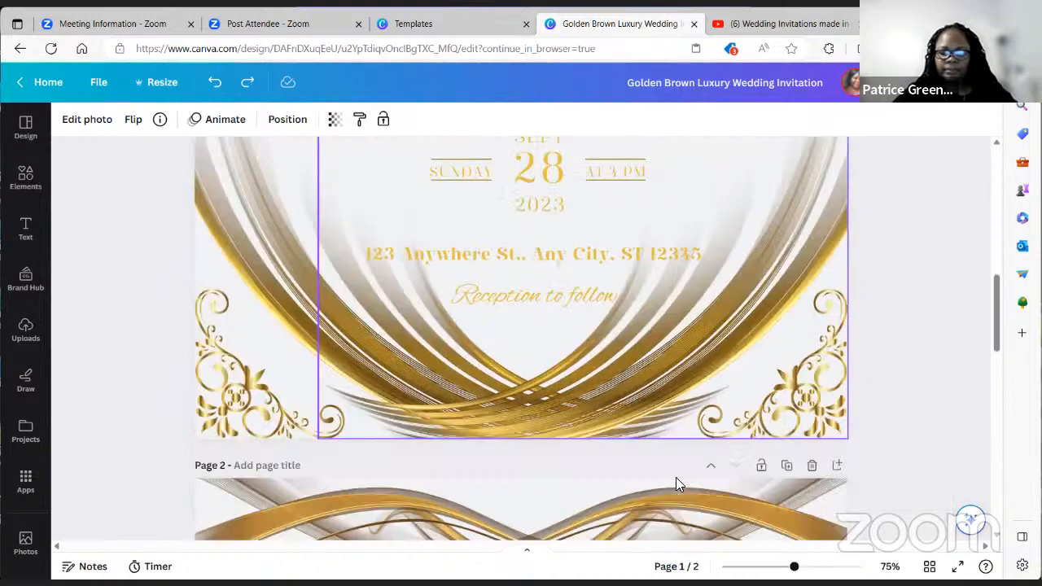
pyautogui.rightClick(735, 393)
pyautogui.click(760, 453)
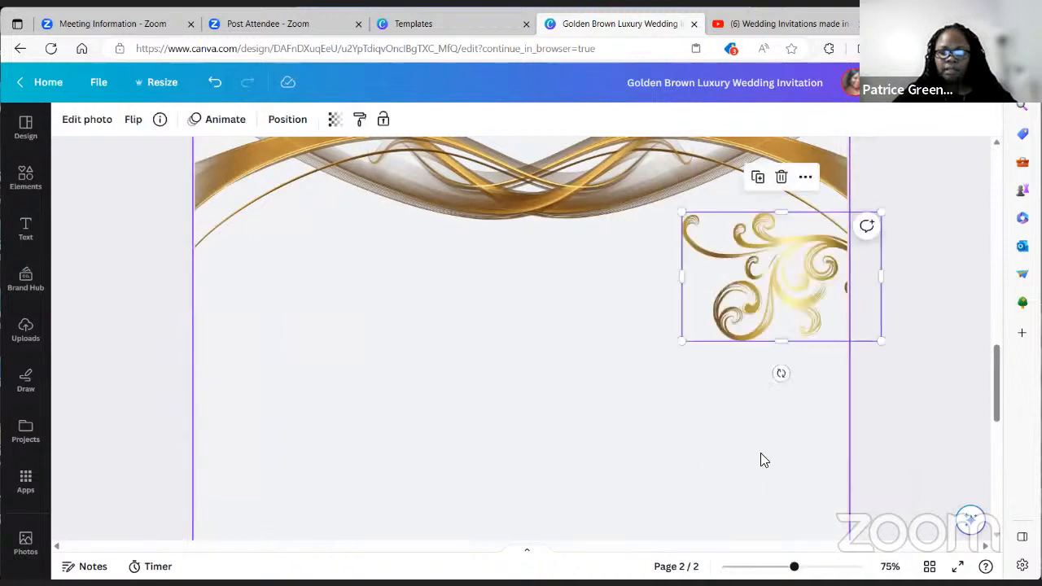
pyautogui.moveTo(773, 331); pyautogui.dragTo(781, 429)
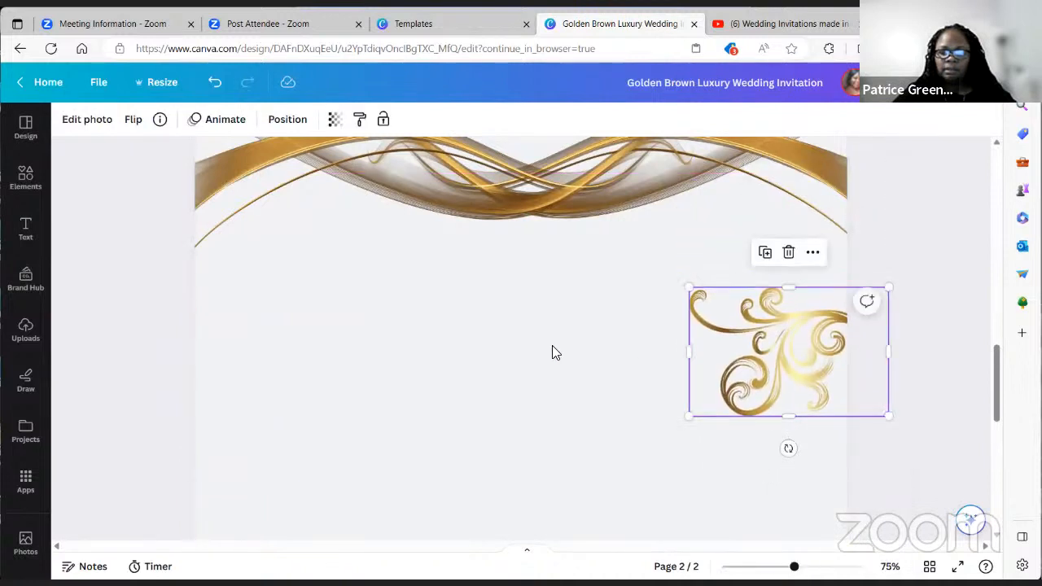
pyautogui.rightClick(306, 337)
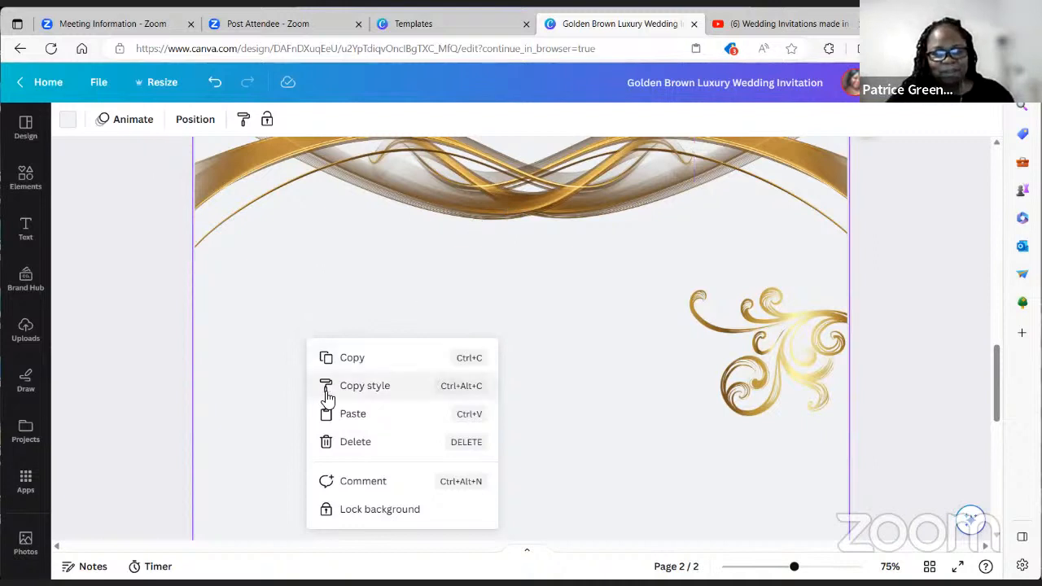
pyautogui.click(377, 413)
pyautogui.moveTo(691, 294); pyautogui.dragTo(239, 357)
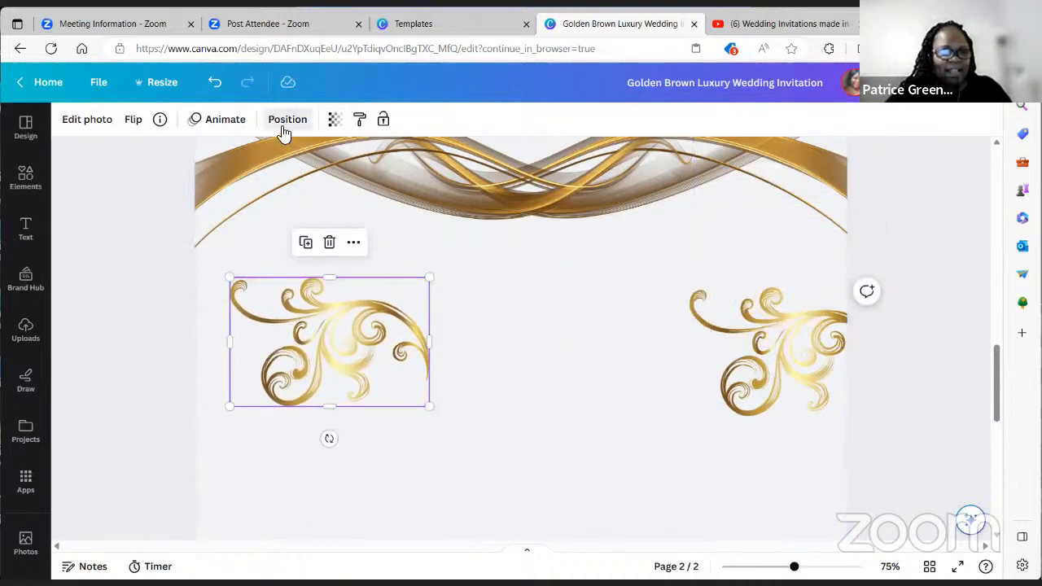
# Step: Flip the left gold swirl horizontally and align it to the left edge at X -52.5, Y 340.9 px
pyautogui.click(284, 121)
pyautogui.click(392, 265)
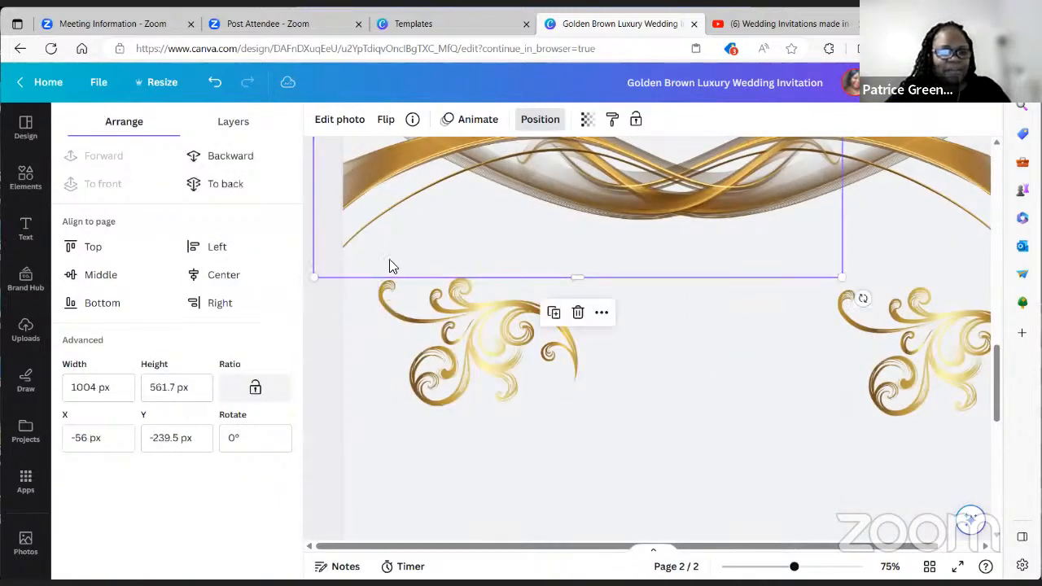
pyautogui.click(386, 120)
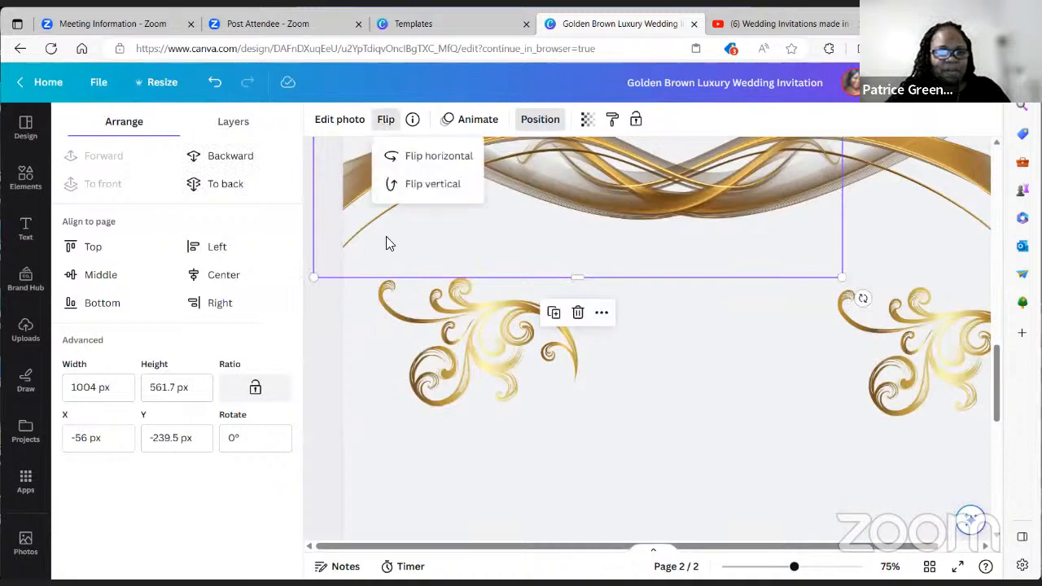
pyautogui.click(423, 157)
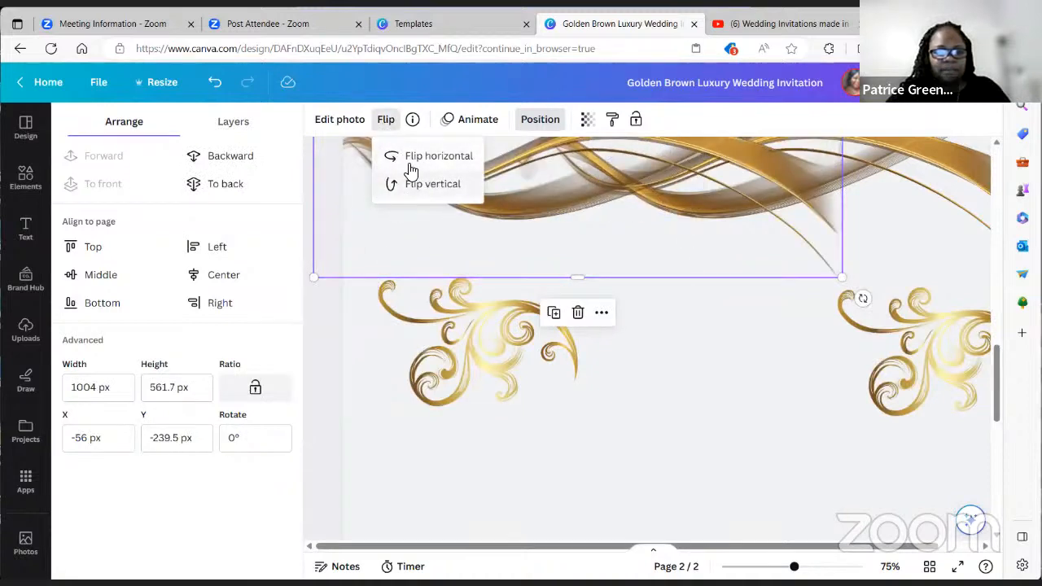
pyautogui.click(407, 156)
pyautogui.click(431, 303)
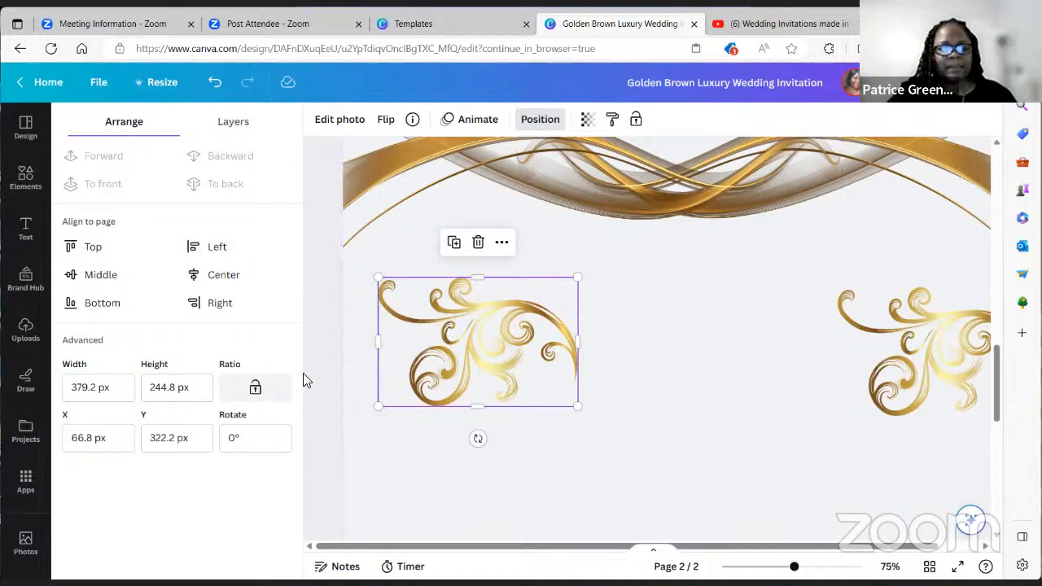
pyautogui.click(386, 120)
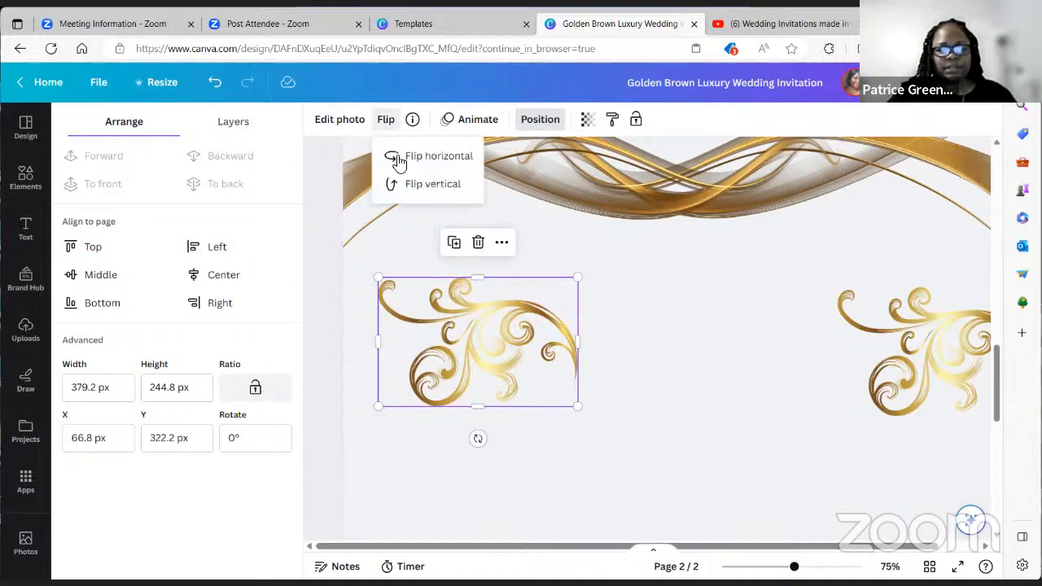
pyautogui.click(410, 160)
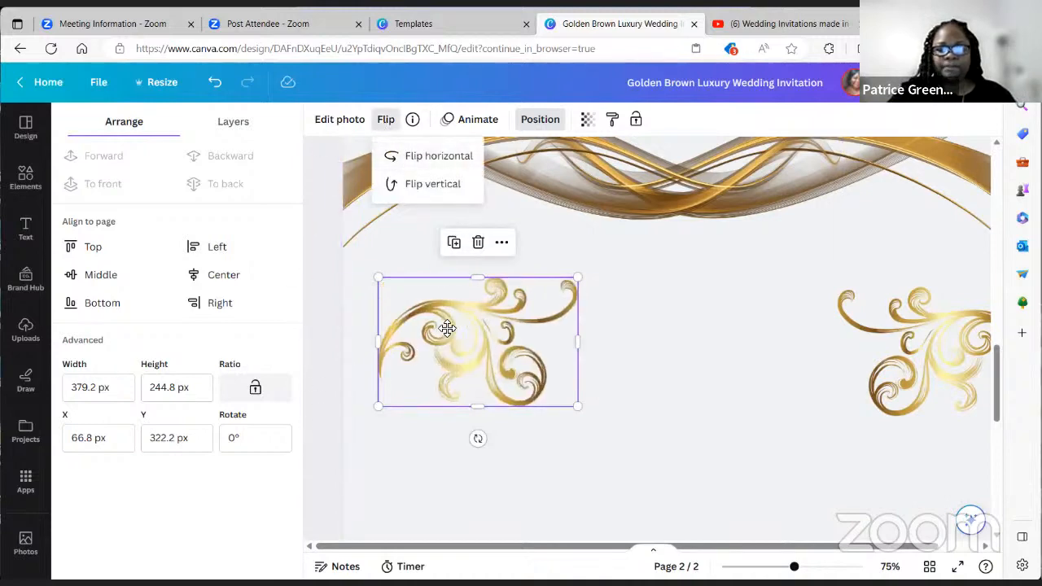
pyautogui.moveTo(447, 328); pyautogui.dragTo(410, 348)
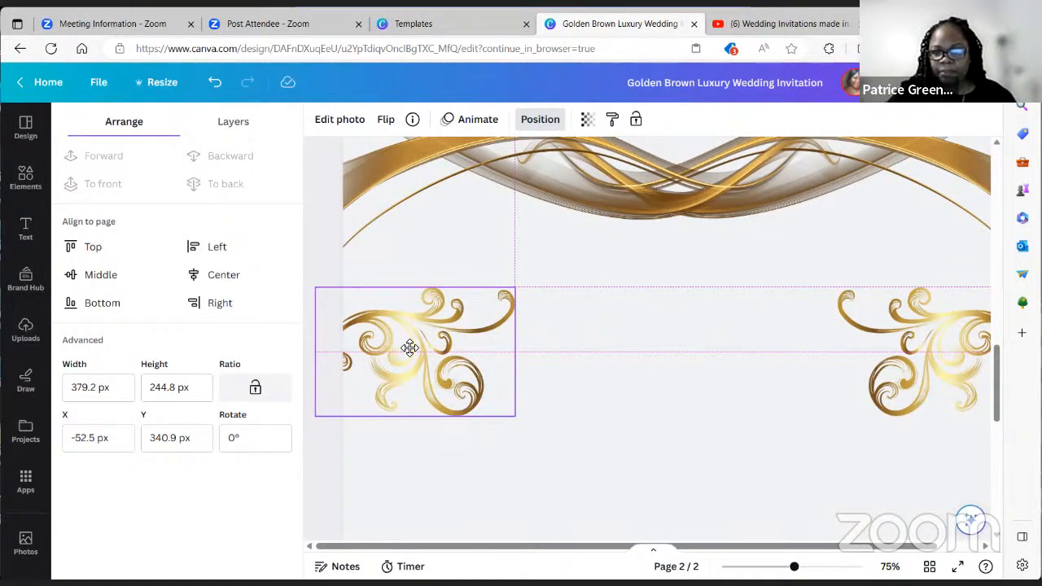
pyautogui.click(616, 431)
pyautogui.scroll(-2, 595, 423)
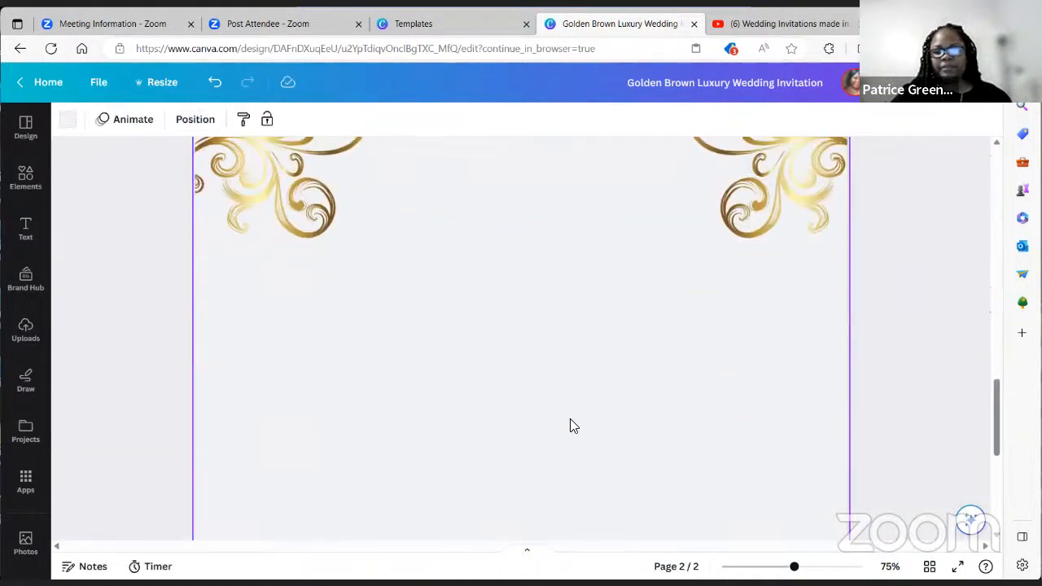
pyautogui.scroll(10, 569, 423)
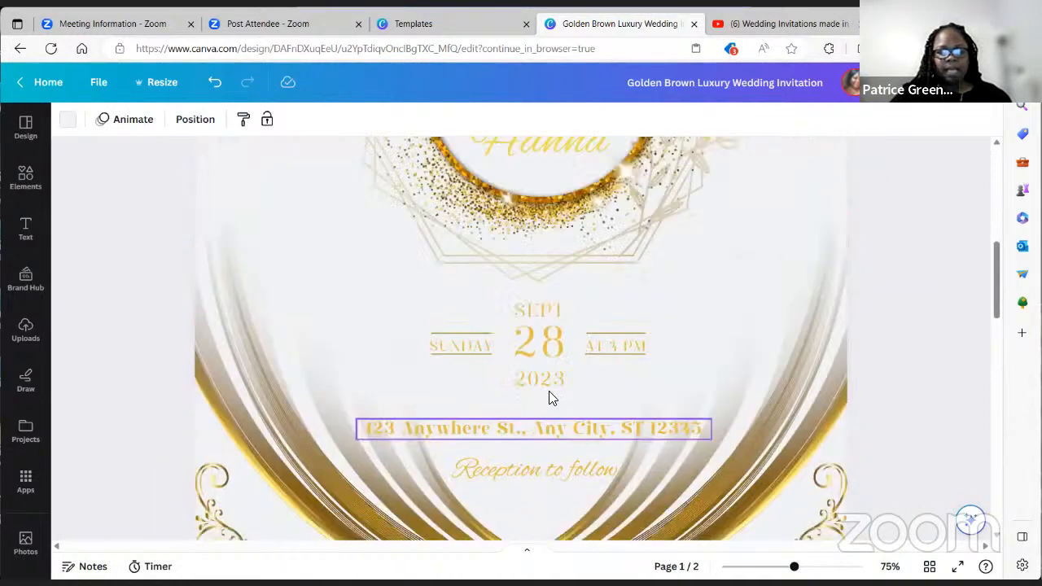
pyautogui.scroll(-2, 563, 414)
pyautogui.click(564, 422)
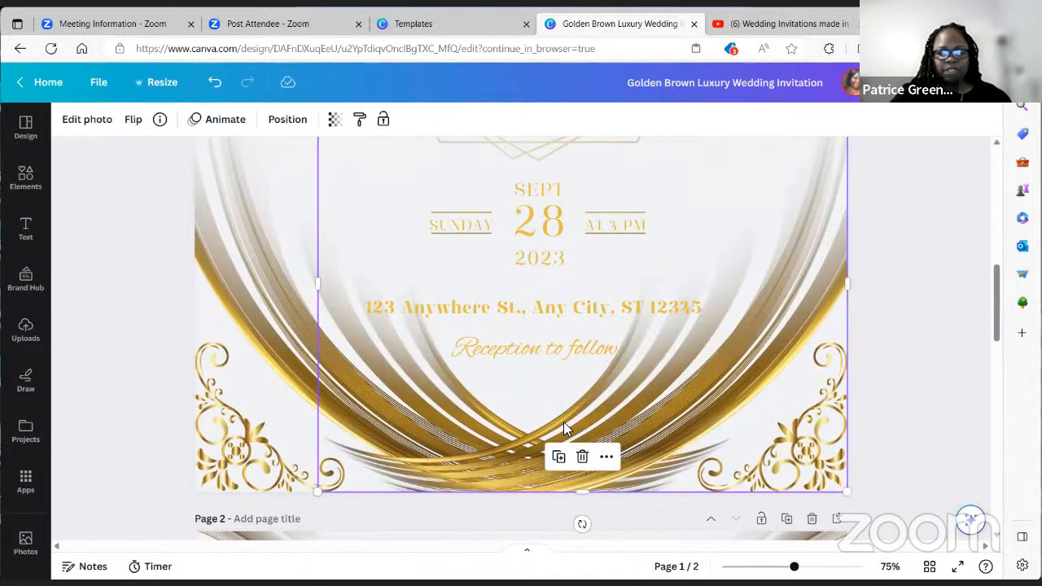
pyautogui.click(295, 358)
pyautogui.click(253, 289)
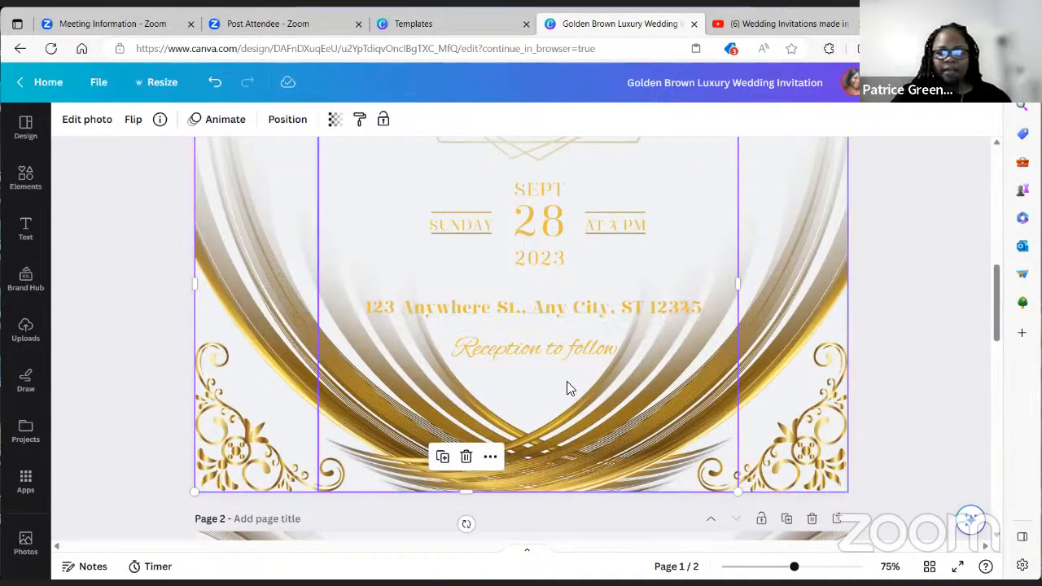
pyautogui.scroll(-3, 566, 388)
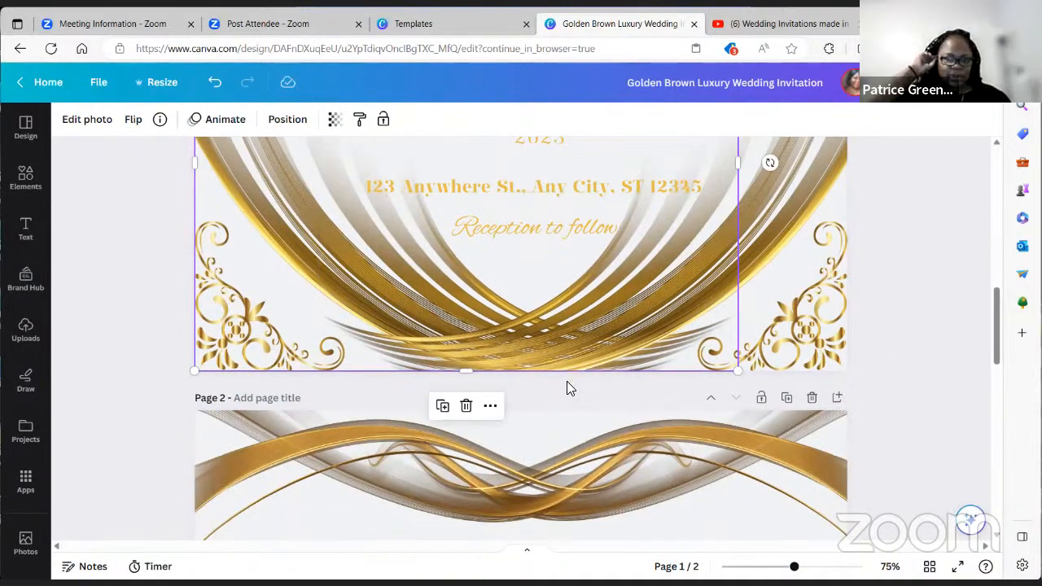
pyautogui.scroll(7, 567, 388)
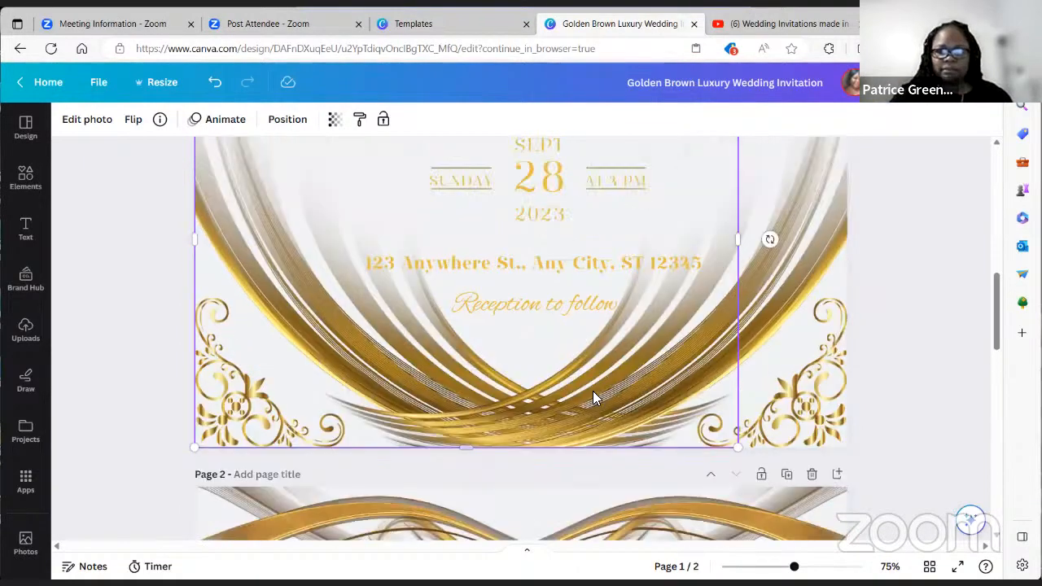
pyautogui.scroll(4, 586, 324)
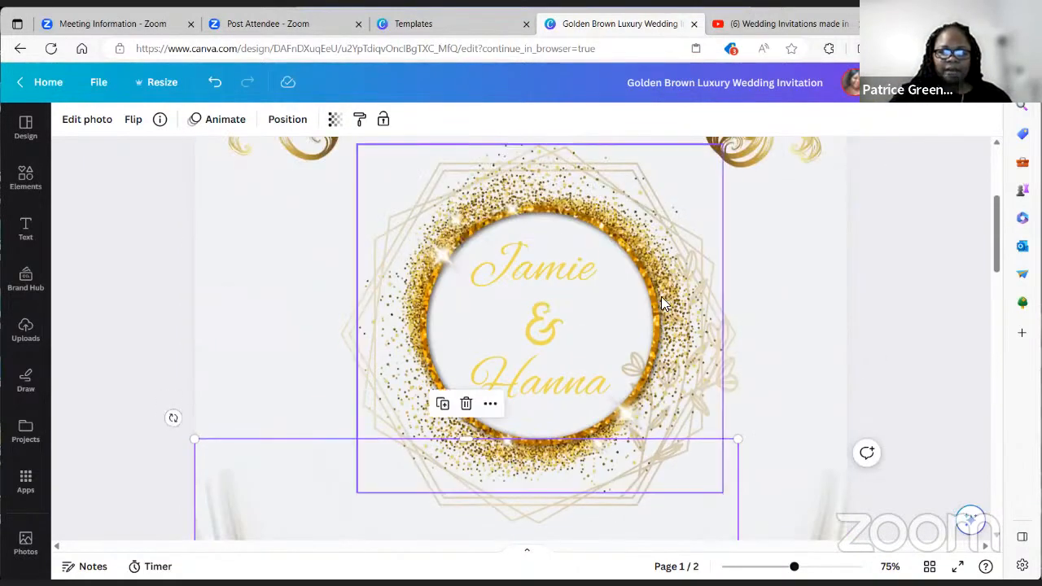
pyautogui.scroll(-7, 725, 350)
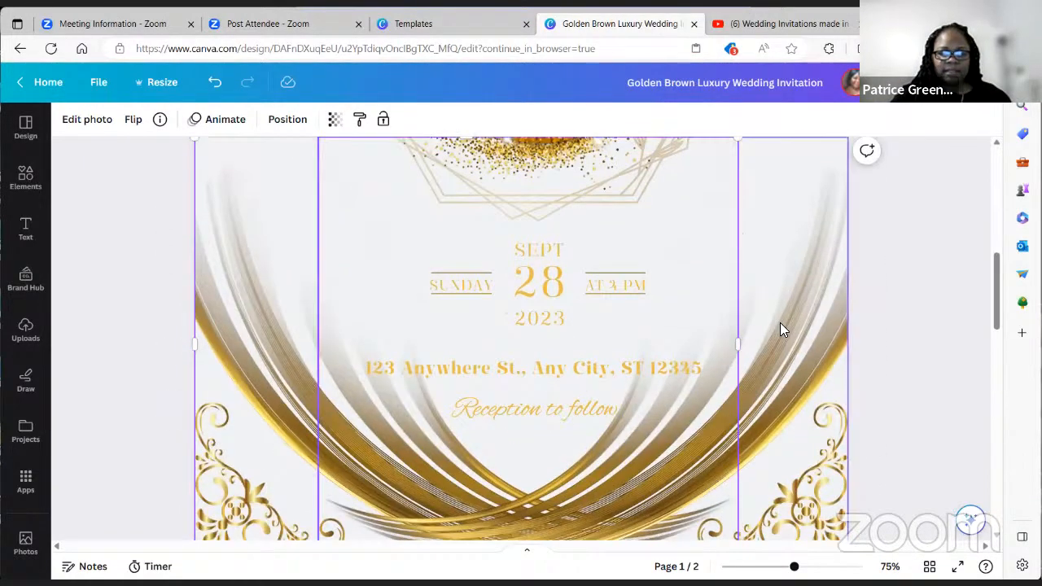
pyautogui.scroll(-3, 767, 345)
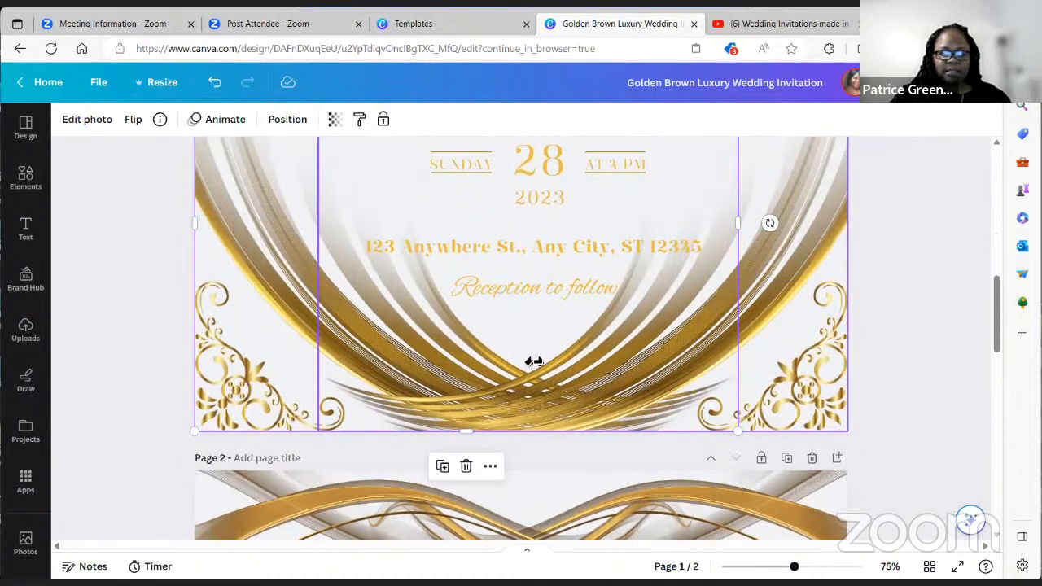
pyautogui.scroll(4, 533, 360)
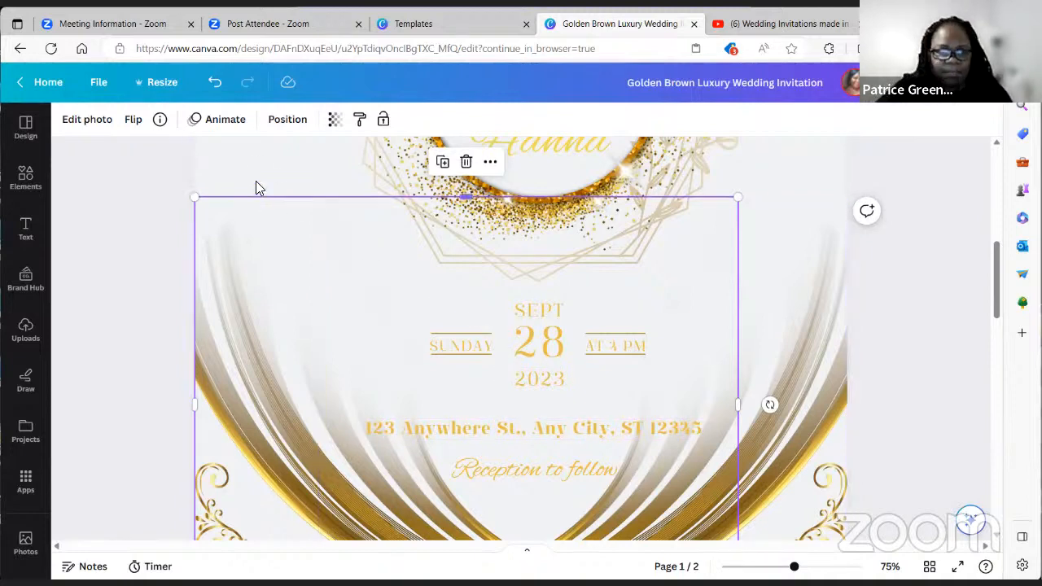
pyautogui.moveTo(255, 183); pyautogui.dragTo(306, 384)
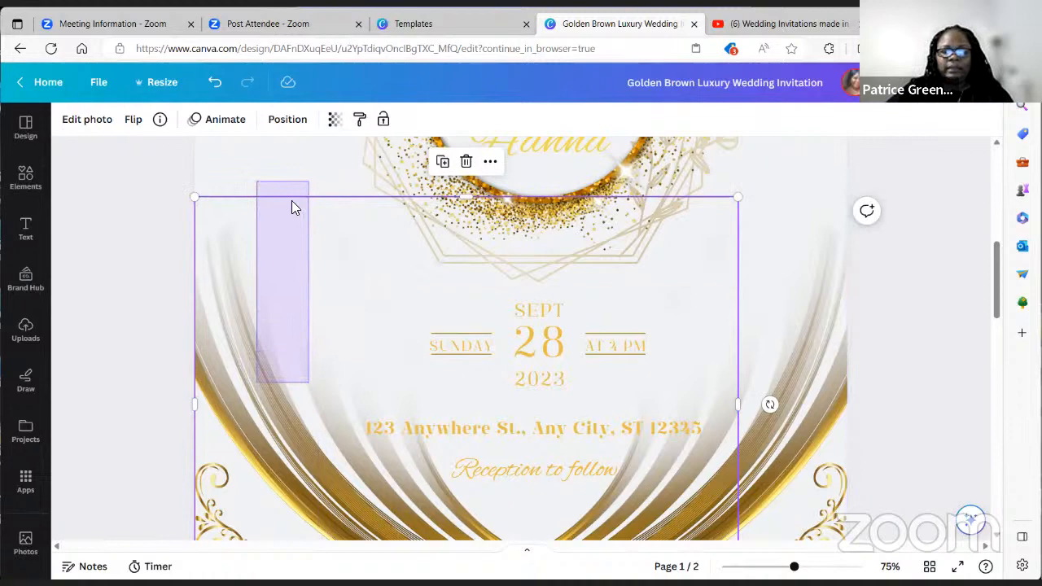
# Step: Select the frame, names, date and address elements on page 1 and group them
pyautogui.click(254, 277)
pyautogui.moveTo(255, 276); pyautogui.dragTo(213, 276)
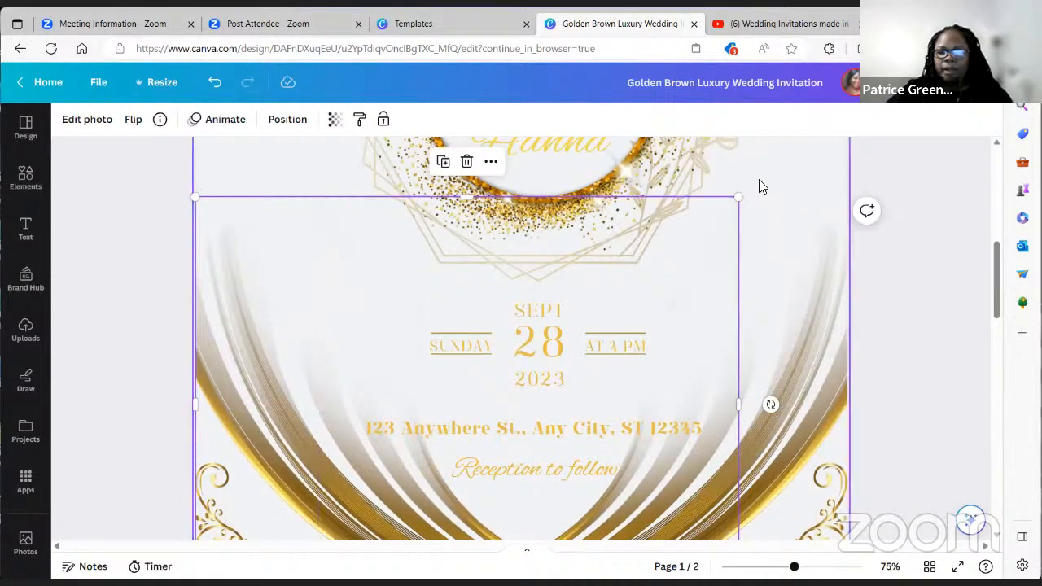
pyautogui.moveTo(760, 180); pyautogui.dragTo(237, 454)
pyautogui.rightClick(308, 371)
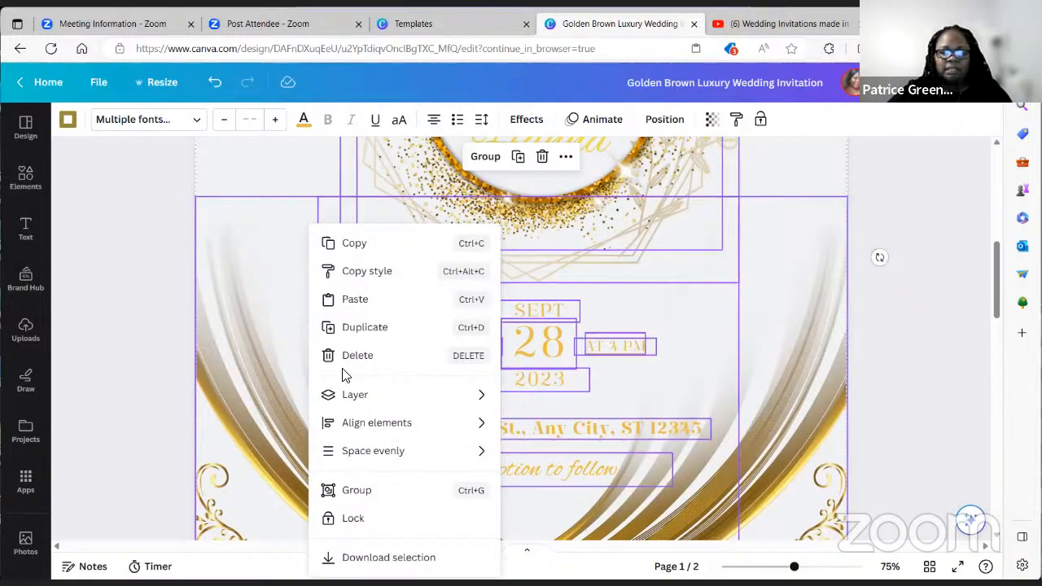
pyautogui.click(877, 254)
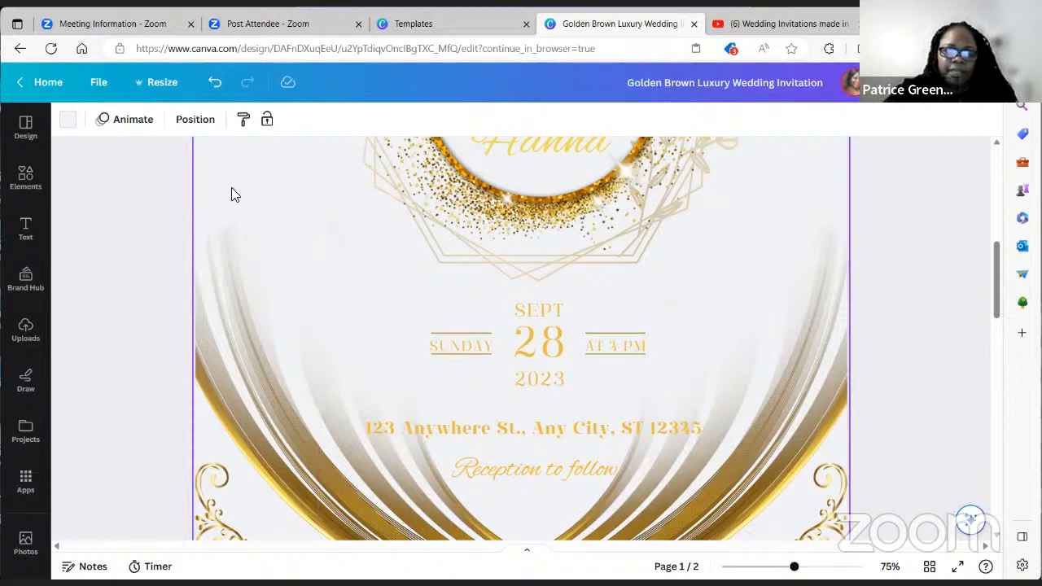
pyautogui.moveTo(232, 189); pyautogui.dragTo(800, 493)
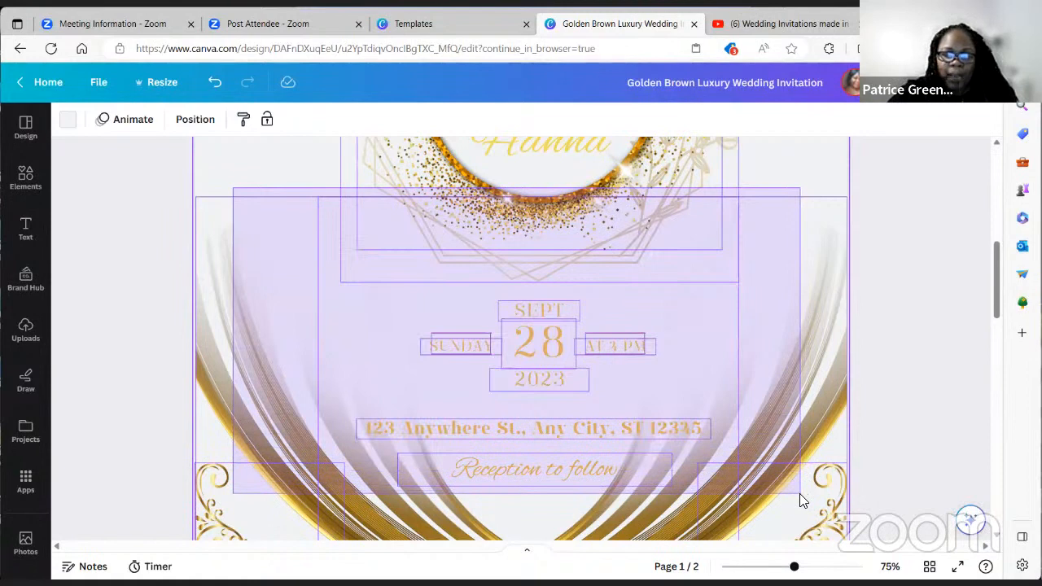
pyautogui.moveTo(800, 493); pyautogui.dragTo(797, 495)
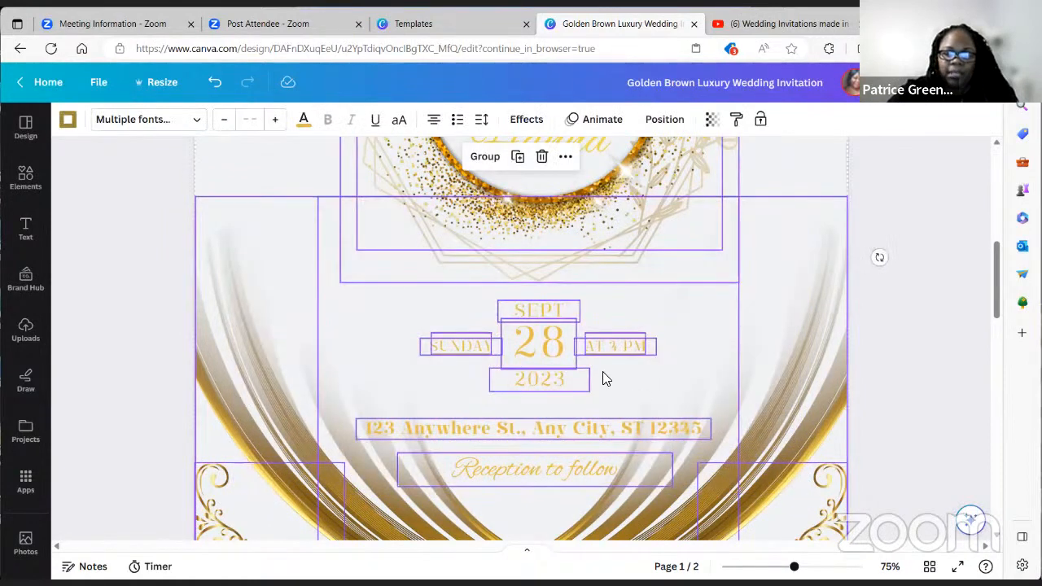
pyautogui.rightClick(602, 371)
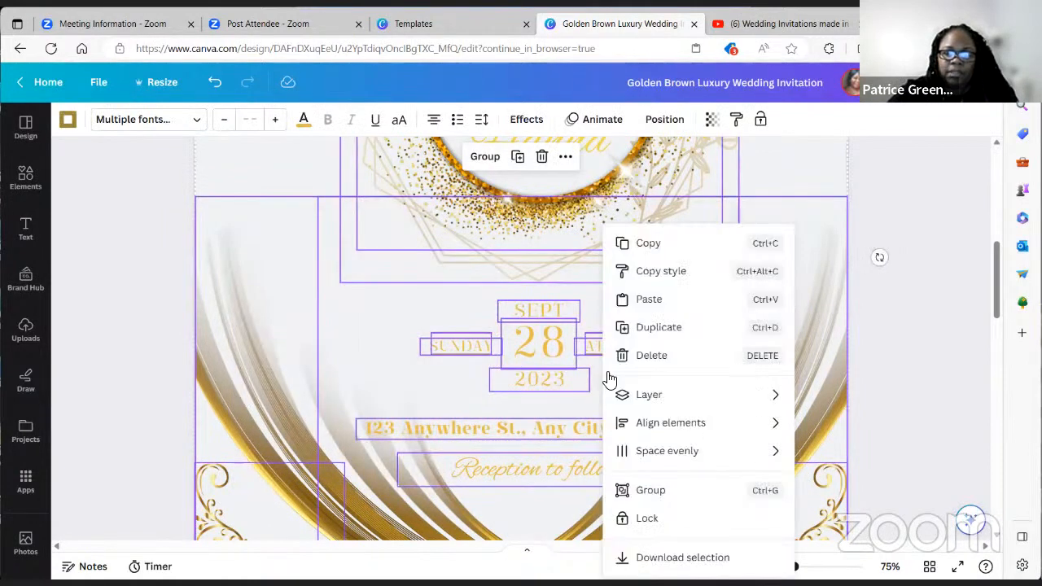
pyautogui.click(485, 157)
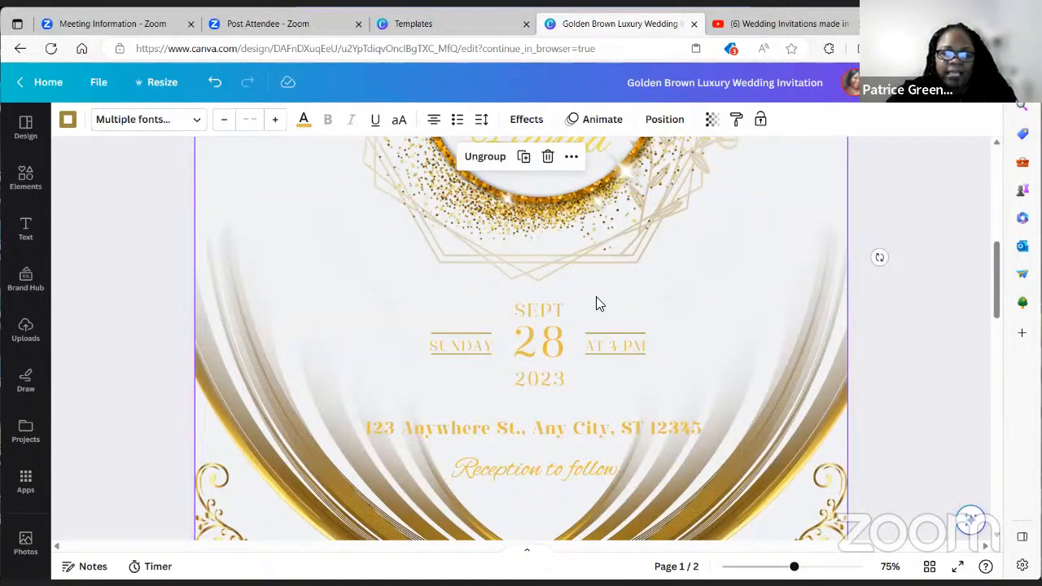
# Step: Reposition the grouped invitation design on page 1
pyautogui.scroll(-5, 599, 294)
pyautogui.scroll(3, 602, 285)
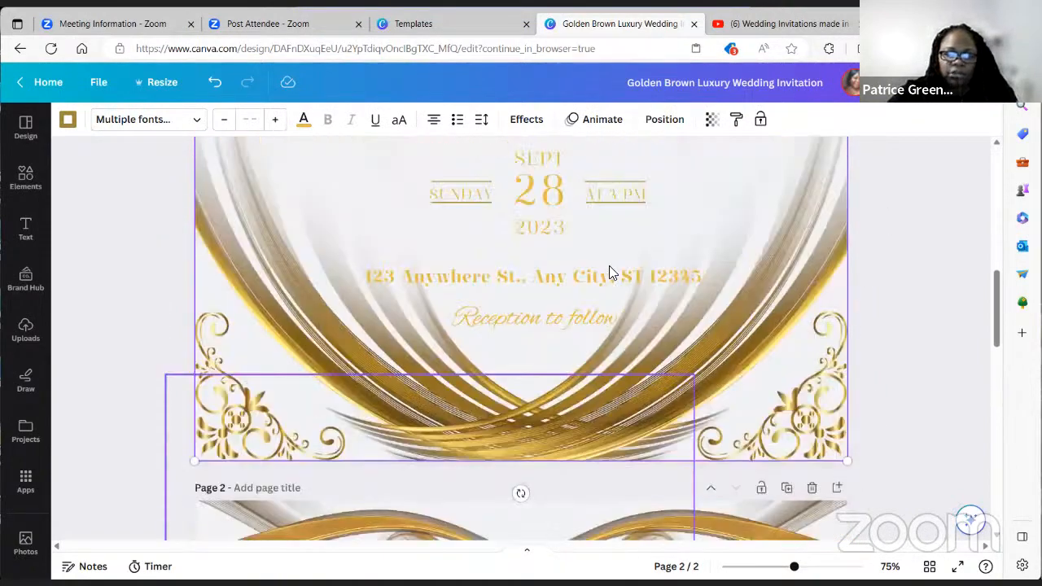
pyautogui.scroll(3, 625, 272)
pyautogui.moveTo(691, 302); pyautogui.dragTo(664, 431)
pyautogui.moveTo(712, 386); pyautogui.dragTo(732, 361)
# Step: Copy the grouped invitation design and paste it onto page 2
pyautogui.rightClick(742, 343)
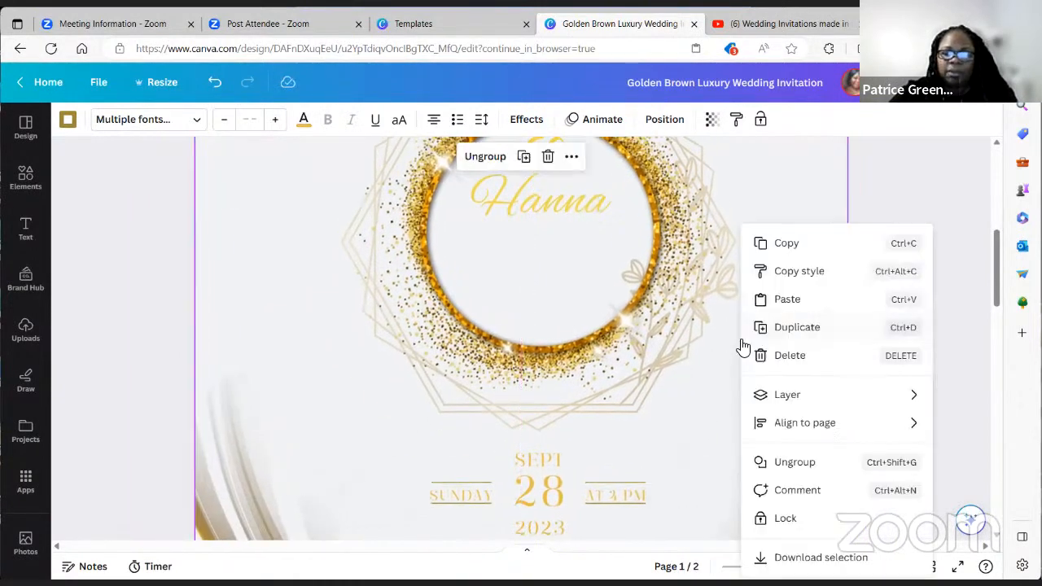
pyautogui.click(786, 246)
pyautogui.scroll(-3, 708, 281)
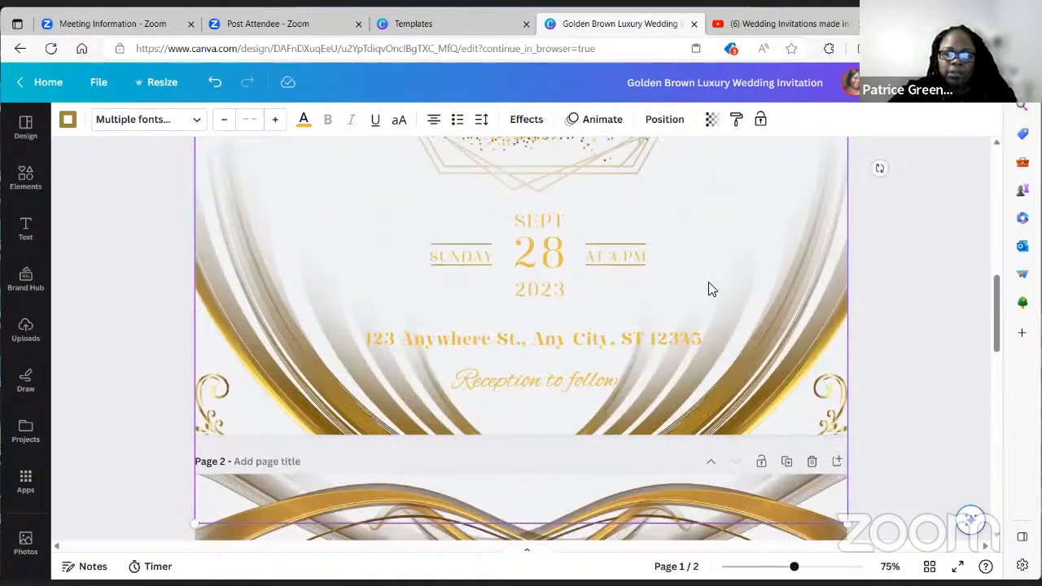
pyautogui.scroll(-8, 708, 285)
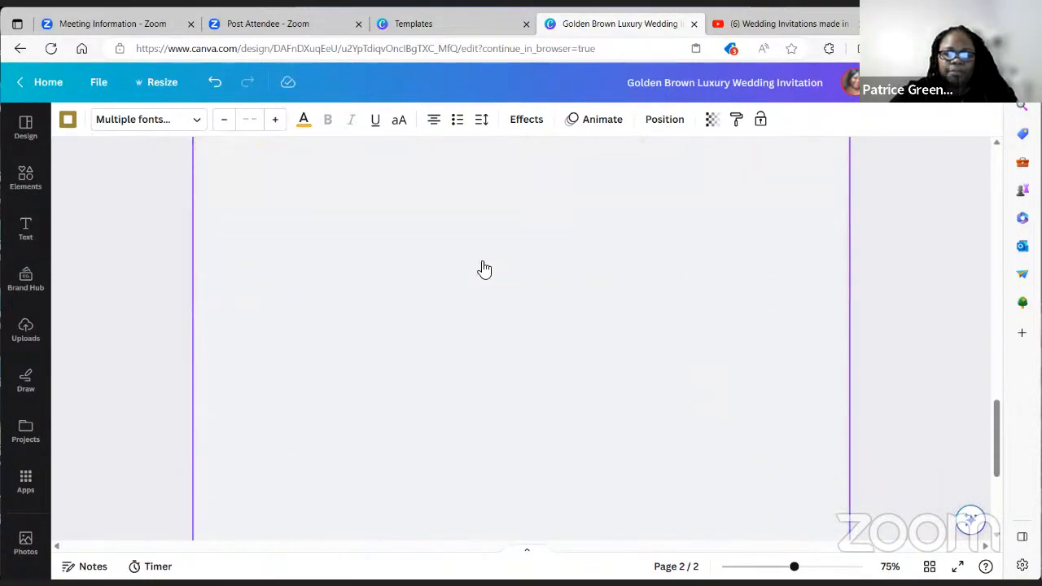
pyautogui.rightClick(530, 347)
pyautogui.click(528, 339)
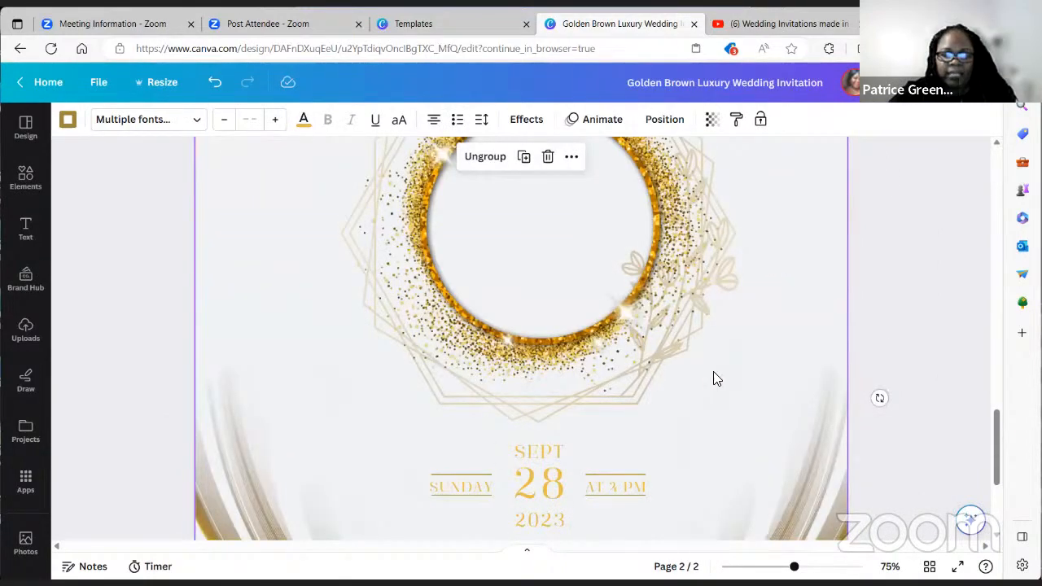
pyautogui.scroll(-5, 716, 370)
pyautogui.moveTo(744, 256); pyautogui.dragTo(716, 292)
pyautogui.scroll(3, 713, 291)
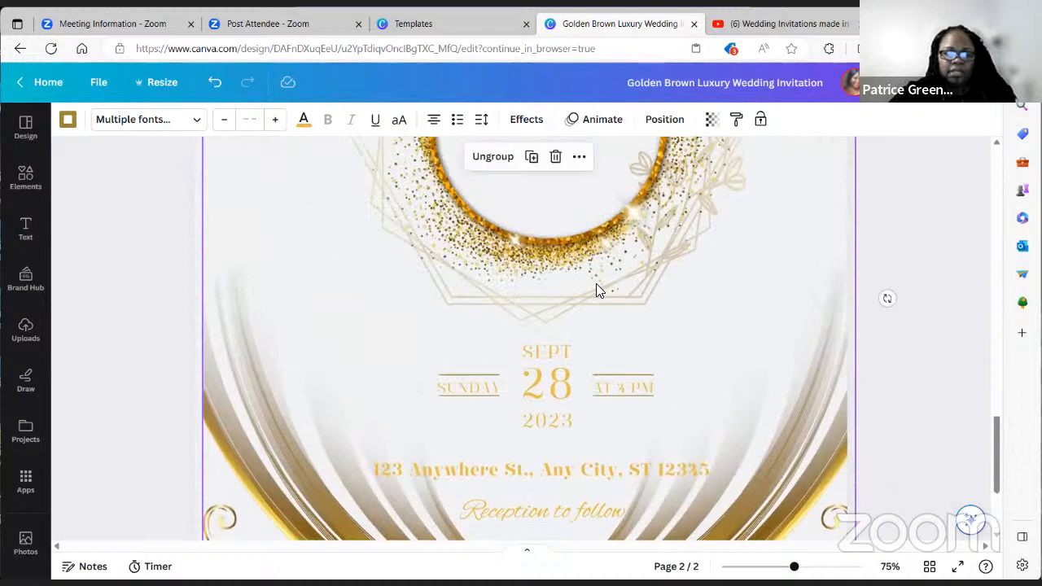
pyautogui.scroll(2, 597, 289)
pyautogui.scroll(4, 602, 285)
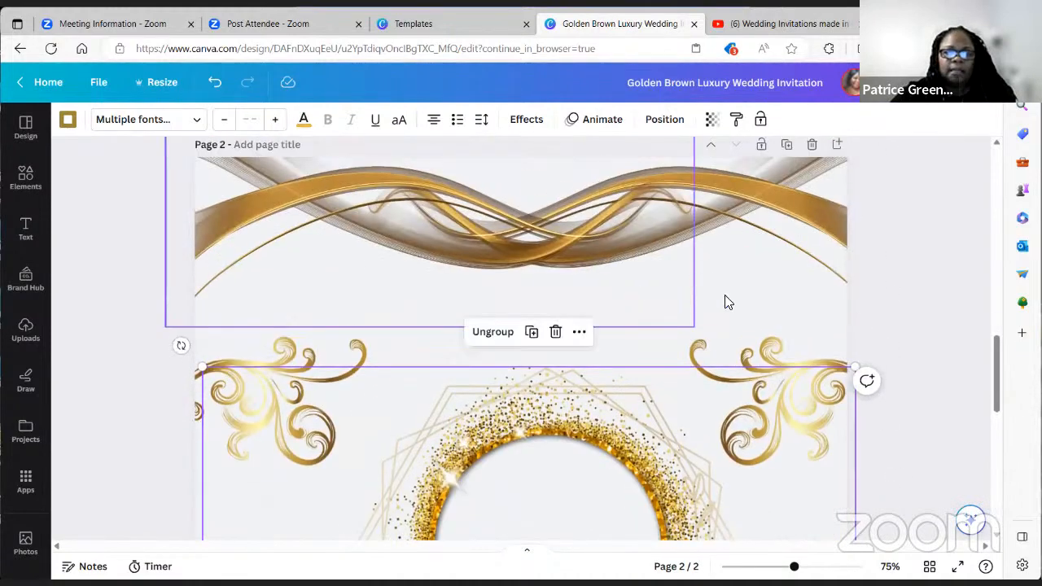
# Step: Ungroup the glitter frame on page 2 and select its pieces
pyautogui.click(490, 409)
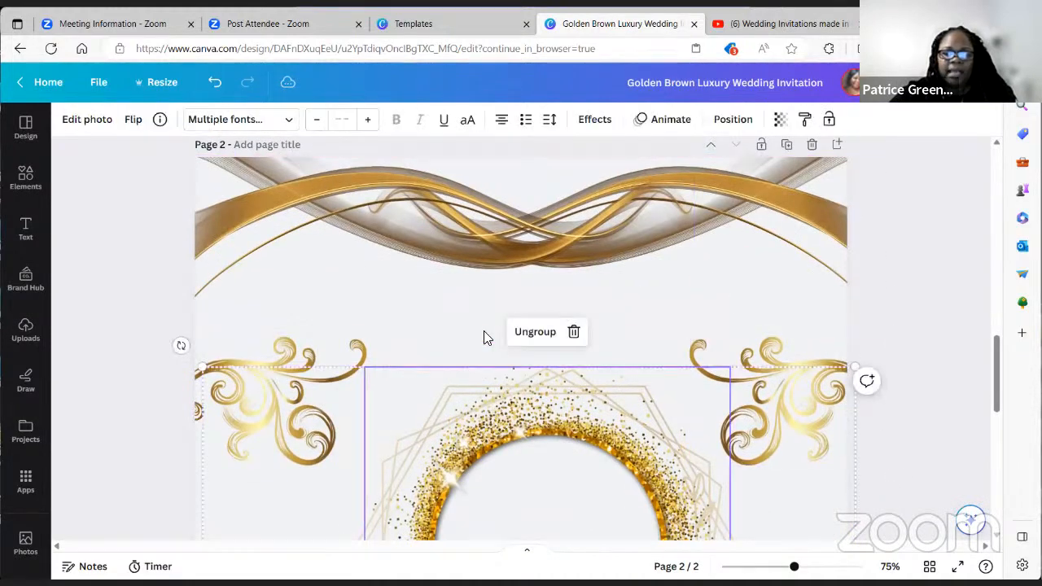
pyautogui.click(533, 334)
pyautogui.click(654, 316)
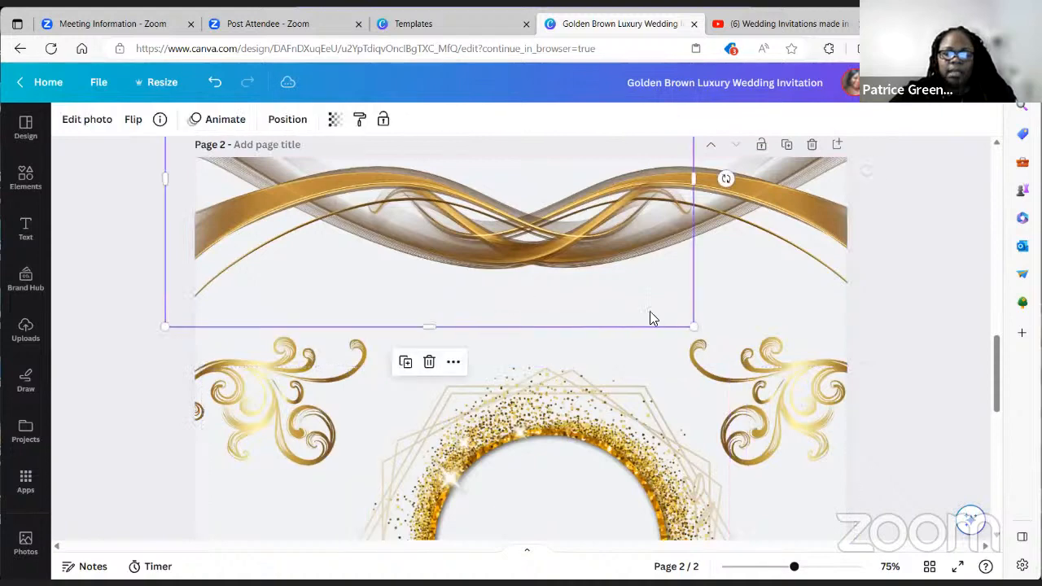
pyautogui.scroll(-3, 693, 392)
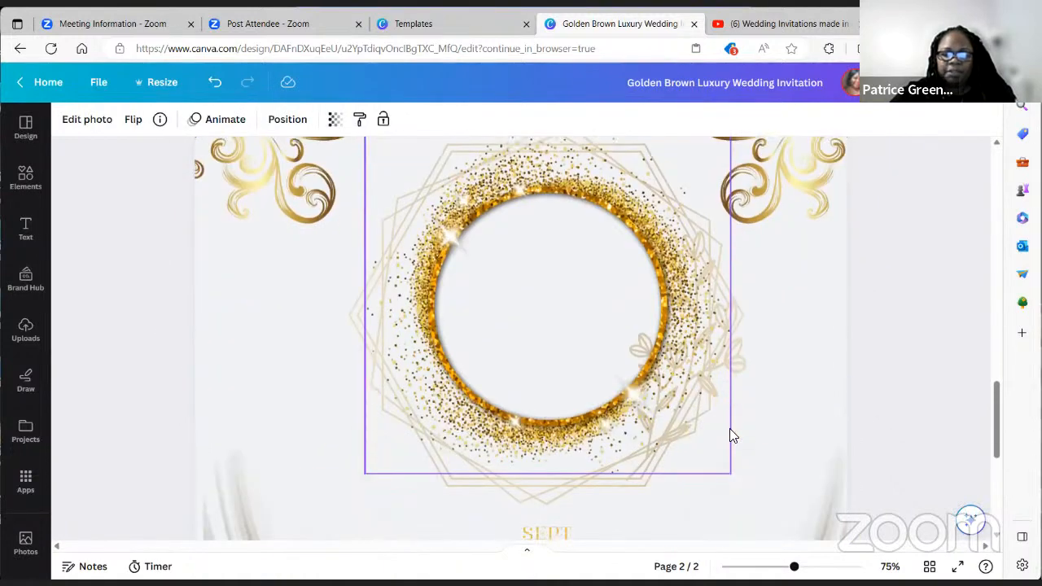
pyautogui.moveTo(324, 262); pyautogui.dragTo(688, 433)
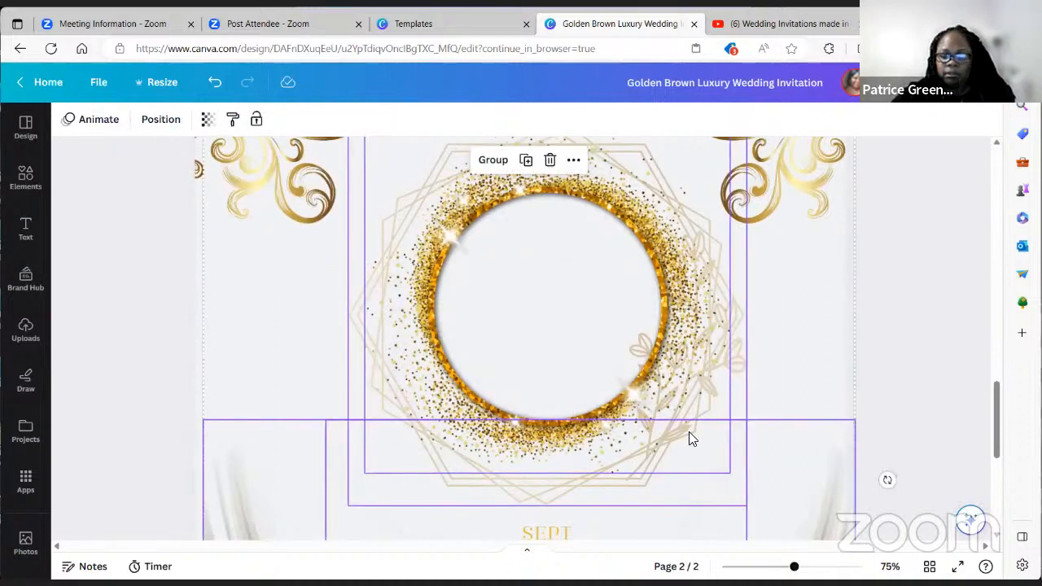
# Step: Delete the glitter ring, then the hexagon leaf frame, leaving space above the date
pyautogui.click(309, 328)
pyautogui.click(412, 245)
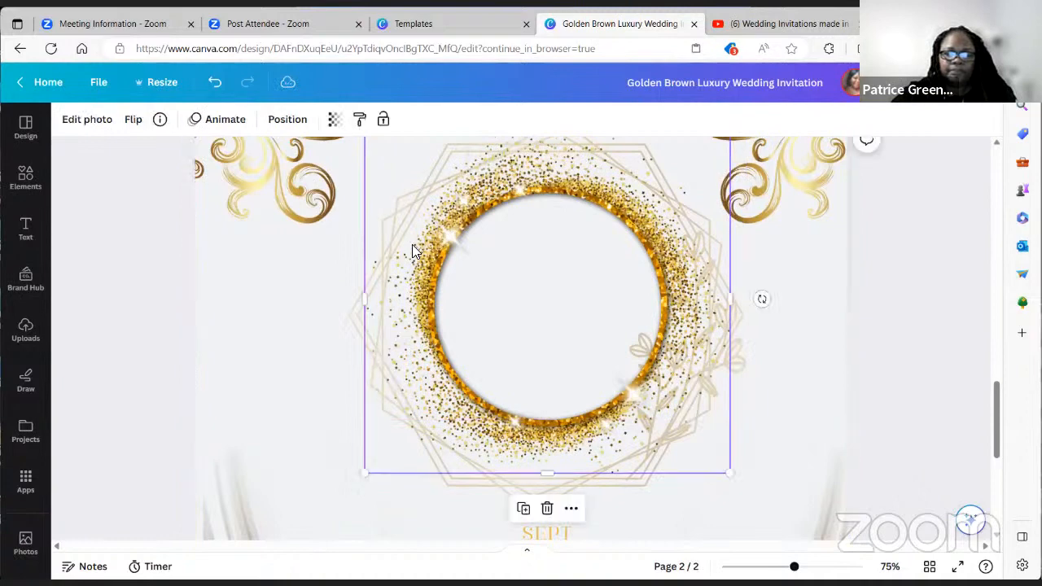
pyautogui.press('Delete')
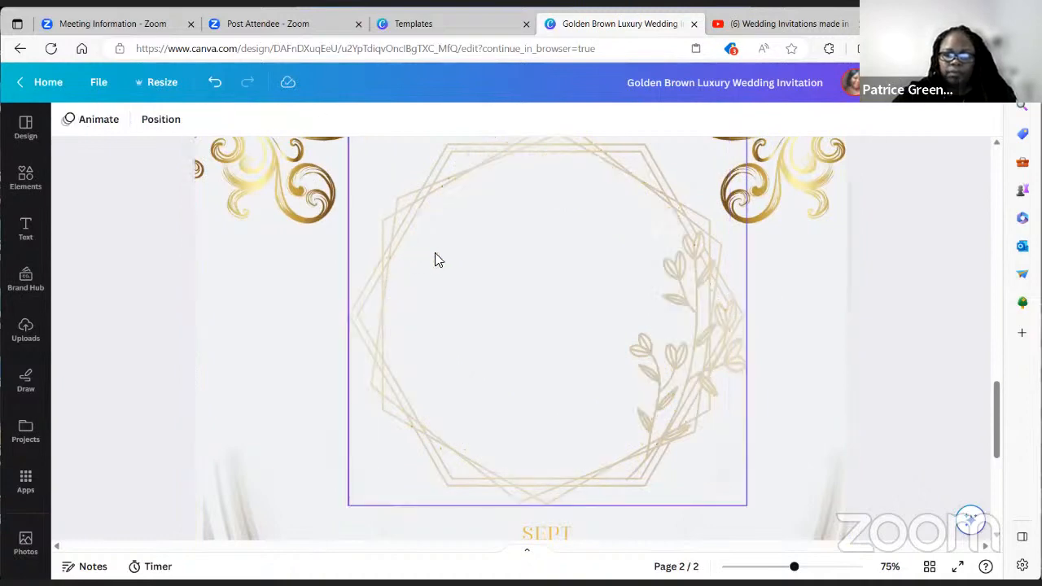
pyautogui.click(612, 308)
pyautogui.press('Delete')
pyautogui.scroll(-5, 565, 371)
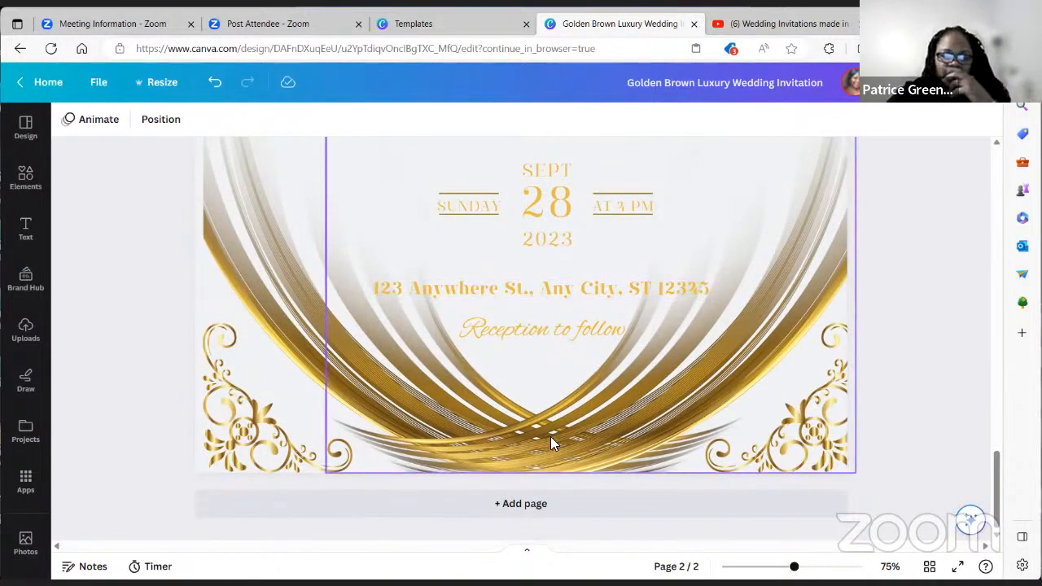
pyautogui.scroll(10, 570, 445)
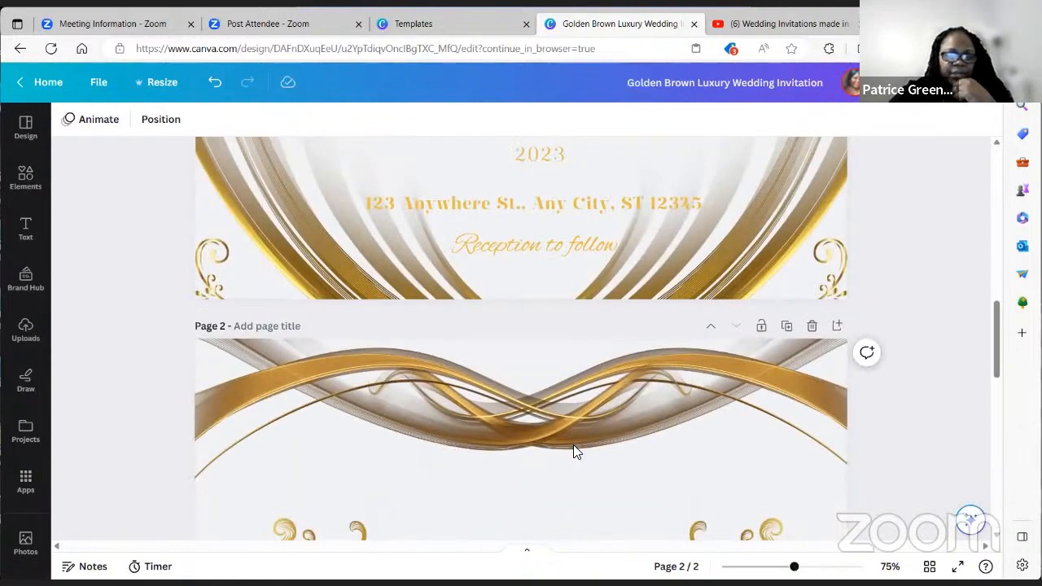
pyautogui.scroll(-5, 573, 446)
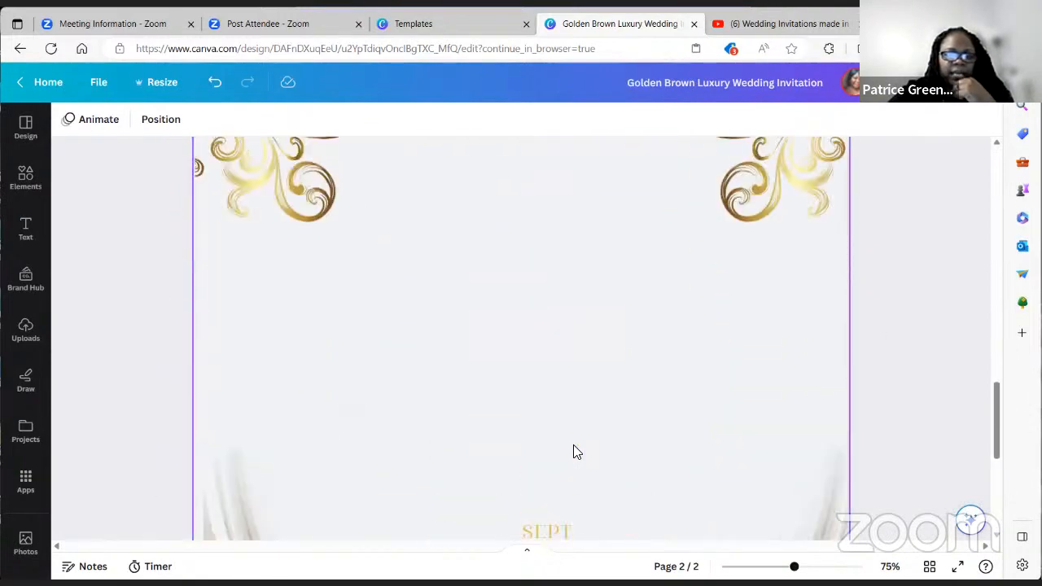
pyautogui.scroll(15, 573, 446)
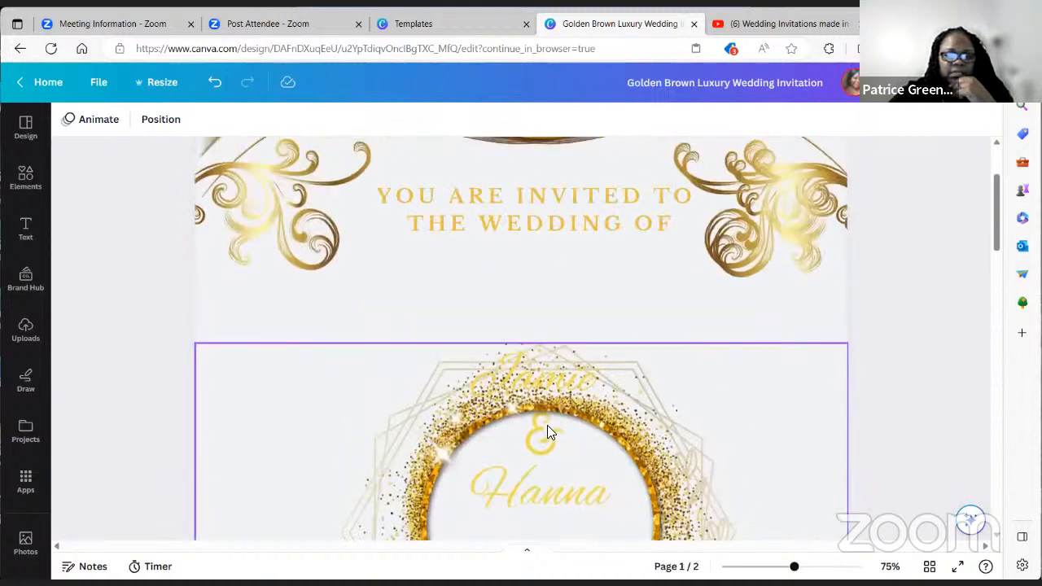
# Step: Move the glitter frame up behind the names and copy the YOU ARE INVITED TO THE WEDDING OF heading
pyautogui.moveTo(540, 444); pyautogui.dragTo(539, 379)
pyautogui.click(538, 378)
pyautogui.click(535, 485)
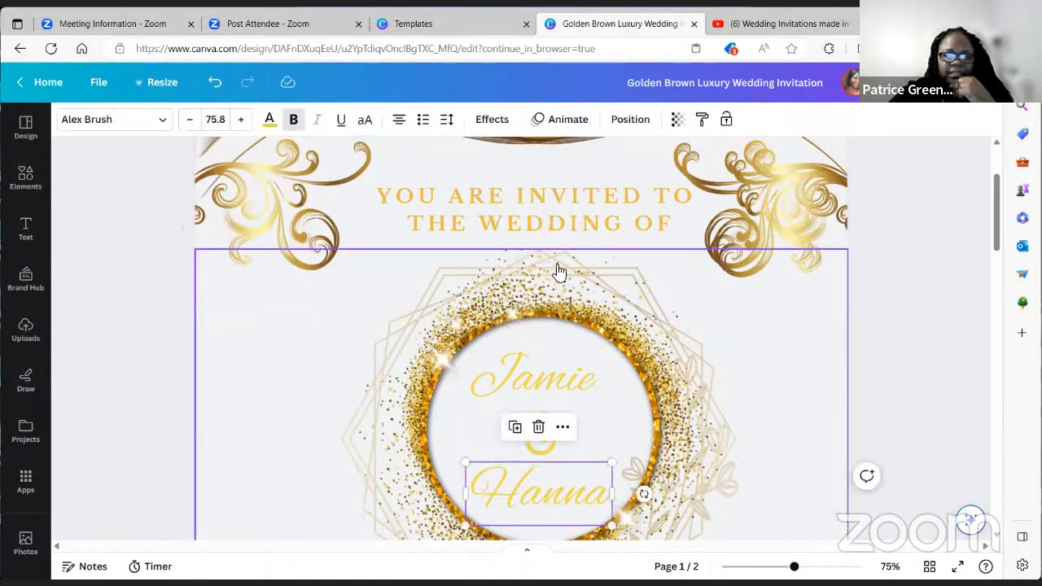
pyautogui.click(555, 218)
pyautogui.rightClick(554, 214)
pyautogui.click(583, 229)
# Step: Paste the heading onto page 2 and nudge it up between the swirls
pyautogui.scroll(-6, 486, 407)
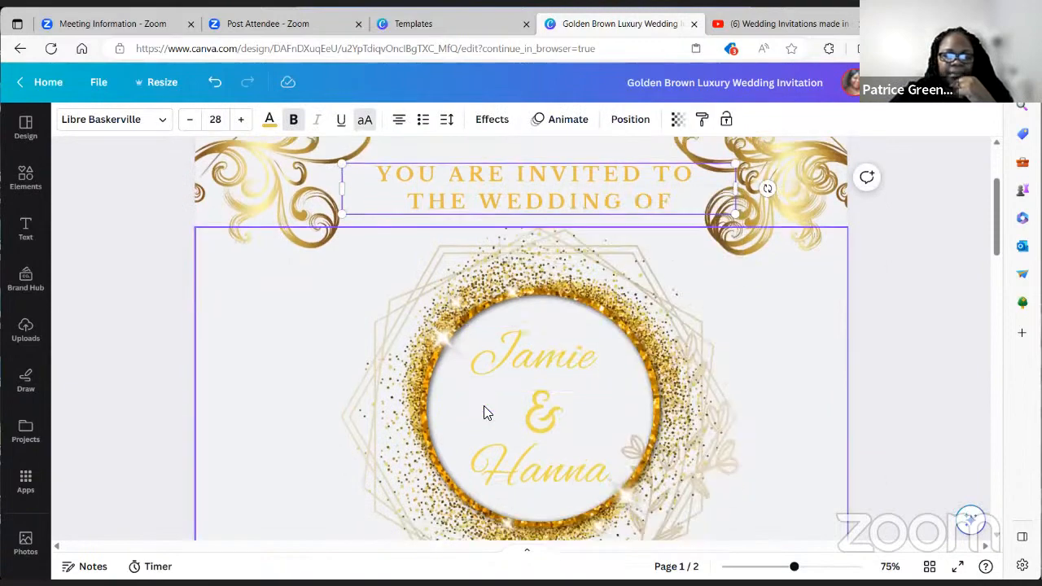
pyautogui.scroll(-5, 484, 411)
pyautogui.rightClick(454, 388)
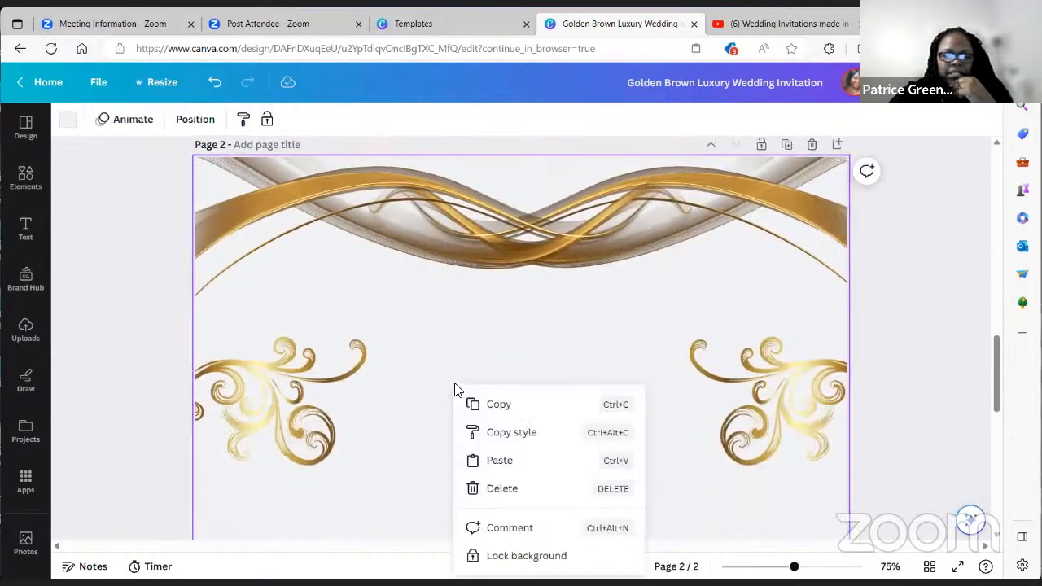
pyautogui.click(496, 459)
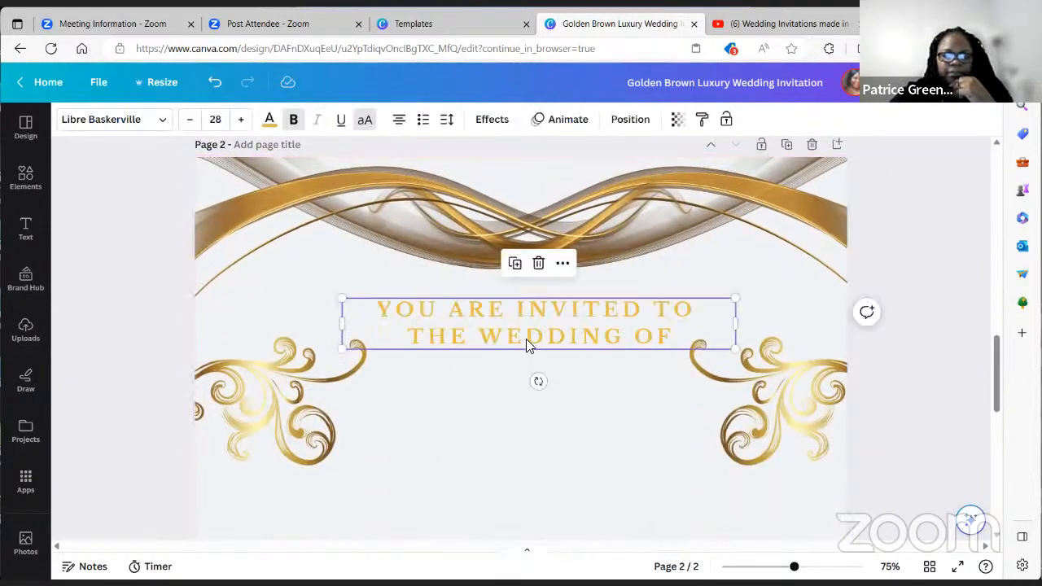
pyautogui.moveTo(532, 344); pyautogui.dragTo(517, 334)
pyautogui.scroll(-2, 521, 435)
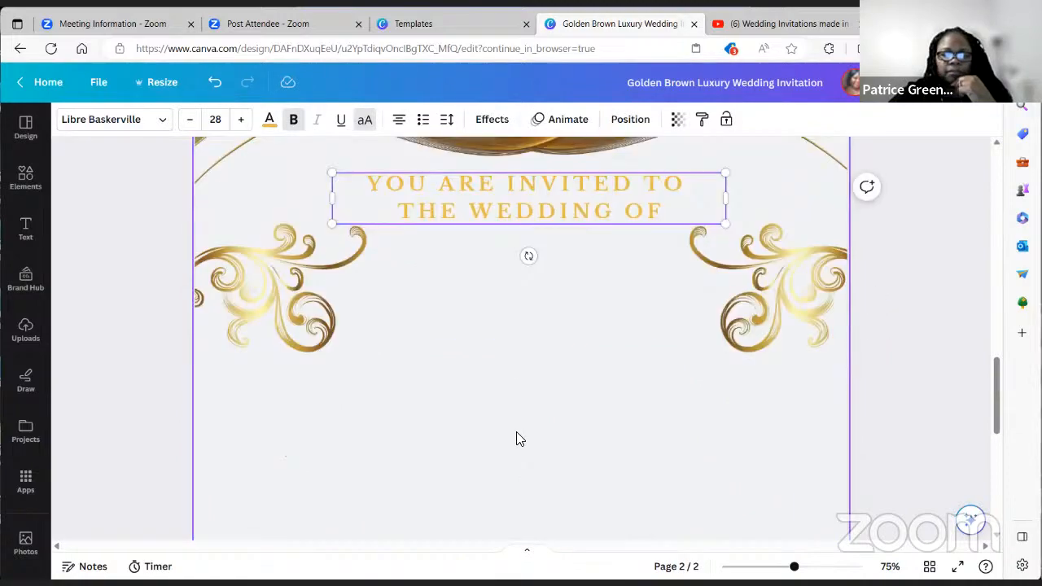
pyautogui.scroll(2, 519, 439)
pyautogui.scroll(10, 517, 438)
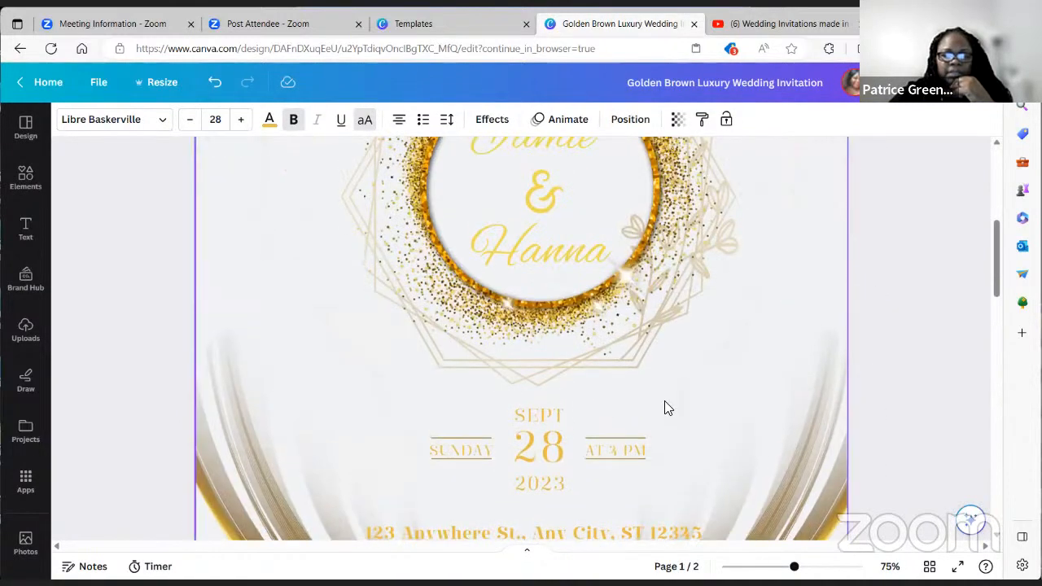
pyautogui.scroll(3, 692, 413)
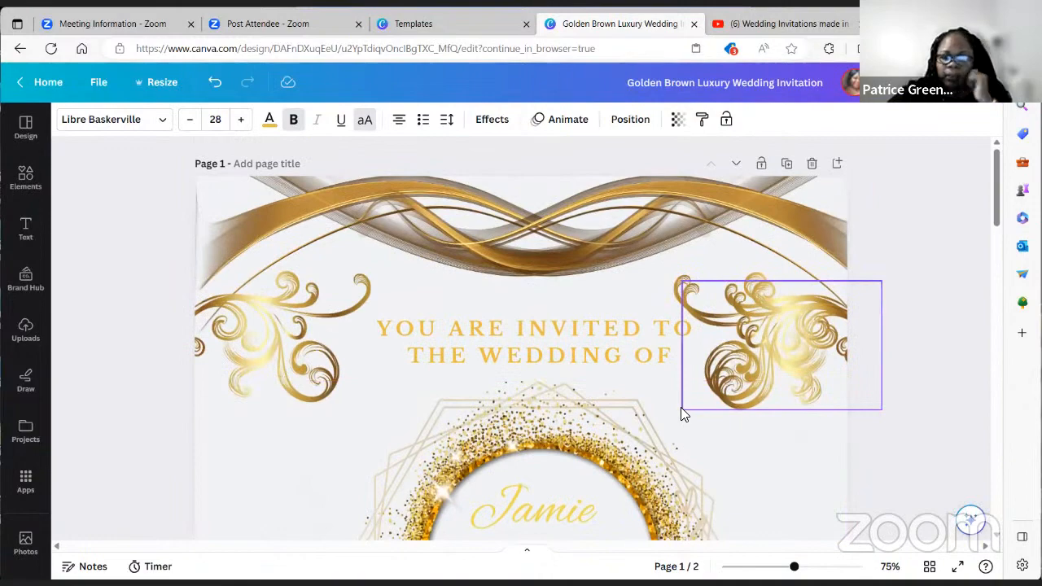
pyautogui.scroll(-2, 683, 415)
pyautogui.scroll(-4, 682, 413)
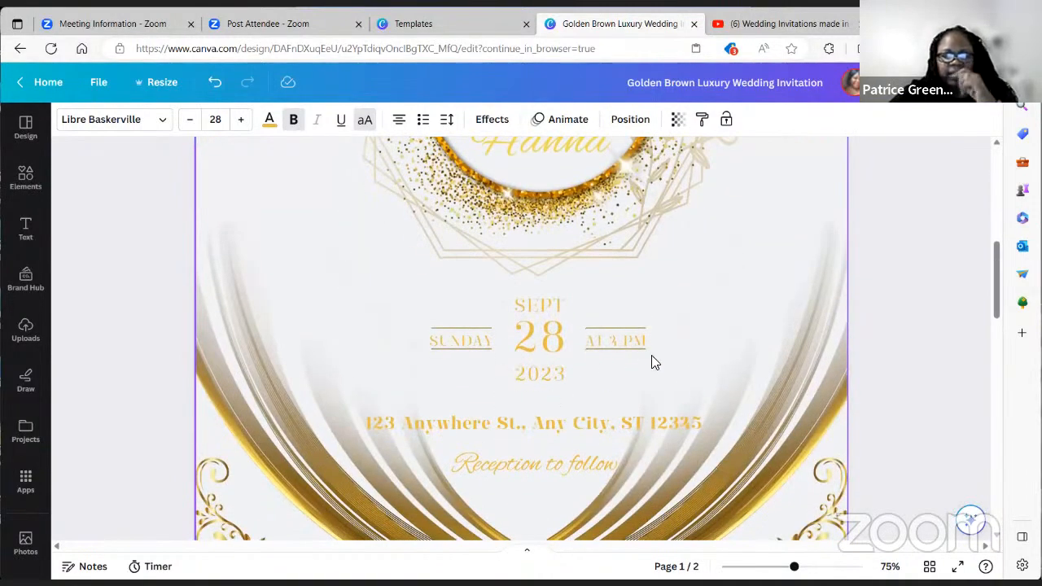
pyautogui.scroll(-10, 584, 425)
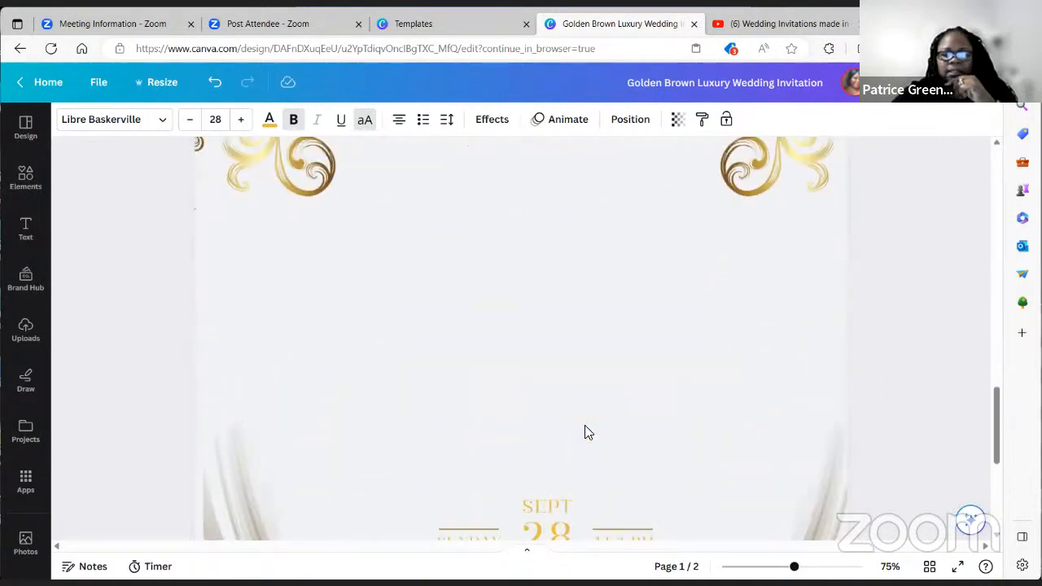
# Step: Change the day SUNDAY to THURS and the date 28 to 24
pyautogui.click(500, 339)
pyautogui.doubleClick(499, 338)
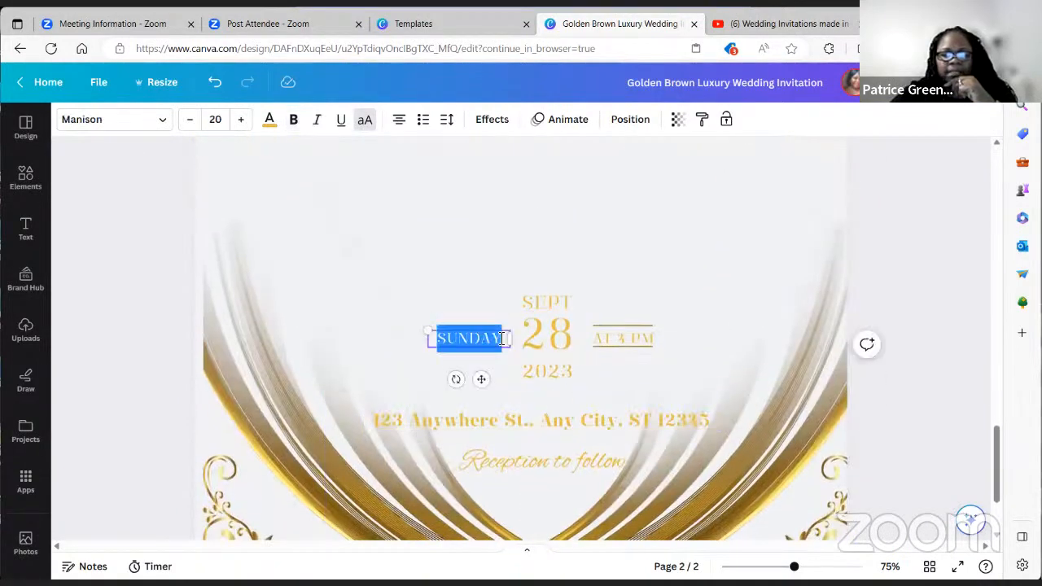
pyautogui.press('BackSpace')
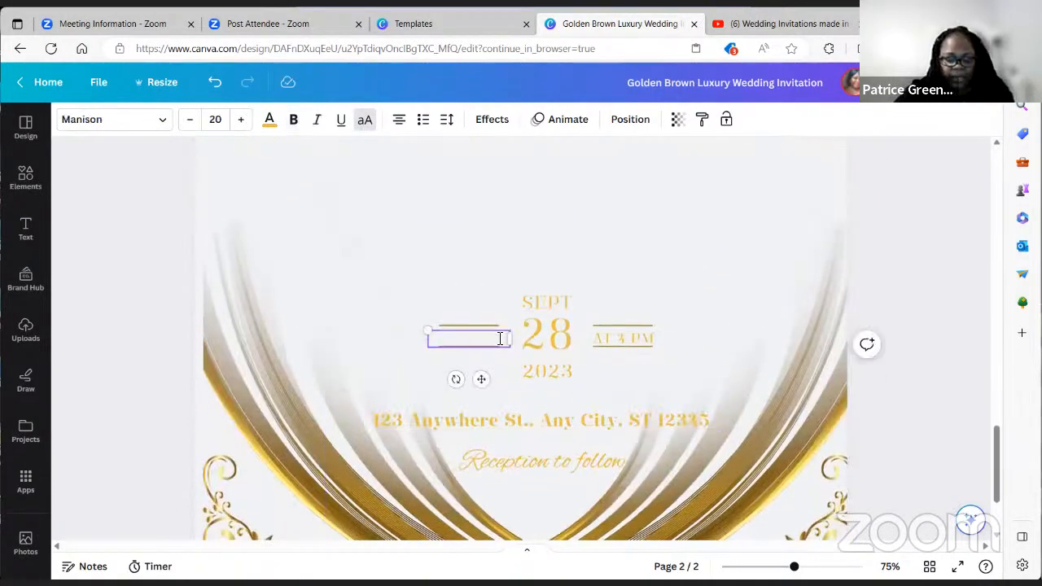
pyautogui.write('THUR')
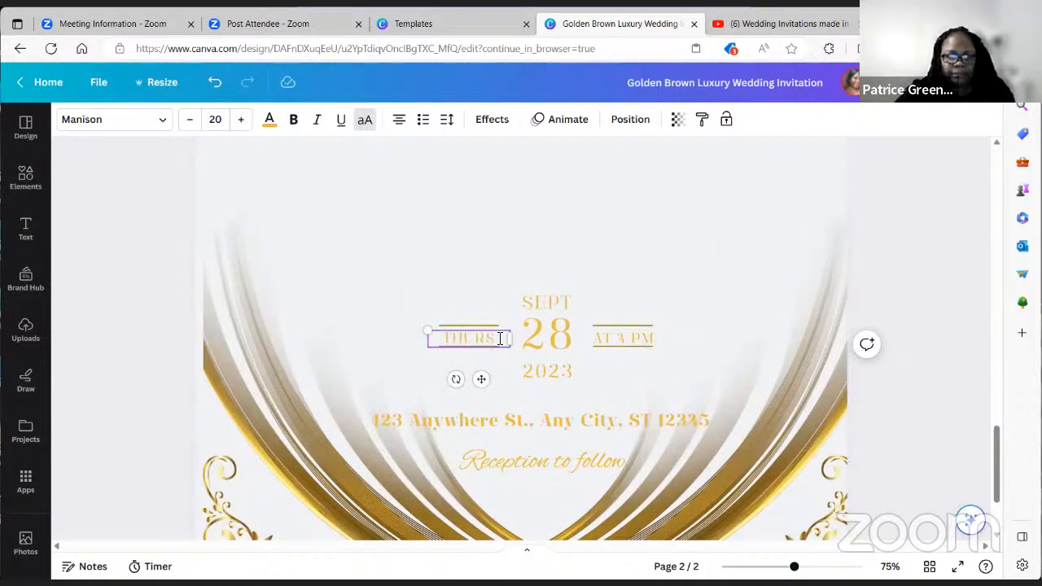
pyautogui.write('S')
pyautogui.click(537, 338)
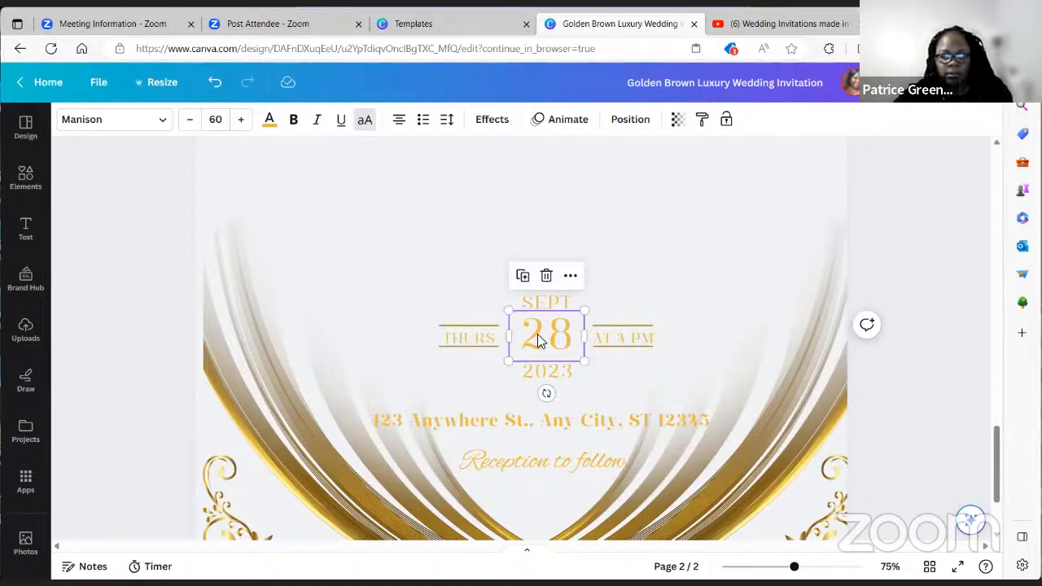
pyautogui.doubleClick(549, 333)
pyautogui.write('24')
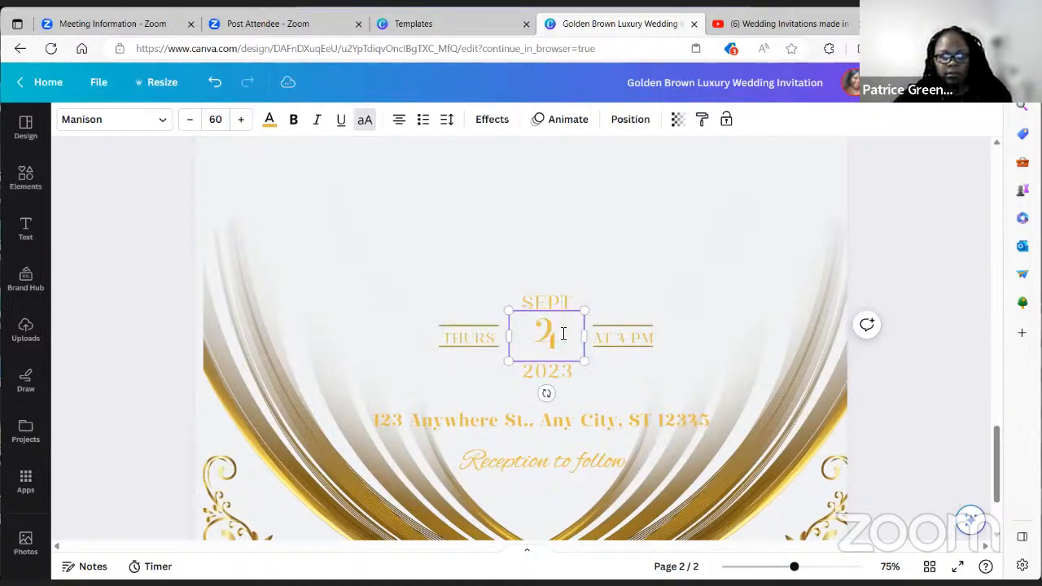
# Step: Change the month SEPT to APRIL and the year 2023 to 2024
pyautogui.click(572, 304)
pyautogui.doubleClick(571, 304)
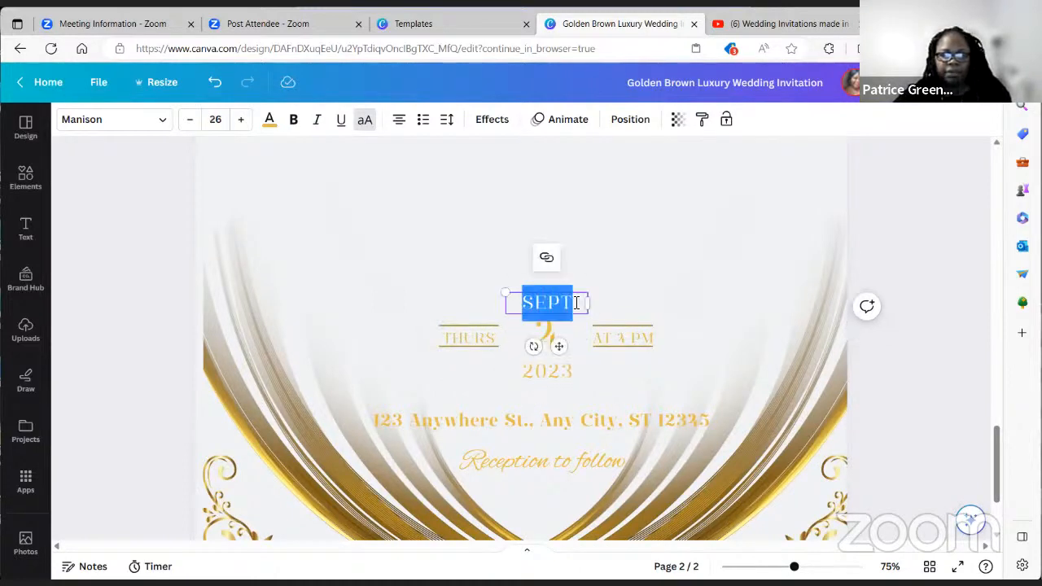
pyautogui.press('BackSpace')
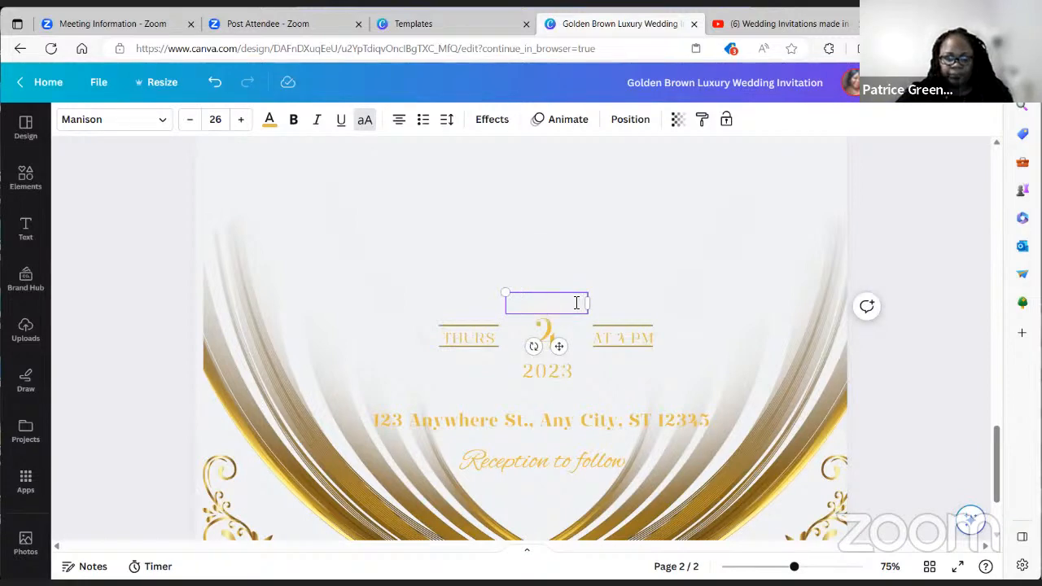
pyautogui.write('APRIL')
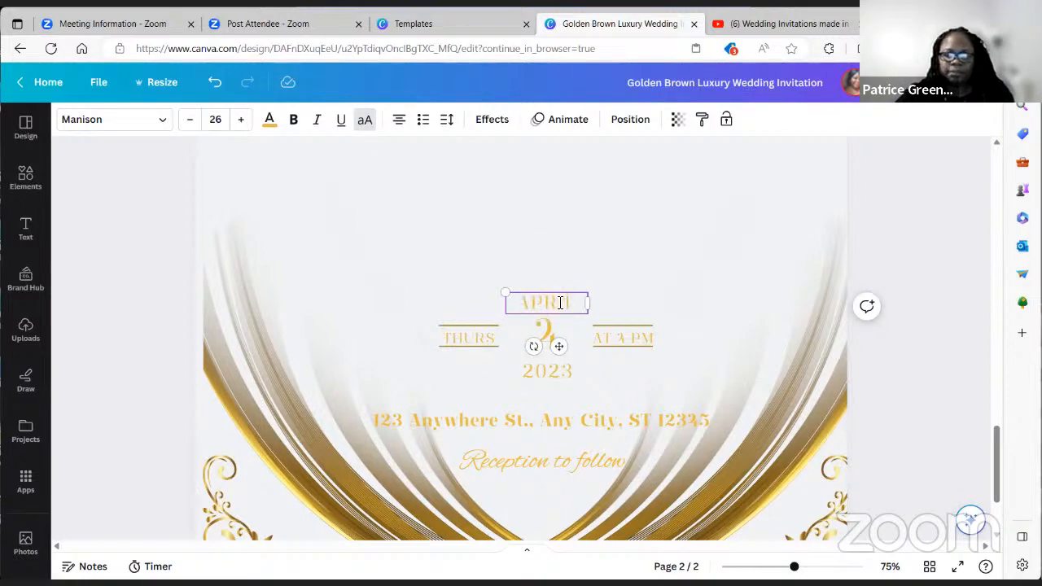
pyautogui.click(560, 371)
pyautogui.doubleClick(569, 372)
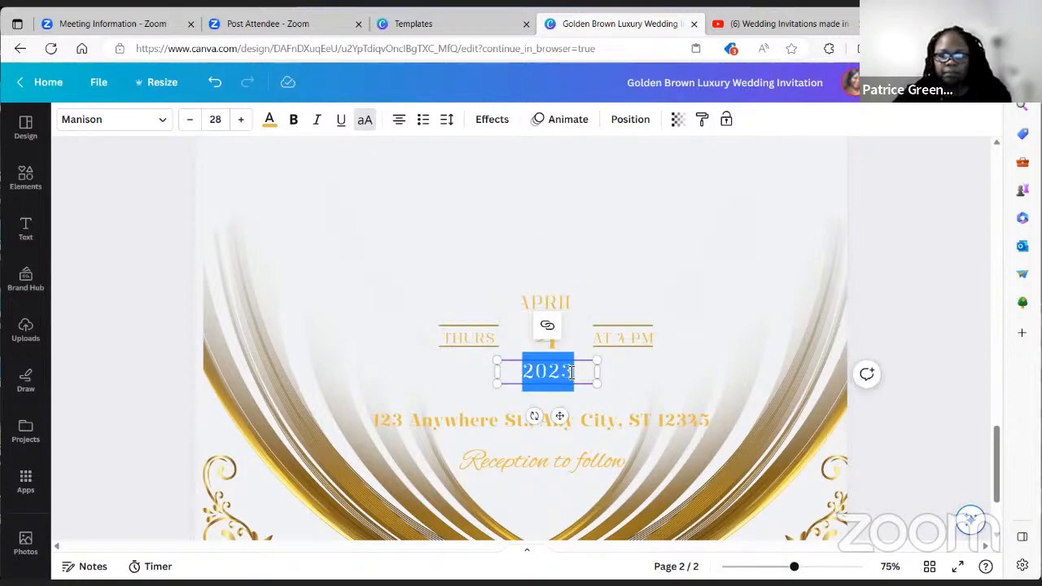
pyautogui.click(573, 372)
pyautogui.press('BackSpace')
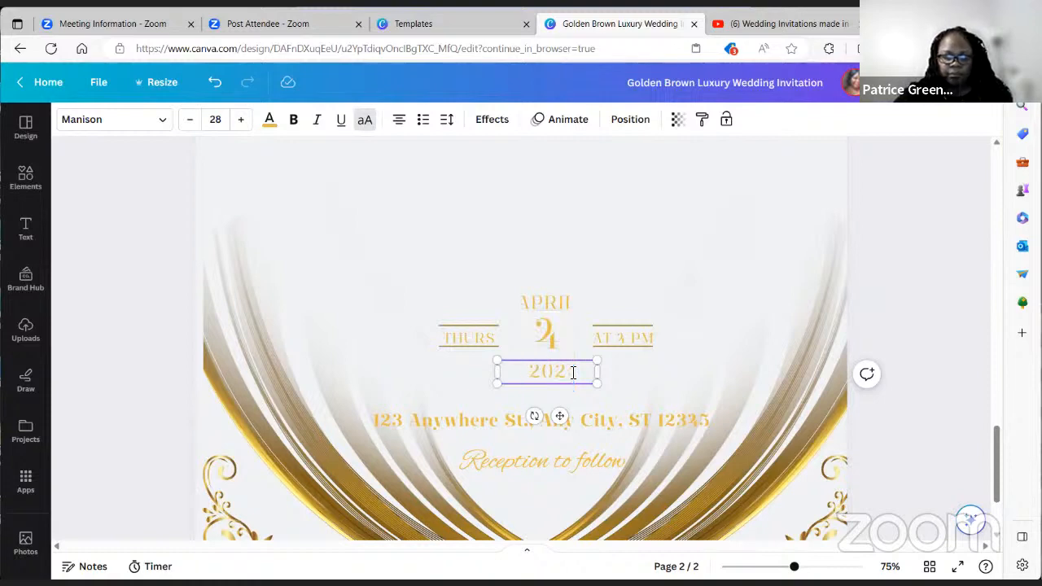
pyautogui.write('4')
pyautogui.click(695, 352)
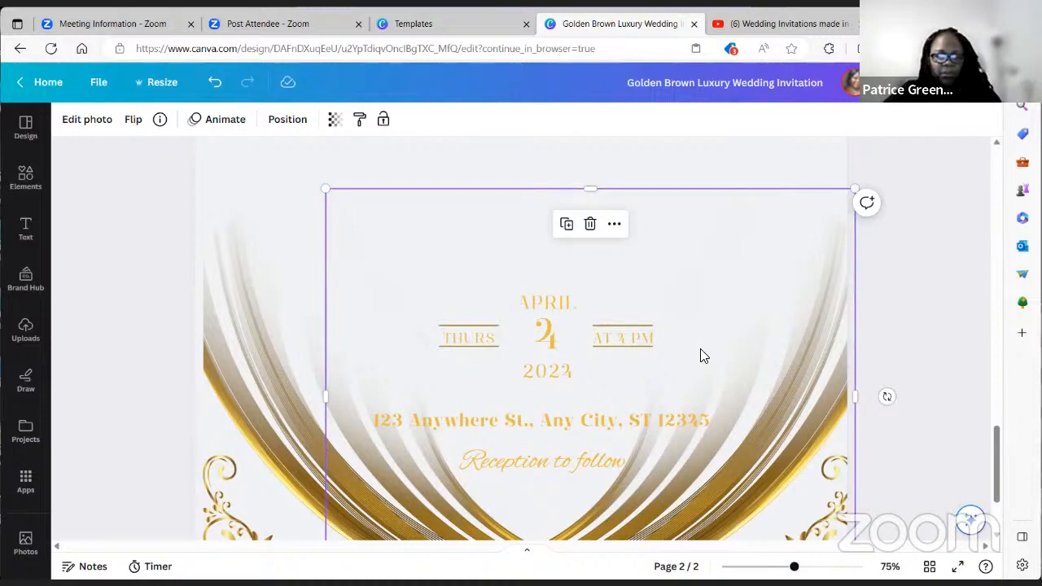
# Step: Try lime and sage green page 2 backgrounds, then revert to white
pyautogui.scroll(5, 703, 356)
pyautogui.click(535, 316)
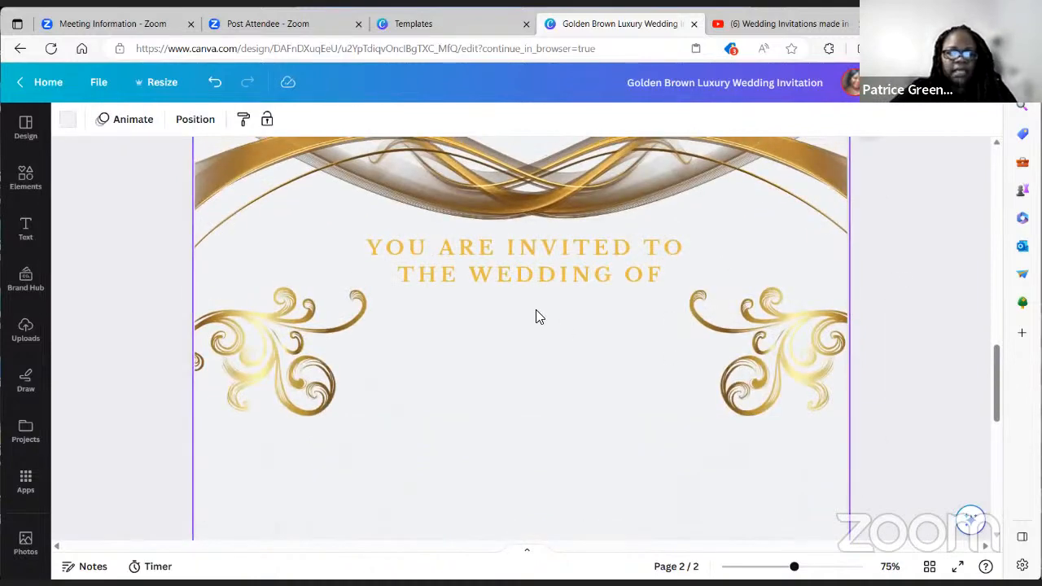
pyautogui.click(68, 120)
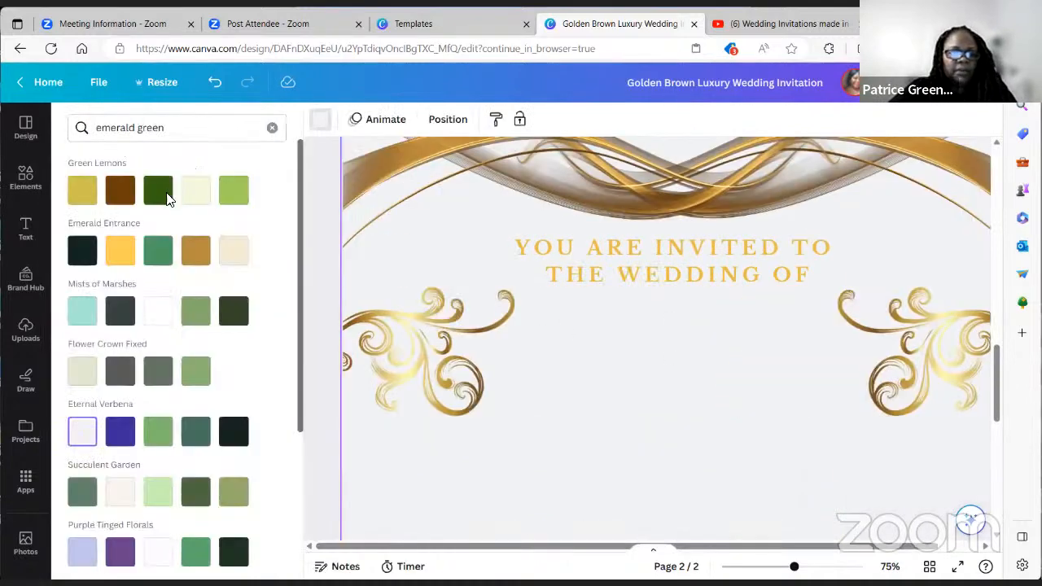
pyautogui.click(235, 199)
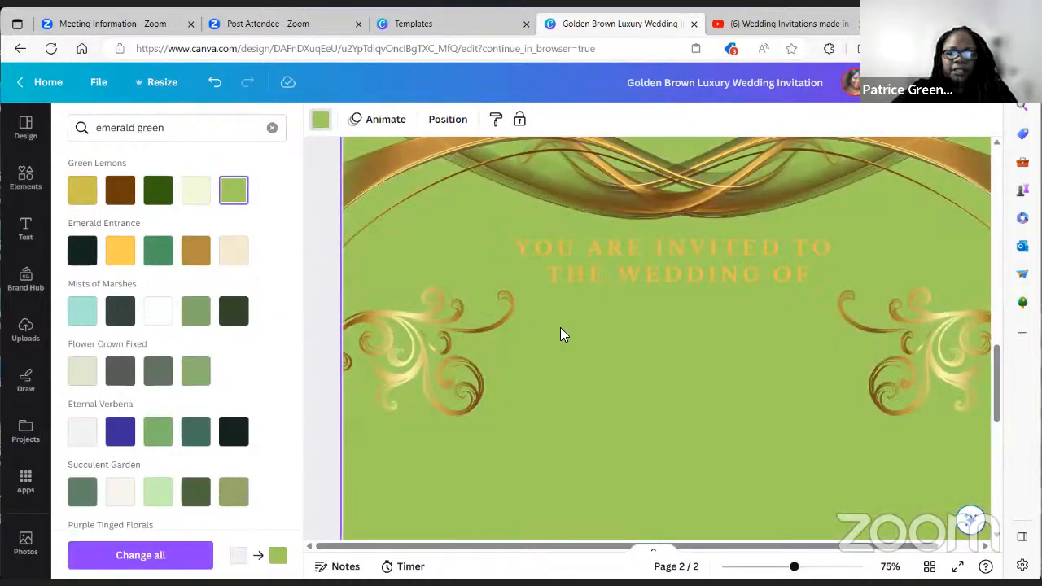
pyautogui.scroll(-5, 560, 329)
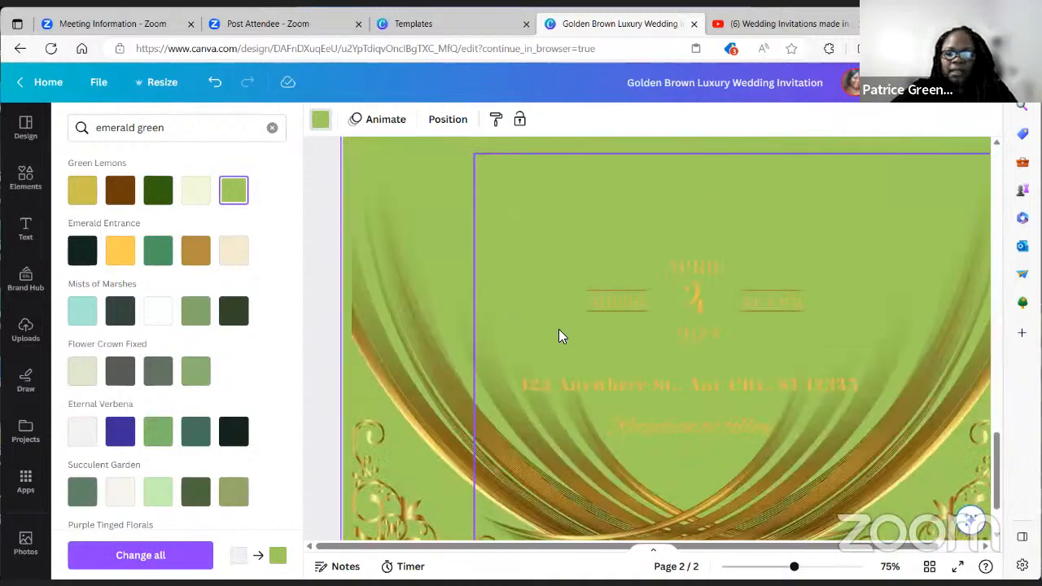
pyautogui.scroll(-2, 558, 329)
pyautogui.scroll(4, 525, 325)
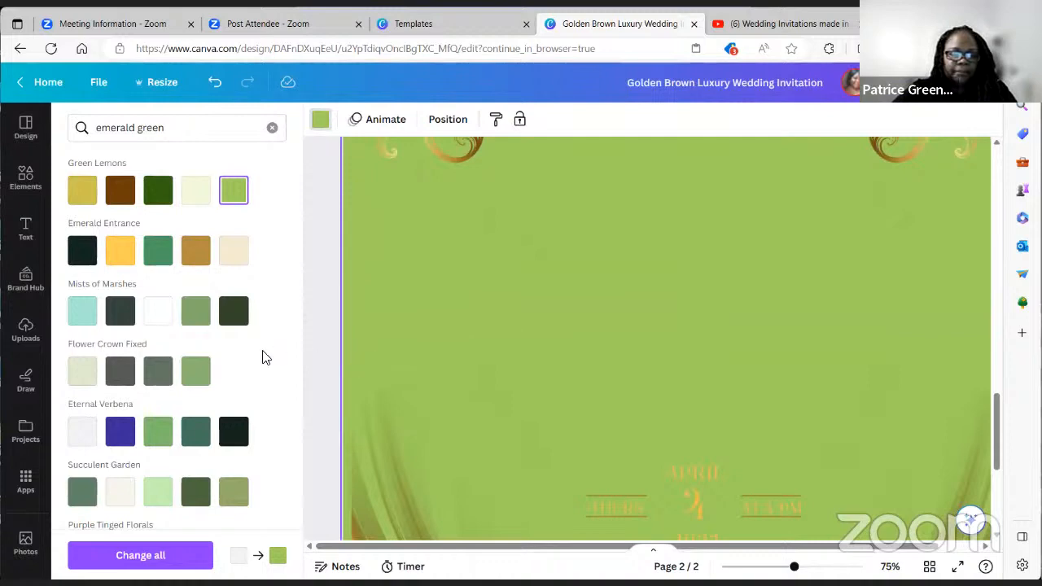
pyautogui.click(197, 316)
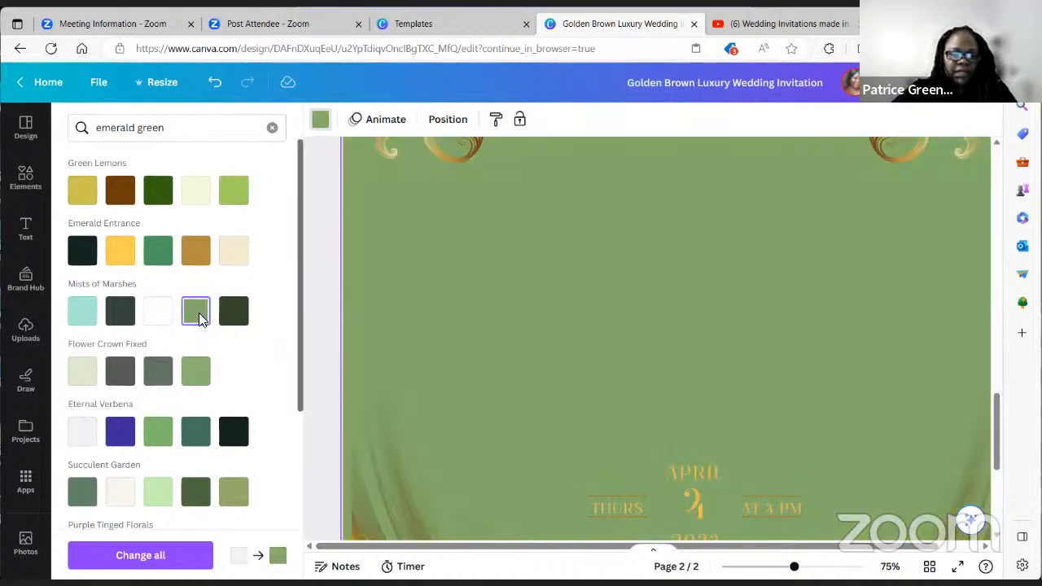
pyautogui.scroll(-3, 195, 315)
pyautogui.click(161, 358)
# Step: Set page 2's background to the deep teal emerald swatch from Aquatic Majesty
pyautogui.scroll(-4, 434, 361)
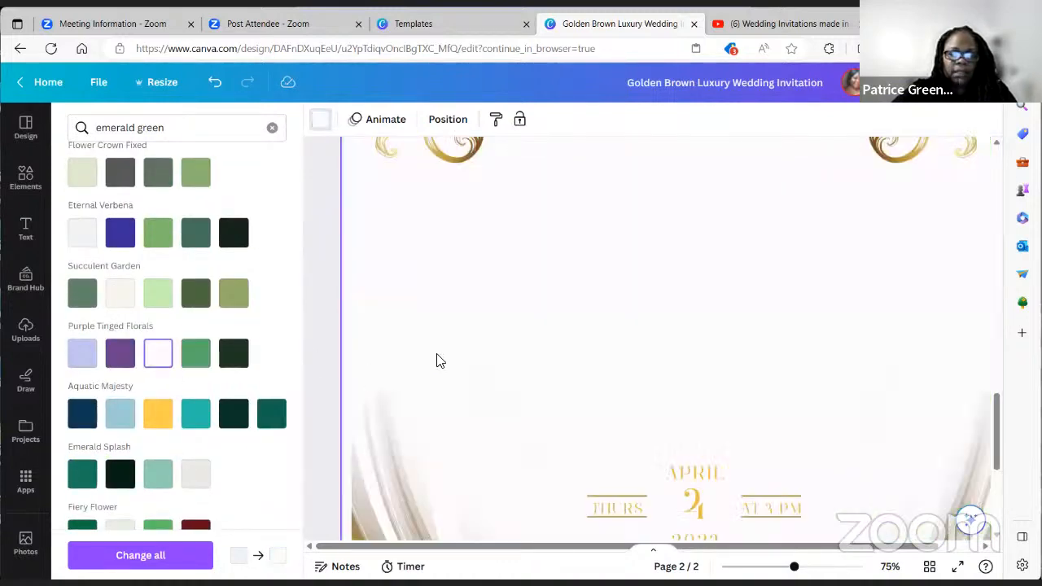
pyautogui.click(272, 416)
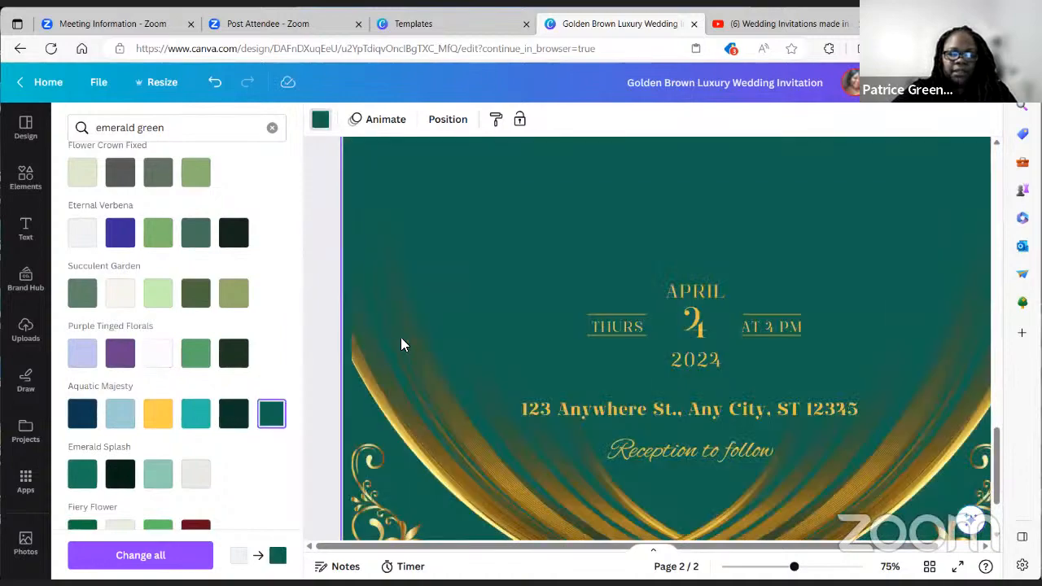
pyautogui.scroll(-3, 416, 320)
pyautogui.scroll(5, 451, 371)
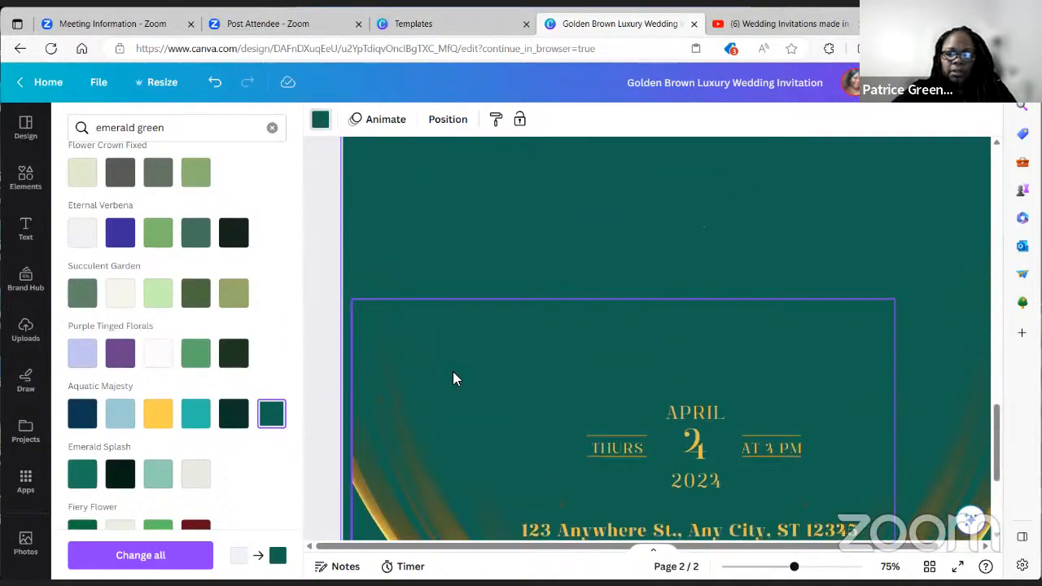
pyautogui.scroll(-2, 458, 372)
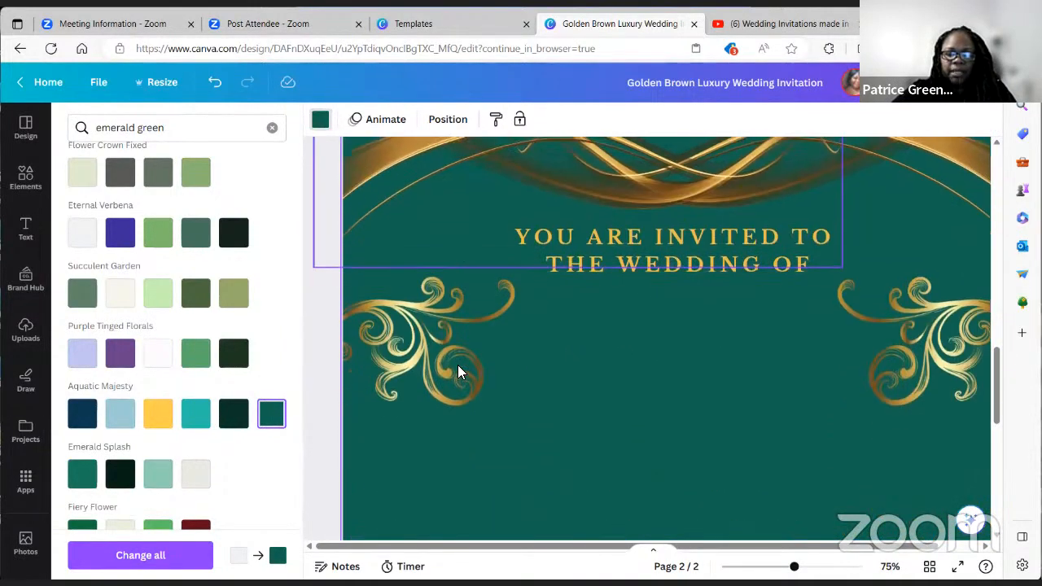
pyautogui.scroll(-1, 457, 371)
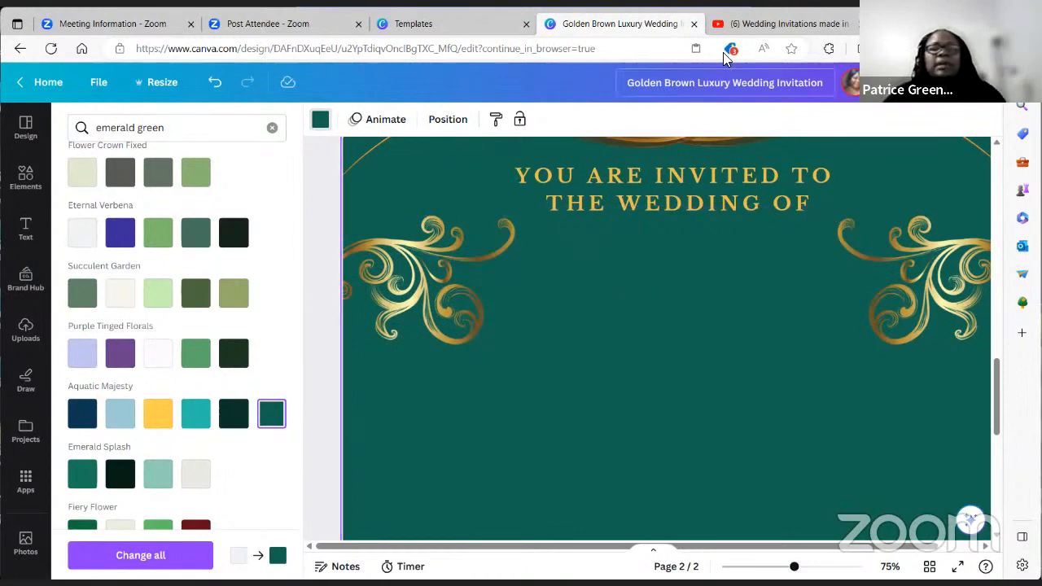
pyautogui.click(455, 25)
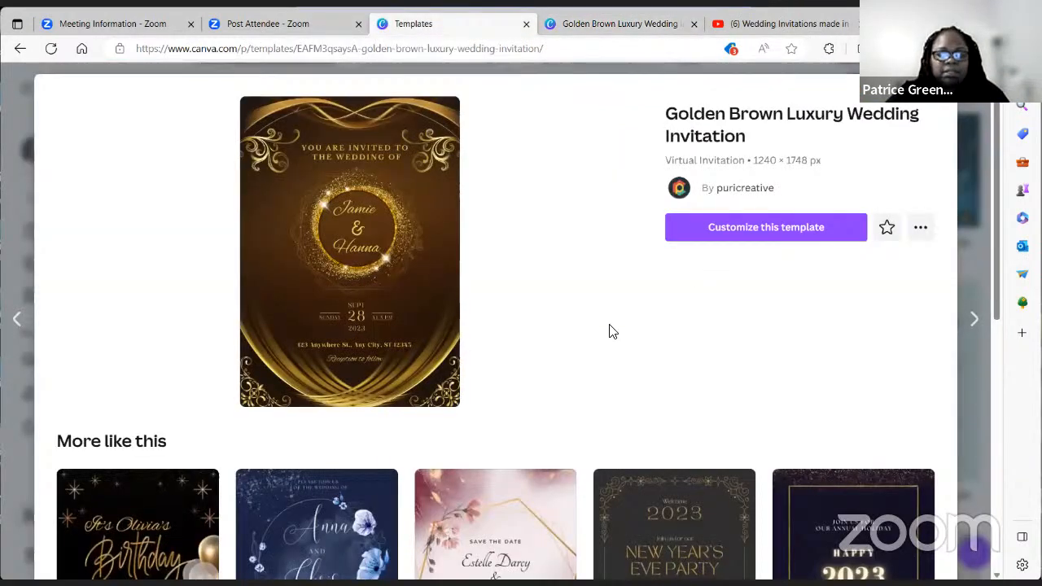
pyautogui.scroll(-5, 597, 340)
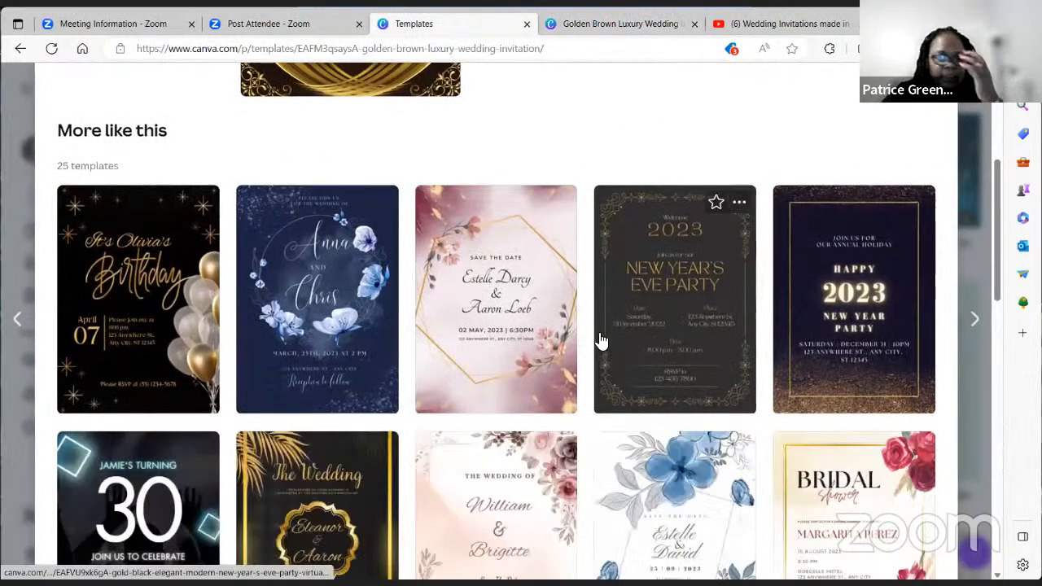
pyautogui.scroll(-5, 600, 341)
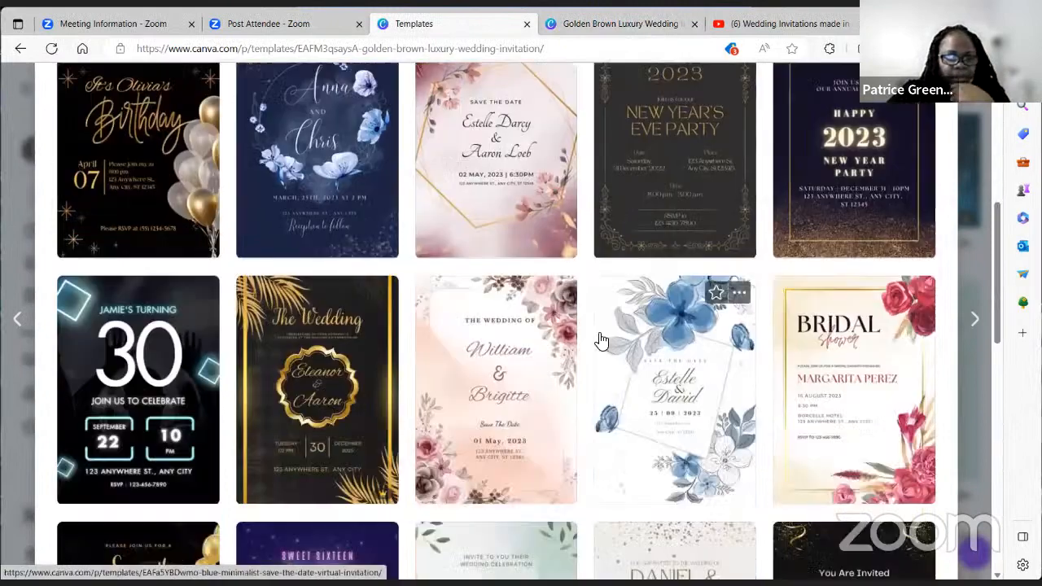
pyautogui.scroll(-3, 600, 340)
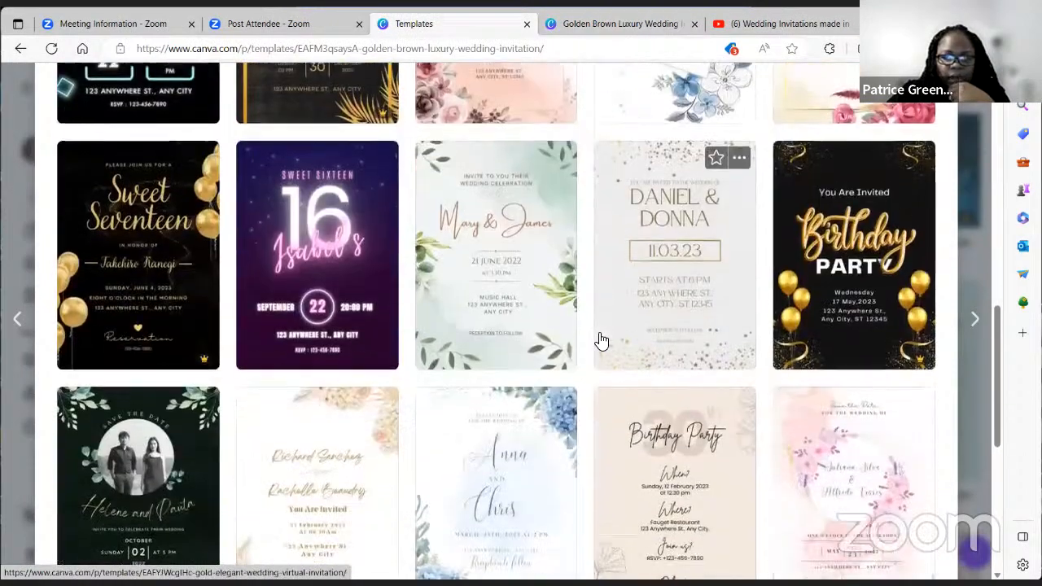
pyautogui.scroll(-3, 600, 340)
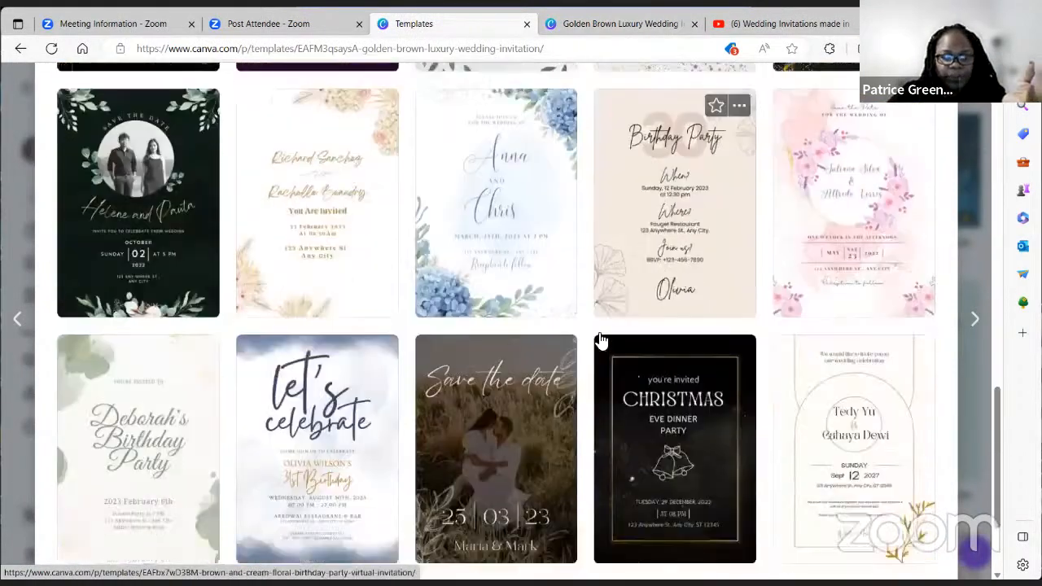
pyautogui.scroll(-2, 599, 340)
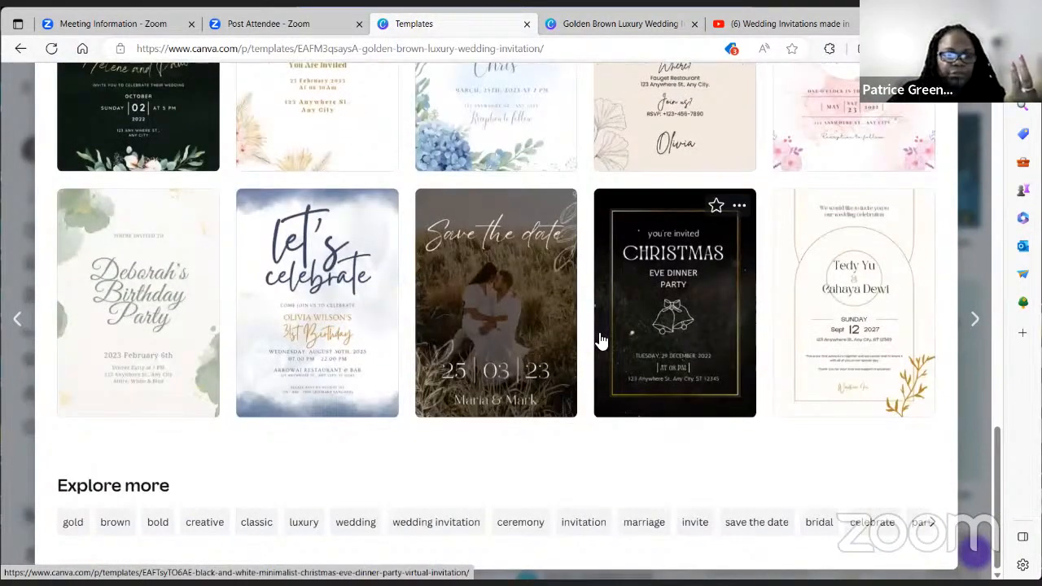
pyautogui.click(303, 522)
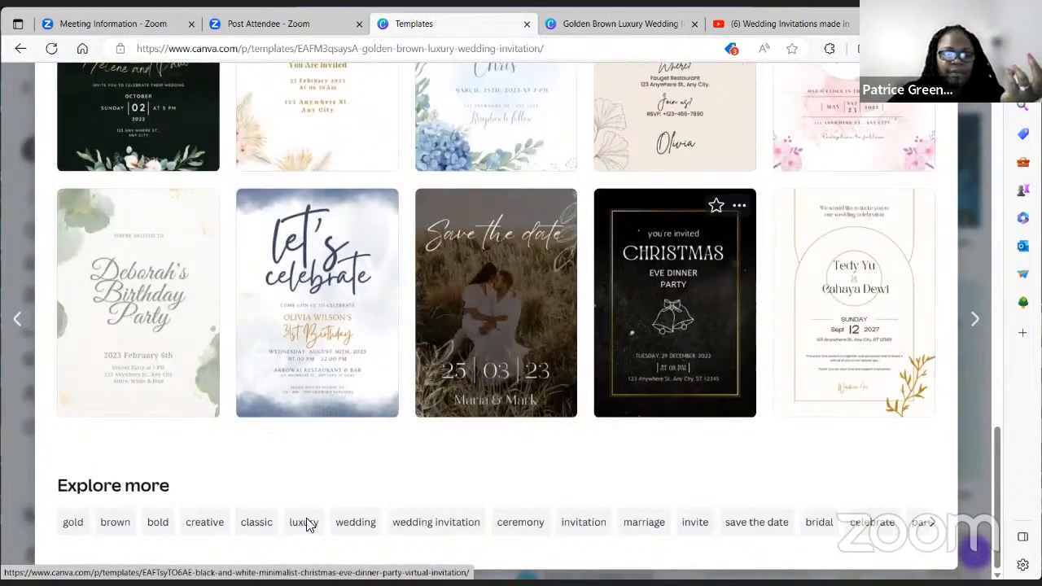
pyautogui.scroll(-1, 480, 377)
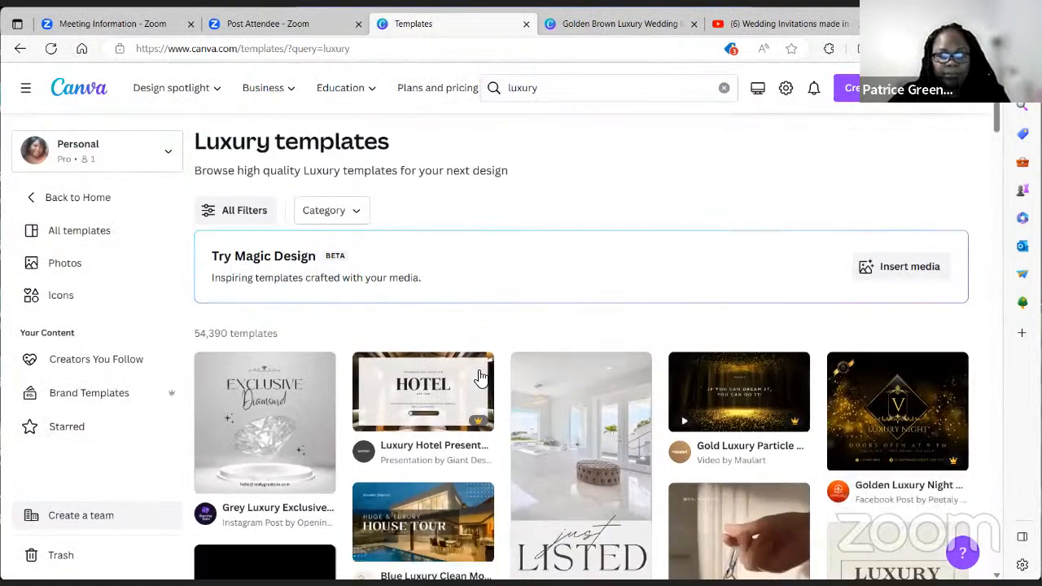
pyautogui.scroll(-3, 478, 376)
pyautogui.scroll(-5, 484, 375)
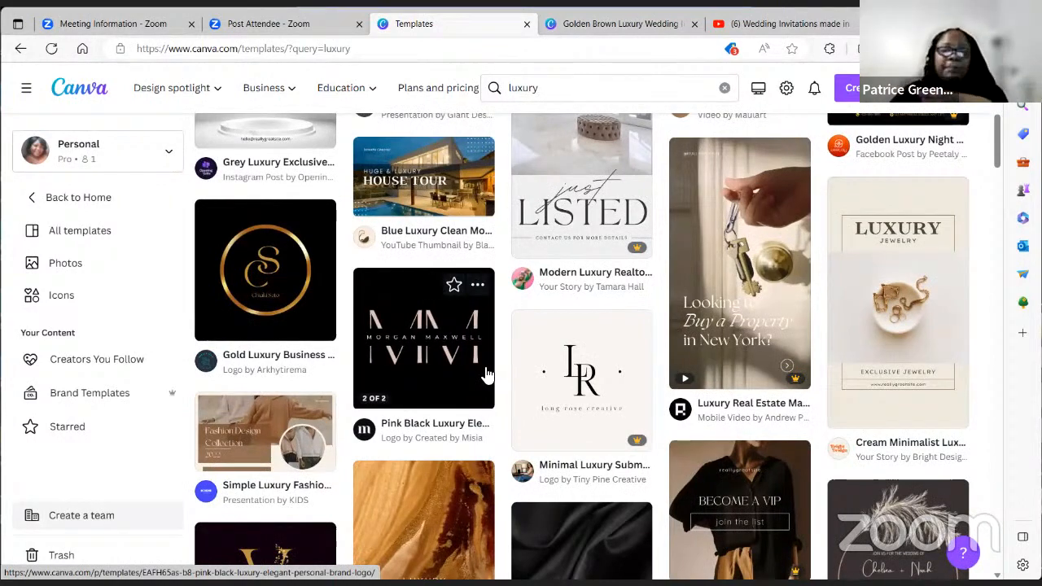
pyautogui.scroll(-1, 485, 376)
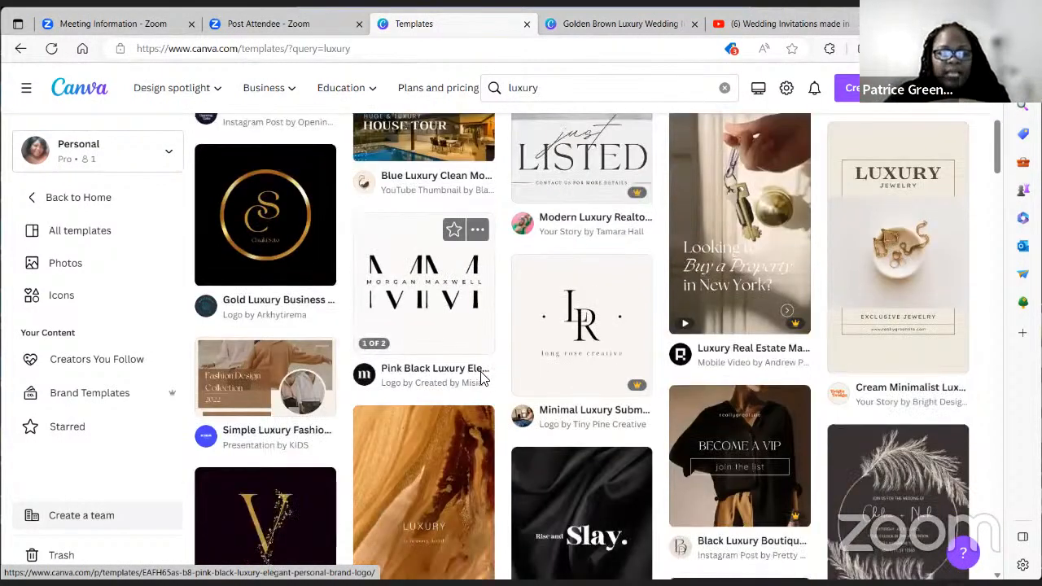
pyautogui.scroll(-1, 481, 377)
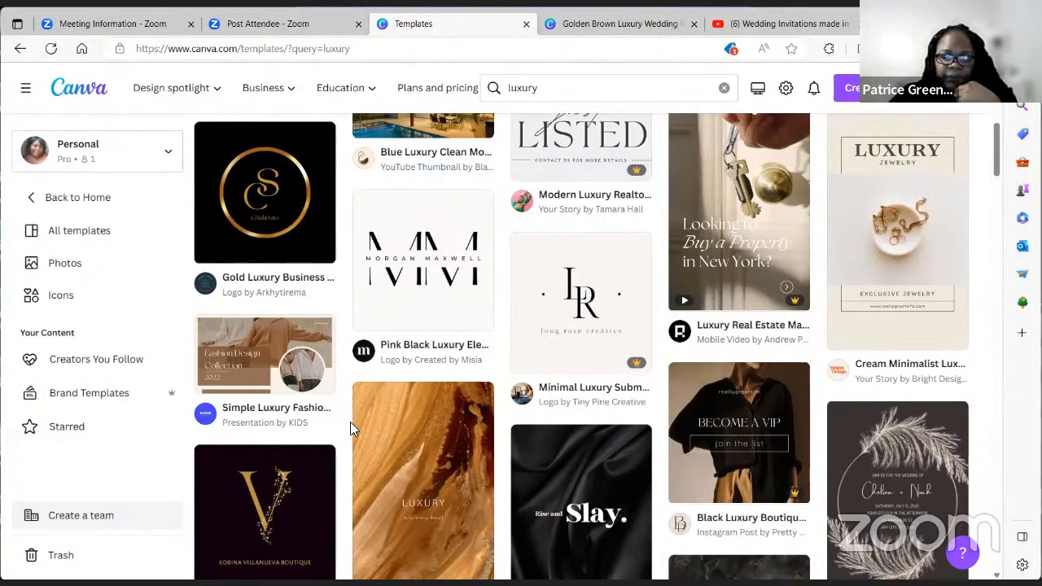
pyautogui.scroll(-4, 353, 432)
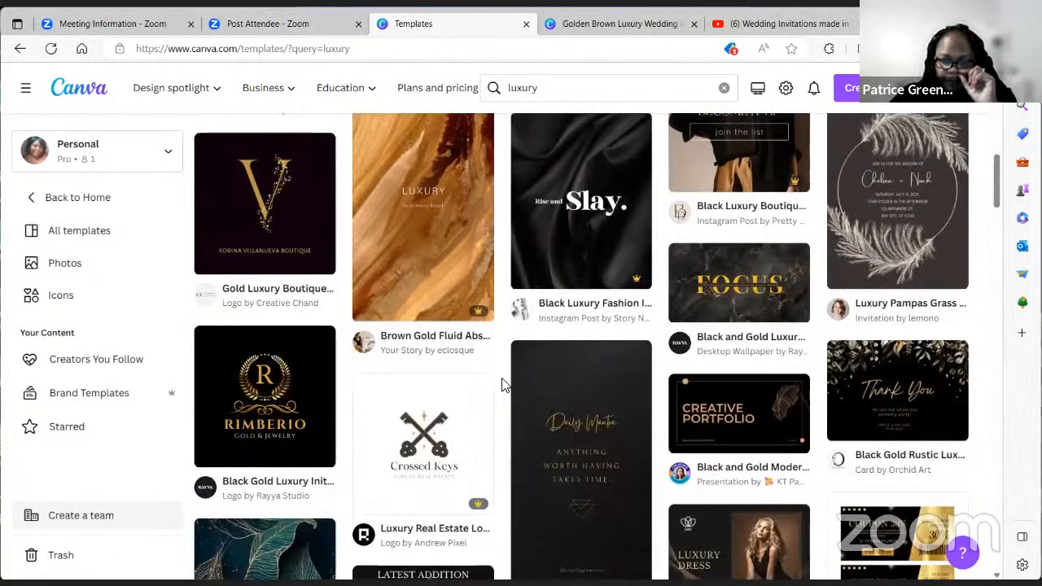
pyautogui.scroll(-3, 503, 385)
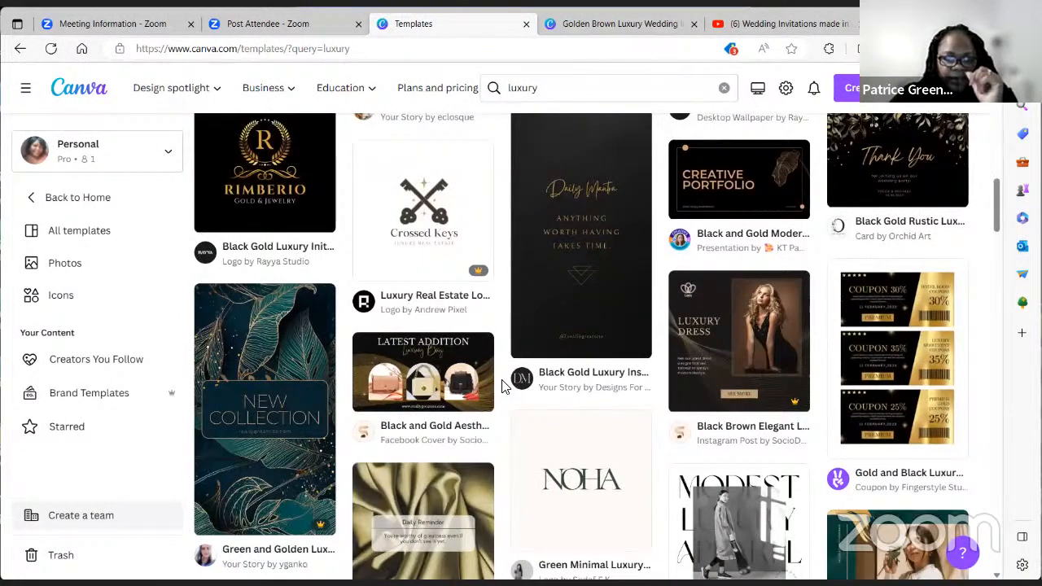
pyautogui.scroll(-3, 503, 385)
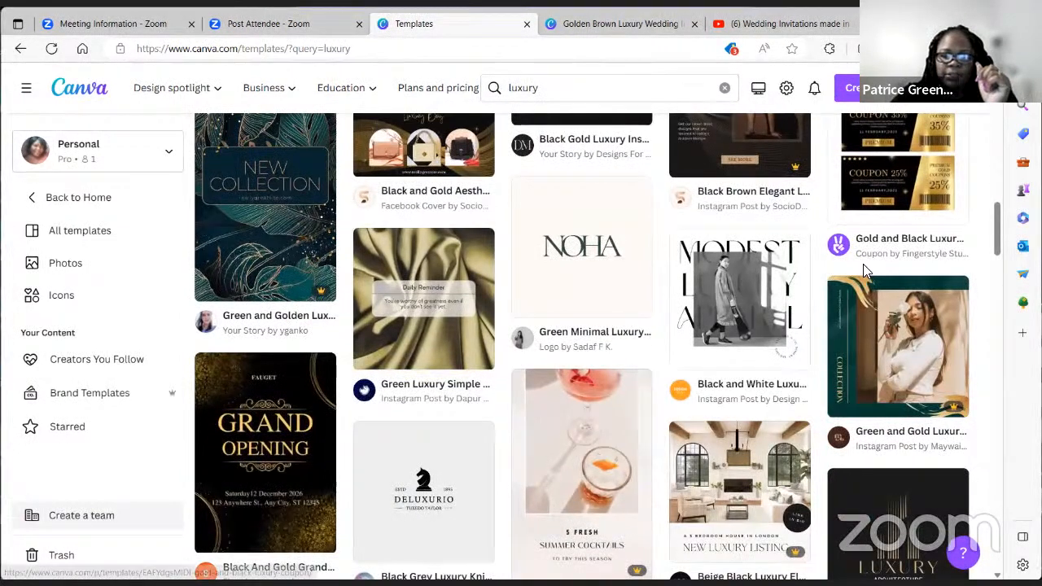
pyautogui.scroll(-3, 767, 305)
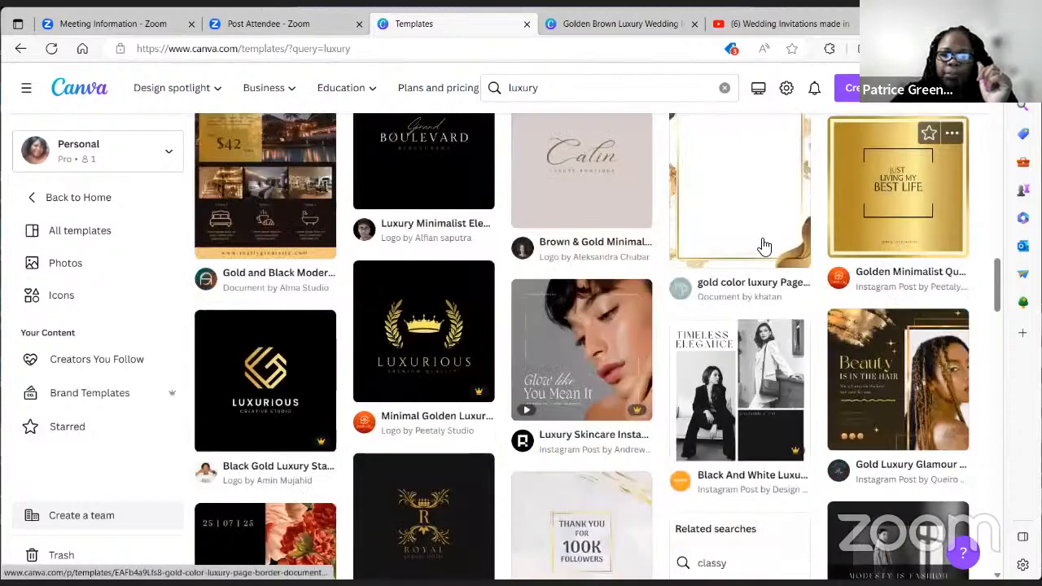
pyautogui.scroll(2, 761, 244)
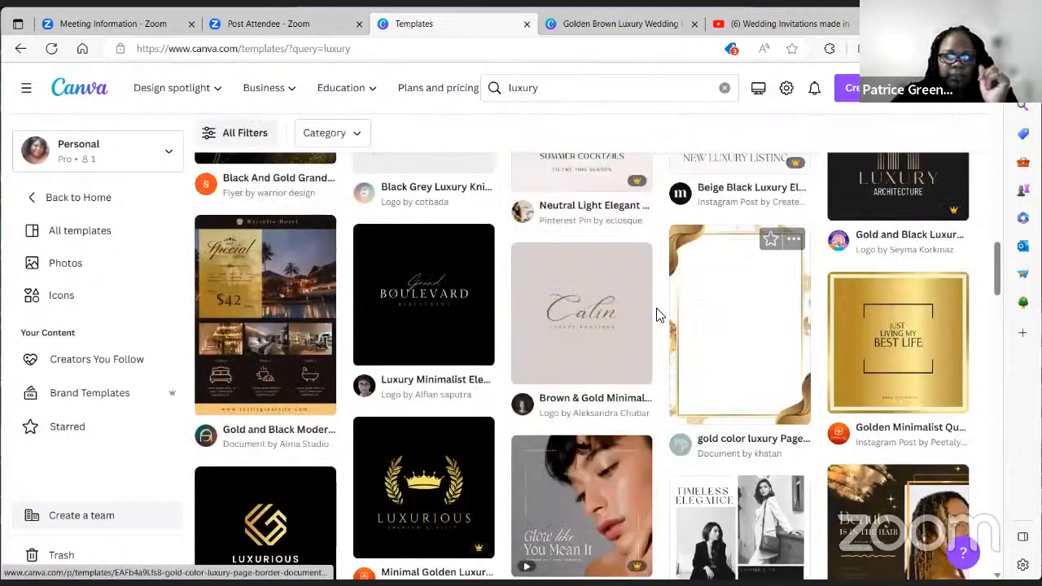
pyautogui.scroll(-3, 659, 309)
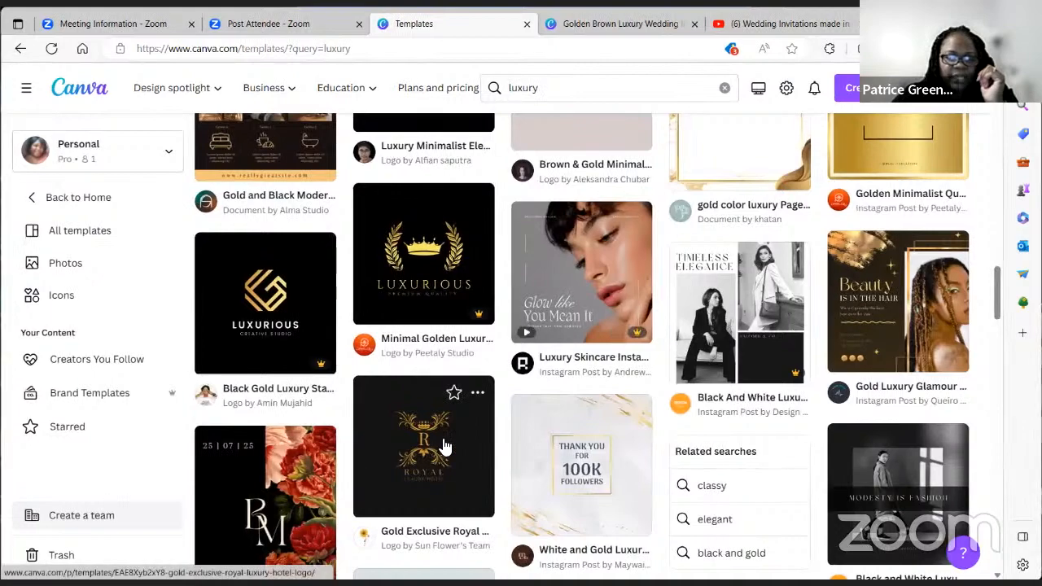
pyautogui.scroll(-3, 427, 454)
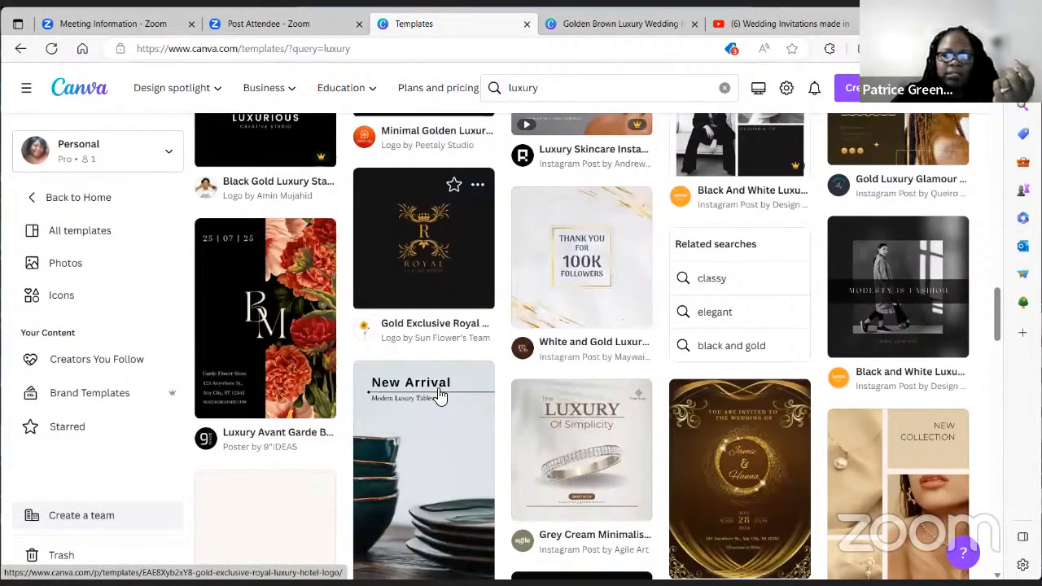
pyautogui.scroll(-5, 439, 396)
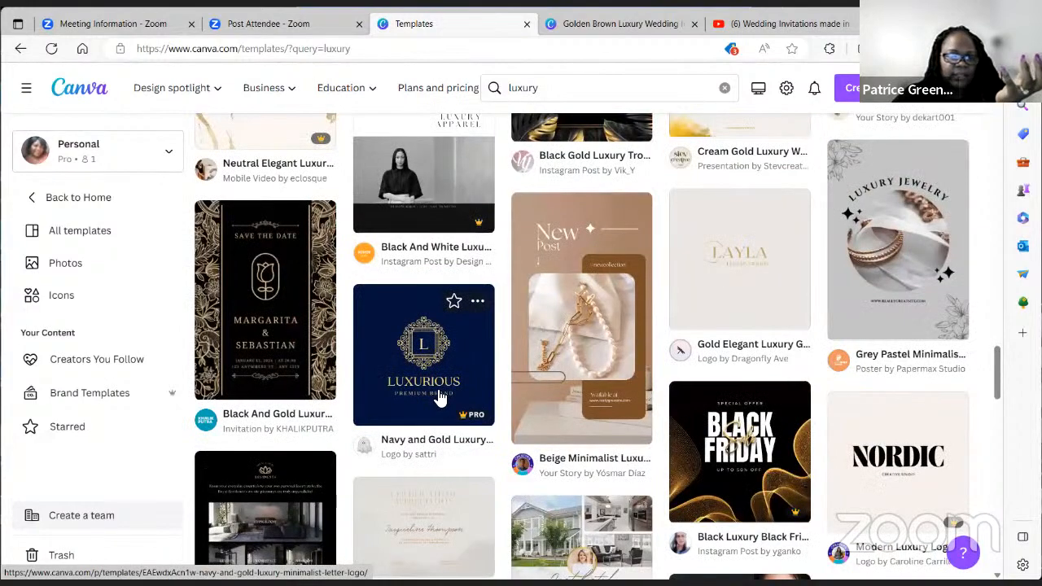
pyautogui.scroll(-1, 439, 397)
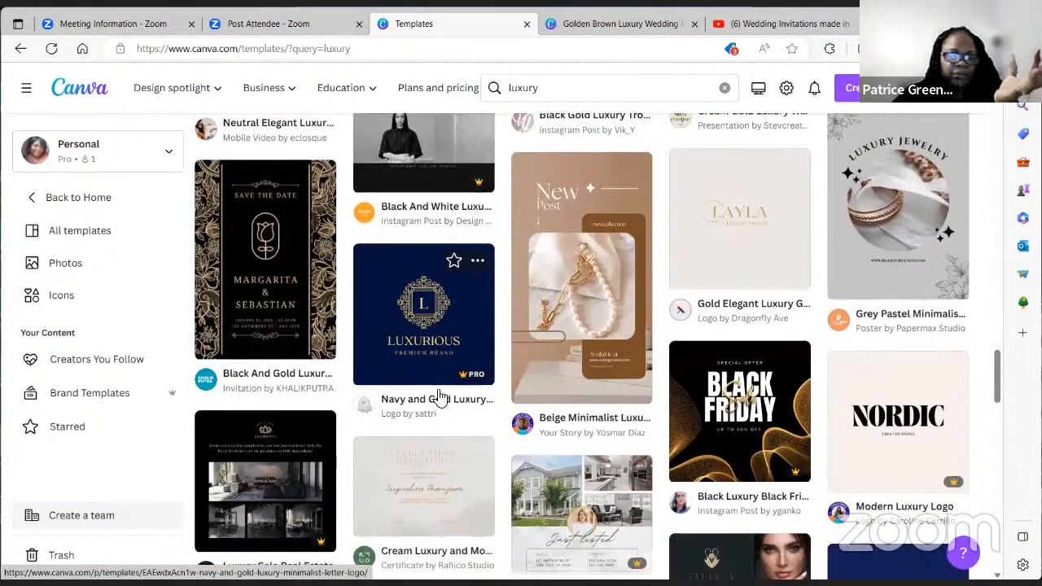
pyautogui.scroll(-5, 439, 396)
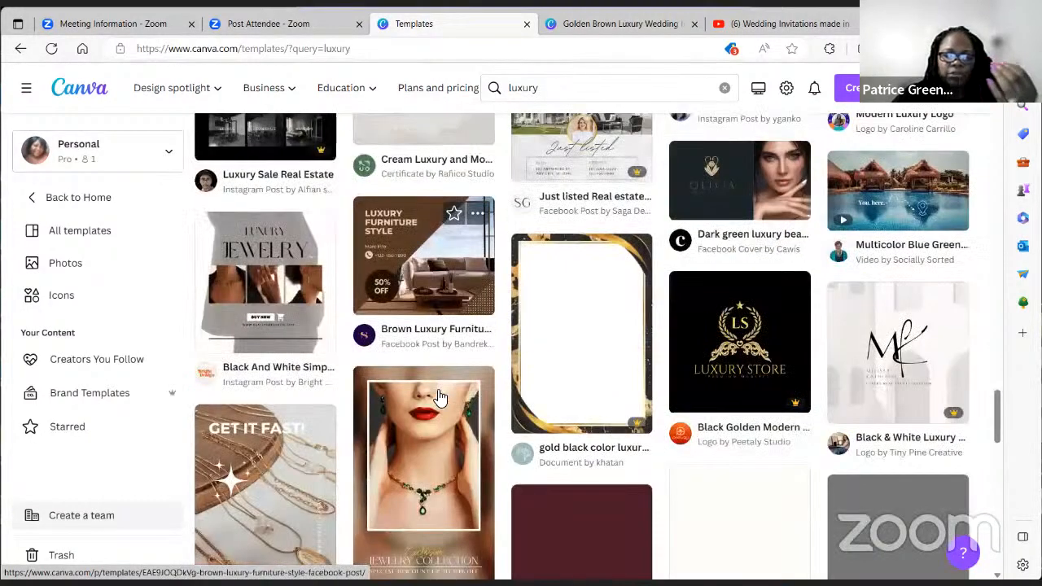
pyautogui.scroll(-3, 440, 396)
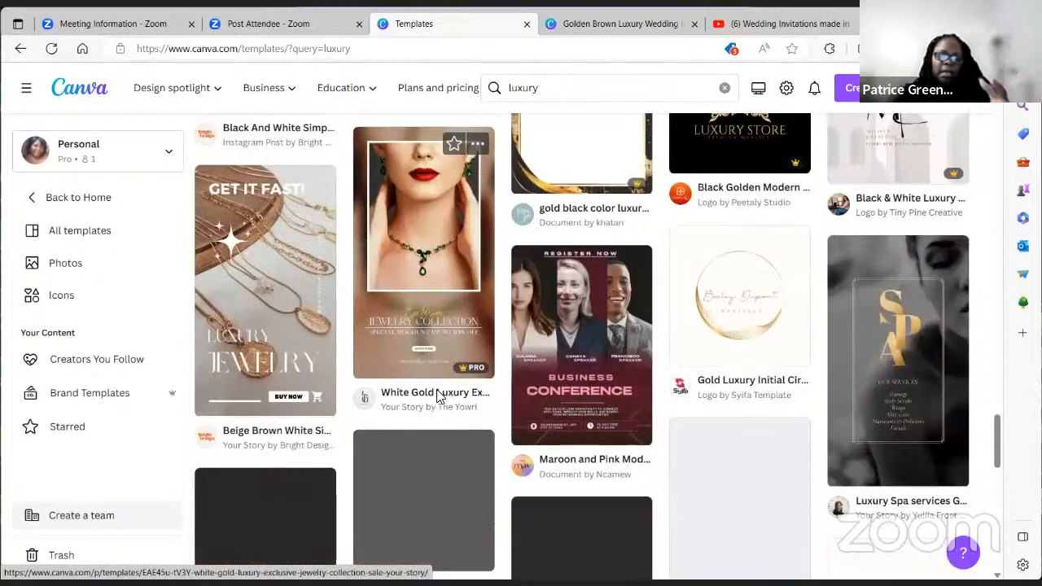
pyautogui.scroll(-1, 439, 397)
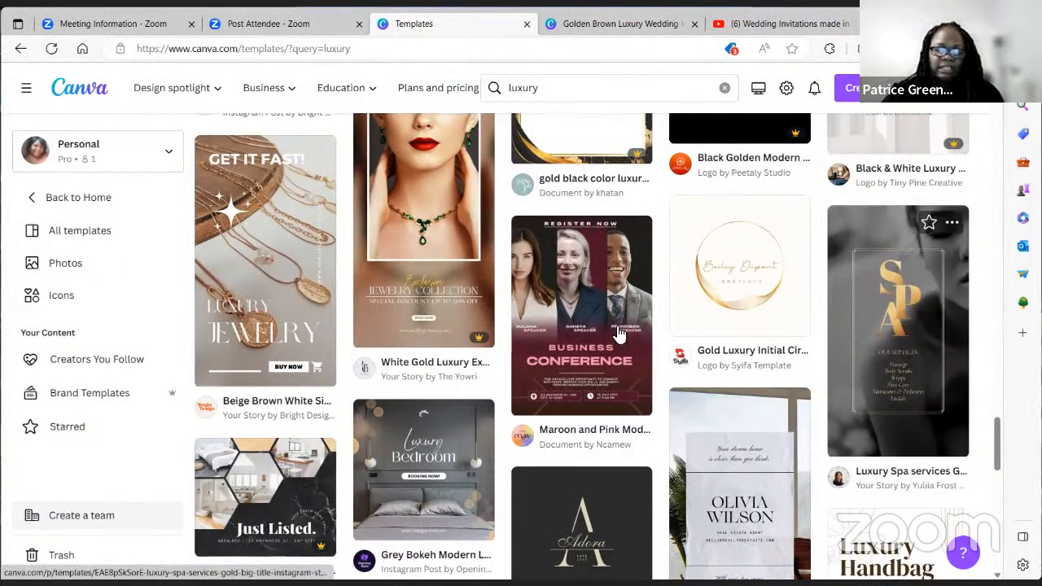
pyautogui.scroll(-7, 618, 332)
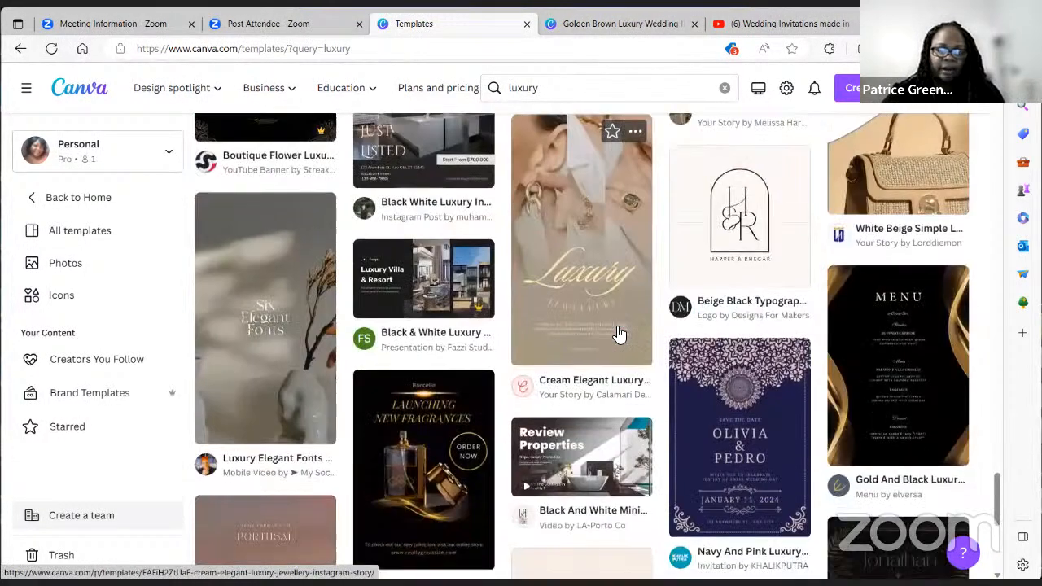
pyautogui.scroll(-1, 814, 329)
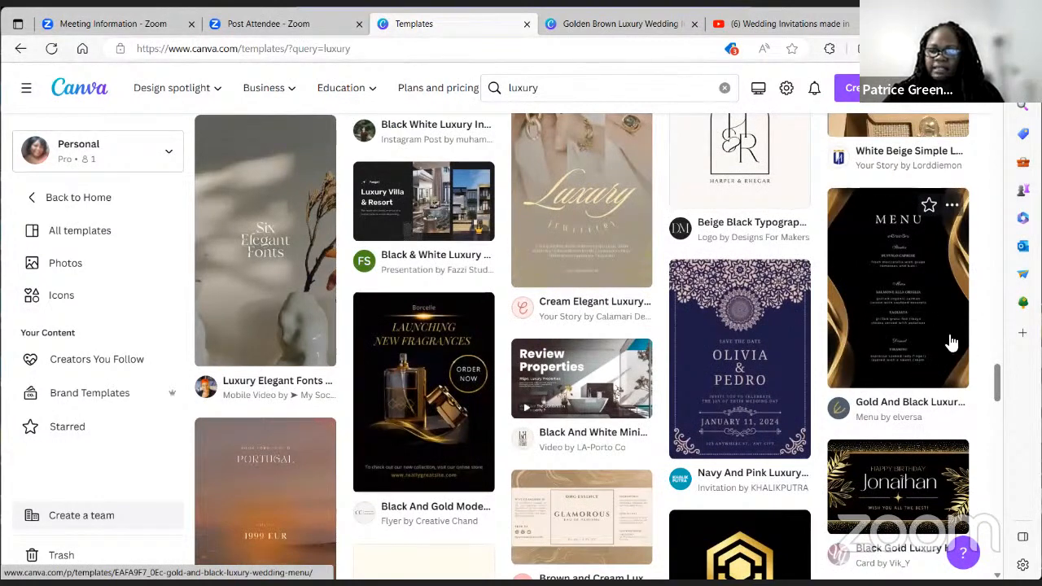
pyautogui.scroll(-3, 948, 343)
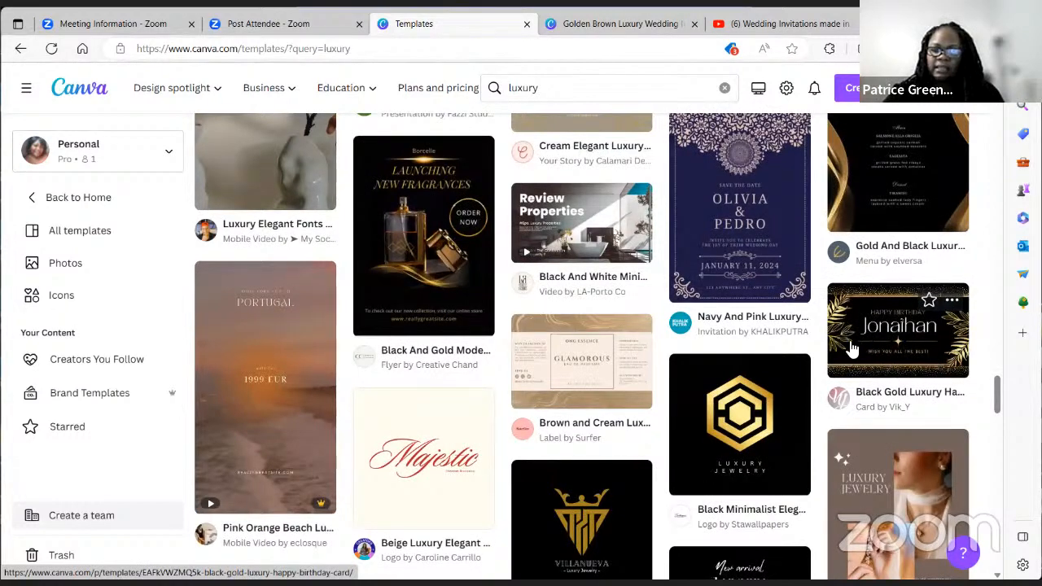
pyautogui.scroll(-2, 850, 350)
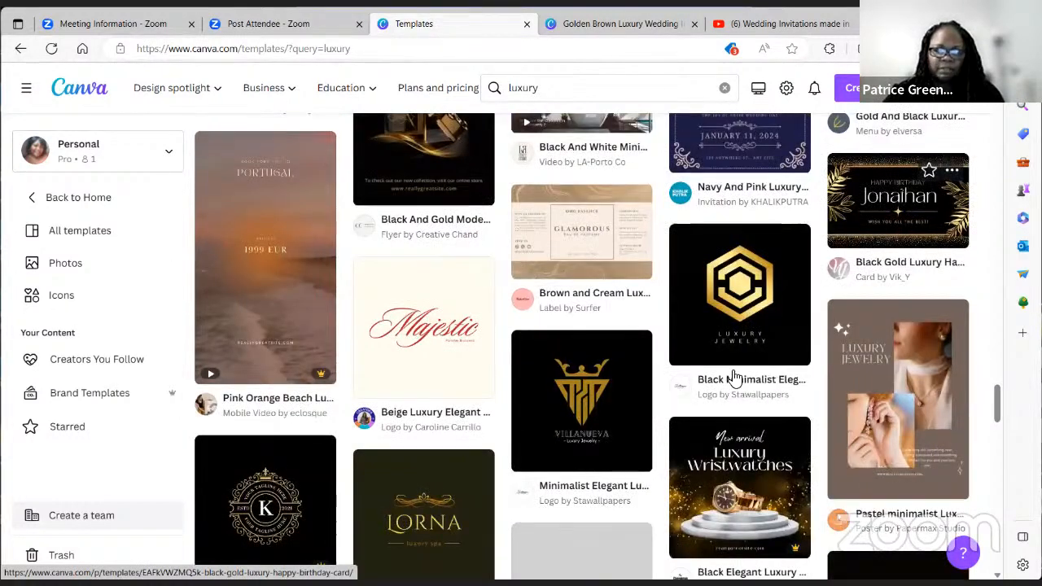
pyautogui.scroll(-5, 733, 377)
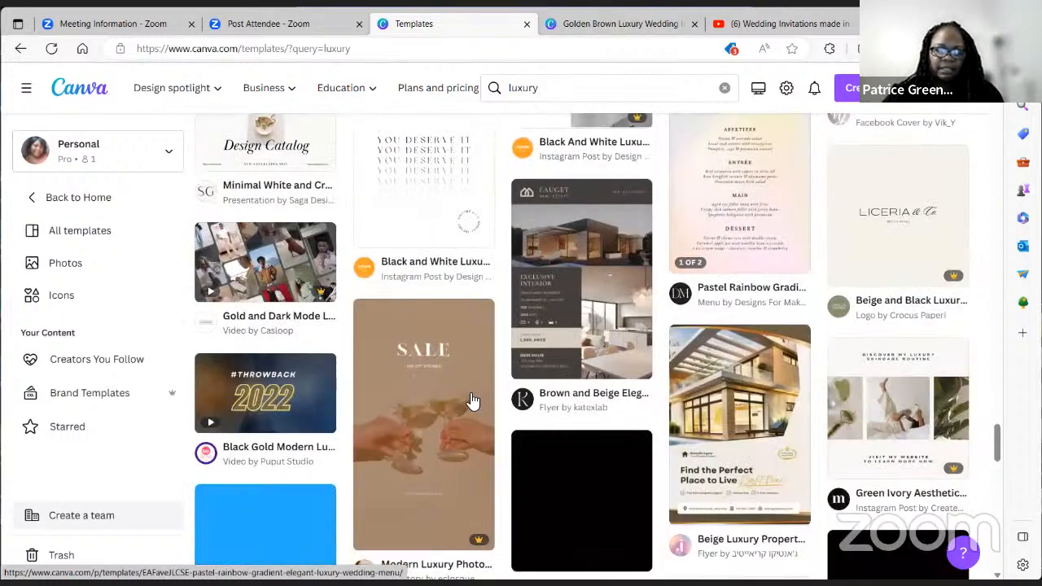
pyautogui.scroll(-5, 469, 393)
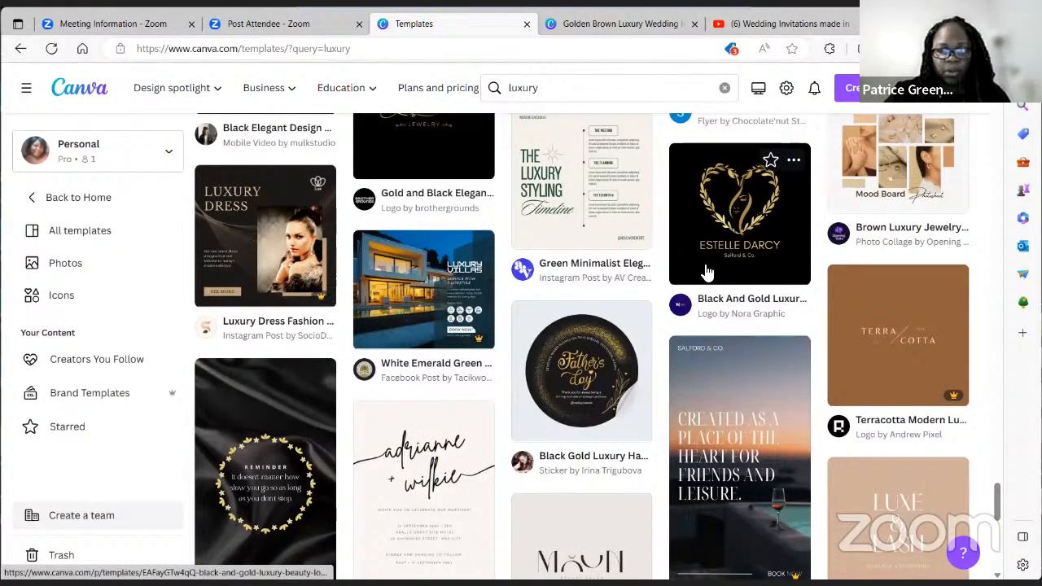
pyautogui.scroll(-10, 706, 272)
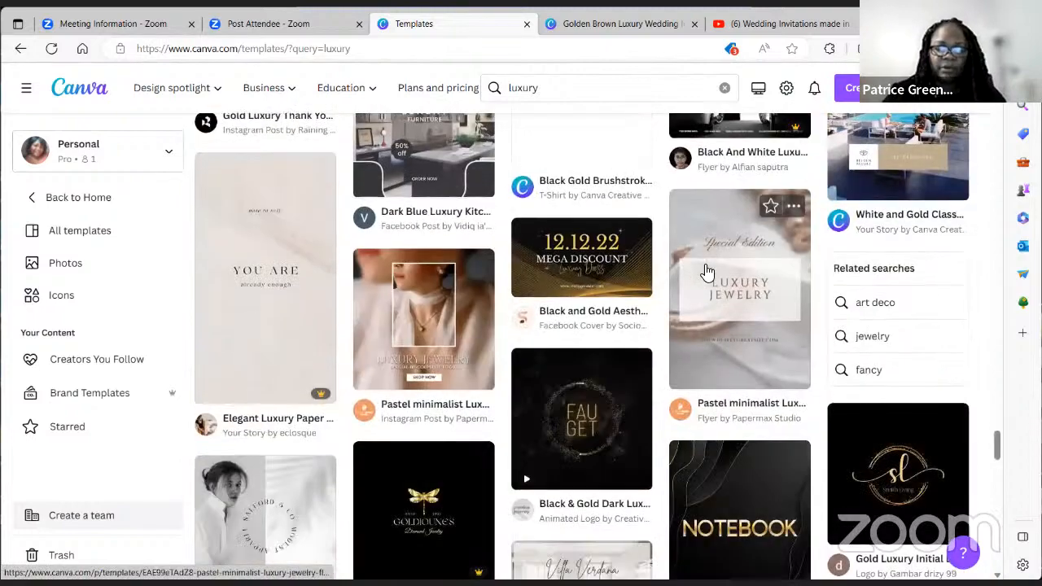
pyautogui.scroll(-2, 707, 271)
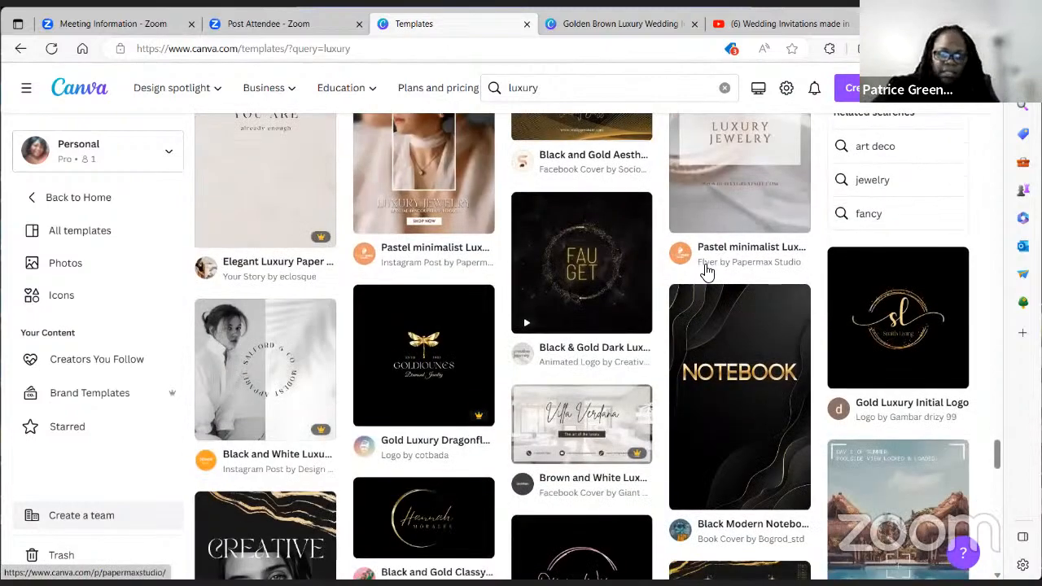
pyautogui.scroll(-4, 706, 271)
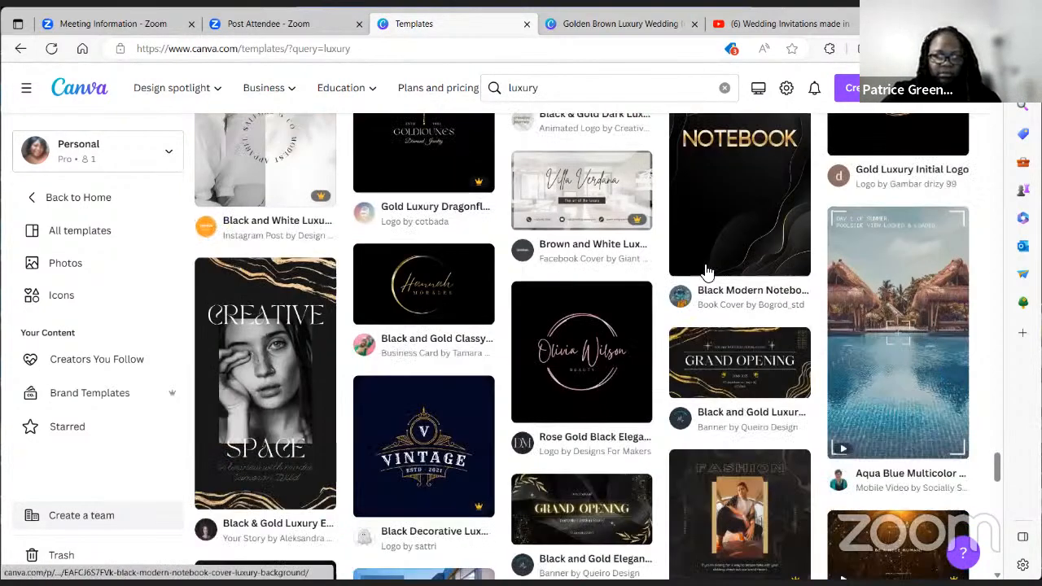
pyautogui.scroll(-3, 706, 271)
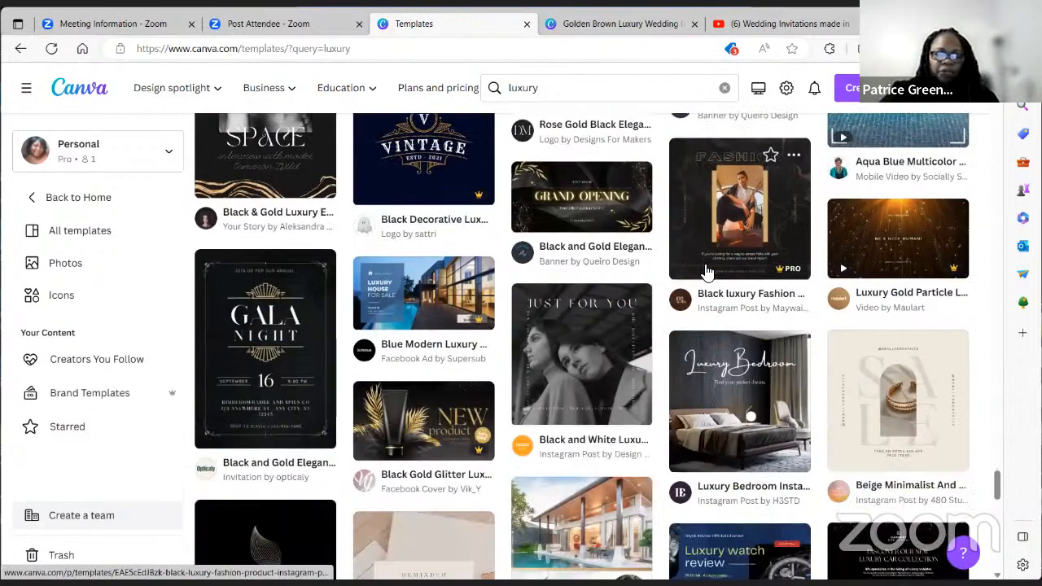
pyautogui.scroll(-5, 705, 272)
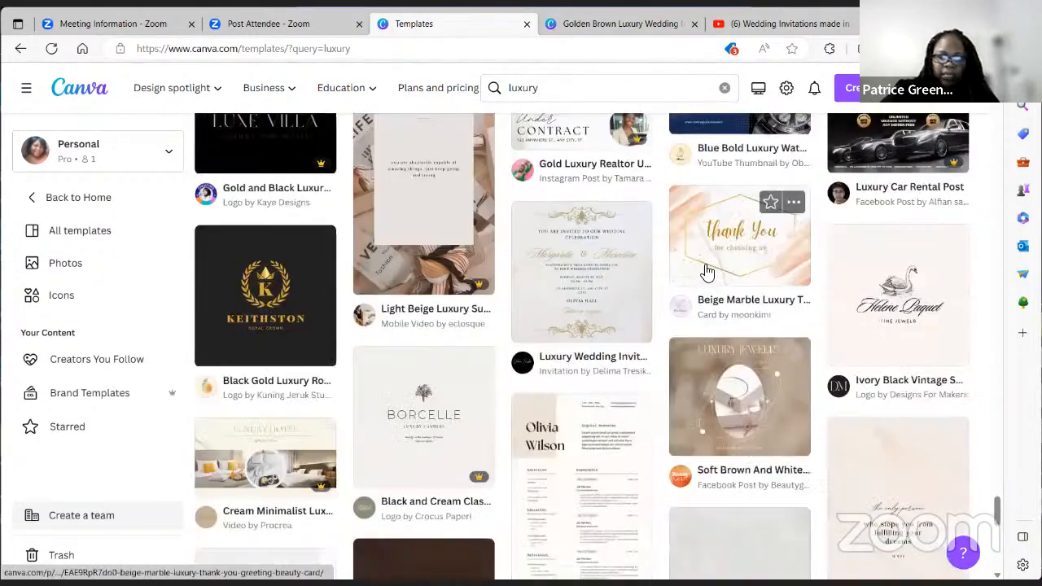
pyautogui.scroll(-3, 705, 280)
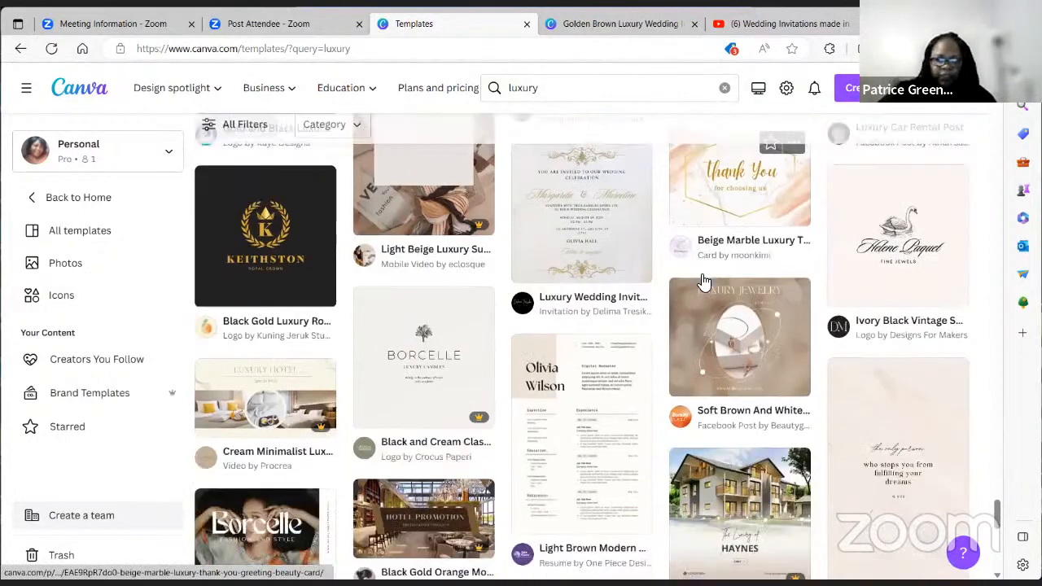
pyautogui.scroll(-5, 705, 280)
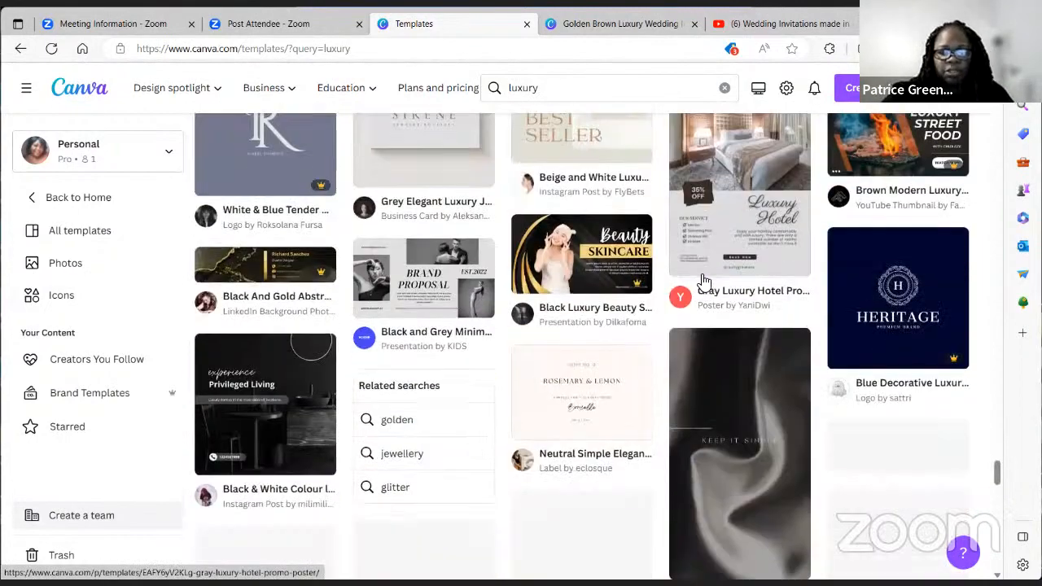
pyautogui.scroll(-6, 705, 280)
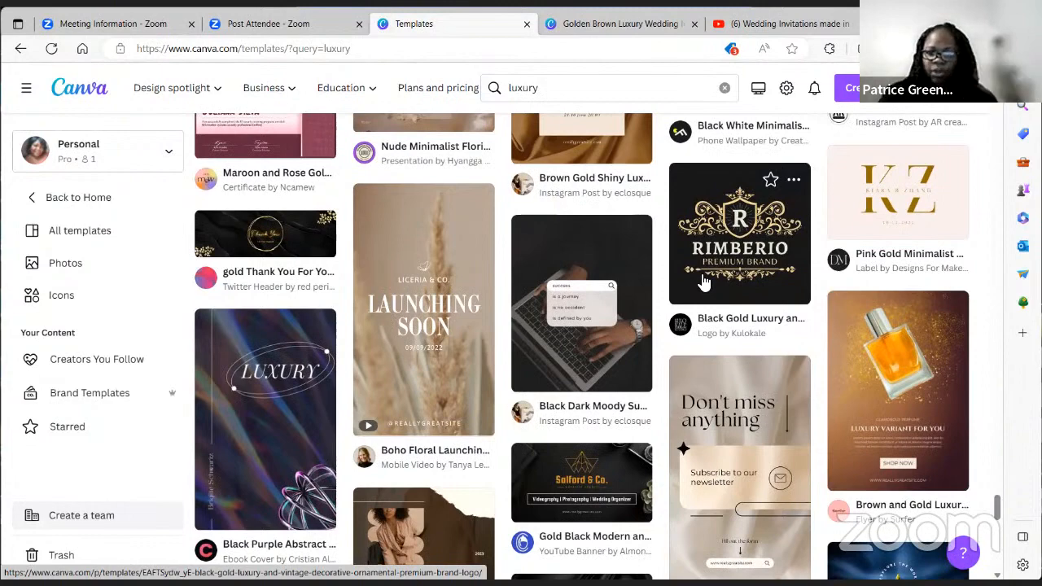
pyautogui.scroll(-3, 705, 281)
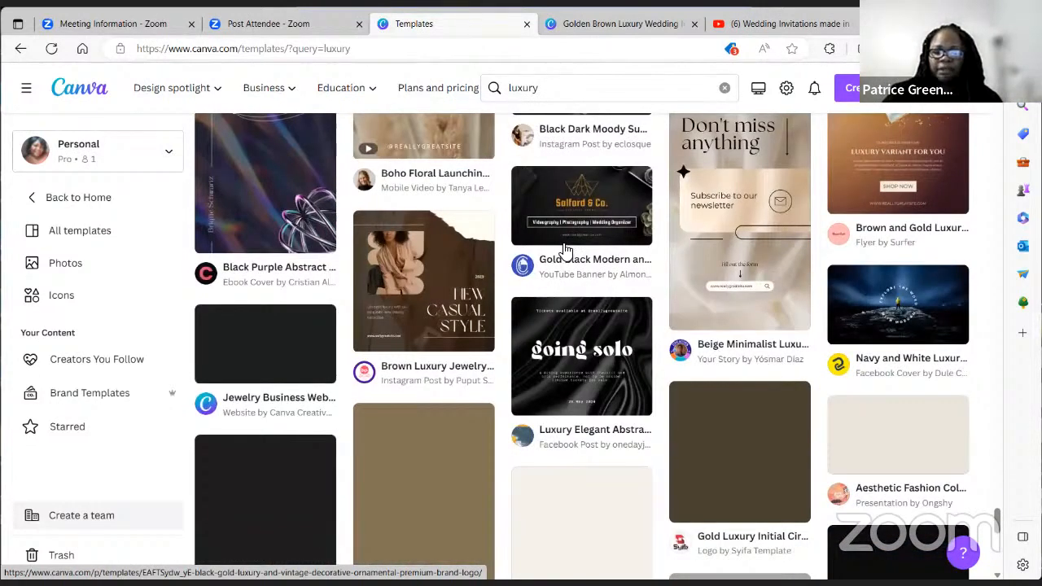
pyautogui.scroll(-3, 522, 180)
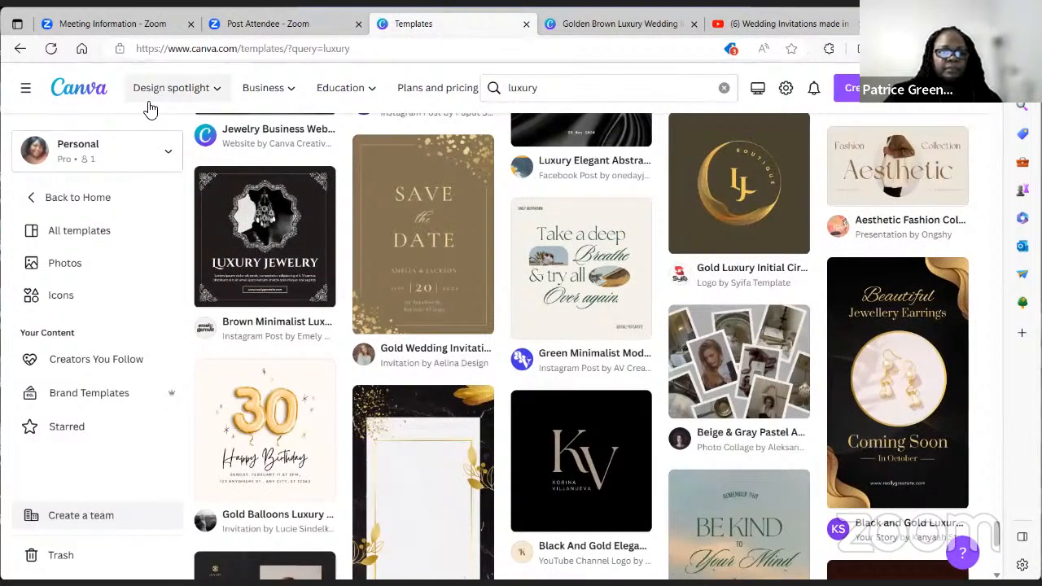
pyautogui.scroll(3, 108, 103)
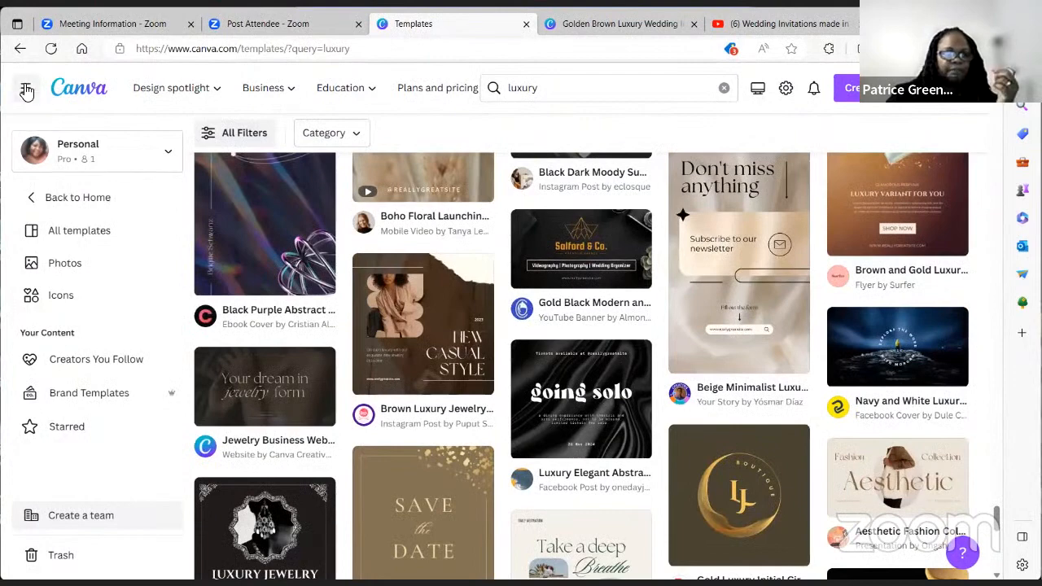
pyautogui.click(26, 88)
pyautogui.scroll(3, 249, 329)
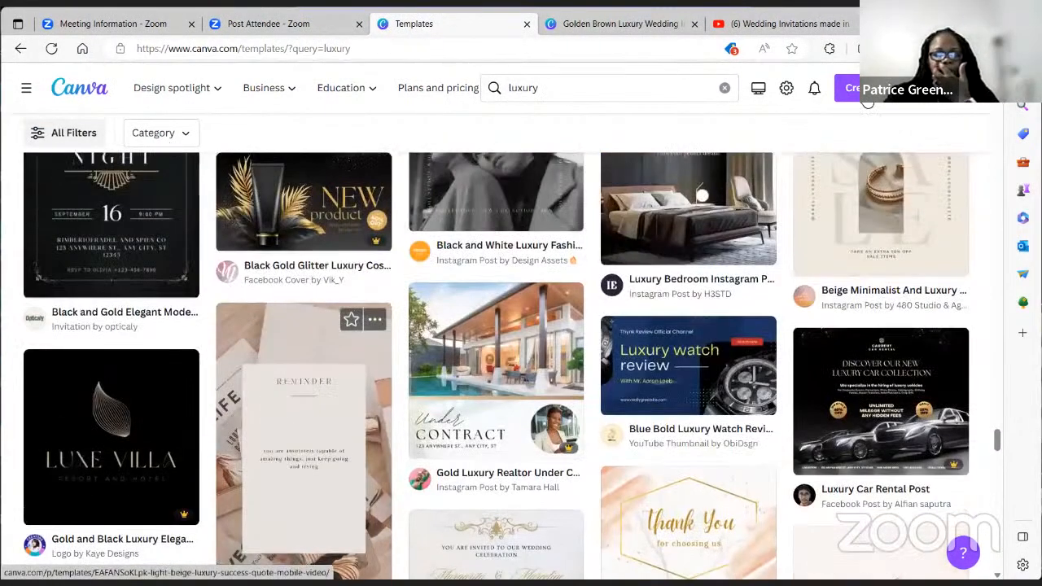
pyautogui.scroll(5, 826, 96)
pyautogui.click(539, 89)
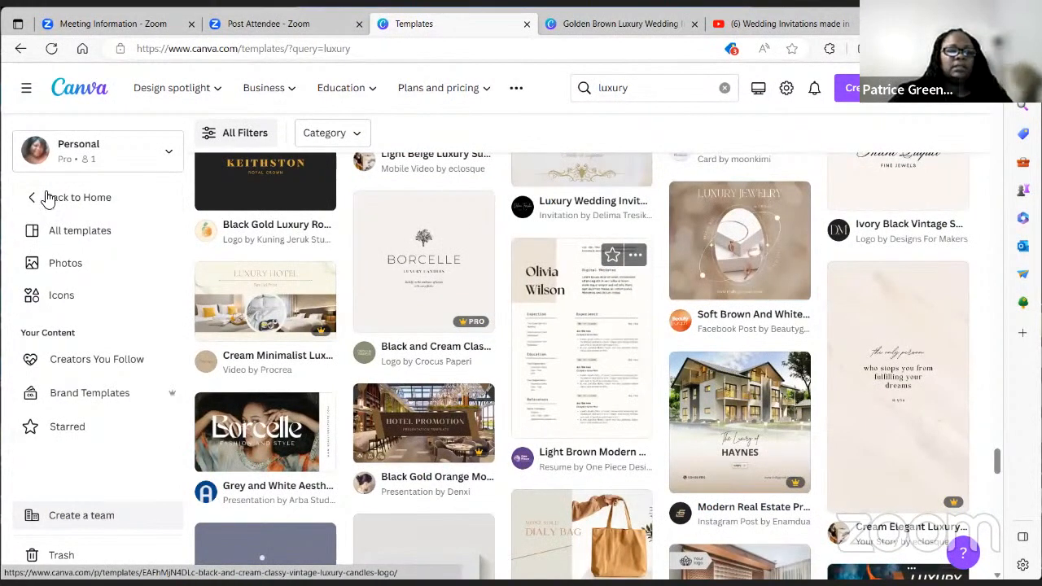
# Step: Return to the Golden Brown Luxury Wedding design tab via Home and show the Elements panel
pyautogui.click(71, 202)
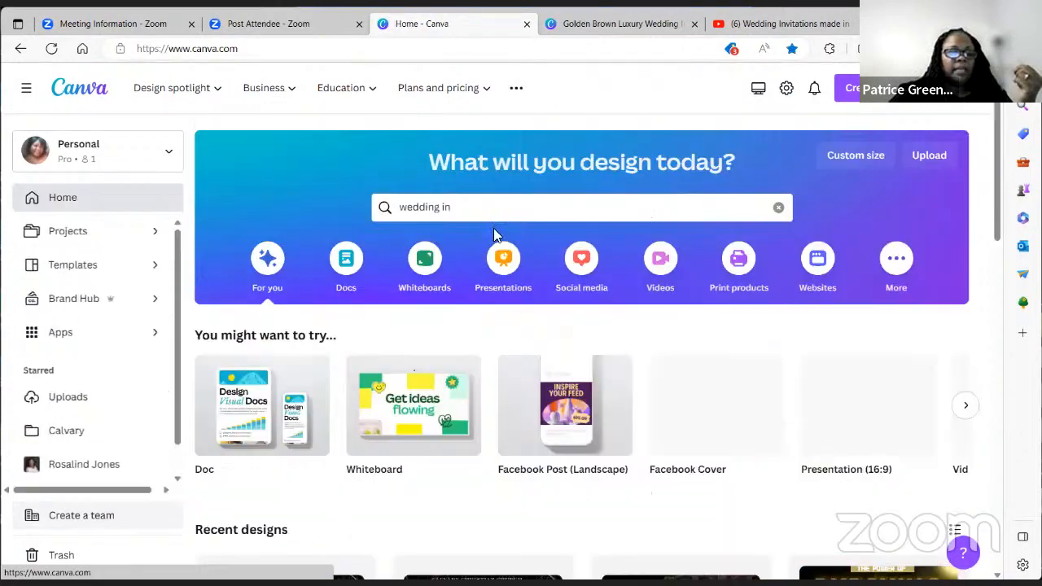
pyautogui.scroll(-1, 494, 235)
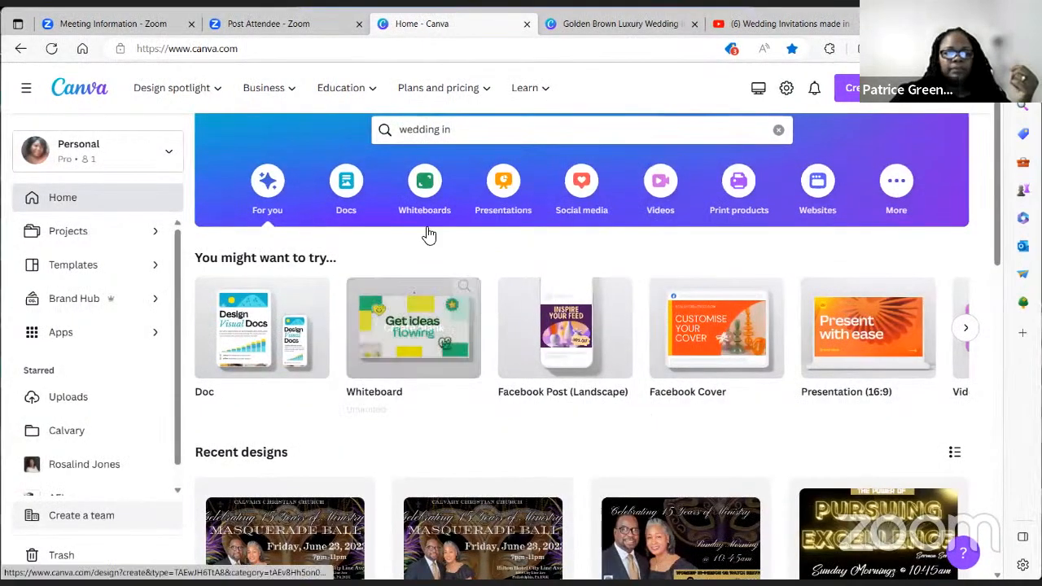
pyautogui.click(635, 23)
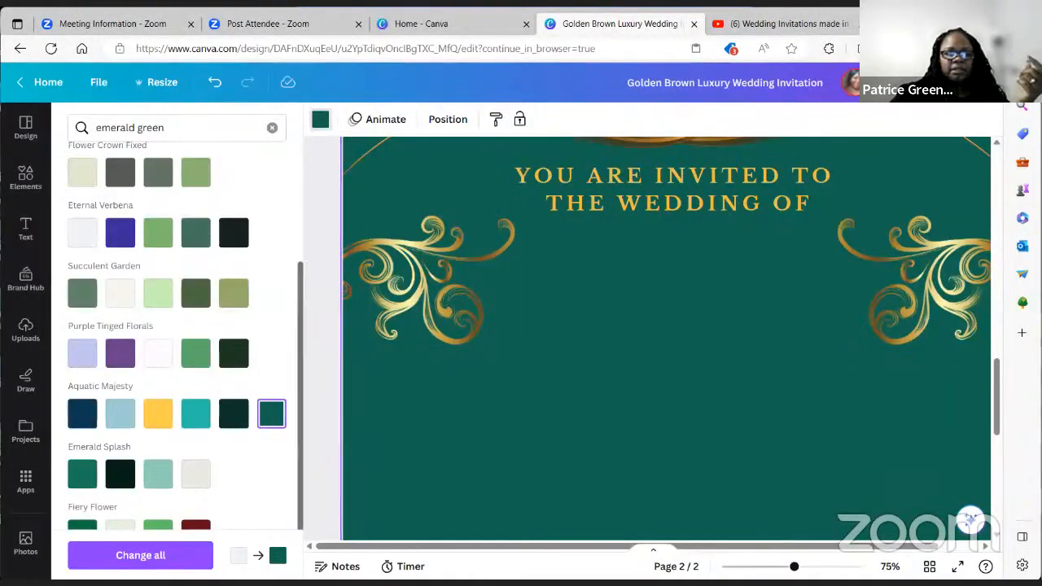
pyautogui.click(26, 175)
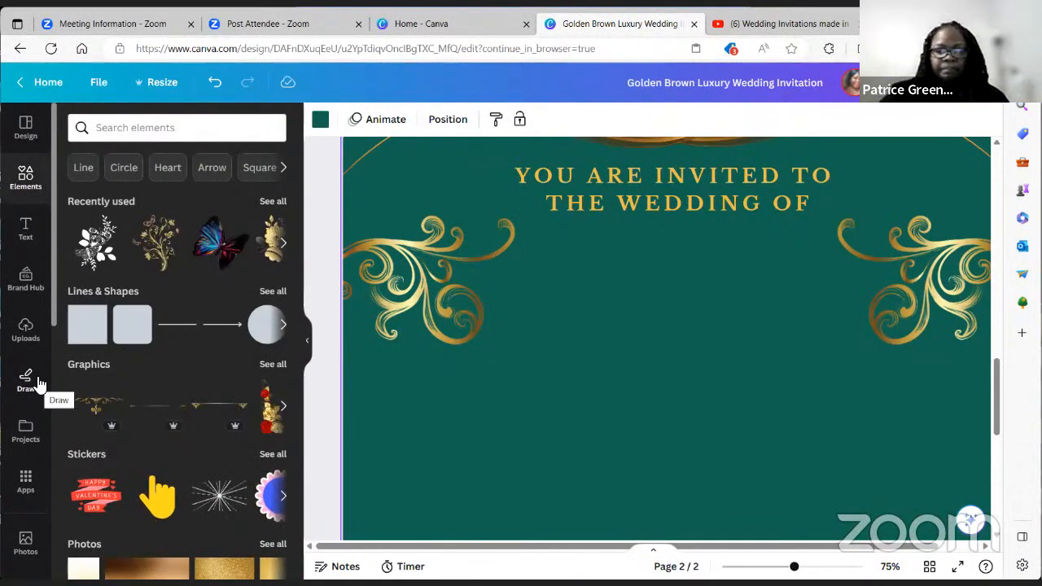
# Step: Search Elements for 'paisley' and add a white paisley pattern graphic to page 2
pyautogui.click(126, 128)
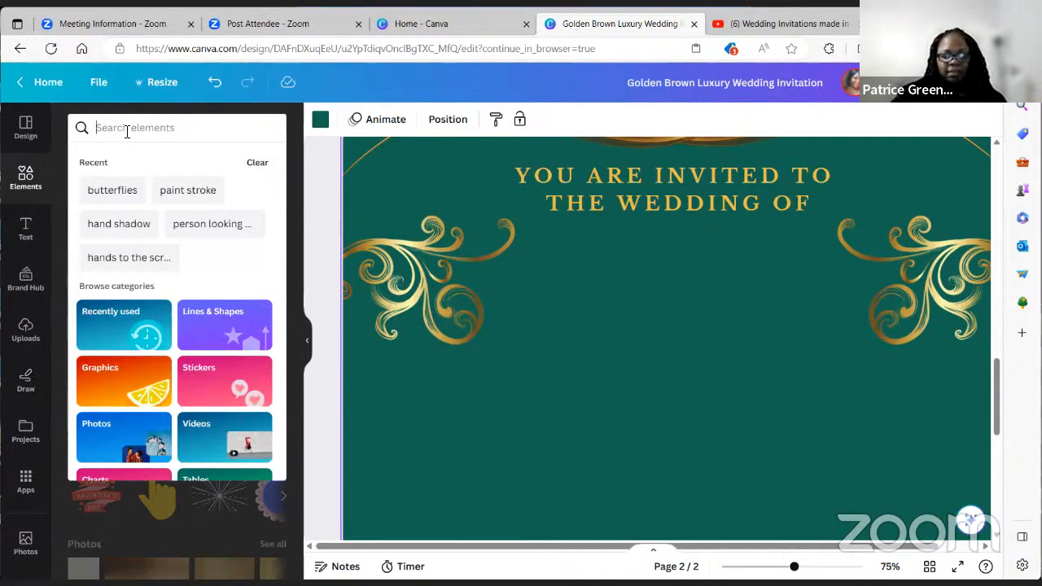
pyautogui.write('pais')
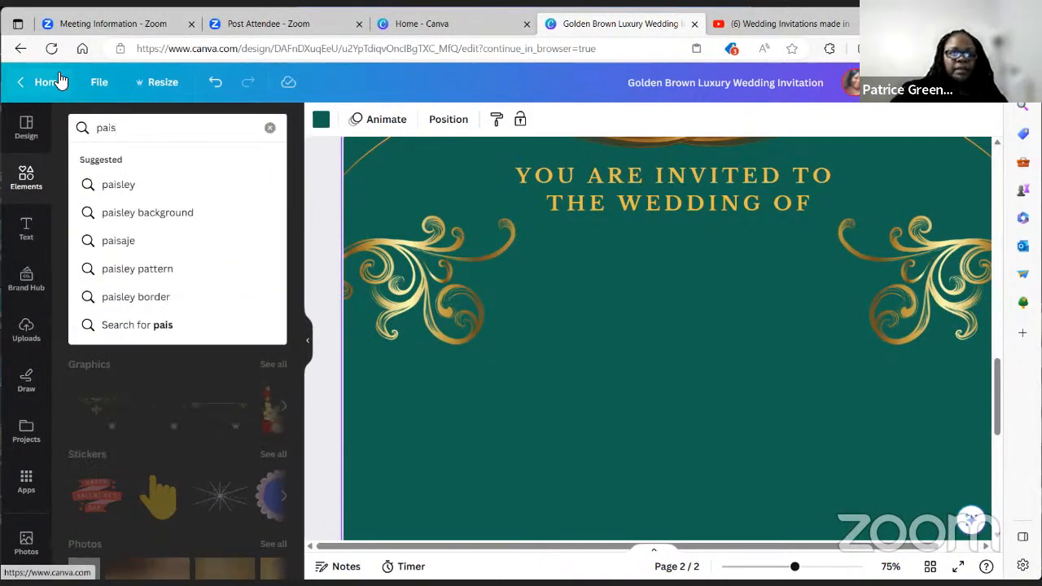
pyautogui.click(119, 185)
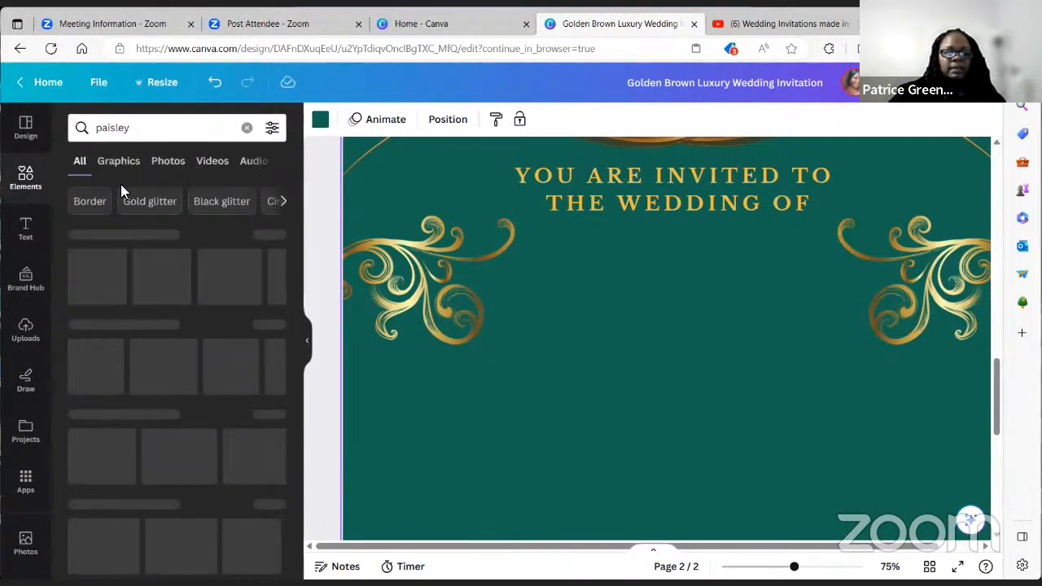
pyautogui.click(267, 236)
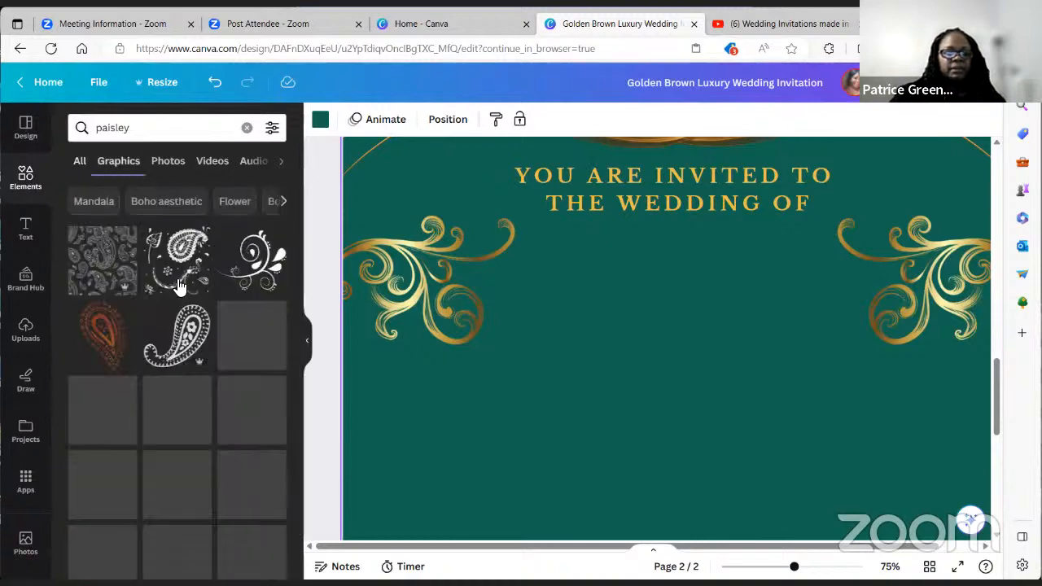
pyautogui.scroll(-3, 160, 285)
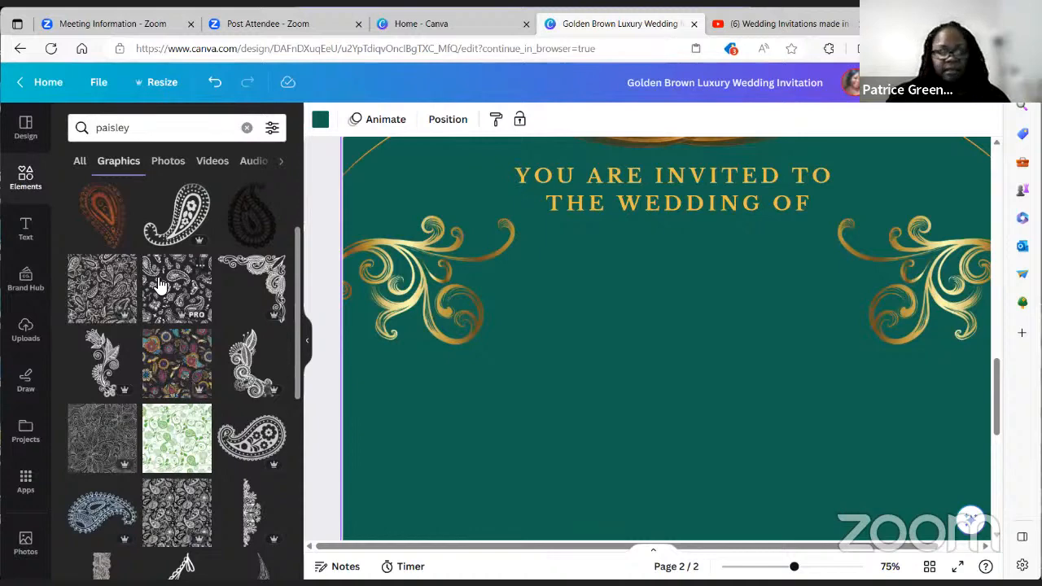
pyautogui.scroll(3, 156, 269)
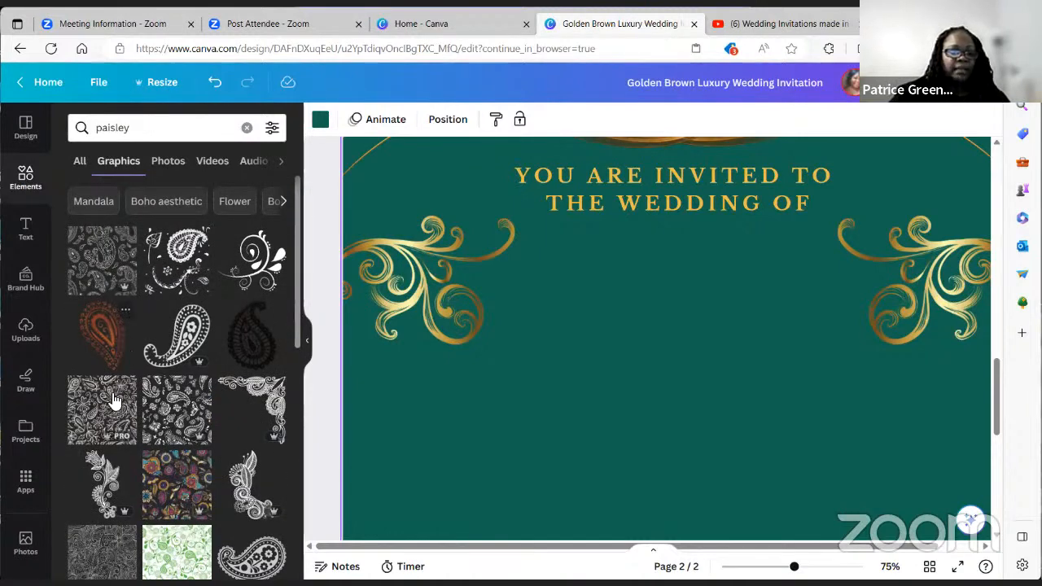
pyautogui.click(174, 400)
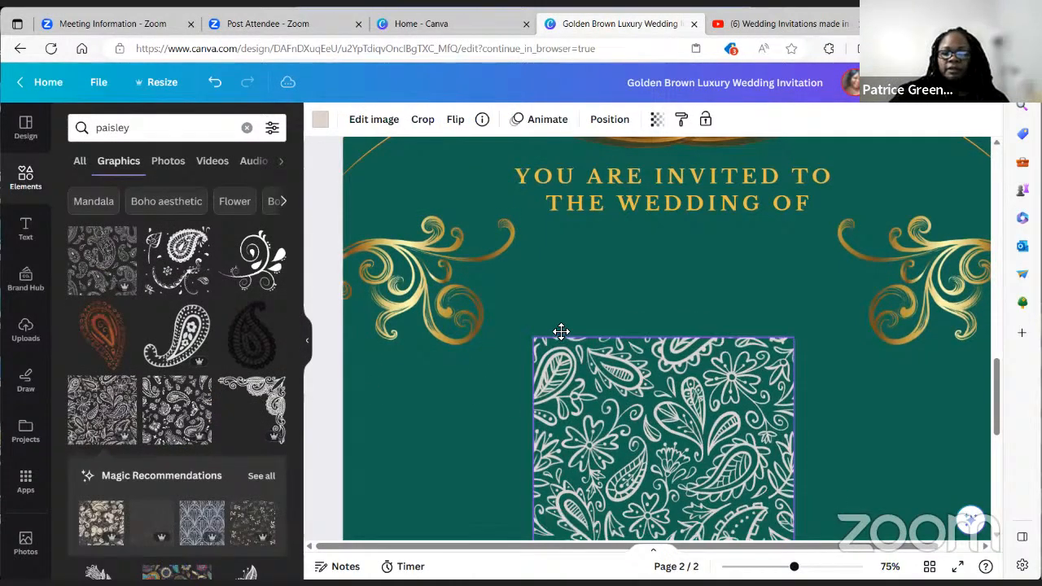
# Step: Show the colour choices for the paisley graphic
pyautogui.rightClick(572, 334)
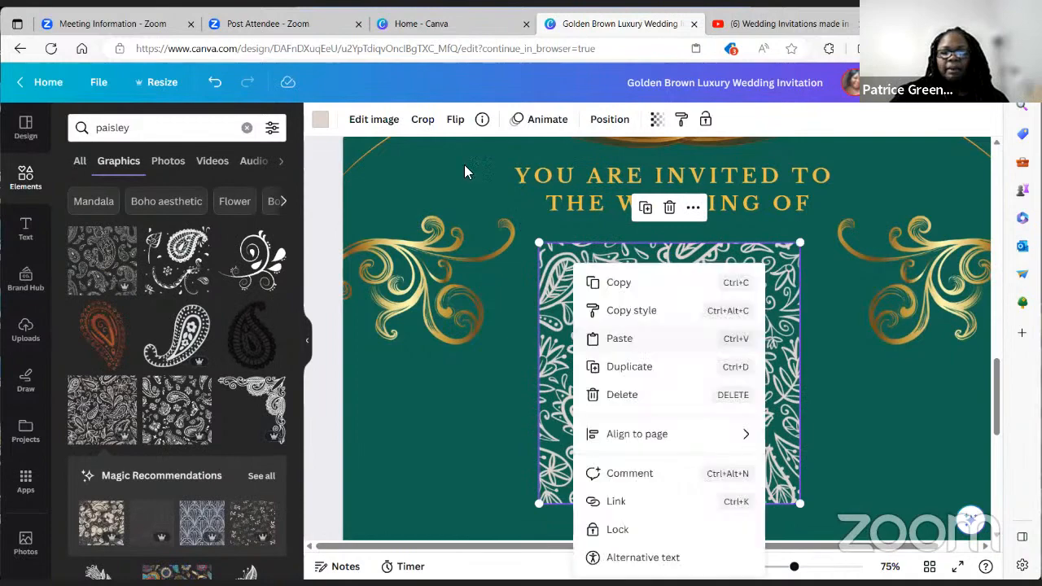
pyautogui.click(321, 122)
pyautogui.scroll(-3, 205, 200)
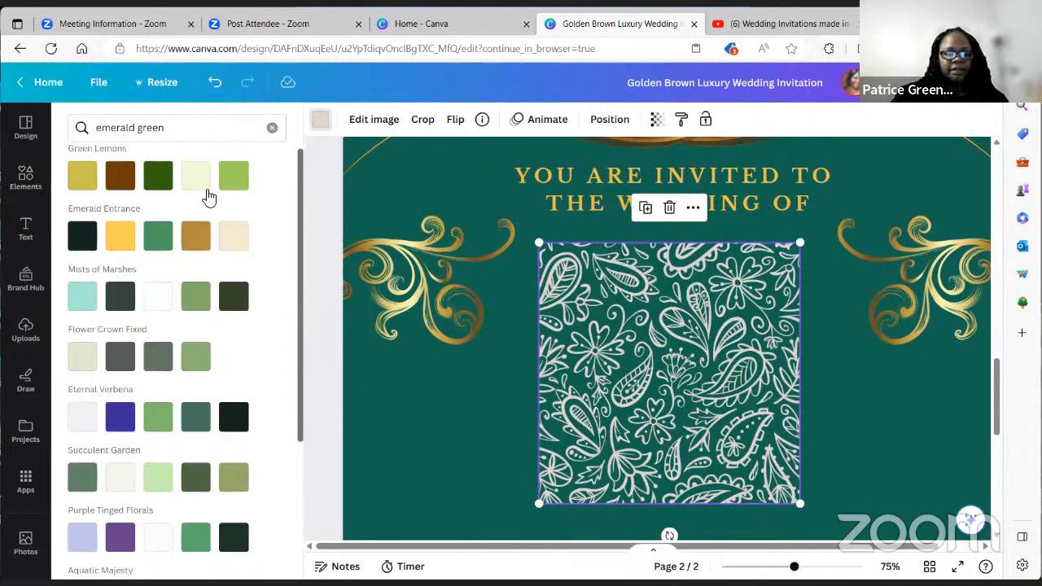
# Step: Clear the colour search and recolour the paisley graphic with a gold swatch
pyautogui.click(272, 128)
pyautogui.scroll(-3, 232, 325)
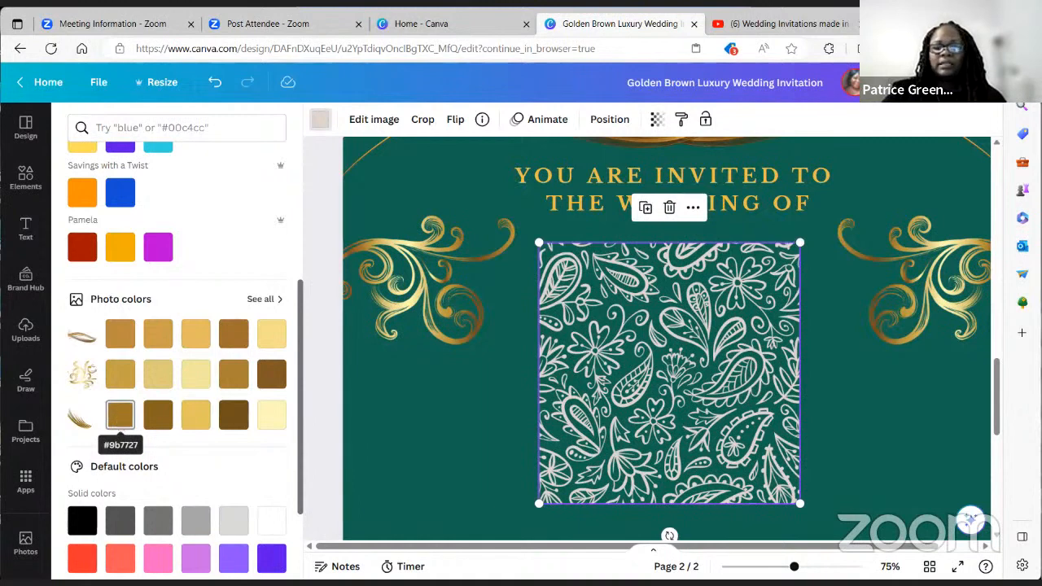
pyautogui.click(120, 416)
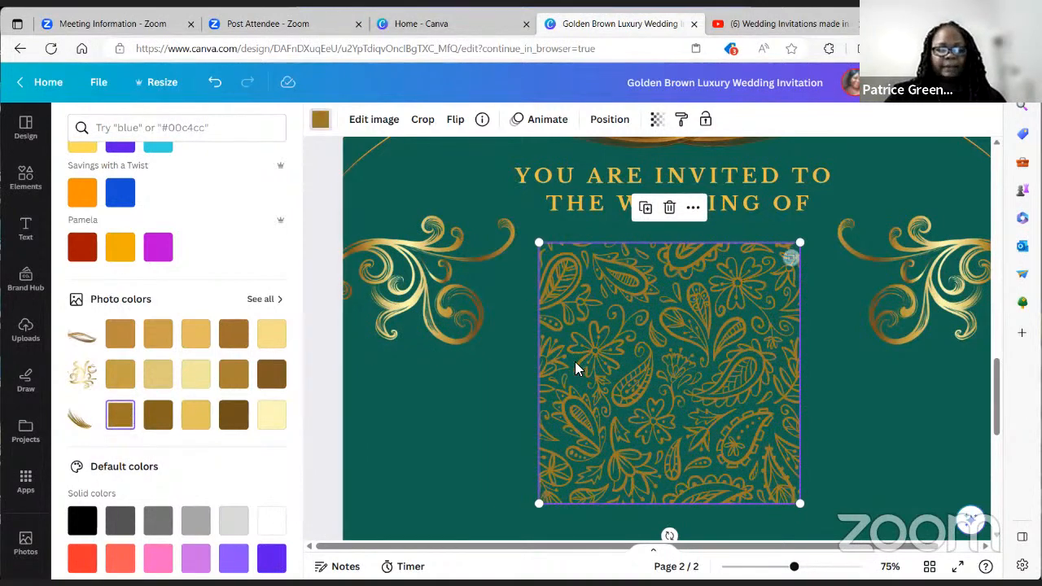
pyautogui.rightClick(631, 363)
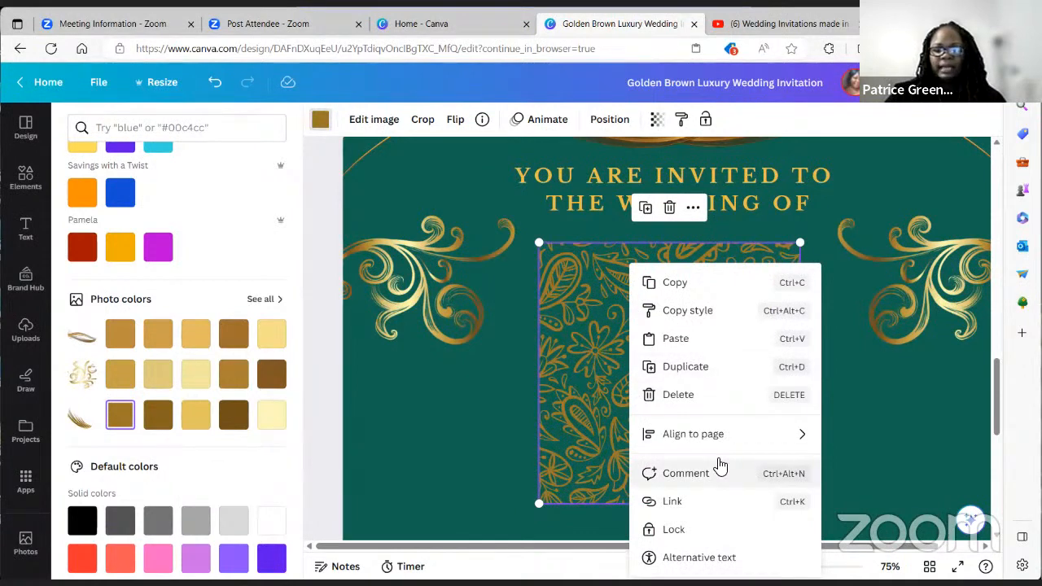
pyautogui.click(454, 490)
pyautogui.click(456, 486)
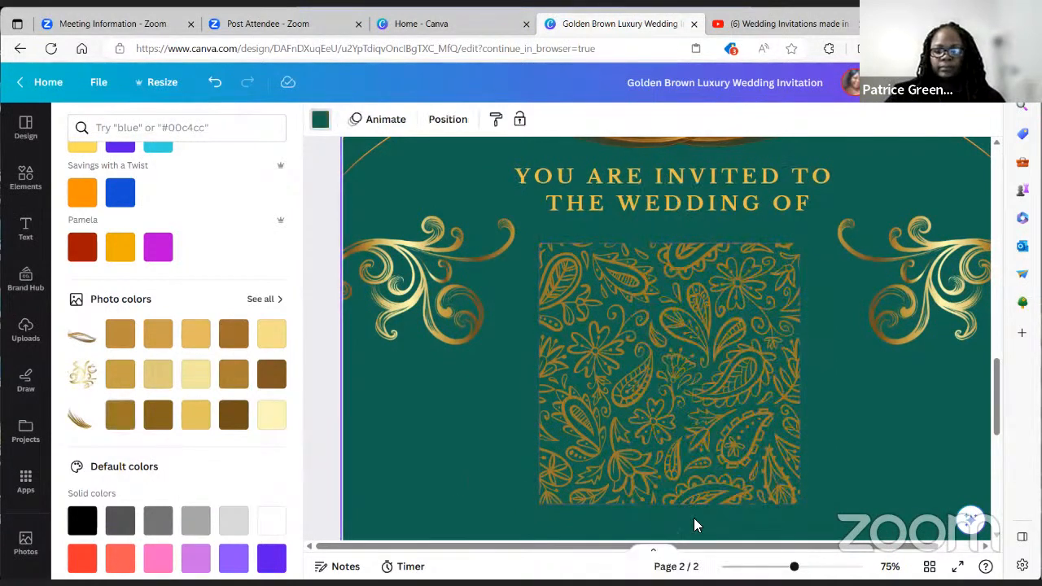
pyautogui.click(889, 565)
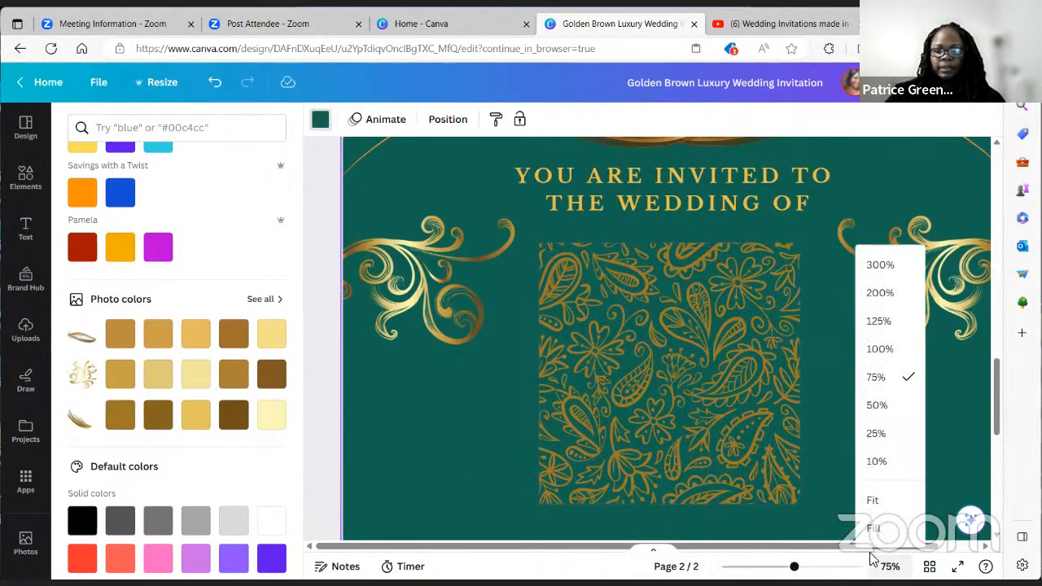
pyautogui.click(827, 490)
# Step: Move the paisley over the invitation heading and enlarge it to fill the centre
pyautogui.moveTo(762, 414); pyautogui.dragTo(551, 273)
pyautogui.scroll(4, 680, 338)
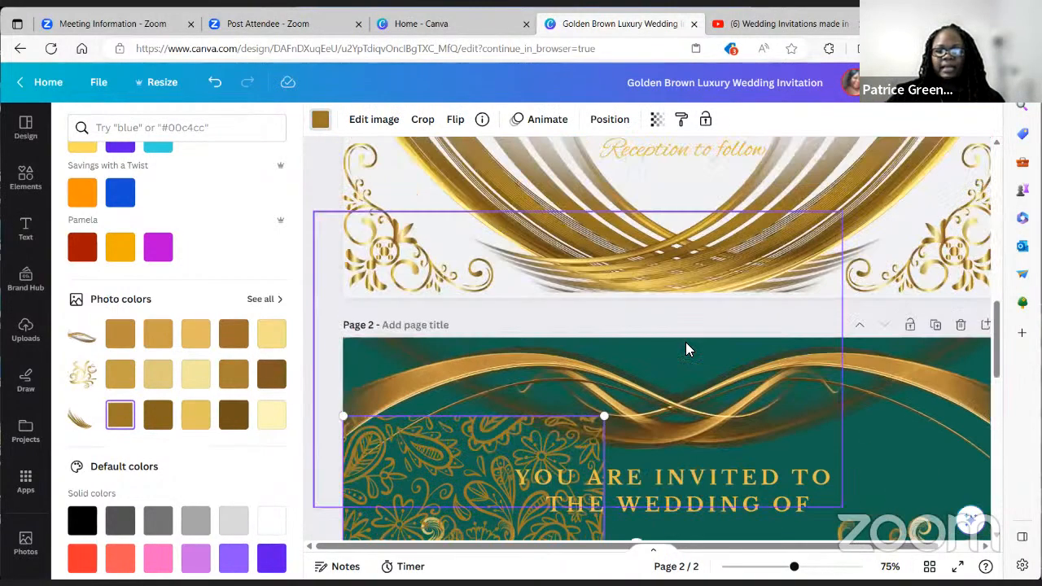
pyautogui.scroll(-2, 685, 342)
pyautogui.moveTo(588, 404); pyautogui.dragTo(717, 436)
pyautogui.scroll(-3, 727, 411)
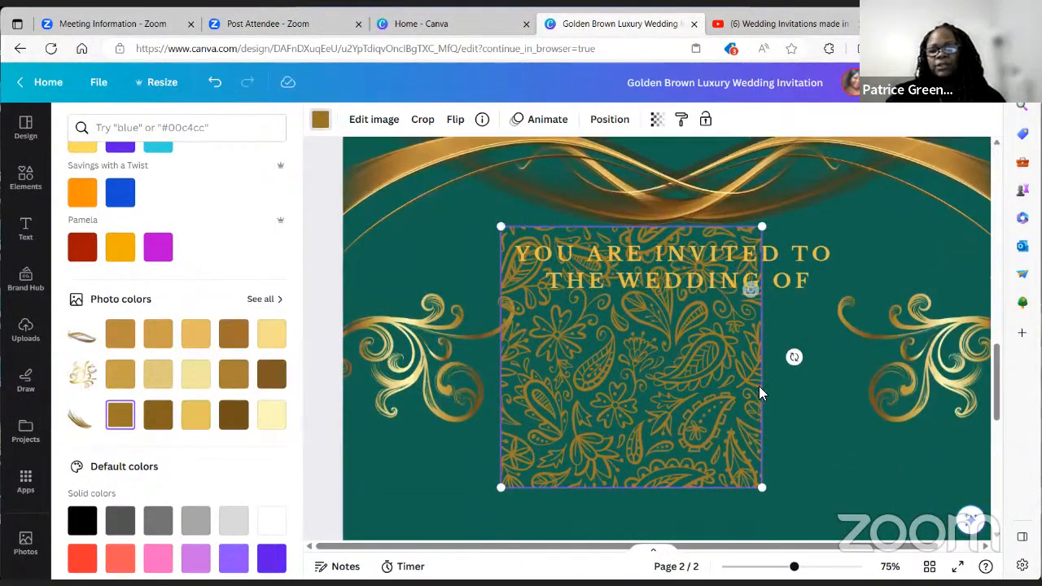
pyautogui.moveTo(760, 409); pyautogui.dragTo(856, 537)
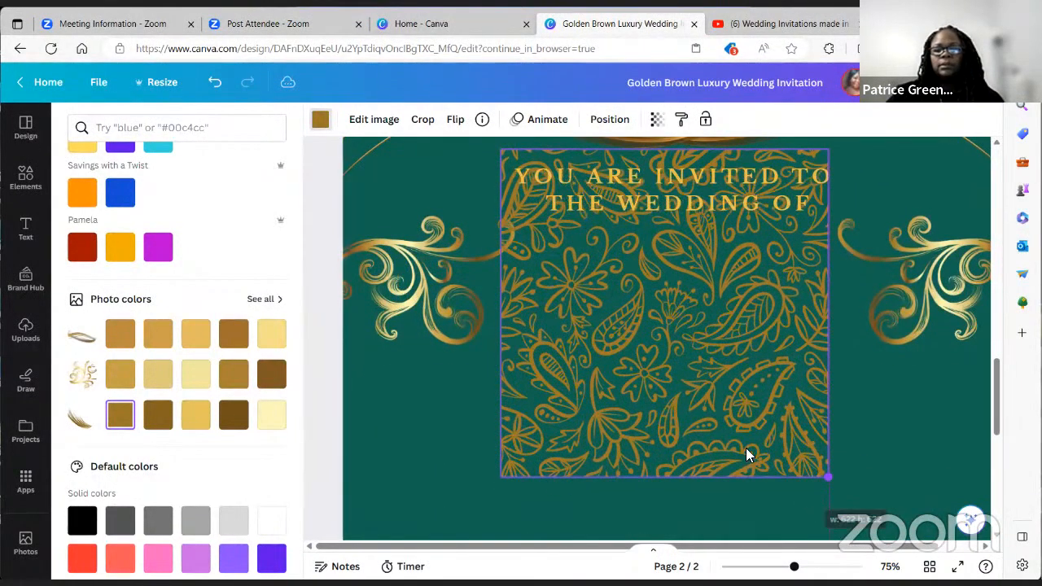
pyautogui.moveTo(726, 437)
pyautogui.mouseDown()
pyautogui.moveTo(742, 450)
pyautogui.moveTo(738, 431)
pyautogui.mouseUp()
# Step: Try several light yellow and gold swatches on the paisley, ending on a lighter gold
pyautogui.click(276, 345)
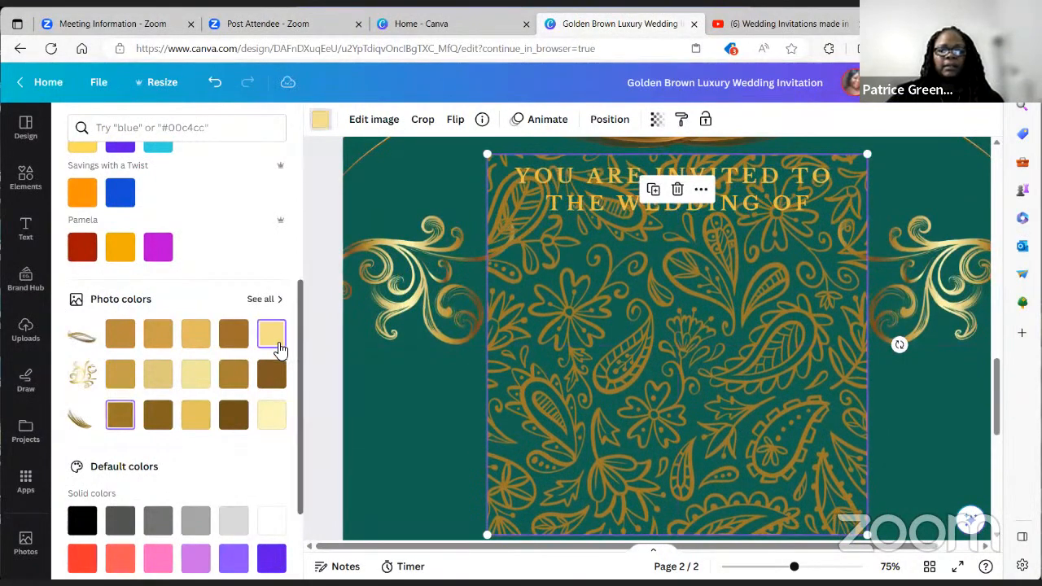
pyautogui.click(196, 374)
pyautogui.click(271, 414)
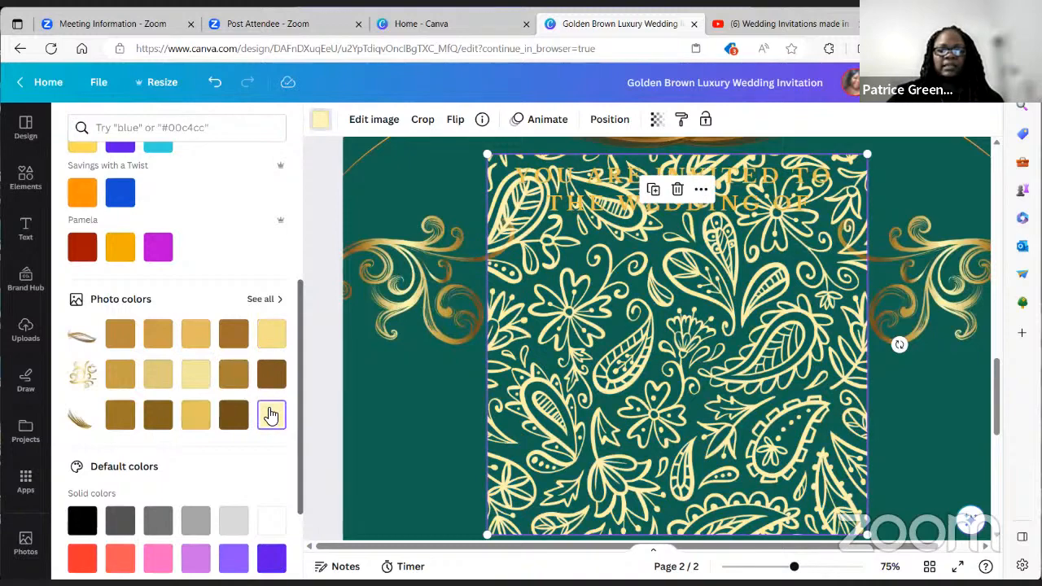
pyautogui.click(163, 380)
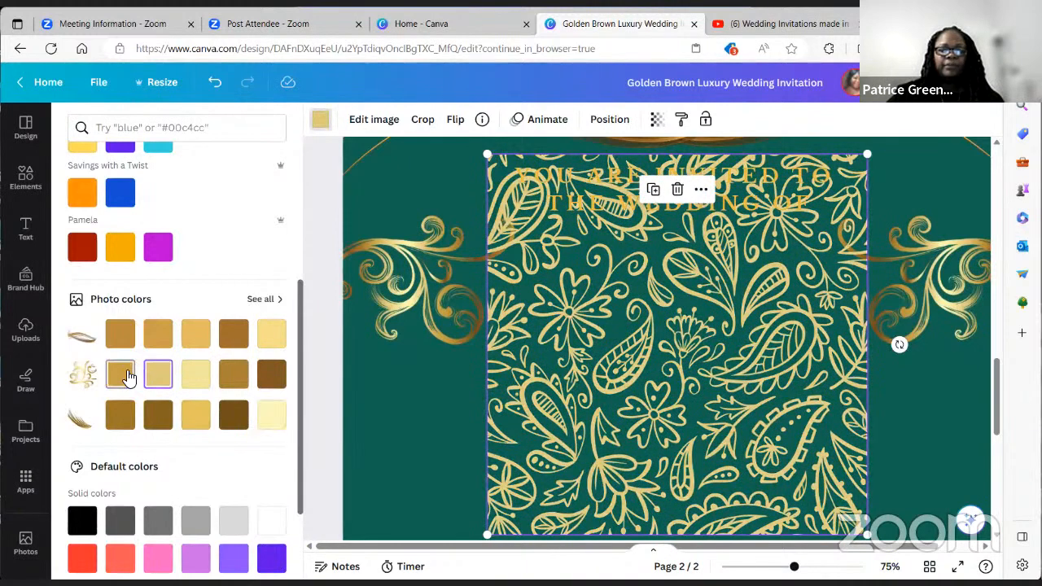
pyautogui.click(126, 375)
pyautogui.click(193, 340)
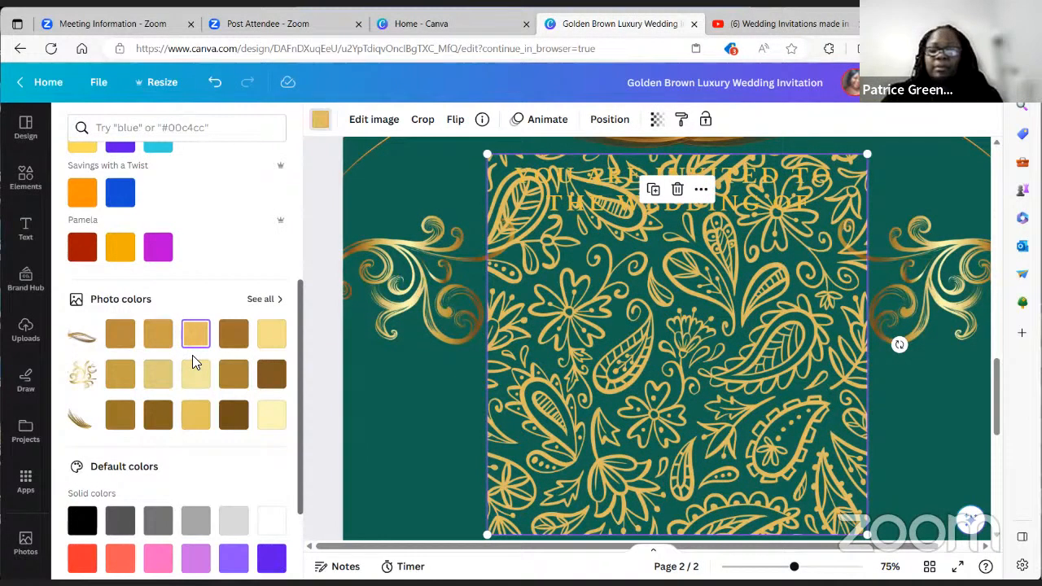
pyautogui.scroll(-2, 195, 354)
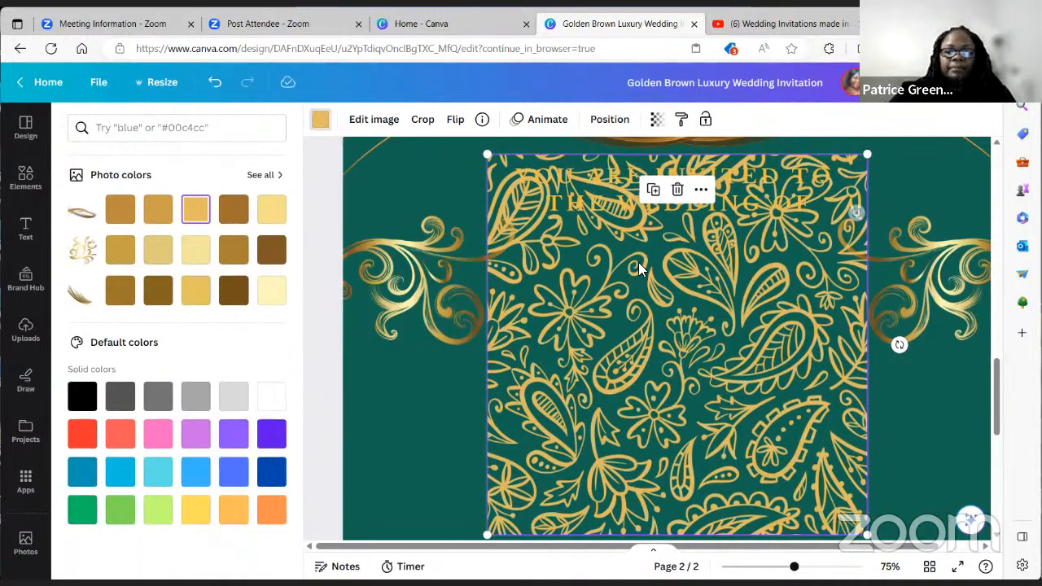
# Step: Delete the paisley graphic and search Elements for 'leave logo'
pyautogui.click(677, 189)
pyautogui.scroll(-1, 578, 344)
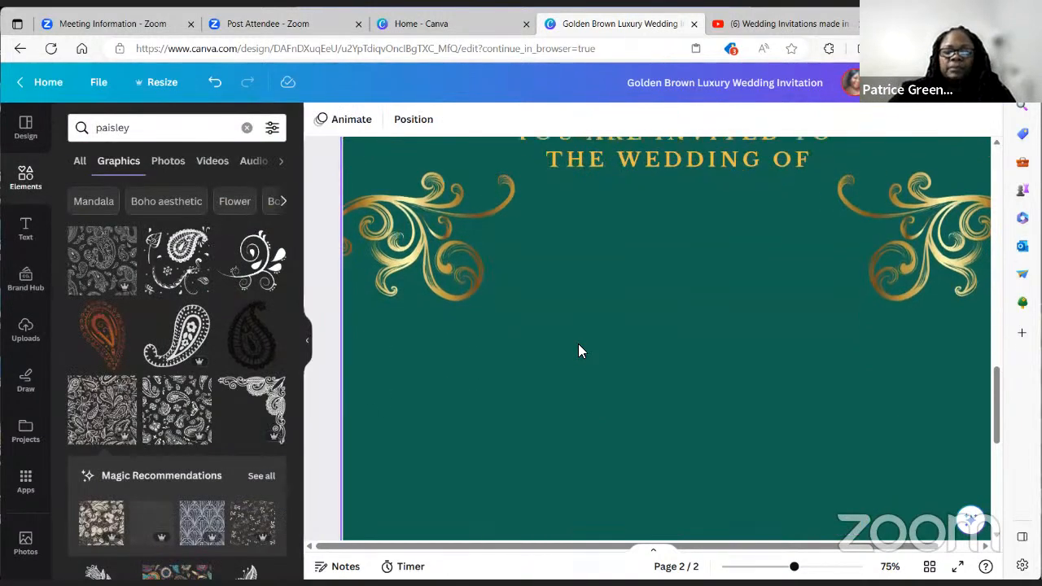
pyautogui.scroll(-3, 577, 351)
pyautogui.scroll(1, 578, 351)
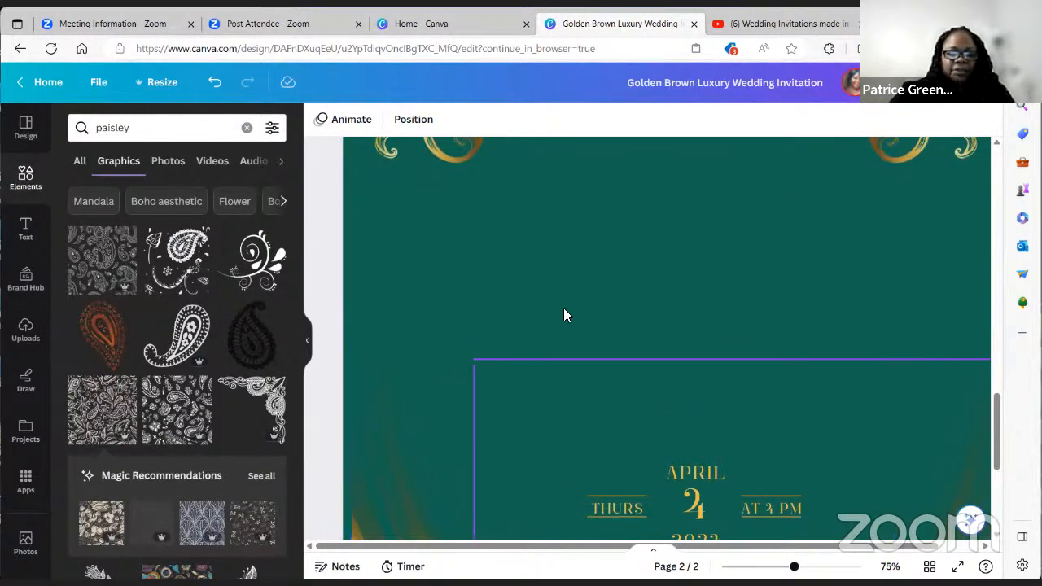
pyautogui.scroll(4, 664, 368)
pyautogui.click(169, 136)
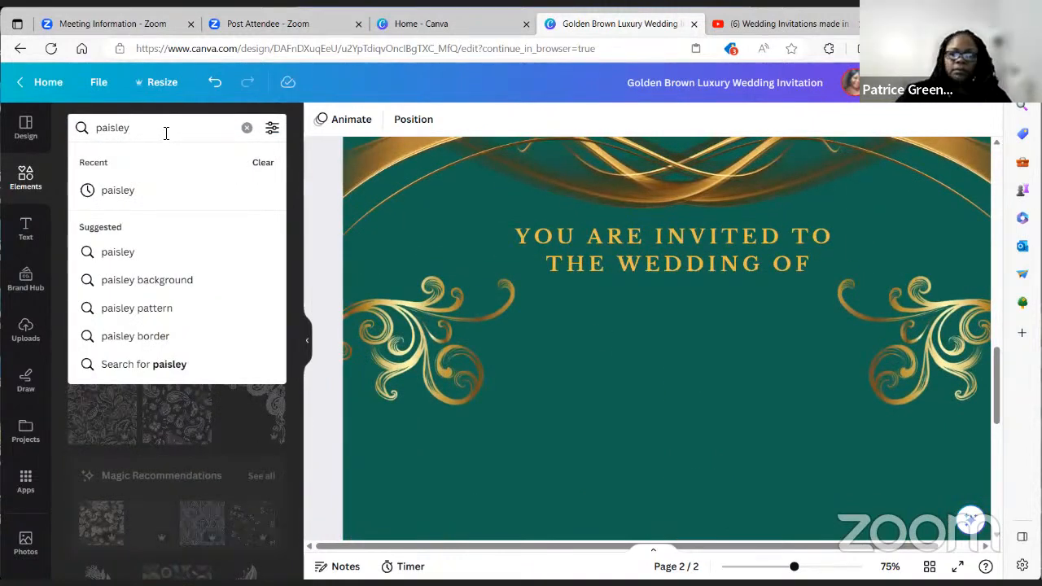
pyautogui.click(382, 322)
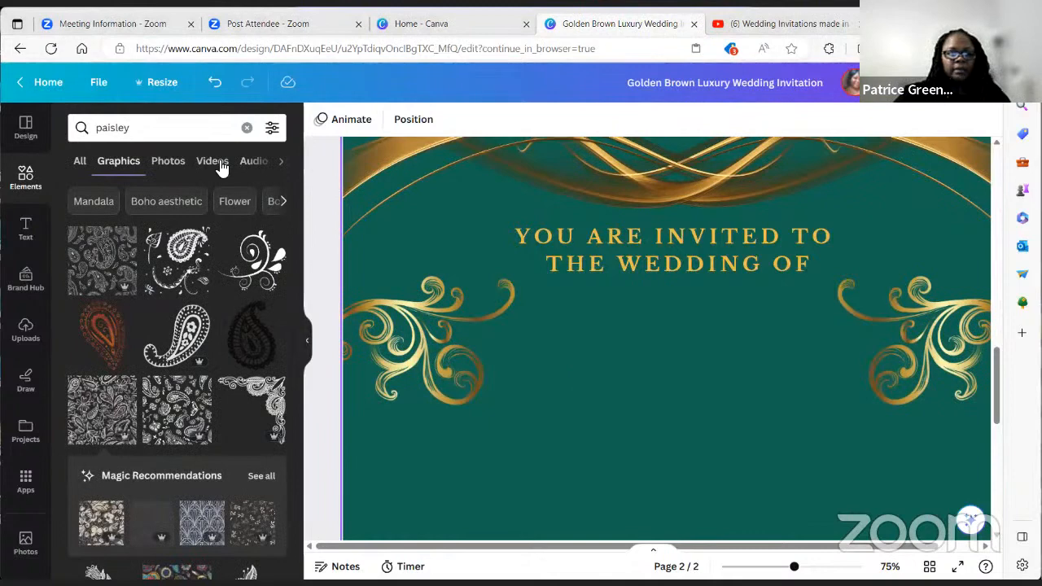
pyautogui.moveTo(144, 128); pyautogui.dragTo(78, 127)
pyautogui.press('BackSpace')
pyautogui.write('le')
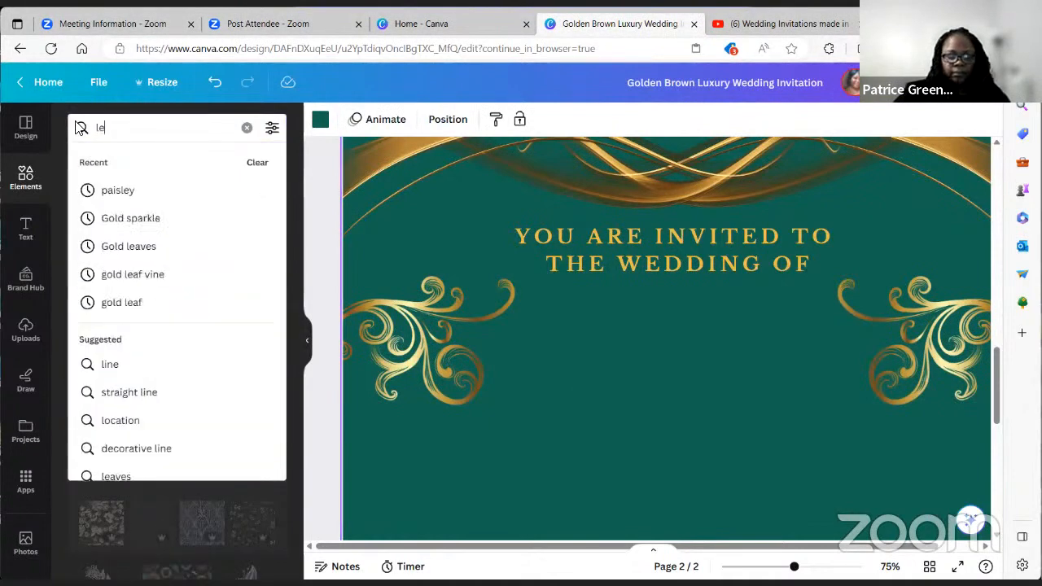
pyautogui.write('ave')
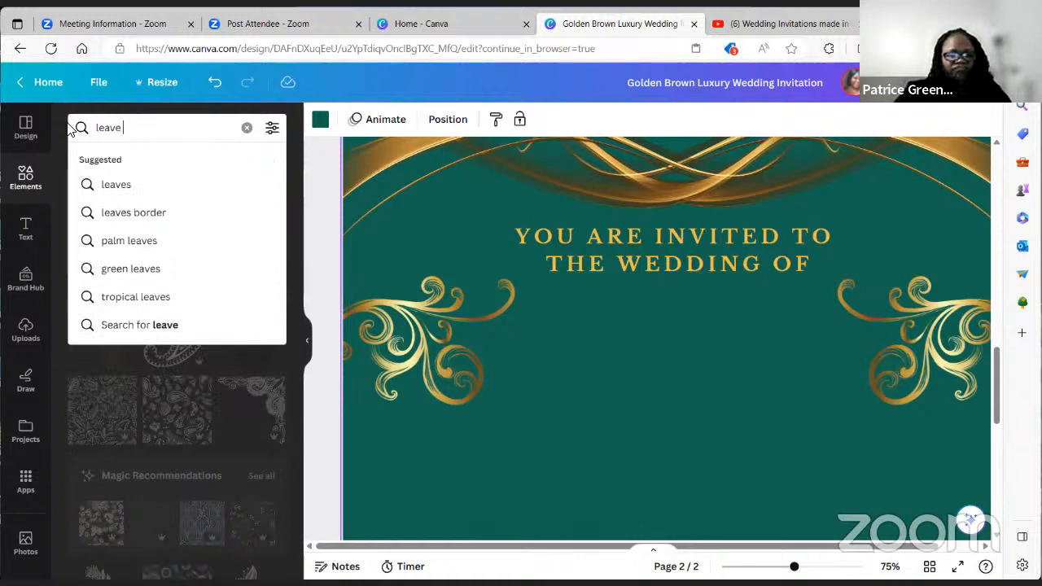
pyautogui.write(' logo')
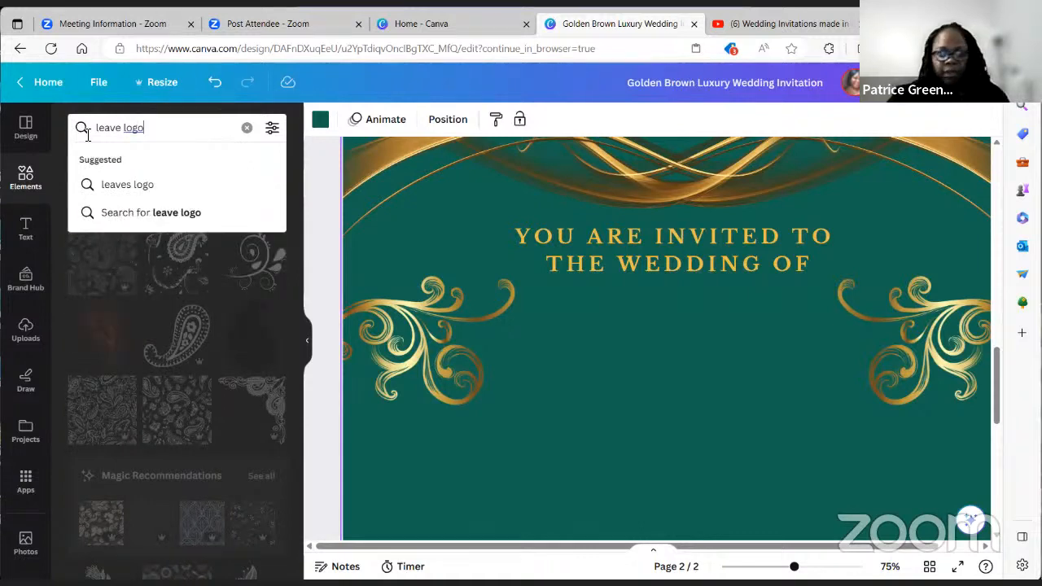
pyautogui.press('Return')
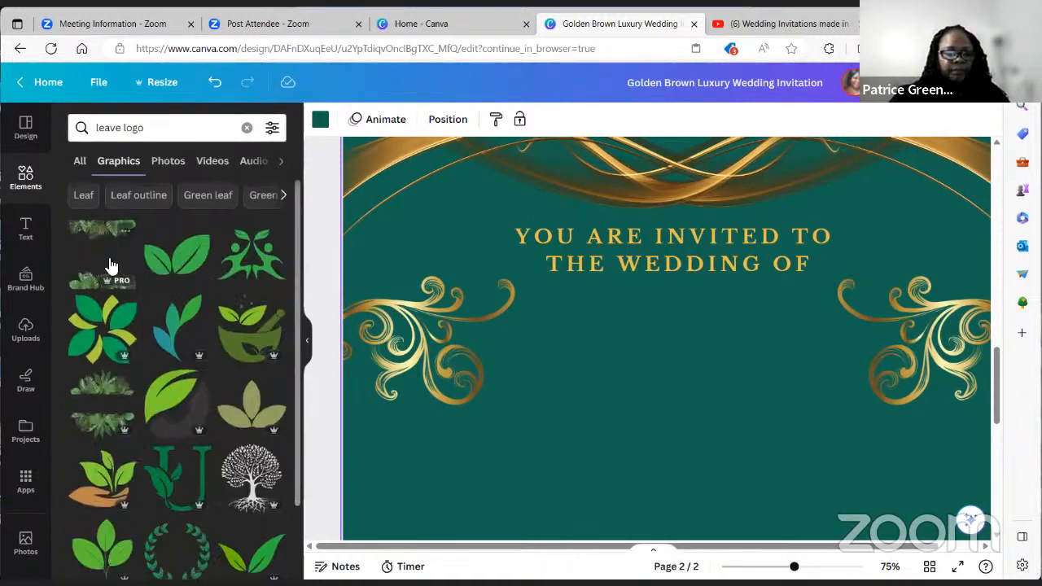
# Step: Change the search to 'gold leaf logo' and add the gold lotus graphic to page 2
pyautogui.scroll(-1, 112, 266)
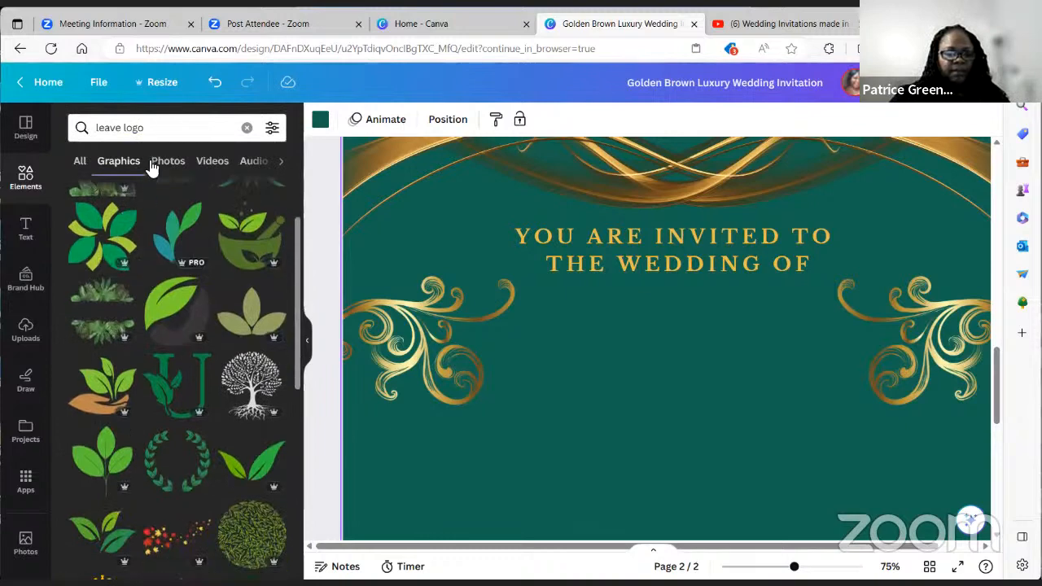
pyautogui.doubleClick(107, 131)
pyautogui.press('BackSpace')
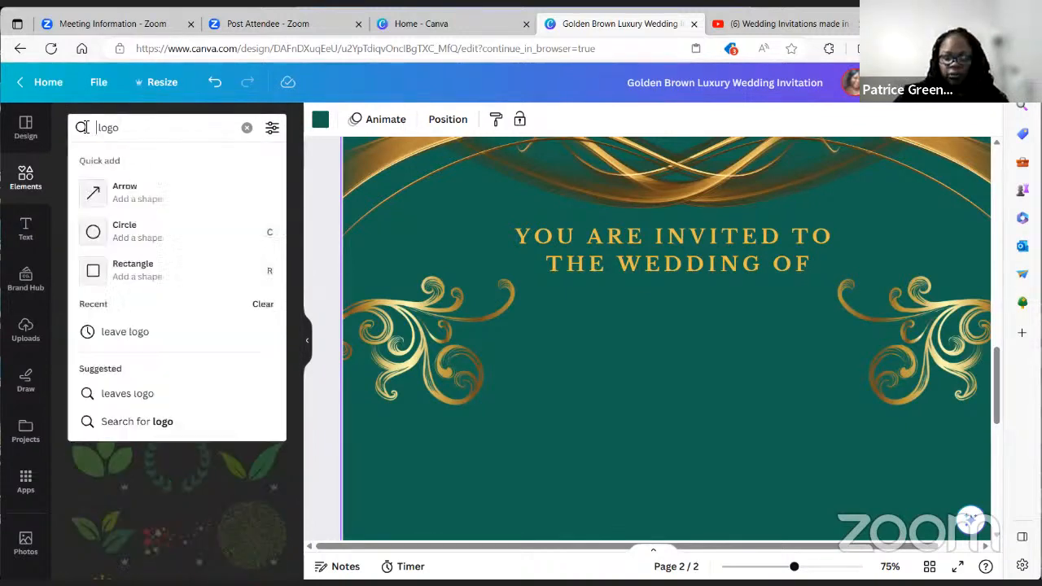
pyautogui.write('jgold')
pyautogui.press('BackSpace')
pyautogui.press('BackSpace')
pyautogui.press('BackSpace')
pyautogui.press('BackSpace')
pyautogui.press('BackSpace')
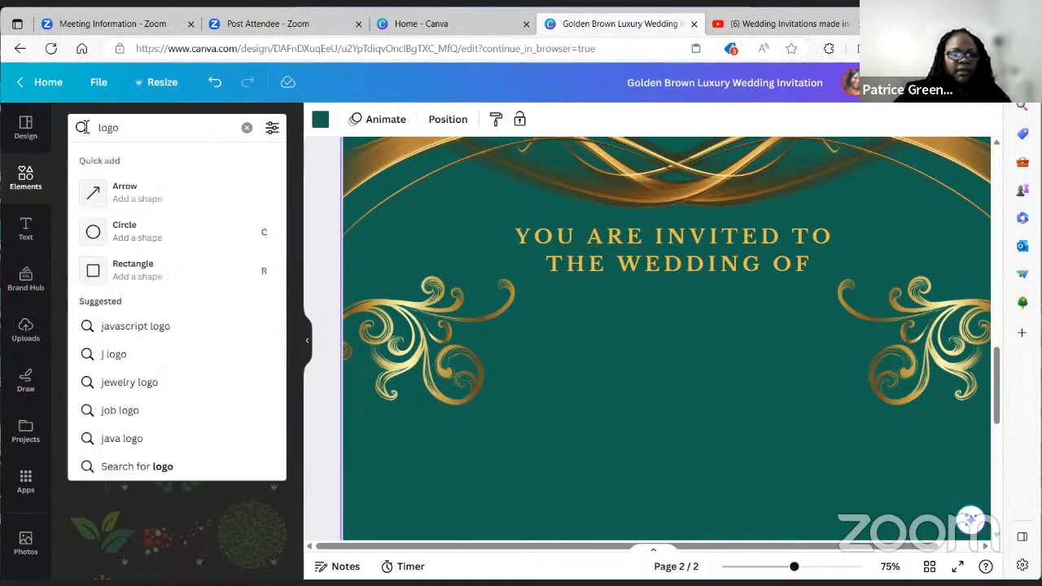
pyautogui.write('gold leaf')
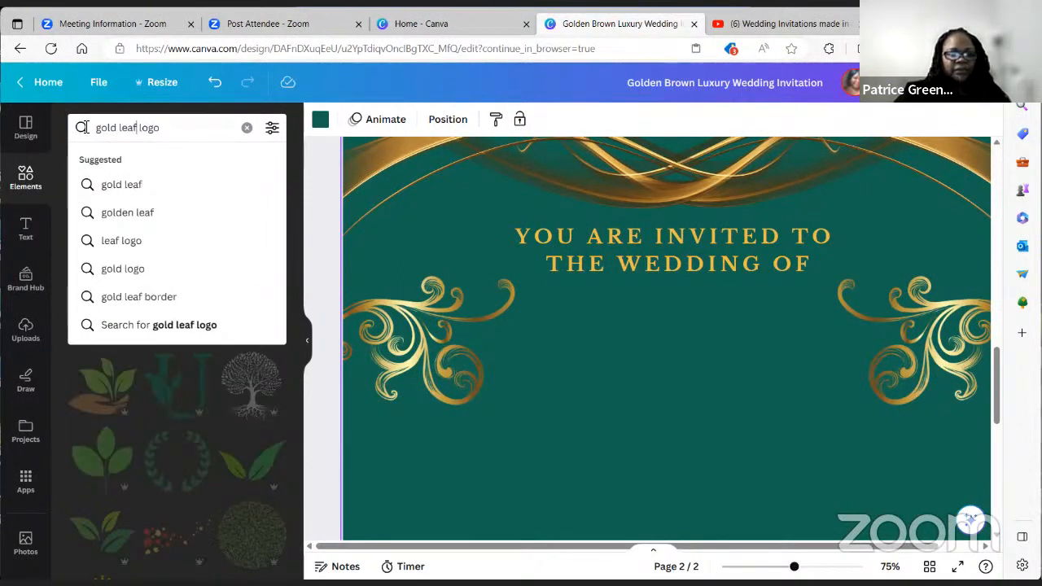
pyautogui.press('Return')
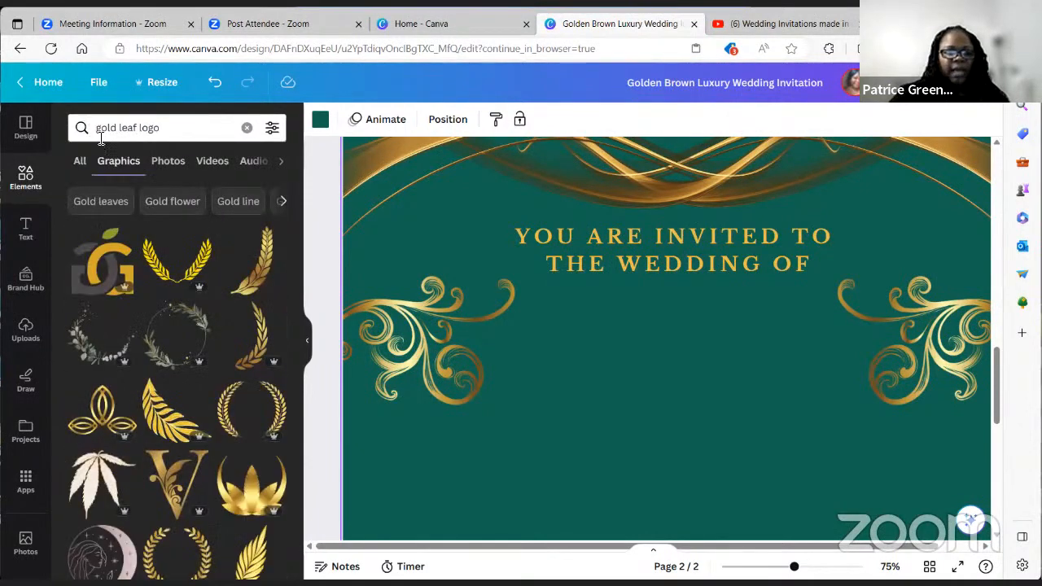
pyautogui.scroll(-2, 179, 325)
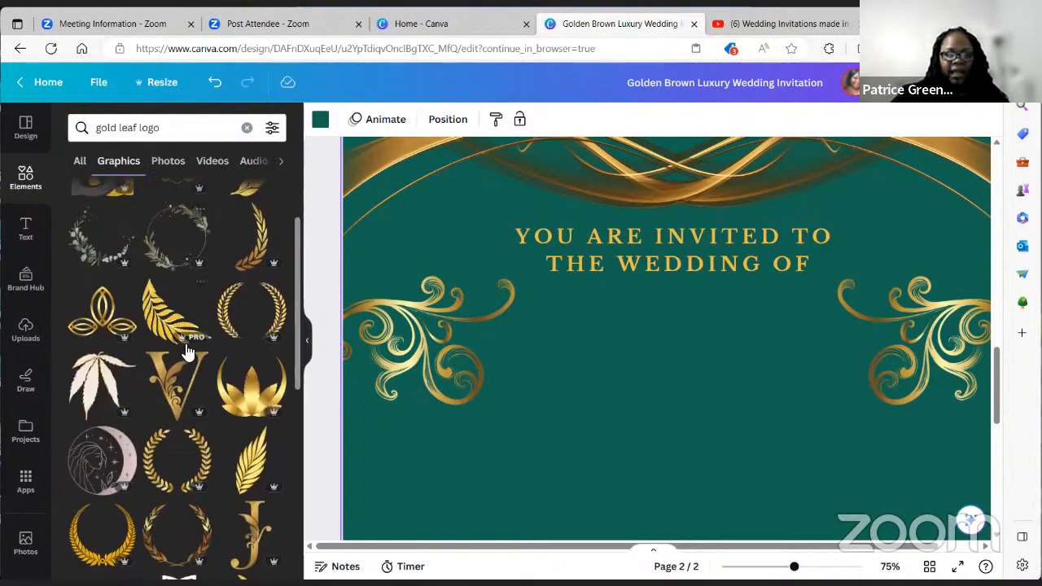
pyautogui.click(227, 394)
# Step: Resize the gold lotus smaller and move it up toward the page centre
pyautogui.scroll(-5, 534, 362)
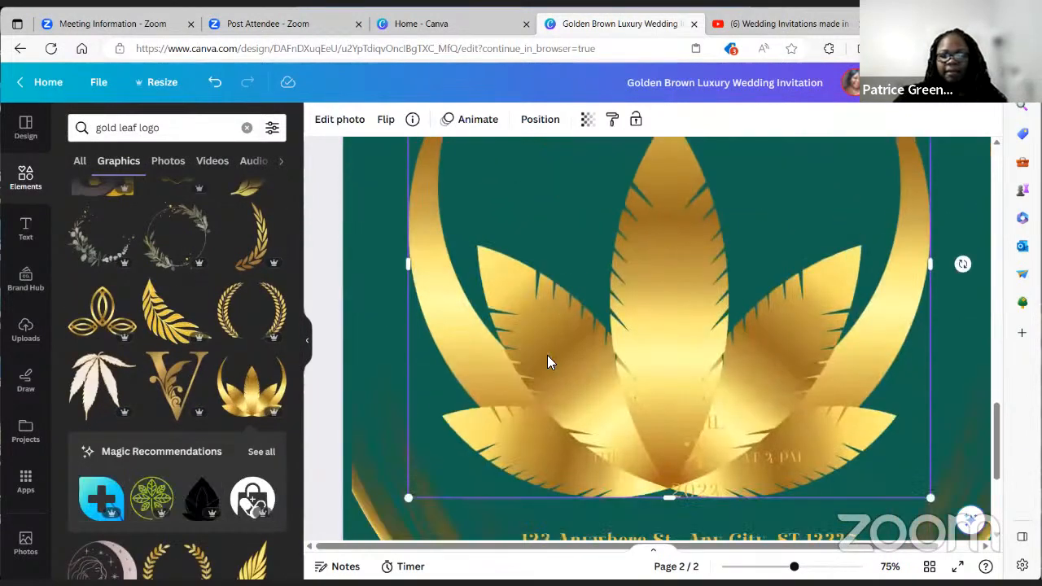
pyautogui.scroll(-3, 651, 272)
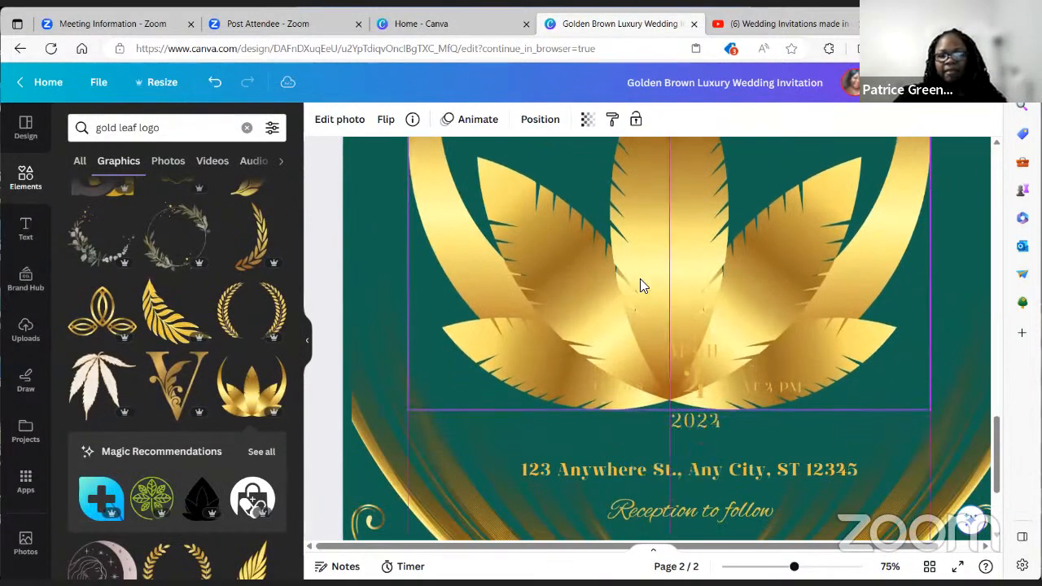
pyautogui.scroll(5, 667, 281)
pyautogui.scroll(5, 838, 294)
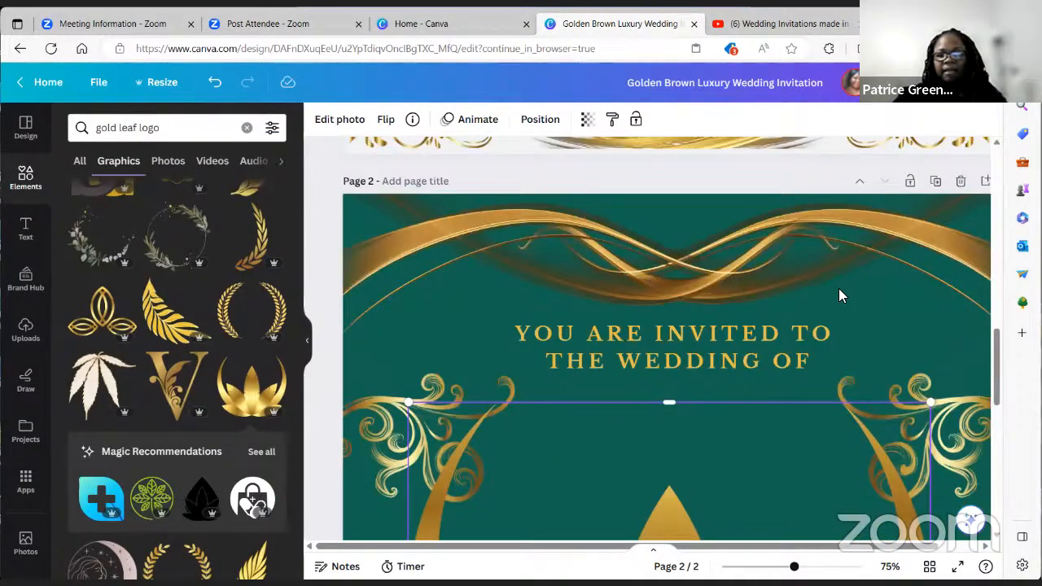
pyautogui.scroll(-2, 619, 358)
pyautogui.moveTo(415, 305); pyautogui.dragTo(680, 491)
pyautogui.scroll(-3, 837, 422)
pyautogui.moveTo(834, 422); pyautogui.dragTo(699, 324)
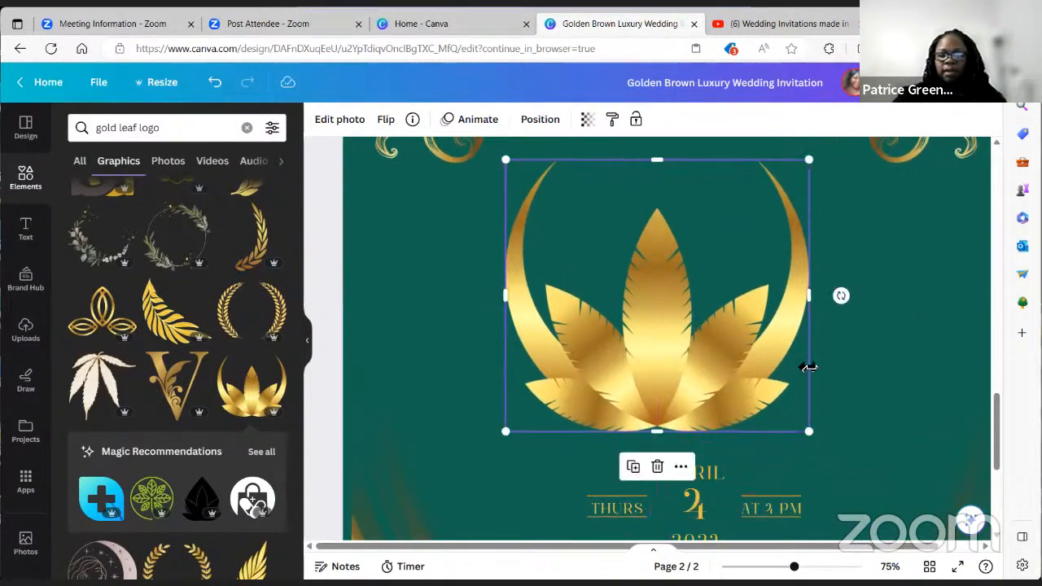
pyautogui.scroll(3, 807, 366)
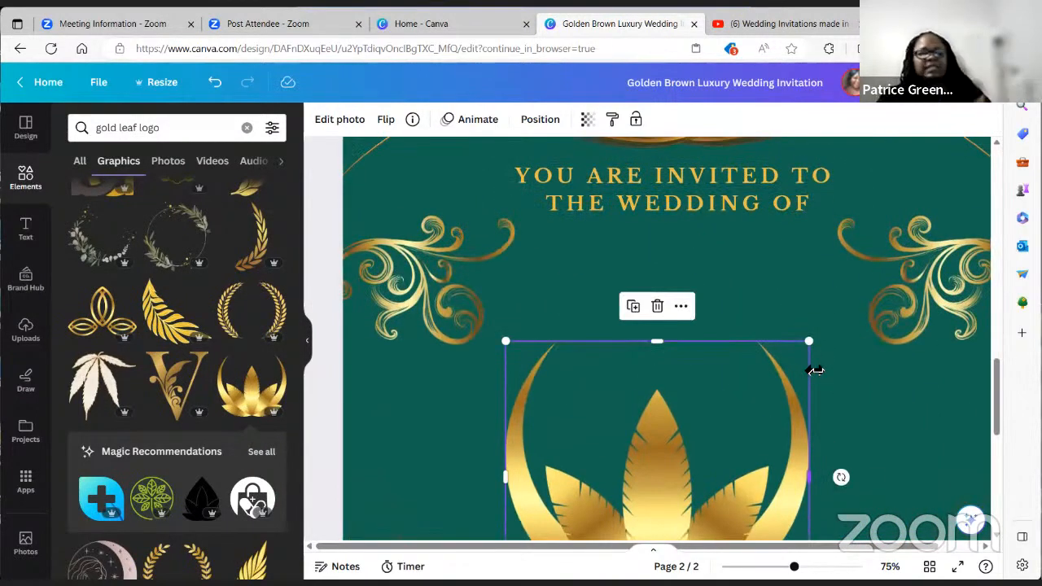
# Step: Browse the gold leaf graphics search results, then delete the gold lotus from page 2
pyautogui.click(188, 132)
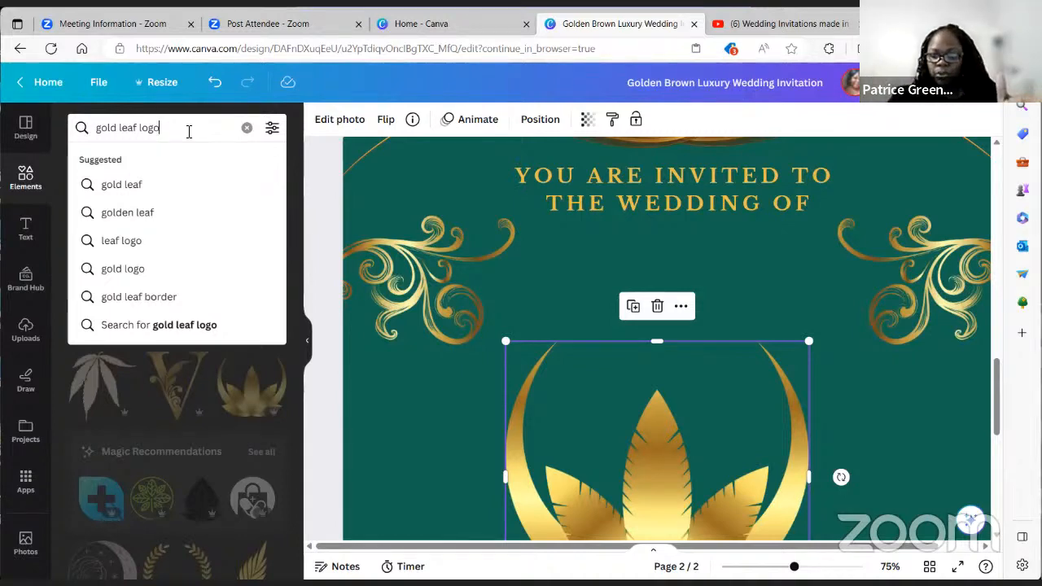
pyautogui.scroll(-5, 620, 233)
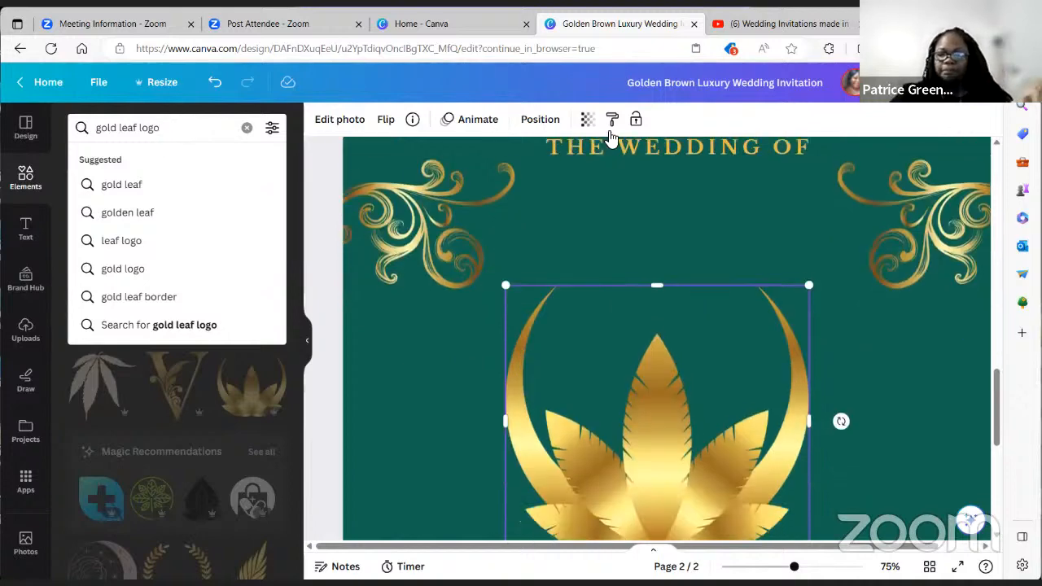
pyautogui.scroll(-1, 651, 319)
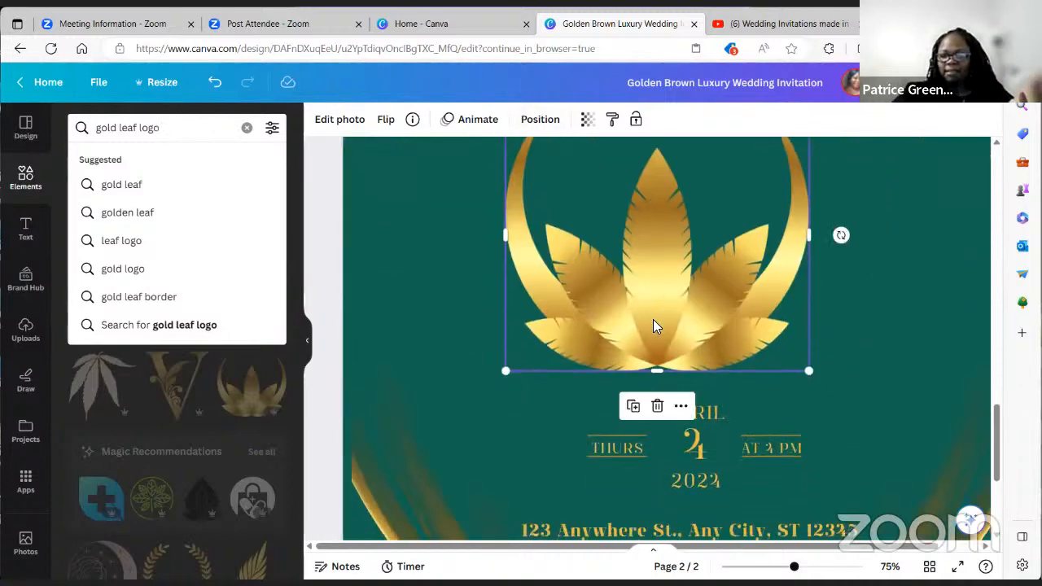
pyautogui.scroll(3, 653, 319)
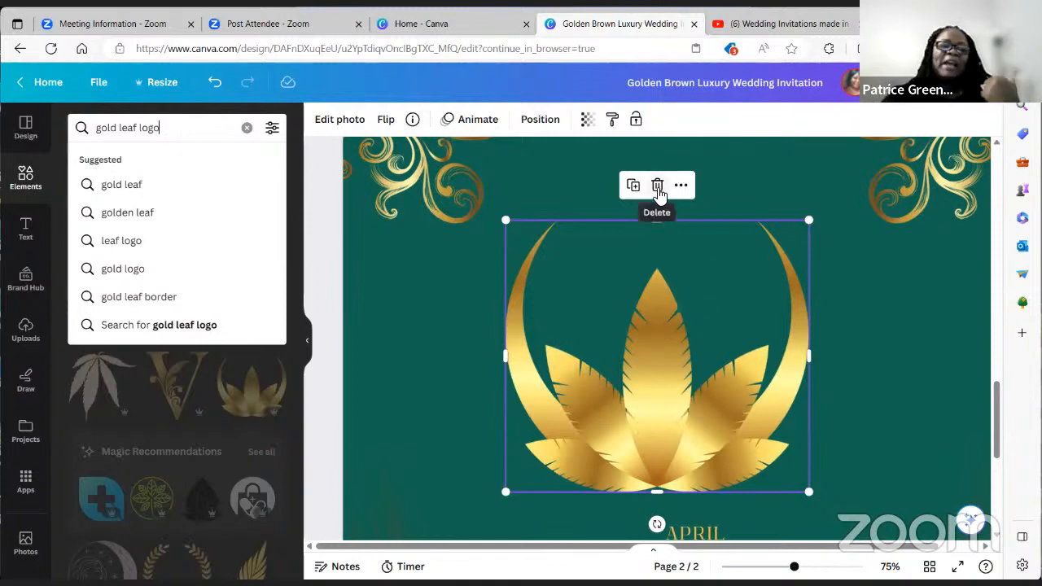
pyautogui.click(658, 189)
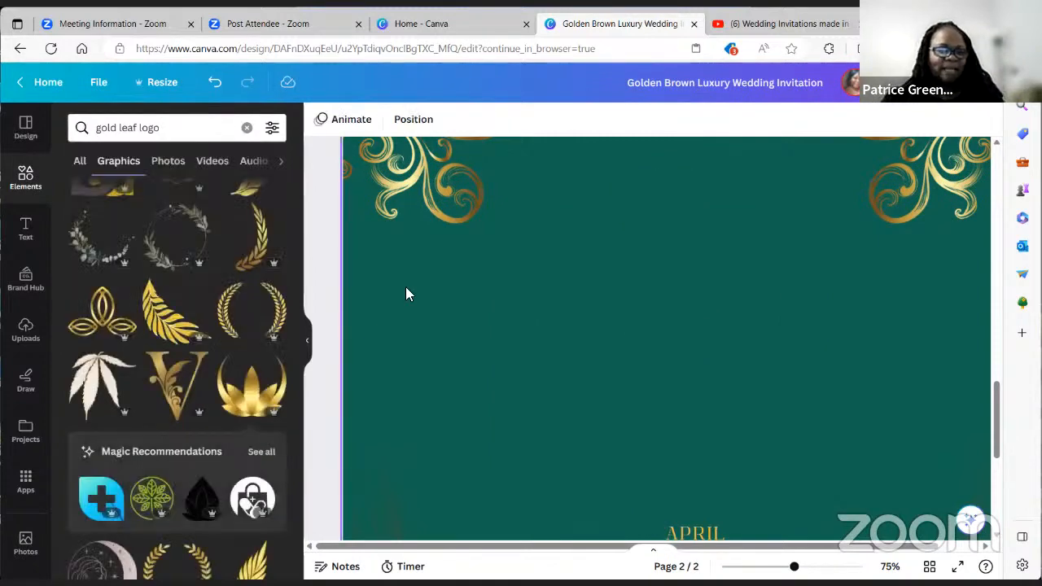
# Step: Scroll through the gold leaf graphics without adding any, then switch to the Text panel
pyautogui.scroll(-2, 283, 355)
pyautogui.scroll(-1, 288, 373)
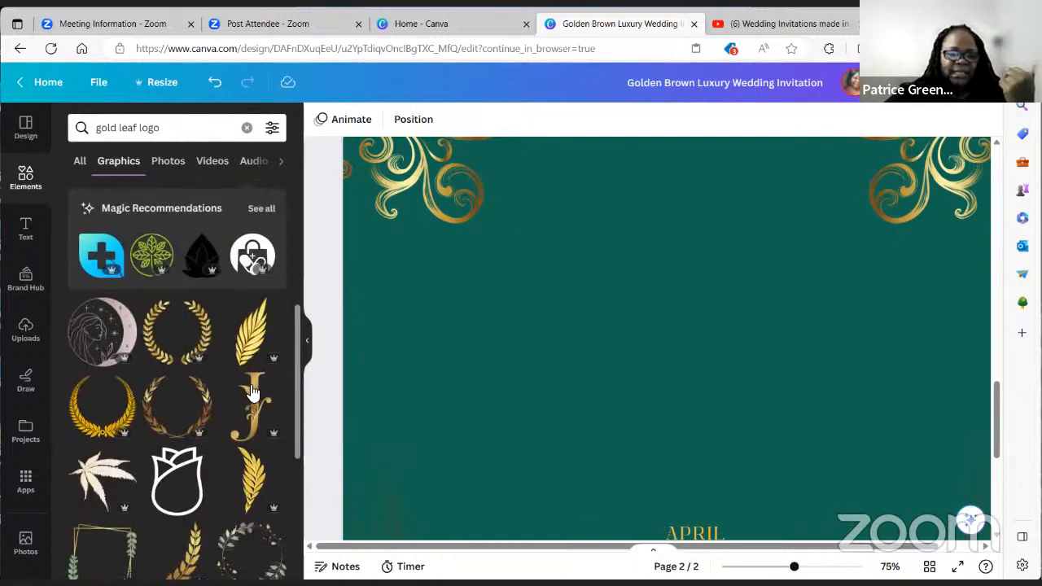
pyautogui.scroll(-3, 139, 391)
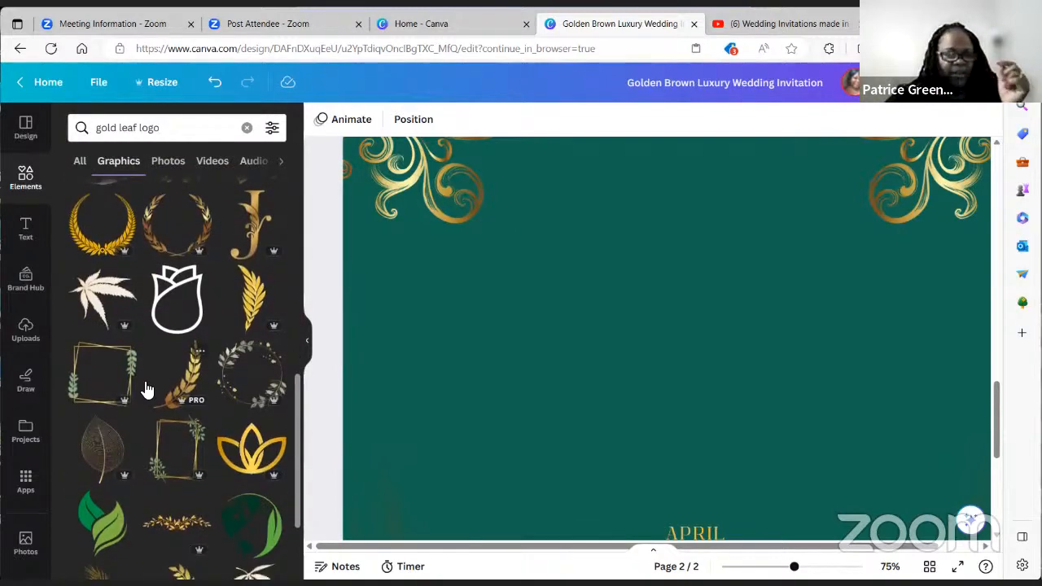
pyautogui.scroll(-1, 146, 389)
pyautogui.scroll(-6, 146, 390)
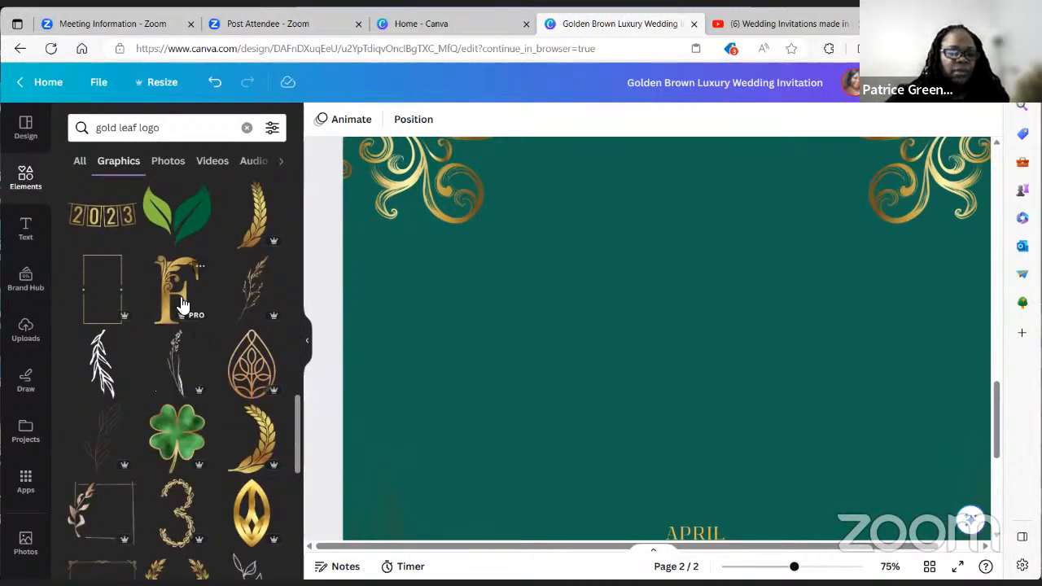
pyautogui.scroll(-5, 177, 299)
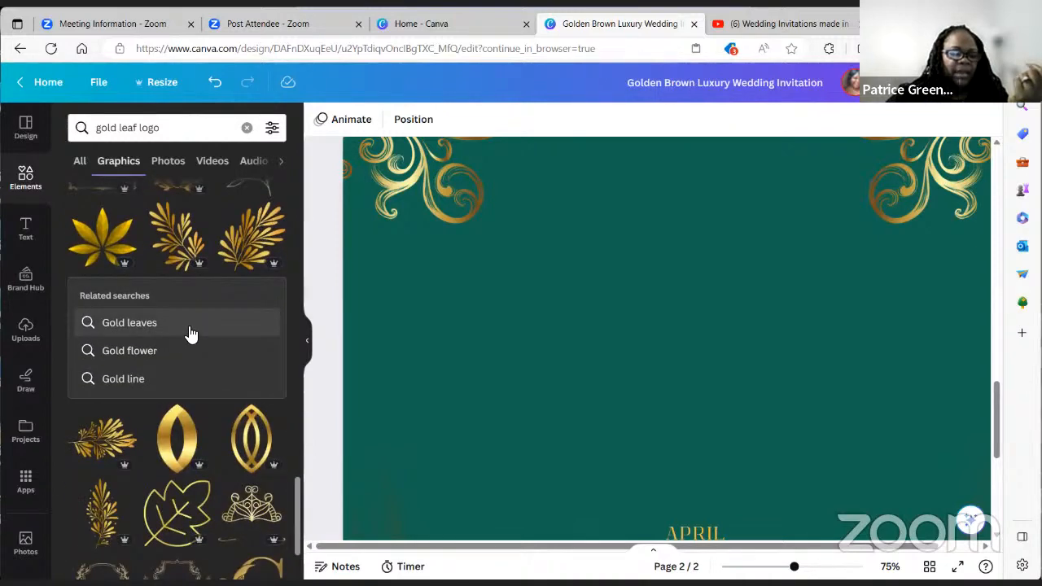
pyautogui.scroll(4, 190, 326)
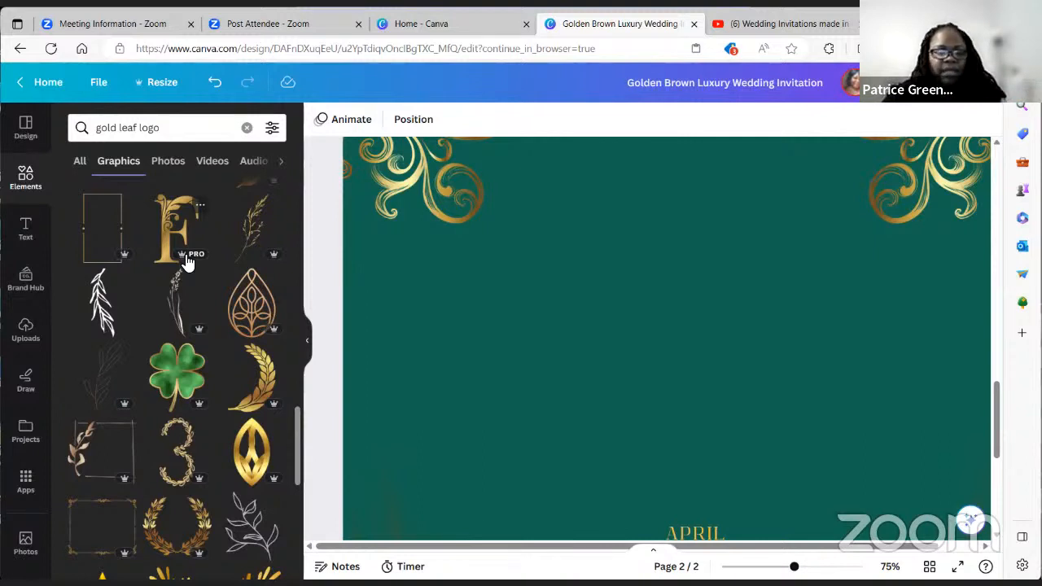
pyautogui.click(40, 237)
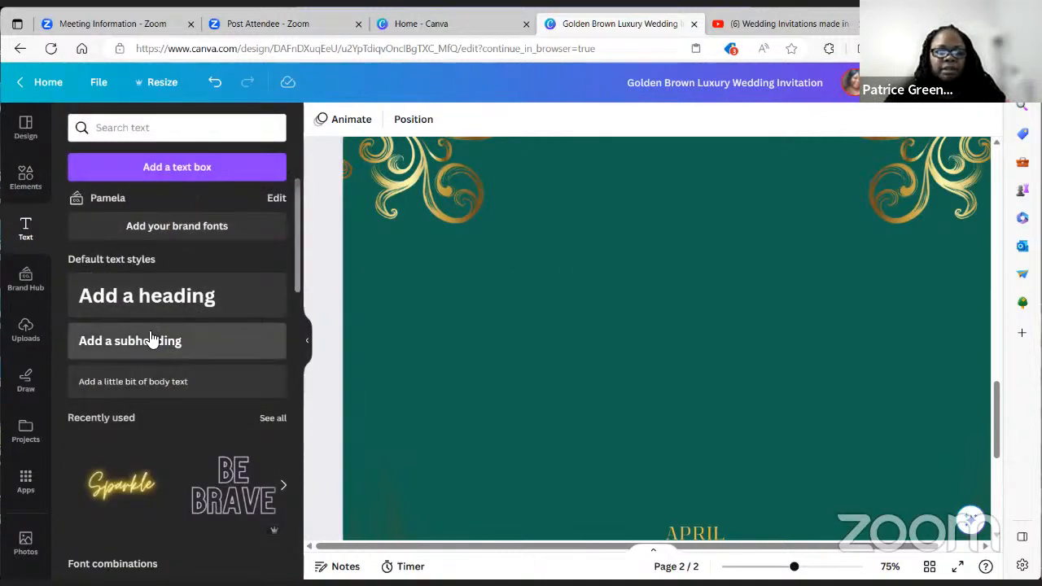
# Step: Add a subheading reading 'bit.ly/45profree', then briefly check Canva Home and return to the design
pyautogui.click(151, 341)
pyautogui.write('bi')
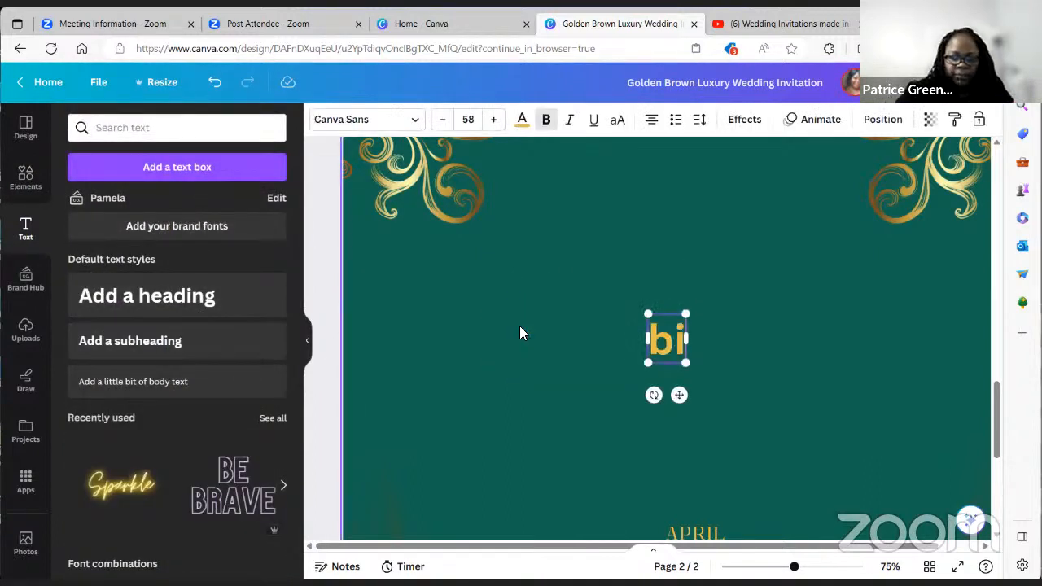
pyautogui.write('t.ly/')
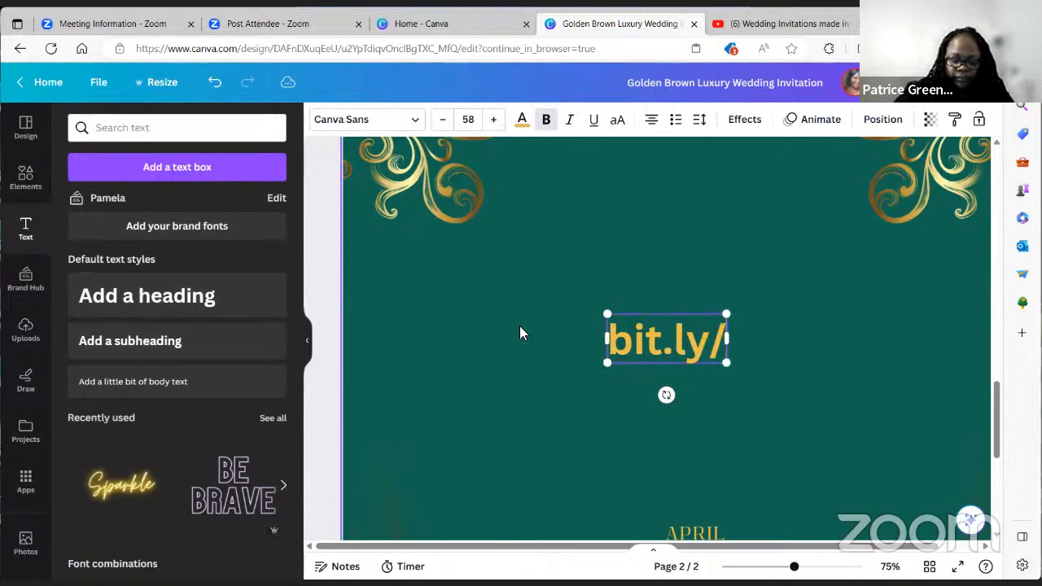
pyautogui.write('45')
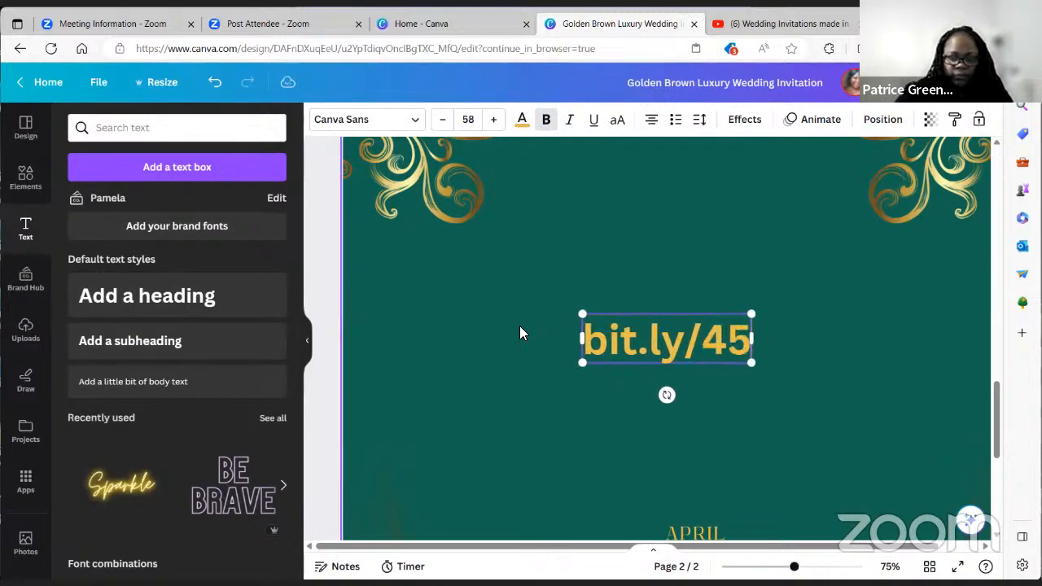
pyautogui.write('profree')
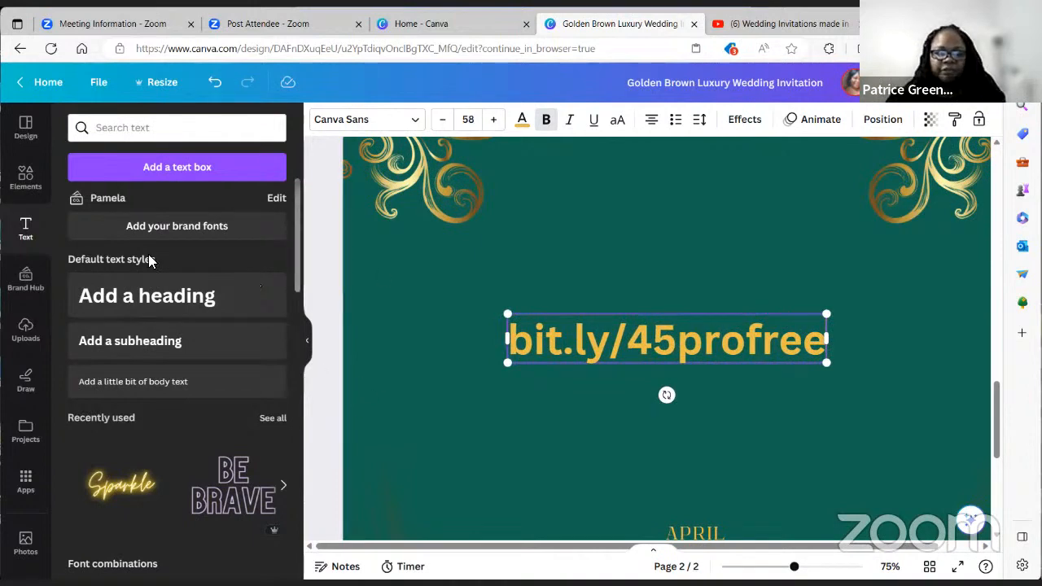
pyautogui.click(50, 184)
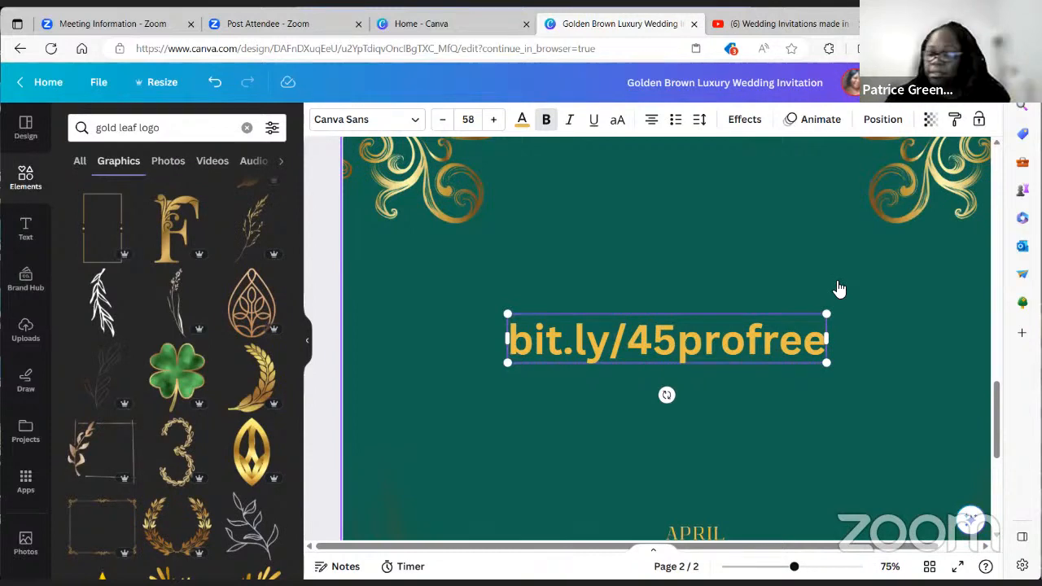
pyautogui.click(456, 25)
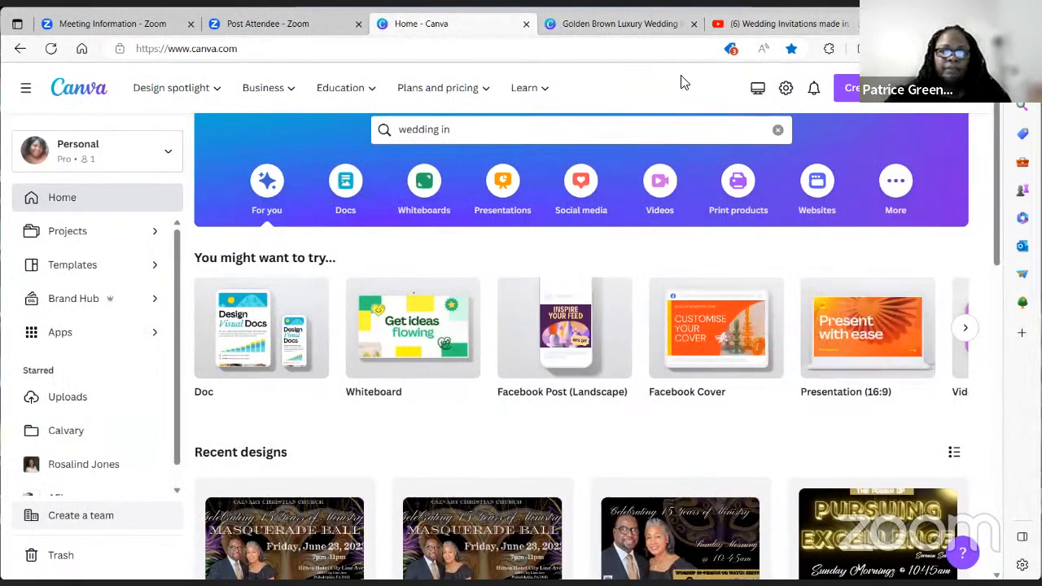
pyautogui.click(625, 24)
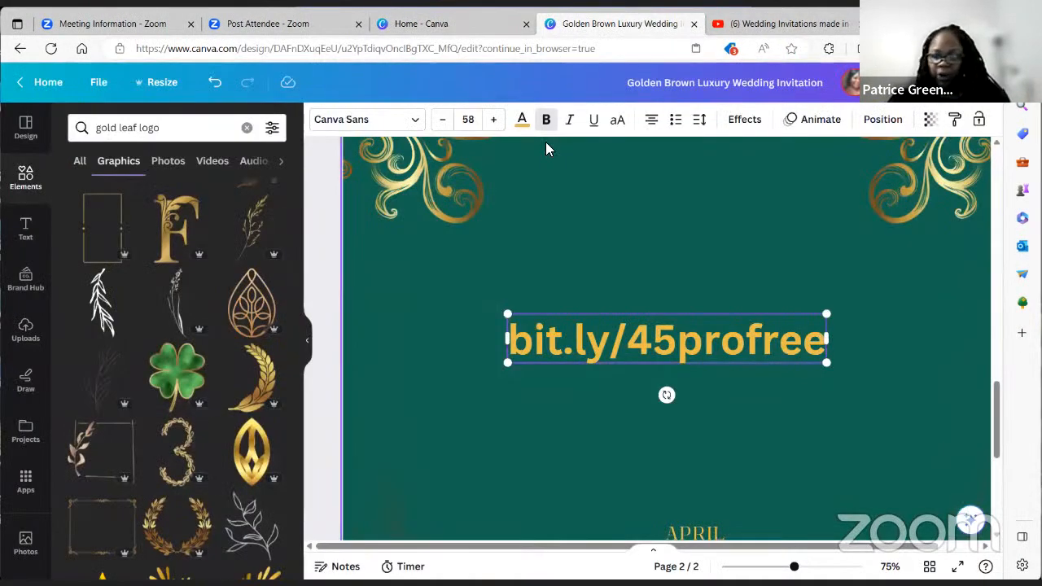
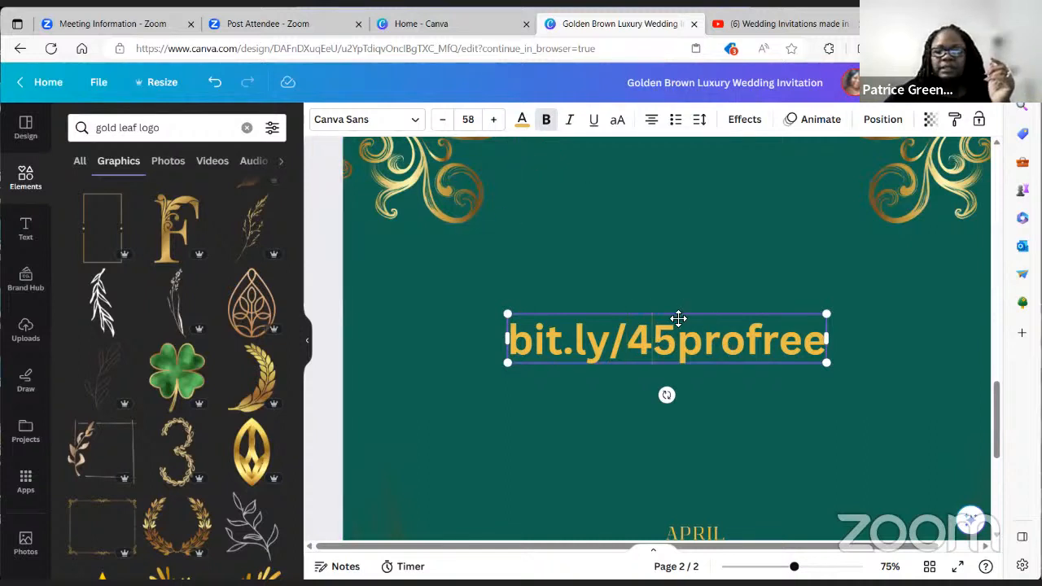
# Step: Delete the bit.ly/45profree text and show more elements by the gold floral F's creator
pyautogui.click(675, 289)
pyautogui.click(671, 358)
pyautogui.click(667, 280)
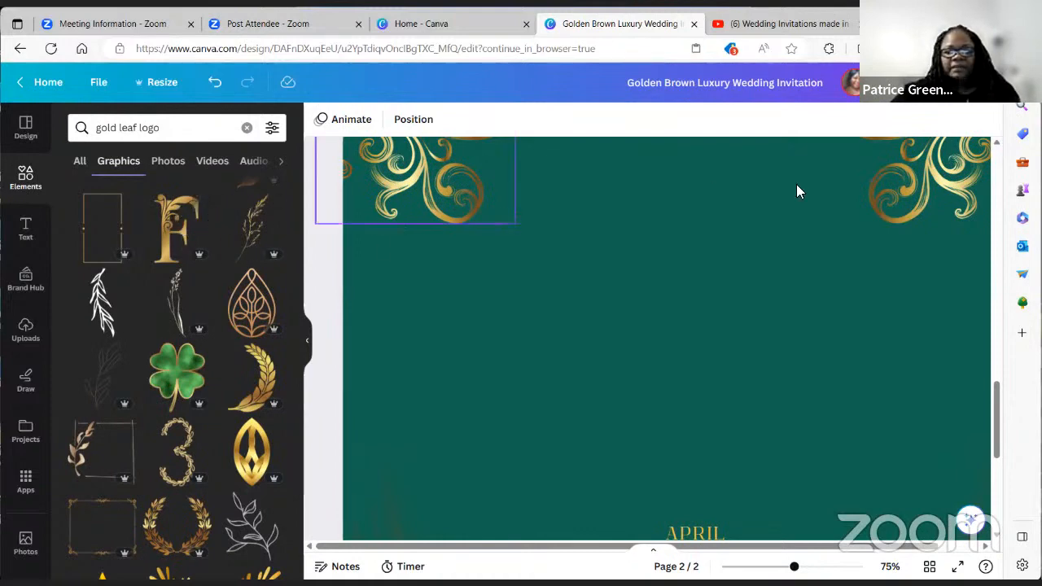
pyautogui.click(201, 207)
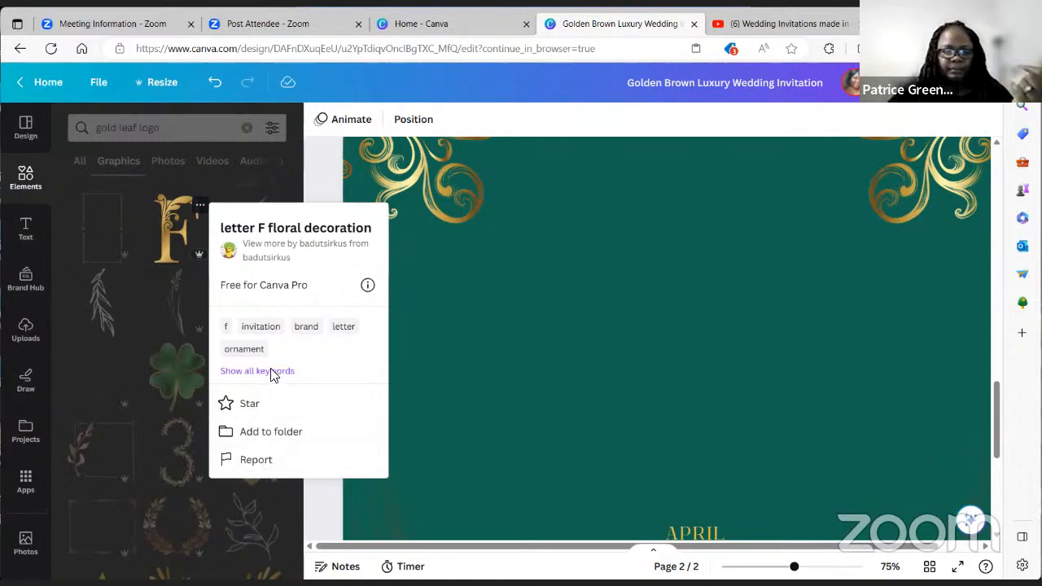
pyautogui.click(273, 259)
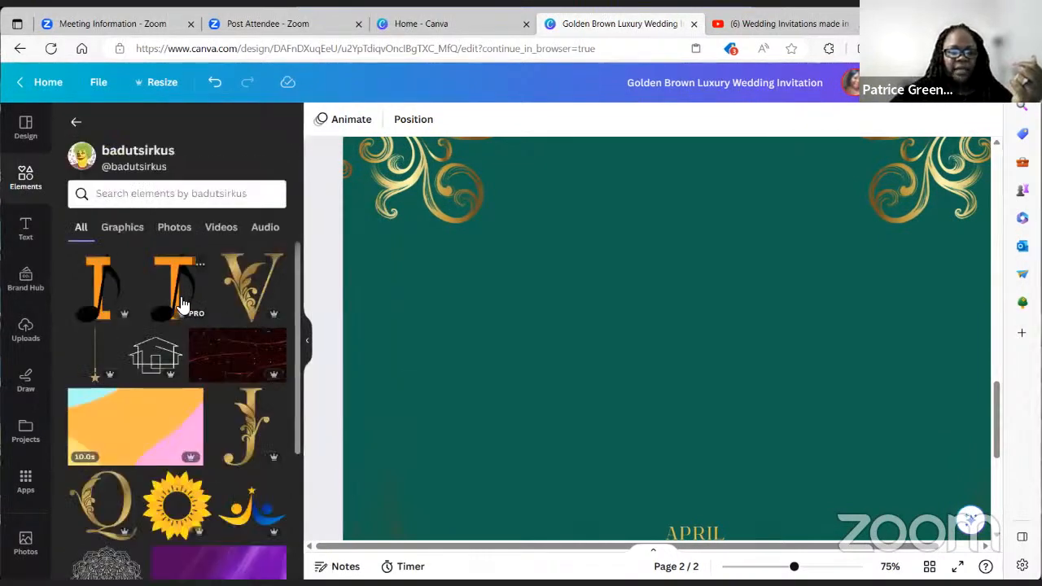
# Step: Add the creator's gold leafy S, shrink it to about 168×215 and place it upper centre
pyautogui.scroll(-2, 182, 305)
pyautogui.scroll(-5, 182, 306)
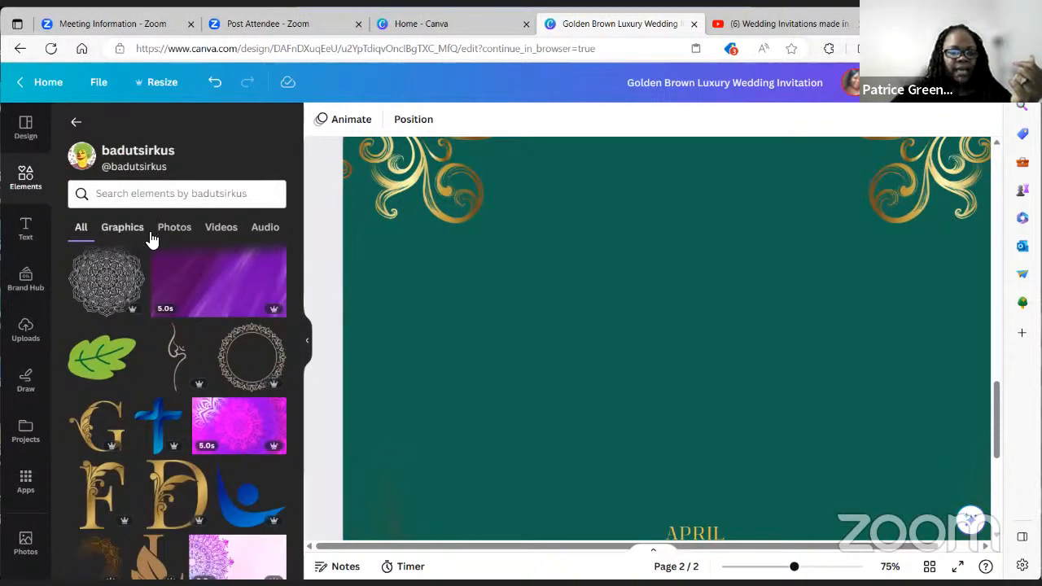
pyautogui.click(148, 193)
pyautogui.write('s')
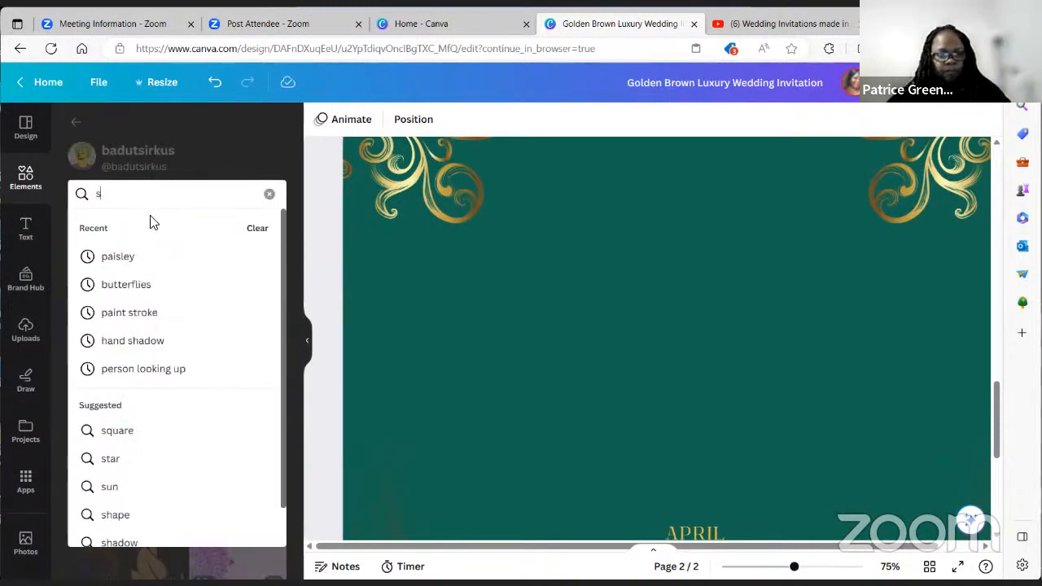
pyautogui.press('Return')
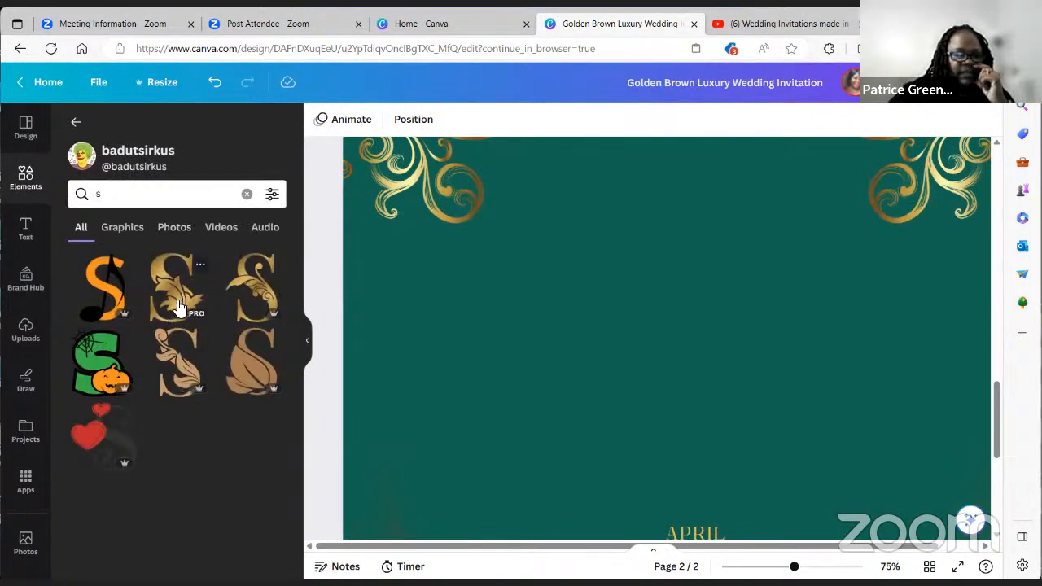
pyautogui.click(177, 308)
pyautogui.moveTo(611, 396); pyautogui.dragTo(573, 318)
pyautogui.moveTo(770, 150); pyautogui.dragTo(608, 381)
pyautogui.moveTo(539, 416); pyautogui.dragTo(568, 290)
# Step: Search the creator's elements for the letter 'p'
pyautogui.click(147, 197)
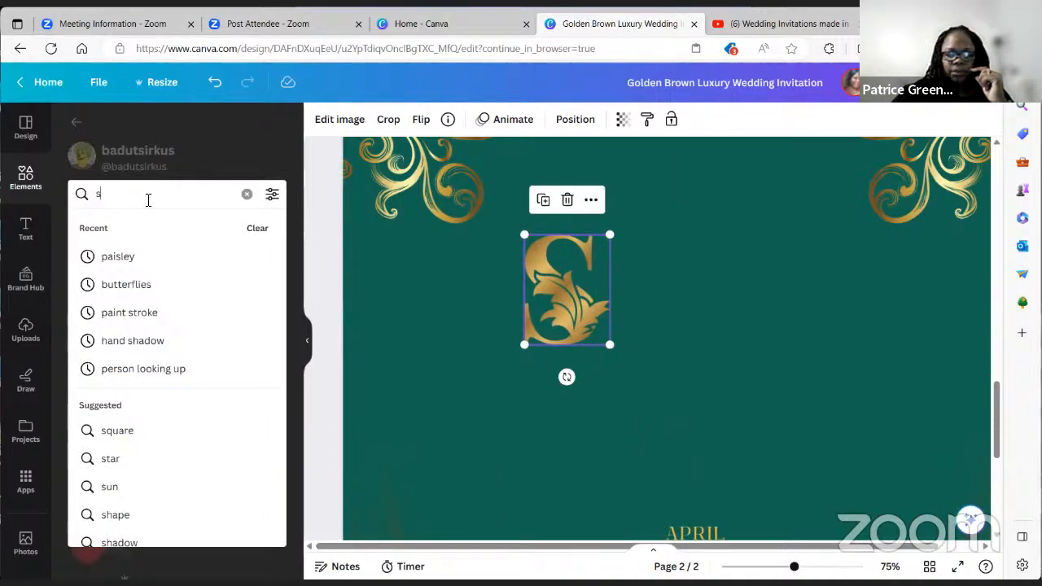
pyautogui.press('BackSpace')
pyautogui.write('p')
pyautogui.press('Return')
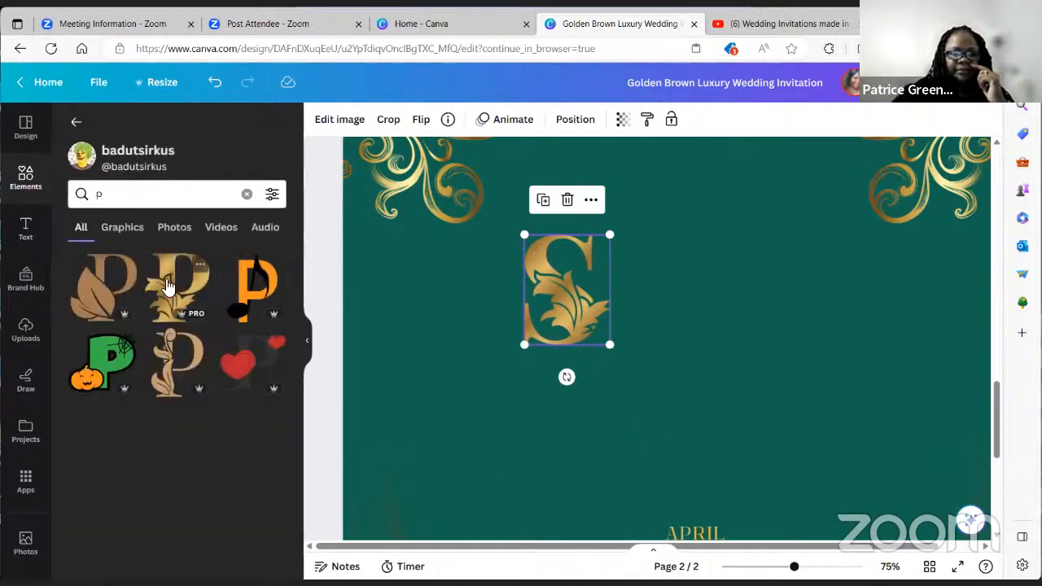
# Step: Add the gold leafy P, shrink it, stack it above the S, and enlarge the S
pyautogui.click(172, 286)
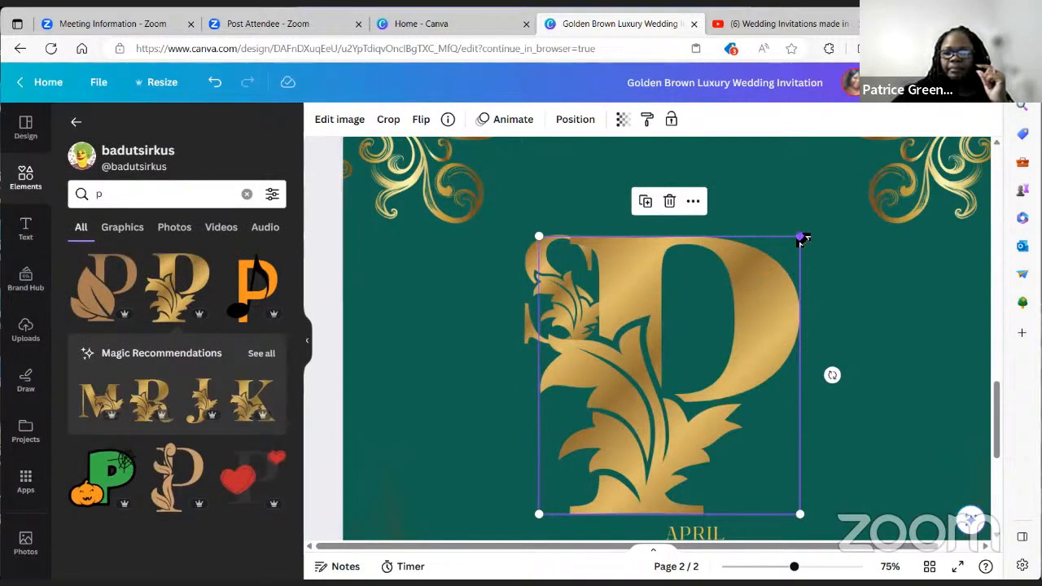
pyautogui.moveTo(800, 236); pyautogui.dragTo(672, 395)
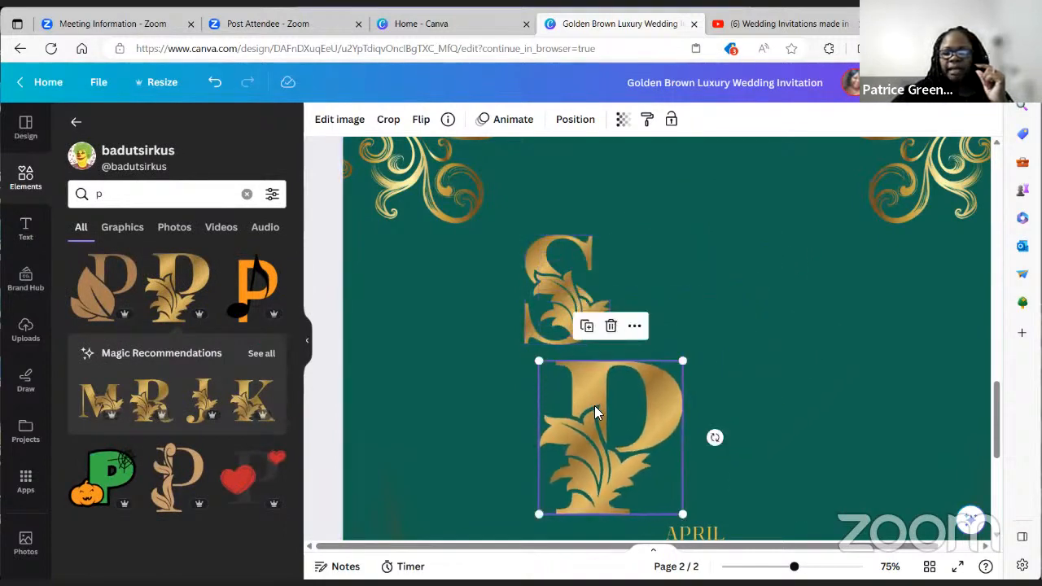
pyautogui.moveTo(593, 414); pyautogui.dragTo(621, 212)
pyautogui.moveTo(544, 295); pyautogui.dragTo(584, 402)
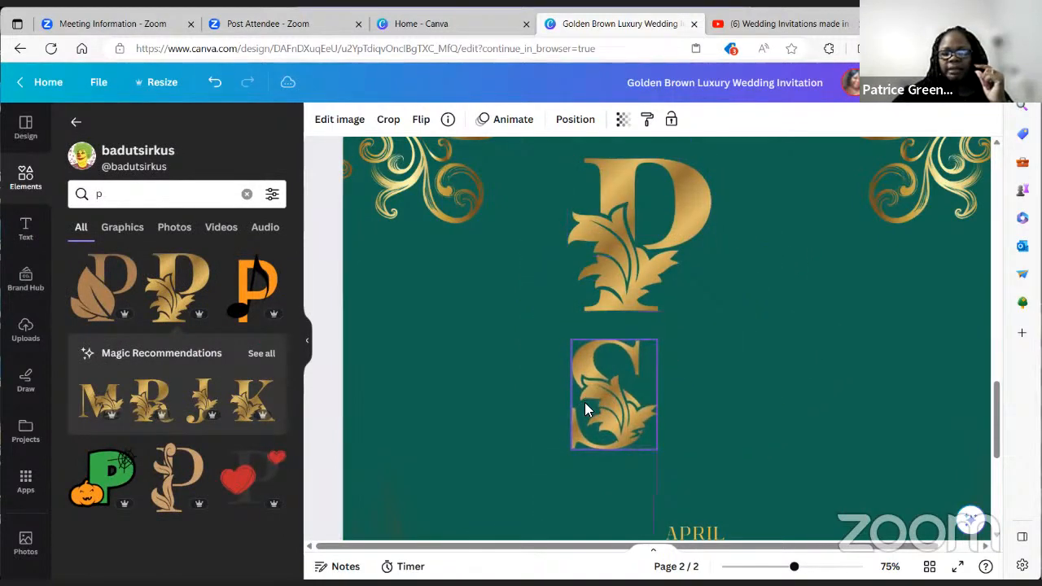
pyautogui.moveTo(596, 241); pyautogui.dragTo(534, 306)
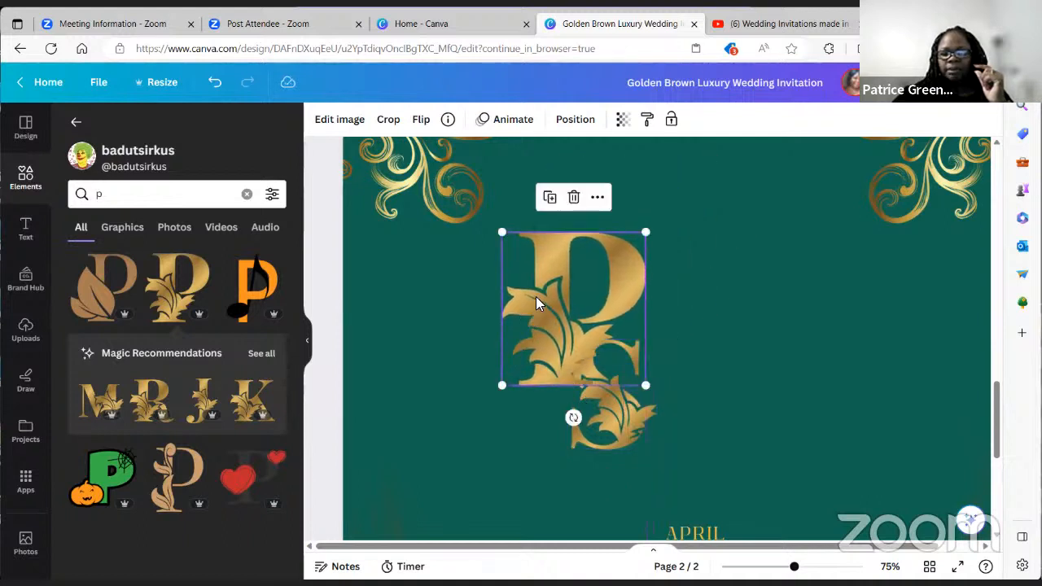
pyautogui.click(622, 415)
pyautogui.moveTo(649, 444); pyautogui.dragTo(624, 447)
# Step: Collapse the side panel and fine-tune the P and S positions into a snug monogram
pyautogui.scroll(-5, 640, 385)
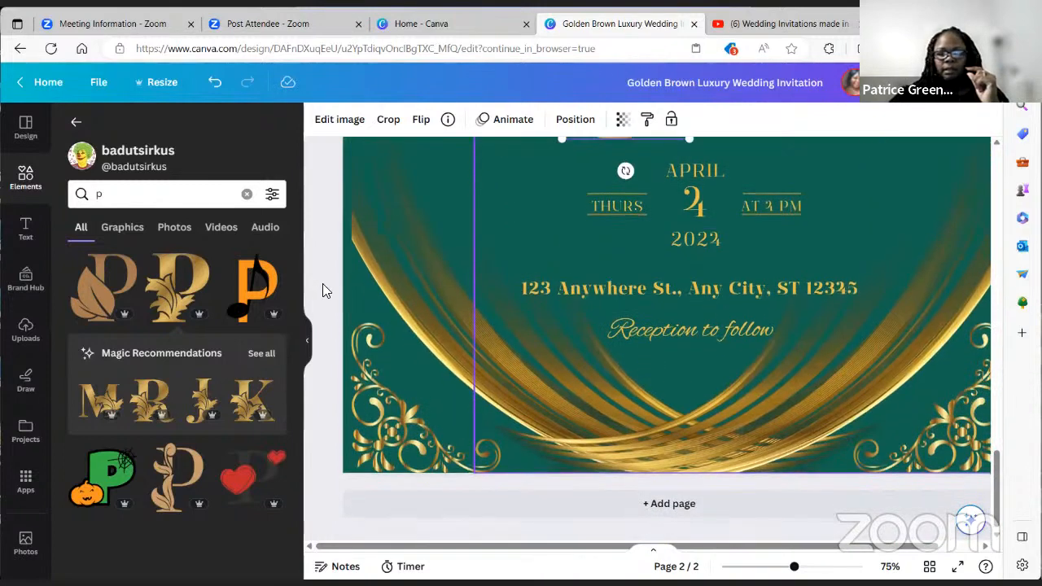
pyautogui.click(306, 340)
pyautogui.scroll(3, 521, 362)
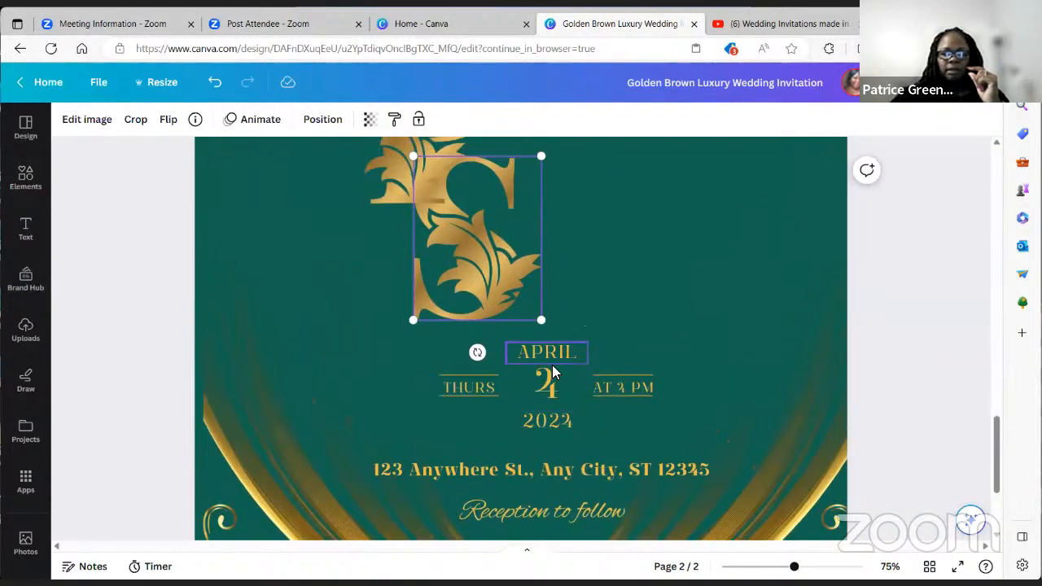
pyautogui.scroll(5, 552, 371)
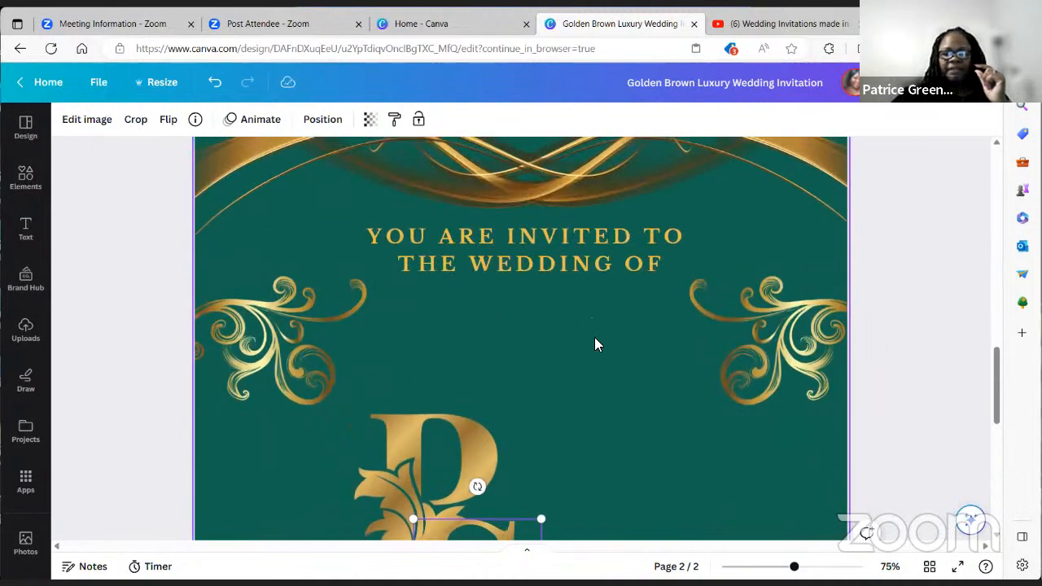
pyautogui.scroll(-2, 594, 337)
pyautogui.click(474, 262)
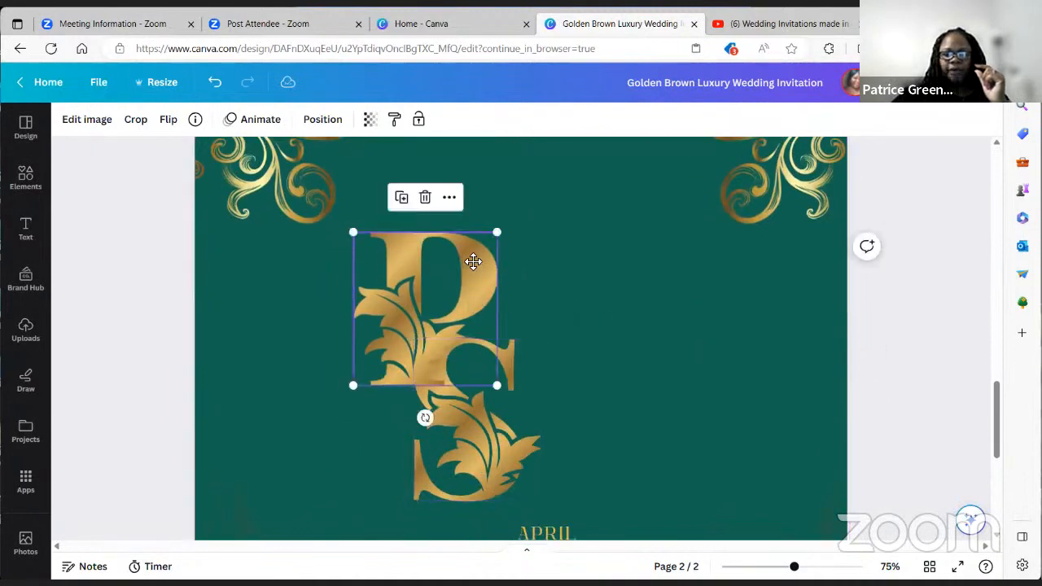
pyautogui.moveTo(473, 262); pyautogui.dragTo(495, 255)
pyautogui.click(512, 424)
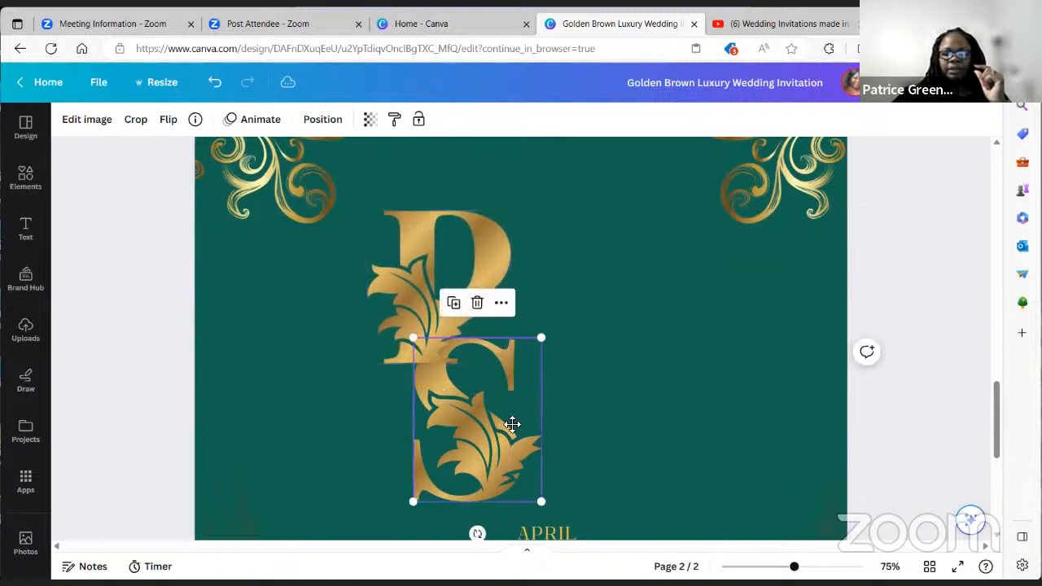
pyautogui.moveTo(512, 423); pyautogui.dragTo(518, 398)
pyautogui.click(472, 235)
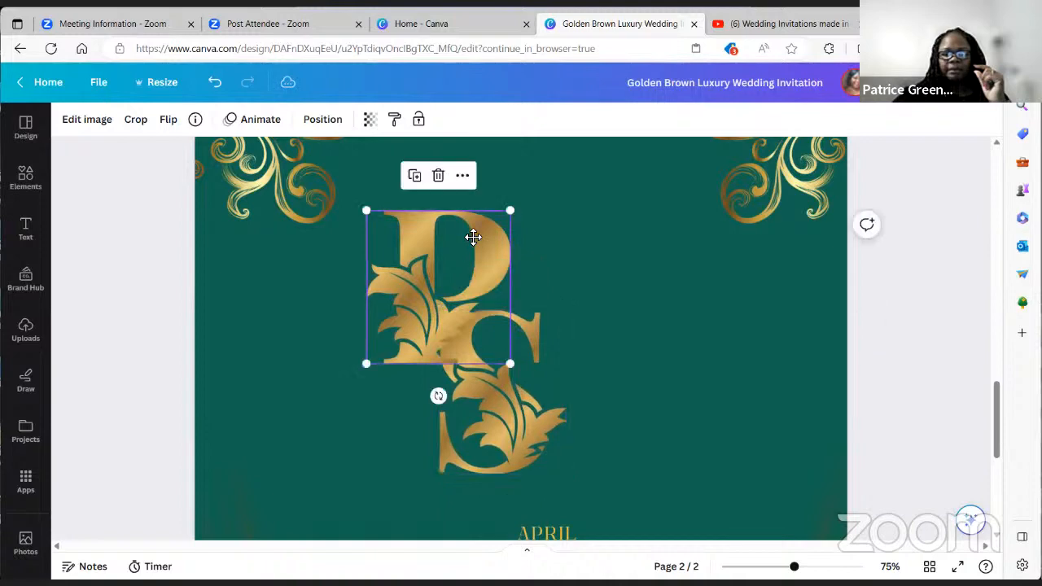
pyautogui.moveTo(472, 235); pyautogui.dragTo(479, 216)
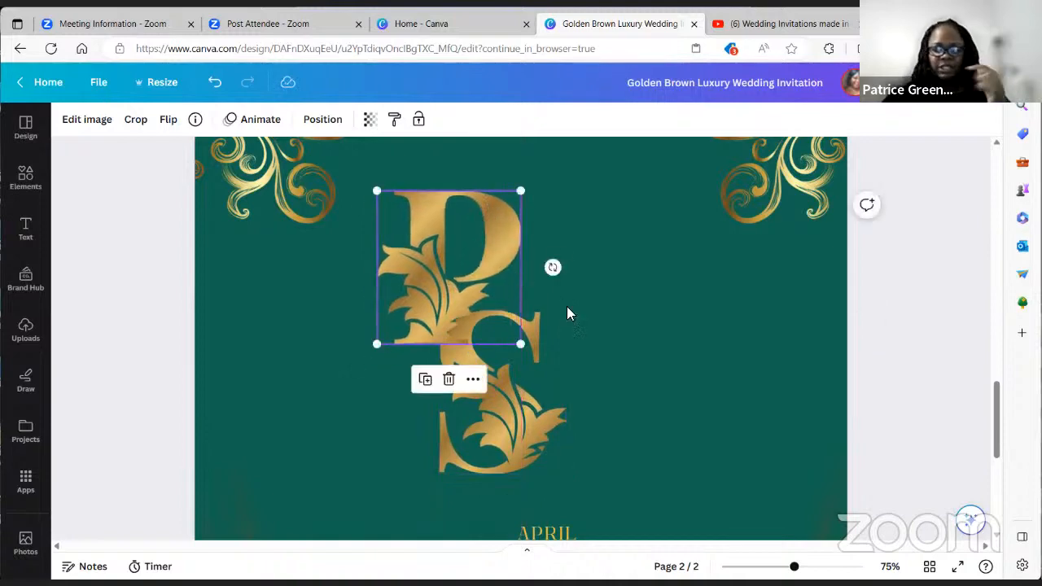
pyautogui.scroll(-1, 568, 311)
pyautogui.scroll(-5, 572, 326)
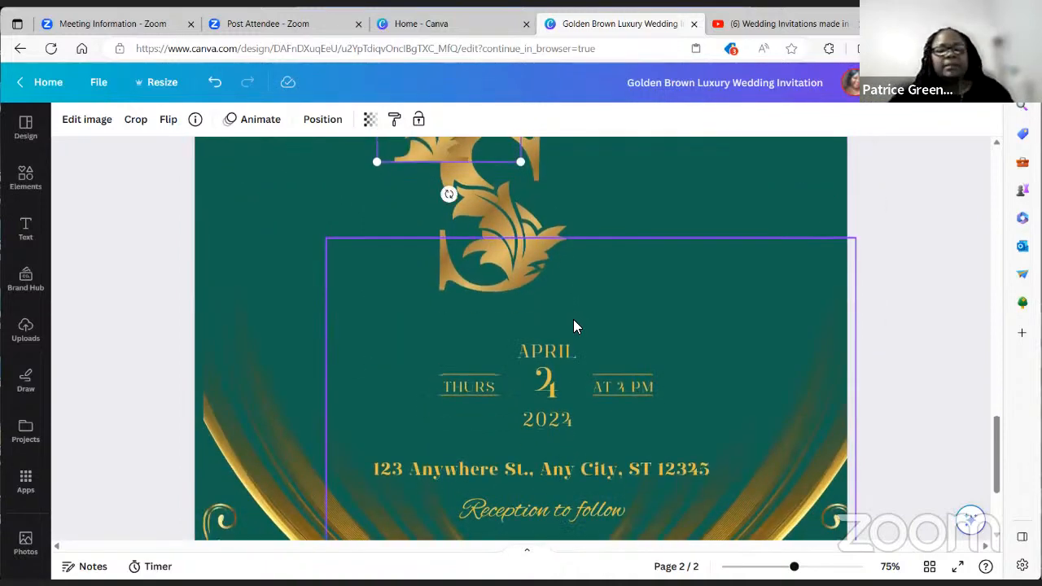
pyautogui.scroll(6, 711, 405)
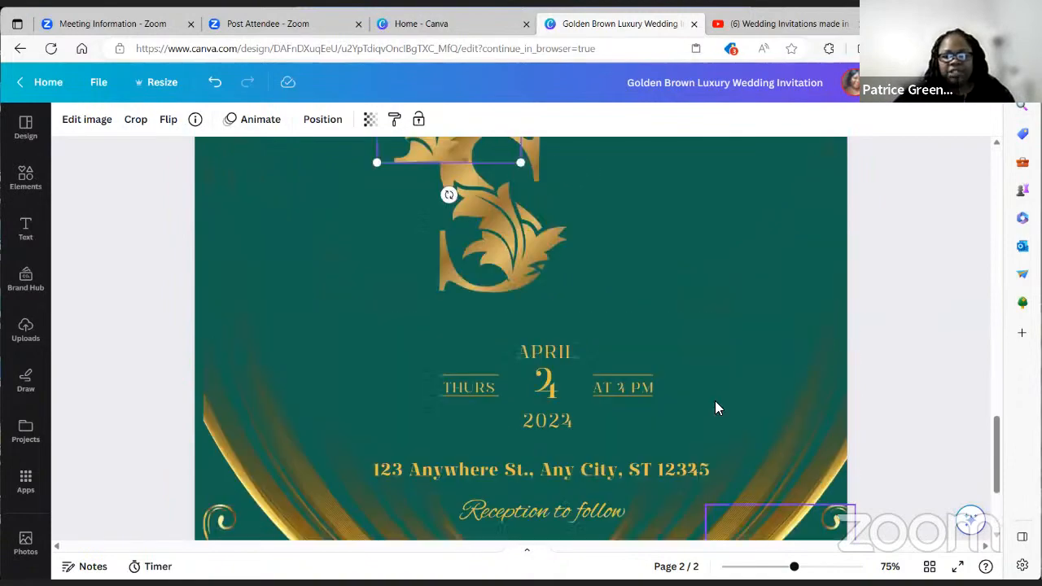
pyautogui.click(28, 233)
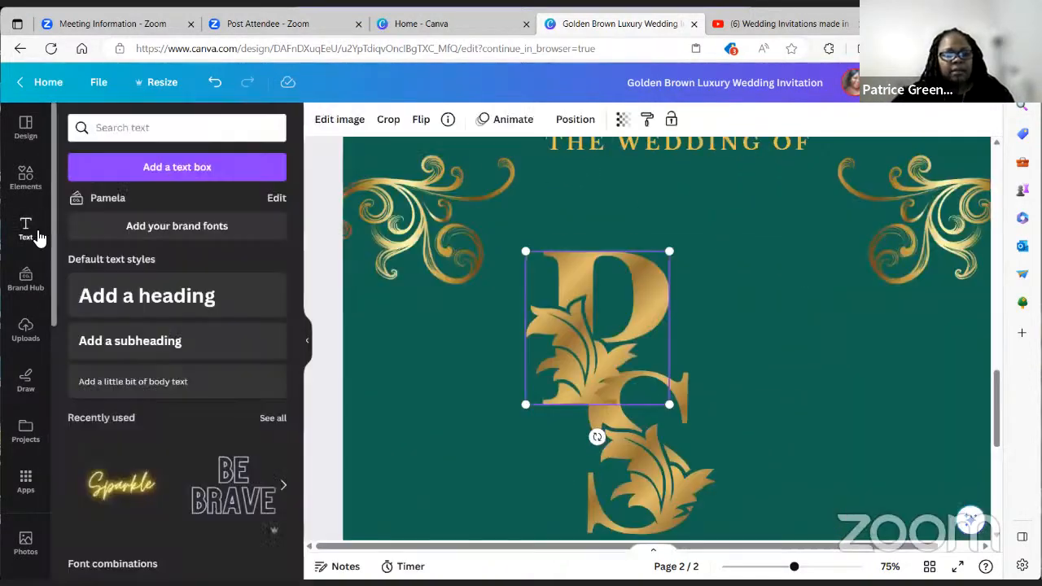
# Step: Add two subheading boxes and place them beside the gold P and S
pyautogui.click(155, 343)
pyautogui.click(228, 360)
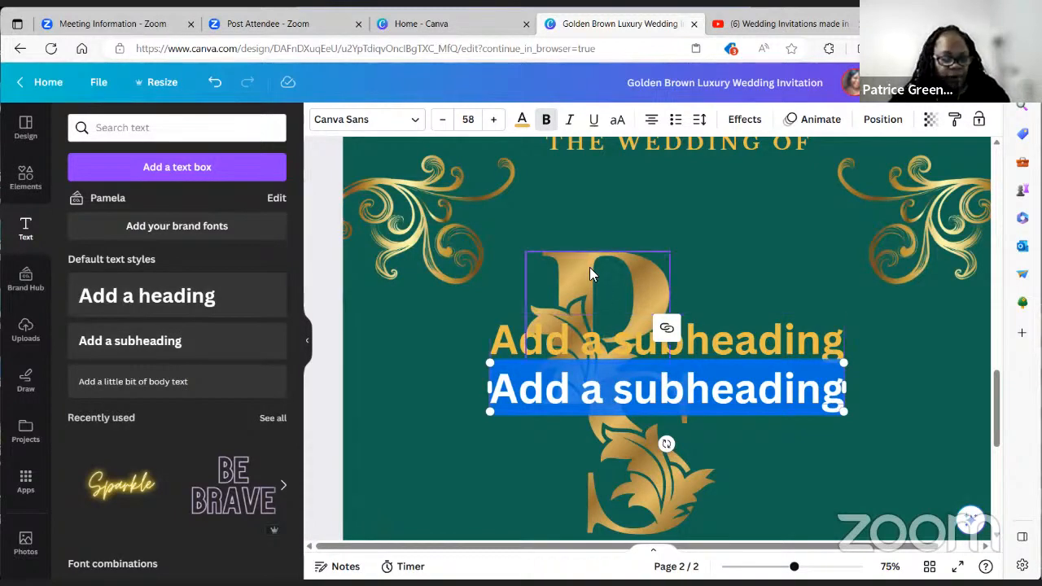
pyautogui.moveTo(738, 318); pyautogui.dragTo(843, 301)
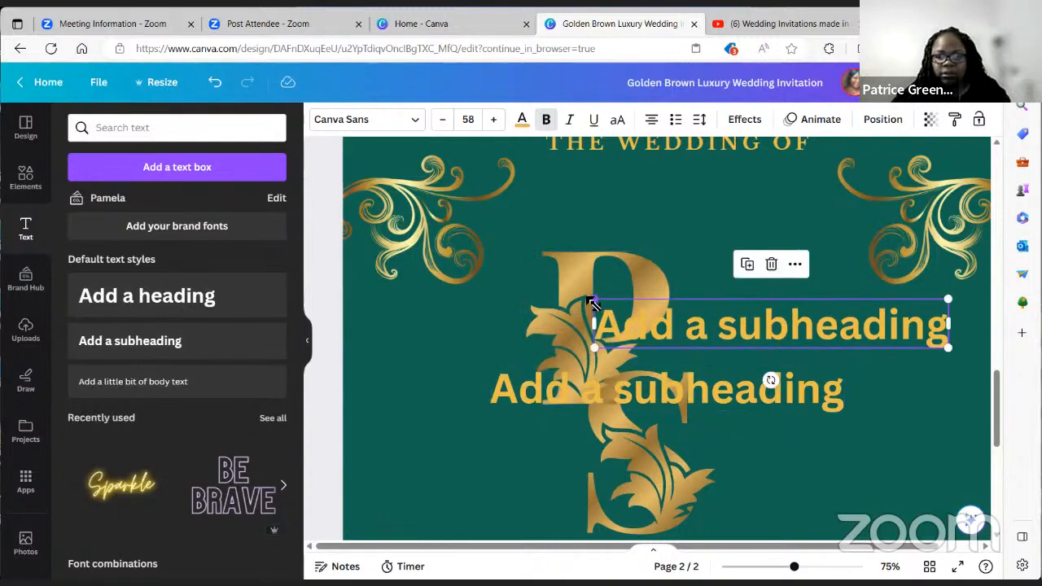
pyautogui.moveTo(594, 323); pyautogui.dragTo(616, 354)
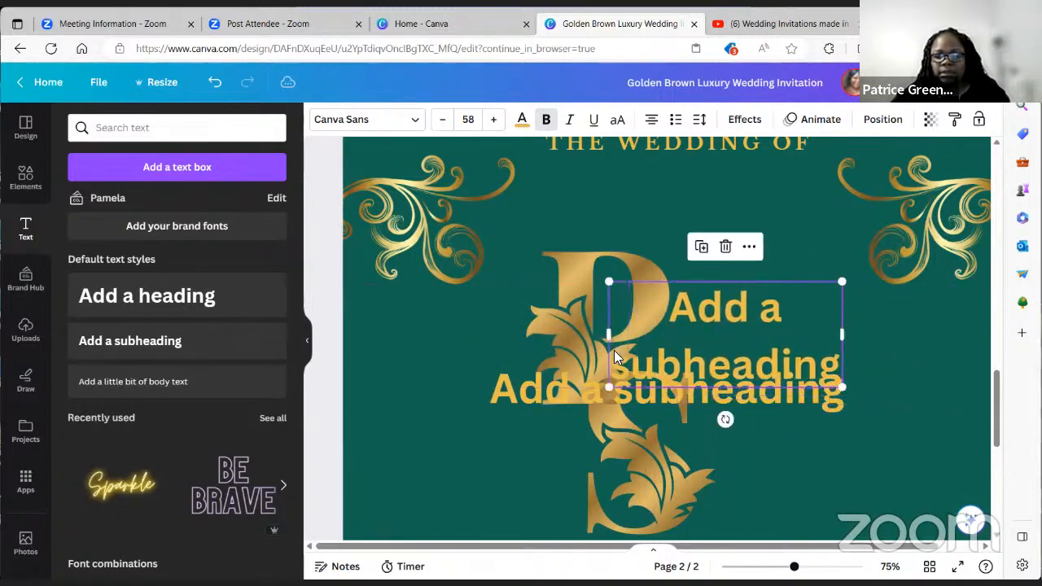
pyautogui.click(567, 389)
pyautogui.moveTo(567, 389); pyautogui.dragTo(643, 456)
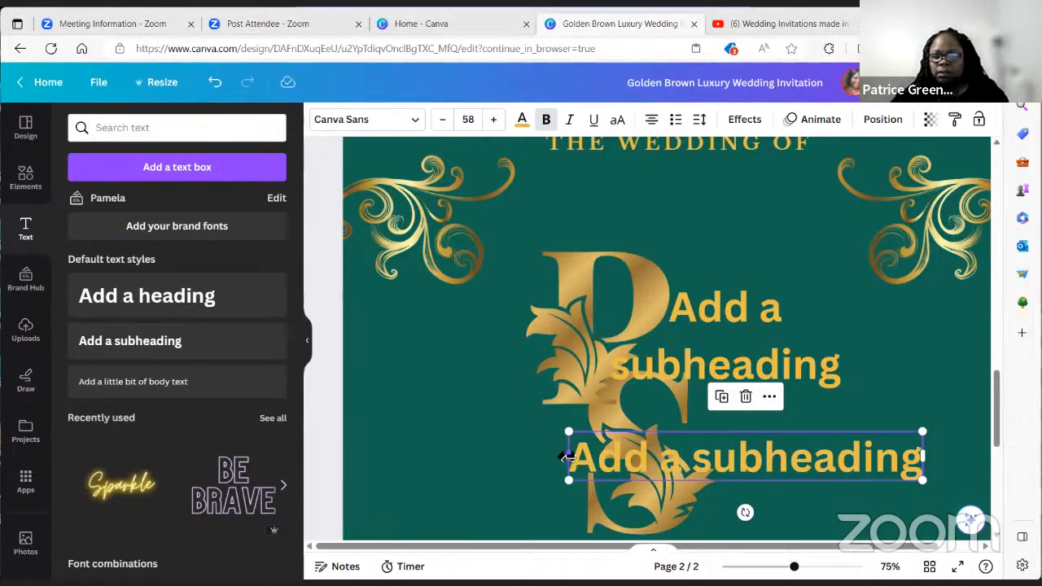
pyautogui.moveTo(567, 458); pyautogui.dragTo(716, 458)
pyautogui.click(732, 345)
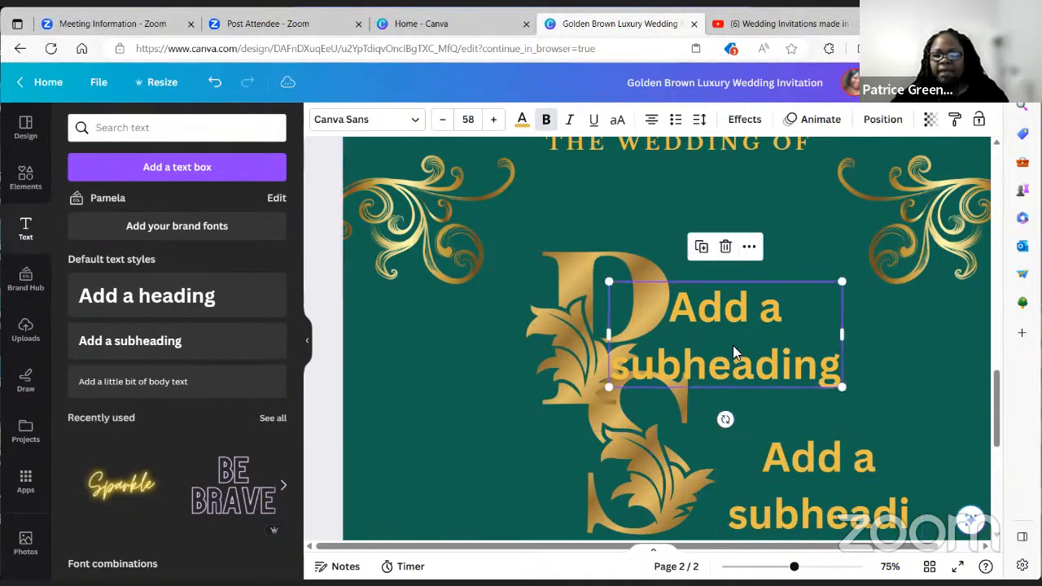
pyautogui.moveTo(732, 345); pyautogui.dragTo(772, 322)
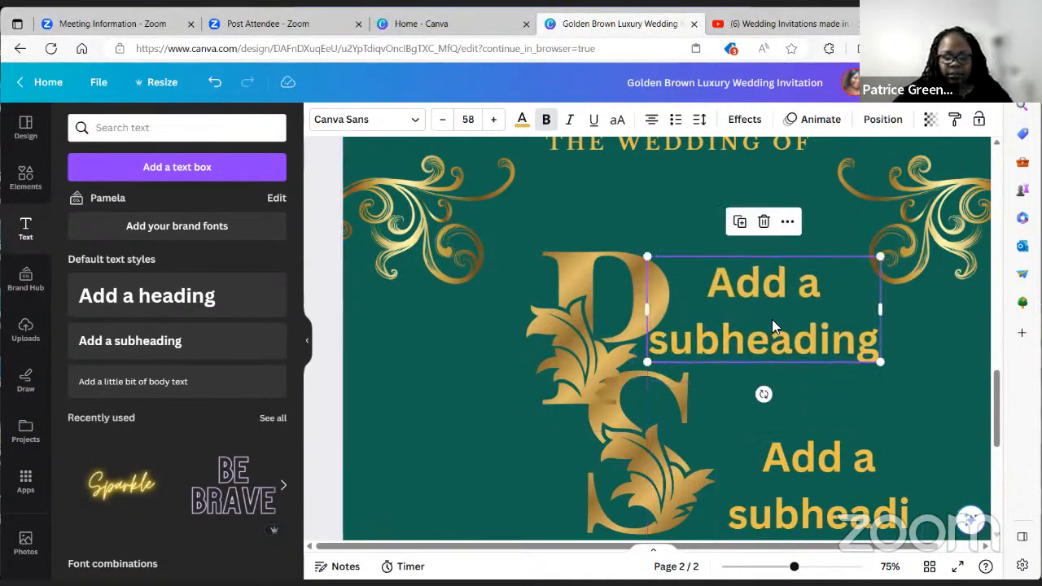
# Step: Replace the upper subheading text with 'atrice' so it reads Patrice with the P
pyautogui.doubleClick(768, 320)
pyautogui.click(792, 327)
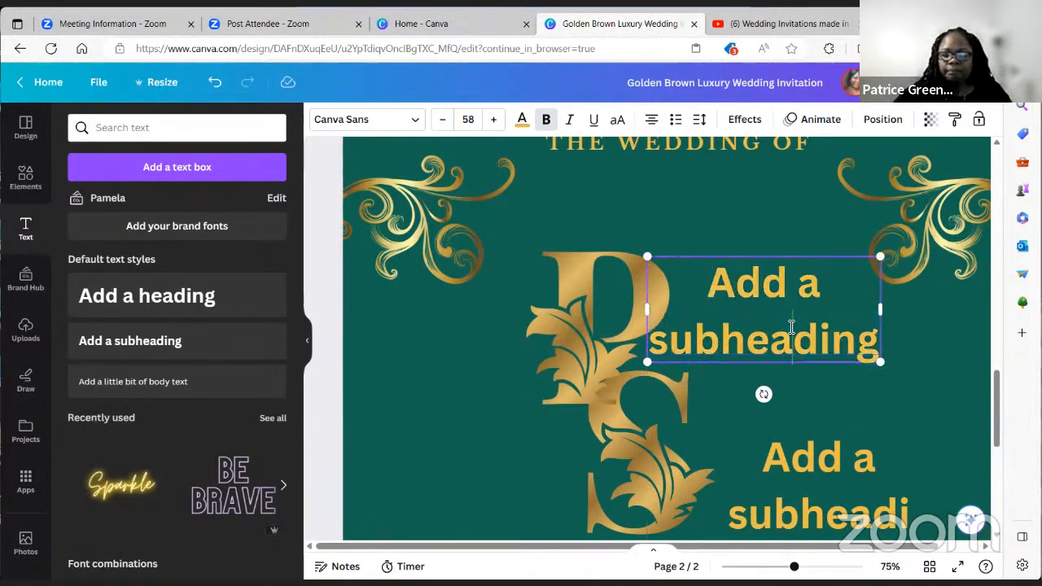
pyautogui.write('atr')
pyautogui.press('BackSpace')
pyautogui.press('BackSpace')
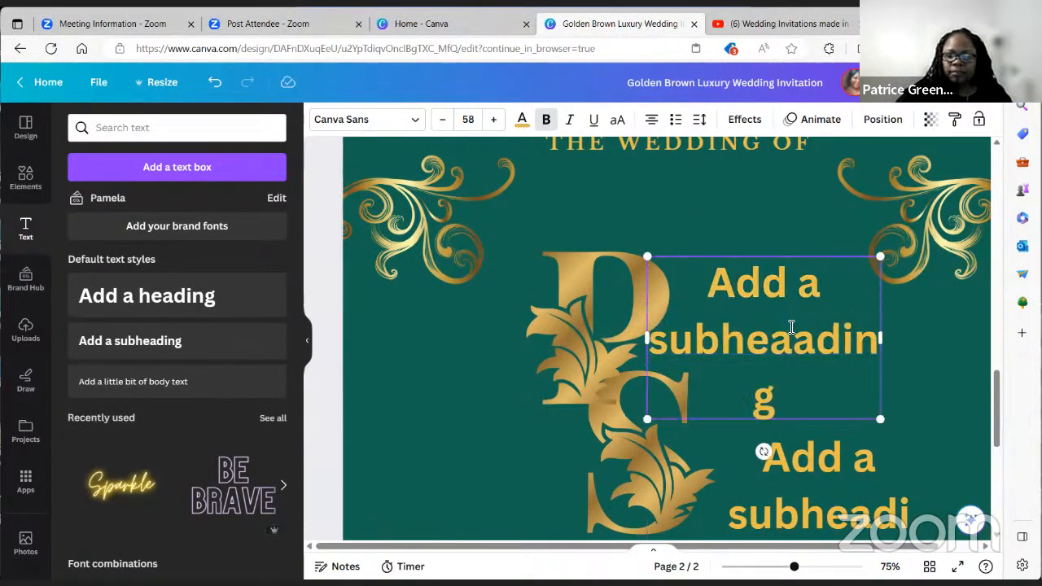
pyautogui.moveTo(788, 404); pyautogui.dragTo(643, 289)
pyautogui.press('BackSpace')
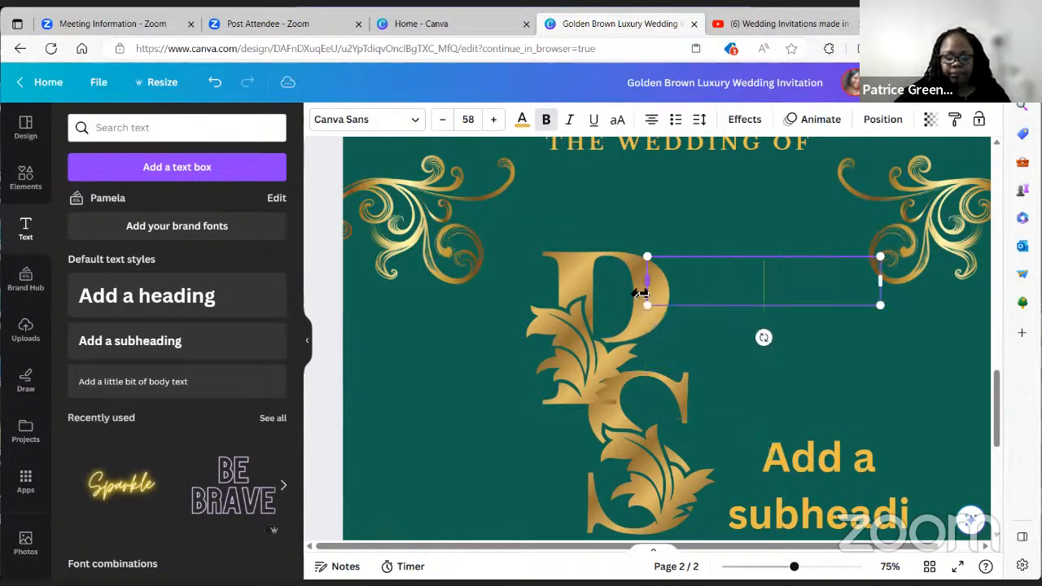
pyautogui.write('atrice')
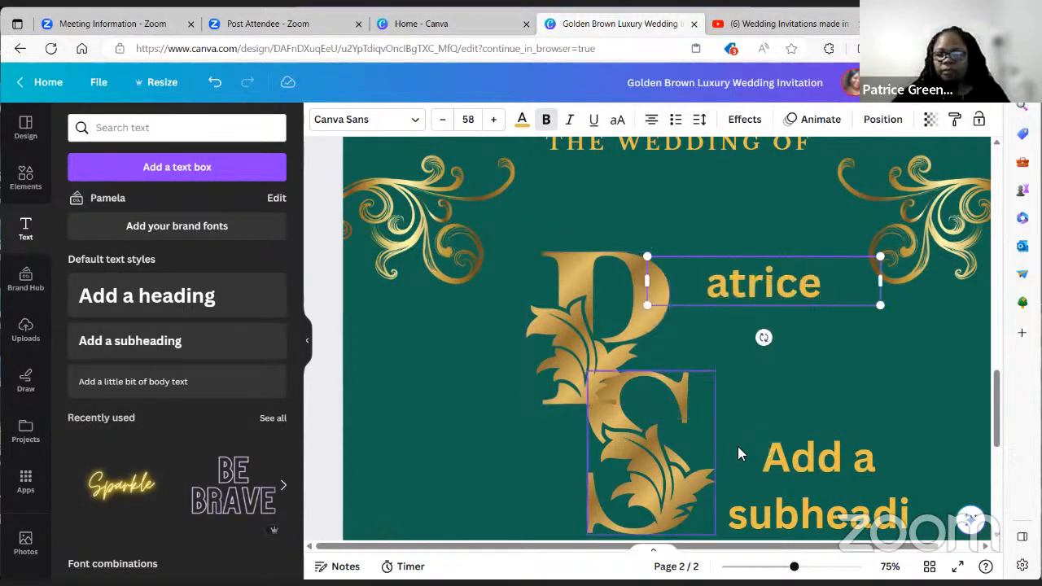
# Step: Change the lower subheading to 'teven', then snug both names and the S together
pyautogui.click(842, 482)
pyautogui.doubleClick(765, 461)
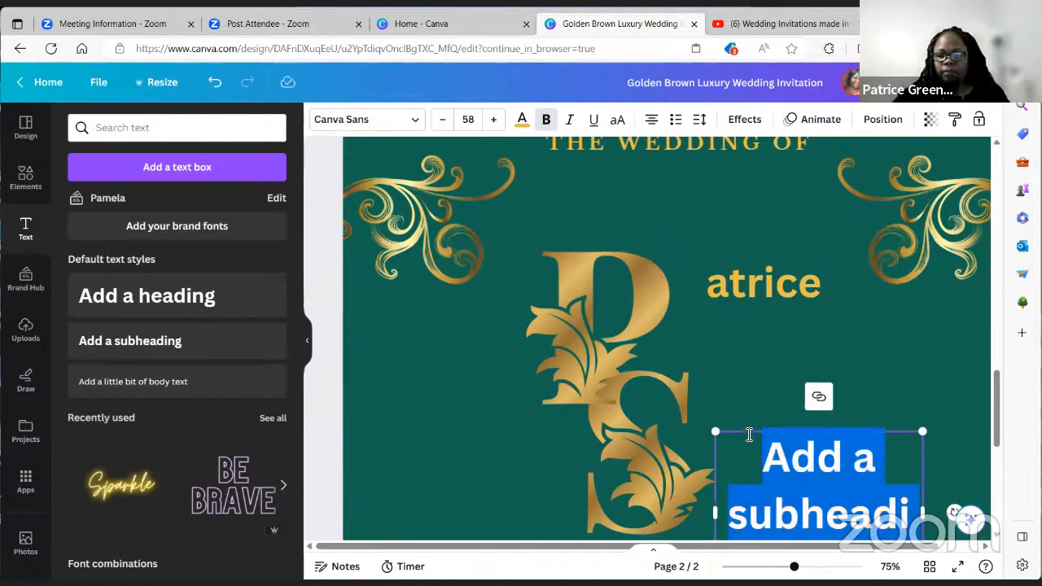
pyautogui.moveTo(744, 433); pyautogui.dragTo(716, 404)
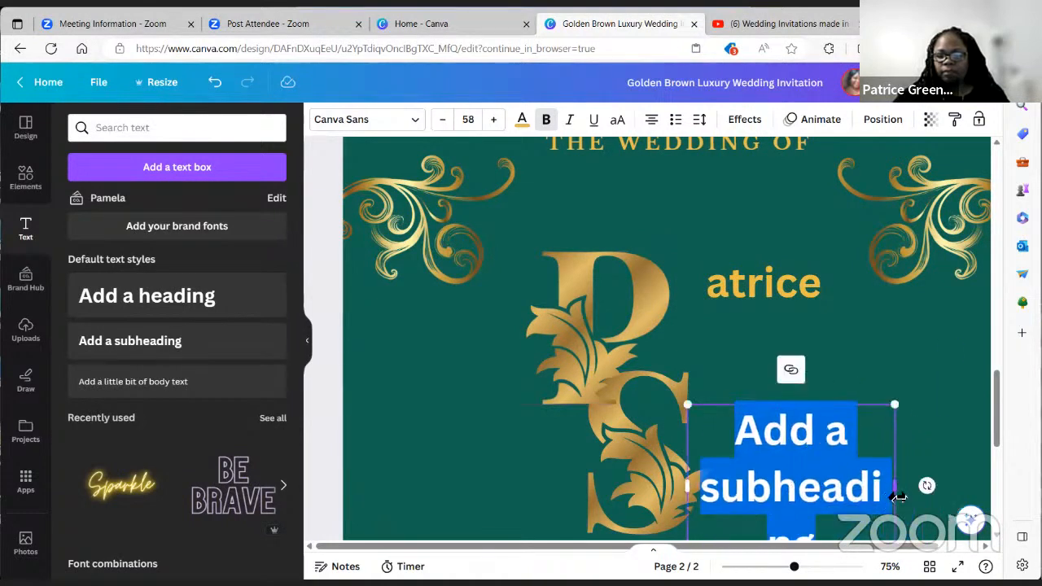
pyautogui.moveTo(898, 496); pyautogui.dragTo(938, 496)
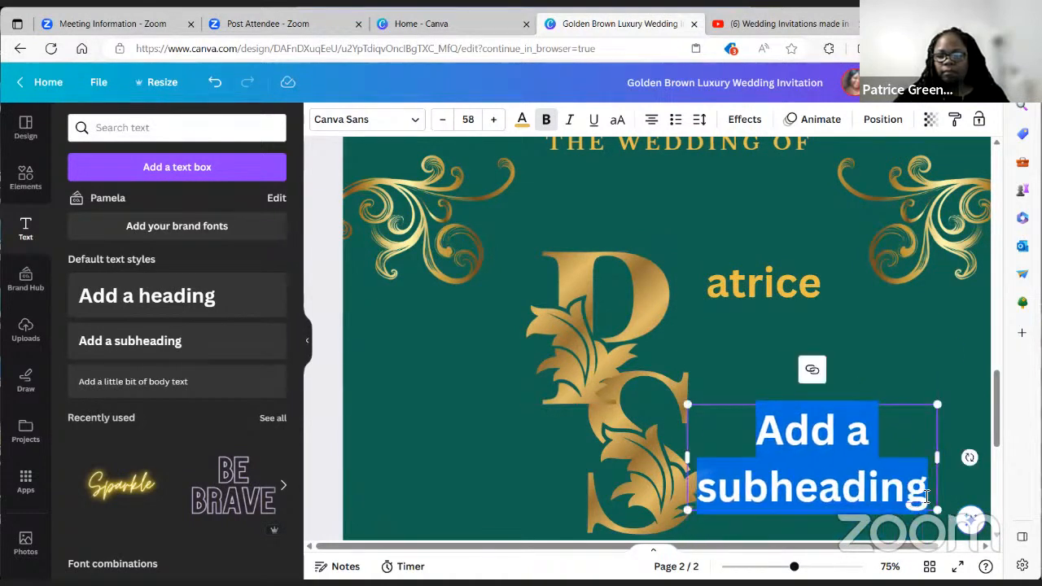
pyautogui.press('BackSpace')
pyautogui.write('t')
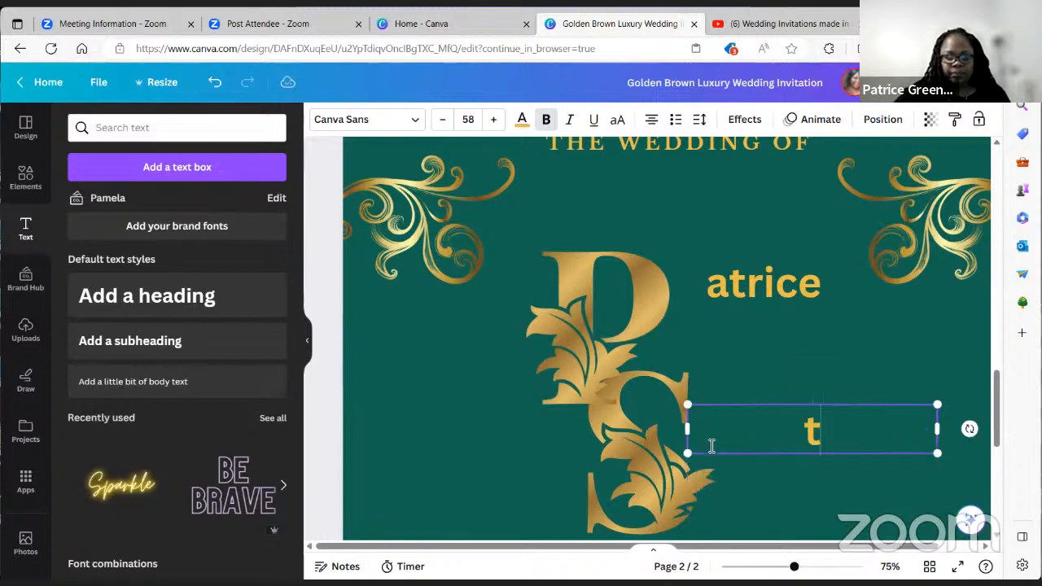
pyautogui.write('even')
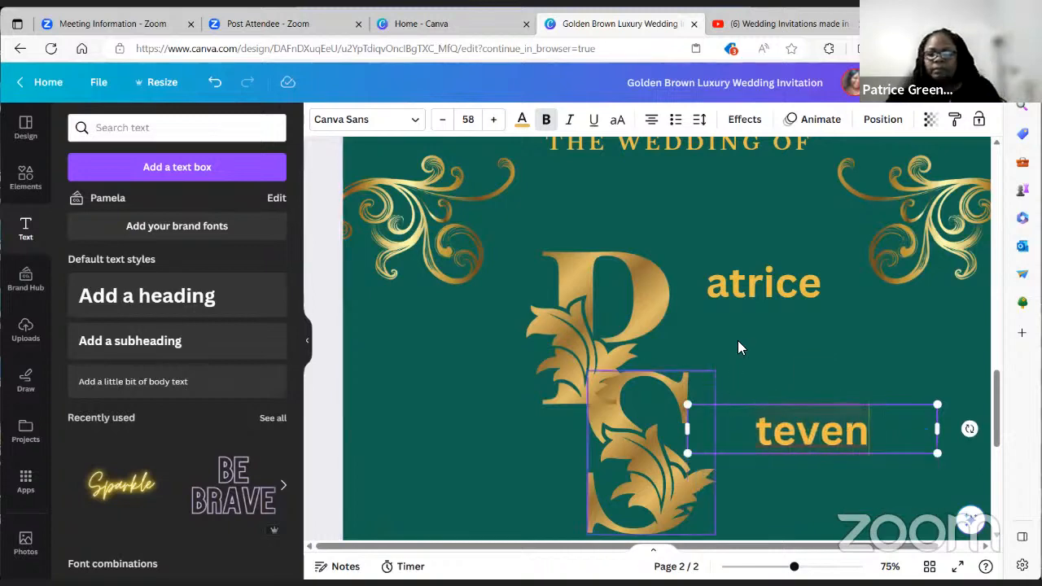
pyautogui.moveTo(747, 298); pyautogui.dragTo(723, 325)
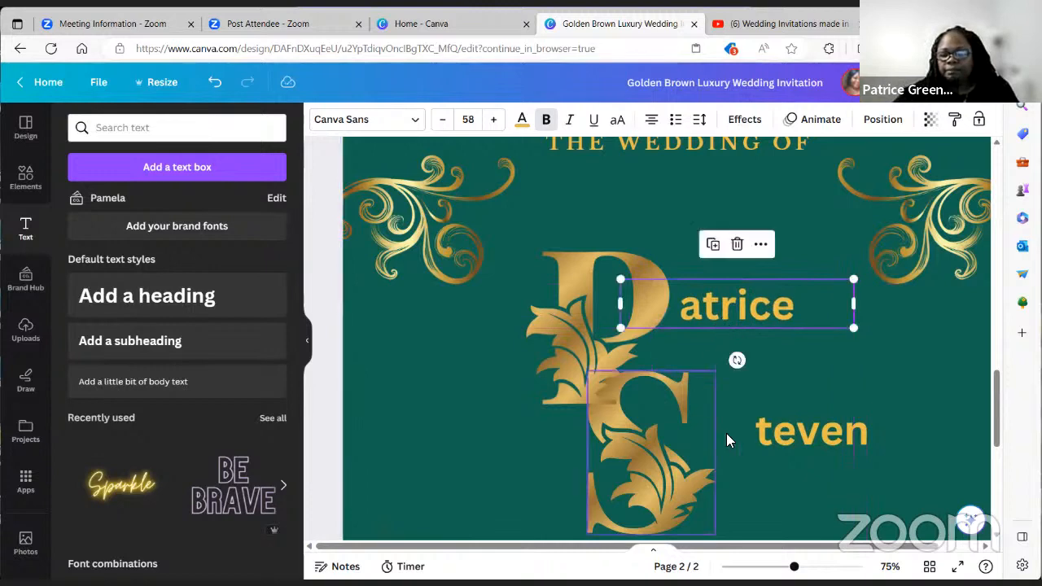
pyautogui.moveTo(796, 439); pyautogui.dragTo(745, 495)
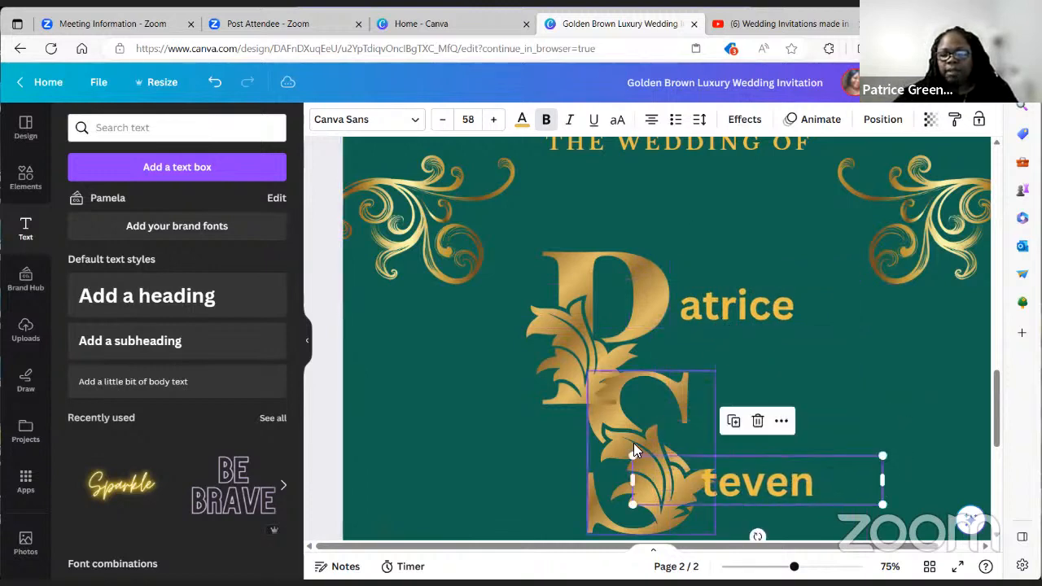
pyautogui.moveTo(633, 443); pyautogui.dragTo(648, 460)
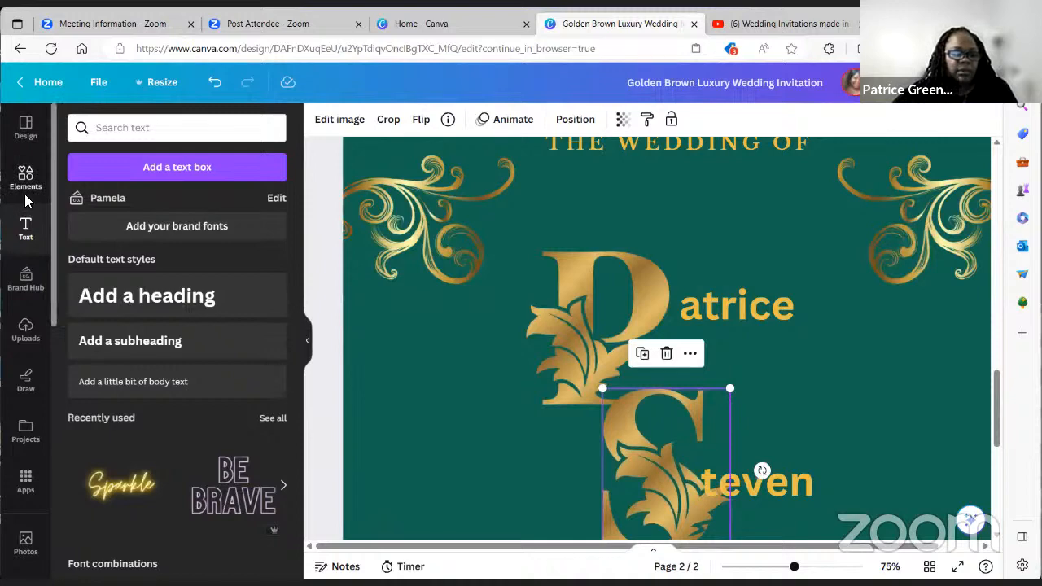
# Step: Search the elements for 'and sy' and then 'and' to find an ampersand
pyautogui.click(151, 196)
pyautogui.write('p')
pyautogui.press('BackSpace')
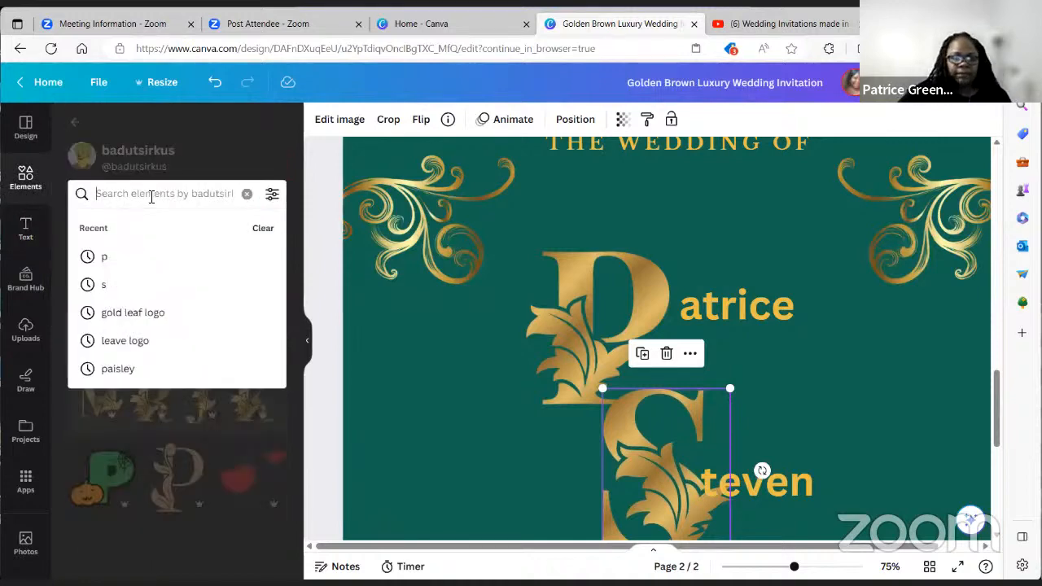
pyautogui.write('and sy')
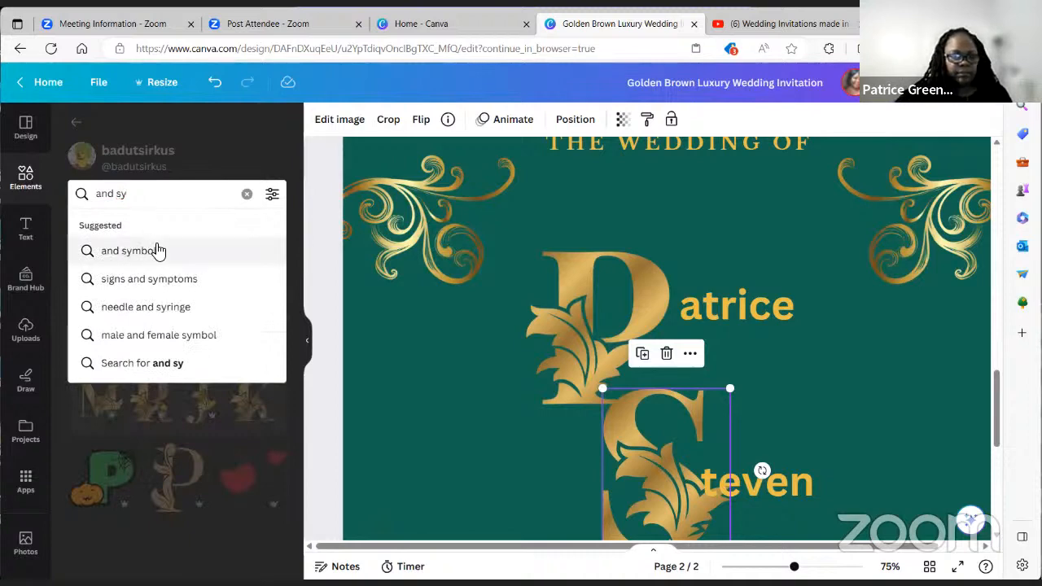
pyautogui.click(155, 249)
pyautogui.scroll(-4, 232, 300)
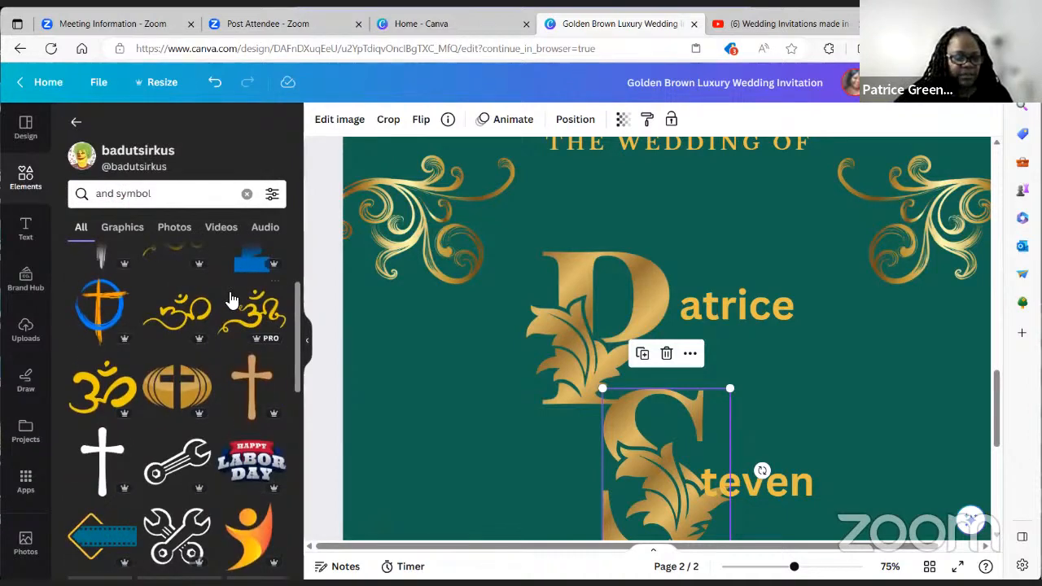
pyautogui.scroll(4, 232, 300)
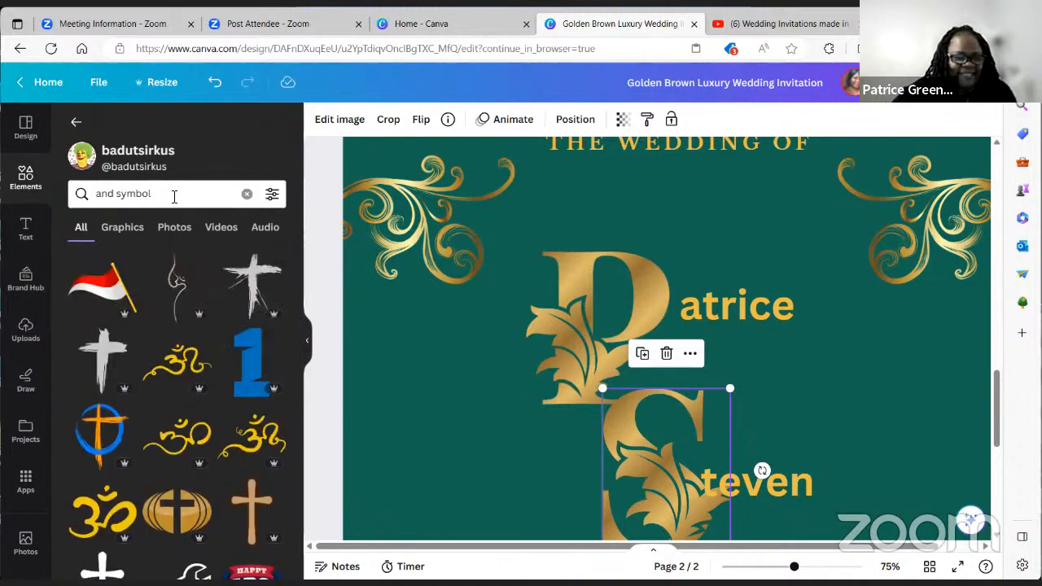
pyautogui.click(174, 196)
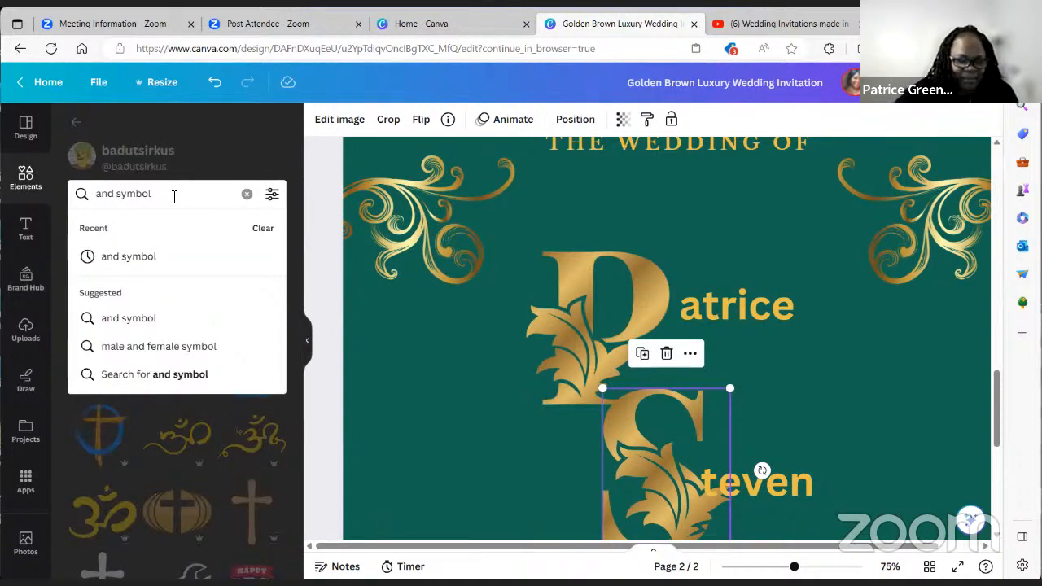
pyautogui.press('BackSpace')
pyautogui.press('BackSpace')
pyautogui.press('BackSpace')
pyautogui.press('BackSpace')
pyautogui.press('BackSpace')
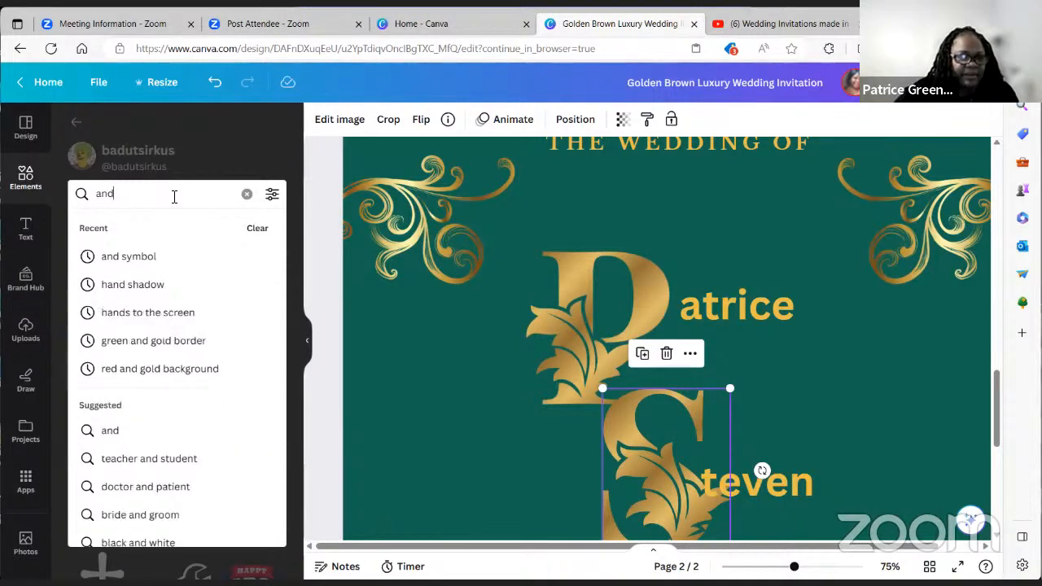
pyautogui.press('Return')
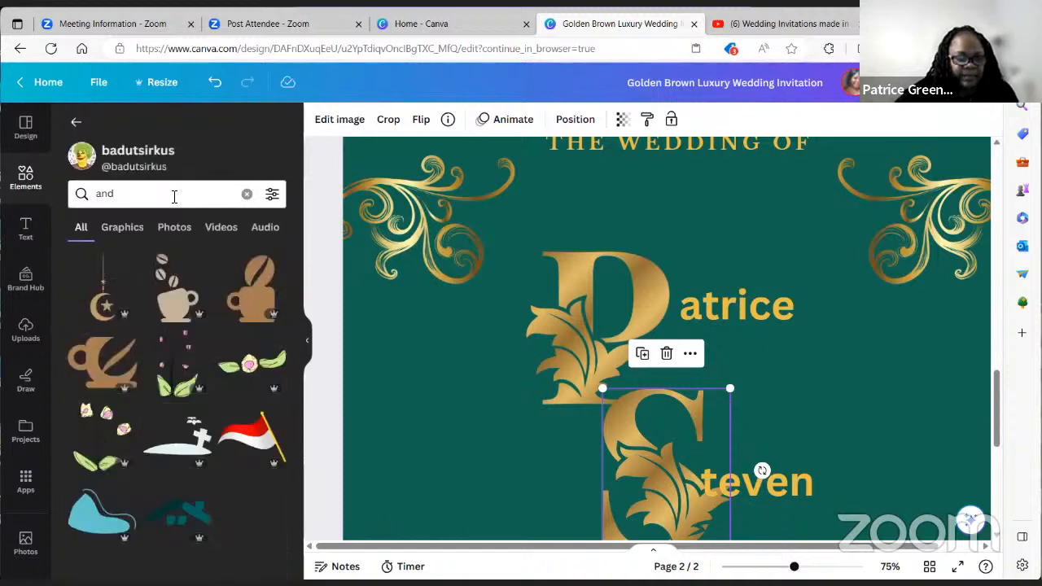
# Step: Clear the recent search history and try a misspelled ampersand search
pyautogui.click(143, 203)
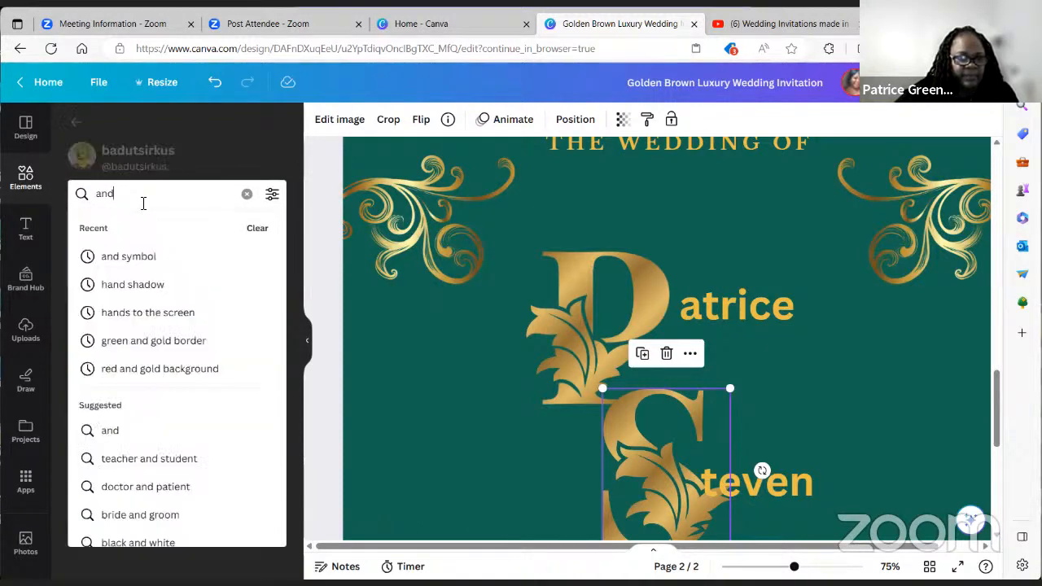
pyautogui.click(257, 229)
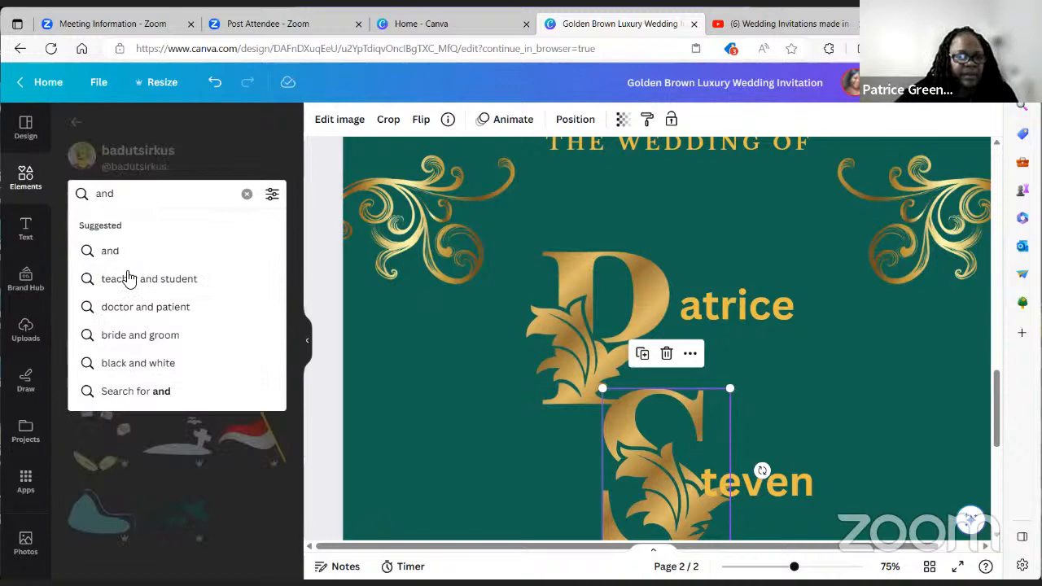
pyautogui.click(246, 194)
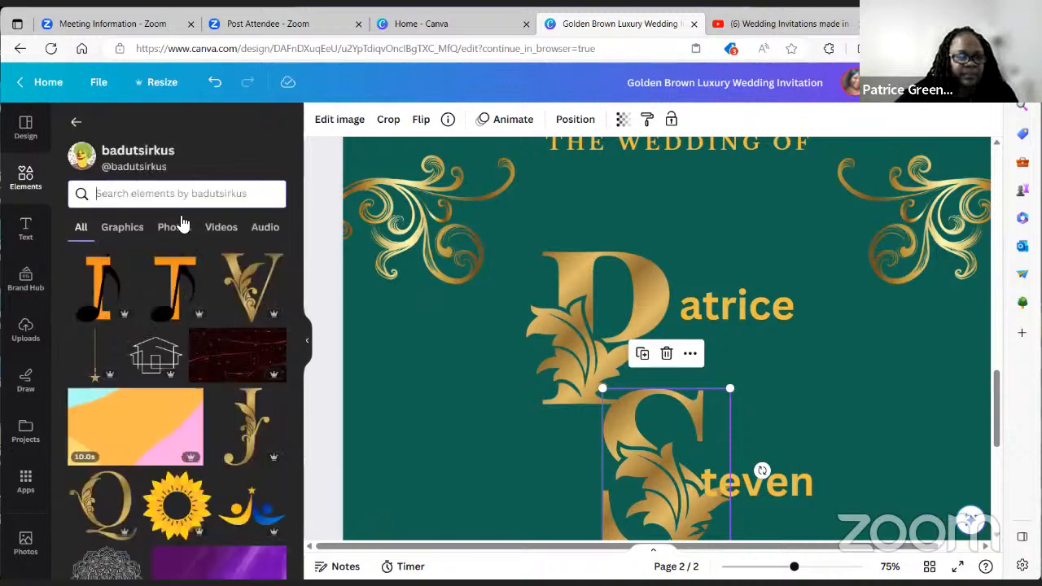
pyautogui.click(97, 193)
pyautogui.write('ap')
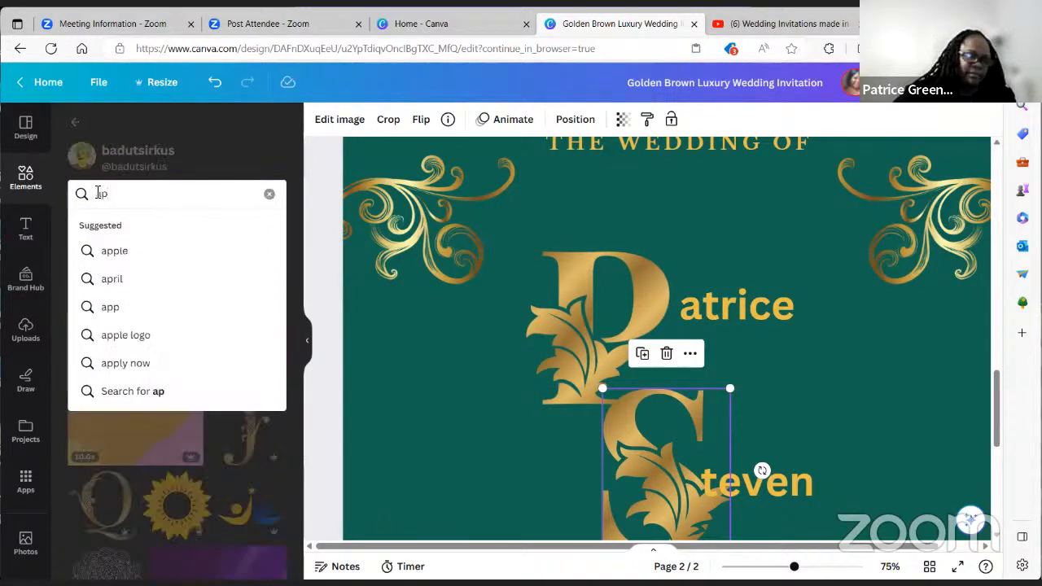
pyautogui.write('pr')
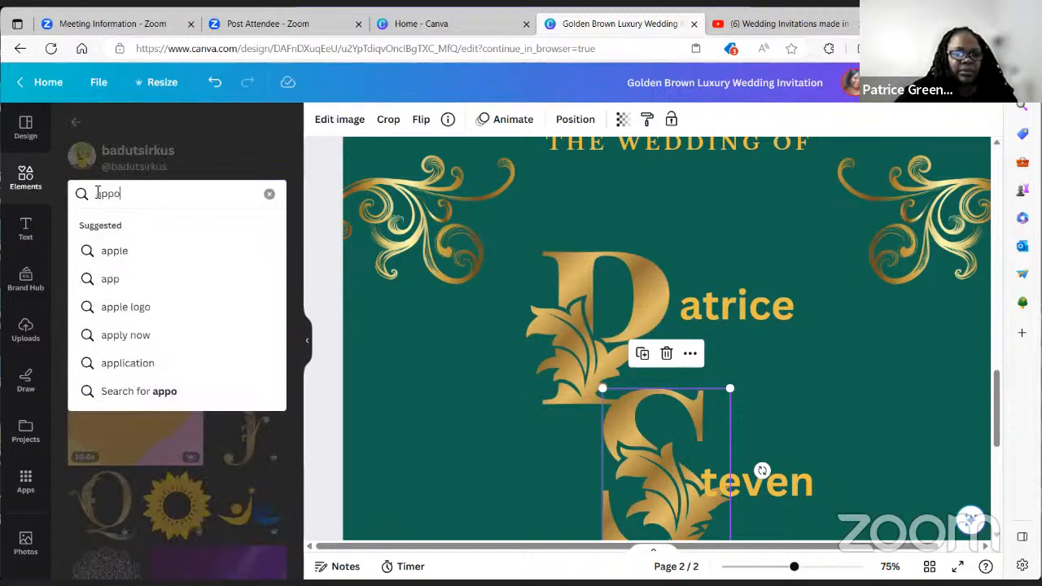
pyautogui.press('BackSpace')
pyautogui.press('BackSpace')
pyautogui.write('orsan')
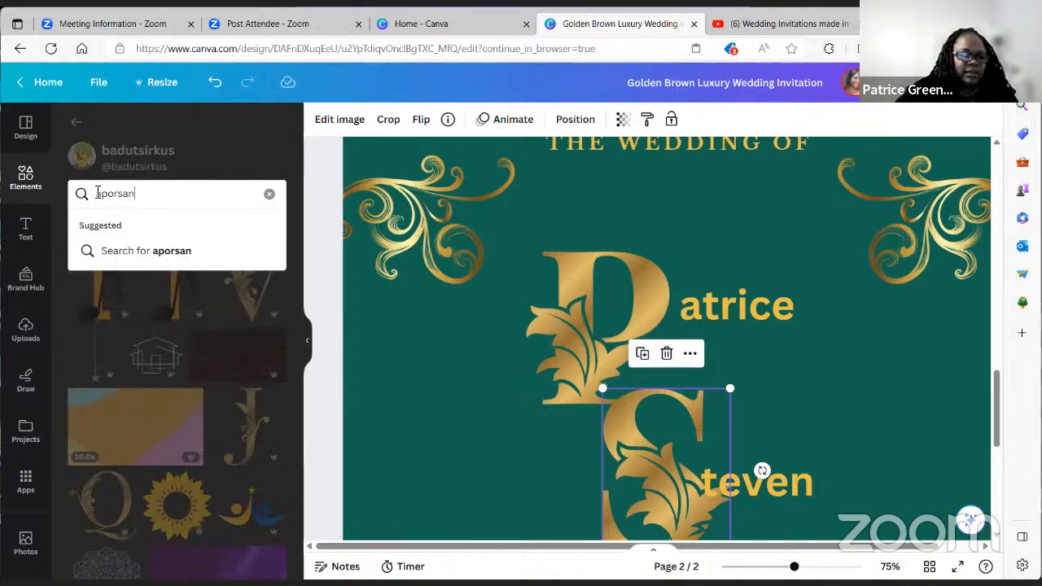
pyautogui.press('Return')
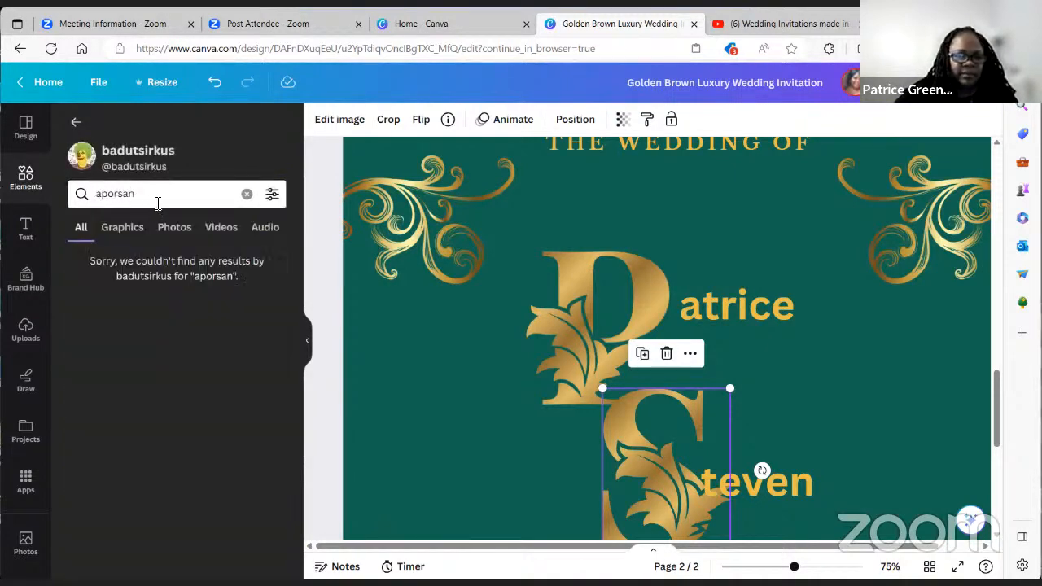
pyautogui.click(158, 203)
pyautogui.press('BackSpace')
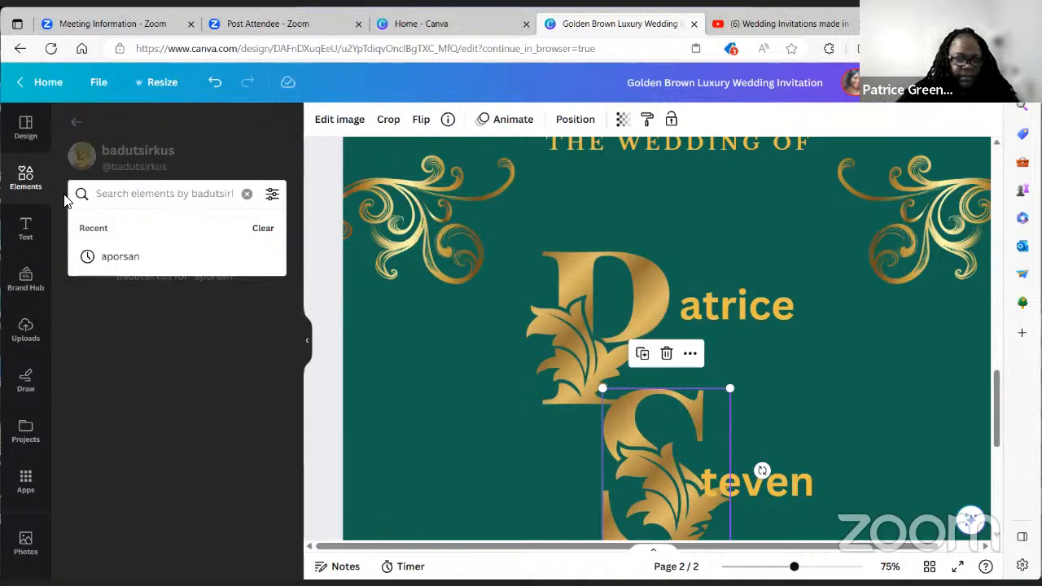
# Step: Retype and correct the ampersand search term, rerunning the earlier attempt
pyautogui.write('azp')
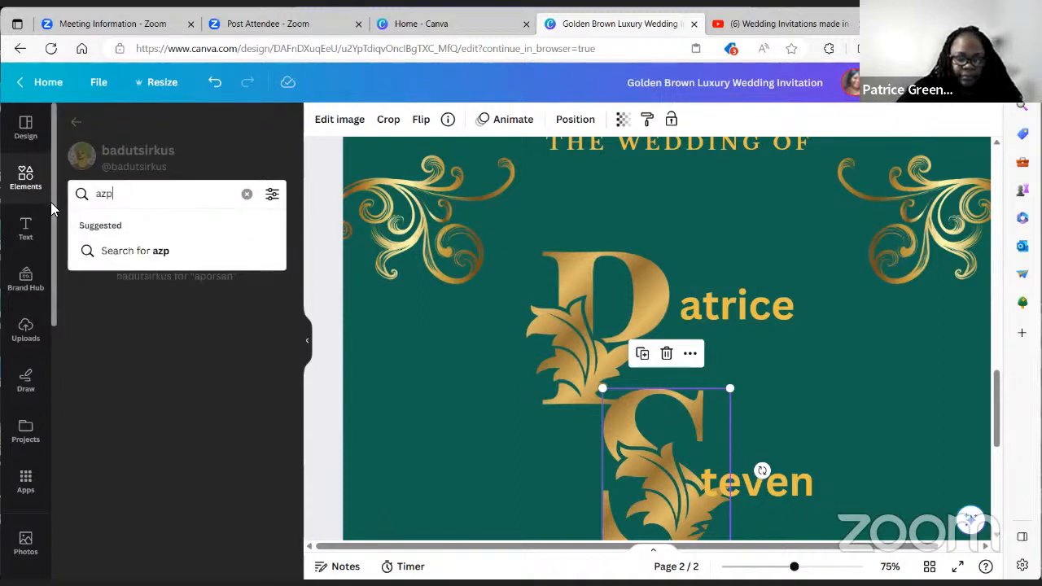
pyautogui.press('BackSpace')
pyautogui.press('BackSpace')
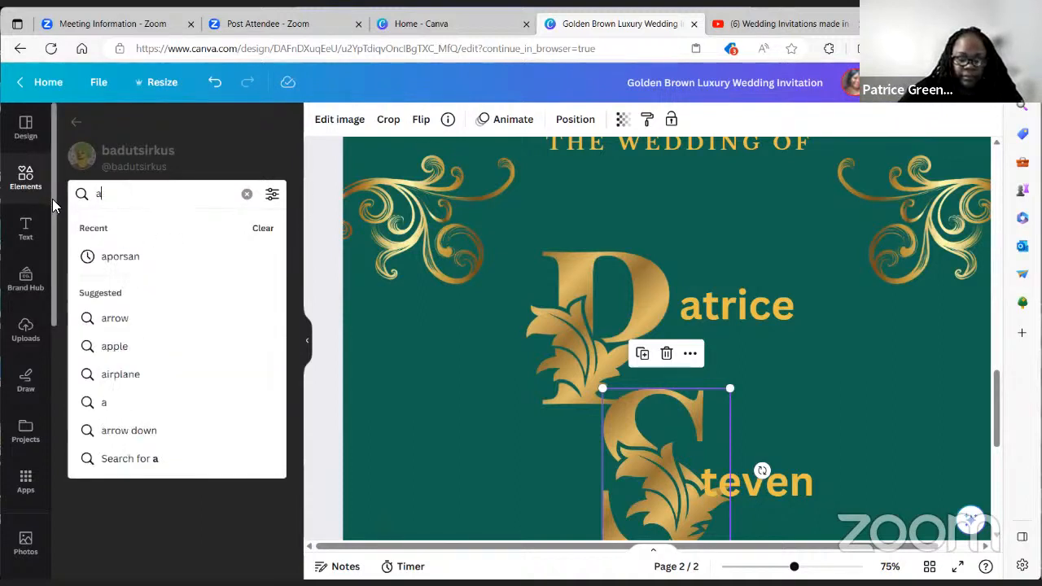
pyautogui.write('p')
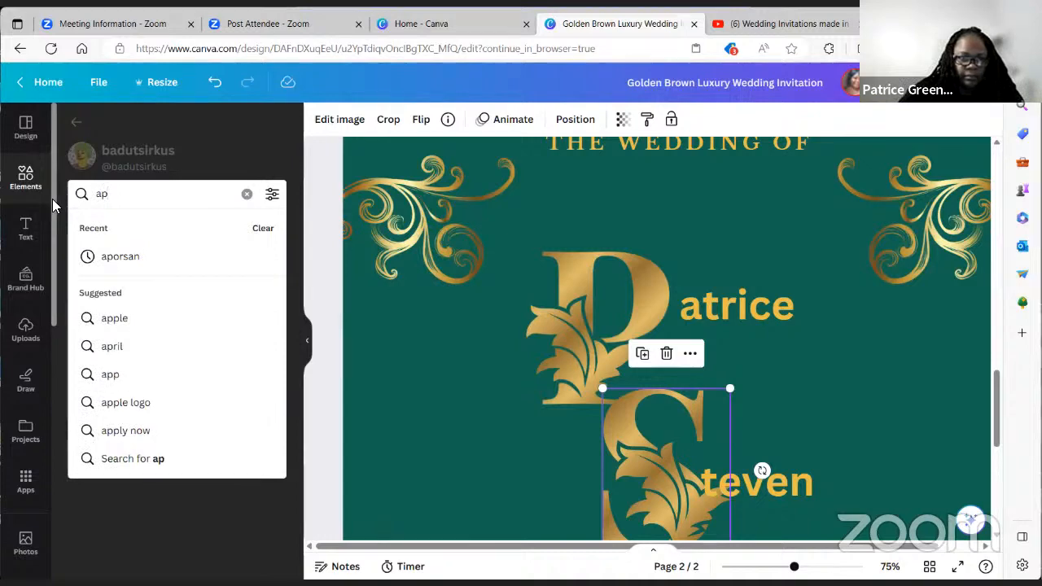
pyautogui.click(120, 259)
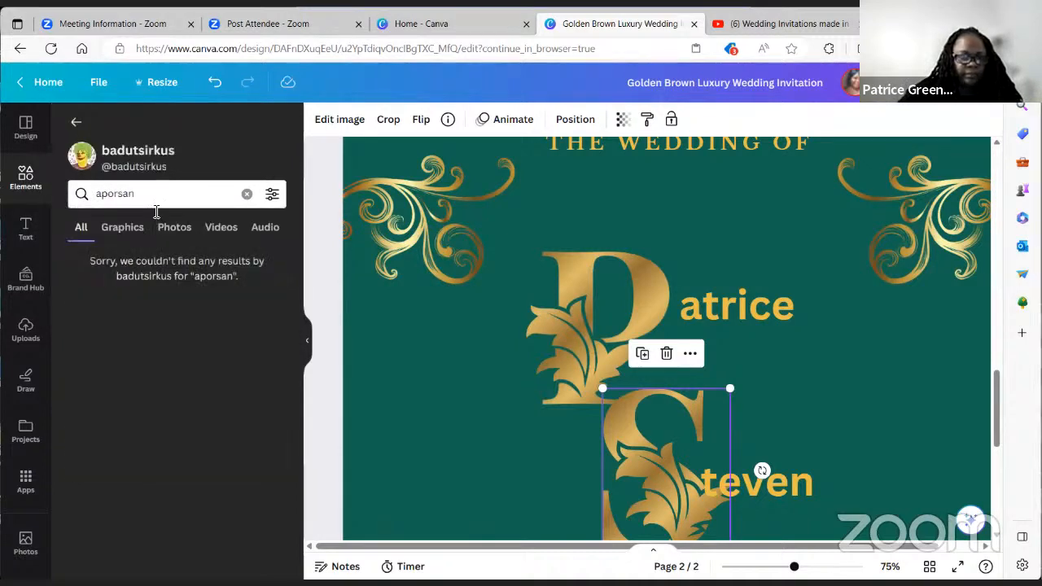
pyautogui.click(156, 194)
pyautogui.press('BackSpace')
pyautogui.press('BackSpace')
pyautogui.press('BackSpace')
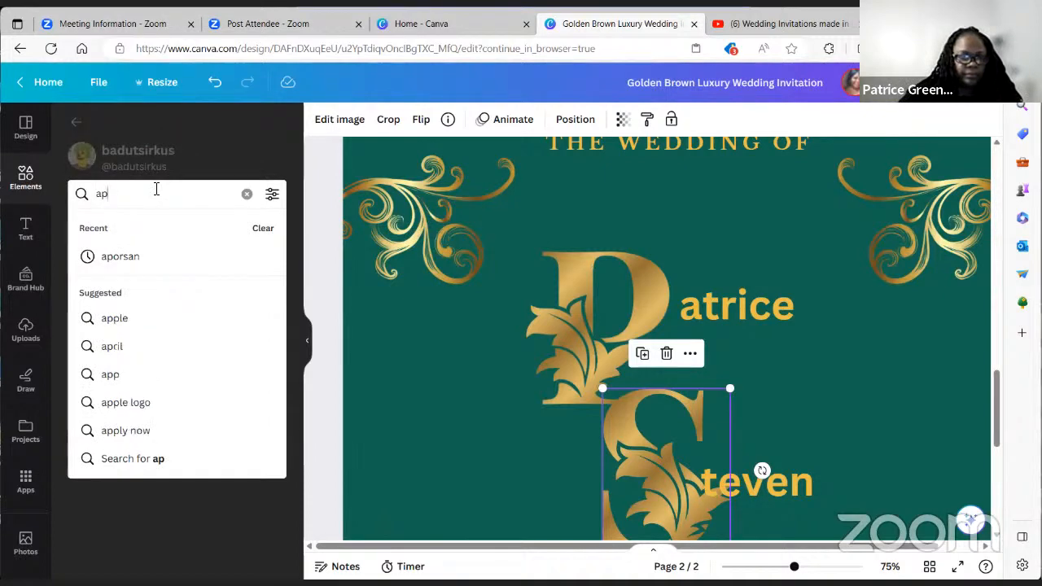
pyautogui.write('e')
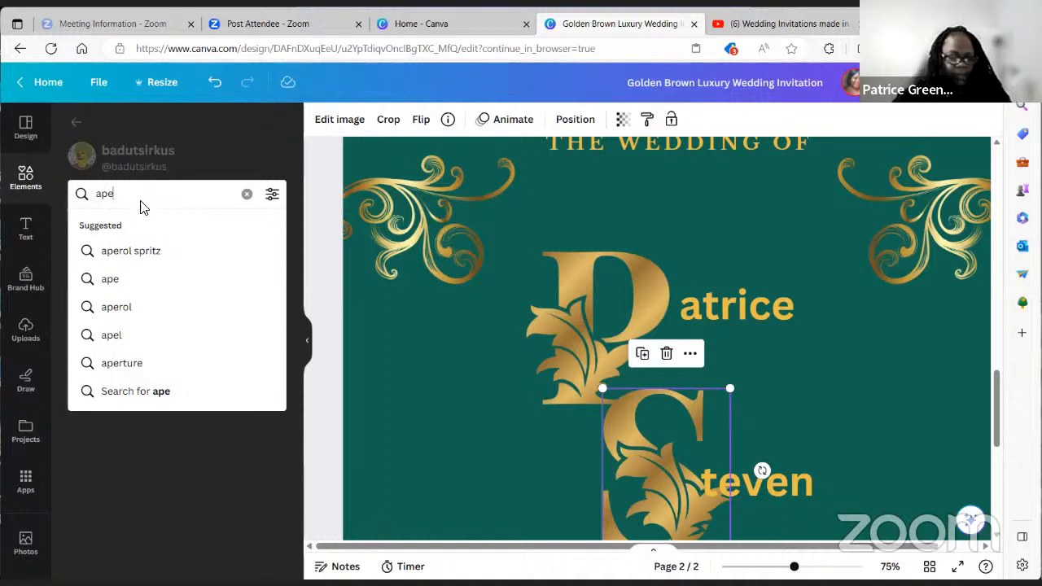
pyautogui.press('BackSpace')
pyautogui.press('BackSpace')
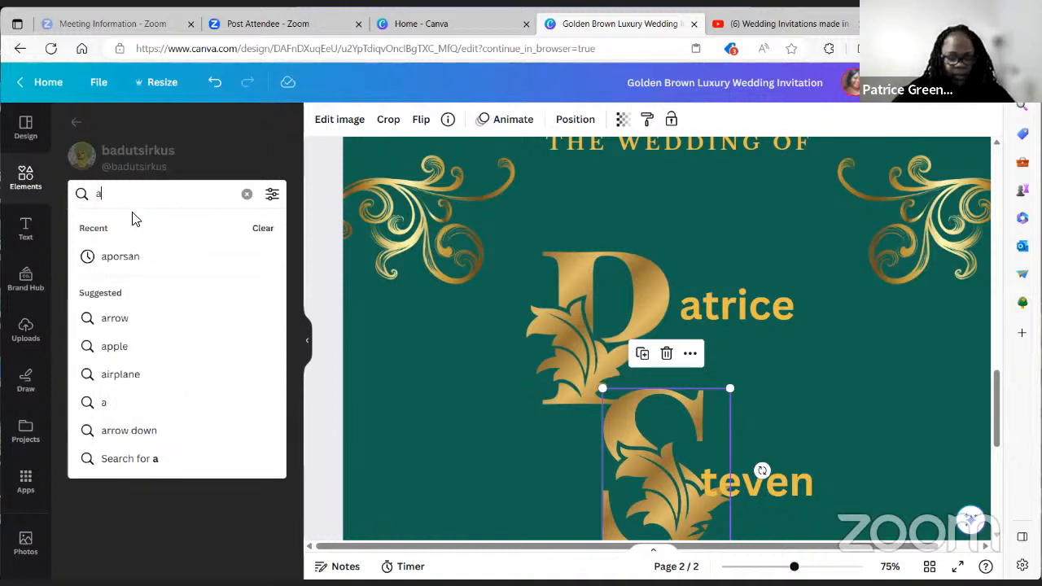
# Step: Search 'ampersand gold' and filter the results to Graphics
pyautogui.write('mper')
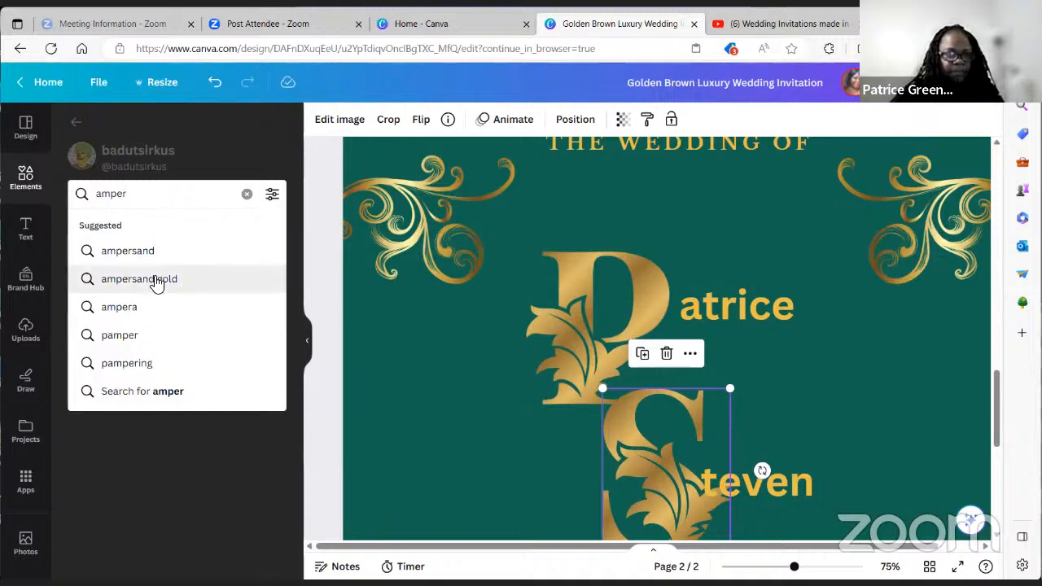
pyautogui.click(154, 279)
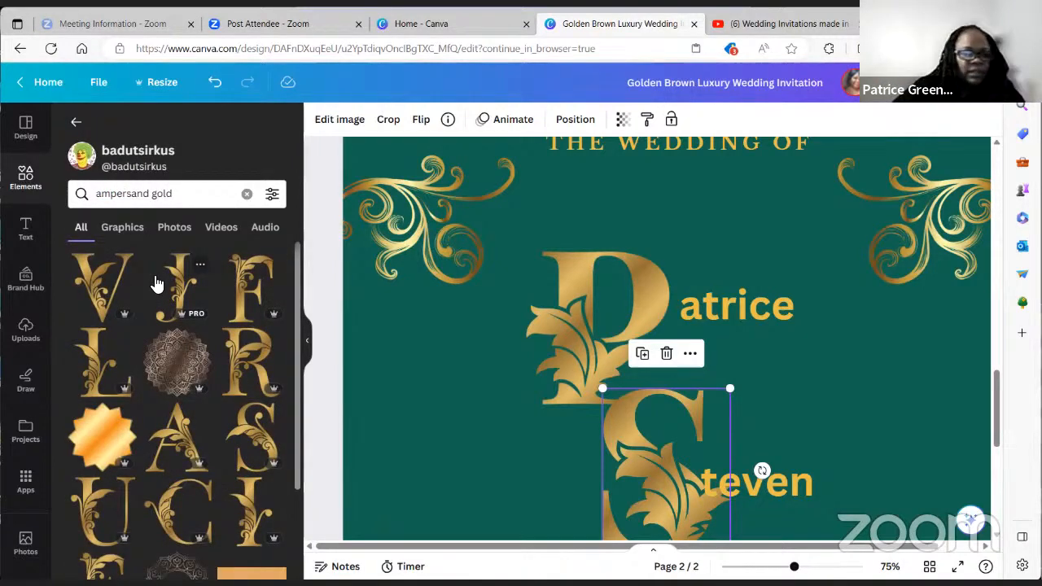
pyautogui.scroll(-5, 157, 283)
pyautogui.scroll(5, 189, 362)
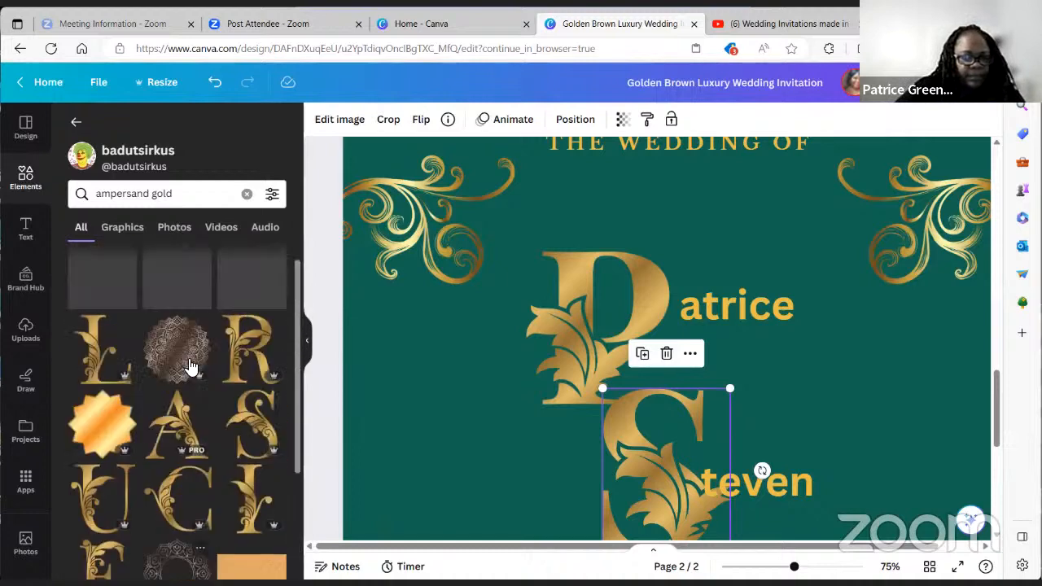
pyautogui.click(133, 232)
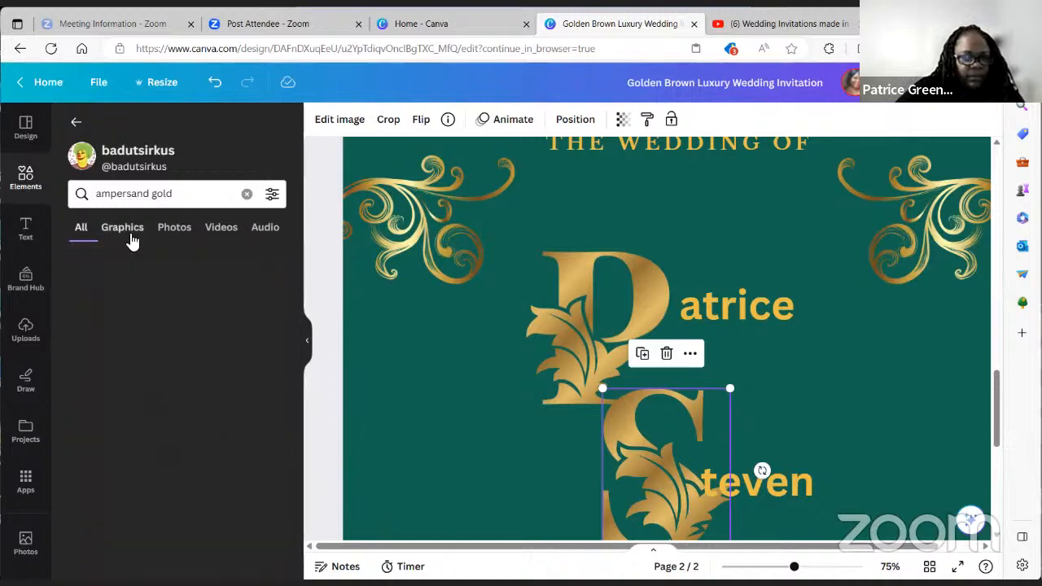
pyautogui.scroll(-3, 171, 364)
pyautogui.scroll(-2, 171, 364)
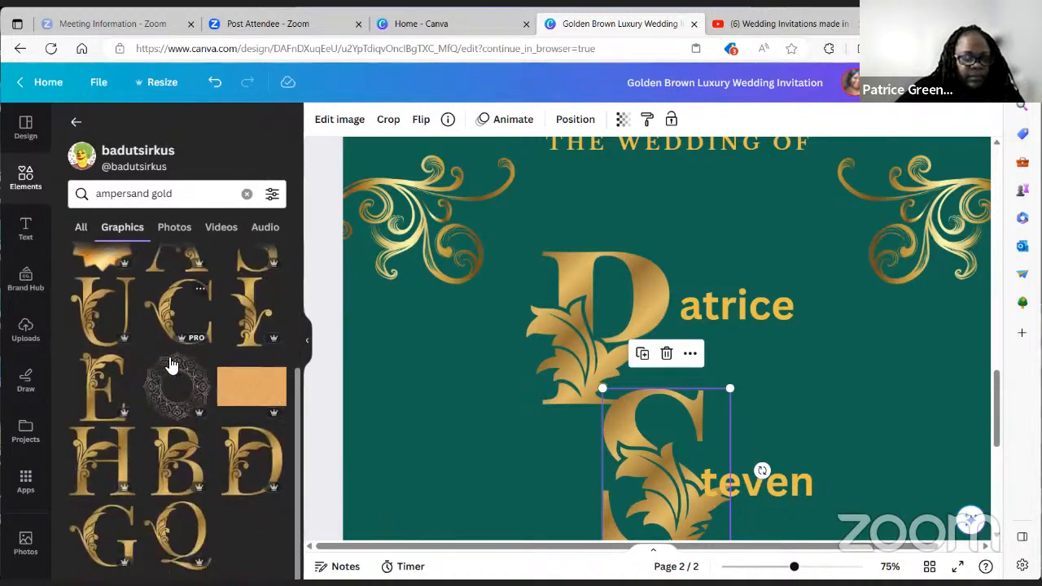
# Step: Search 'ampersand' alone with all result types shown
pyautogui.click(176, 195)
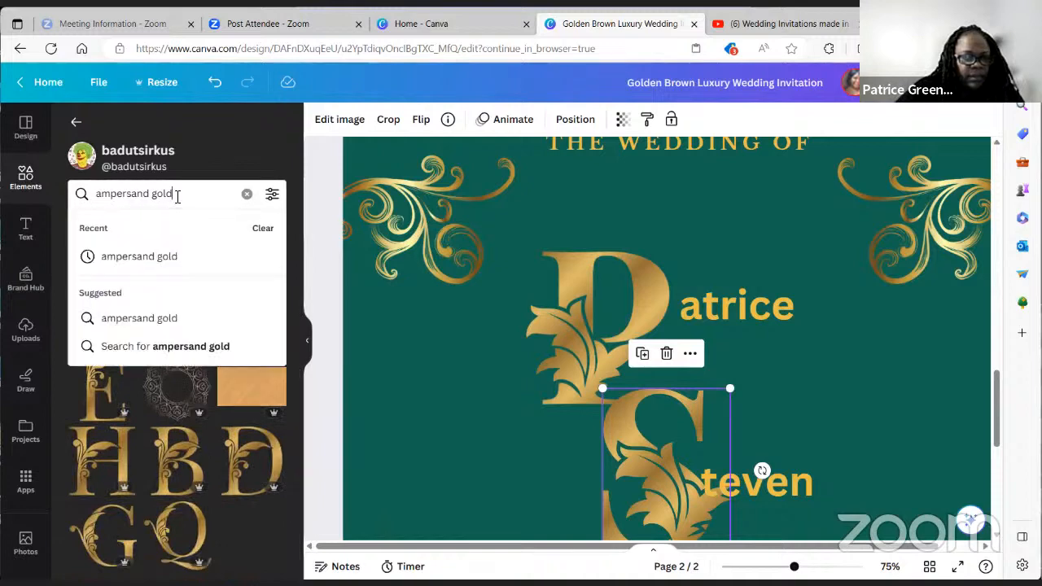
pyautogui.press('BackSpace')
pyautogui.press('Return')
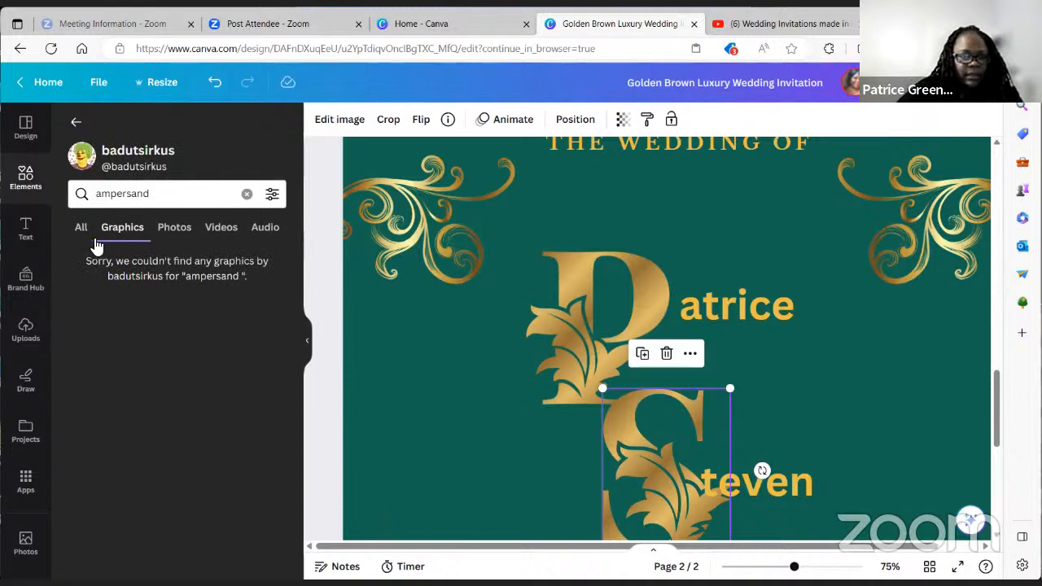
pyautogui.click(80, 230)
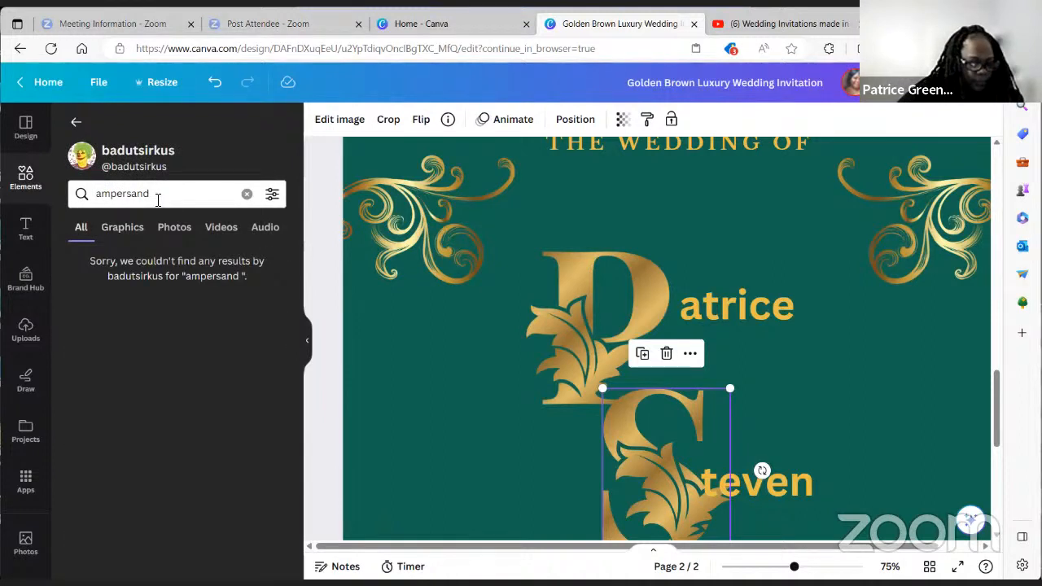
# Step: Recheck 'ampersand gold' under Photos, Videos and Graphics, then clear the search
pyautogui.click(158, 201)
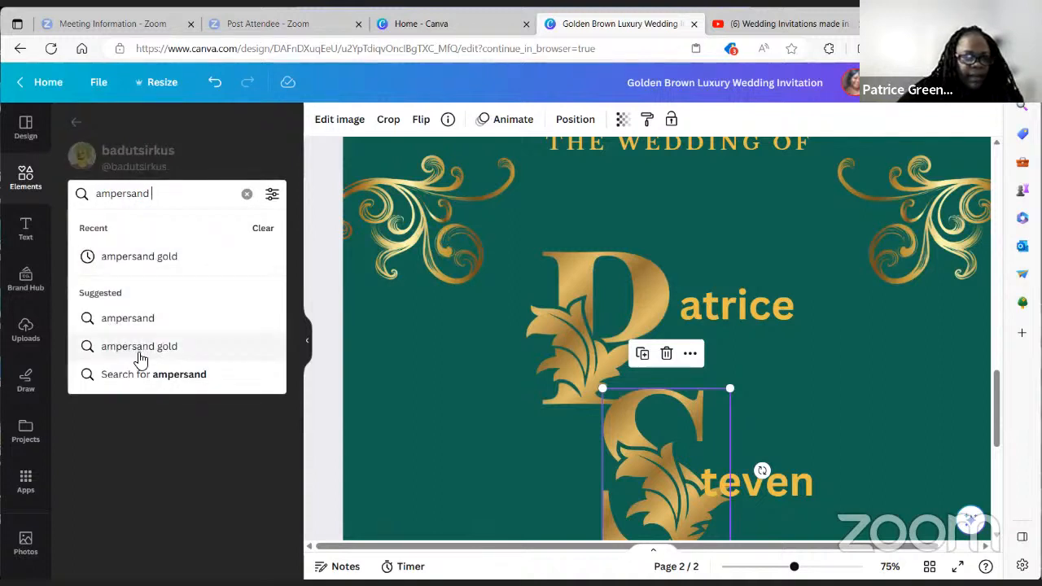
pyautogui.click(140, 348)
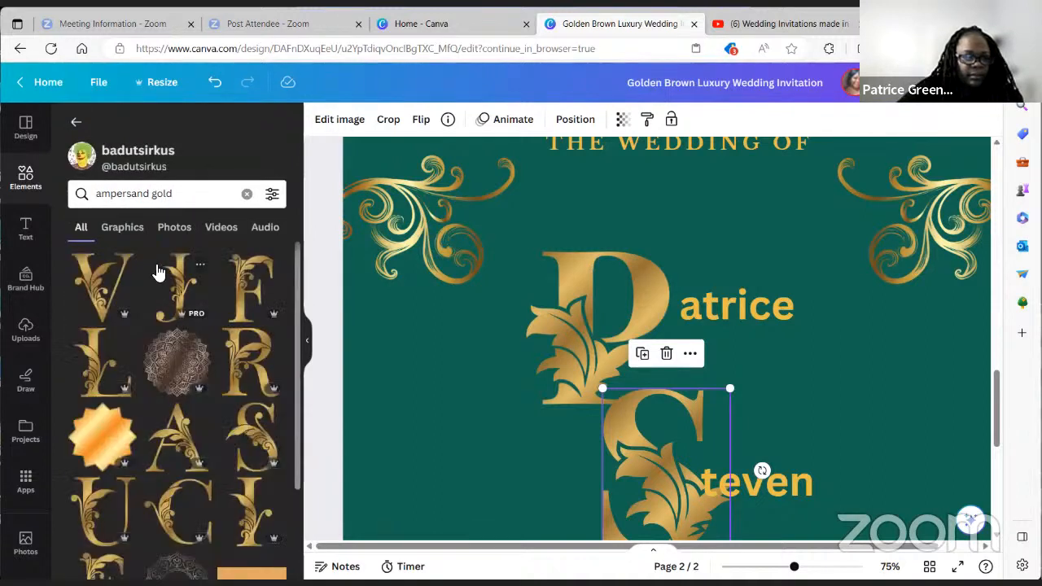
pyautogui.scroll(-3, 157, 272)
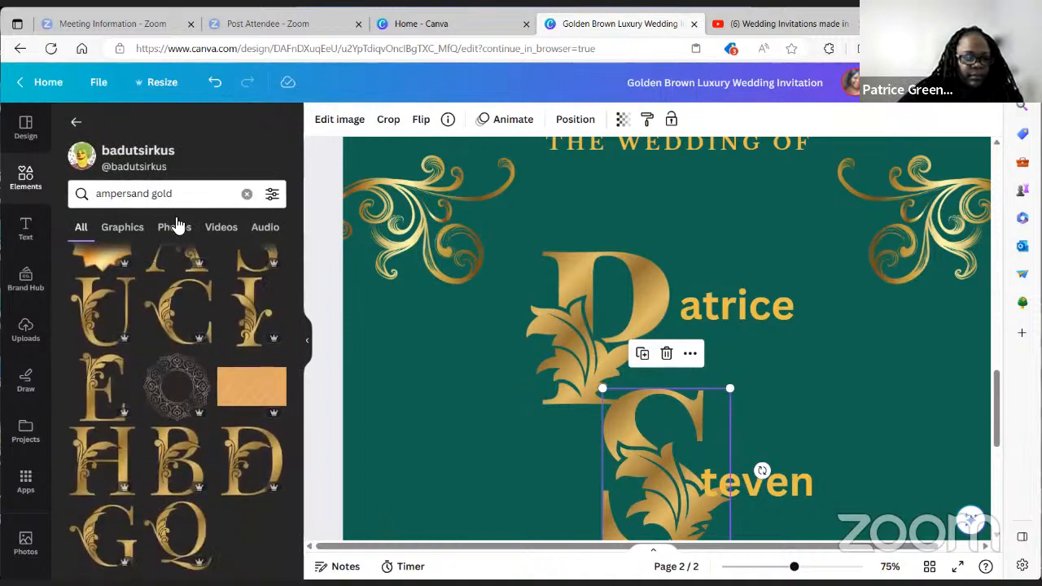
pyautogui.click(175, 227)
pyautogui.click(222, 230)
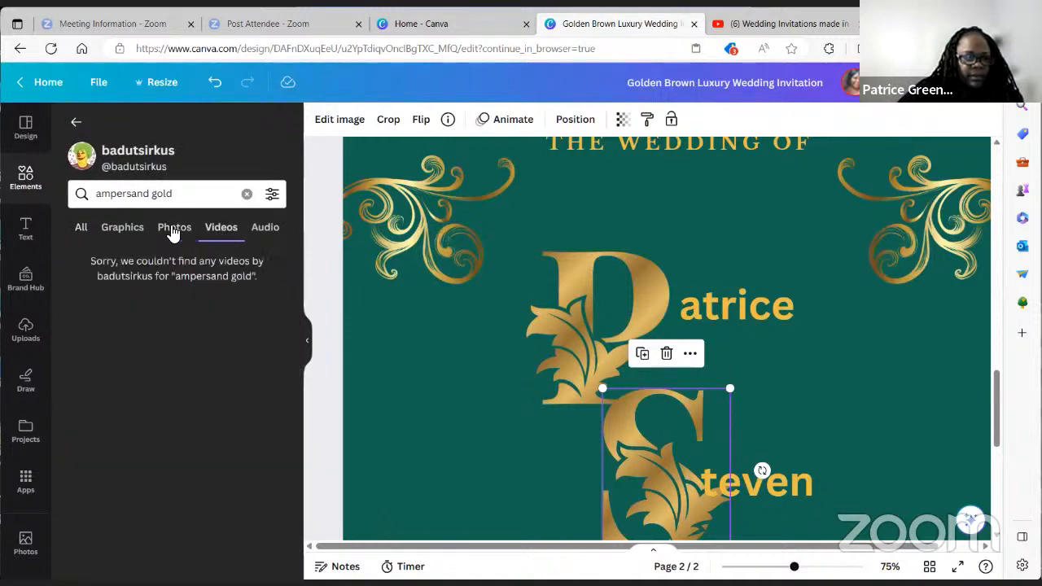
pyautogui.click(123, 228)
pyautogui.scroll(-3, 164, 319)
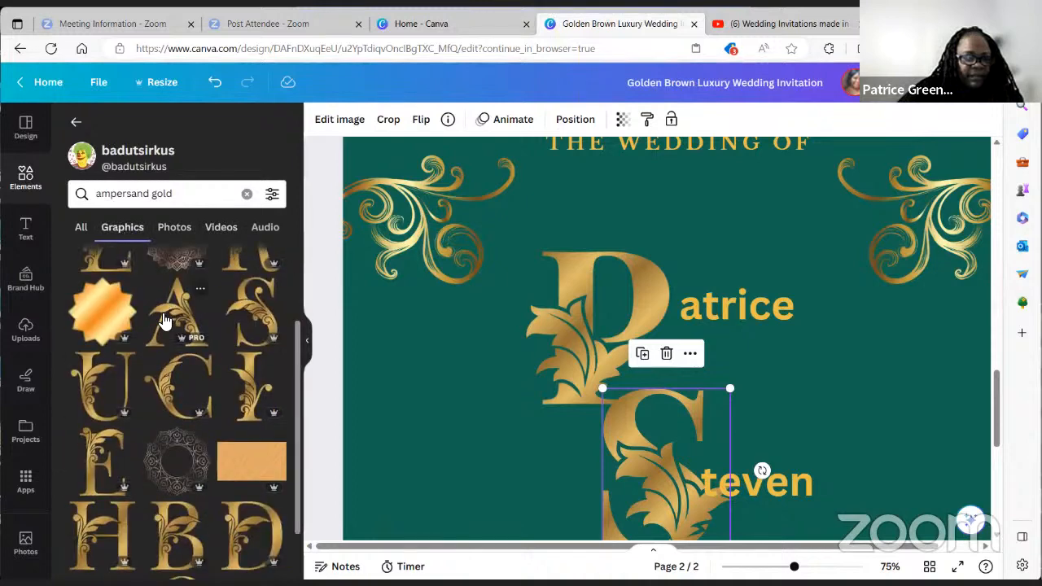
pyautogui.click(186, 197)
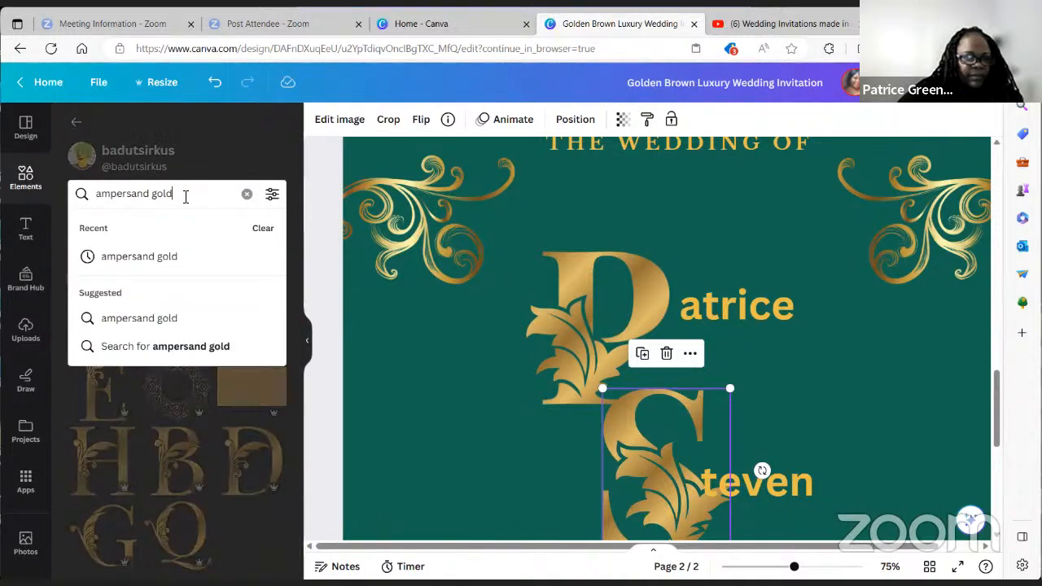
pyautogui.press('BackSpace')
pyautogui.press('BackSpace')
pyautogui.press('BackSpace')
pyautogui.press('BackSpace')
pyautogui.press('BackSpace')
pyautogui.press('BackSpace')
pyautogui.press('BackSpace')
pyautogui.press('BackSpace')
pyautogui.press('BackSpace')
pyautogui.press('BackSpace')
pyautogui.press('BackSpace')
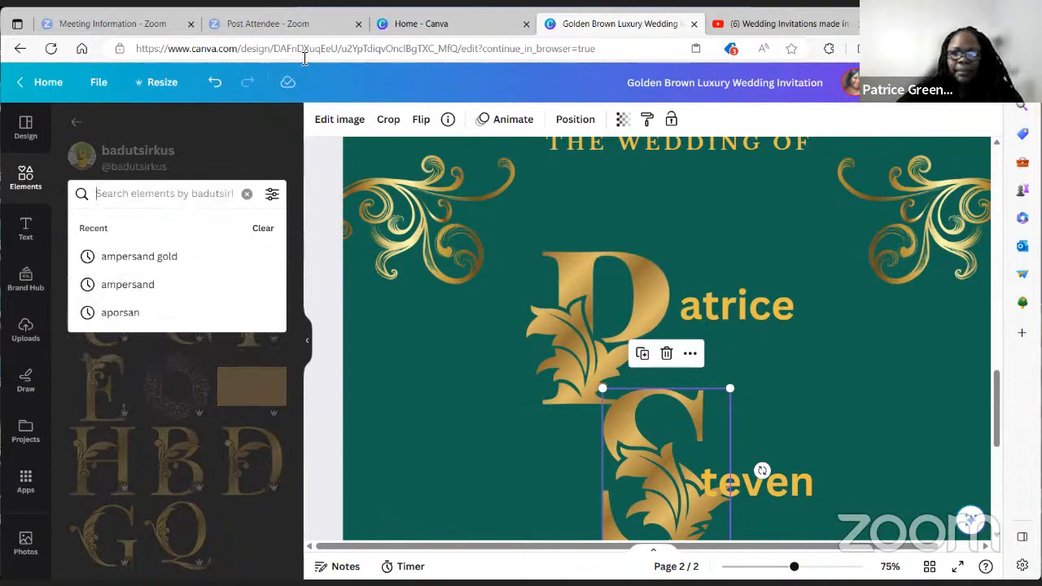
pyautogui.click(439, 23)
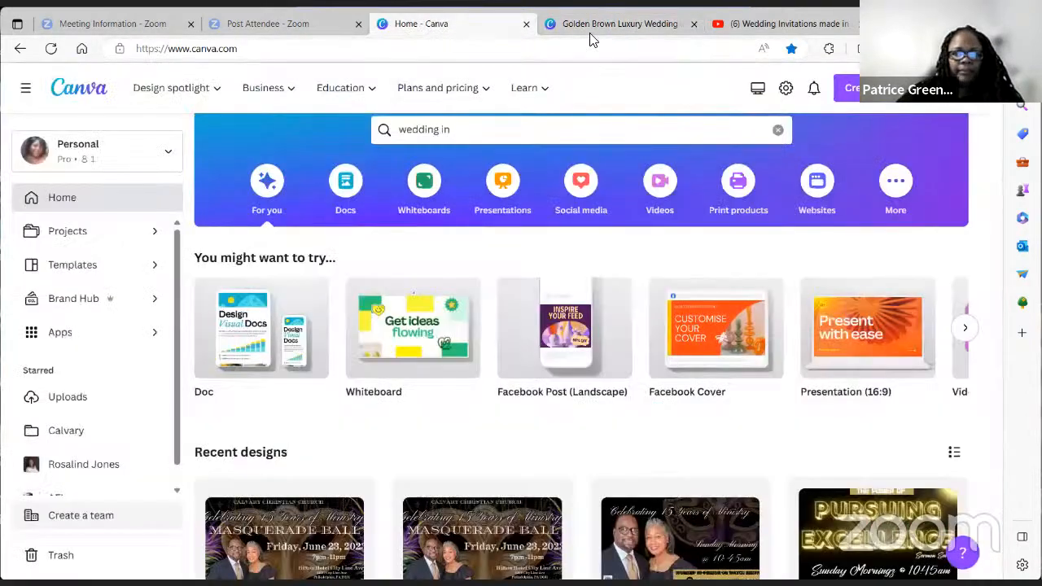
pyautogui.click(594, 26)
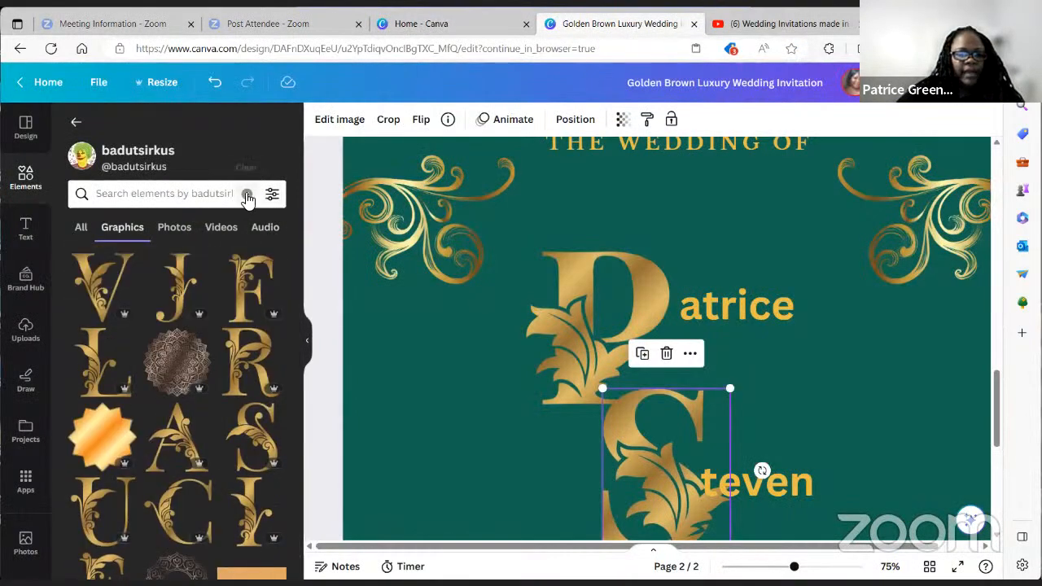
# Step: Clear the search and shift page 1's glitter frame left away from Jamie & Hanna
pyautogui.click(248, 199)
pyautogui.scroll(10, 569, 397)
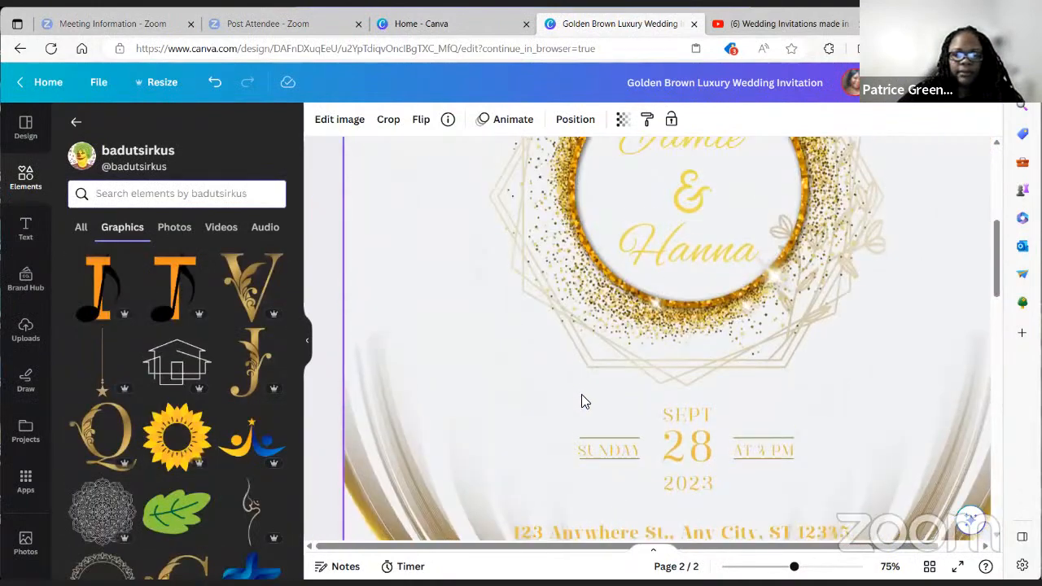
pyautogui.scroll(2, 581, 399)
pyautogui.click(695, 318)
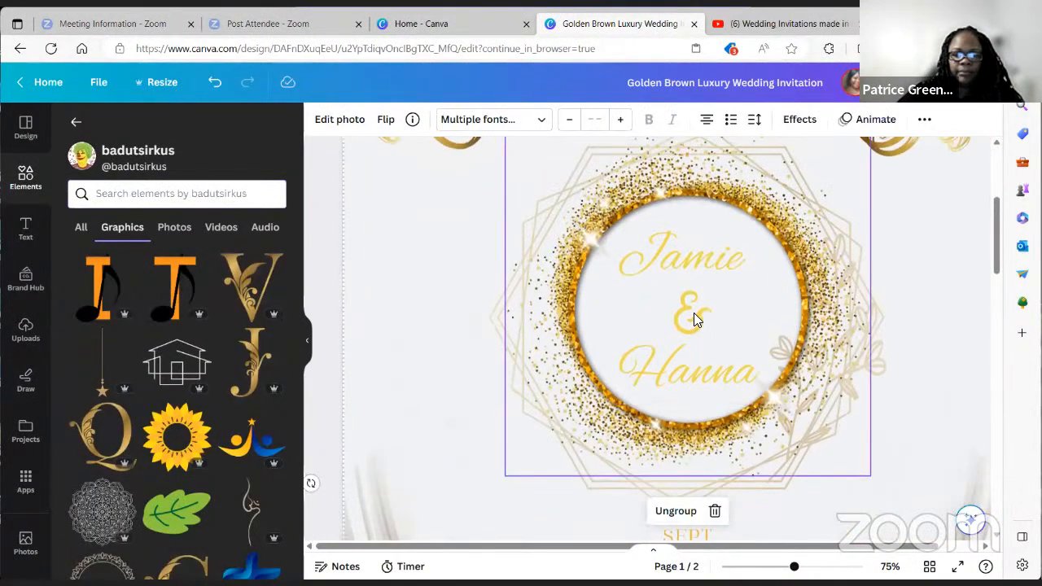
pyautogui.moveTo(619, 333); pyautogui.dragTo(404, 327)
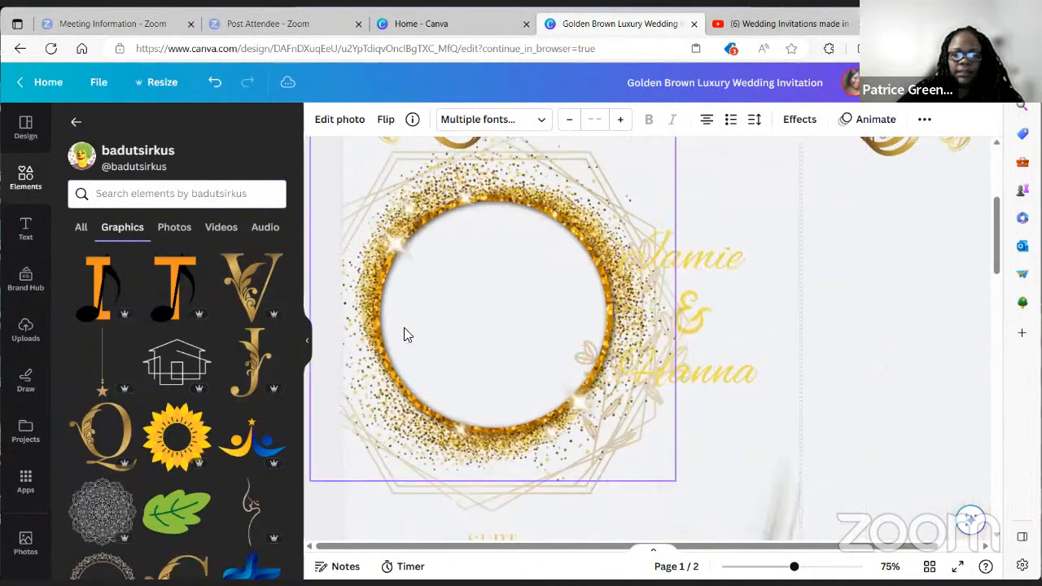
pyautogui.moveTo(625, 335); pyautogui.dragTo(476, 337)
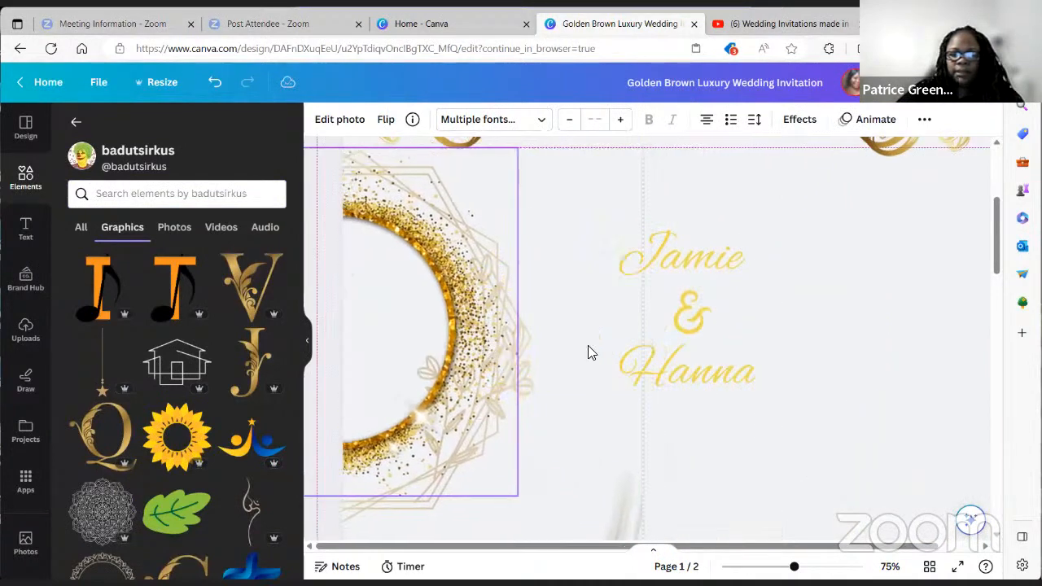
# Step: Duplicate and copy page 1's gold ampersand, then scroll back to page 2
pyautogui.click(703, 317)
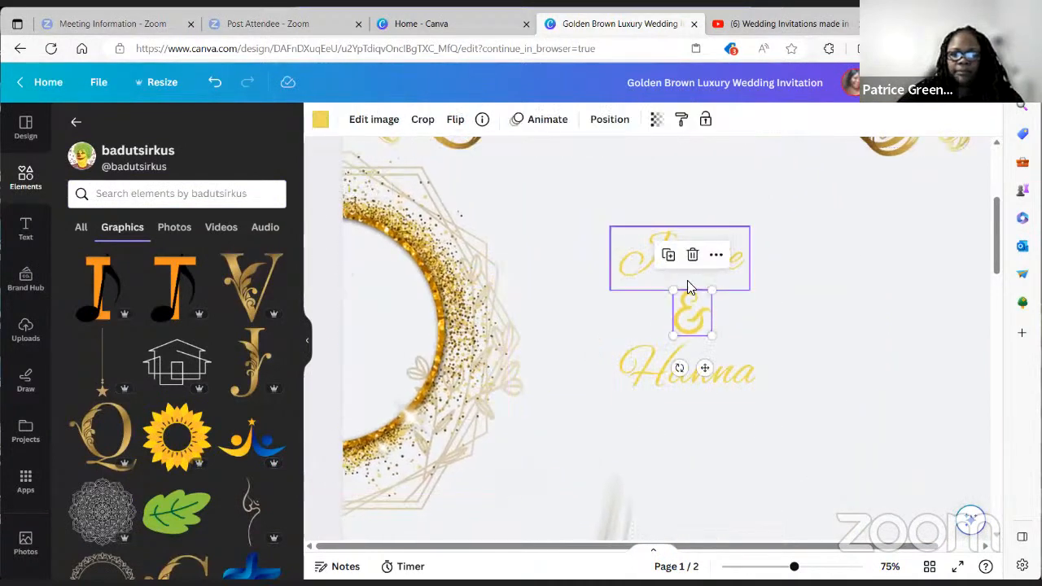
pyautogui.click(668, 257)
pyautogui.scroll(-3, 685, 278)
pyautogui.scroll(2, 688, 282)
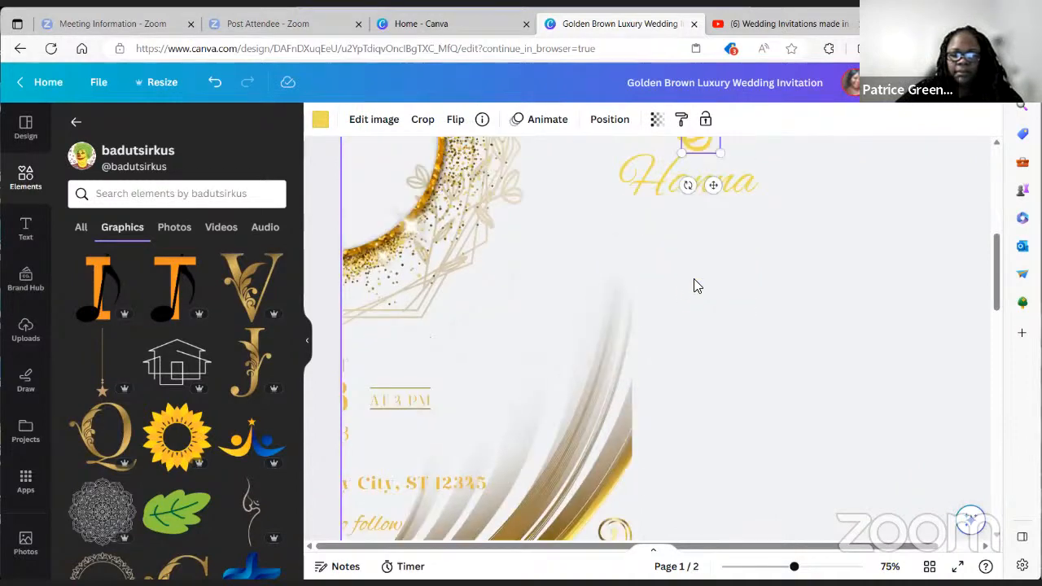
pyautogui.rightClick(701, 271)
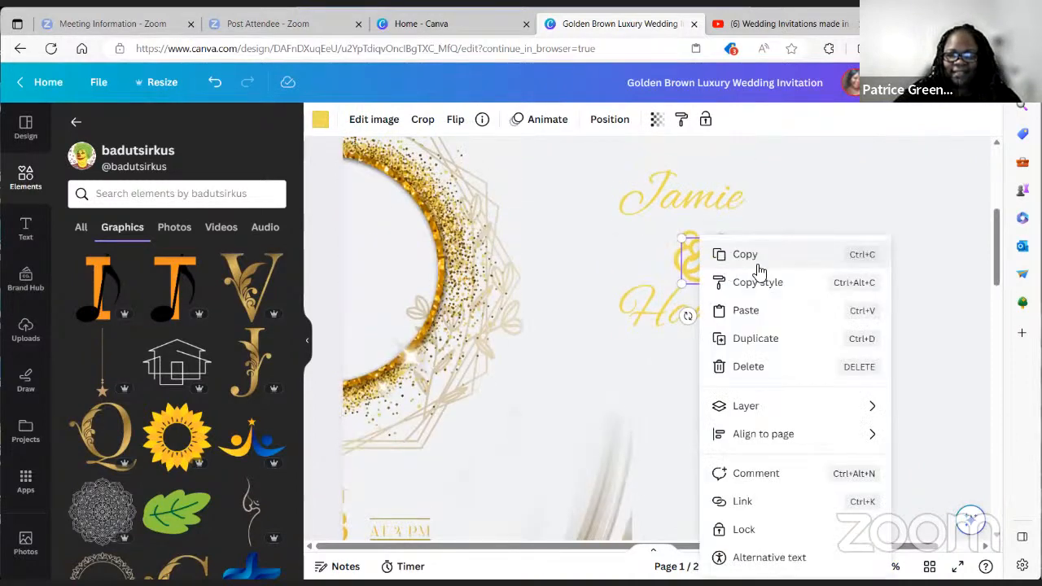
pyautogui.scroll(-1, 531, 430)
pyautogui.scroll(-10, 529, 427)
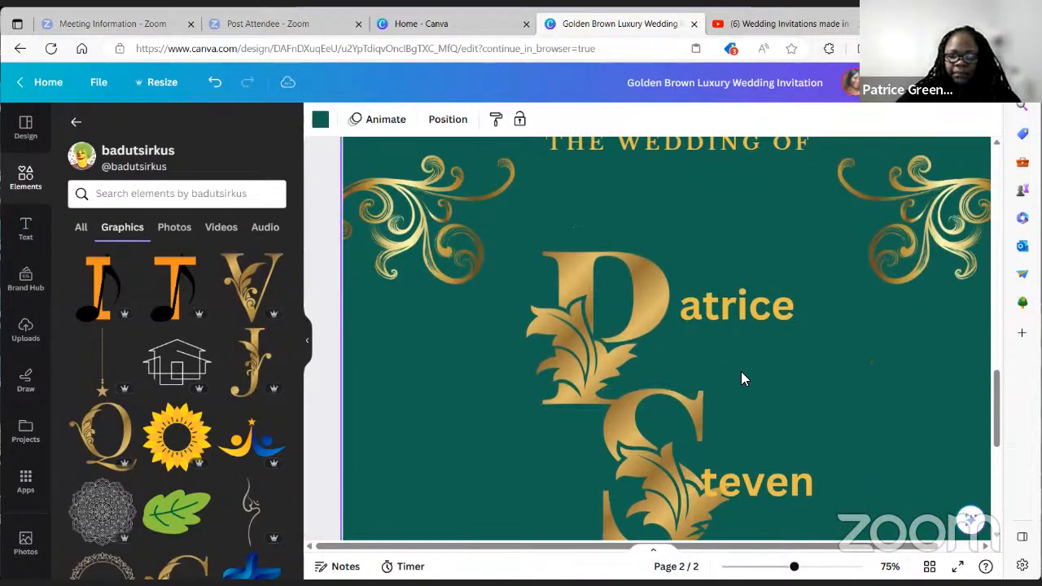
# Step: Paste the gold ampersand between Patrice and Steven on page 2 and resize it to fit
pyautogui.rightClick(742, 375)
pyautogui.click(787, 447)
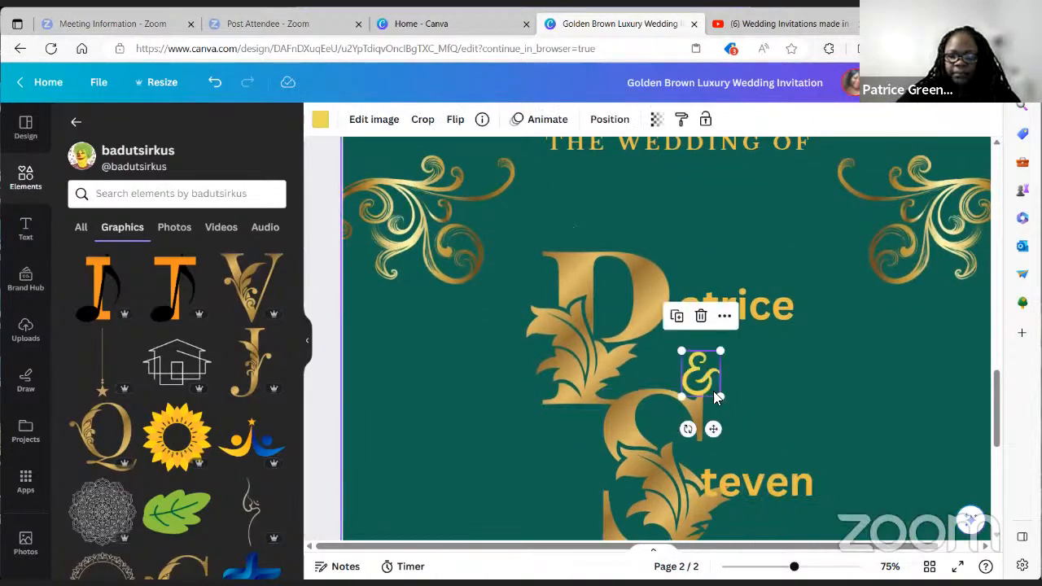
pyautogui.moveTo(715, 398); pyautogui.dragTo(825, 487)
pyautogui.moveTo(790, 435); pyautogui.dragTo(777, 396)
pyautogui.moveTo(714, 335); pyautogui.dragTo(730, 367)
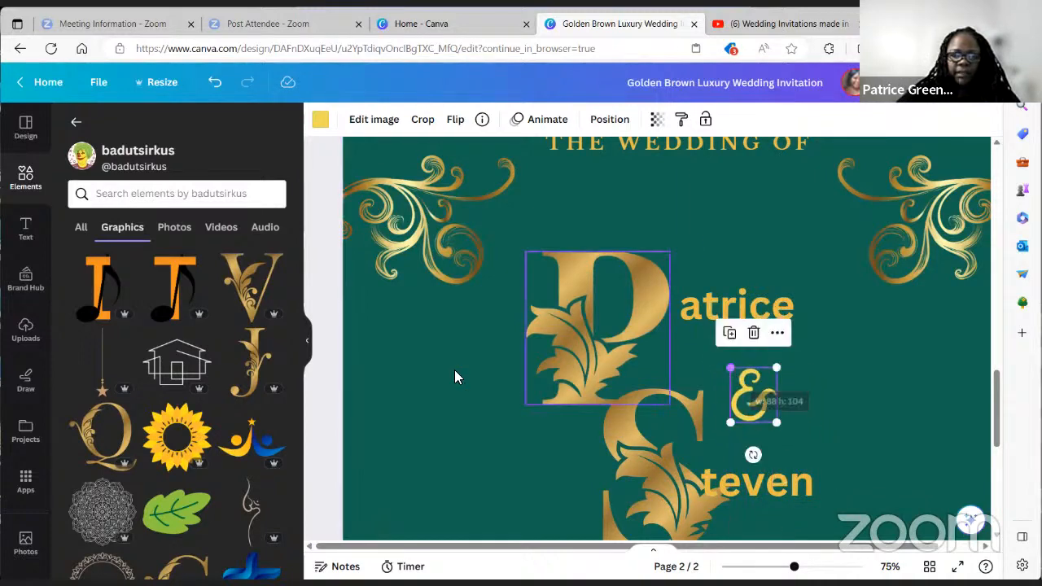
pyautogui.scroll(10, 784, 165)
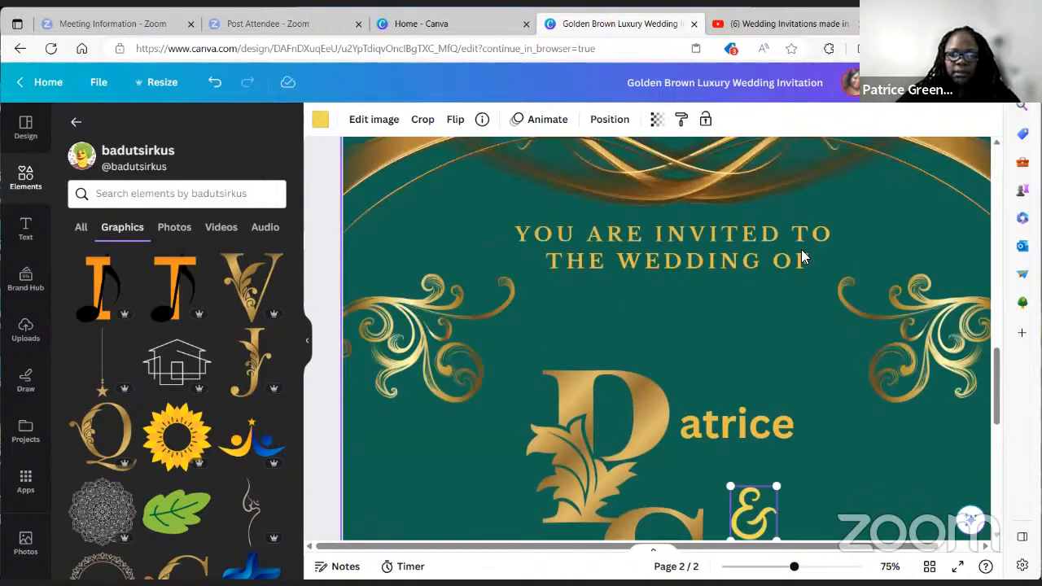
pyautogui.click(820, 272)
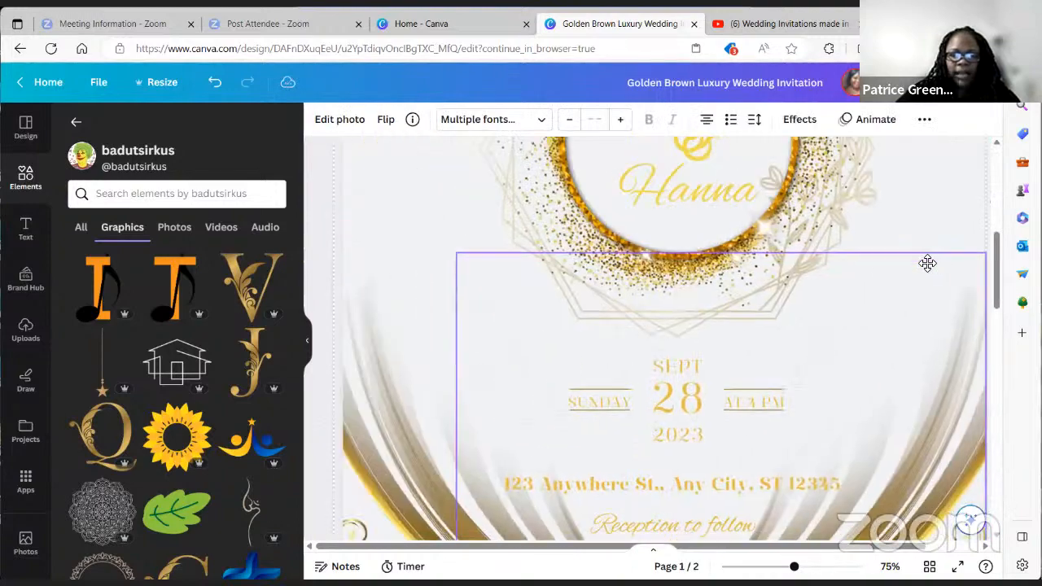
pyautogui.scroll(5, 861, 323)
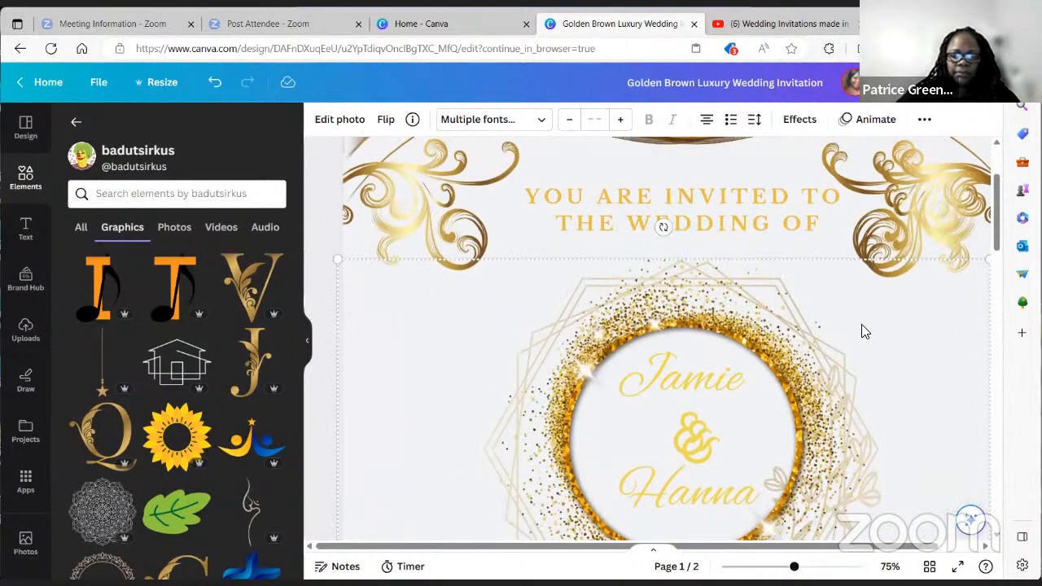
pyautogui.scroll(-15, 861, 332)
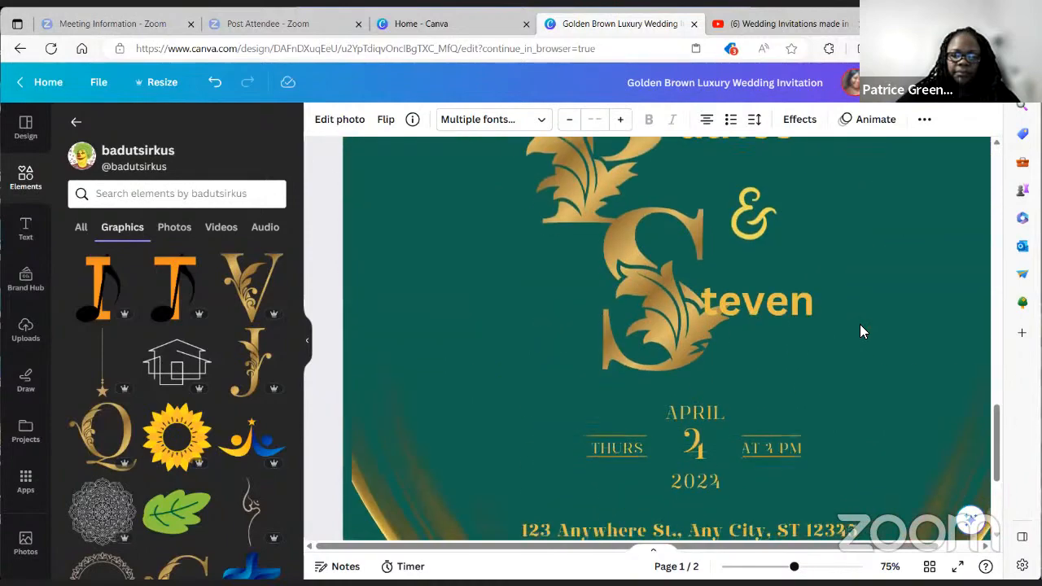
pyautogui.click(762, 223)
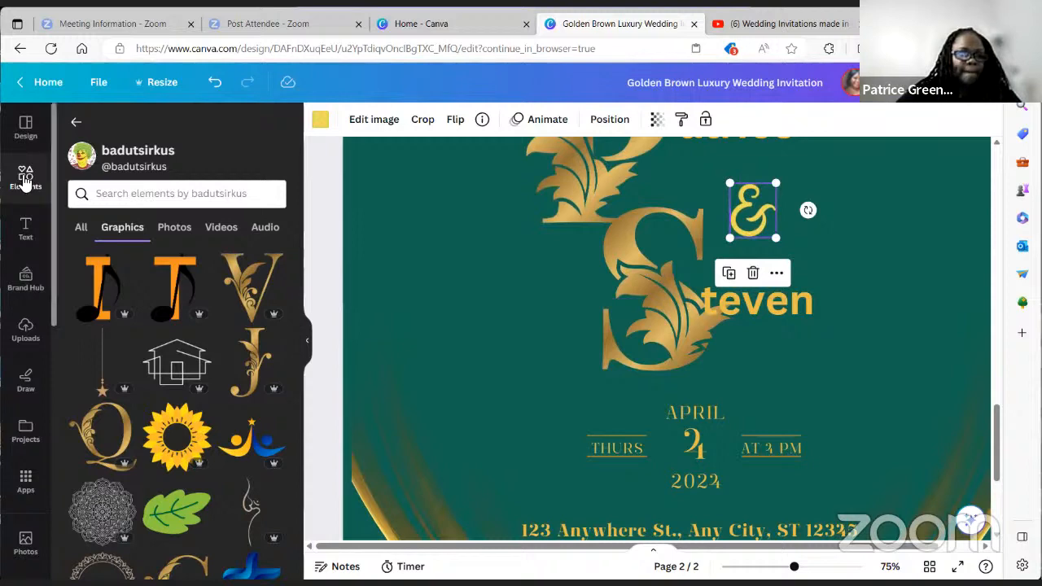
# Step: Search elements for 'amper', show all ampersand graphics, and delete the small yellow ampersand
pyautogui.click(25, 174)
pyautogui.click(113, 128)
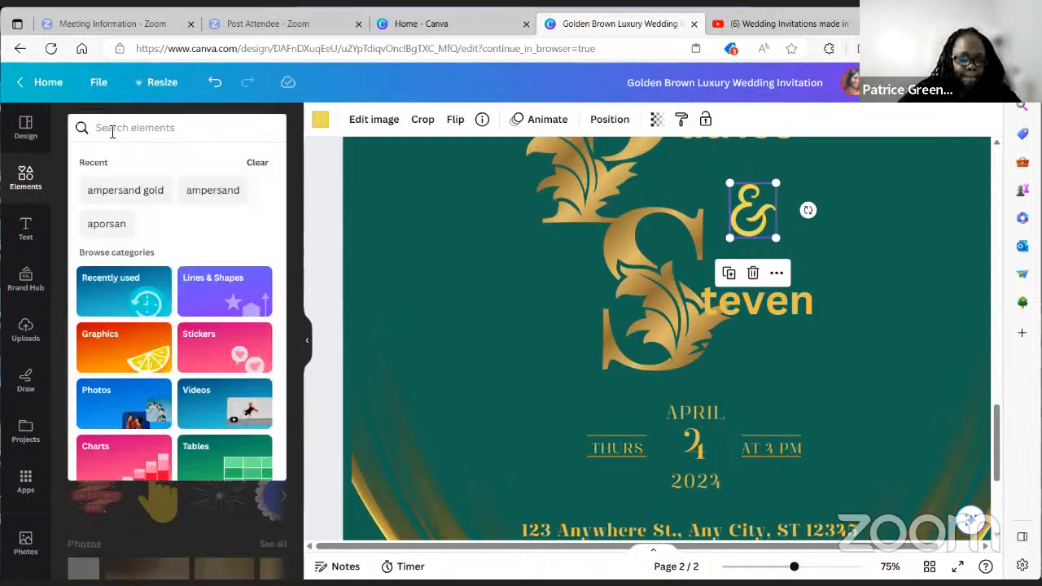
pyautogui.write('amper')
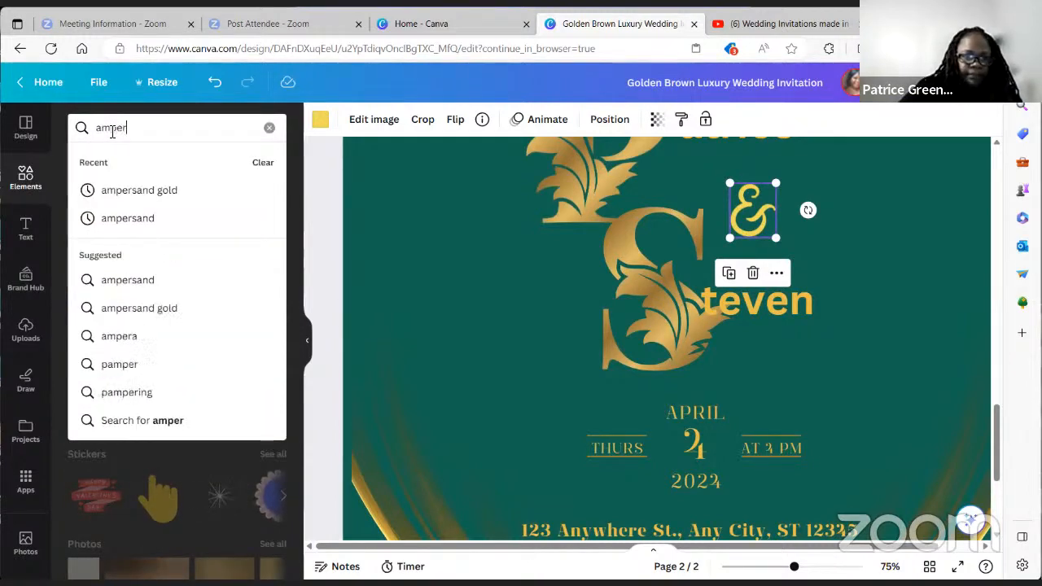
pyautogui.click(122, 217)
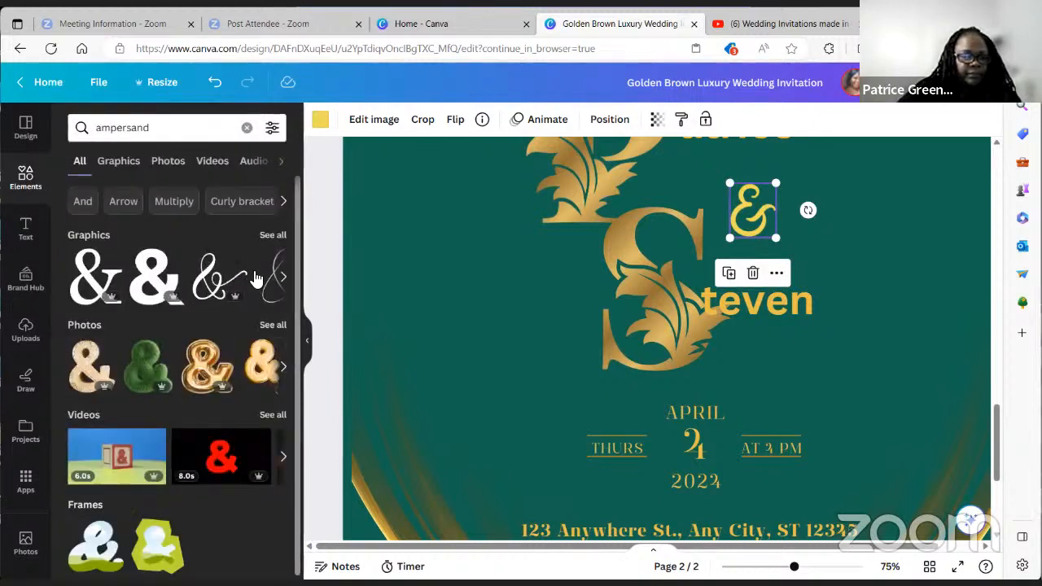
pyautogui.click(269, 238)
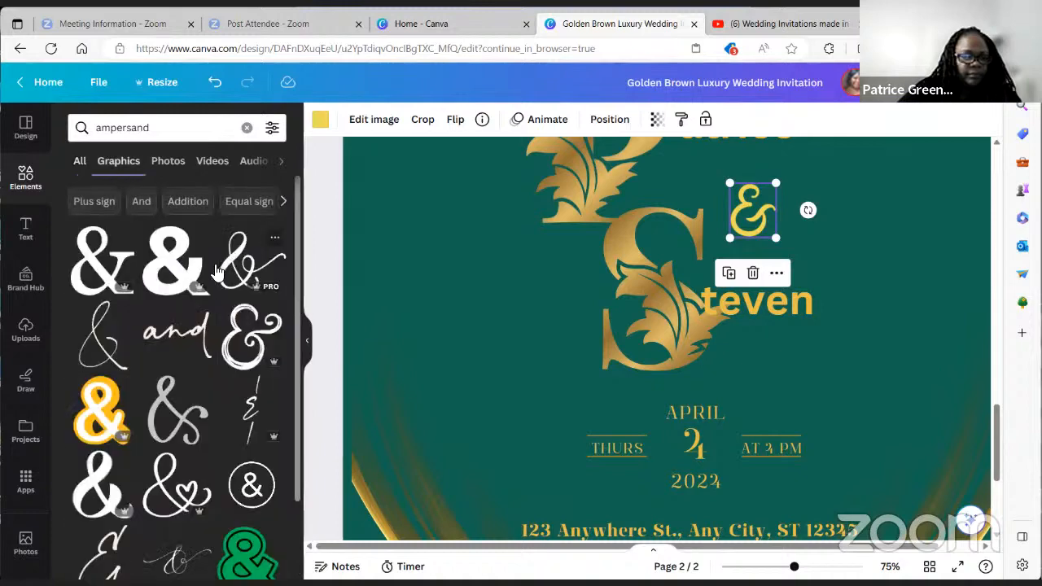
pyautogui.scroll(-2, 156, 342)
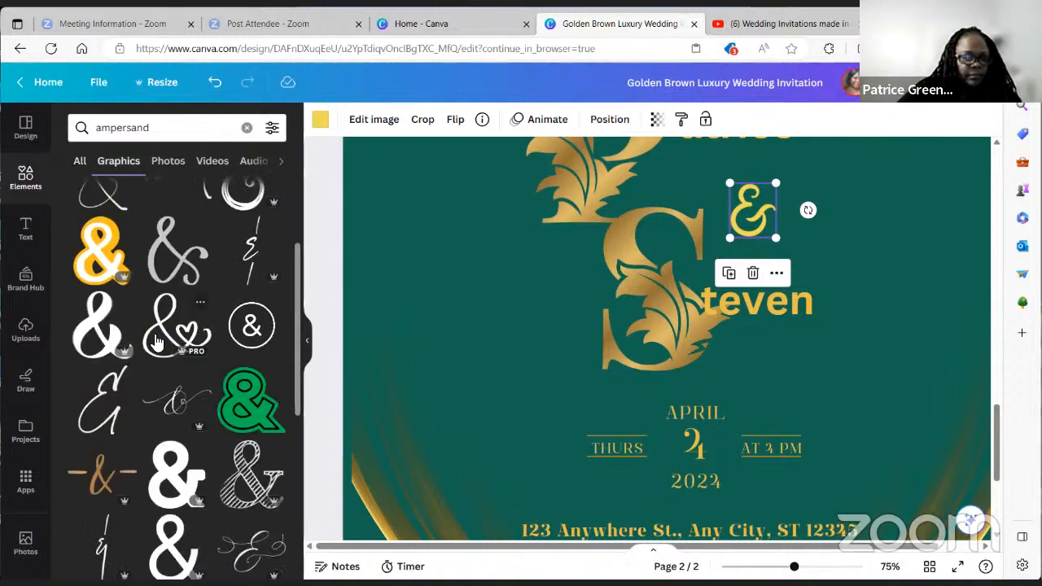
pyautogui.scroll(-5, 157, 342)
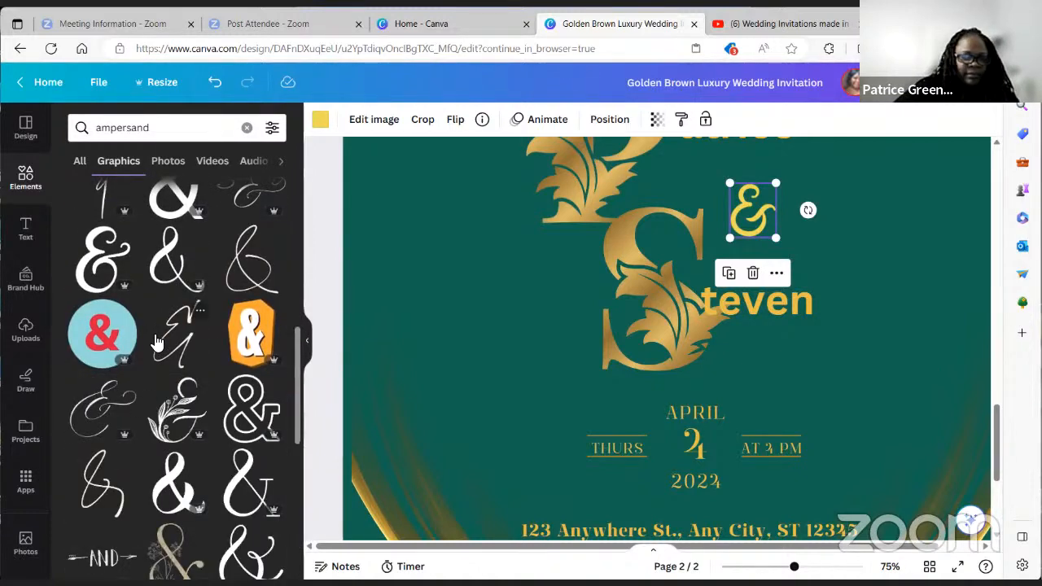
pyautogui.scroll(-1, 156, 342)
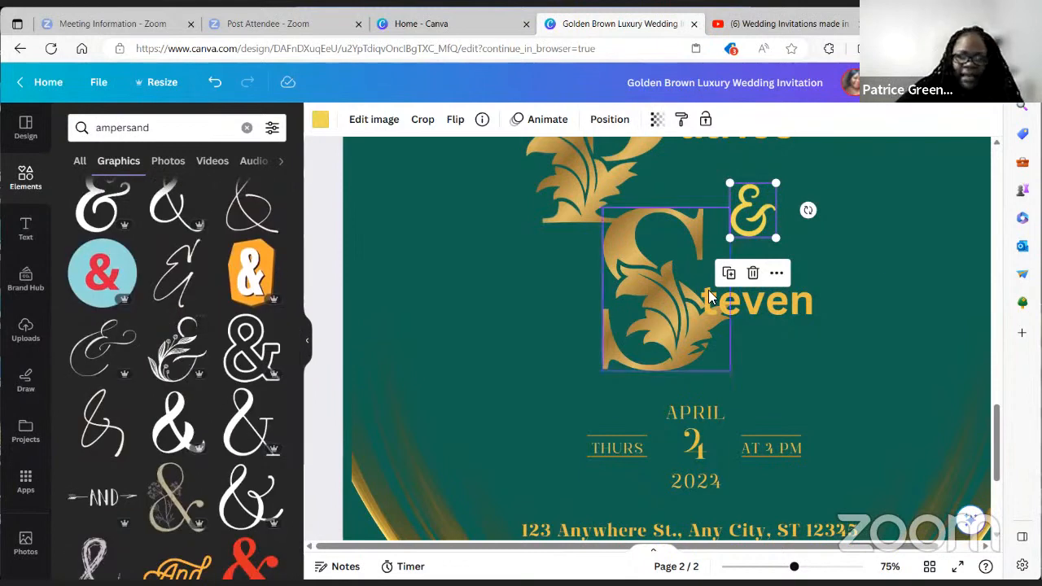
pyautogui.click(753, 272)
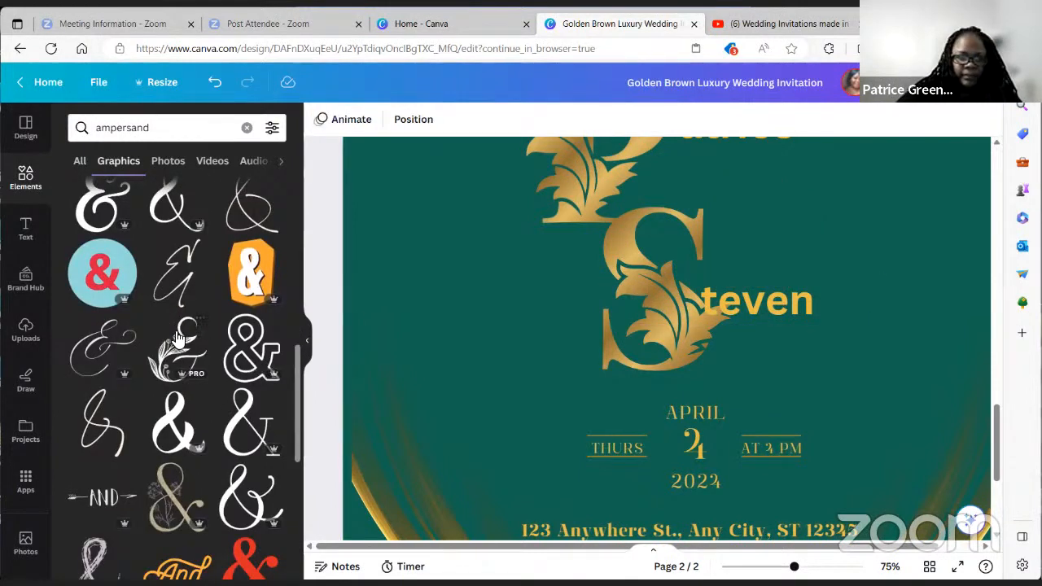
# Step: Add a floral ampersand graphic to the page and recolour it light gold
pyautogui.moveTo(178, 348); pyautogui.dragTo(617, 263)
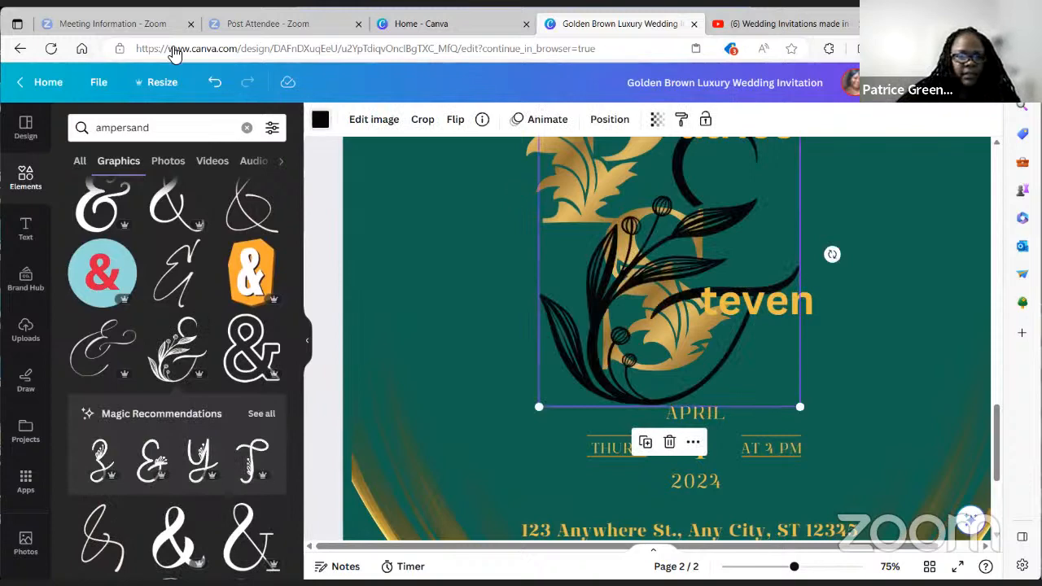
pyautogui.click(320, 119)
pyautogui.scroll(-3, 177, 372)
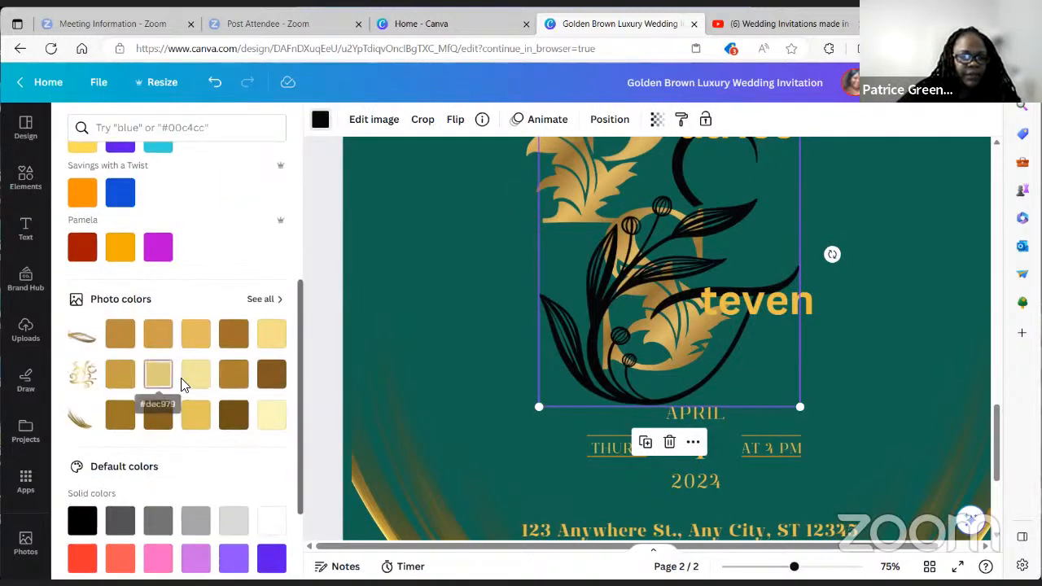
pyautogui.click(195, 378)
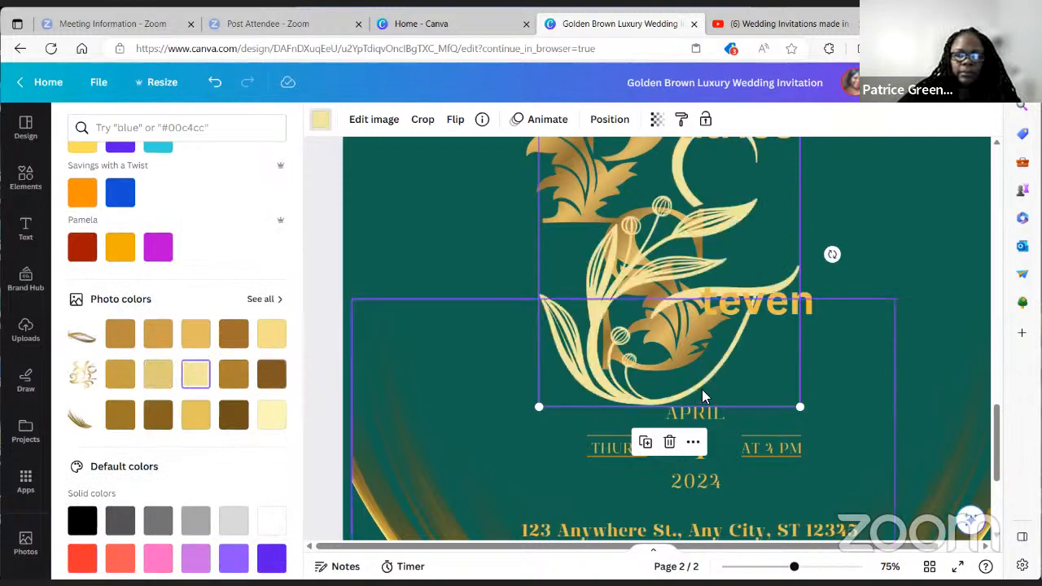
# Step: Try lighter and darker gold swatches on the ampersand, settling on a deep brown gold
pyautogui.scroll(3, 444, 405)
pyautogui.scroll(-1, 445, 404)
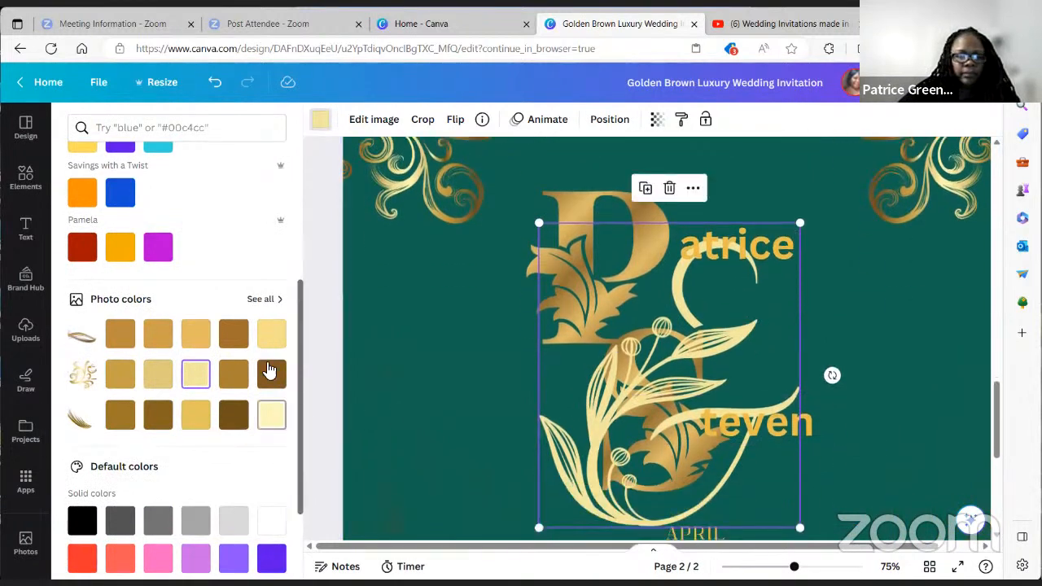
pyautogui.click(231, 335)
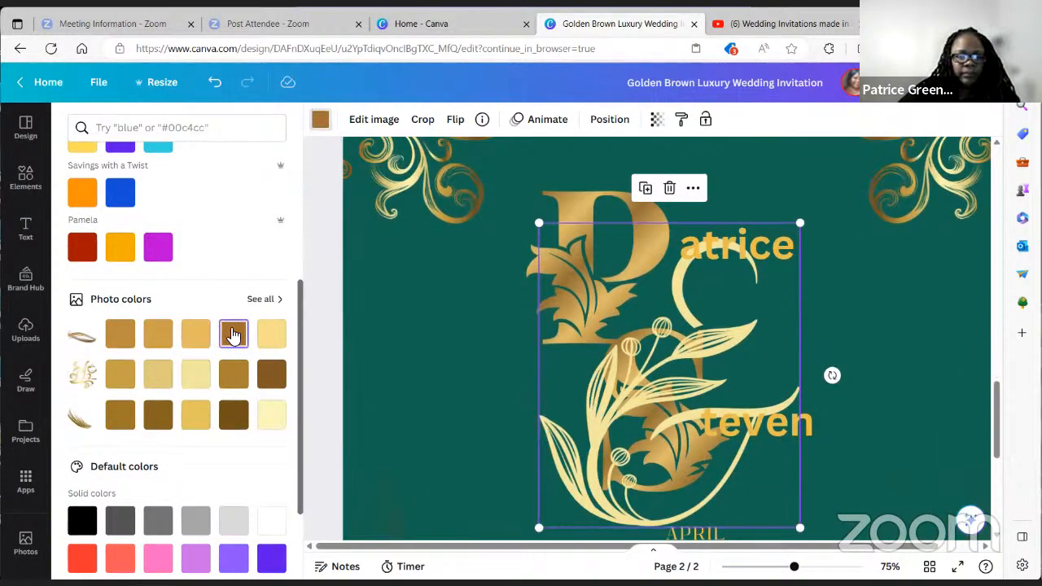
pyautogui.click(158, 376)
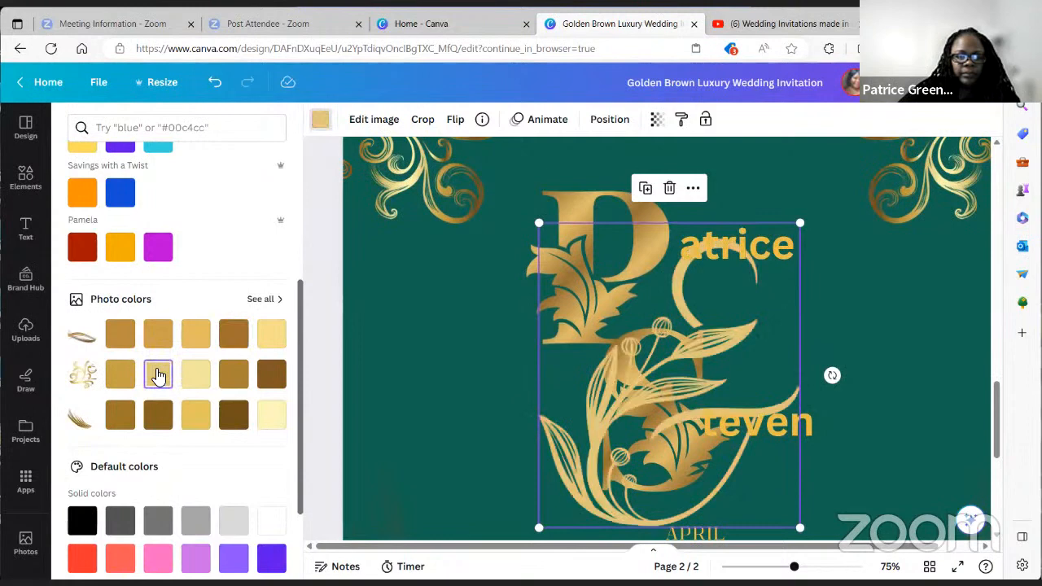
pyautogui.click(120, 409)
pyautogui.click(163, 417)
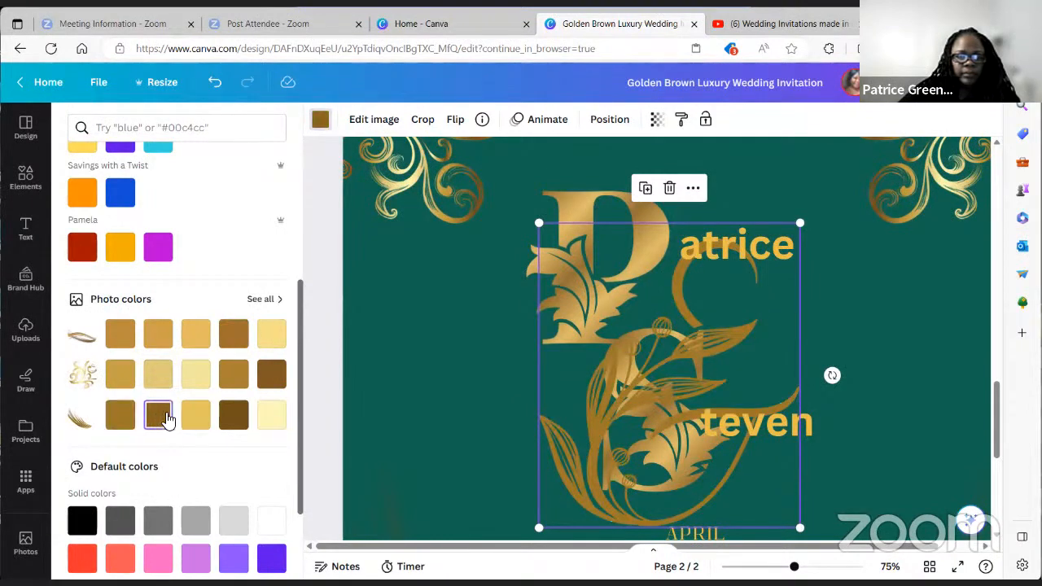
pyautogui.click(575, 201)
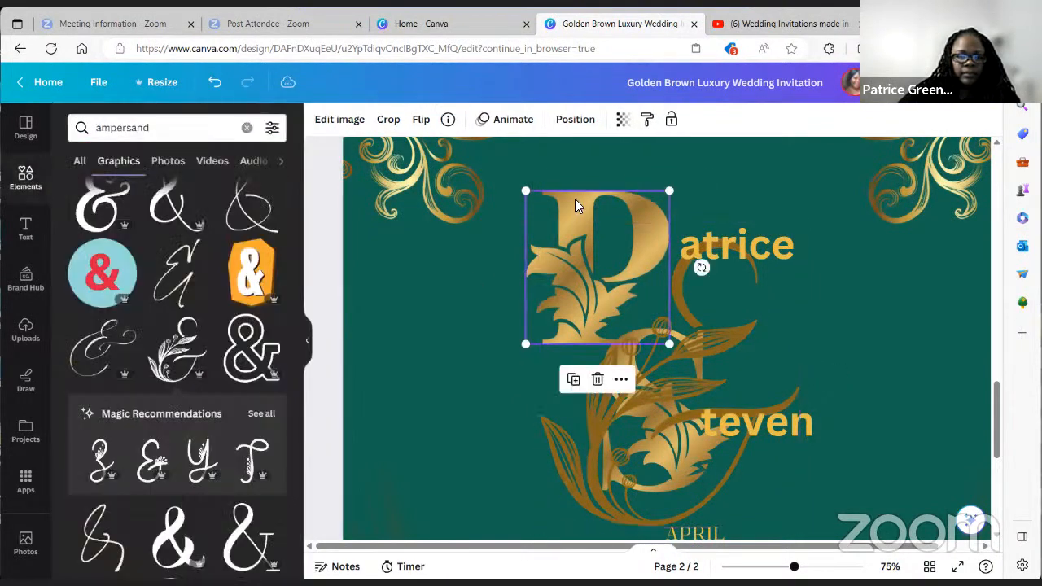
# Step: Shrink the floral ampersand and place it between the two names
pyautogui.click(341, 122)
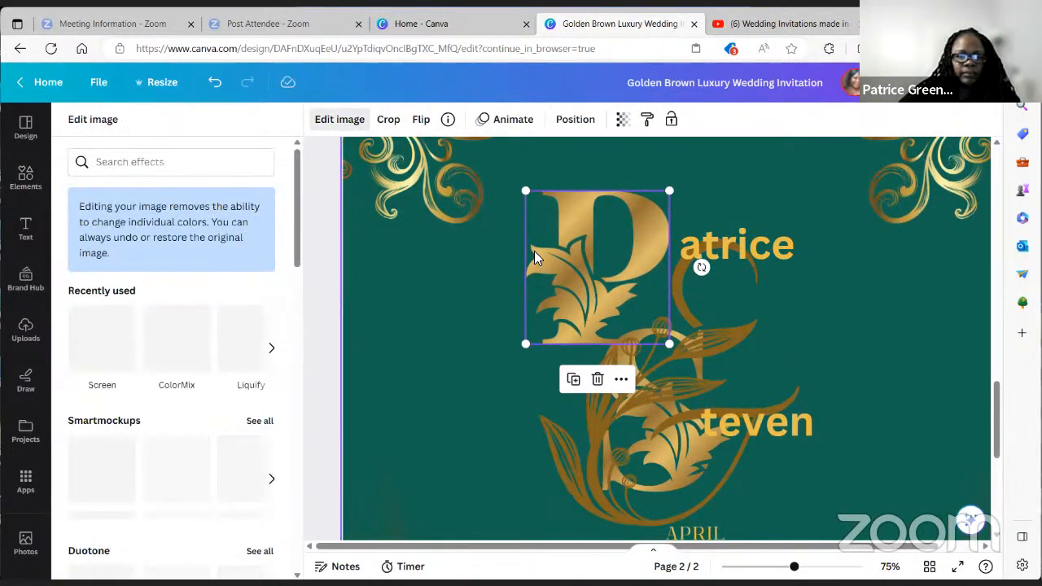
pyautogui.click(693, 387)
pyautogui.moveTo(842, 291); pyautogui.dragTo(907, 262)
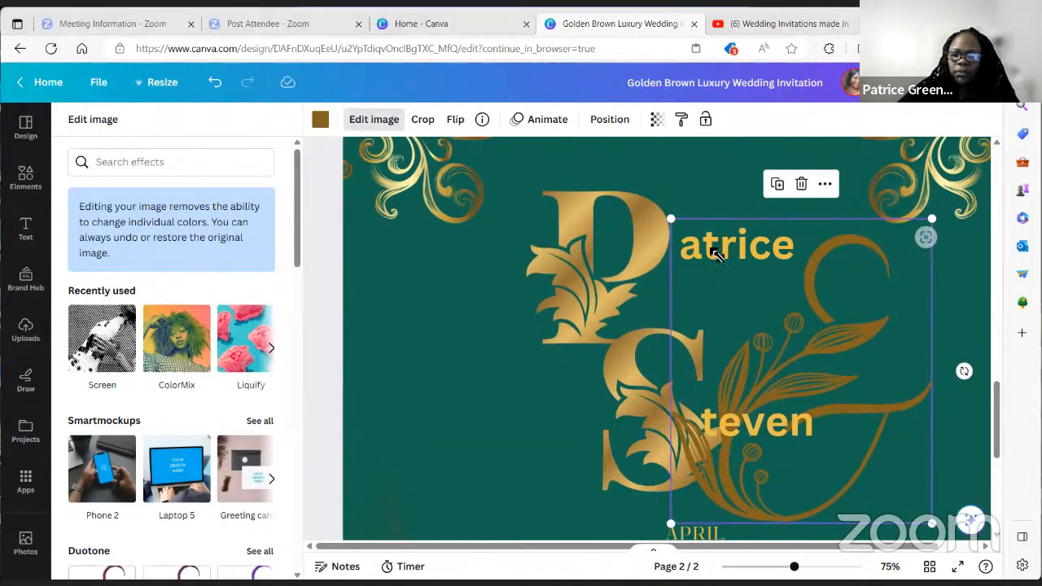
pyautogui.moveTo(671, 219); pyautogui.dragTo(803, 368)
pyautogui.moveTo(863, 391); pyautogui.dragTo(790, 297)
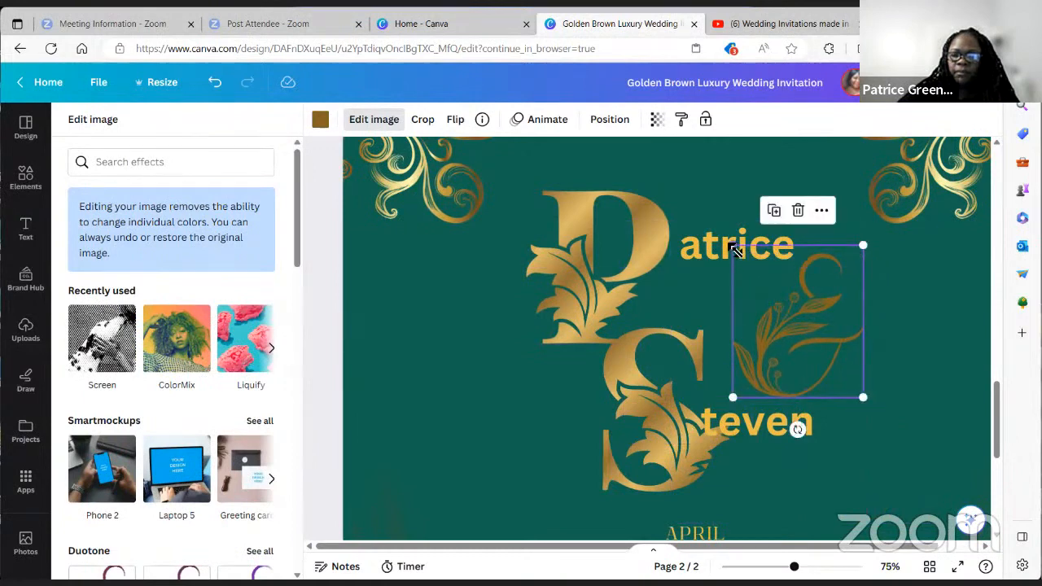
pyautogui.moveTo(735, 249); pyautogui.dragTo(736, 316)
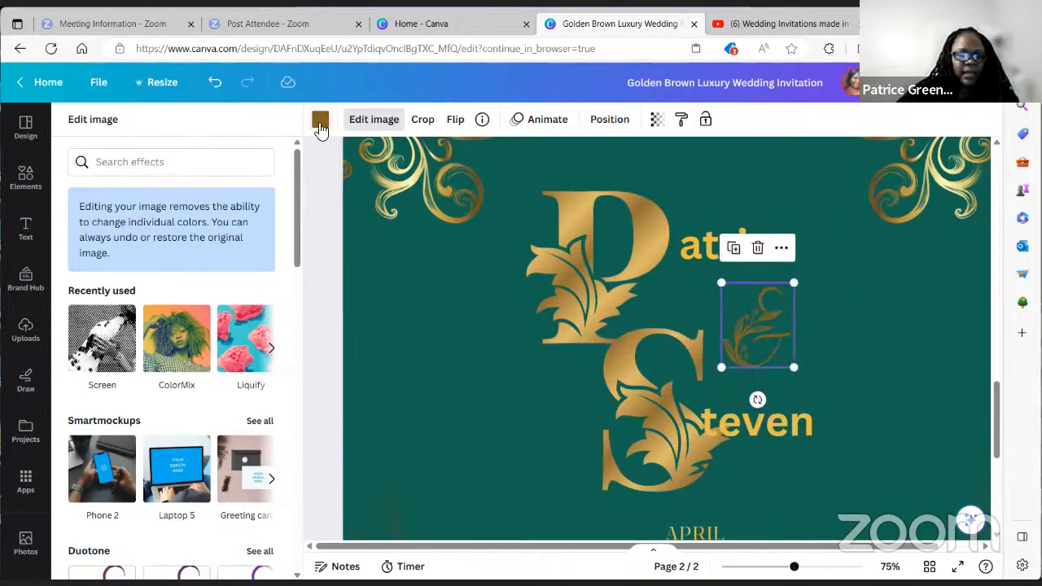
# Step: Recolour the ampersand to the document's yellow gold and tilt it slightly
pyautogui.click(320, 119)
pyautogui.scroll(-3, 132, 400)
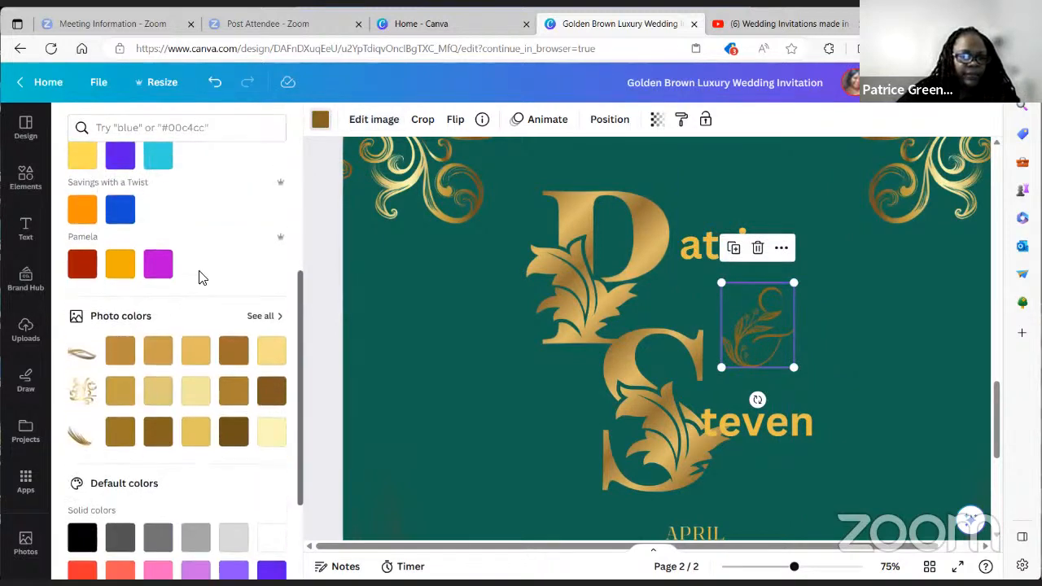
pyautogui.scroll(2, 203, 274)
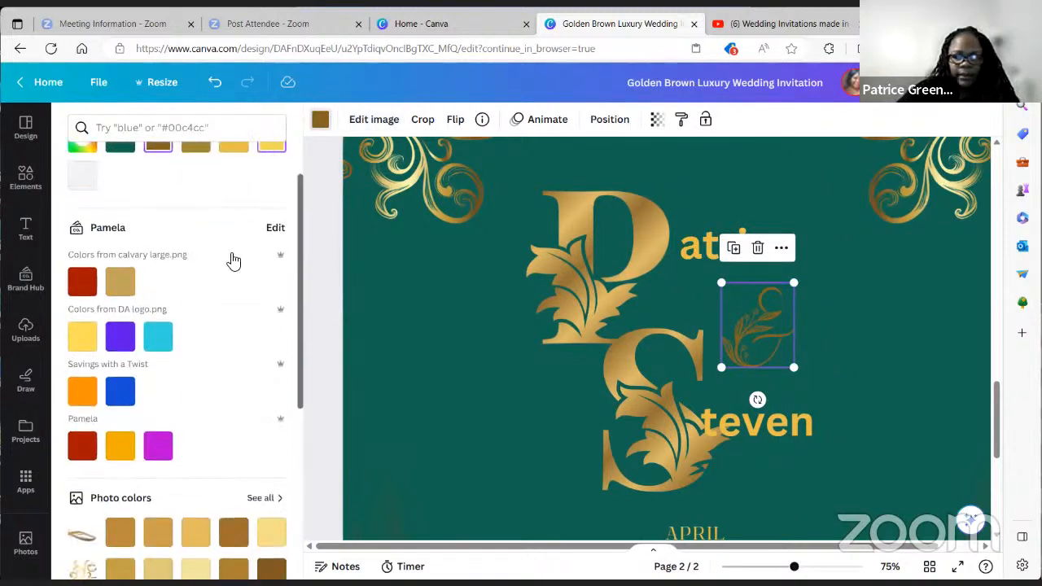
pyautogui.scroll(1, 234, 260)
pyautogui.click(271, 205)
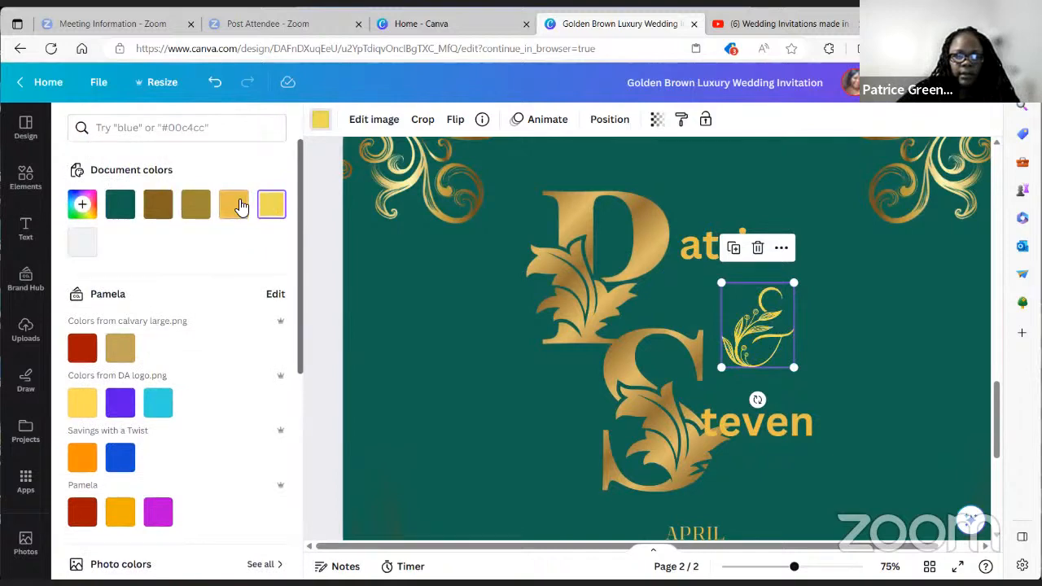
pyautogui.click(235, 204)
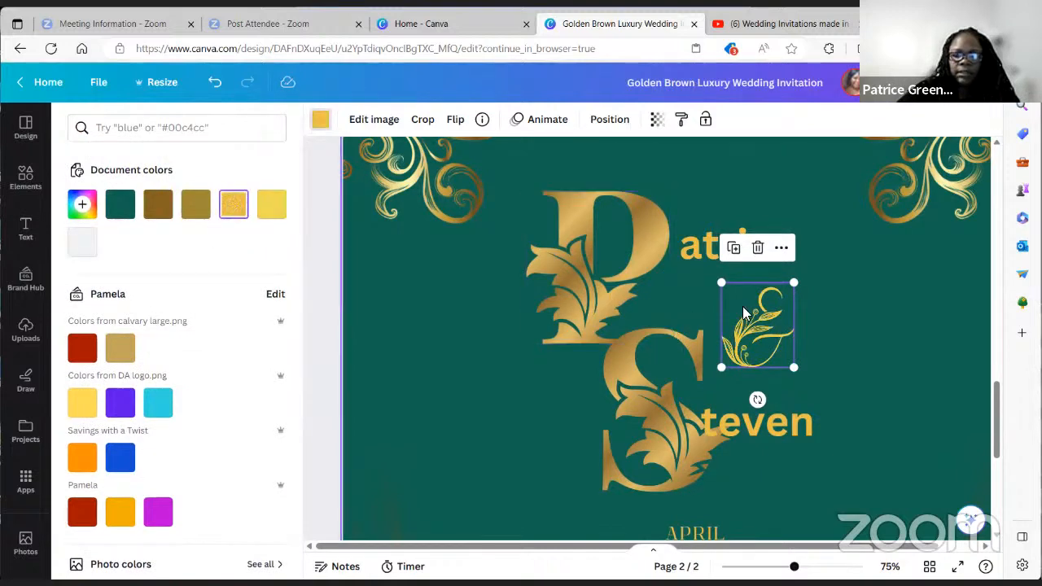
pyautogui.moveTo(758, 399)
pyautogui.mouseDown()
pyautogui.moveTo(785, 391)
pyautogui.moveTo(759, 398)
pyautogui.mouseUp()
pyautogui.click(876, 400)
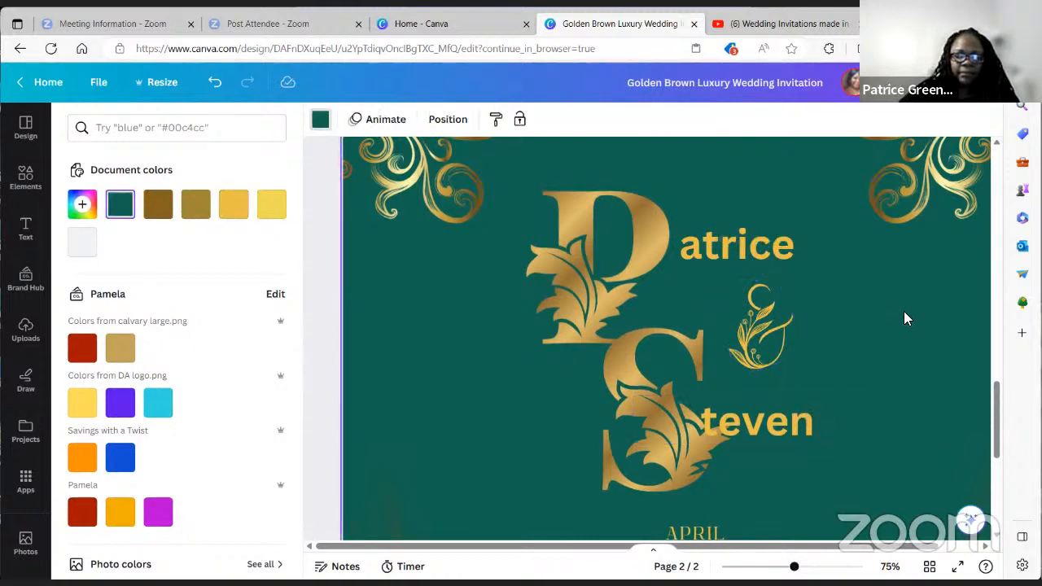
pyautogui.click(680, 363)
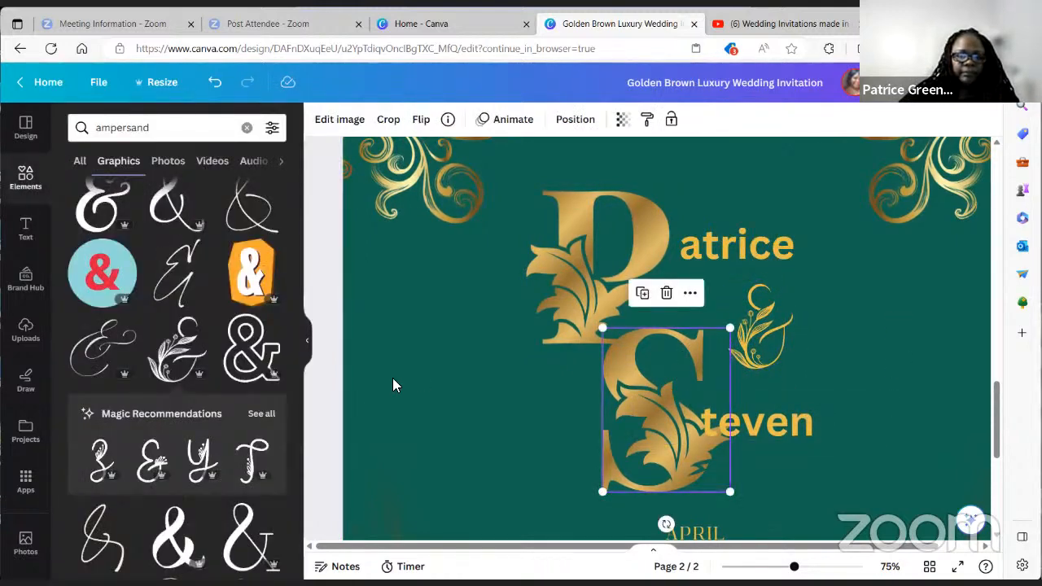
# Step: Add a glossy 3D gold ampersand to the page and shrink it to a small size
pyautogui.scroll(-3, 209, 495)
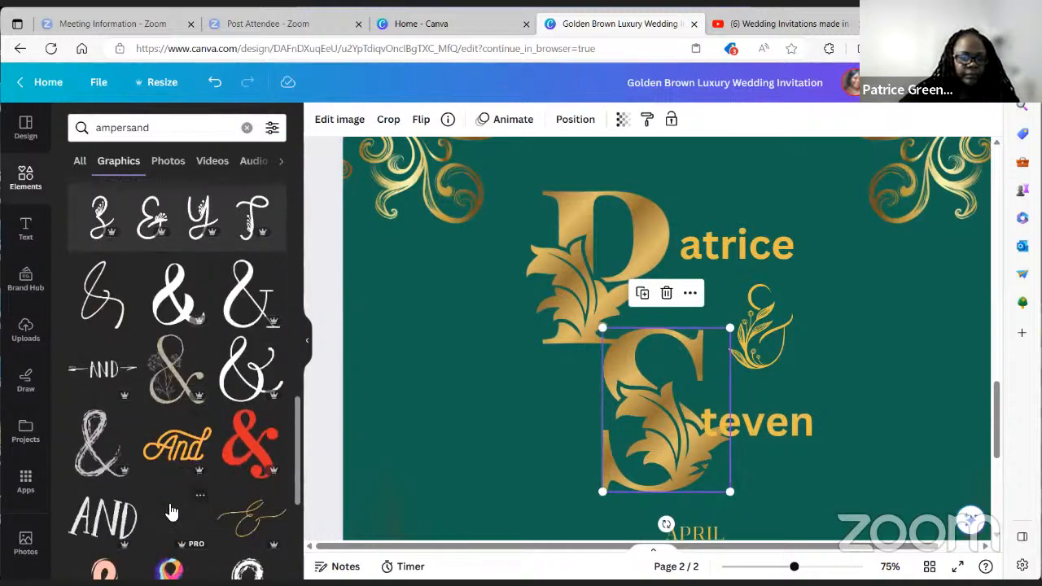
pyautogui.scroll(-2, 171, 510)
pyautogui.scroll(-1, 171, 511)
pyautogui.scroll(-3, 171, 510)
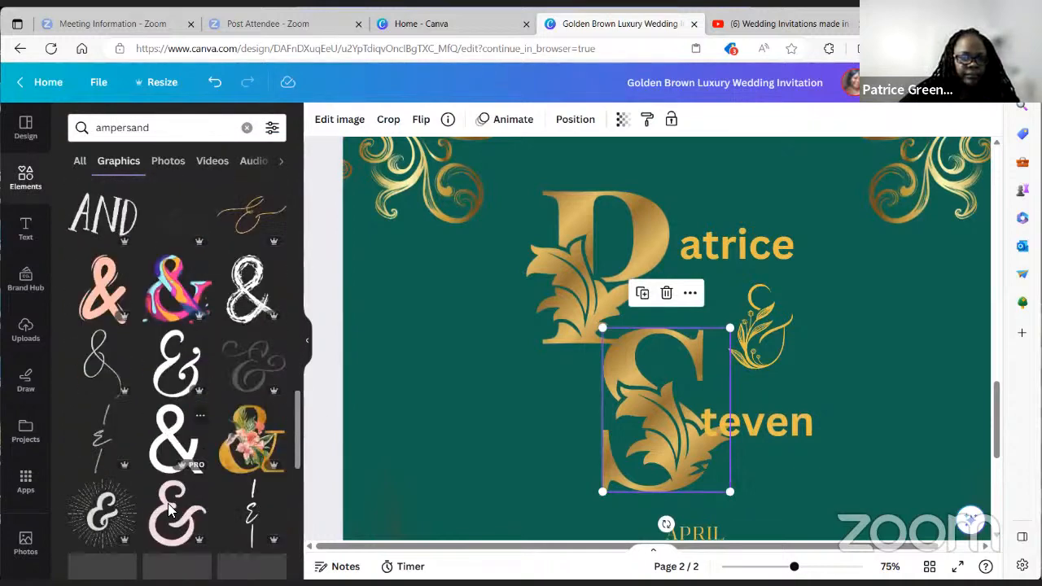
pyautogui.scroll(-5, 169, 506)
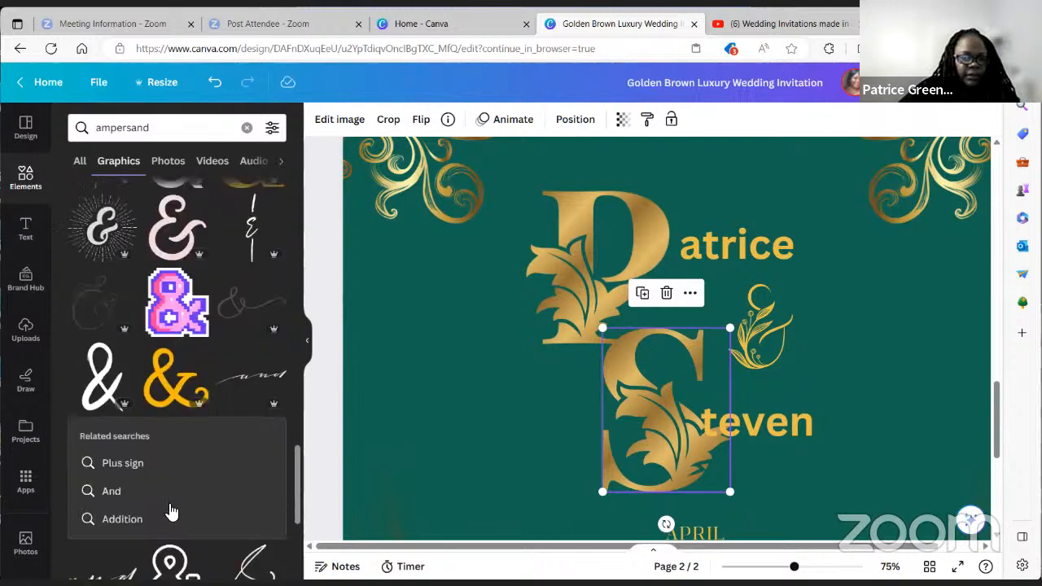
pyautogui.scroll(-2, 171, 510)
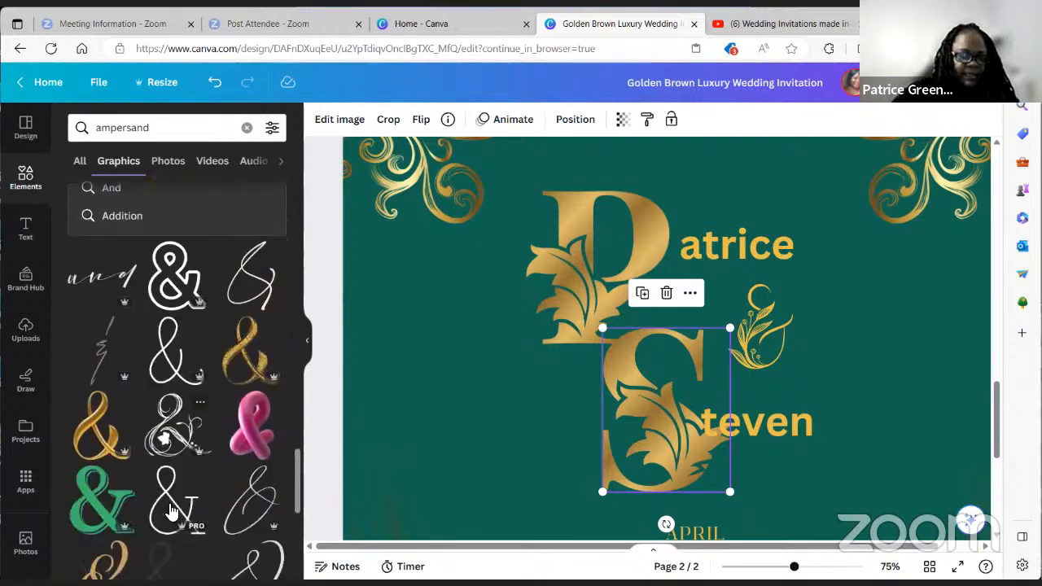
pyautogui.scroll(-2, 128, 526)
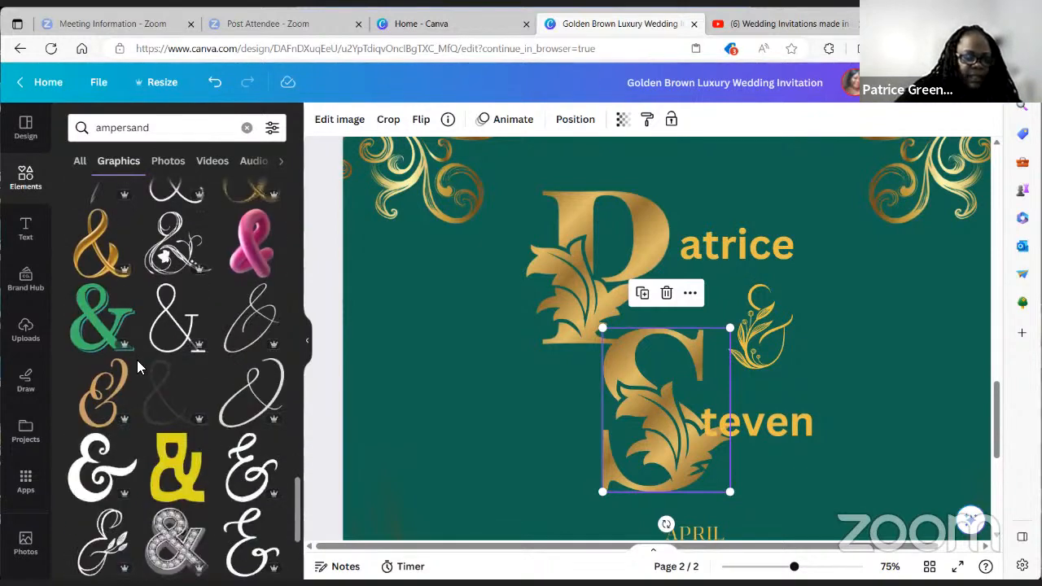
pyautogui.click(101, 228)
pyautogui.scroll(3, 619, 306)
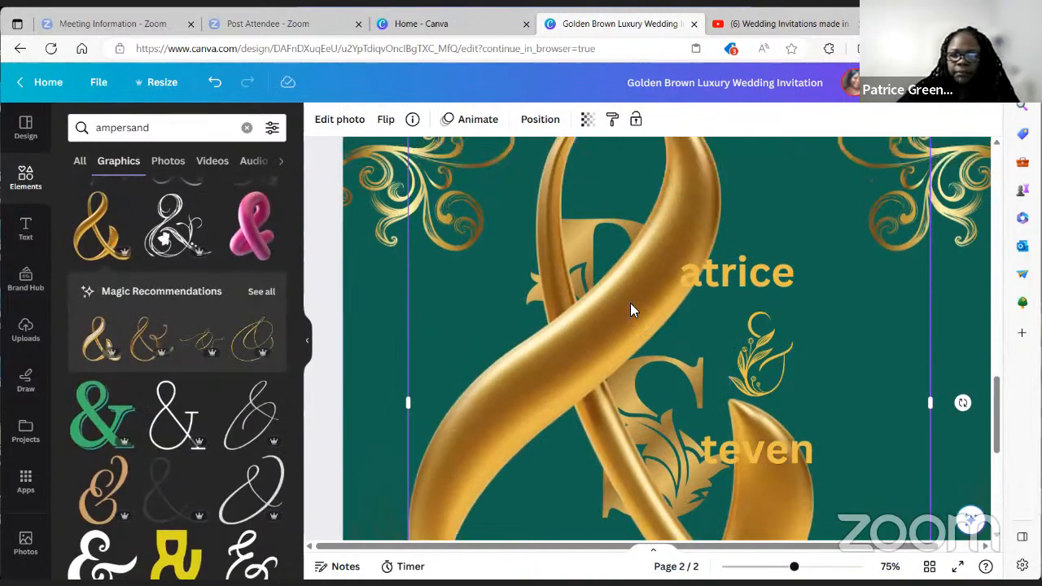
pyautogui.moveTo(412, 309); pyautogui.dragTo(624, 420)
pyautogui.scroll(-3, 643, 407)
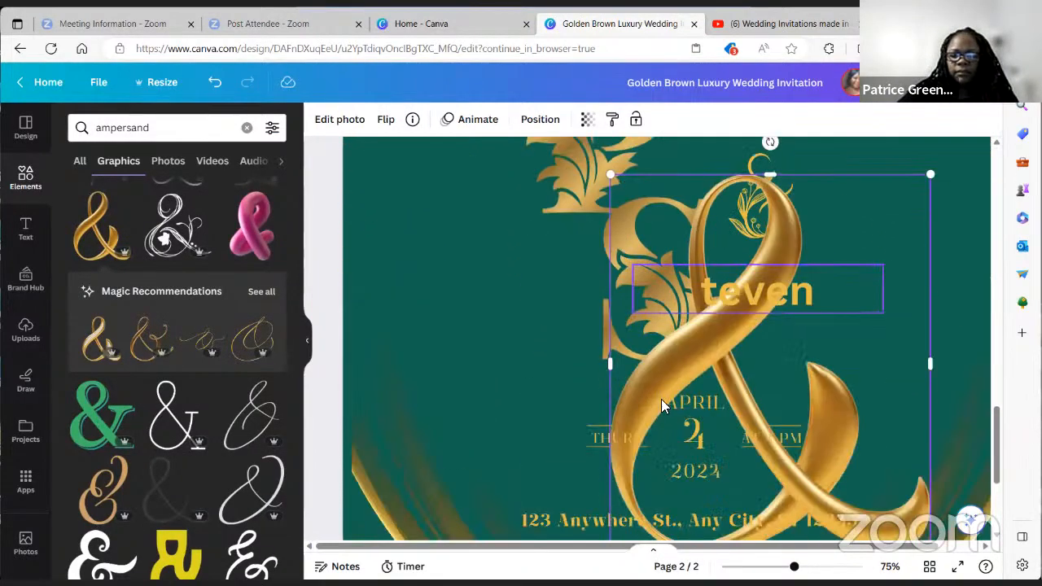
pyautogui.moveTo(934, 506); pyautogui.dragTo(693, 222)
pyautogui.scroll(3, 858, 283)
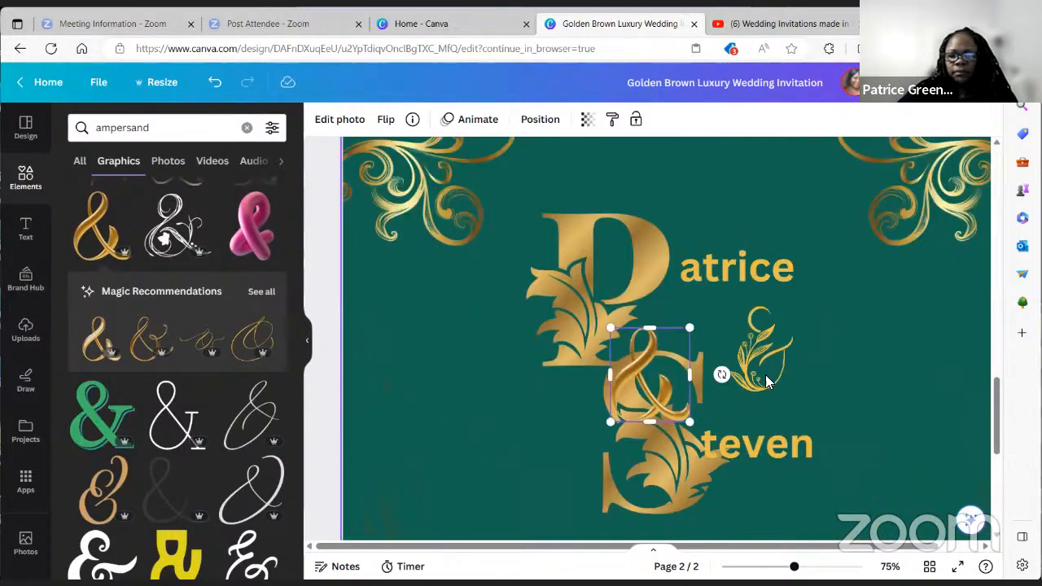
# Step: Delete the leaf ornament and set the gold ampersand beside the upper name
pyautogui.click(759, 352)
pyautogui.click(759, 295)
pyautogui.moveTo(658, 435); pyautogui.dragTo(779, 410)
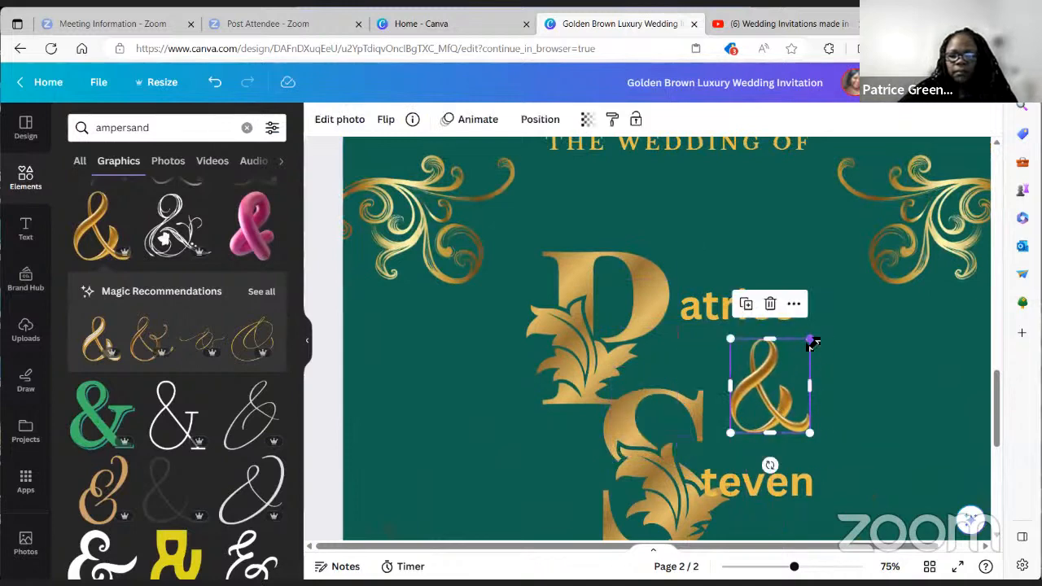
pyautogui.moveTo(812, 342); pyautogui.dragTo(791, 360)
pyautogui.click(832, 366)
pyautogui.scroll(-2, 806, 358)
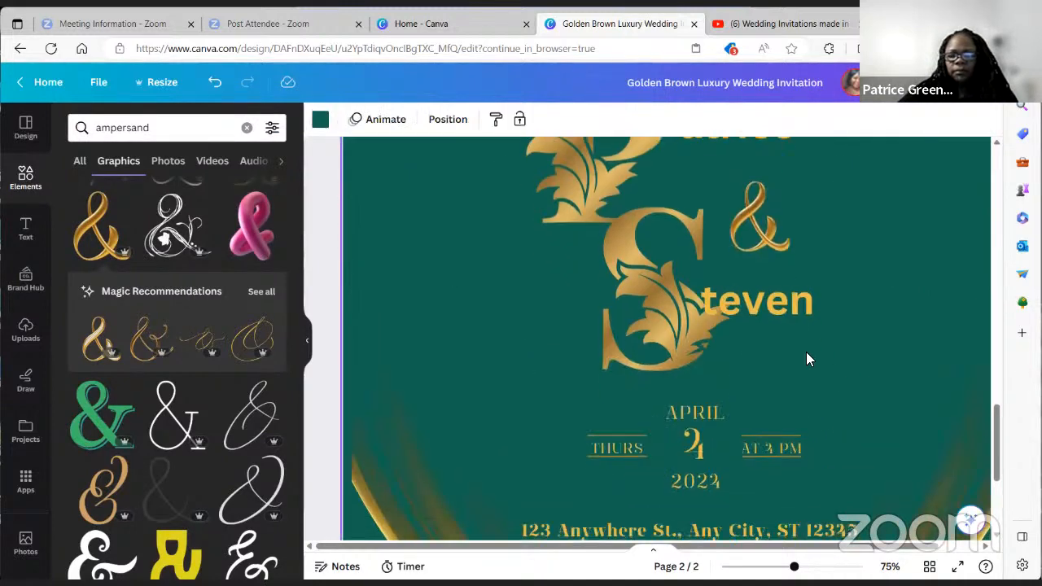
# Step: Narrow and move the lower name, then shift the upper name left and down
pyautogui.moveTo(672, 317)
pyautogui.mouseDown()
pyautogui.moveTo(670, 327)
pyautogui.moveTo(692, 329)
pyautogui.moveTo(685, 311)
pyautogui.mouseUp()
pyautogui.moveTo(690, 296); pyautogui.dragTo(739, 295)
pyautogui.moveTo(807, 298); pyautogui.dragTo(778, 318)
pyautogui.scroll(3, 705, 277)
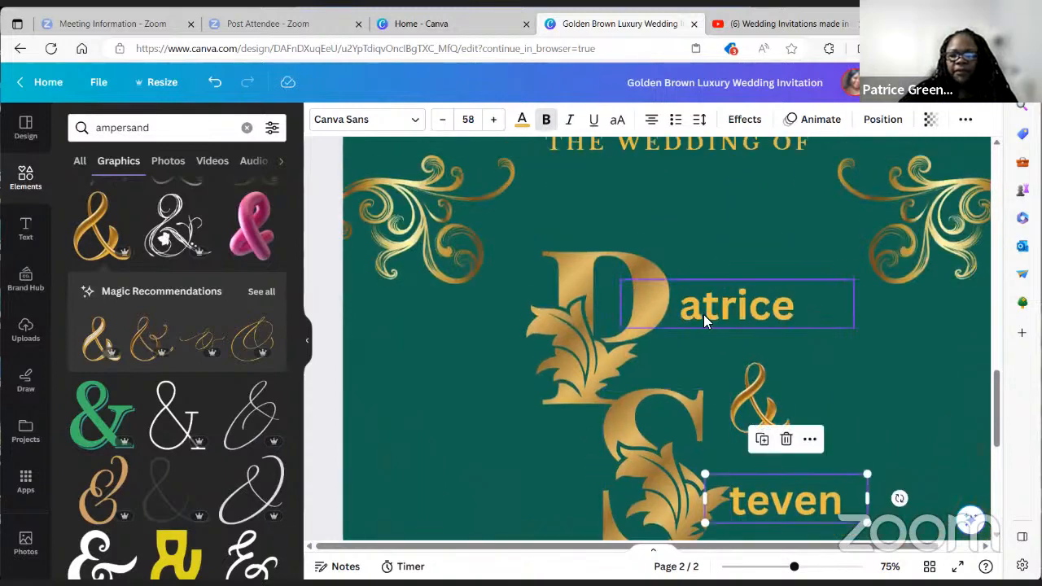
pyautogui.moveTo(703, 314); pyautogui.dragTo(719, 335)
pyautogui.click(892, 397)
# Step: Review the lower part of the invitation and select the bottom-left gold corner ornament
pyautogui.scroll(-3, 892, 397)
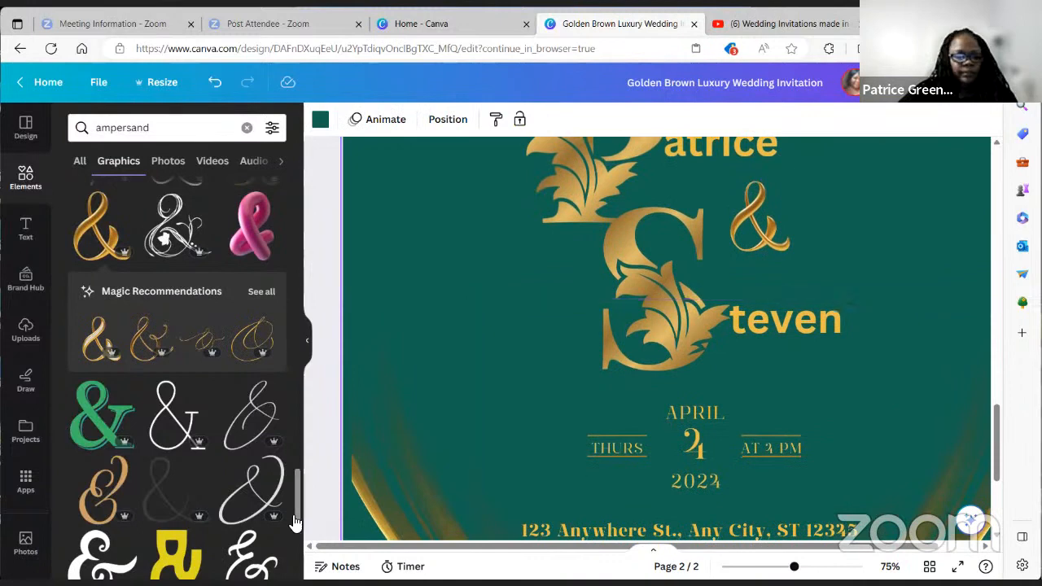
pyautogui.scroll(-6, 158, 525)
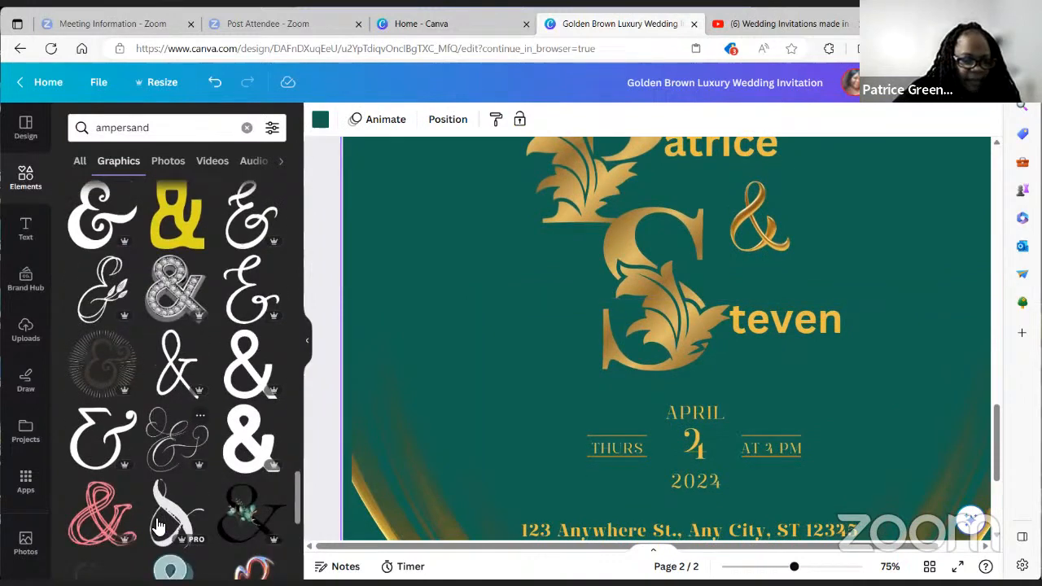
pyautogui.scroll(-2, 158, 525)
pyautogui.scroll(-6, 159, 525)
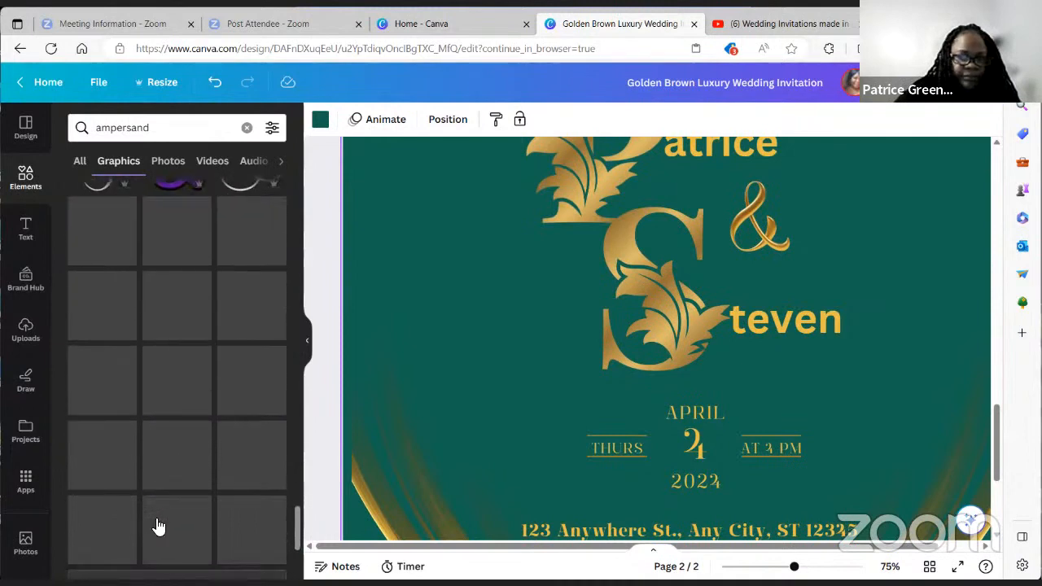
pyautogui.scroll(-5, 158, 525)
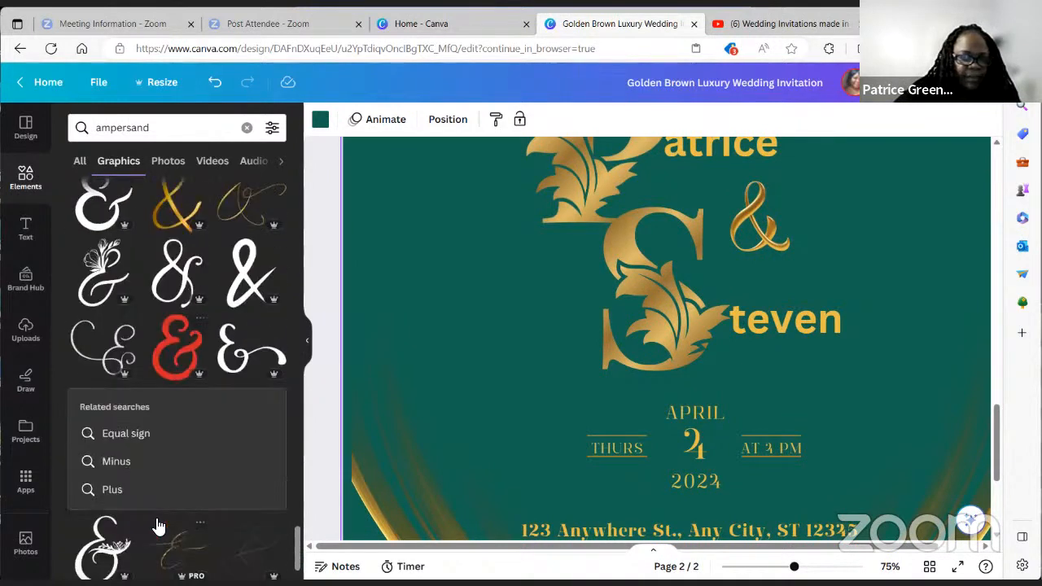
pyautogui.scroll(-3, 155, 518)
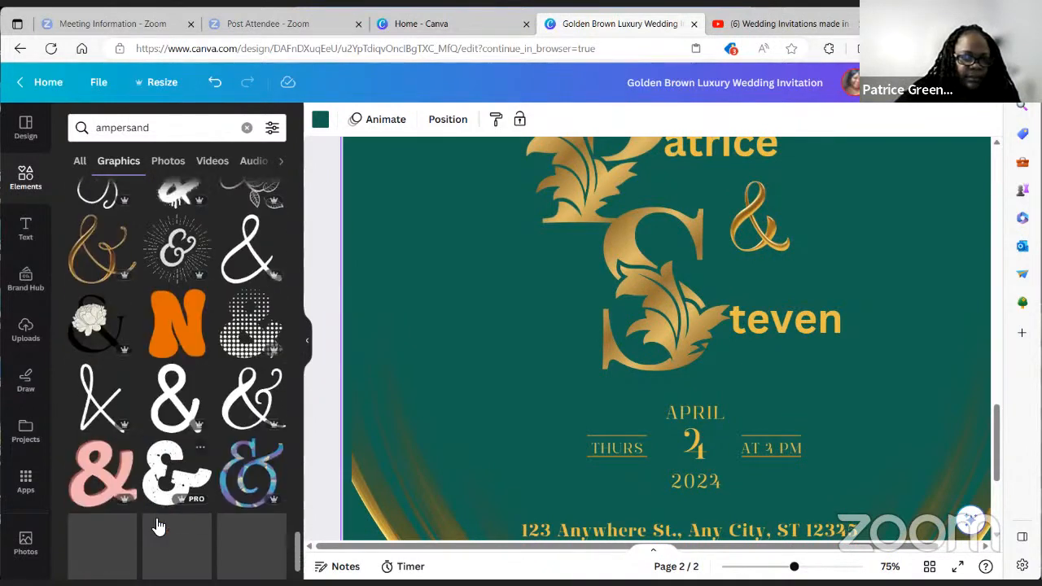
pyautogui.scroll(-2, 154, 518)
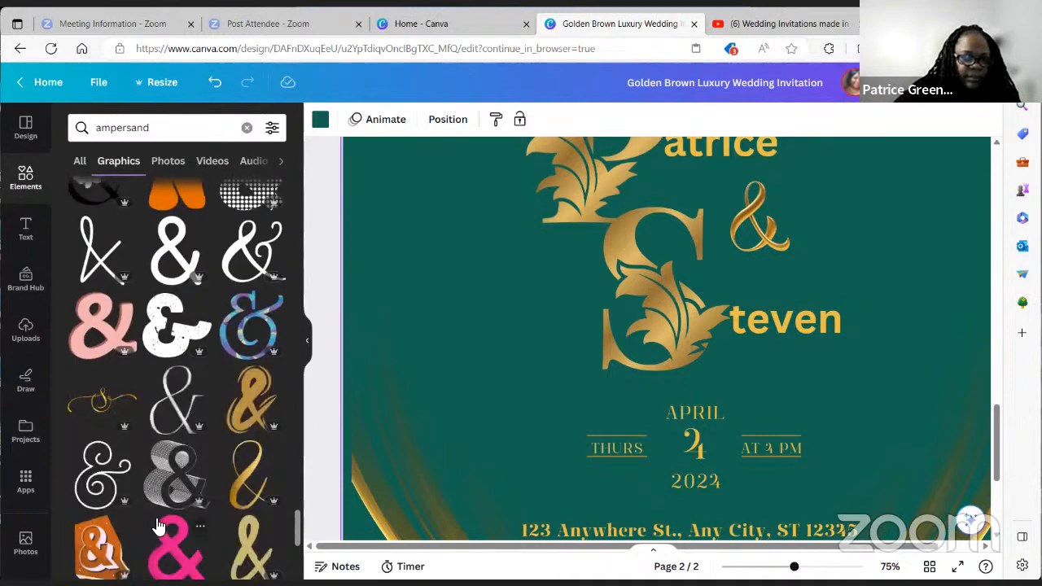
pyautogui.scroll(-3, 154, 521)
pyautogui.click(826, 371)
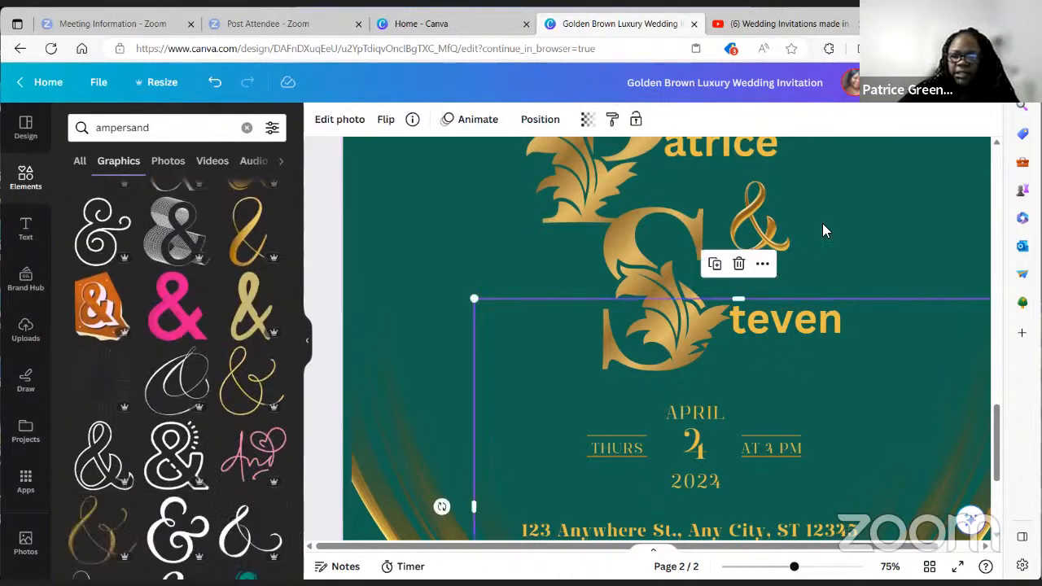
pyautogui.click(881, 202)
pyautogui.scroll(-1, 889, 310)
pyautogui.scroll(-3, 888, 309)
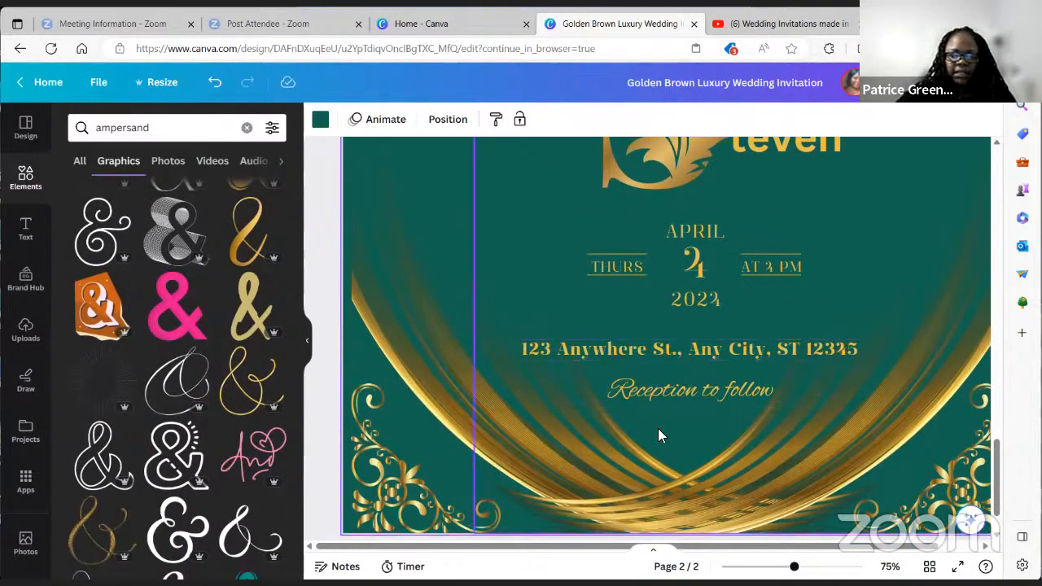
pyautogui.scroll(-1, 662, 417)
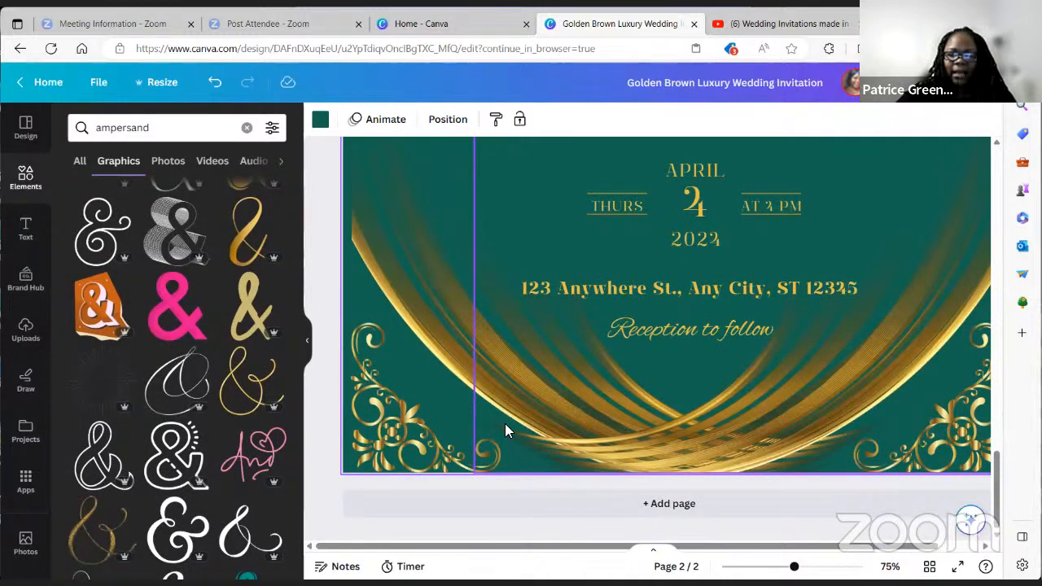
pyautogui.click(415, 429)
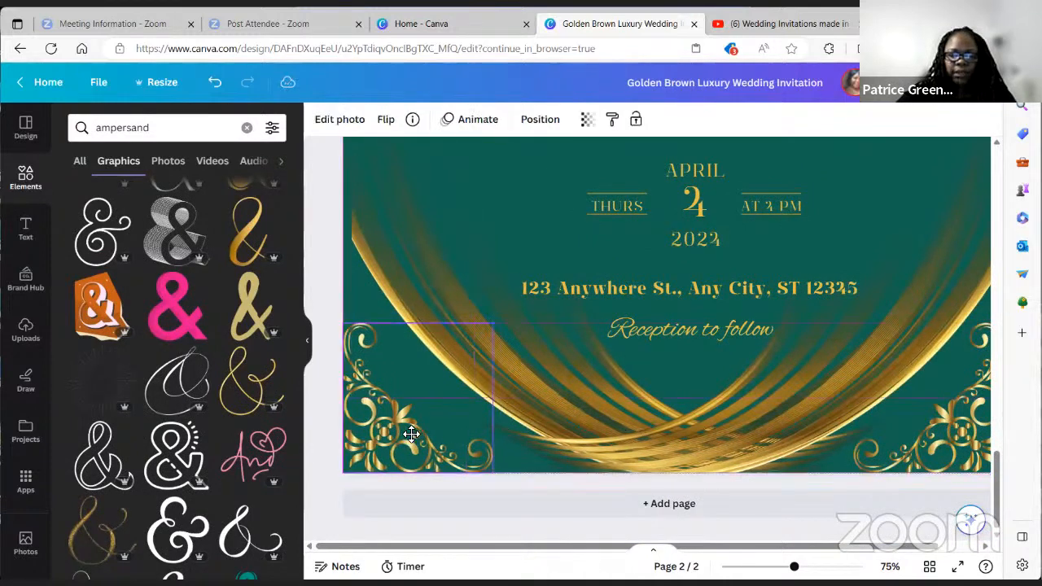
# Step: Nudge the bottom gold swirl graphic right, then back left until the guides align
pyautogui.click(915, 454)
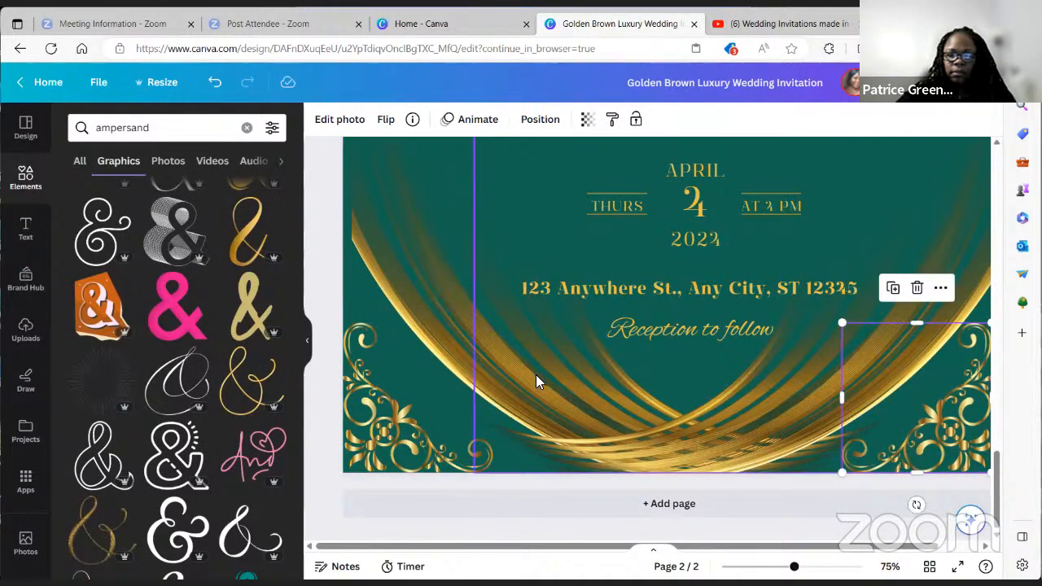
pyautogui.moveTo(536, 375); pyautogui.dragTo(576, 368)
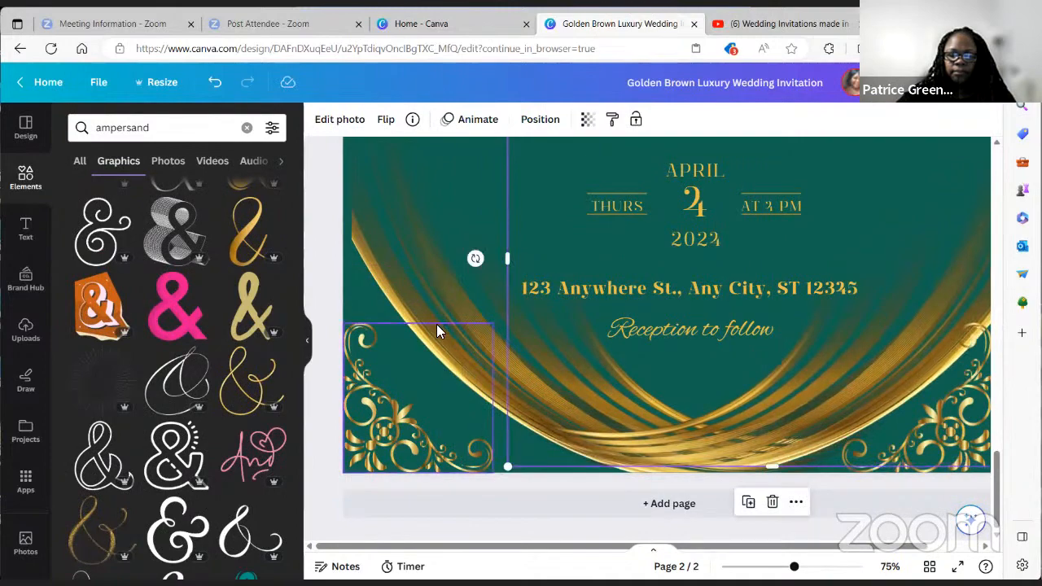
pyautogui.moveTo(436, 324); pyautogui.dragTo(406, 289)
pyautogui.scroll(6, 718, 378)
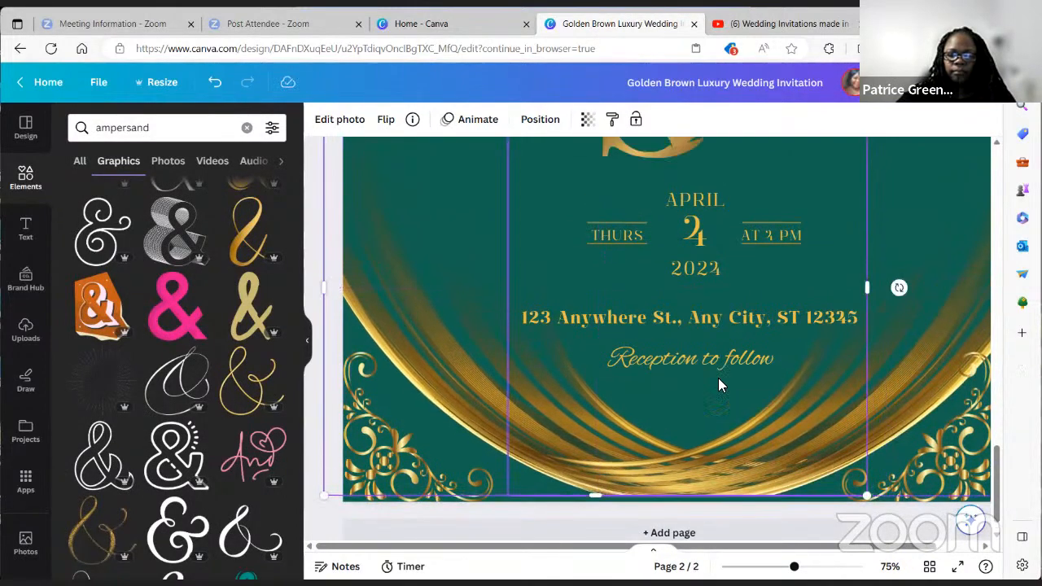
pyautogui.scroll(5, 806, 413)
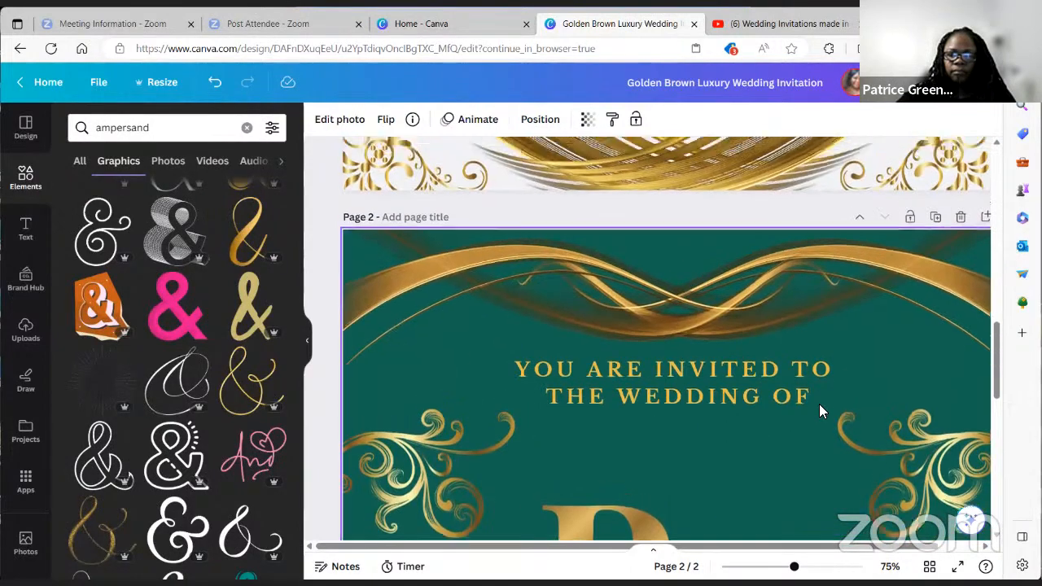
pyautogui.scroll(-10, 235, 433)
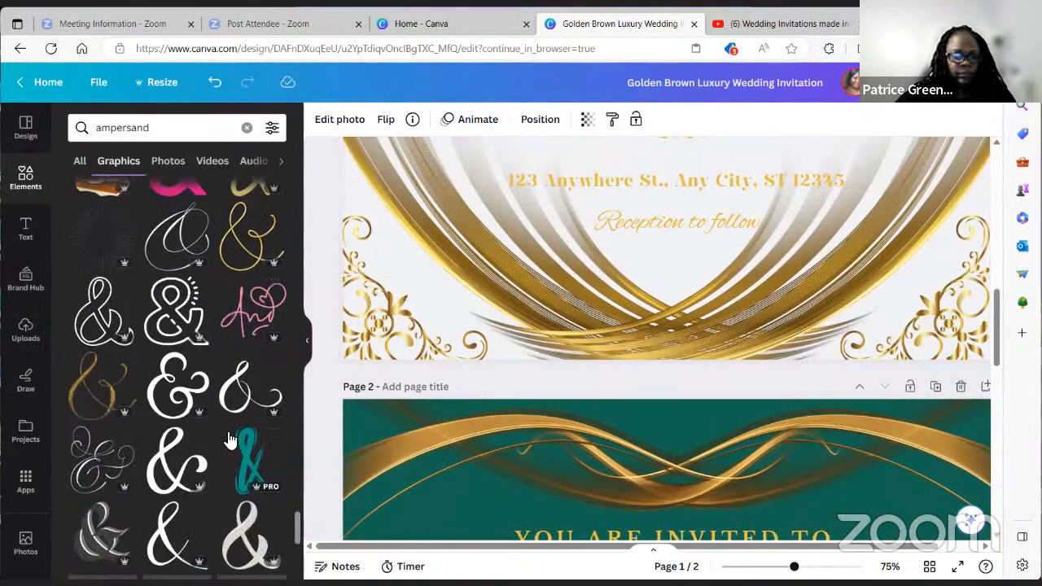
pyautogui.scroll(-10, 605, 399)
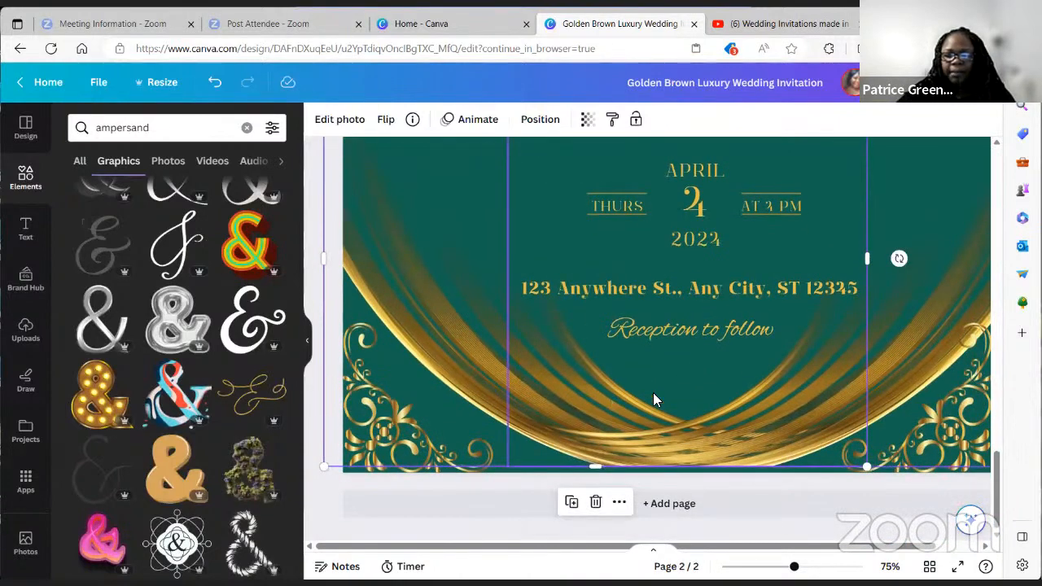
pyautogui.scroll(5, 716, 414)
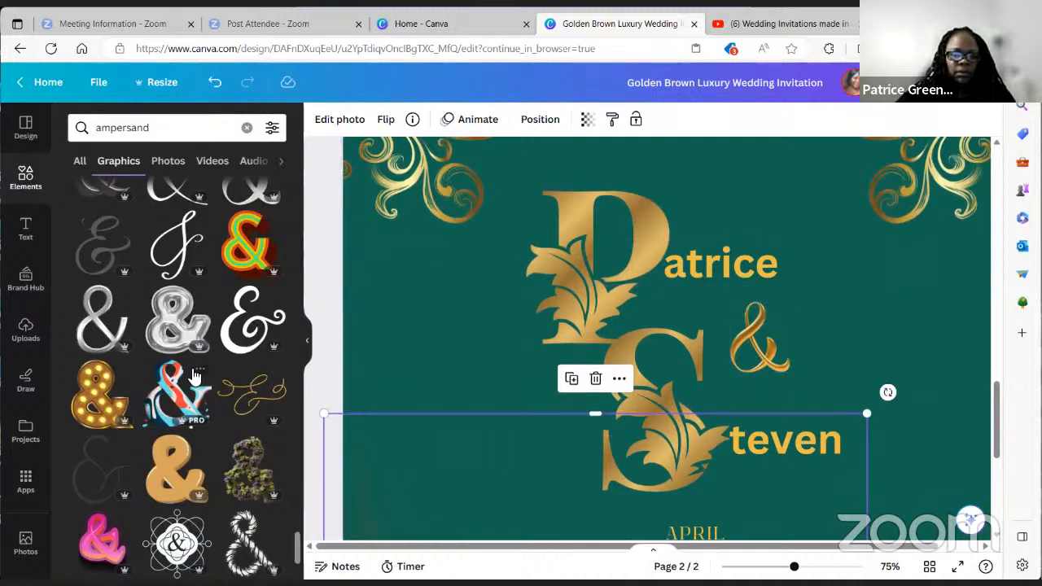
pyautogui.scroll(-5, 194, 374)
pyautogui.scroll(-7, 193, 375)
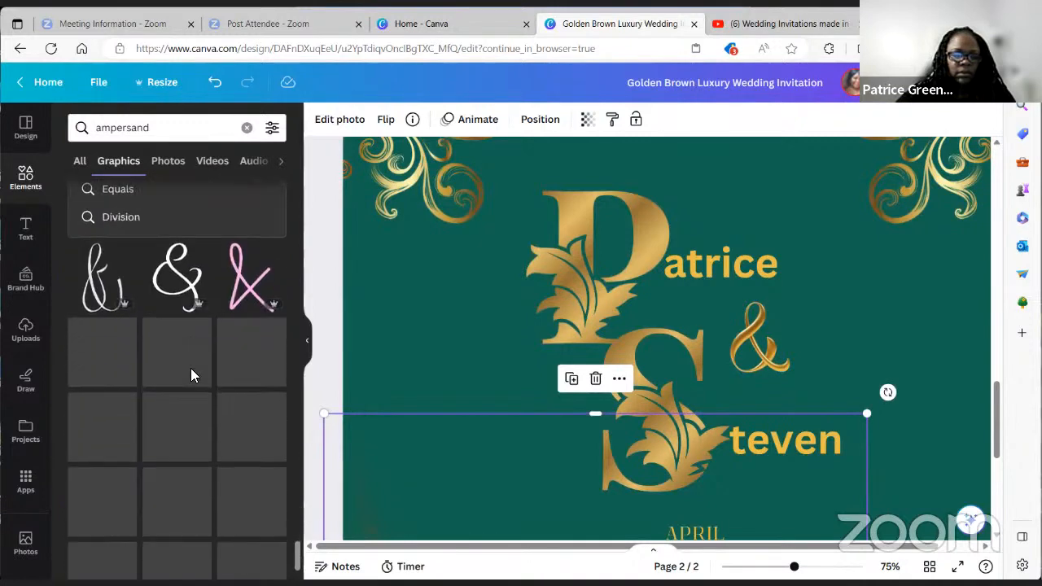
pyautogui.scroll(-6, 193, 374)
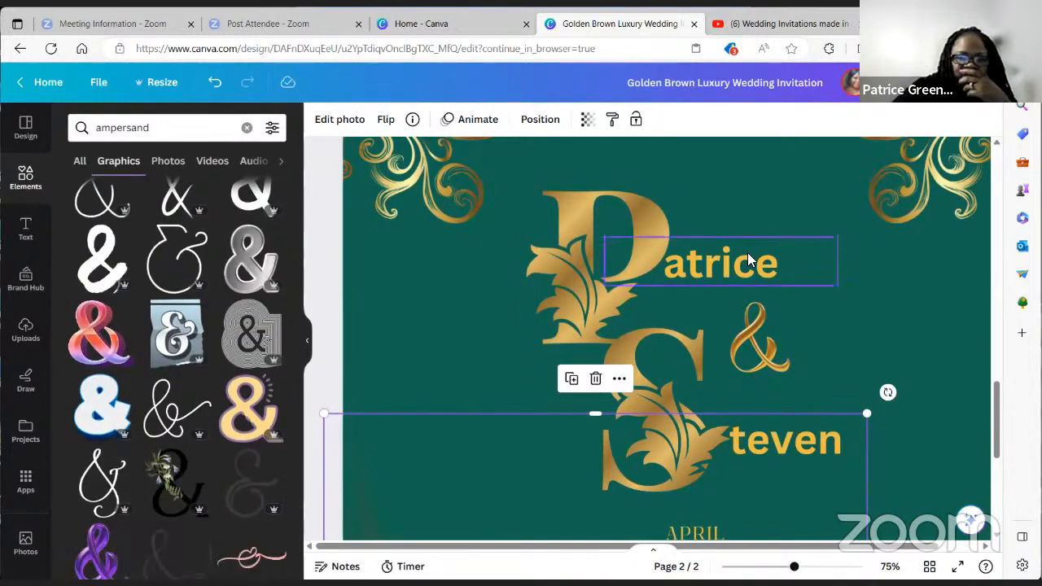
# Step: Check the fonts of the name, heading, address, 'Reception to follow' and THURS texts
pyautogui.click(748, 252)
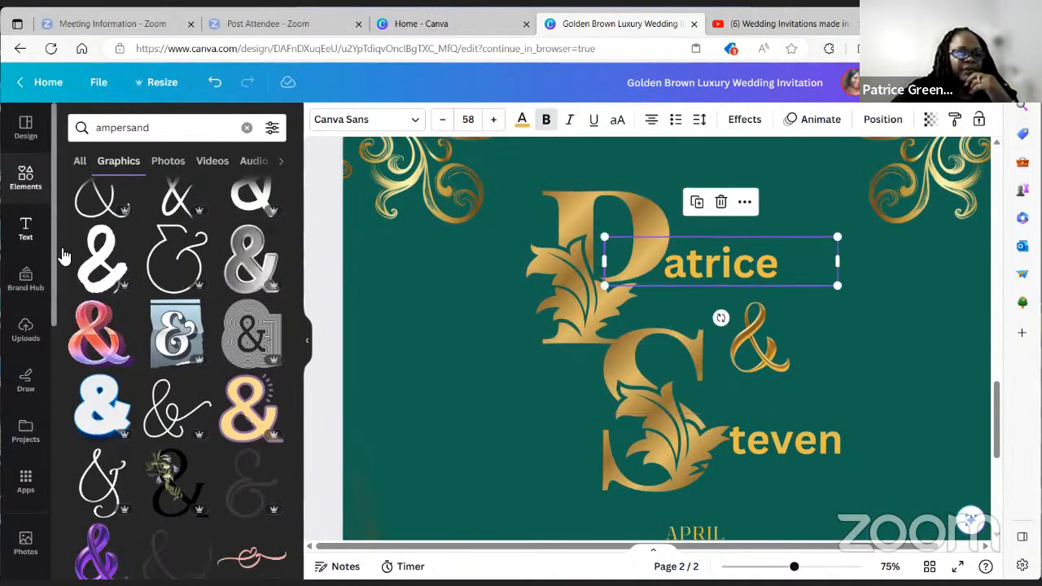
pyautogui.click(320, 129)
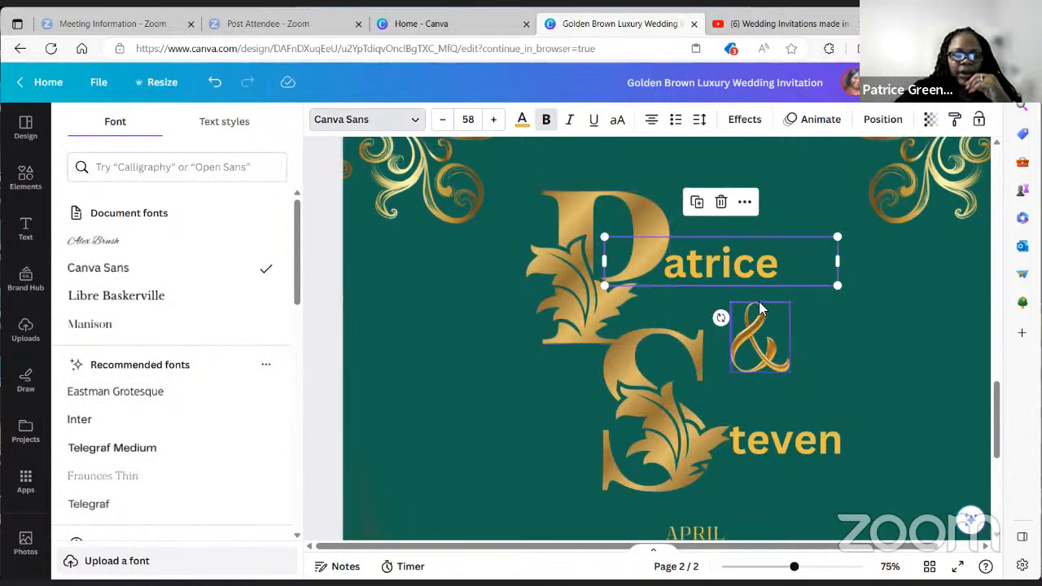
pyautogui.scroll(5, 701, 440)
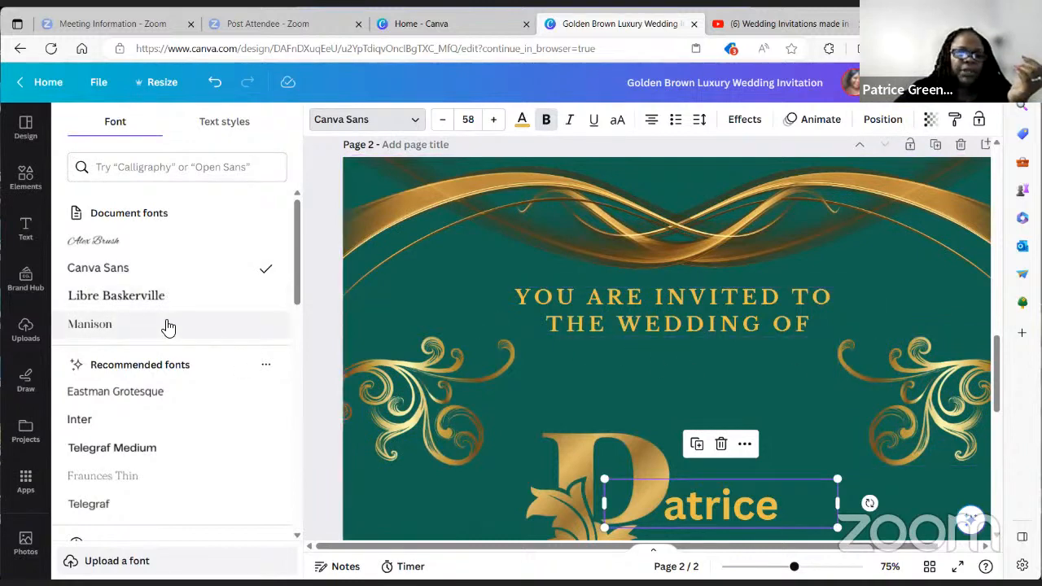
pyautogui.click(602, 325)
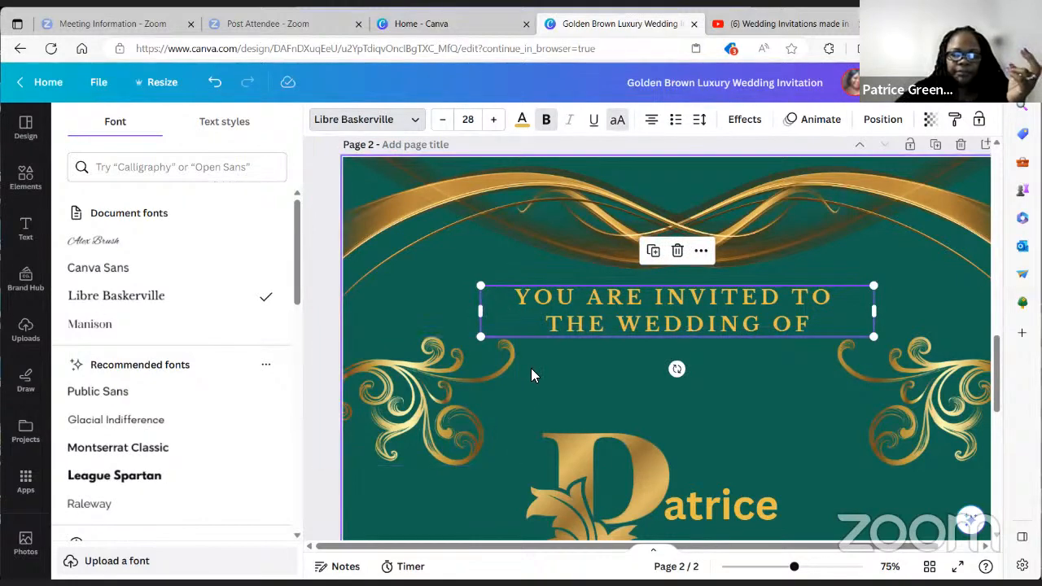
pyautogui.scroll(-5, 530, 370)
pyautogui.scroll(-5, 531, 376)
pyautogui.click(587, 409)
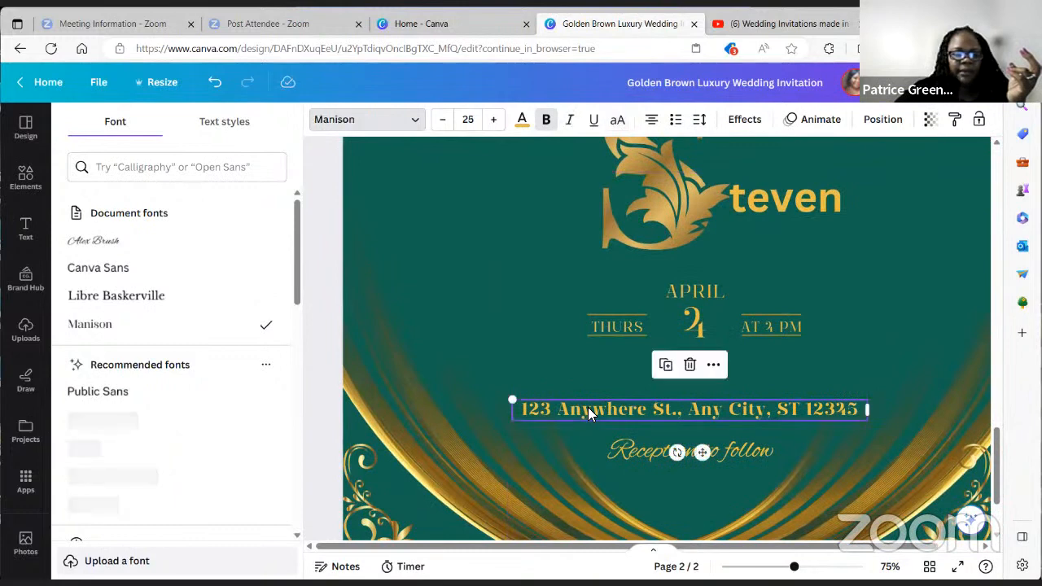
pyautogui.click(621, 450)
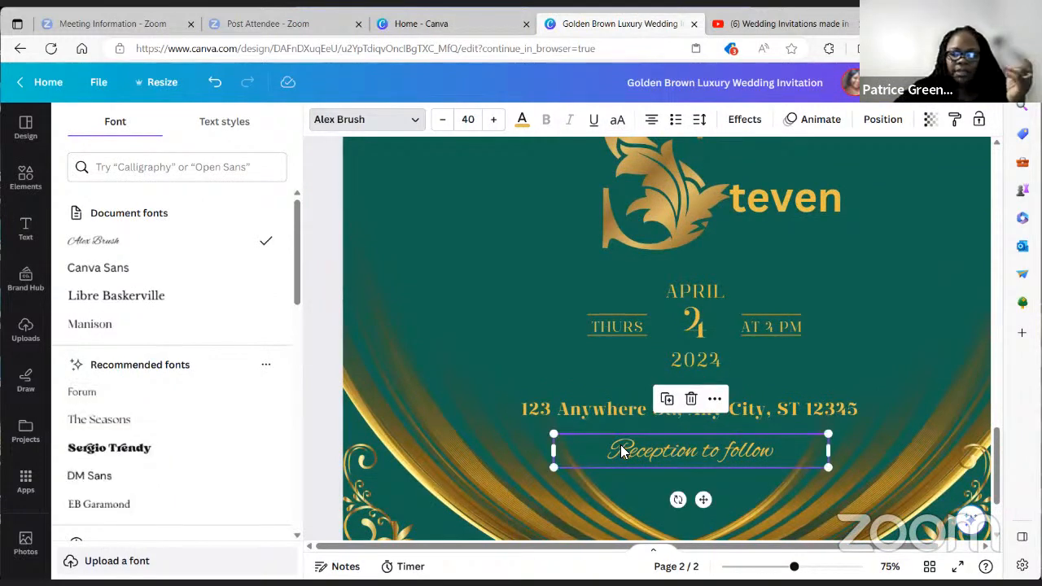
pyautogui.click(638, 324)
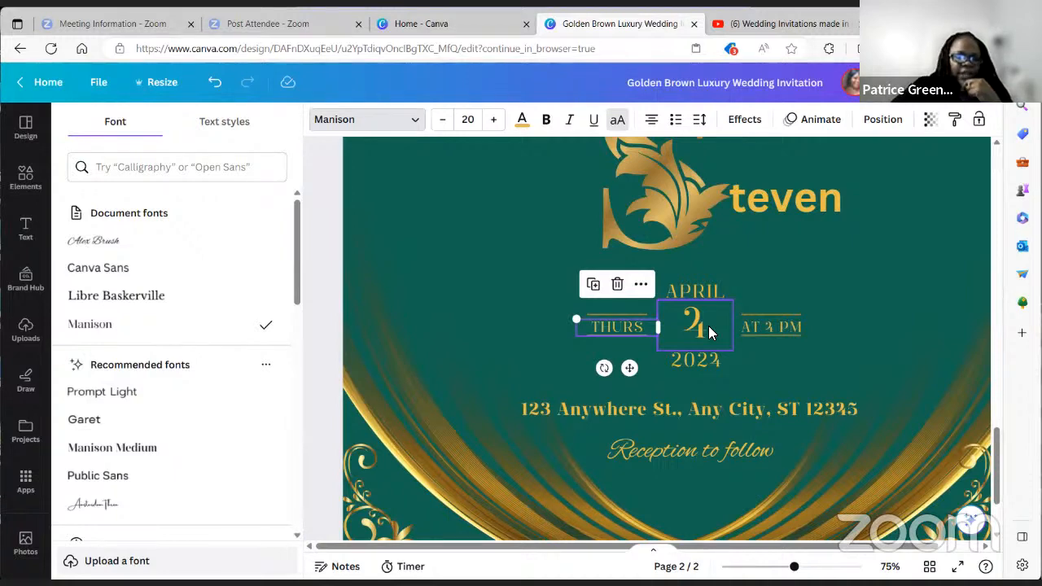
# Step: Try Libre Baskerville on THURS, undo it, and apply it to the large 24
pyautogui.click(213, 306)
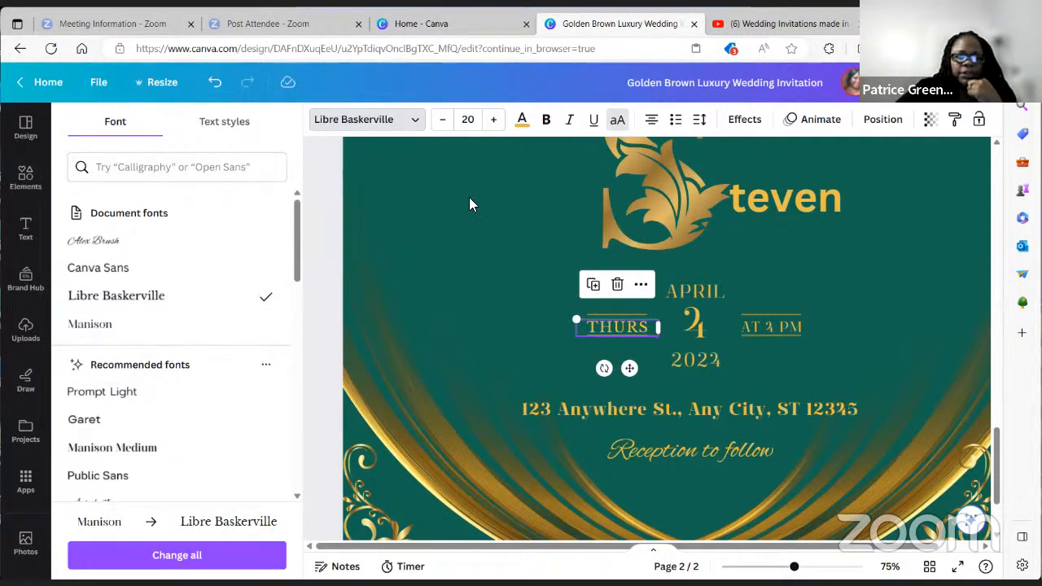
pyautogui.hotkey('ctrl', 'z')
pyautogui.hotkey('ctrl', 'z')
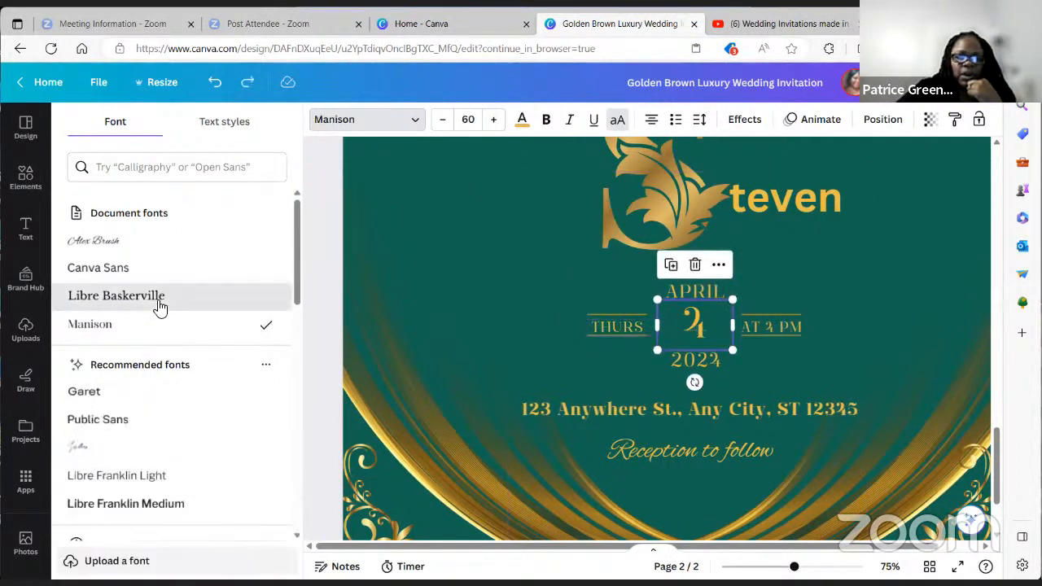
pyautogui.click(161, 306)
pyautogui.click(769, 329)
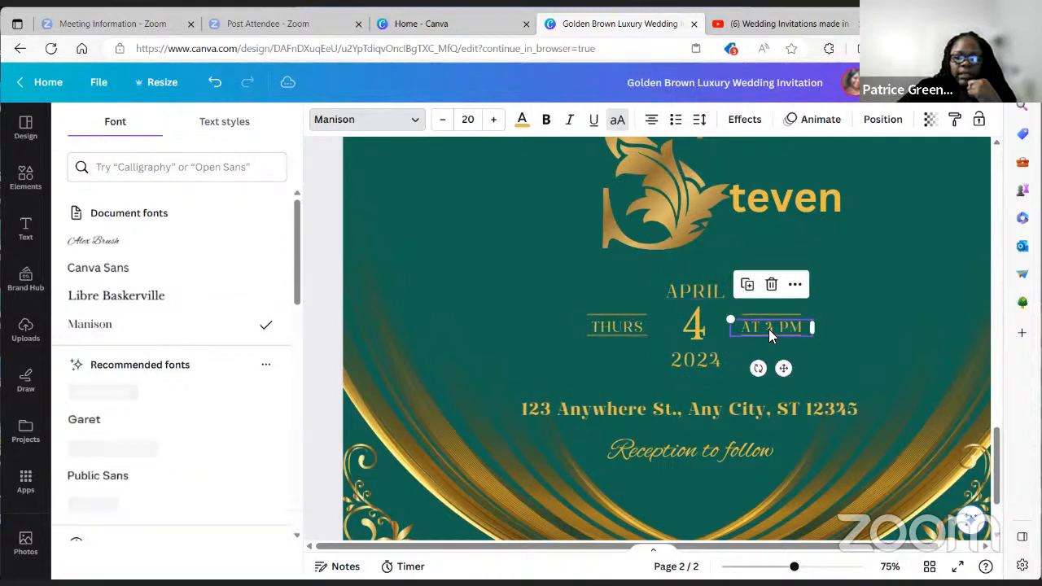
pyautogui.click(774, 329)
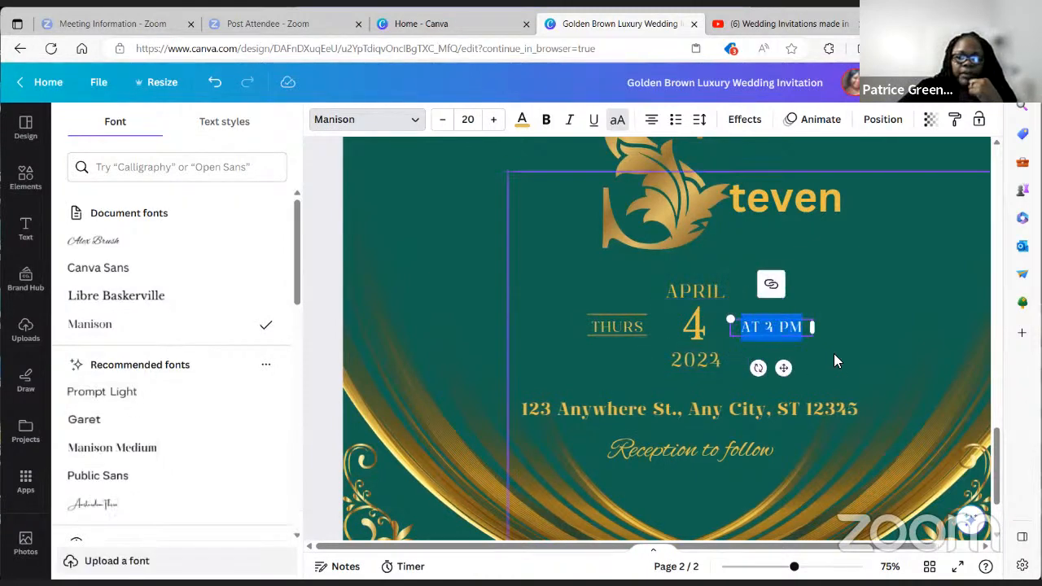
pyautogui.click(871, 324)
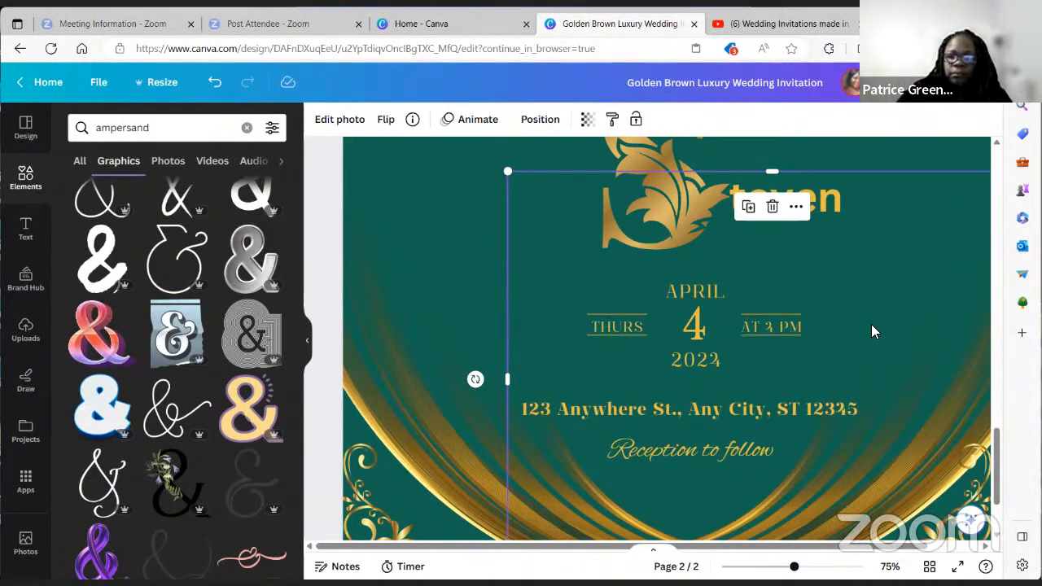
# Step: Set the 2024, AT 4 PM, THURS and APRIL texts in Libre Baskerville
pyautogui.click(696, 359)
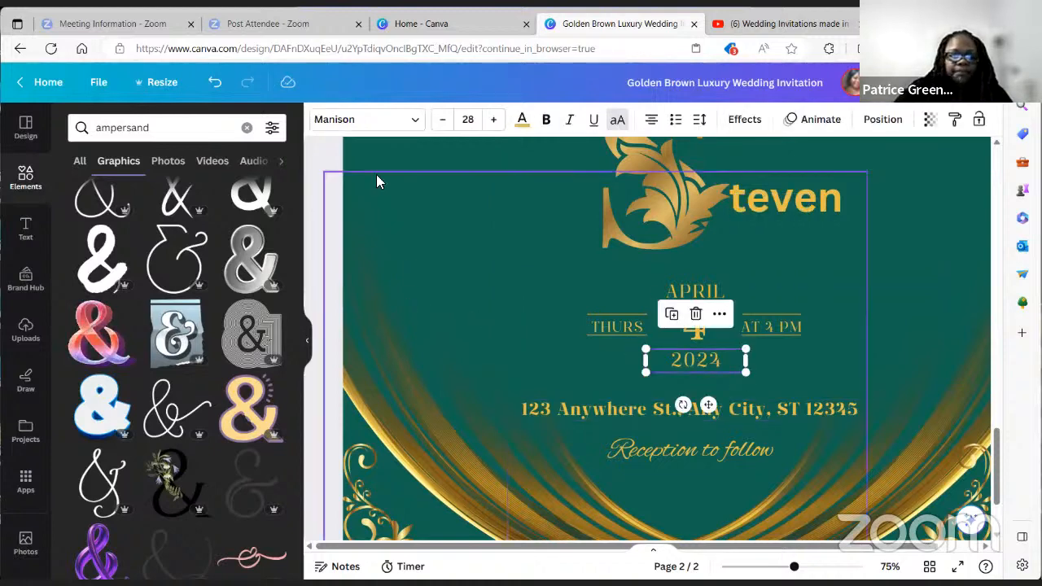
pyautogui.click(355, 120)
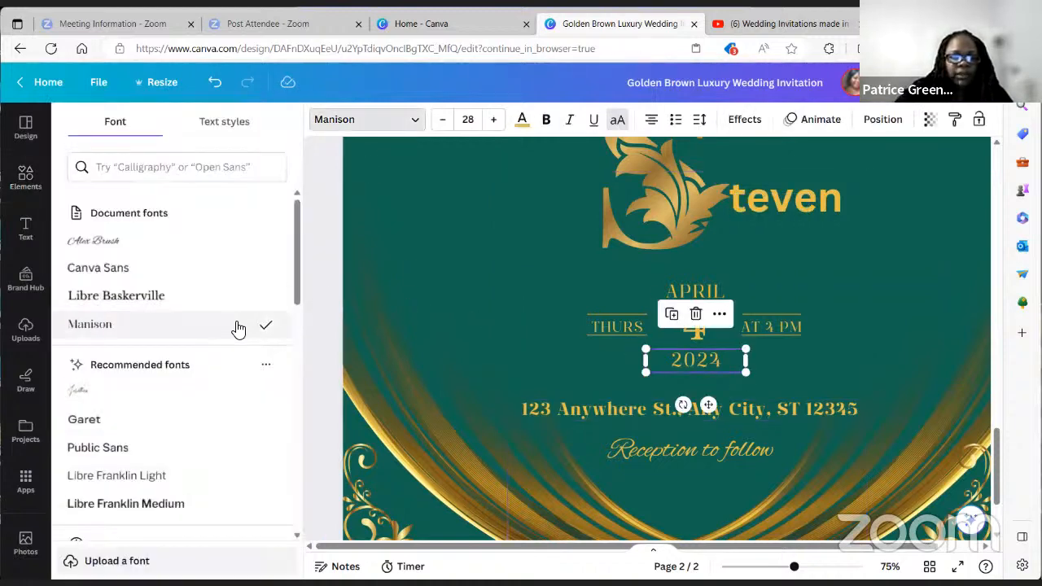
pyautogui.click(695, 335)
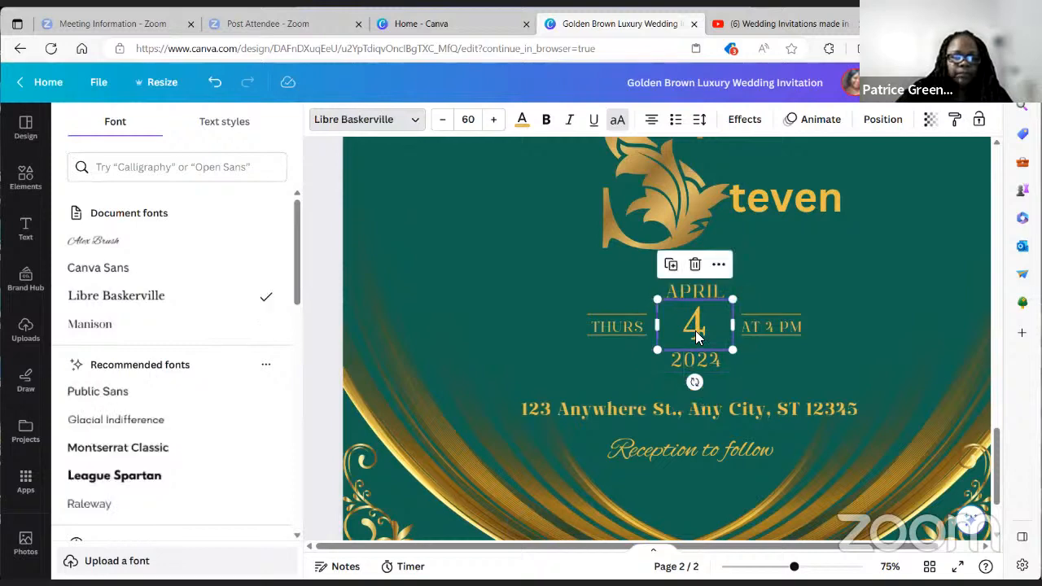
pyautogui.click(695, 359)
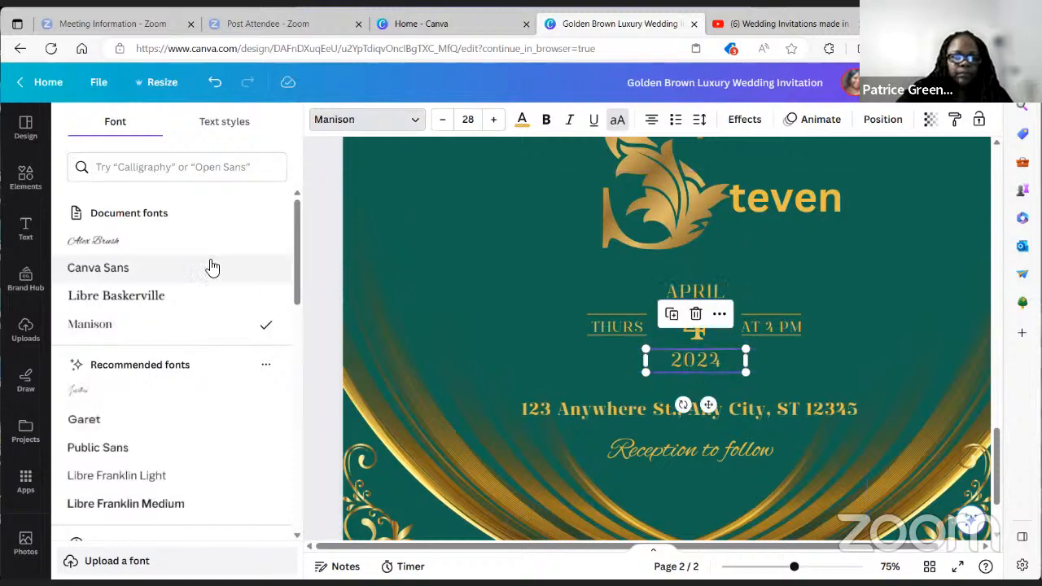
pyautogui.click(157, 294)
pyautogui.click(776, 324)
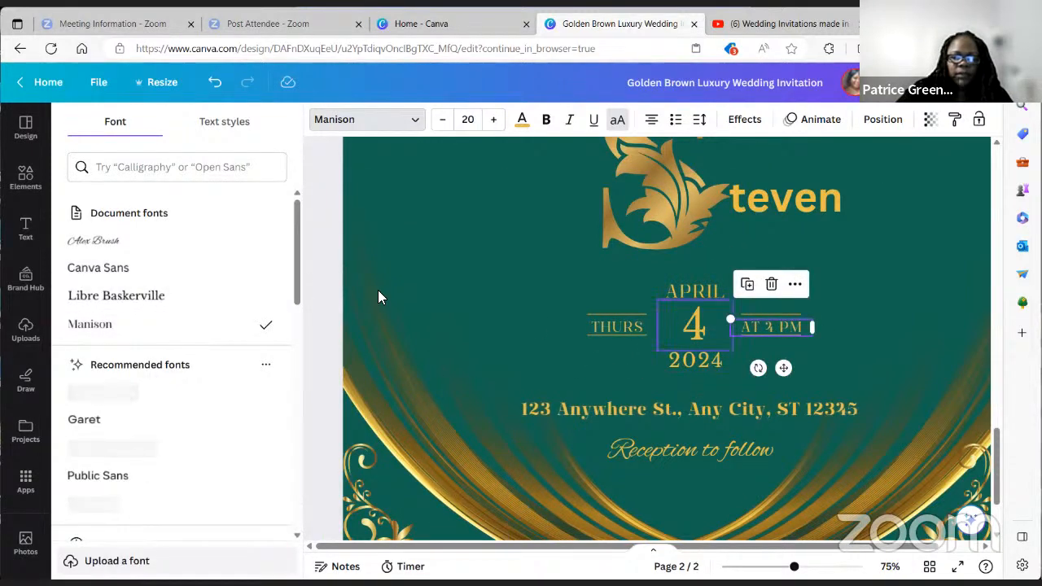
pyautogui.click(153, 295)
pyautogui.click(603, 322)
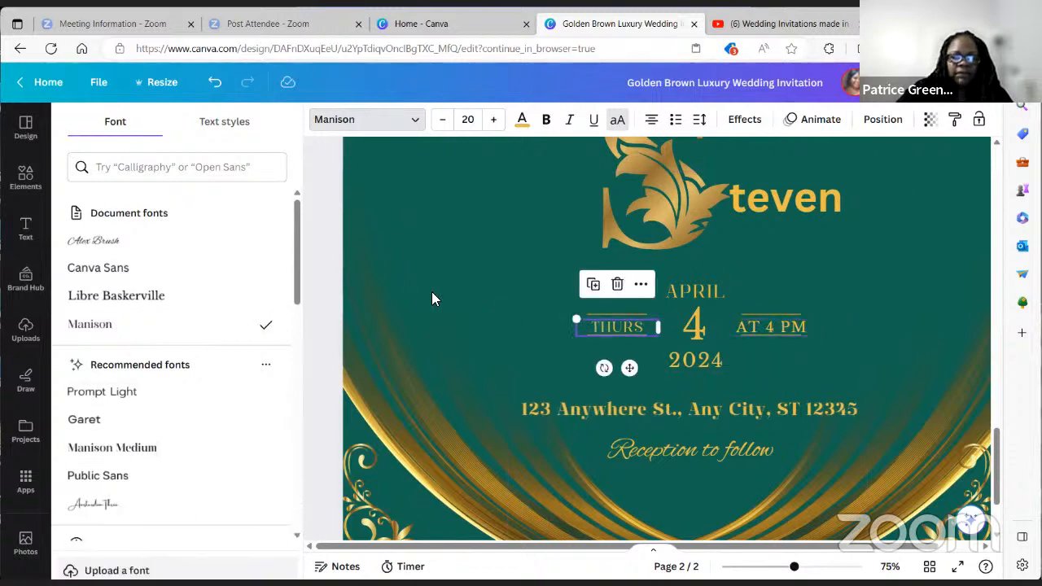
pyautogui.click(126, 297)
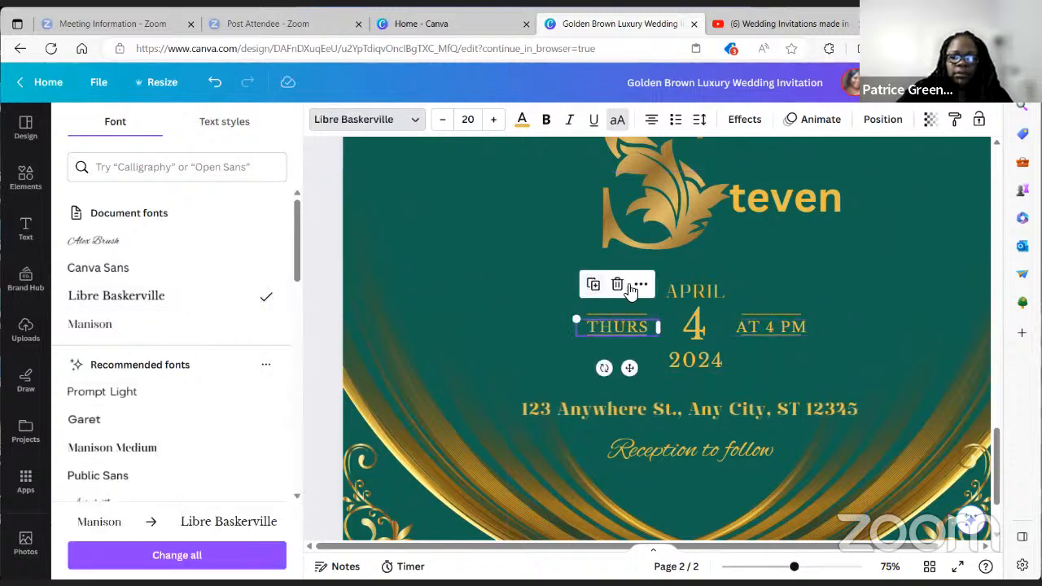
pyautogui.click(693, 290)
pyautogui.click(209, 305)
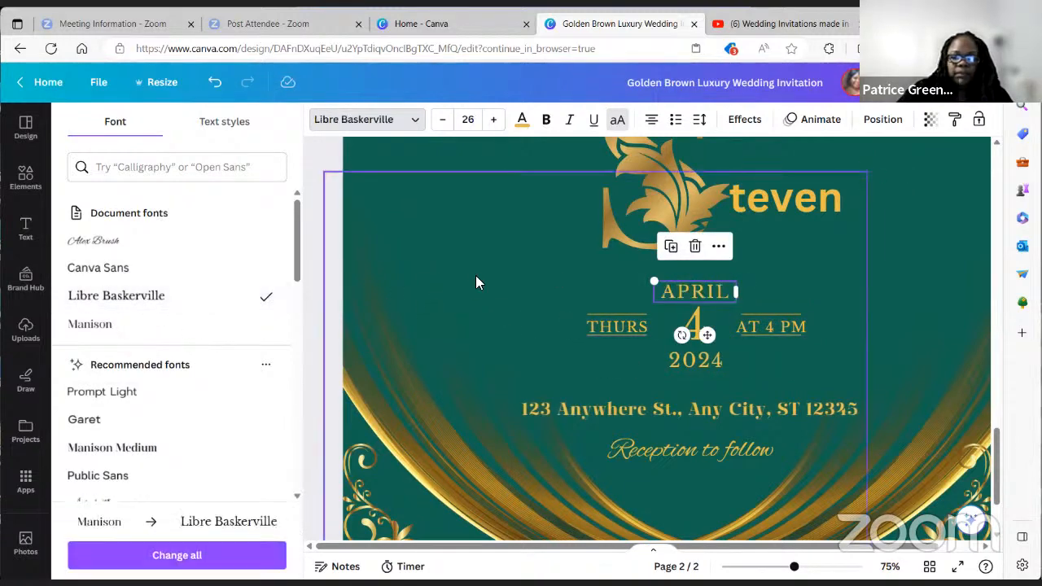
pyautogui.click(897, 306)
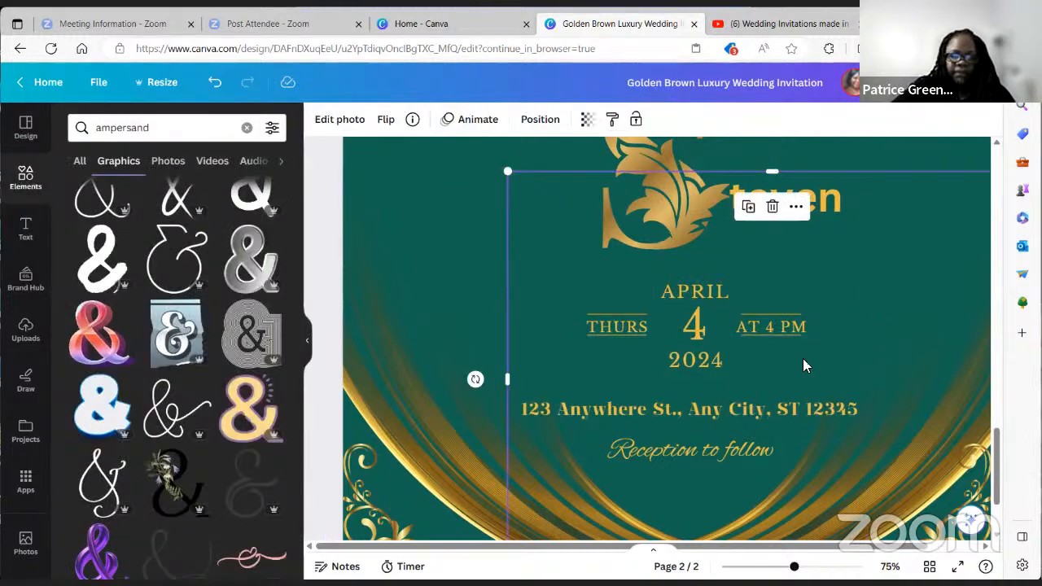
# Step: Set the Patrice and teven name texts in the Alex Brush script font
pyautogui.scroll(2, 855, 321)
pyautogui.scroll(3, 871, 340)
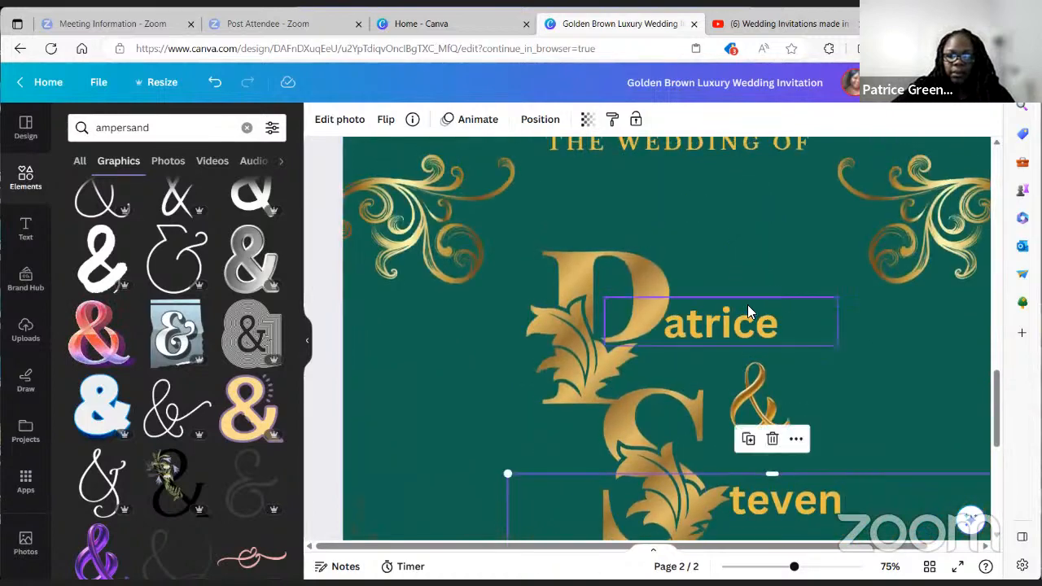
pyautogui.click(747, 309)
pyautogui.click(389, 122)
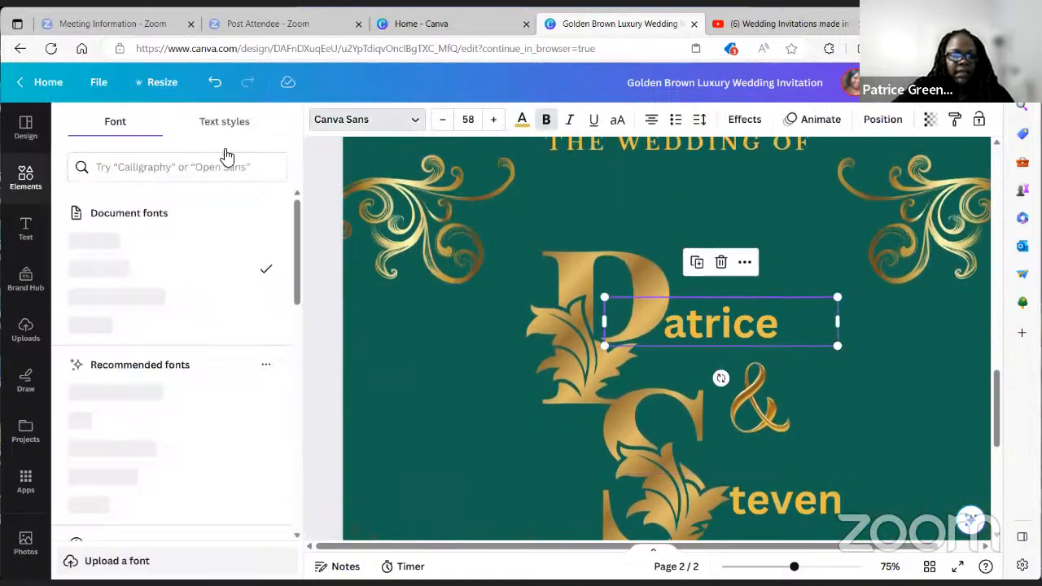
pyautogui.click(182, 243)
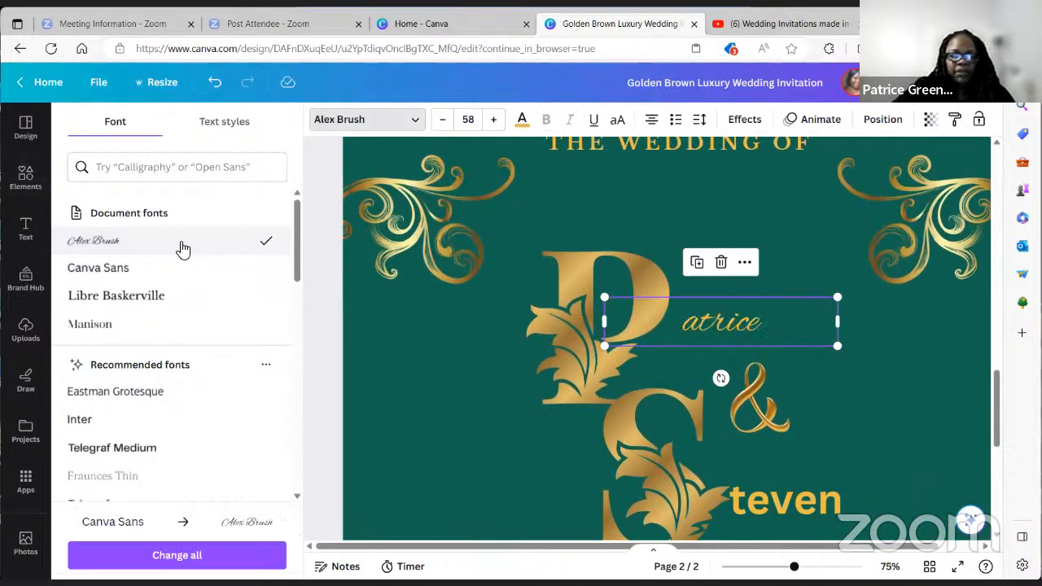
pyautogui.click(769, 492)
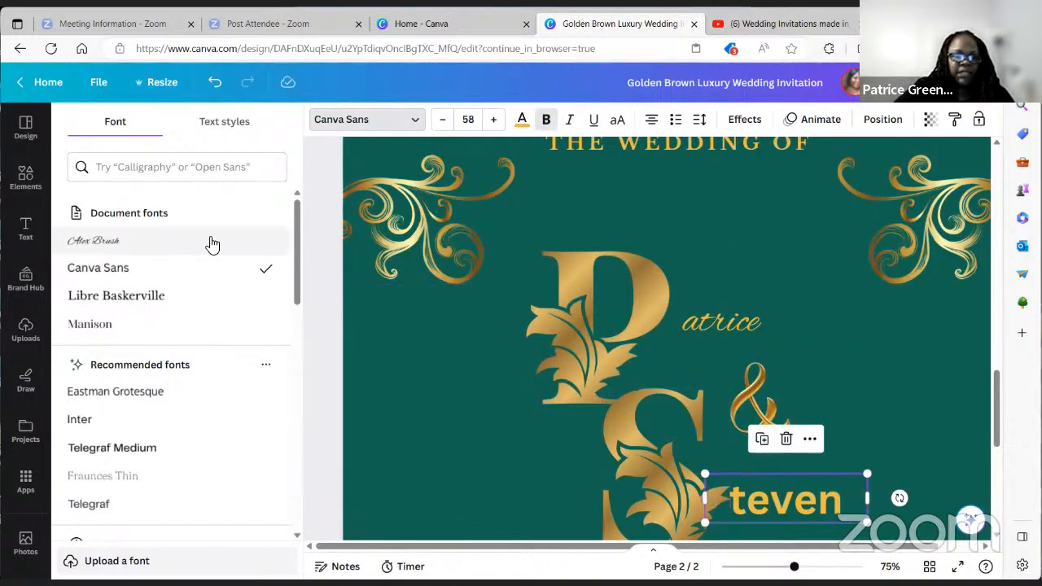
pyautogui.click(210, 241)
# Step: Enlarge the teven name, then nudge and resize Patrice beside the P
pyautogui.click(829, 495)
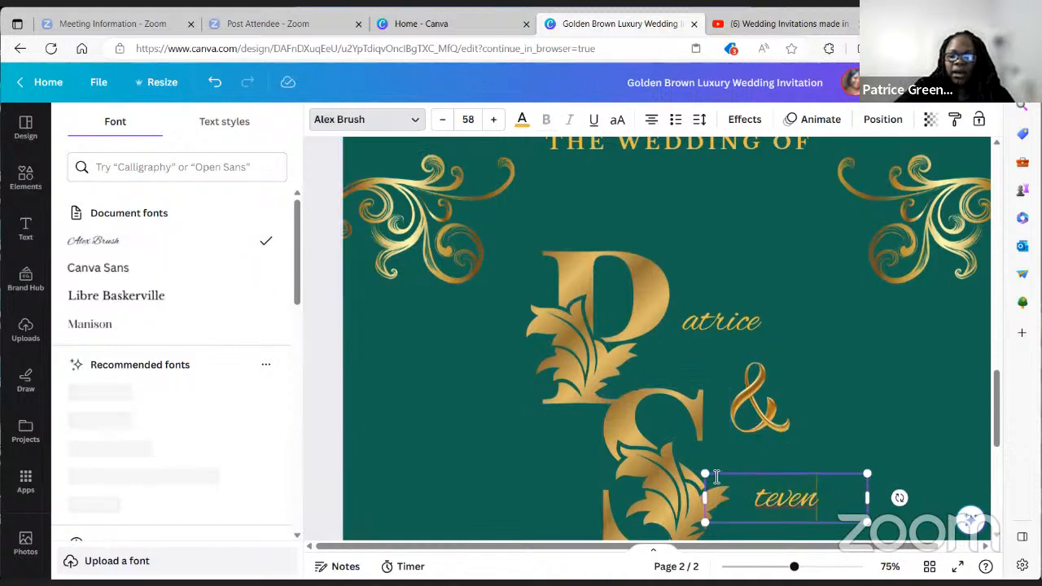
pyautogui.moveTo(667, 463); pyautogui.dragTo(652, 489)
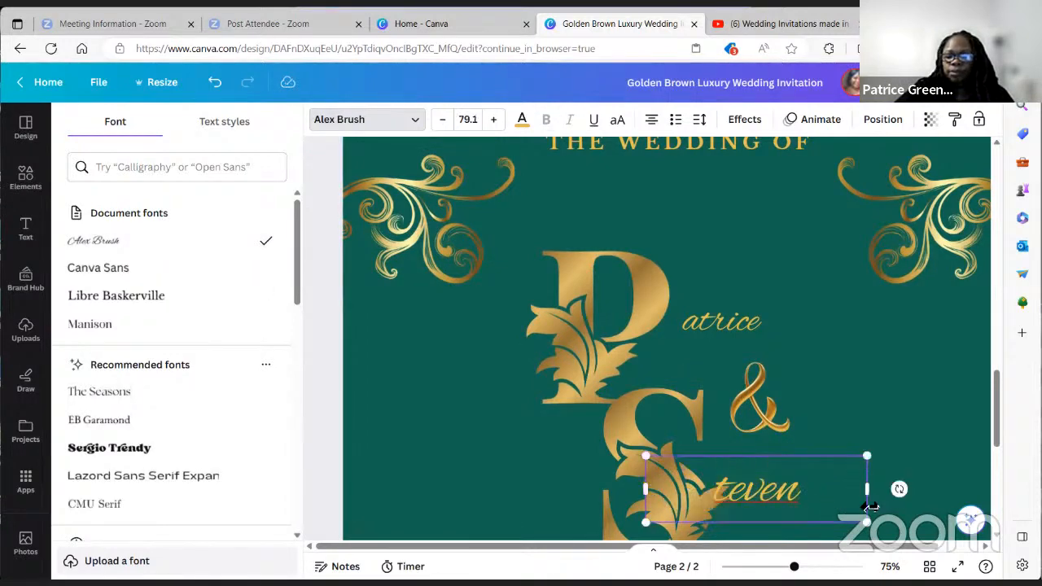
pyautogui.click(742, 320)
pyautogui.moveTo(742, 320); pyautogui.dragTo(731, 321)
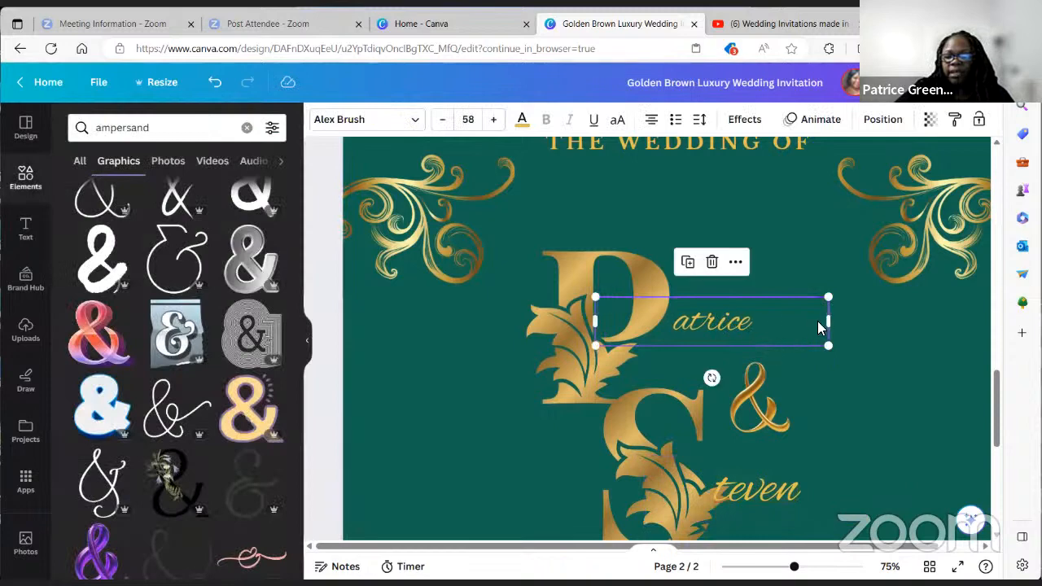
pyautogui.moveTo(828, 322); pyautogui.dragTo(789, 371)
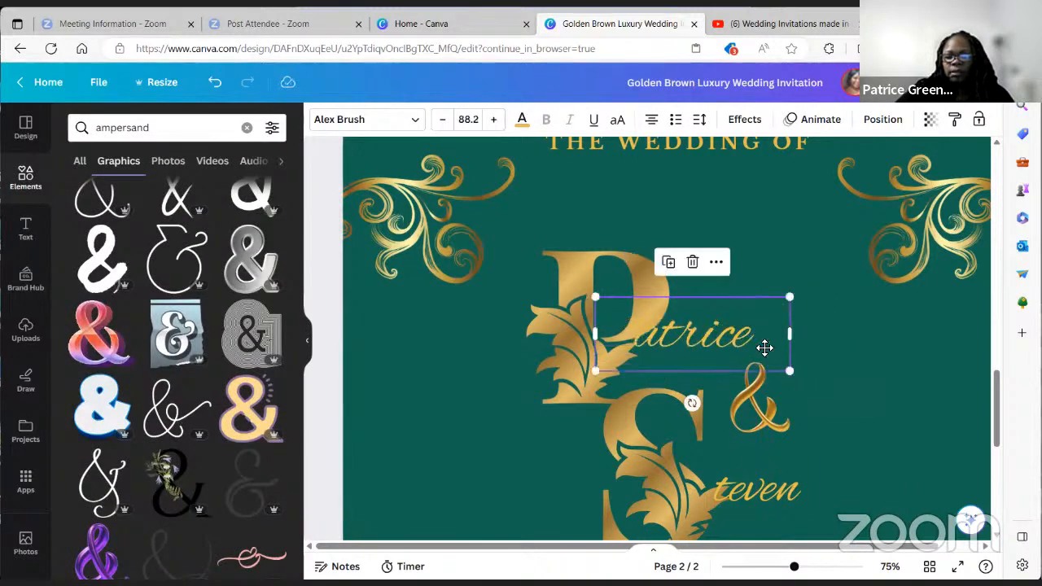
# Step: Marquee-select the monogram pieces and move them up on the page
pyautogui.click(887, 407)
pyautogui.scroll(-3, 884, 405)
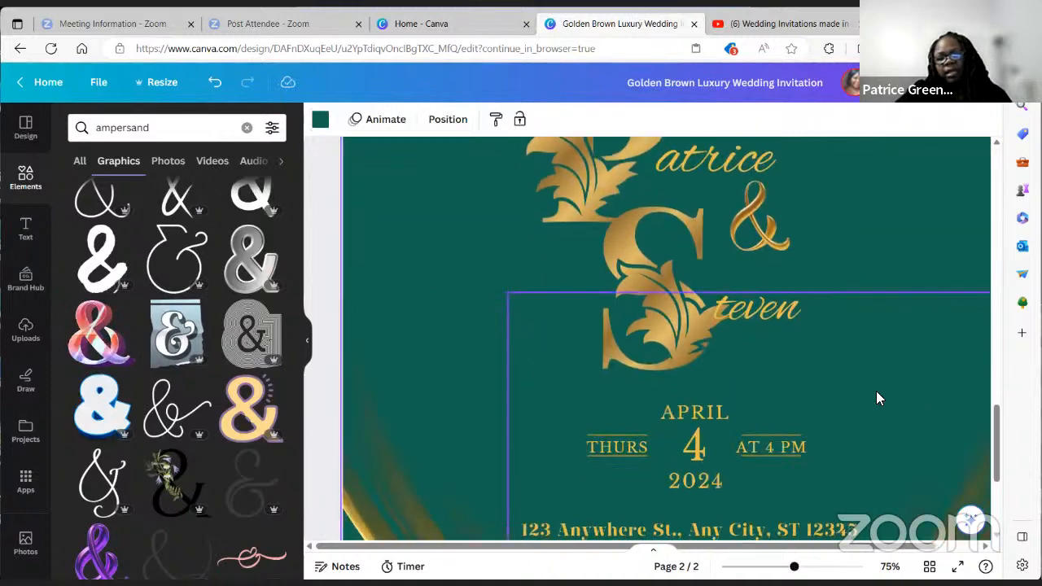
pyautogui.scroll(3, 876, 390)
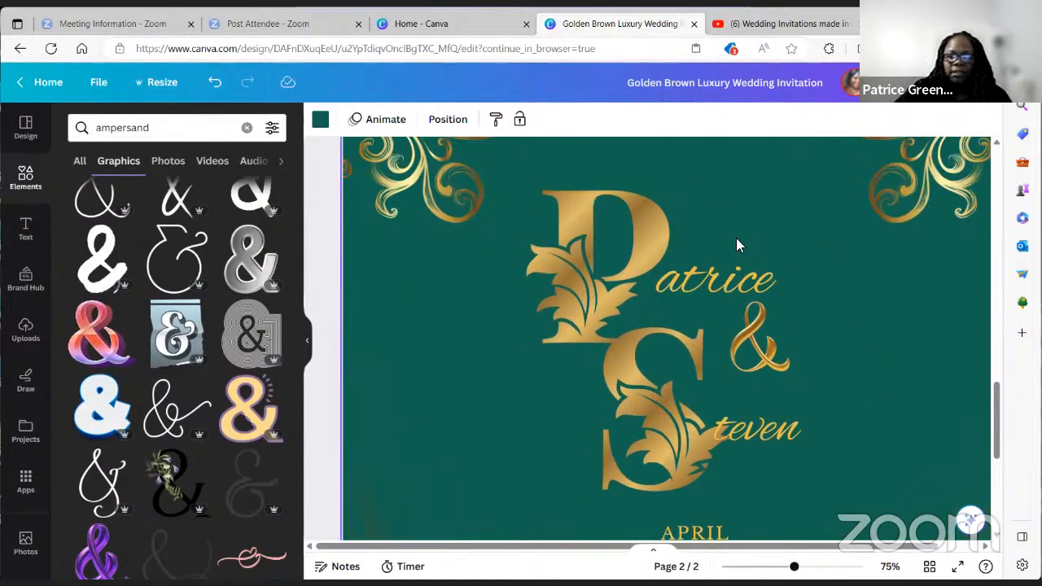
pyautogui.scroll(2, 708, 254)
pyautogui.moveTo(580, 264); pyautogui.dragTo(752, 383)
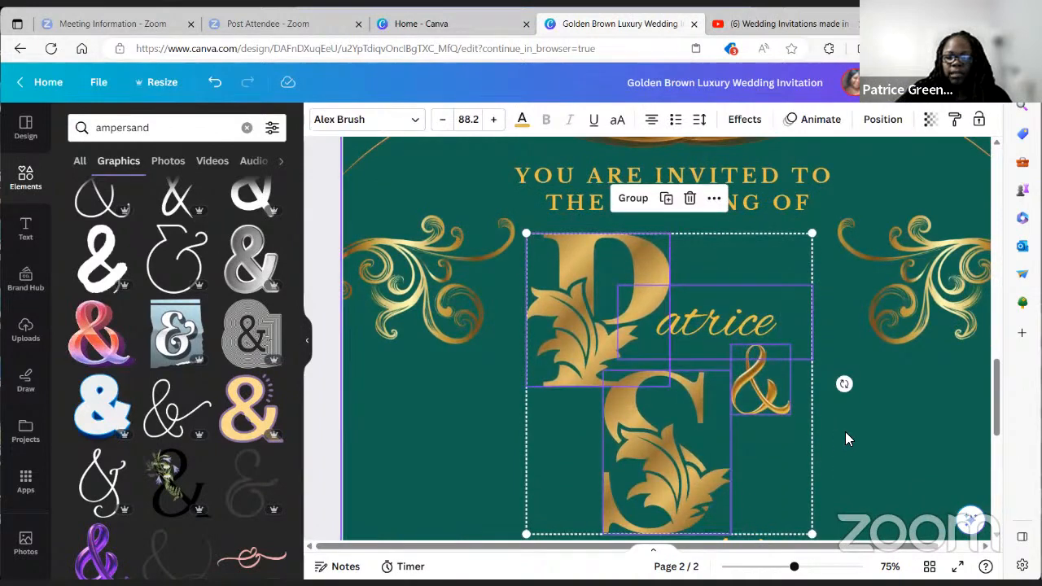
# Step: Drag the S graphic down and tuck the teven text against the S letter
pyautogui.click(793, 472)
pyautogui.moveTo(724, 433); pyautogui.dragTo(723, 495)
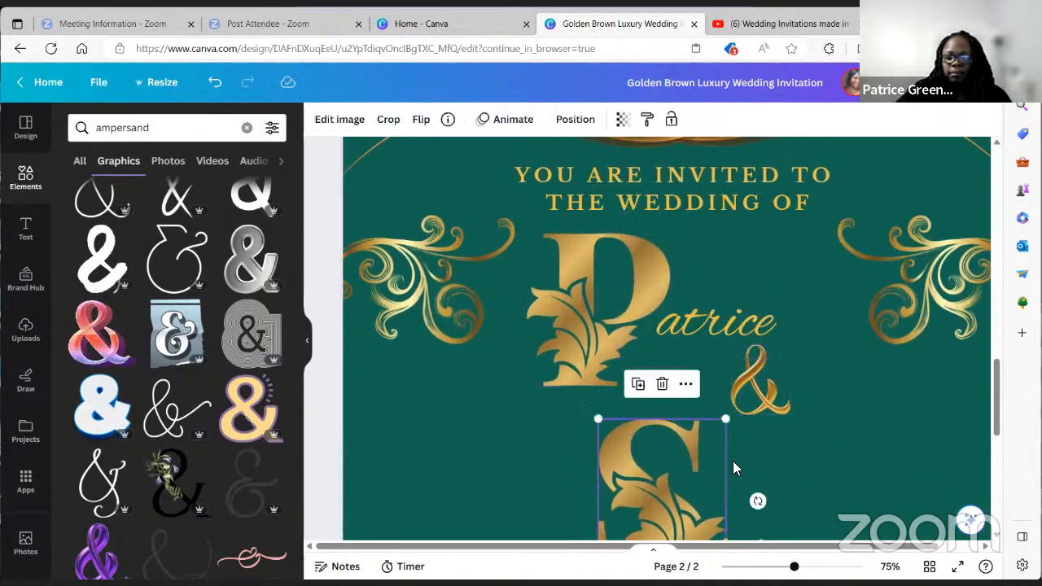
pyautogui.scroll(-3, 786, 442)
pyautogui.moveTo(788, 399); pyautogui.dragTo(765, 350)
pyautogui.click(832, 423)
# Step: Slide the Patrice name onto the gold P and nudge the P into place
pyautogui.scroll(1, 783, 334)
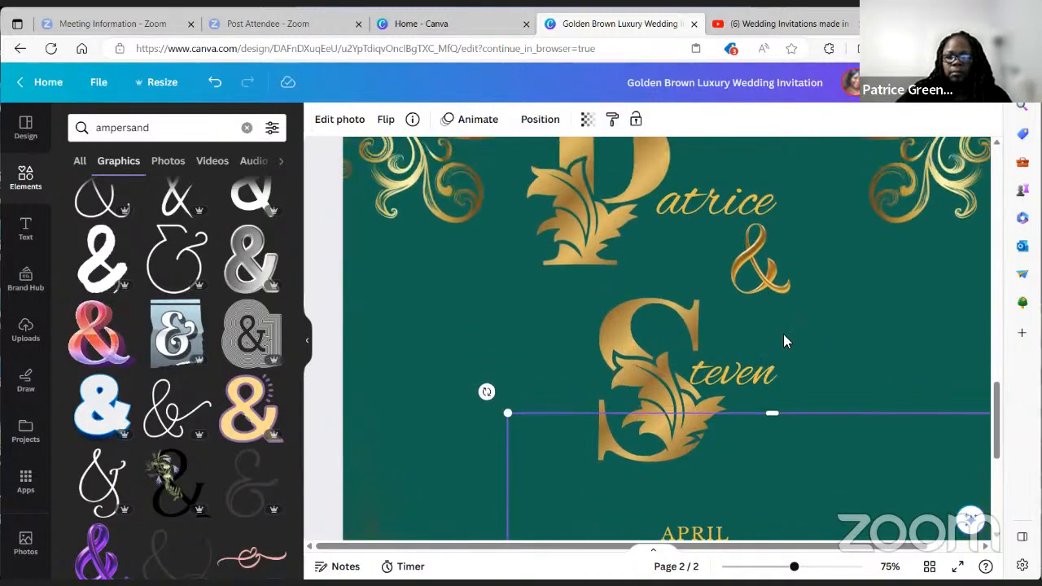
pyautogui.scroll(1, 742, 370)
pyautogui.scroll(2, 743, 371)
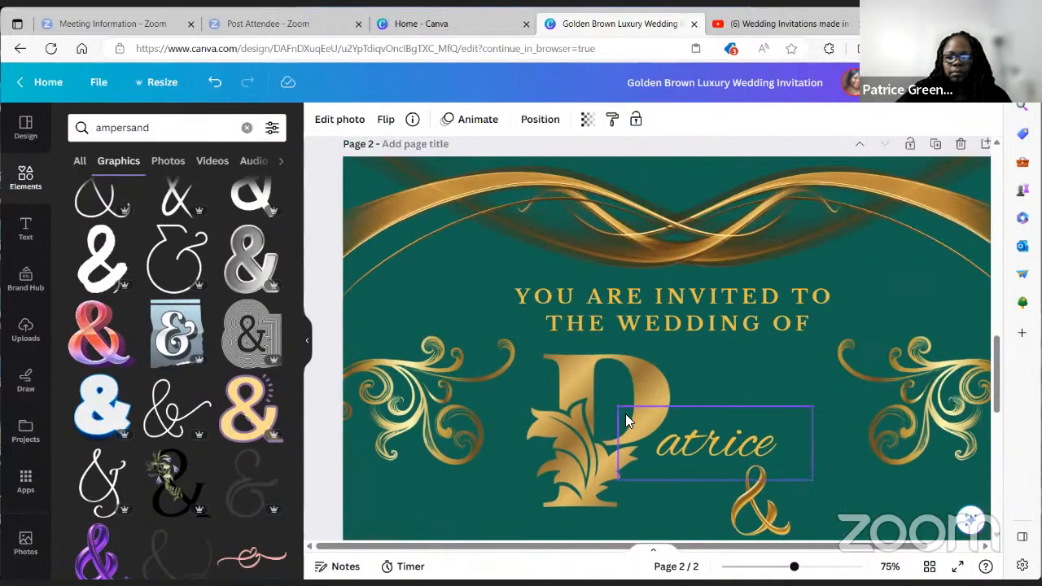
pyautogui.moveTo(625, 414); pyautogui.dragTo(600, 434)
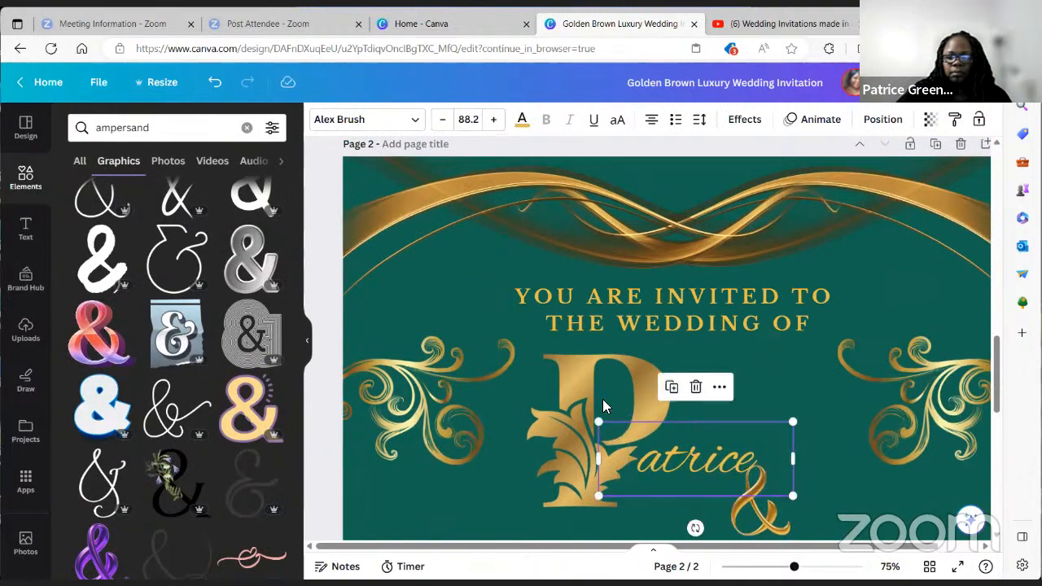
pyautogui.click(593, 396)
pyautogui.moveTo(593, 397); pyautogui.dragTo(597, 393)
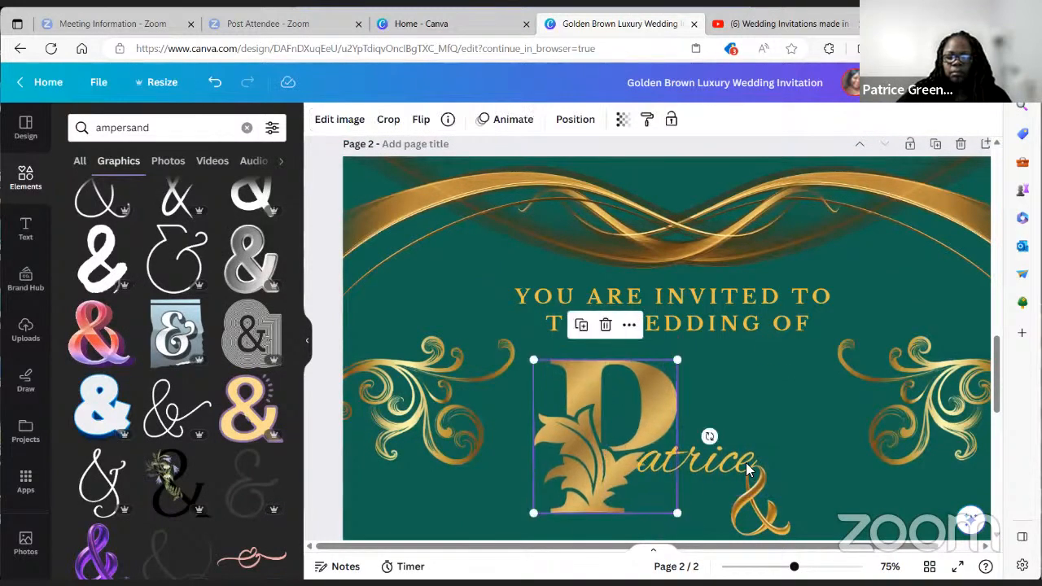
pyautogui.click(803, 497)
# Step: Select the whole monogram with names and ampersand, move it down-left and shrink it
pyautogui.scroll(-3, 783, 439)
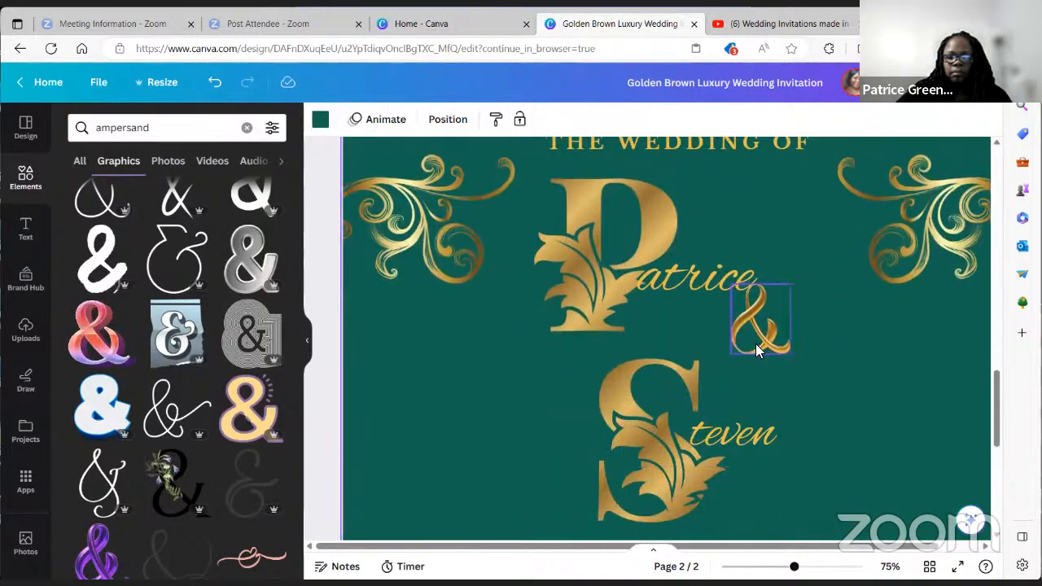
pyautogui.moveTo(755, 344); pyautogui.dragTo(745, 375)
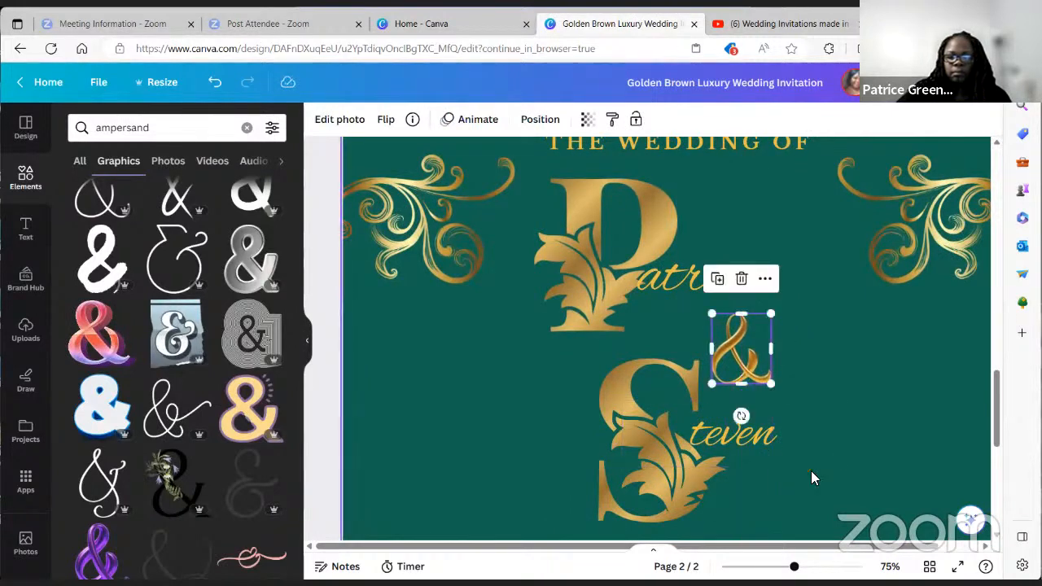
pyautogui.scroll(-1, 809, 477)
pyautogui.click(825, 418)
pyautogui.click(525, 367)
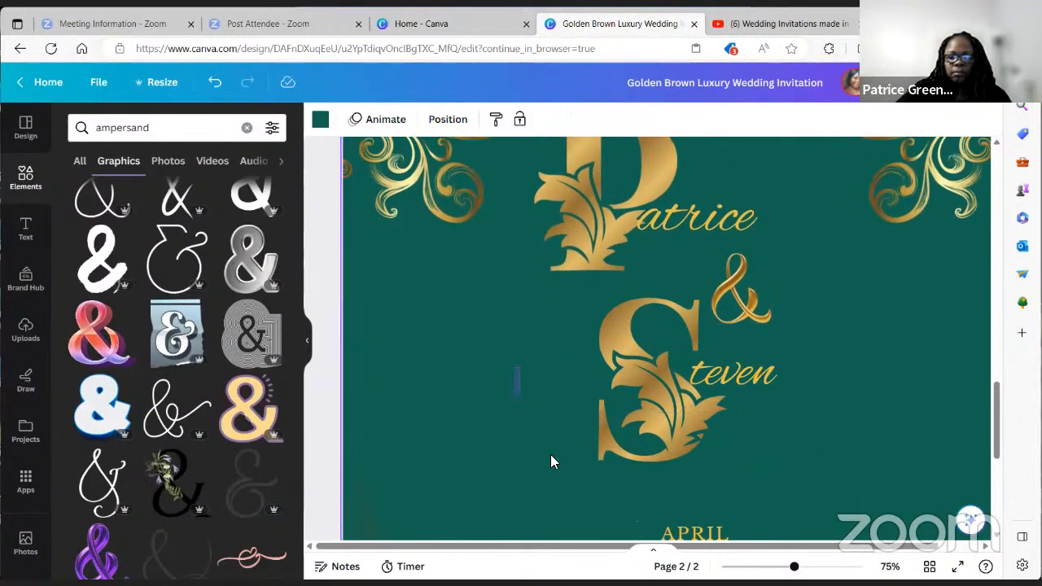
pyautogui.moveTo(550, 454); pyautogui.dragTo(732, 346)
pyautogui.moveTo(725, 265); pyautogui.dragTo(719, 307)
pyautogui.moveTo(820, 164); pyautogui.dragTo(712, 301)
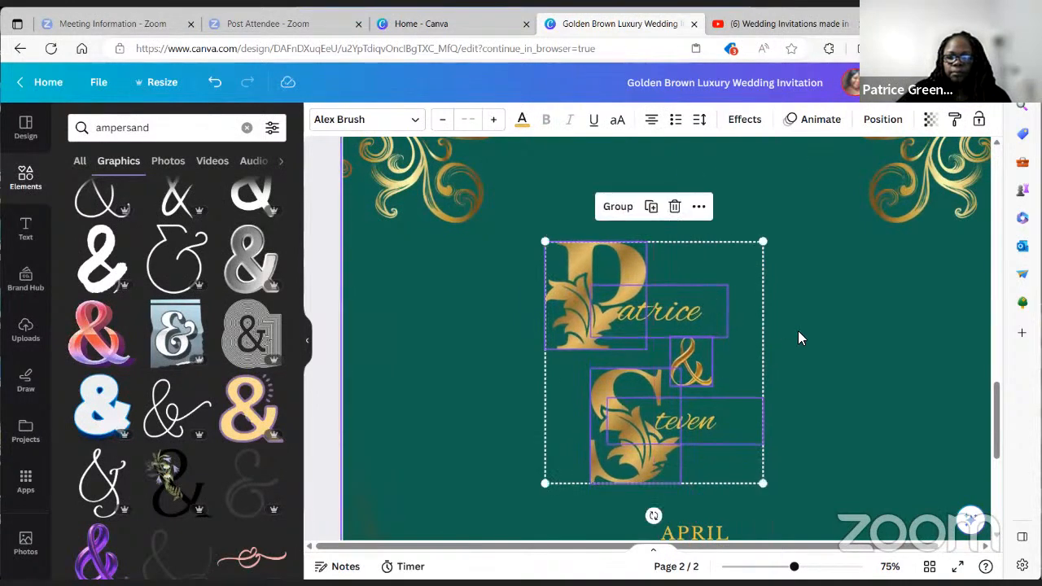
pyautogui.click(798, 331)
# Step: Nudge the gold arch background image slightly right and lock it in place
pyautogui.scroll(-3, 798, 337)
pyautogui.scroll(2, 843, 378)
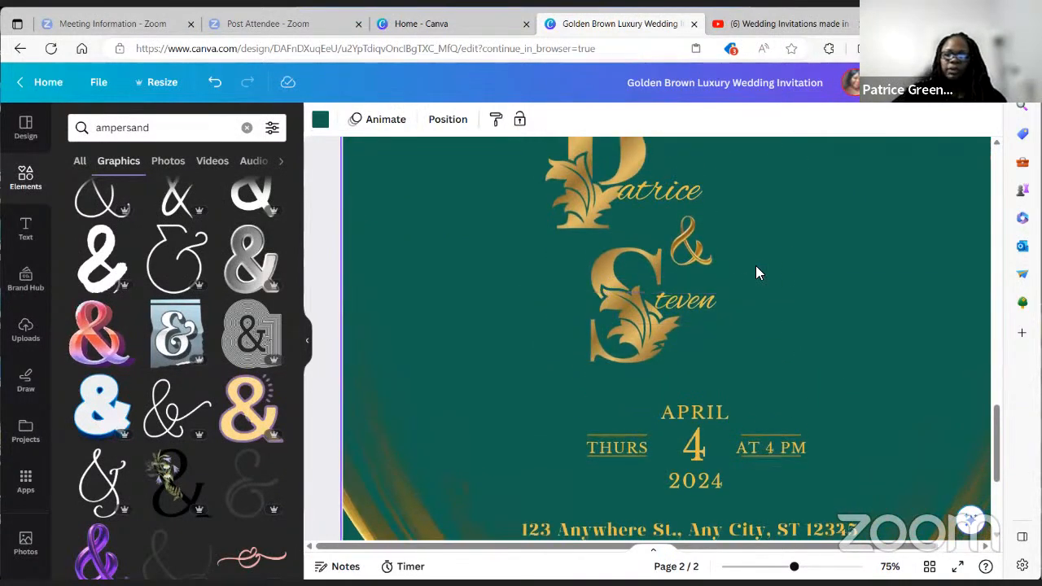
pyautogui.moveTo(523, 196); pyautogui.dragTo(694, 280)
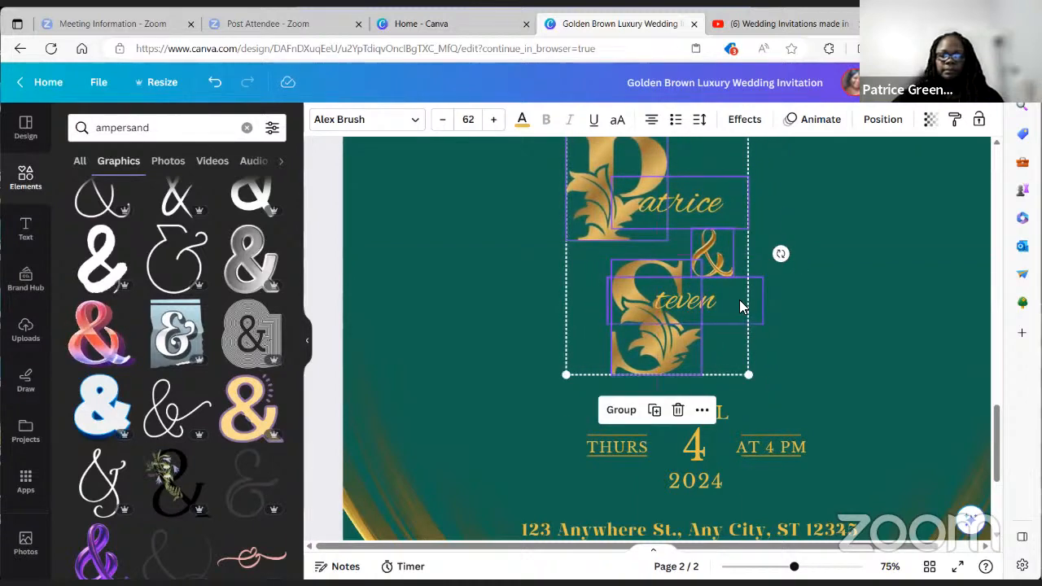
pyautogui.click(846, 351)
pyautogui.scroll(-3, 812, 365)
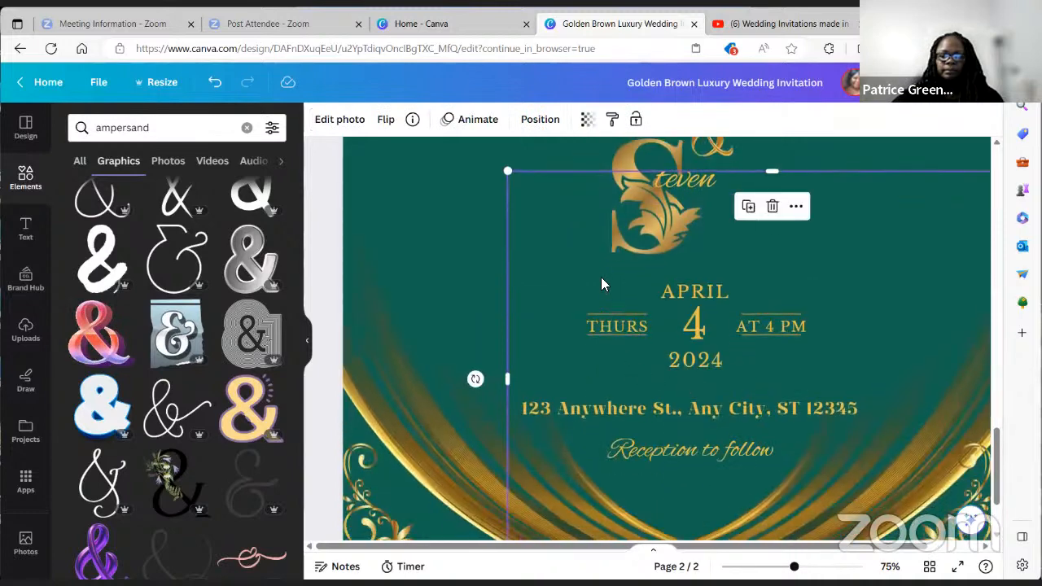
pyautogui.moveTo(600, 283); pyautogui.dragTo(605, 281)
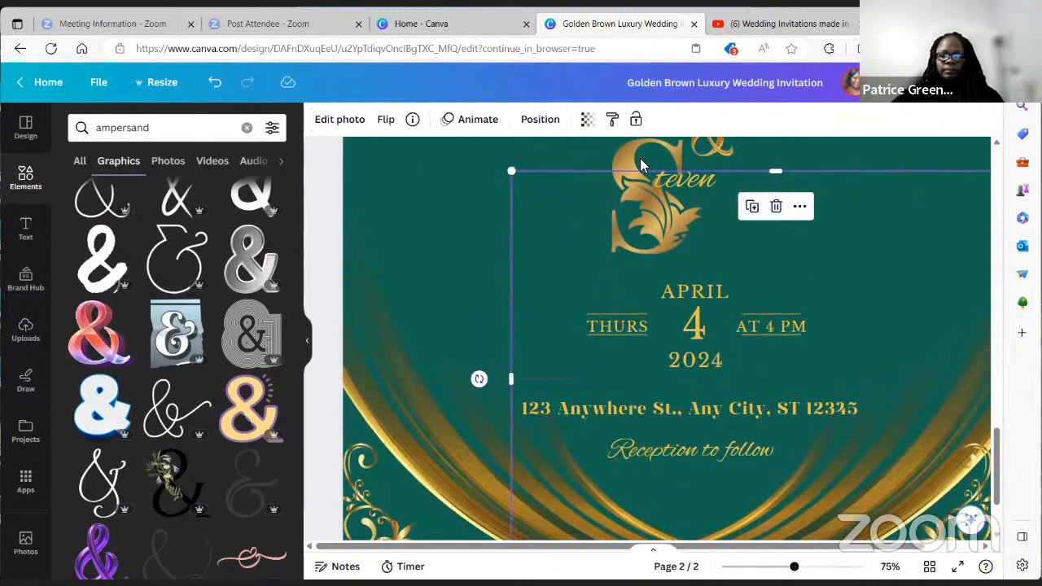
pyautogui.click(636, 118)
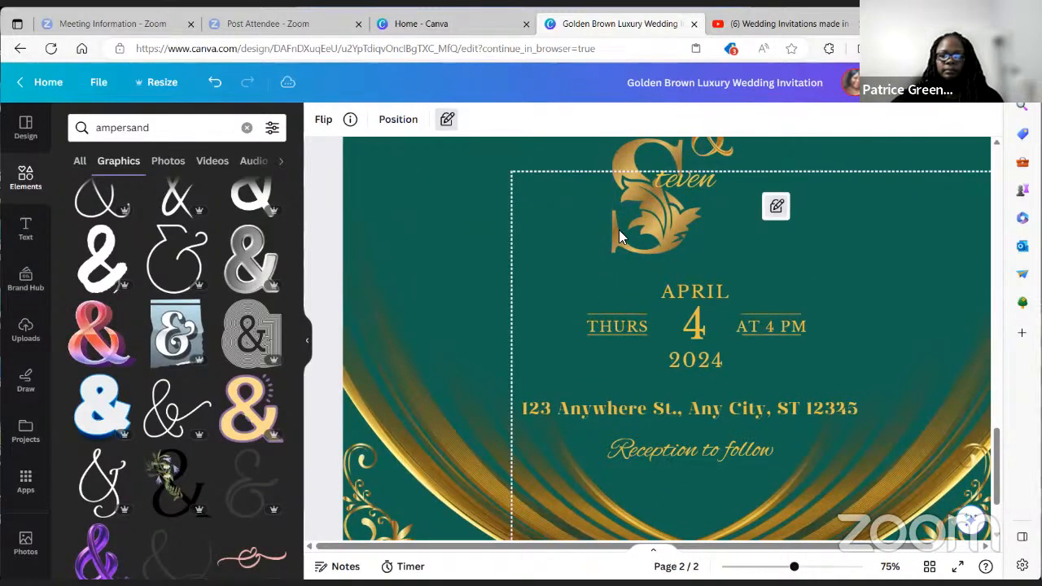
# Step: Select text and the date block over the locked arch to confirm it stays fixed
pyautogui.click(789, 326)
pyautogui.click(759, 267)
pyautogui.moveTo(597, 275); pyautogui.dragTo(717, 358)
pyautogui.click(930, 303)
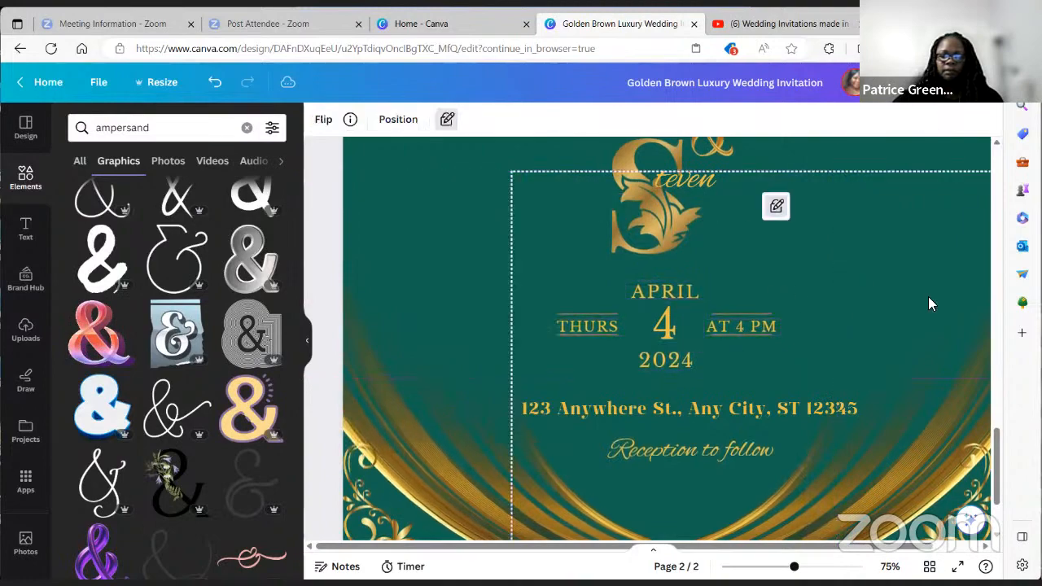
# Step: Nudge the top name up-right, then shift the S and the Steven name left to overlap
pyautogui.scroll(-3, 449, 331)
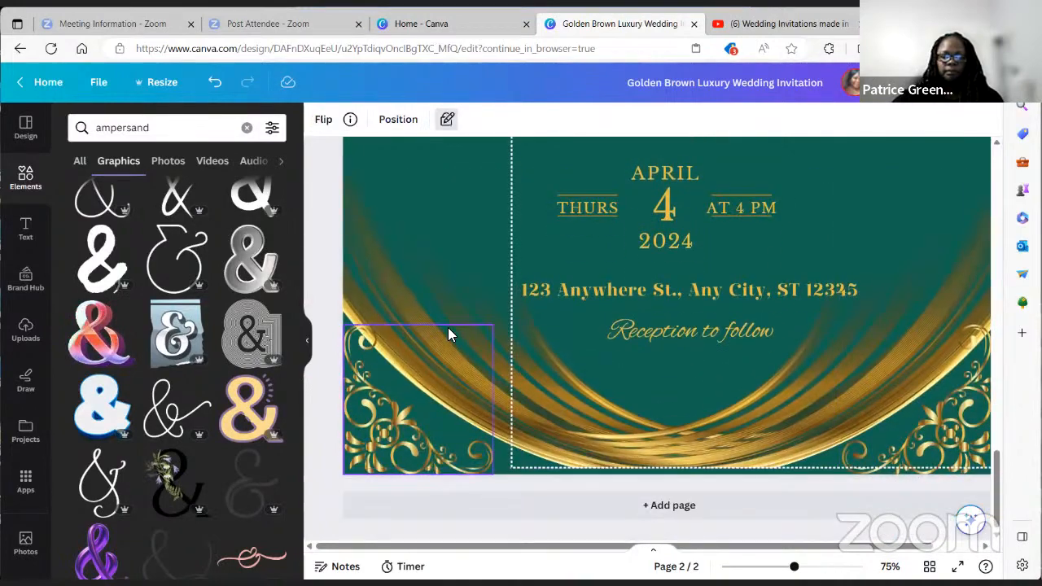
pyautogui.scroll(6, 701, 404)
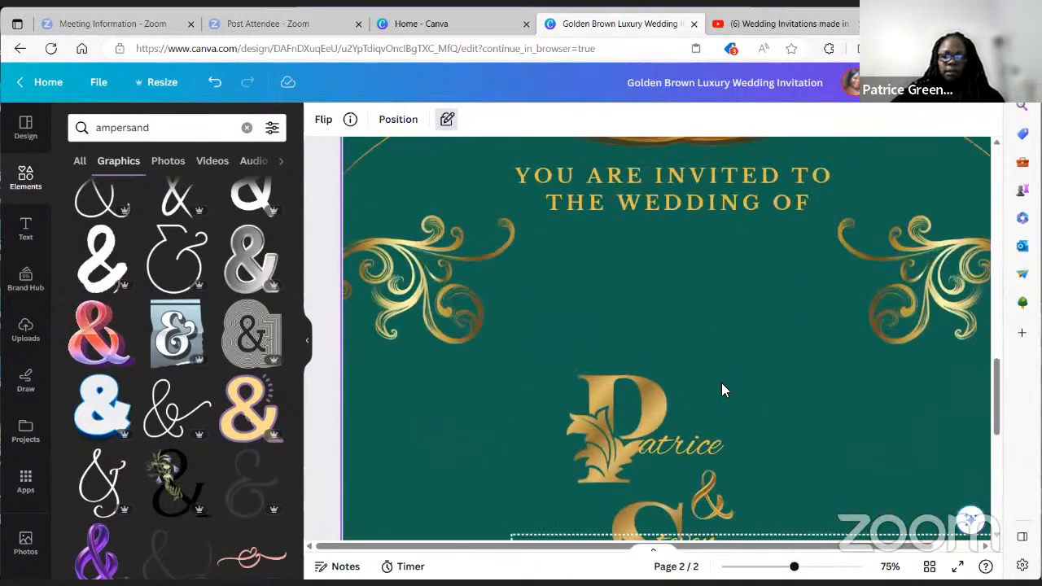
pyautogui.scroll(-2, 716, 379)
pyautogui.moveTo(698, 287); pyautogui.dragTo(711, 282)
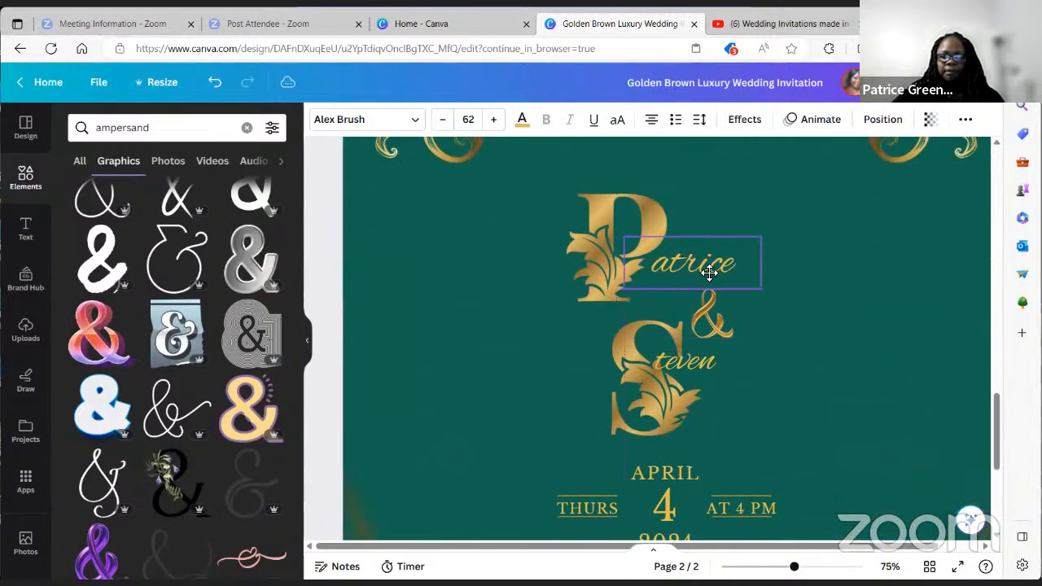
pyautogui.moveTo(691, 363); pyautogui.dragTo(718, 380)
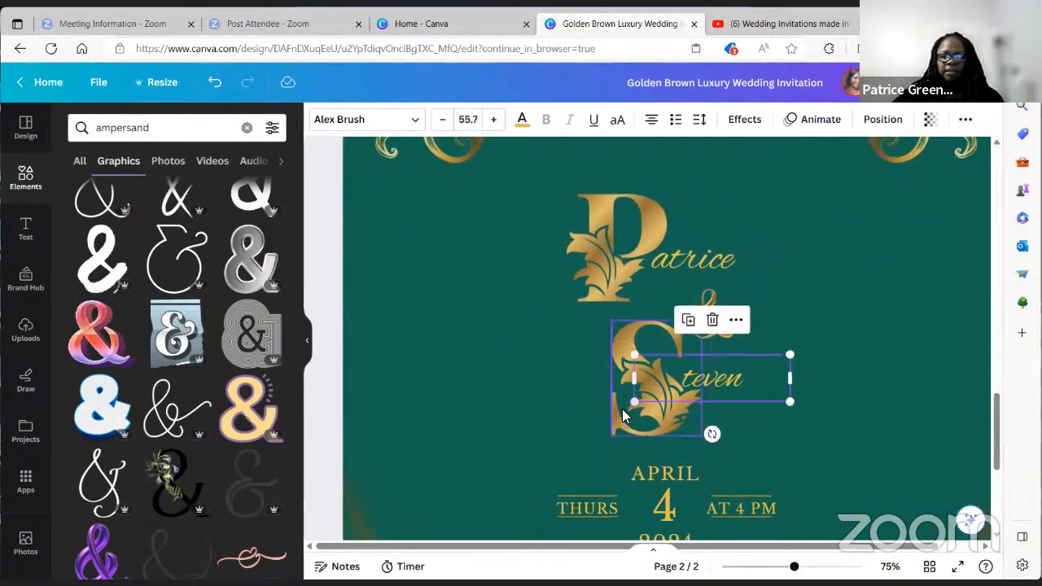
pyautogui.moveTo(612, 415); pyautogui.dragTo(581, 415)
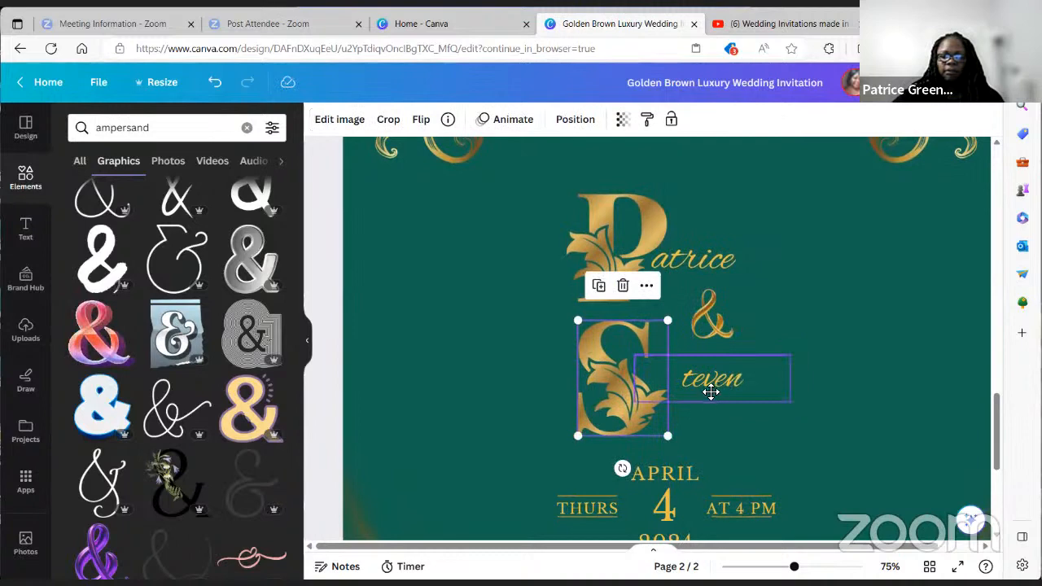
pyautogui.moveTo(711, 391); pyautogui.dragTo(676, 391)
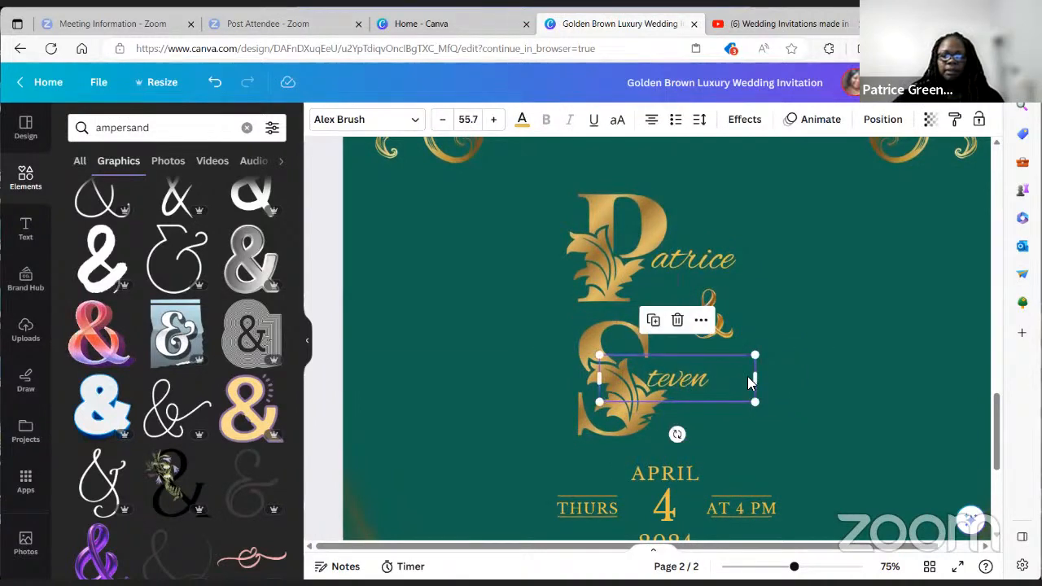
pyautogui.click(831, 369)
pyautogui.click(718, 257)
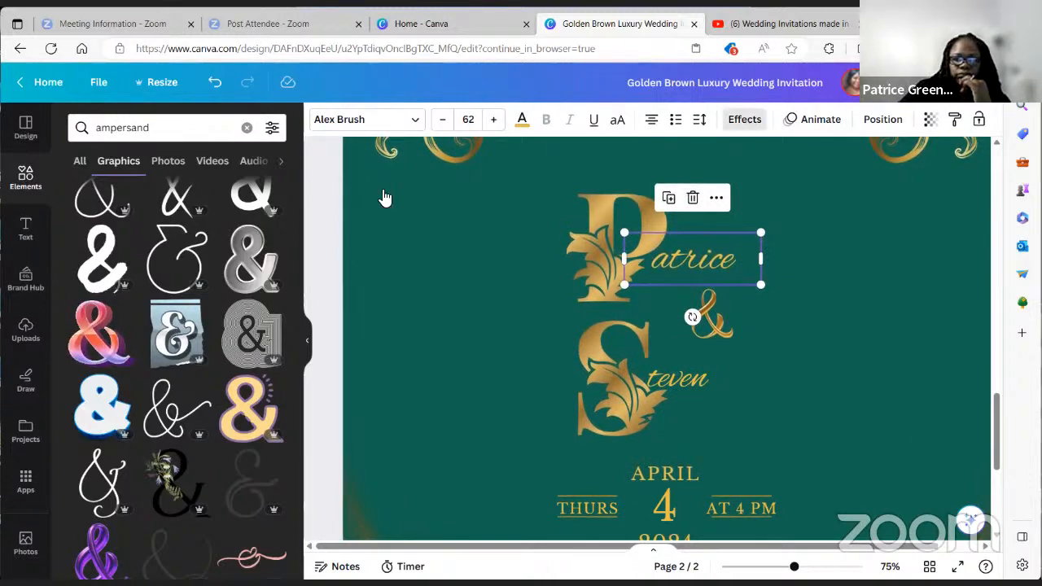
# Step: Preview Splice, Lift, Outline, Neon and Hollow on the top name, then apply Shadow
pyautogui.click(201, 301)
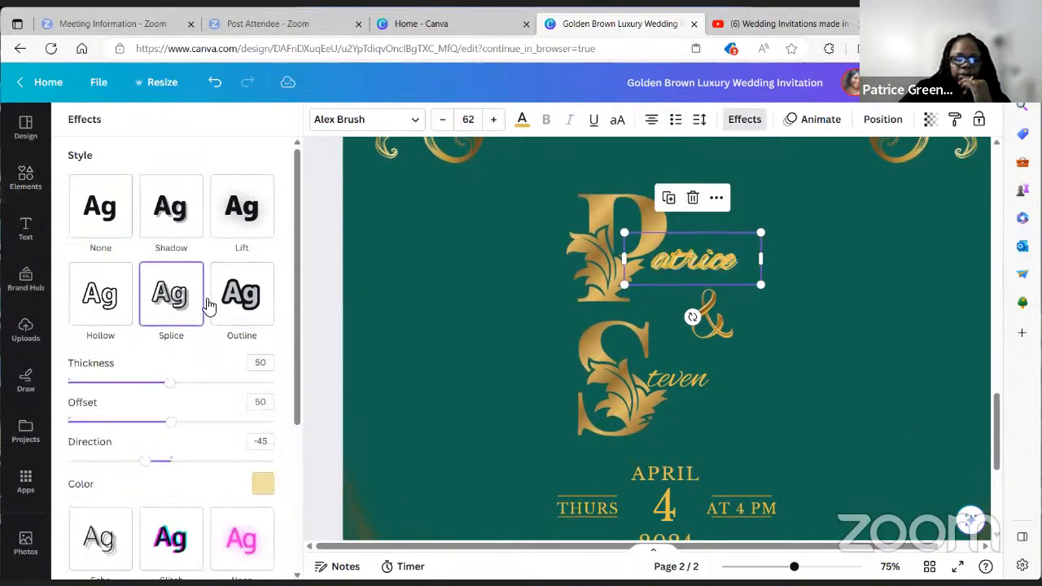
pyautogui.click(249, 214)
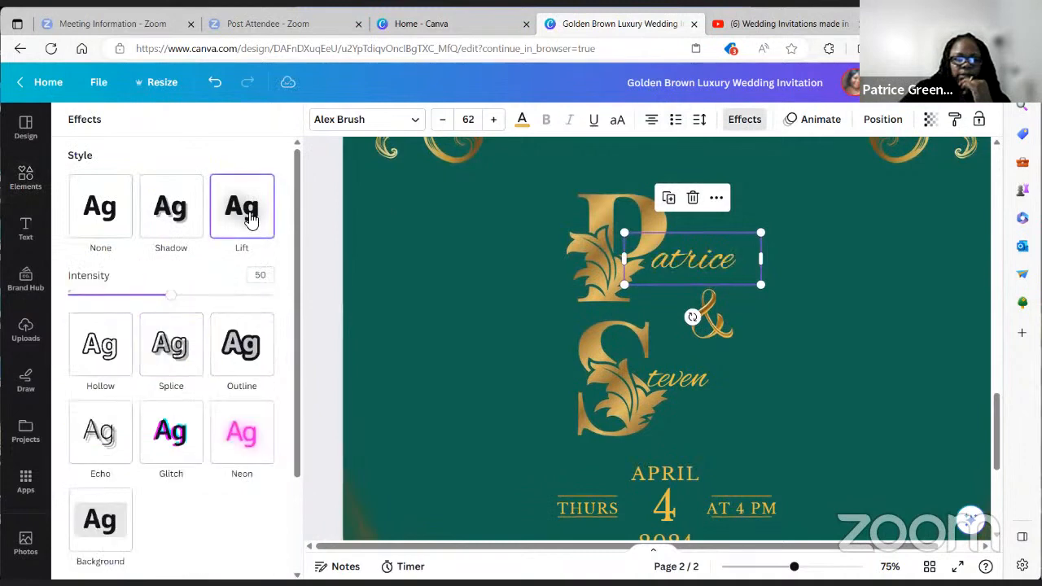
pyautogui.click(242, 345)
pyautogui.click(241, 439)
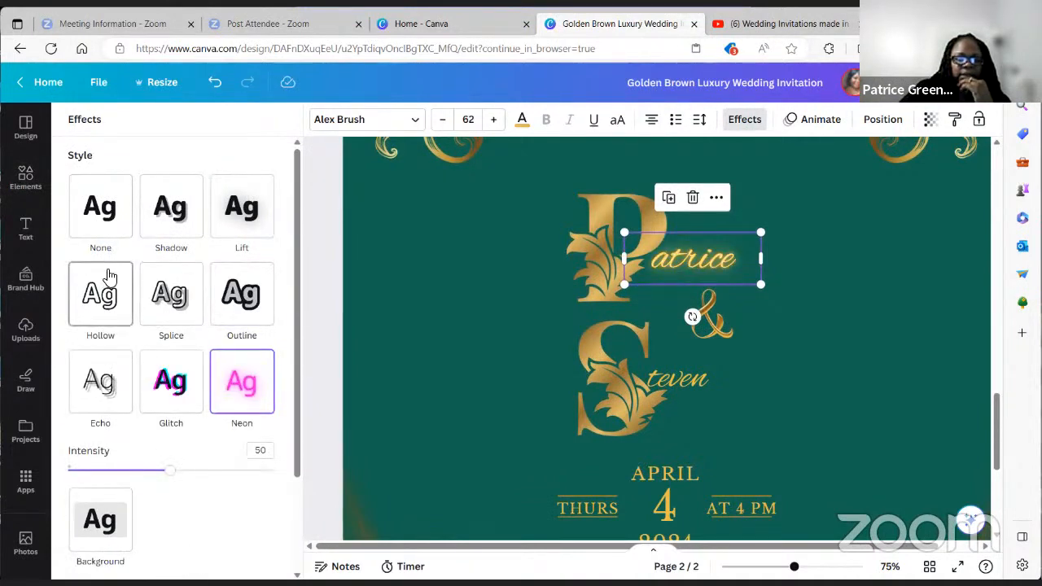
pyautogui.click(102, 295)
pyautogui.click(166, 216)
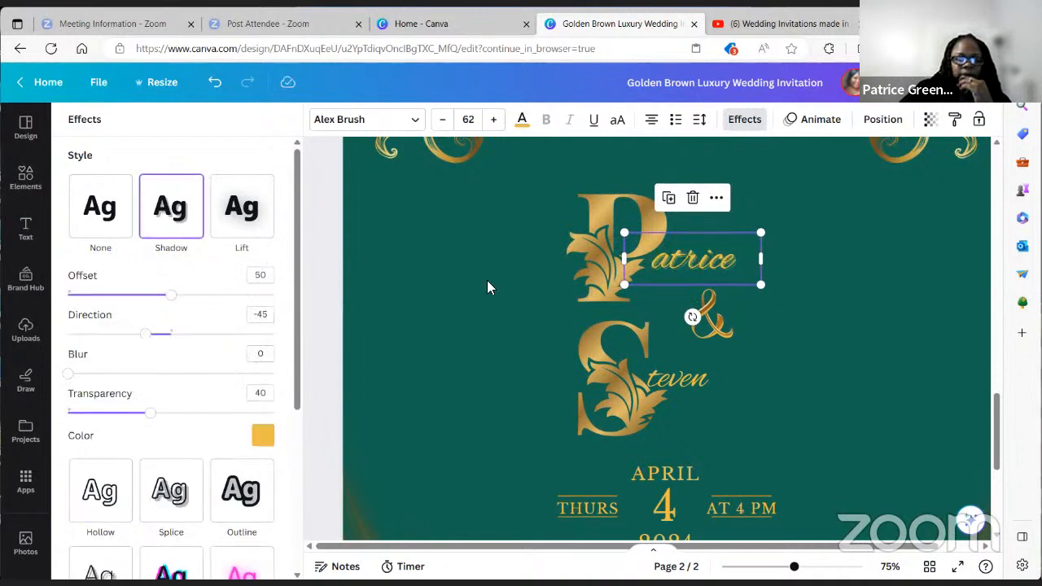
# Step: Add Shadow to the lower name and make the top name's shadow colour white
pyautogui.click(711, 386)
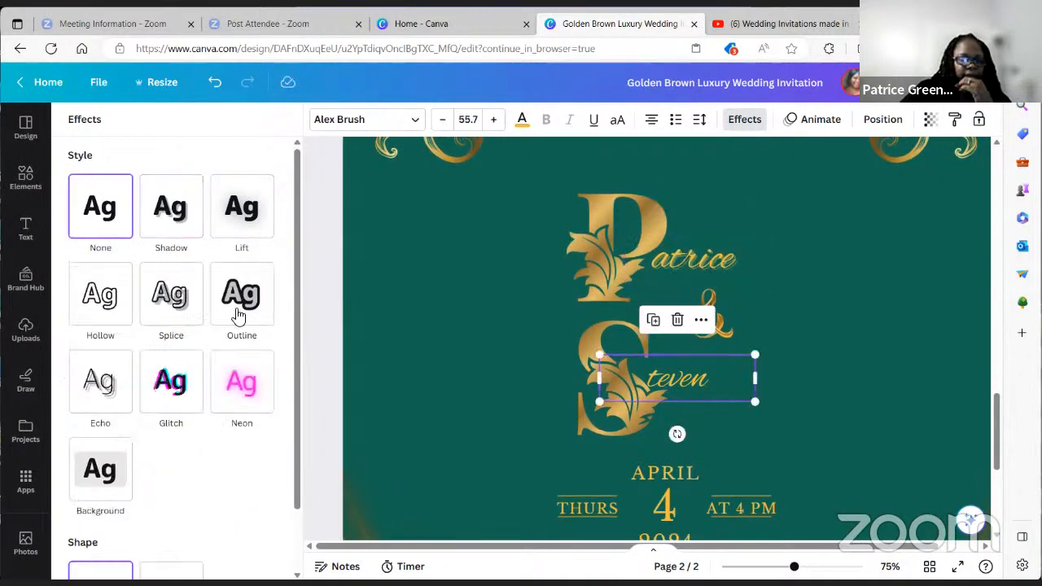
pyautogui.click(170, 219)
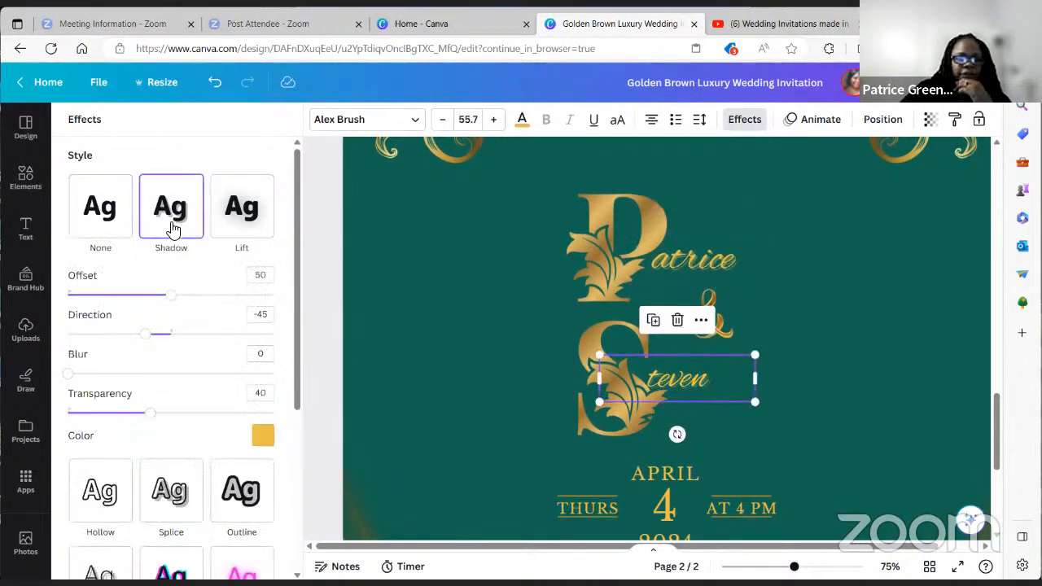
pyautogui.click(262, 437)
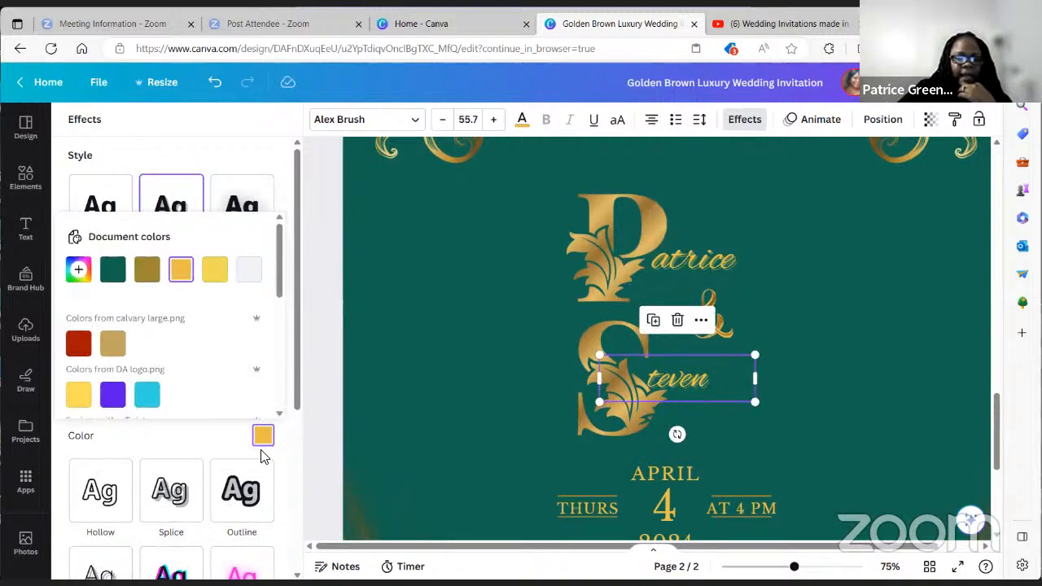
pyautogui.click(703, 258)
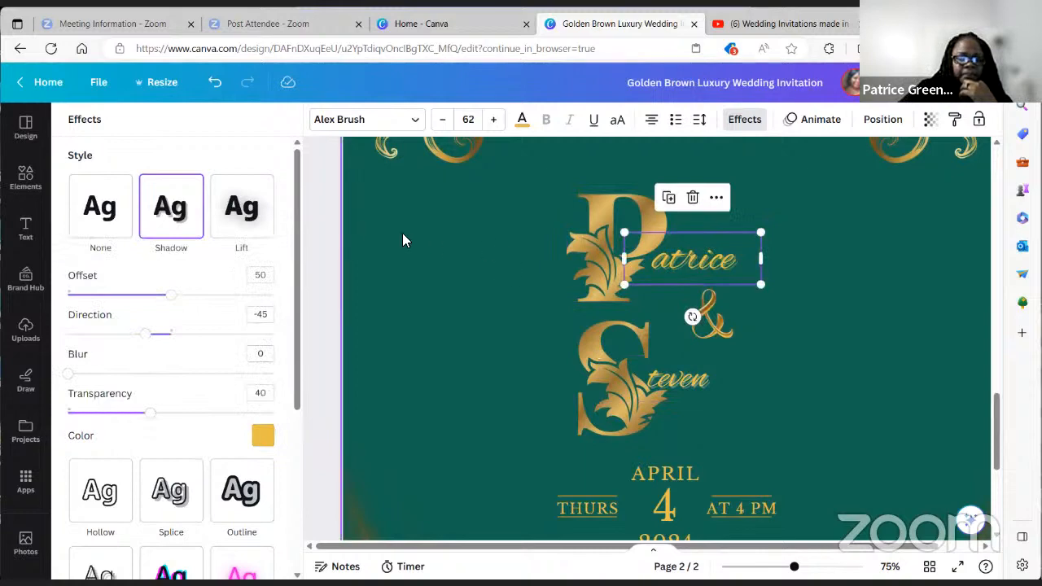
pyautogui.click(262, 436)
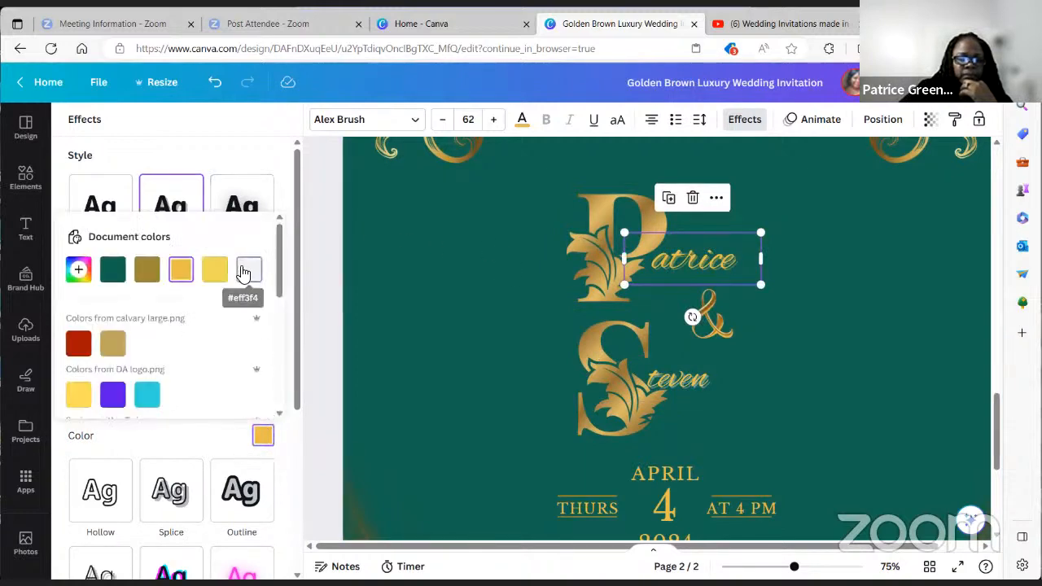
pyautogui.click(248, 271)
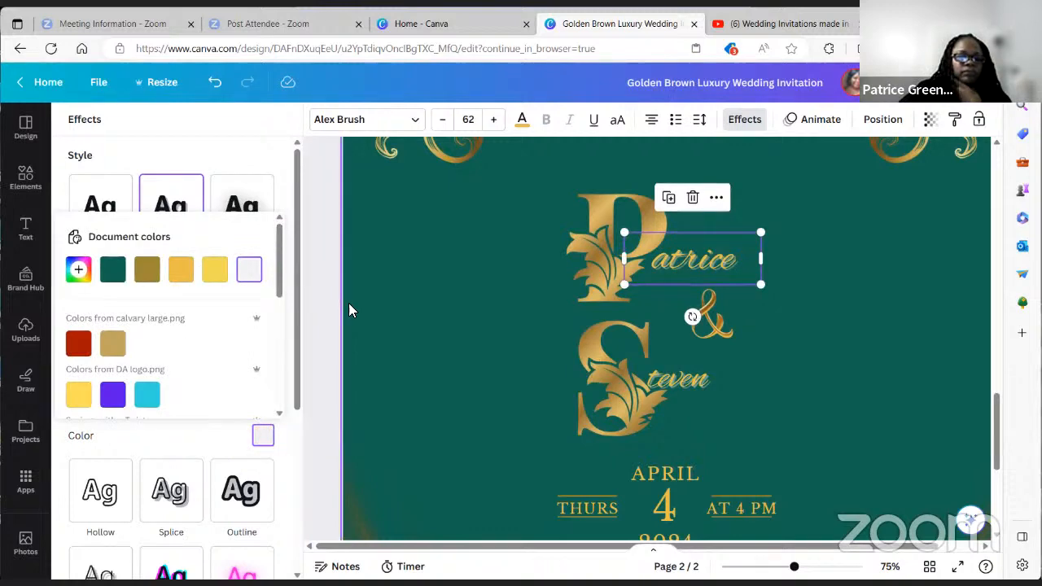
pyautogui.click(713, 262)
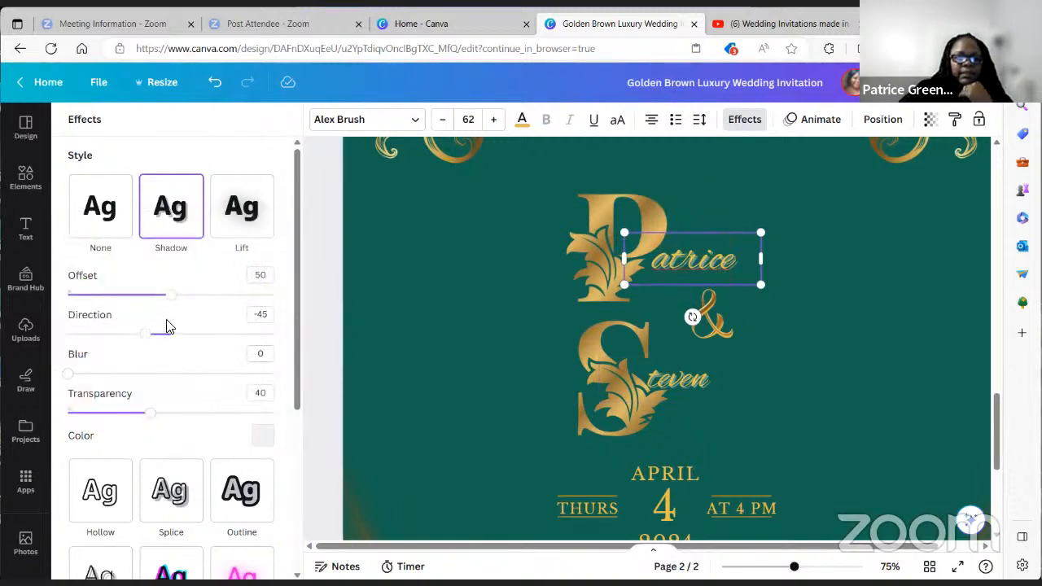
# Step: Set the shadow direction to 51 on both Patrice and Steven
pyautogui.moveTo(171, 345); pyautogui.dragTo(202, 350)
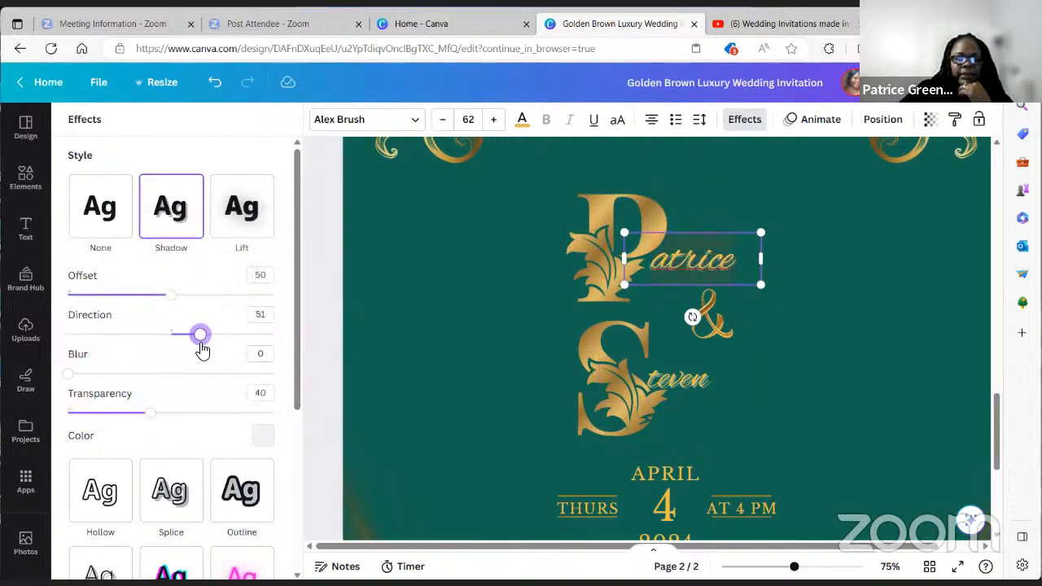
pyautogui.click(688, 381)
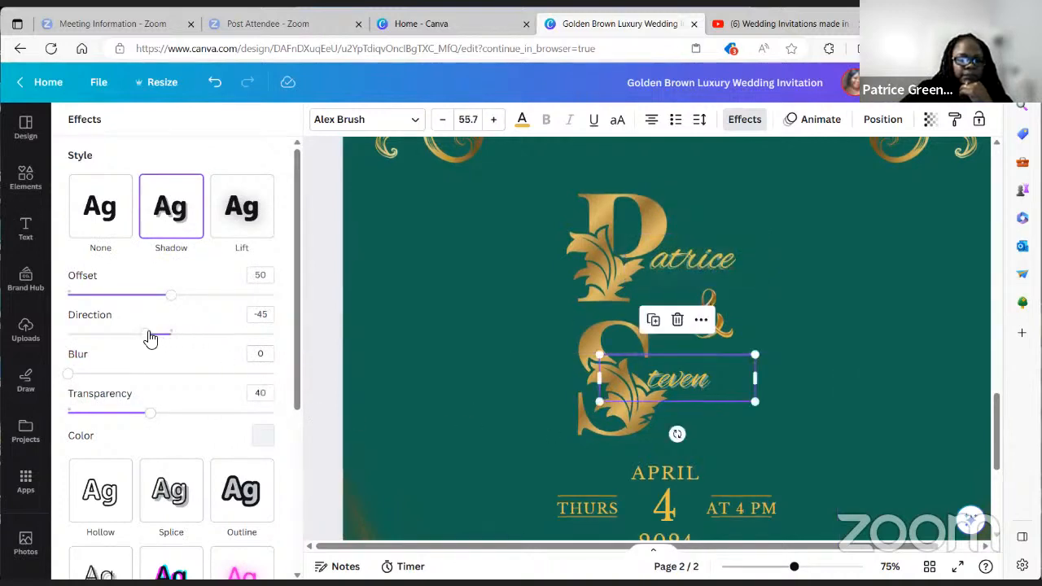
pyautogui.moveTo(151, 336); pyautogui.dragTo(200, 338)
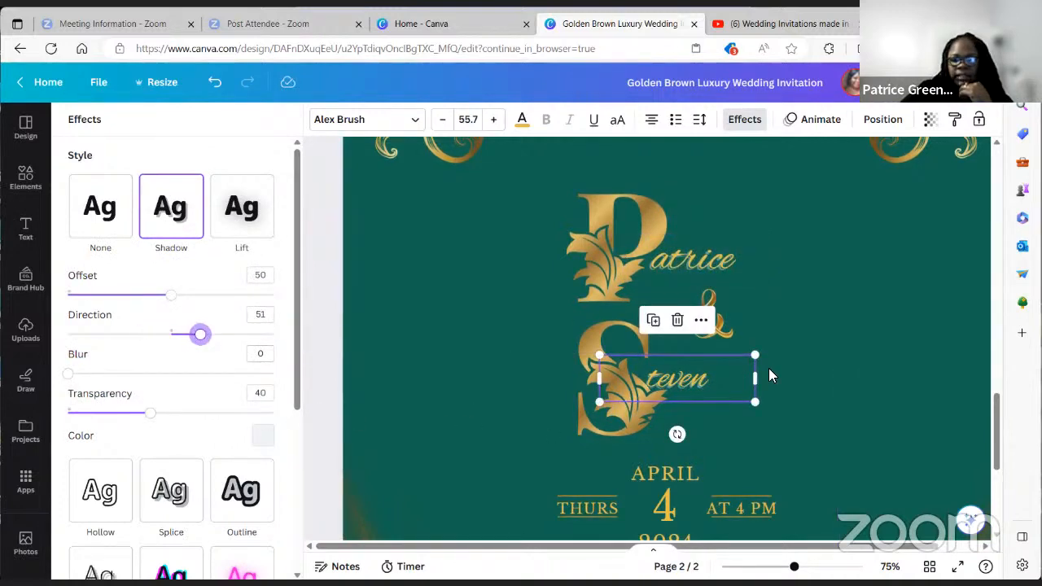
pyautogui.click(809, 342)
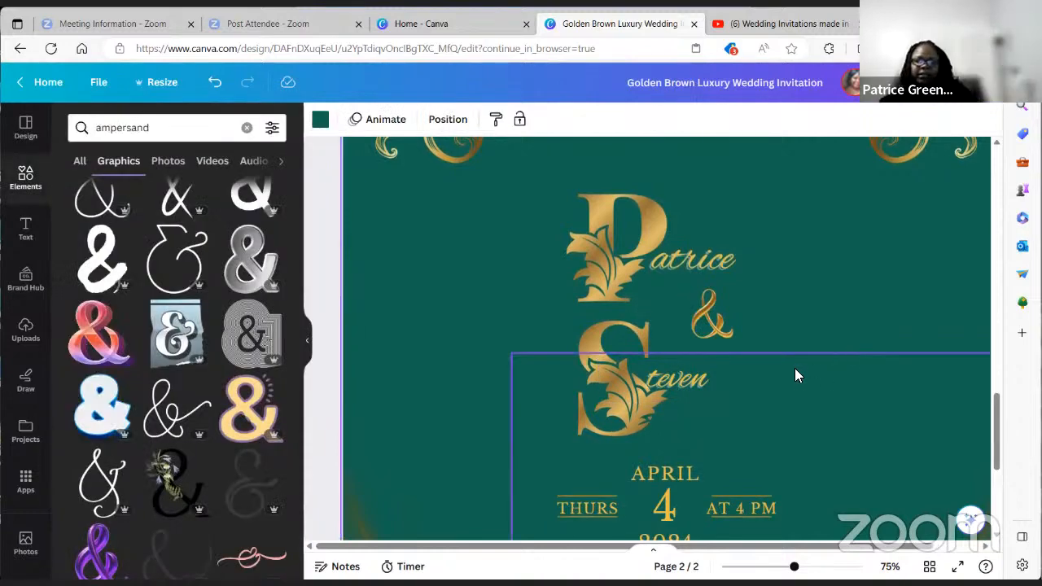
# Step: Marquee across the P, names and S to select the monogram elements
pyautogui.scroll(-4, 796, 375)
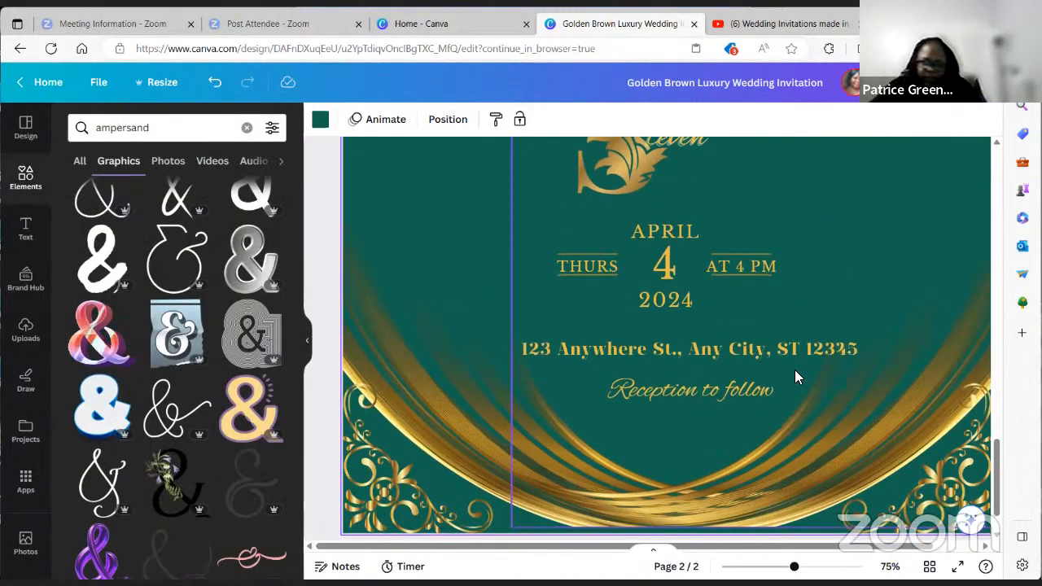
pyautogui.scroll(4, 794, 370)
pyautogui.scroll(7, 819, 325)
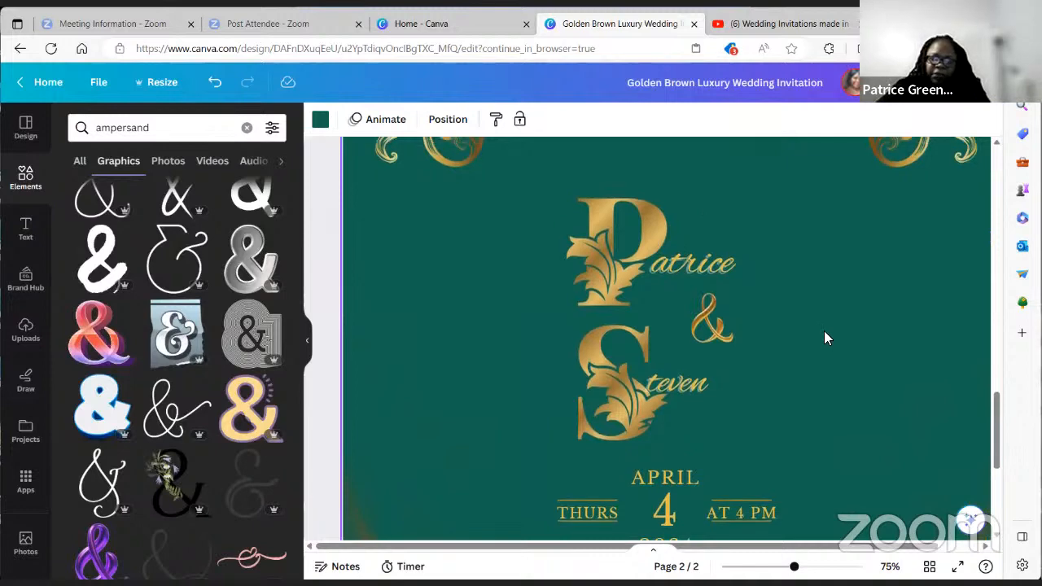
pyautogui.scroll(-3, 802, 334)
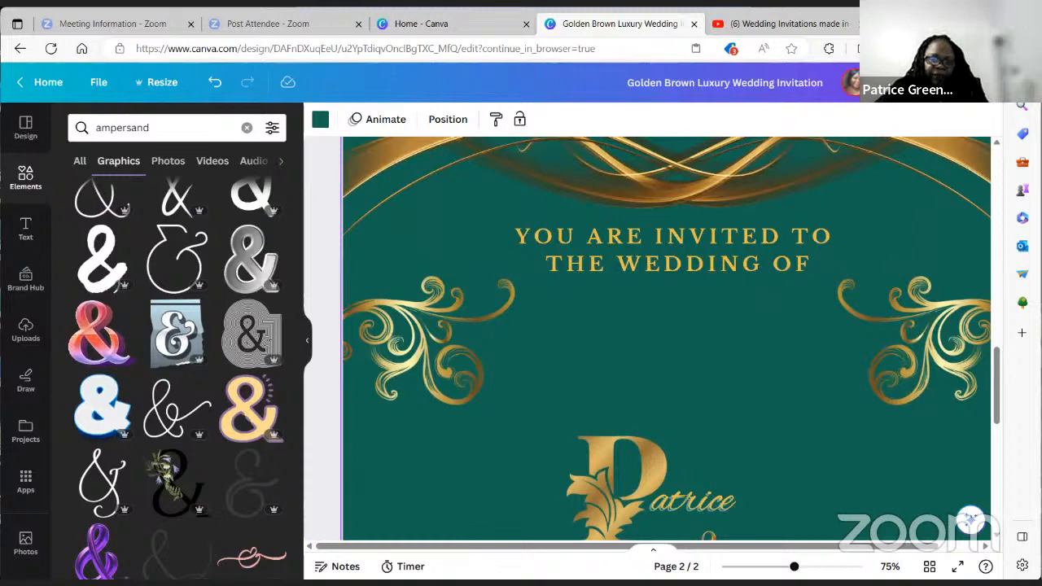
pyautogui.scroll(-4, 560, 399)
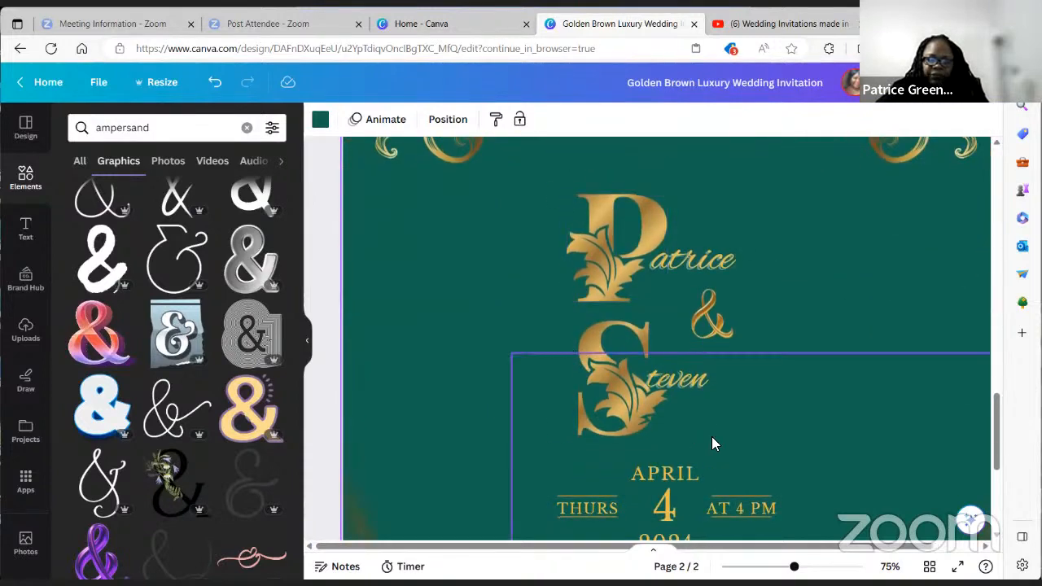
pyautogui.moveTo(555, 164); pyautogui.dragTo(710, 379)
pyautogui.click(734, 199)
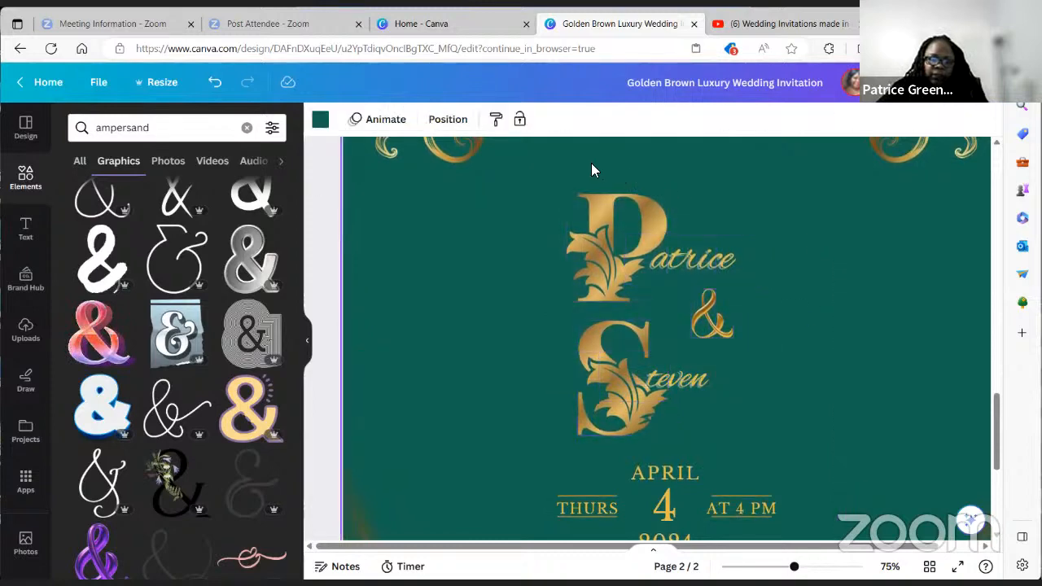
pyautogui.moveTo(586, 163); pyautogui.dragTo(819, 403)
pyautogui.click(795, 425)
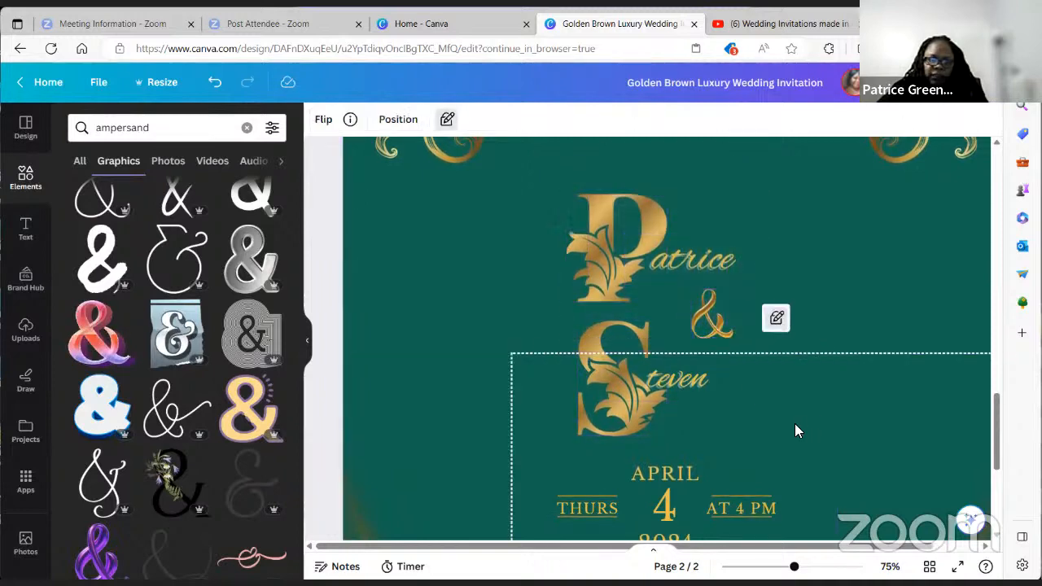
# Step: Deselect the background photo and marquee both letters, both names and the ampersand together
pyautogui.scroll(-3, 799, 429)
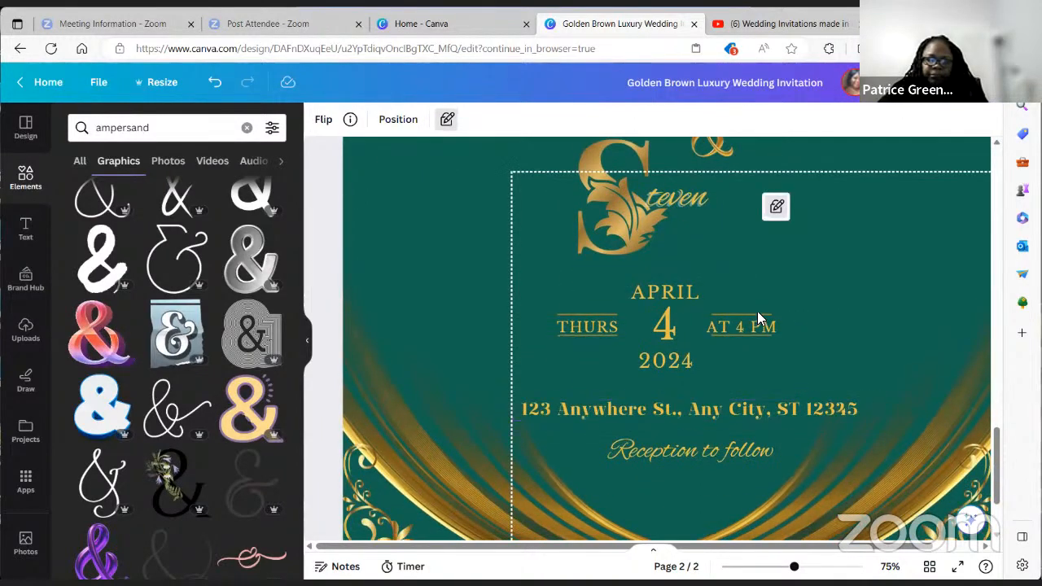
pyautogui.scroll(1, 497, 318)
pyautogui.click(455, 245)
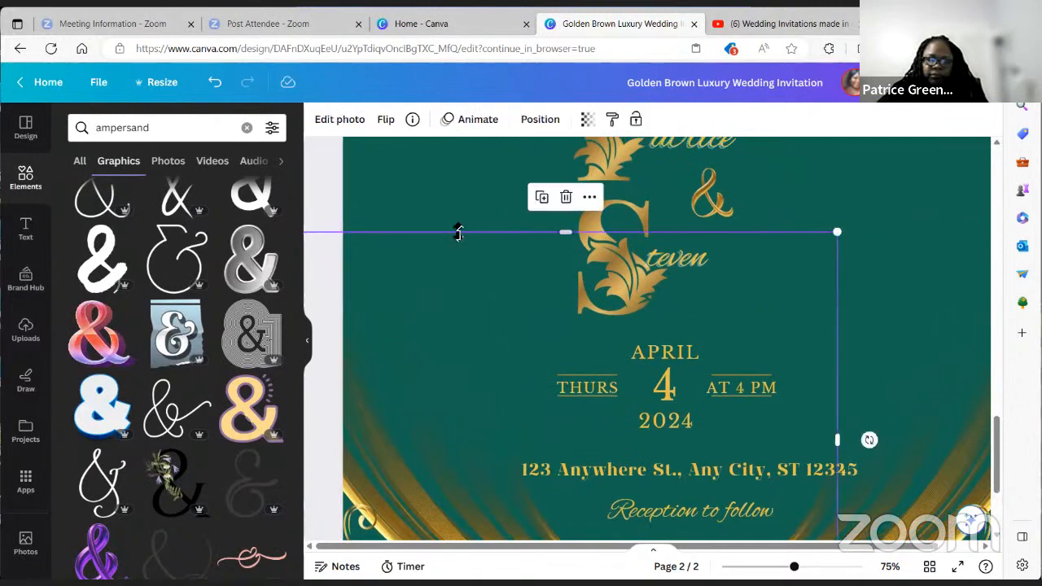
pyautogui.click(562, 139)
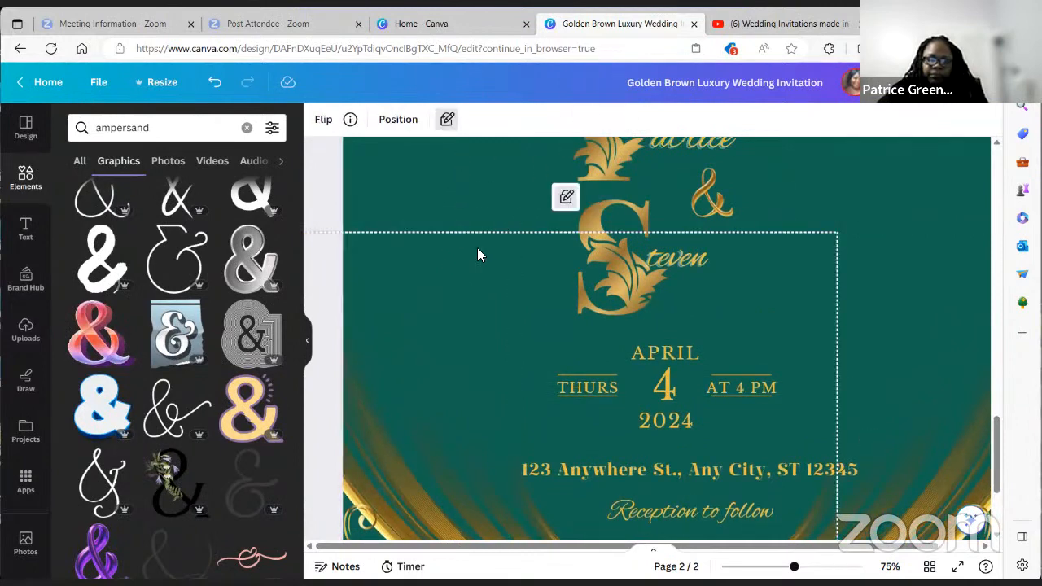
pyautogui.scroll(3, 552, 269)
pyautogui.moveTo(550, 233); pyautogui.dragTo(716, 462)
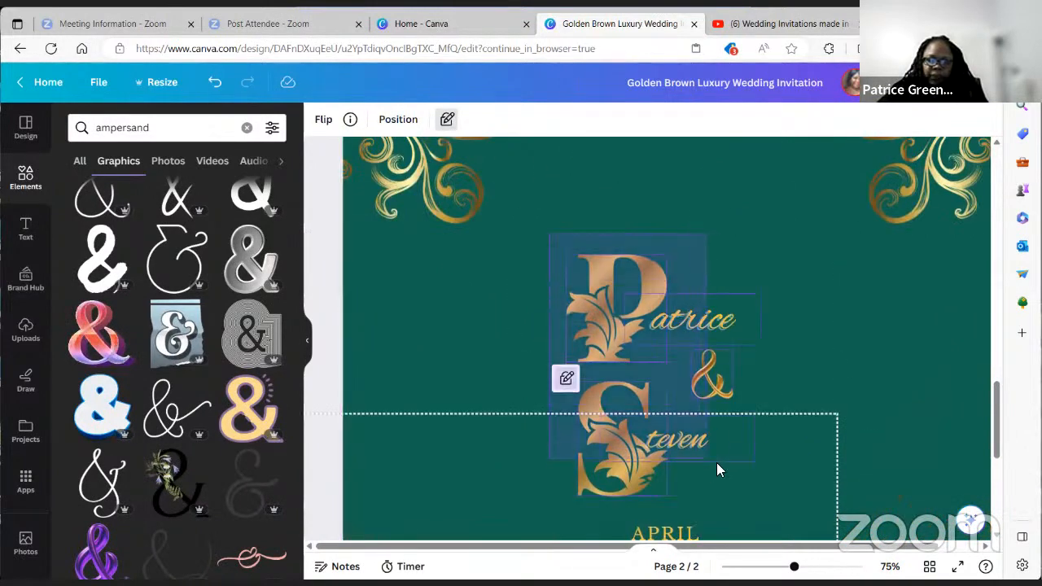
# Step: Group the P/S letters, names and ampersand, centre the group, and clear the ampersand search
pyautogui.moveTo(688, 408); pyautogui.dragTo(669, 349)
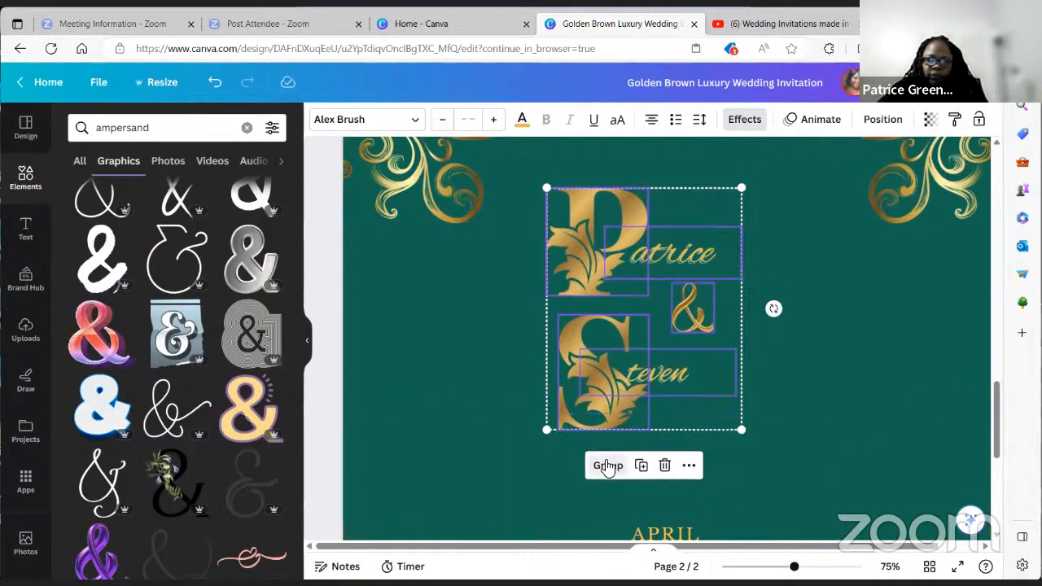
pyautogui.click(606, 465)
pyautogui.click(830, 393)
pyautogui.scroll(-3, 830, 392)
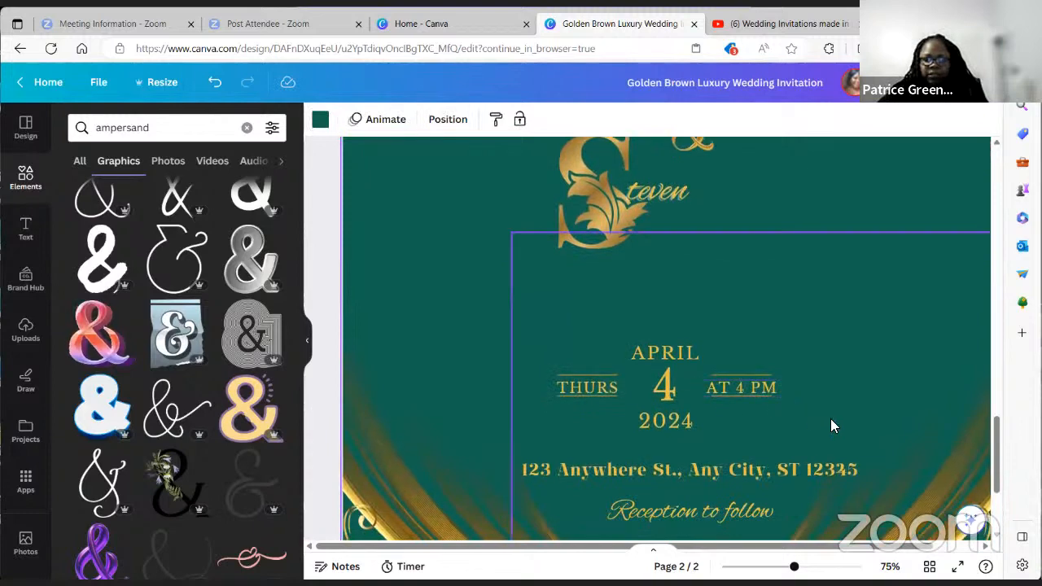
pyautogui.scroll(3, 826, 411)
pyautogui.moveTo(610, 367); pyautogui.dragTo(633, 381)
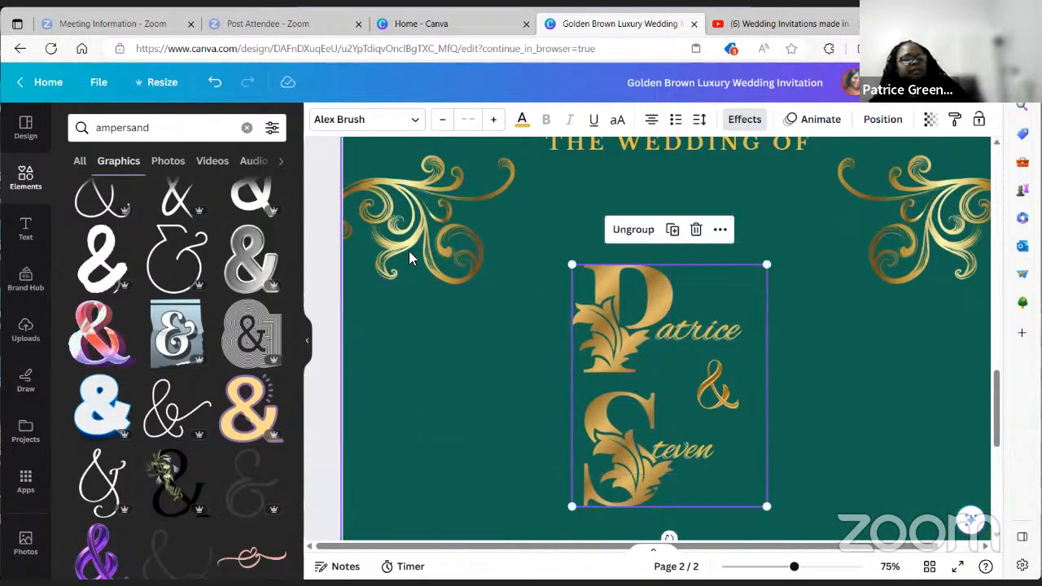
pyautogui.click(122, 130)
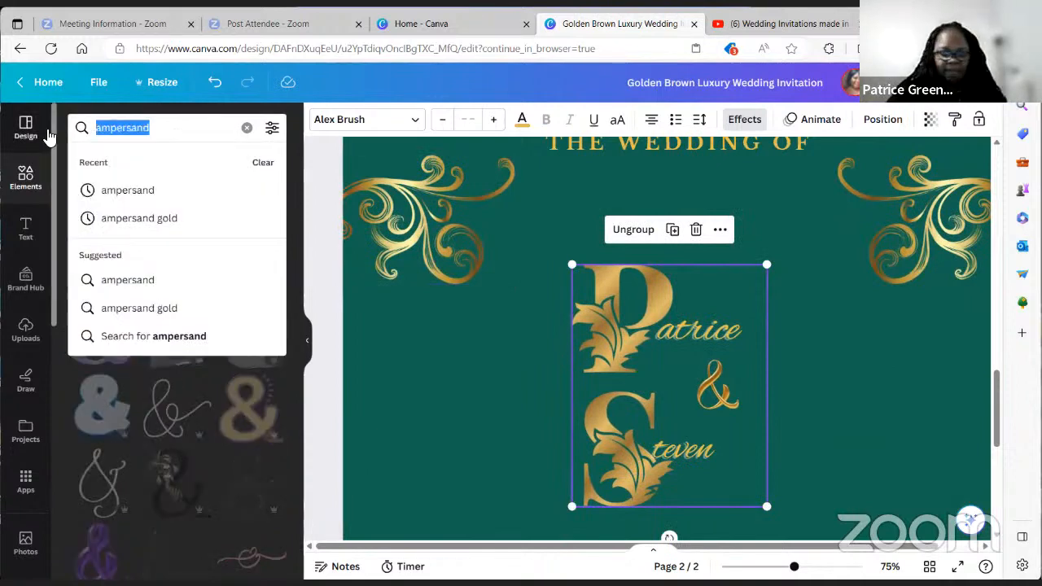
pyautogui.press('BackSpace')
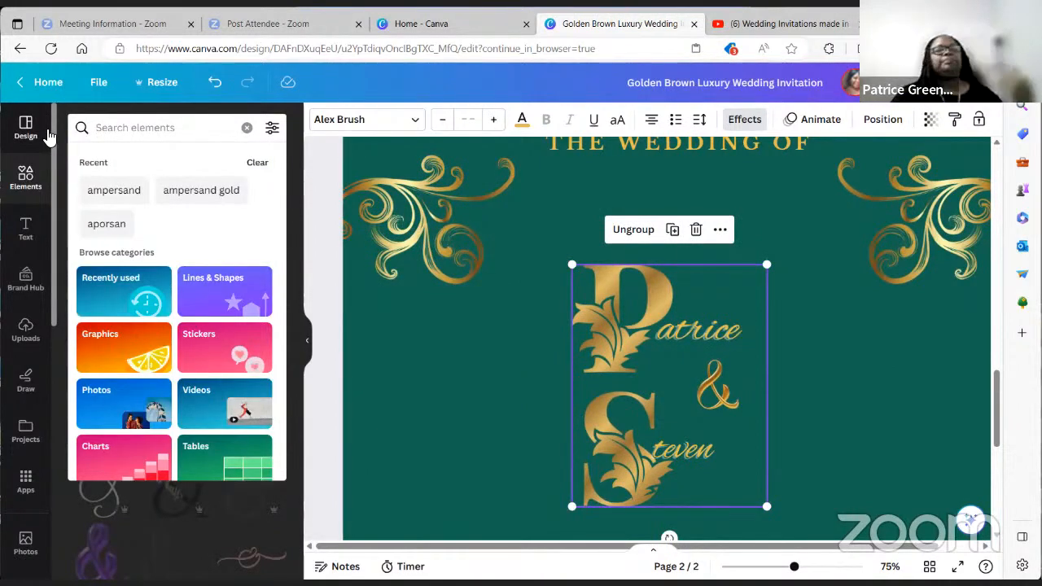
# Step: Search the Elements panel for 'symbols' and browse the results
pyautogui.write('sym')
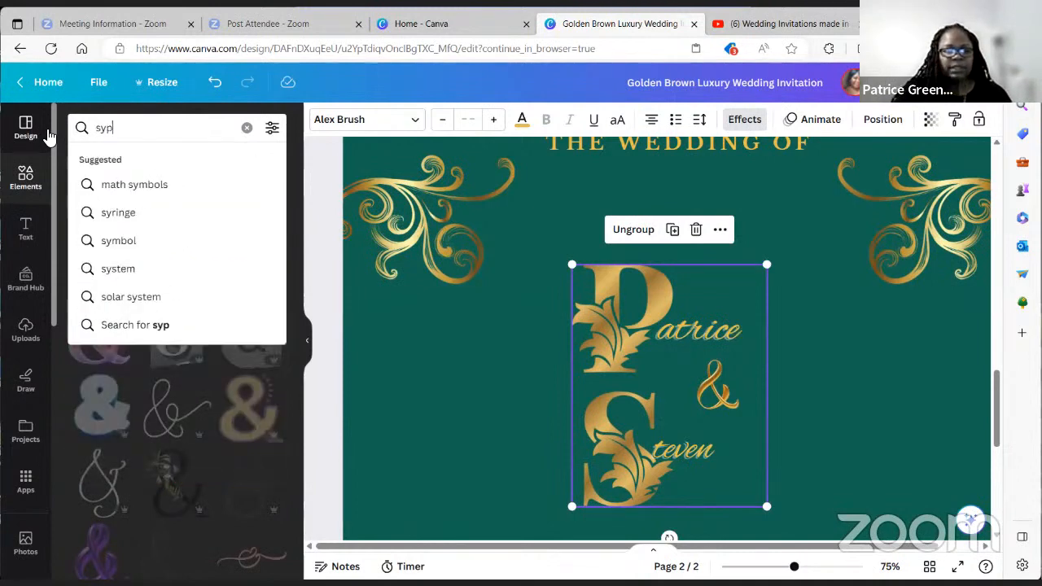
pyautogui.write('pobl')
pyautogui.press('BackSpace')
pyautogui.press('BackSpace')
pyautogui.press('BackSpace')
pyautogui.press('BackSpace')
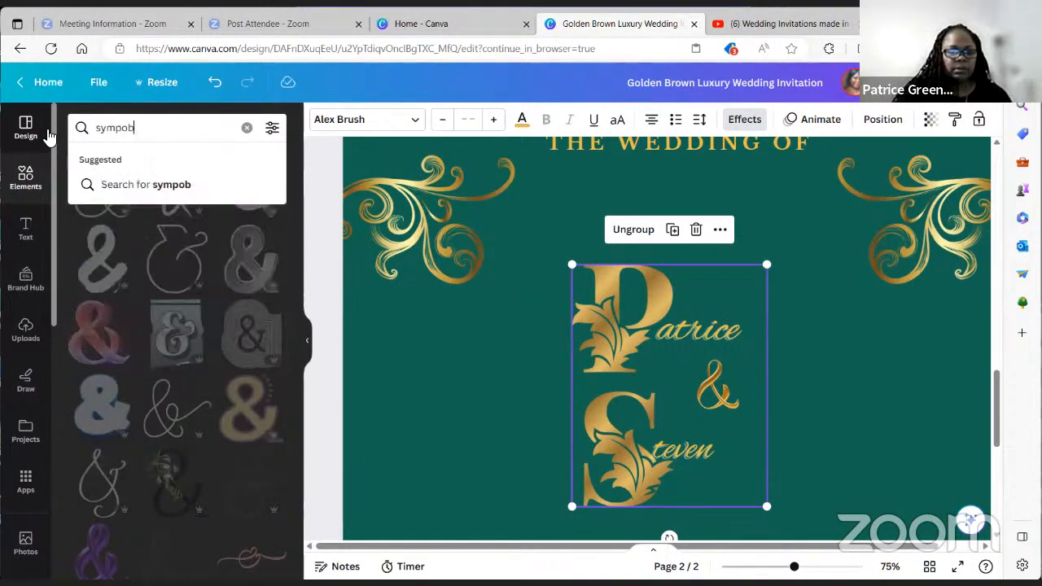
pyautogui.write('bols')
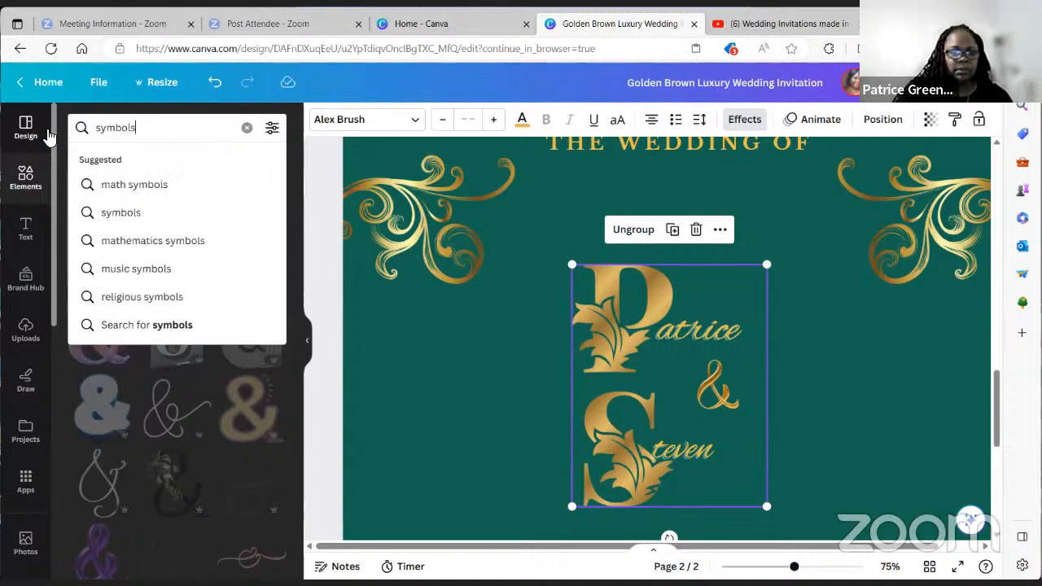
pyautogui.press('Return')
pyautogui.scroll(-2, 33, 187)
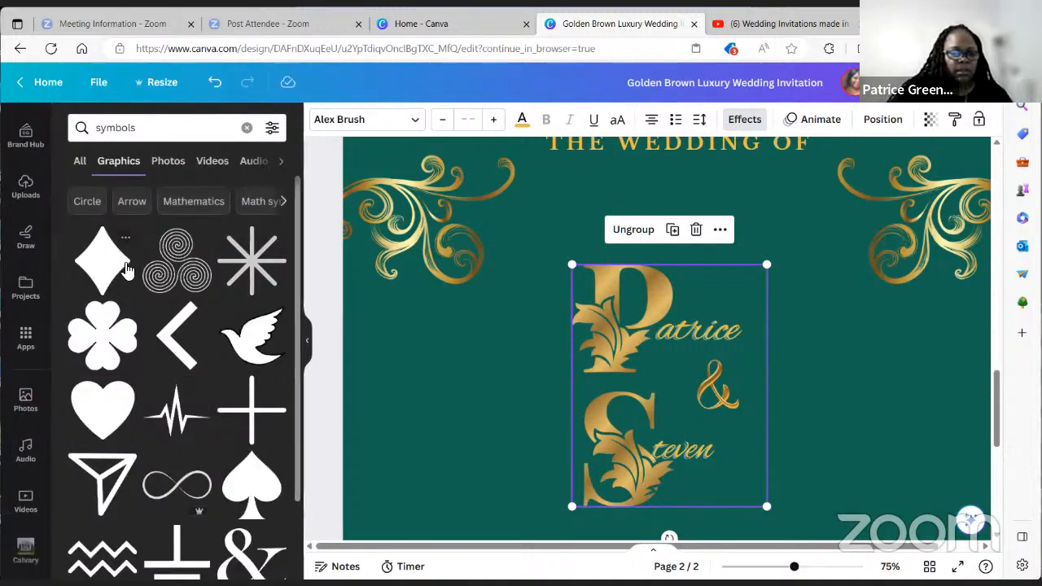
pyautogui.scroll(-2, 163, 325)
# Step: Search elements for 'frames' and show all result types
pyautogui.click(94, 130)
pyautogui.press('BackSpace')
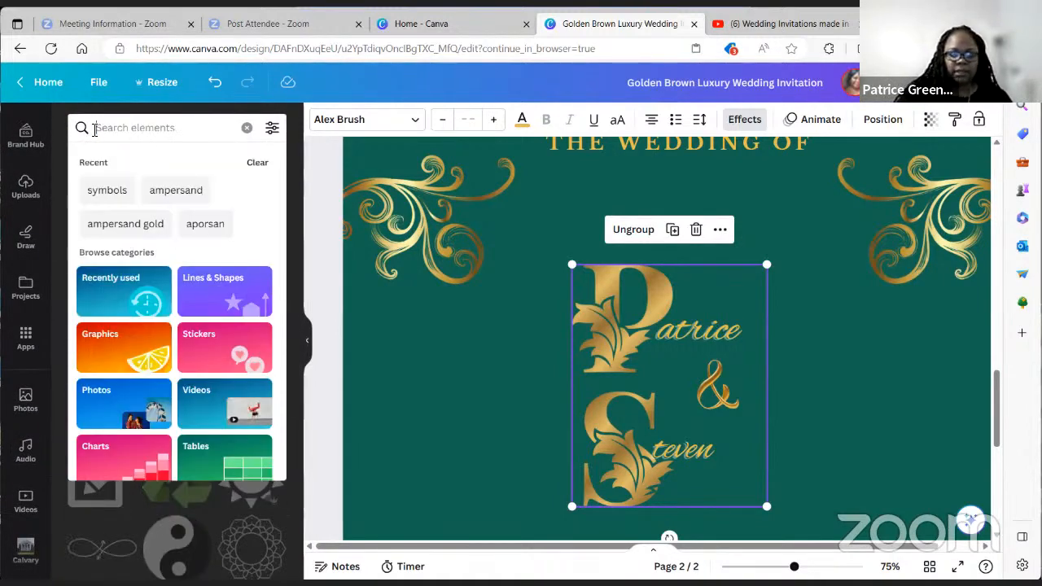
pyautogui.write('frames')
pyautogui.press('Return')
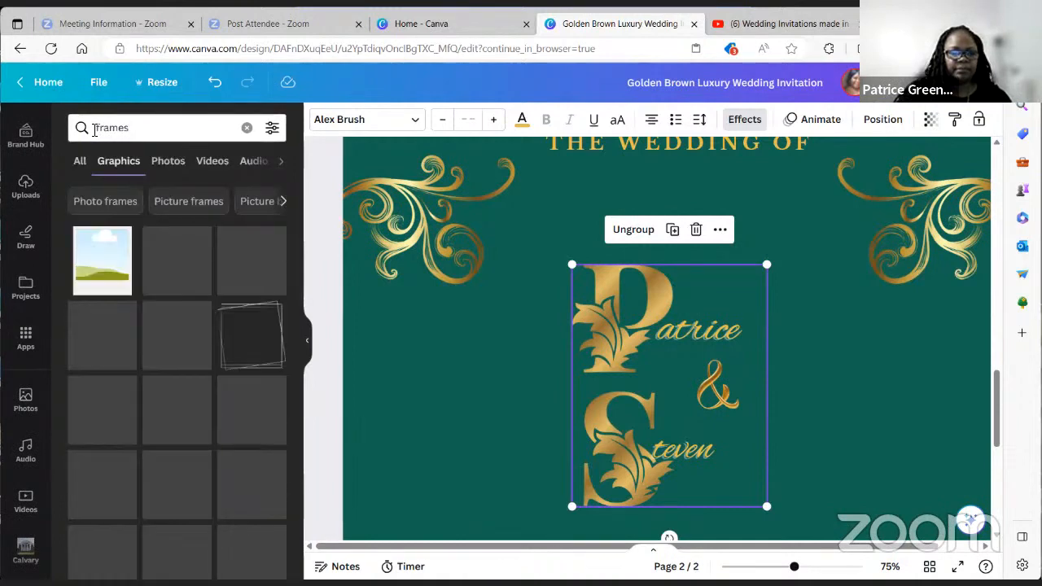
pyautogui.scroll(-3, 153, 242)
pyautogui.scroll(-2, 153, 242)
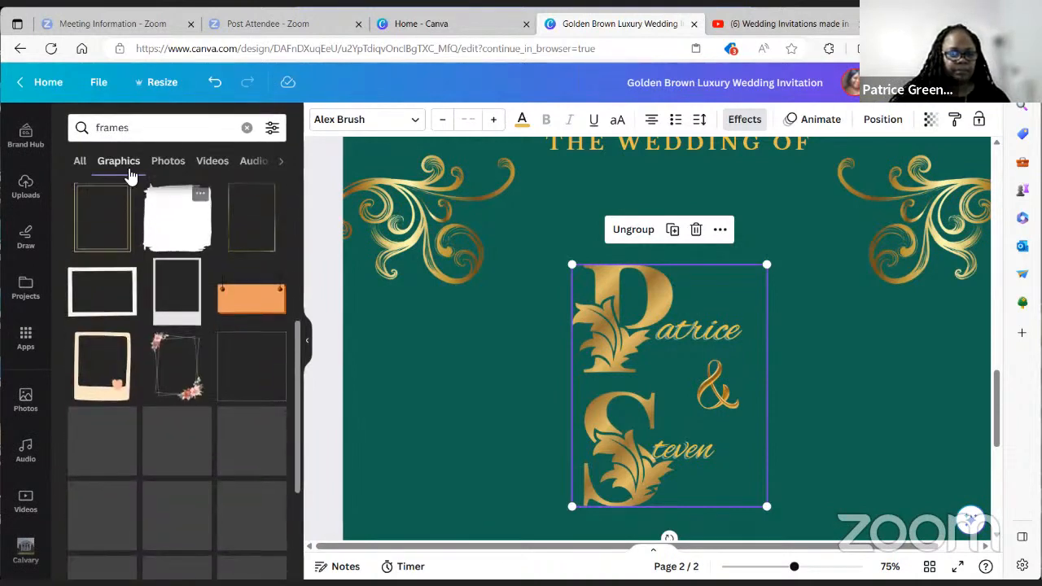
pyautogui.click(80, 160)
# Step: Run an element search for 'gold frames'
pyautogui.click(152, 130)
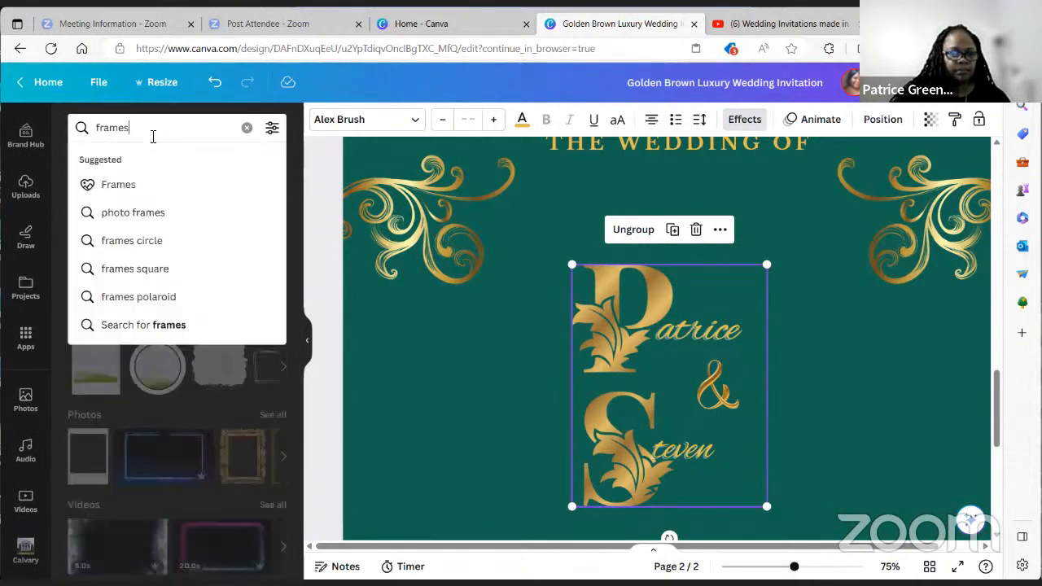
pyautogui.doubleClick(151, 130)
pyautogui.press('BackSpace')
pyautogui.write('jgold')
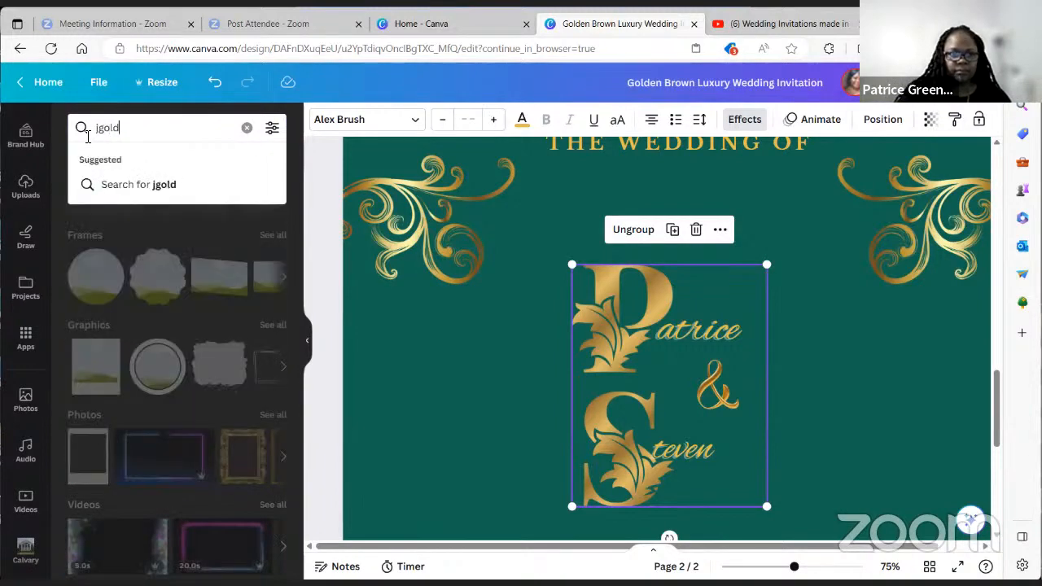
pyautogui.press('BackSpace')
pyautogui.press('BackSpace')
pyautogui.press('BackSpace')
pyautogui.press('BackSpace')
pyautogui.press('BackSpace')
pyautogui.write('gold frames')
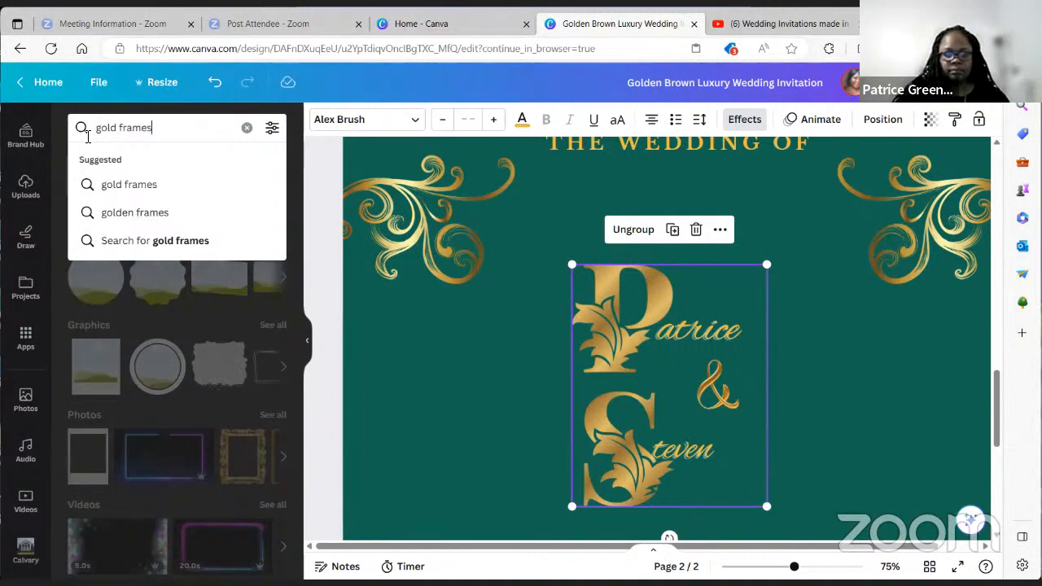
pyautogui.press('Return')
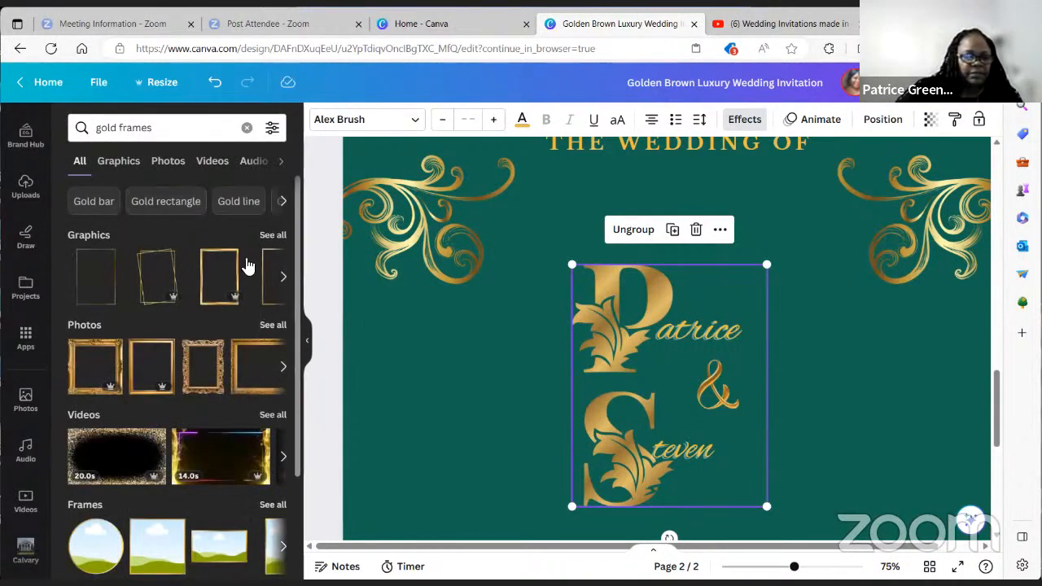
# Step: Browse all gold frame graphics and try a gold leaf graphic on the left, then delete it
pyautogui.click(273, 236)
pyautogui.scroll(-3, 195, 344)
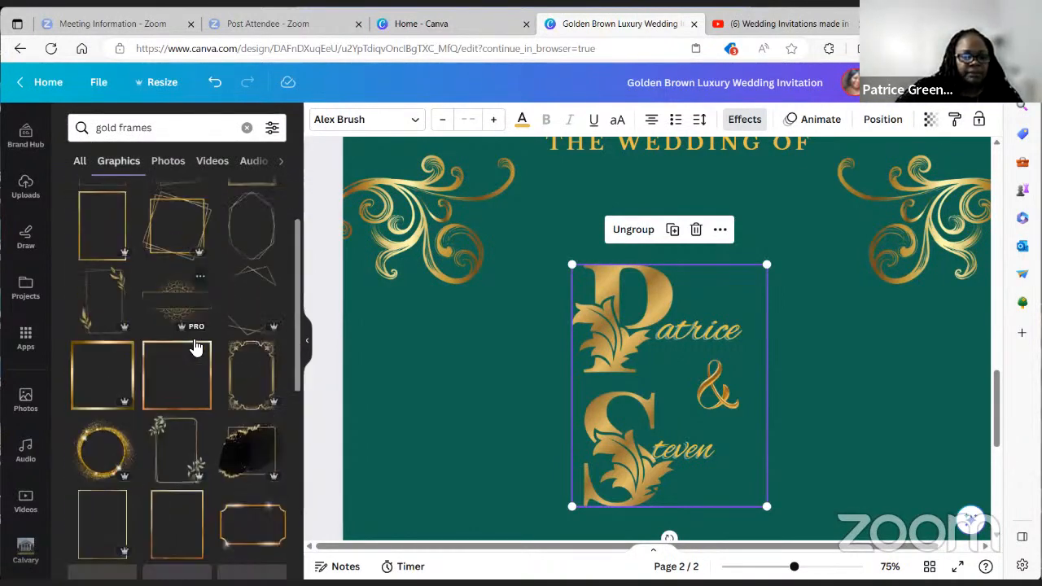
pyautogui.scroll(-3, 200, 346)
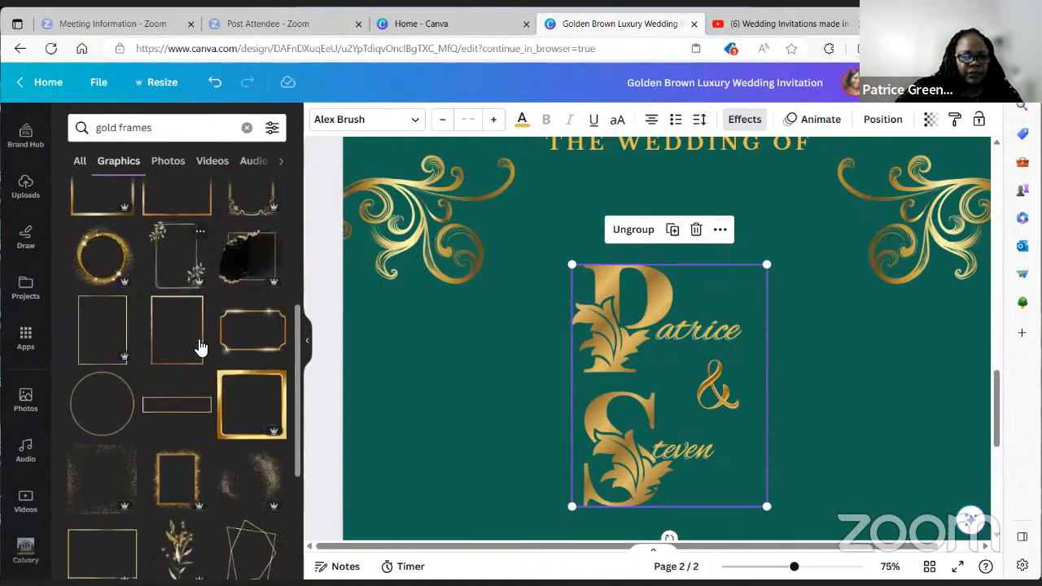
pyautogui.scroll(-2, 200, 347)
pyautogui.click(181, 313)
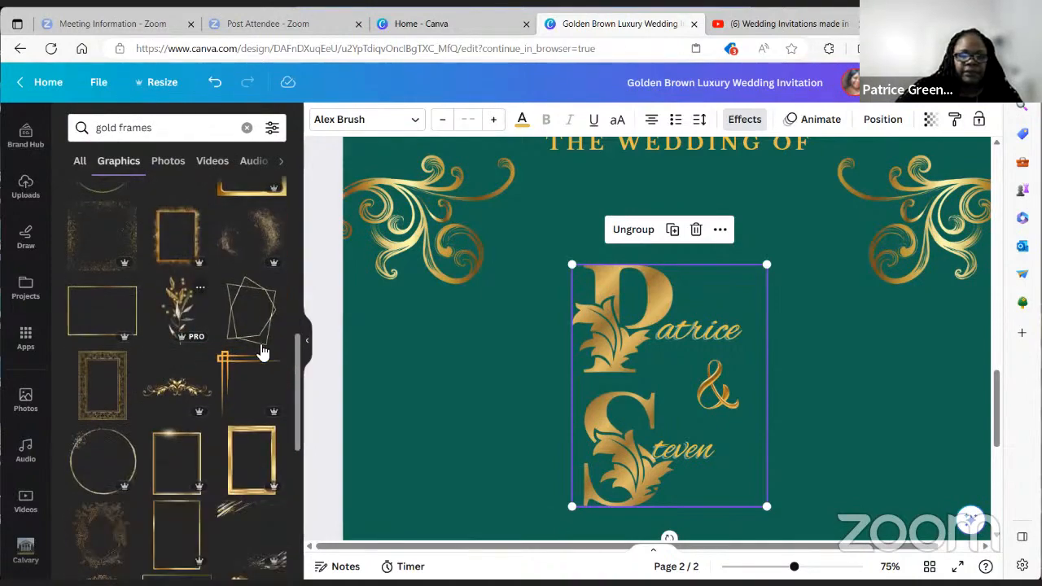
pyautogui.moveTo(636, 359); pyautogui.dragTo(465, 414)
pyautogui.scroll(-3, 515, 394)
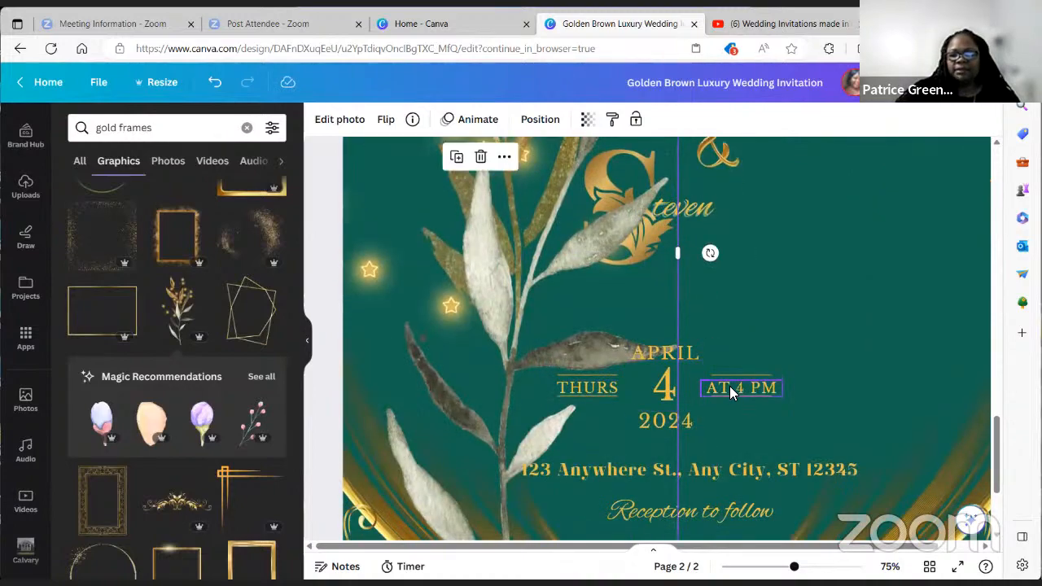
pyautogui.scroll(-2, 729, 386)
pyautogui.scroll(2, 634, 372)
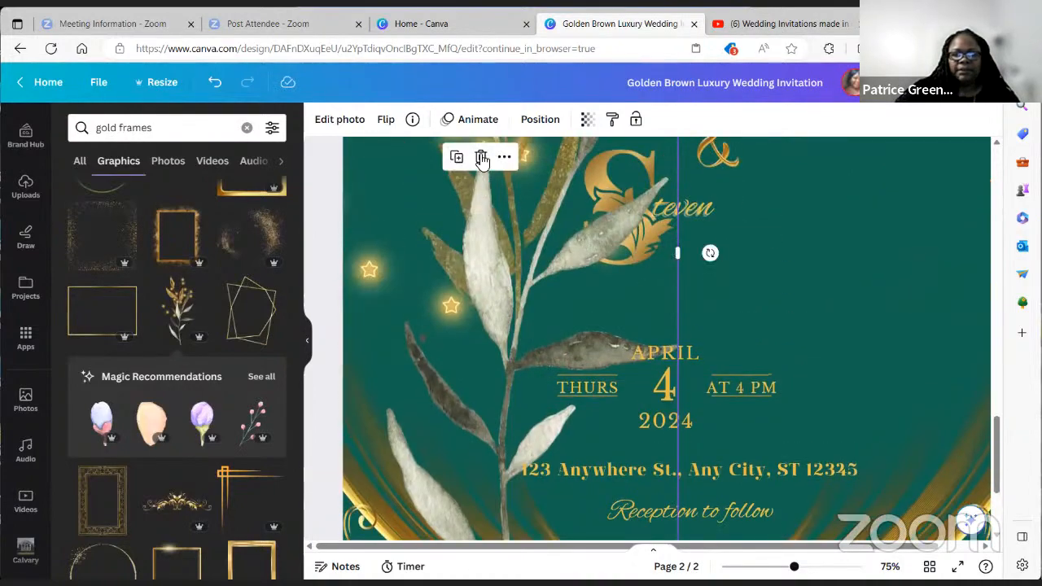
pyautogui.click(481, 159)
# Step: Add a gold glitter graphic, nudge it upward, then remove it
pyautogui.click(228, 236)
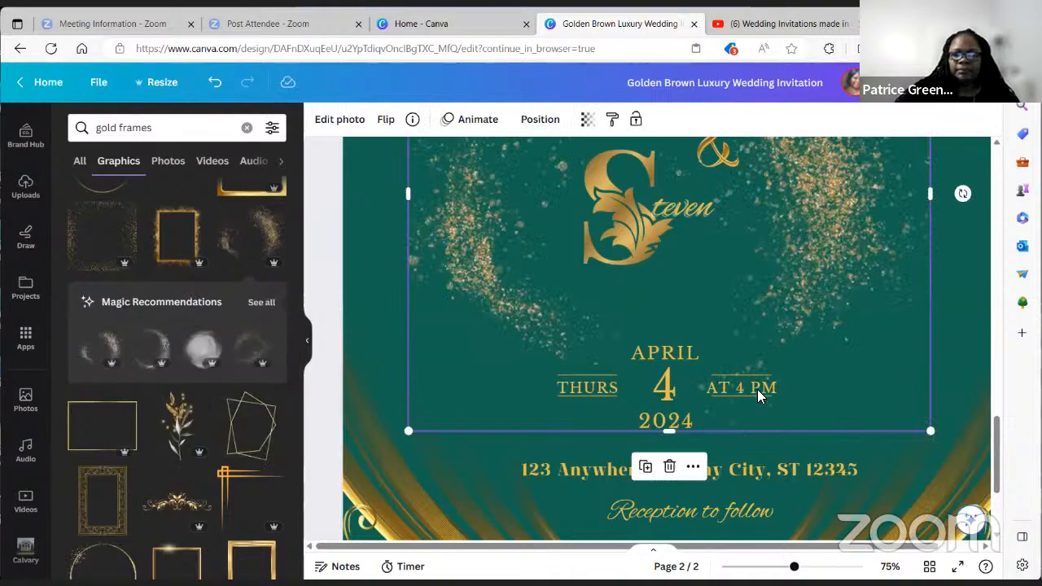
pyautogui.scroll(5, 845, 408)
pyautogui.moveTo(879, 401); pyautogui.dragTo(873, 359)
pyautogui.scroll(-5, 783, 394)
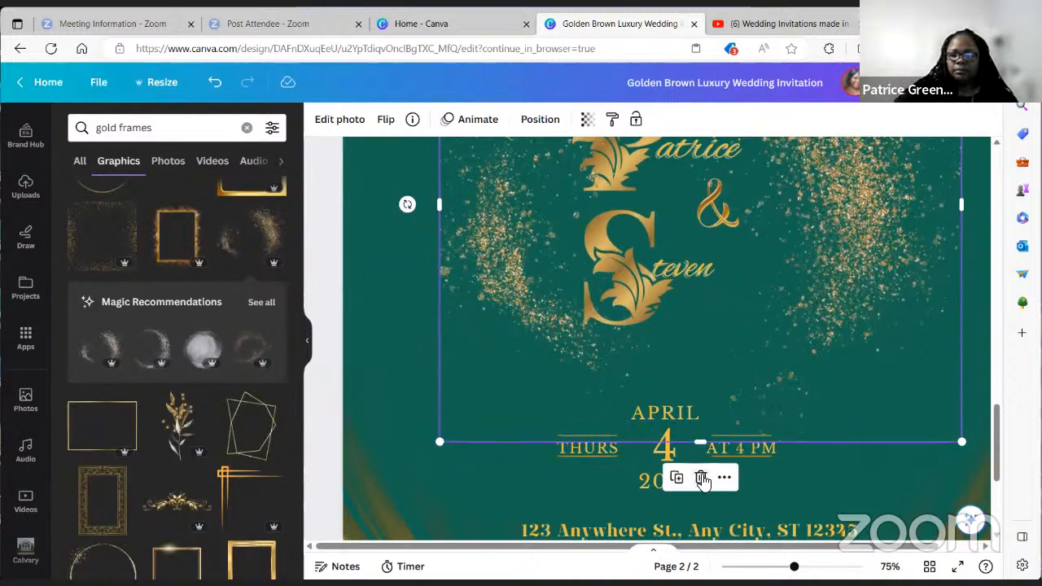
pyautogui.click(702, 479)
# Step: Add a gold rectangular frame, resize and reposition it around the monogram, then delete it
pyautogui.scroll(-5, 211, 428)
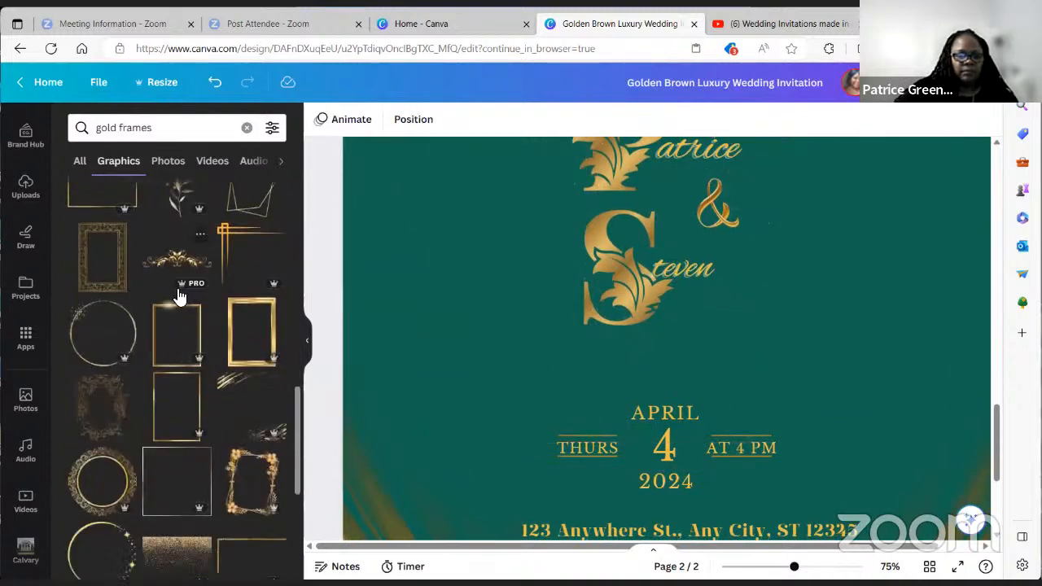
pyautogui.click(176, 323)
pyautogui.scroll(3, 603, 366)
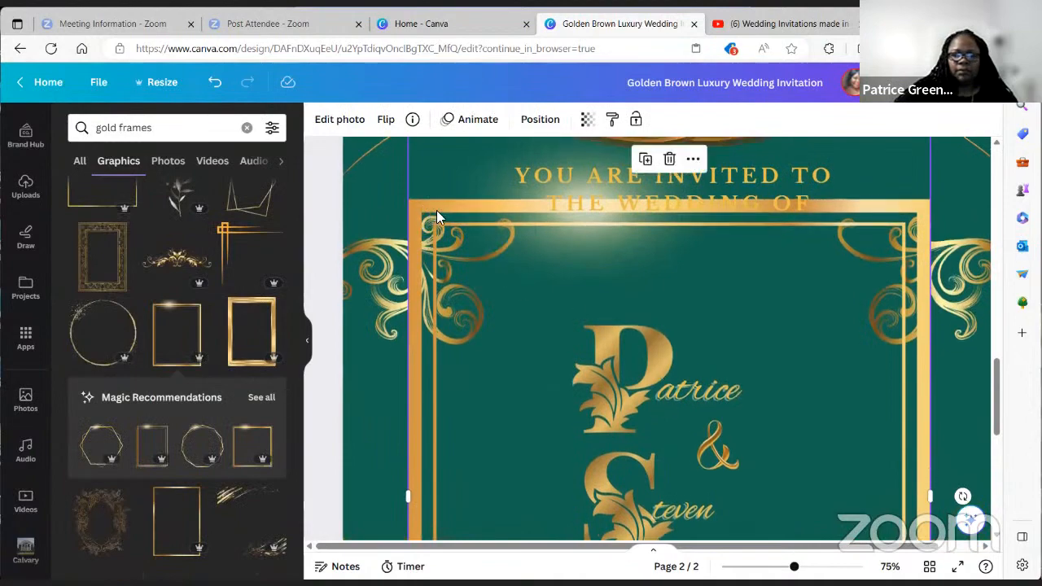
pyautogui.scroll(2, 718, 371)
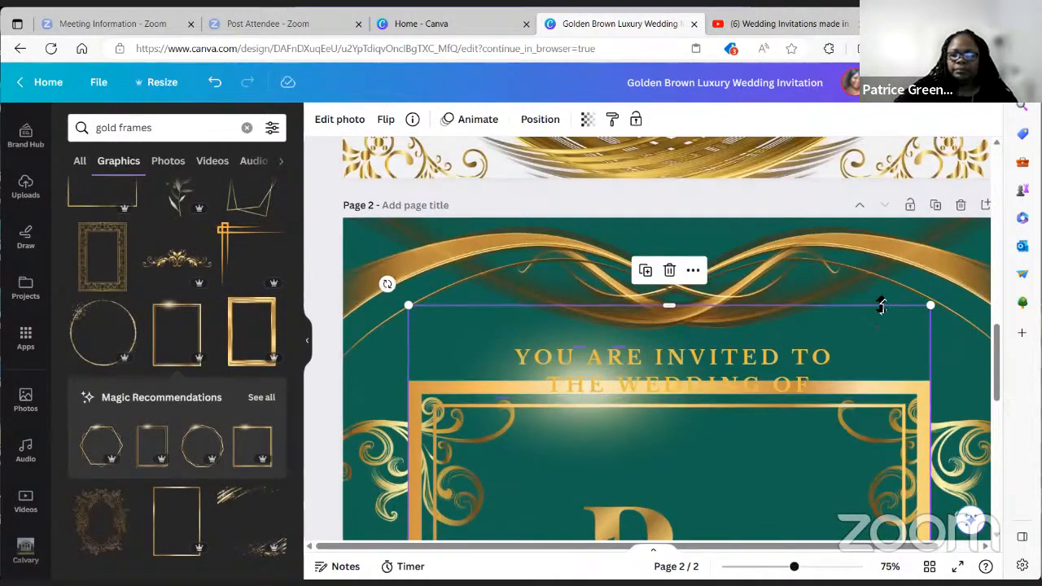
pyautogui.moveTo(931, 306); pyautogui.dragTo(801, 378)
pyautogui.scroll(-2, 744, 436)
pyautogui.scroll(-3, 801, 377)
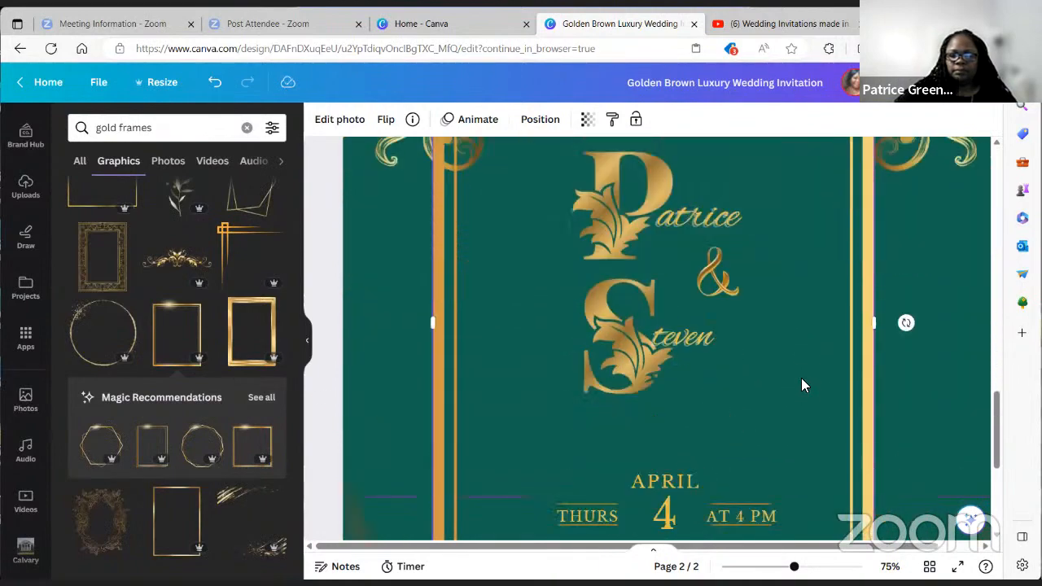
pyautogui.scroll(-1, 796, 394)
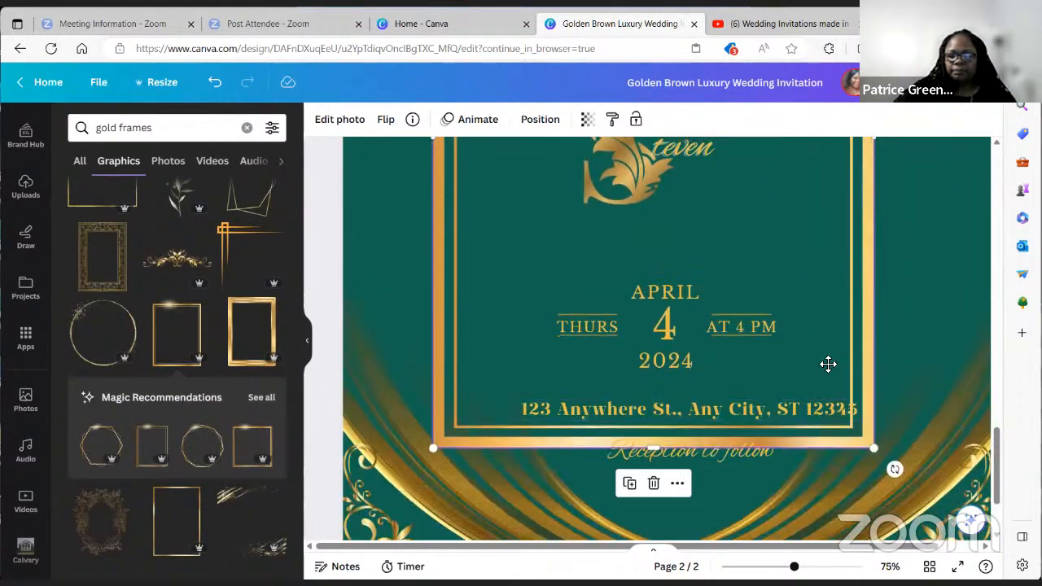
pyautogui.moveTo(825, 363); pyautogui.dragTo(797, 400)
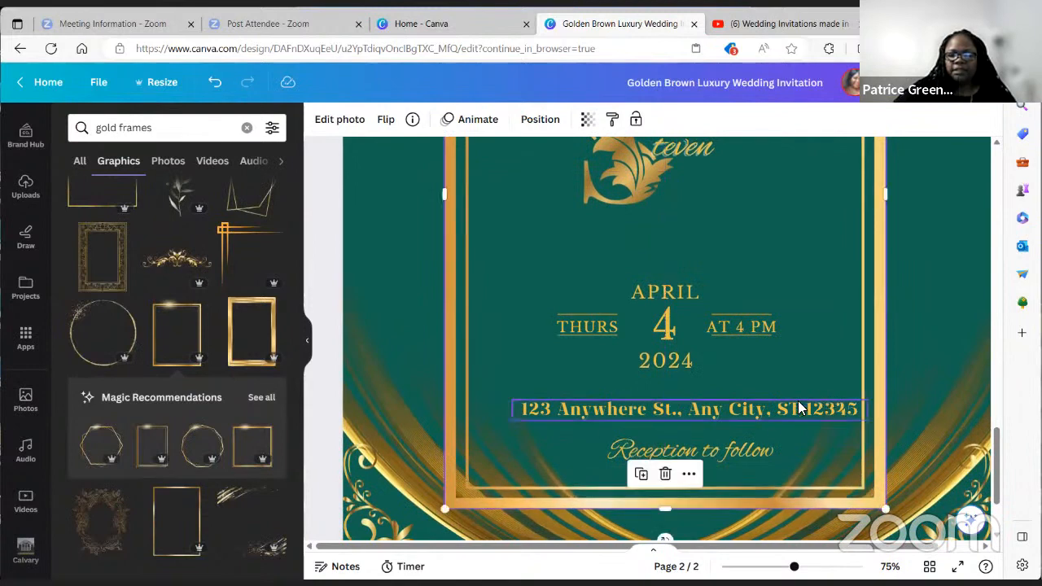
pyautogui.scroll(4, 798, 401)
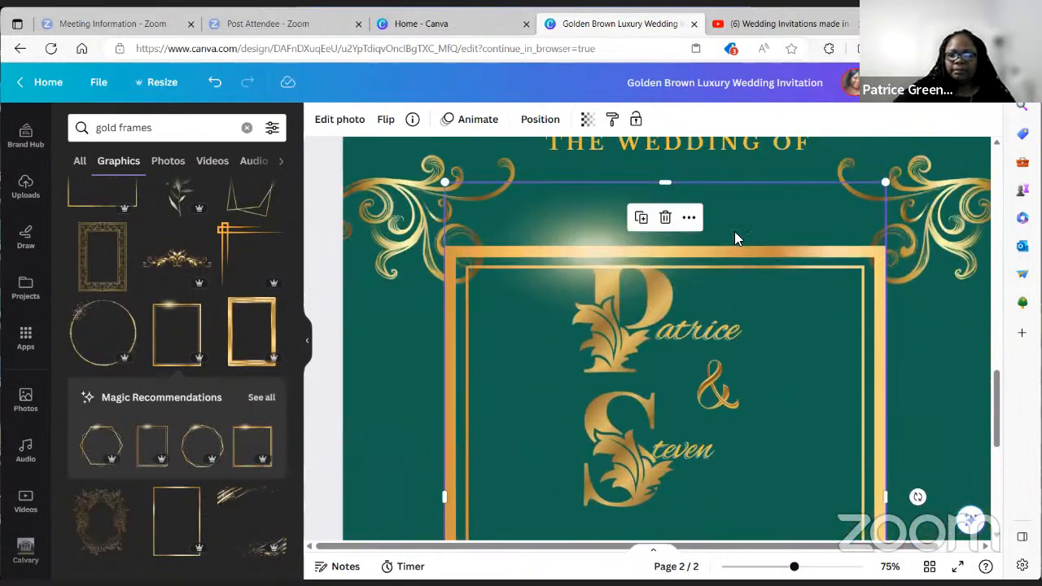
pyautogui.moveTo(666, 180)
pyautogui.mouseDown()
pyautogui.moveTo(671, 149)
pyautogui.moveTo(674, 176)
pyautogui.mouseUp()
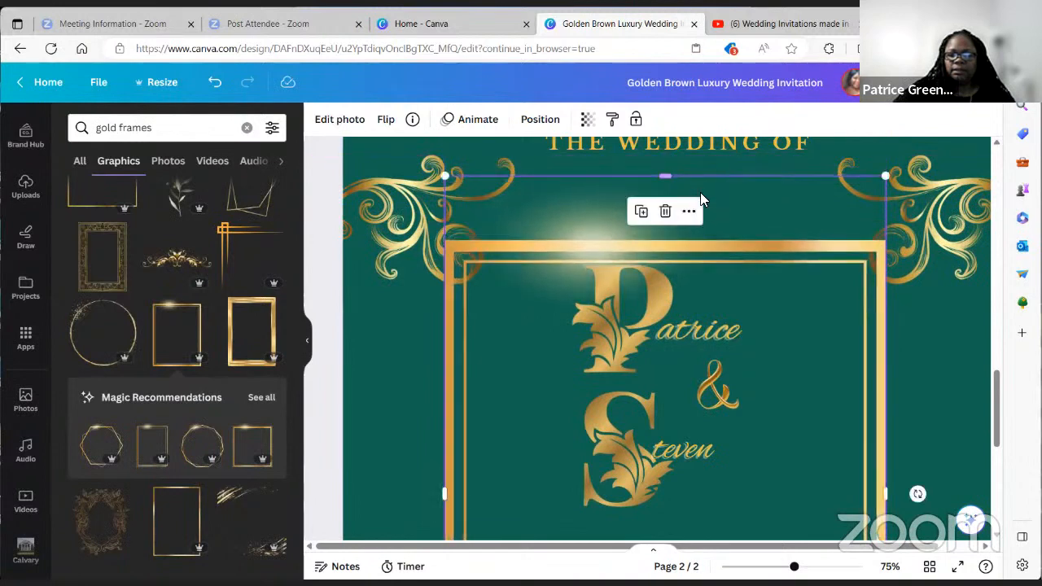
pyautogui.click(665, 210)
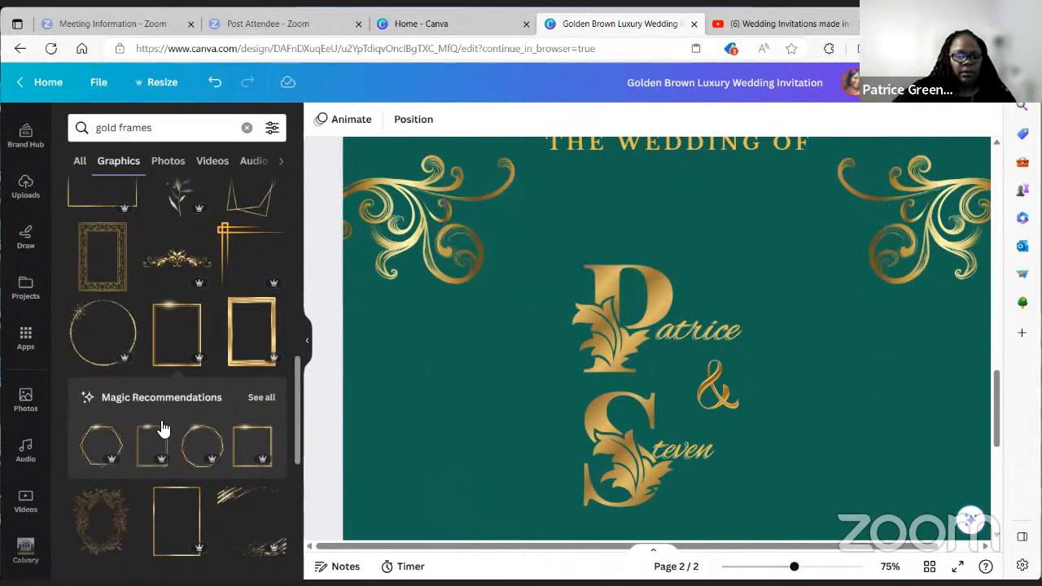
# Step: Try the ornate gold oval frame on the page, then delete it
pyautogui.scroll(-3, 163, 429)
pyautogui.click(106, 414)
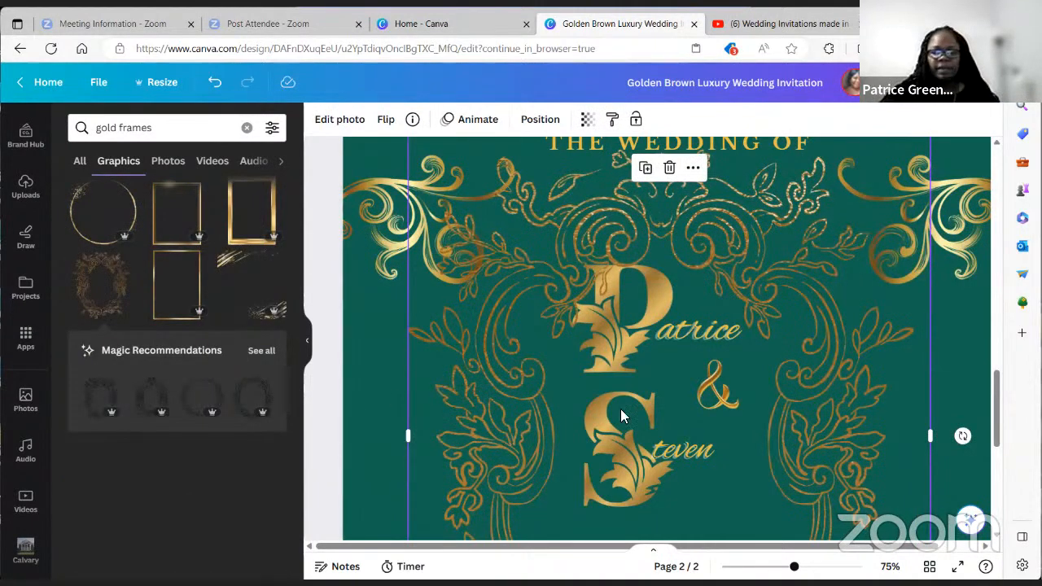
pyautogui.scroll(-3, 635, 414)
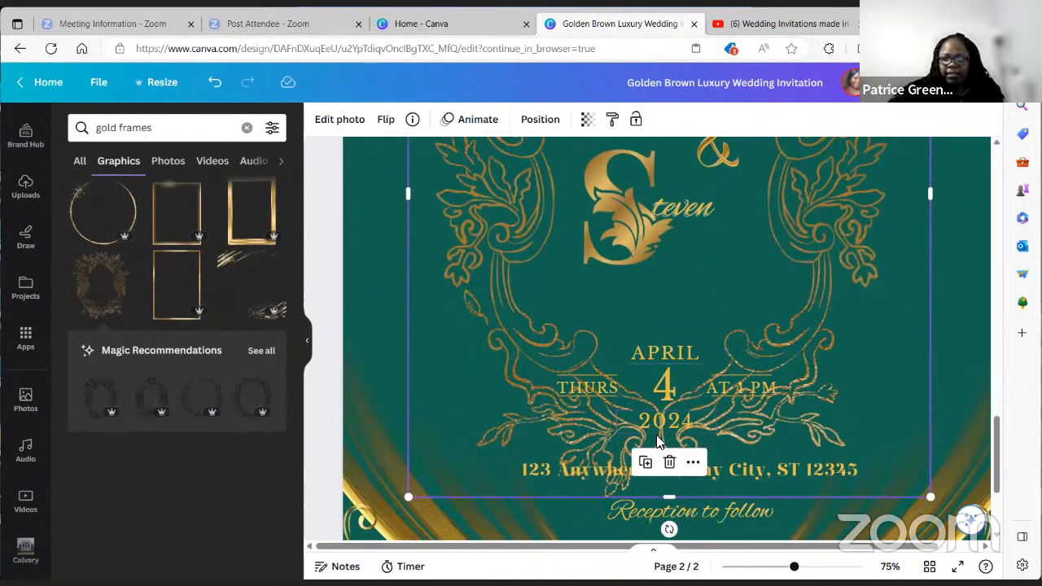
pyautogui.scroll(5, 480, 350)
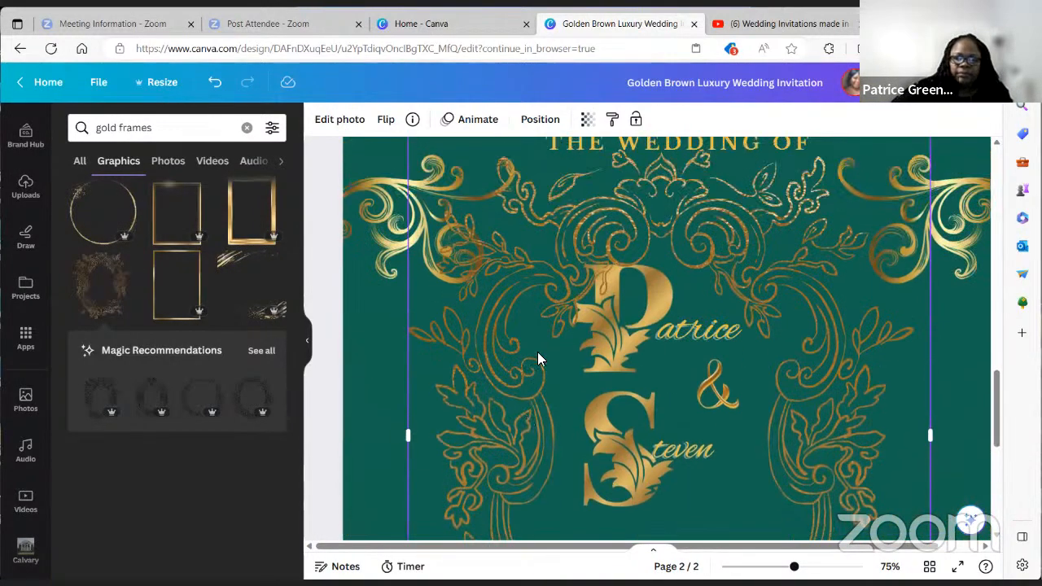
pyautogui.click(669, 220)
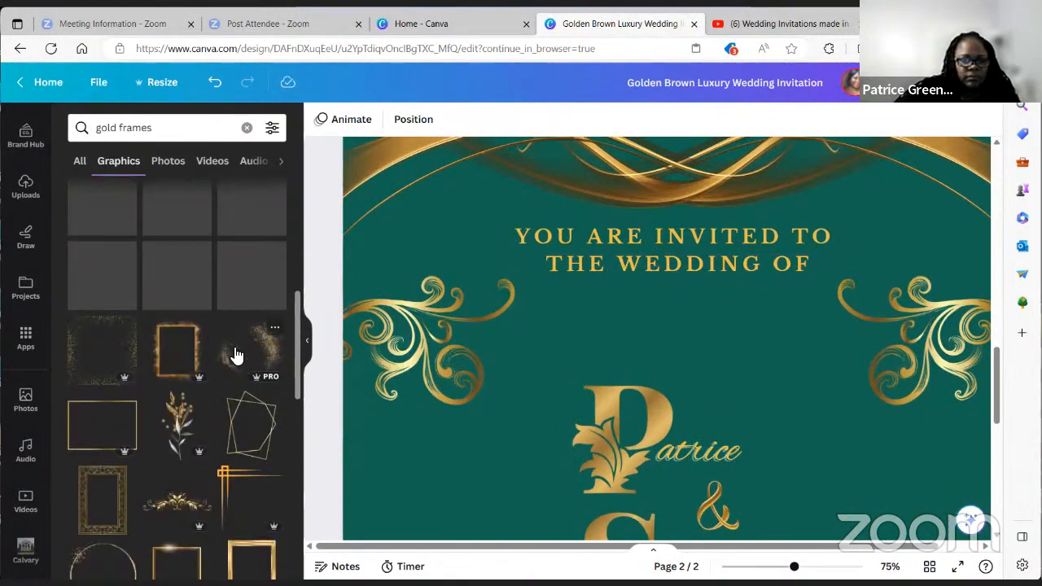
# Step: Add another gold glitter graphic, shift it up, and delete it
pyautogui.click(244, 356)
pyautogui.scroll(-2, 608, 366)
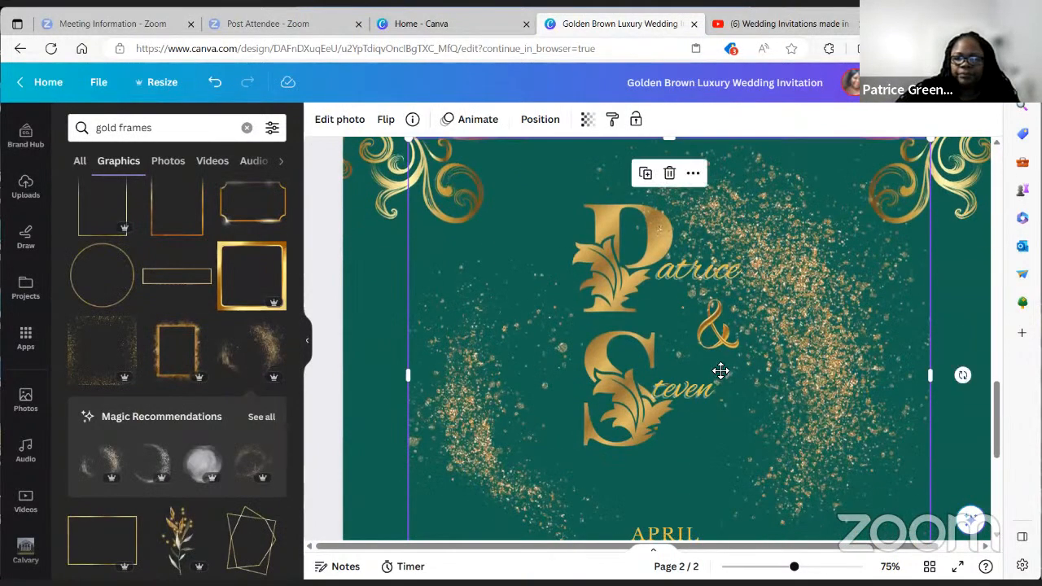
pyautogui.moveTo(720, 372); pyautogui.dragTo(728, 331)
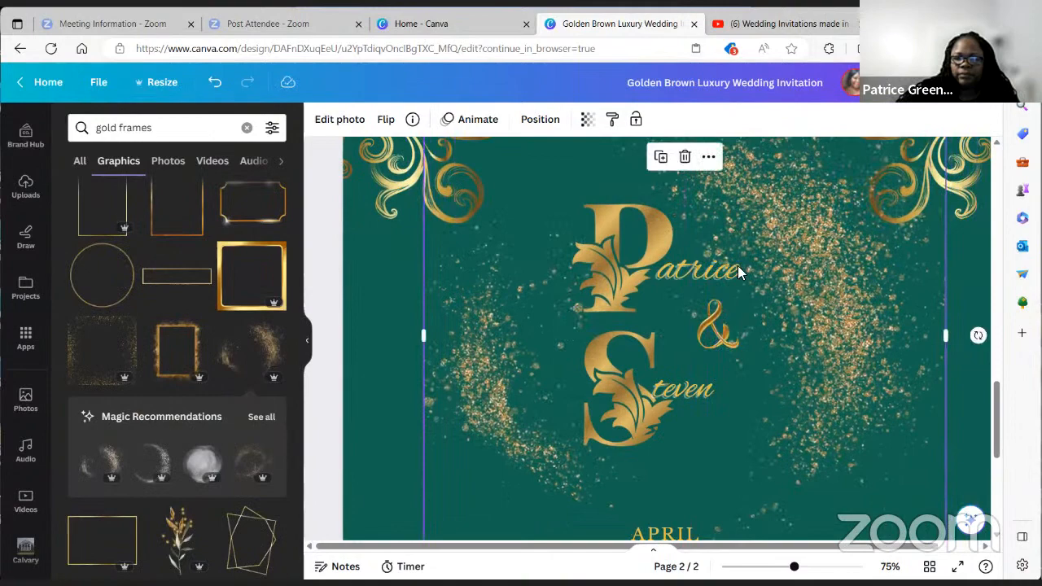
pyautogui.press('Delete')
# Step: Place a gold scroll ornament below the monogram, shrink it above APRIL, then delete it
pyautogui.scroll(-4, 205, 309)
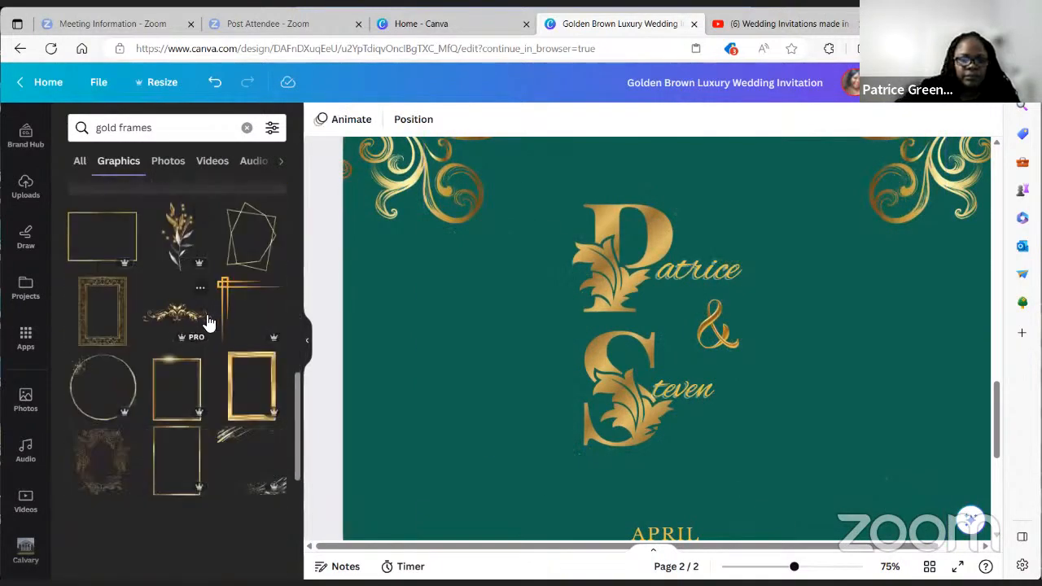
pyautogui.click(207, 322)
pyautogui.moveTo(624, 374); pyautogui.dragTo(612, 481)
pyautogui.scroll(-4, 651, 366)
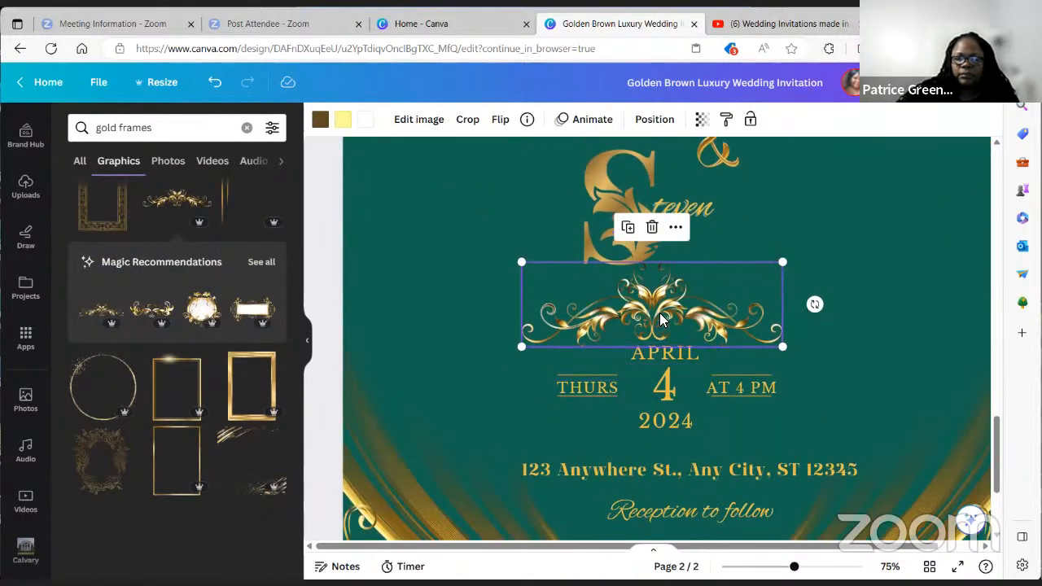
pyautogui.moveTo(661, 319); pyautogui.dragTo(685, 292)
pyautogui.moveTo(806, 259); pyautogui.dragTo(703, 302)
pyautogui.click(846, 323)
pyautogui.scroll(3, 847, 329)
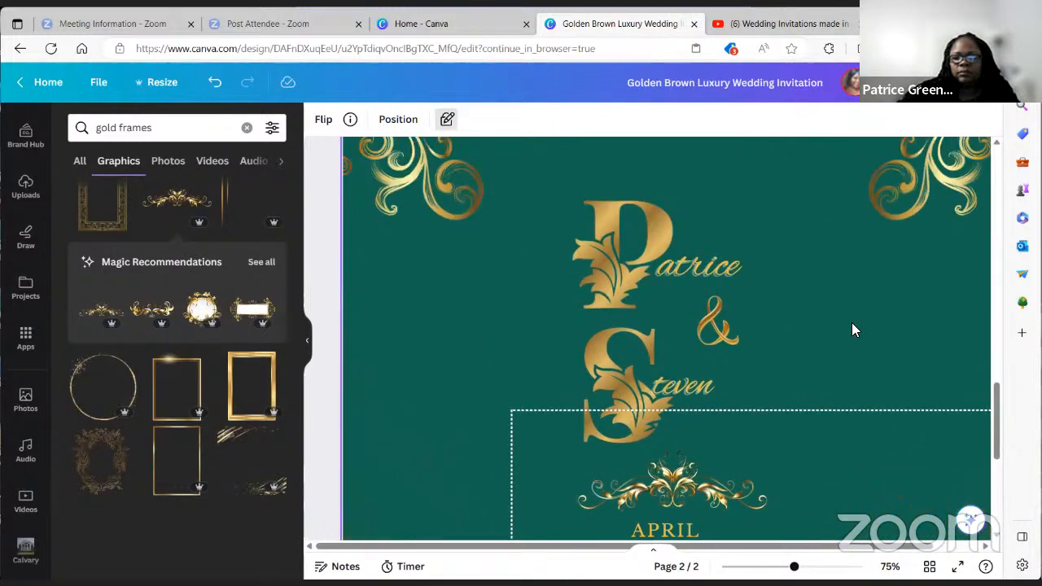
pyautogui.click(697, 459)
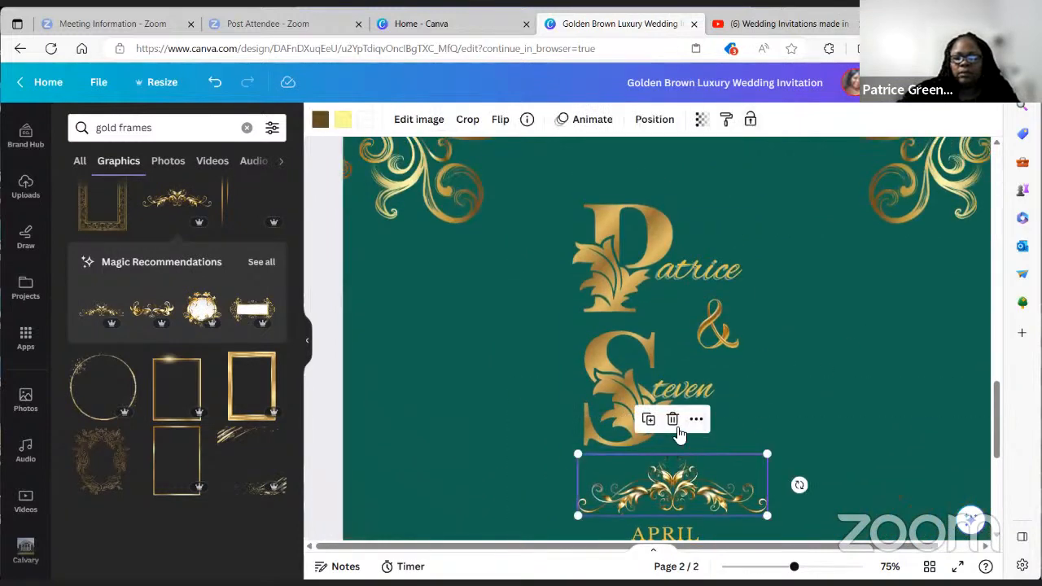
pyautogui.click(674, 422)
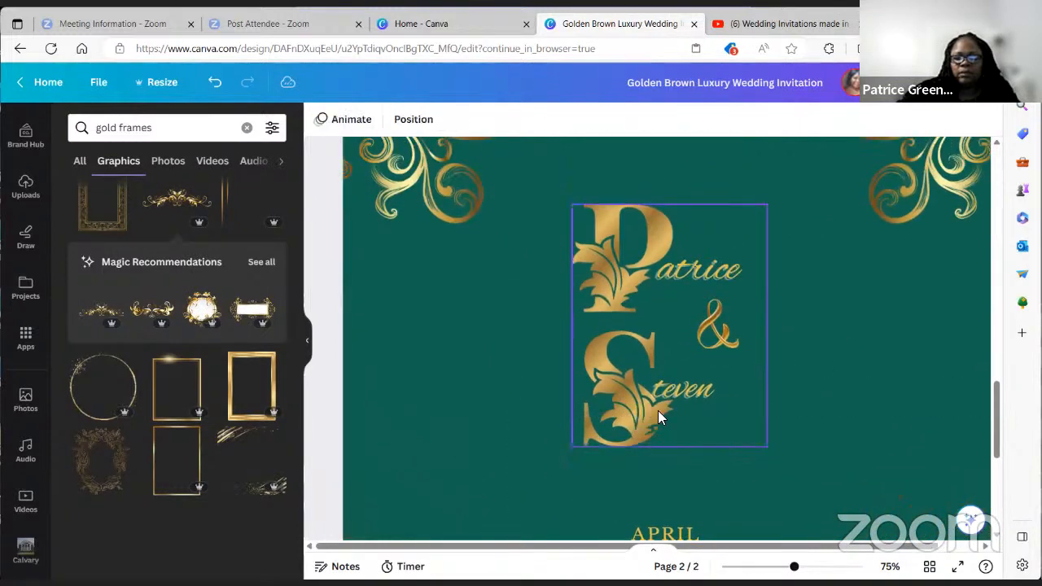
pyautogui.click(130, 379)
# Step: Enlarge the glitter gold circle by a corner and center it around the monogram and names
pyautogui.scroll(-3, 575, 361)
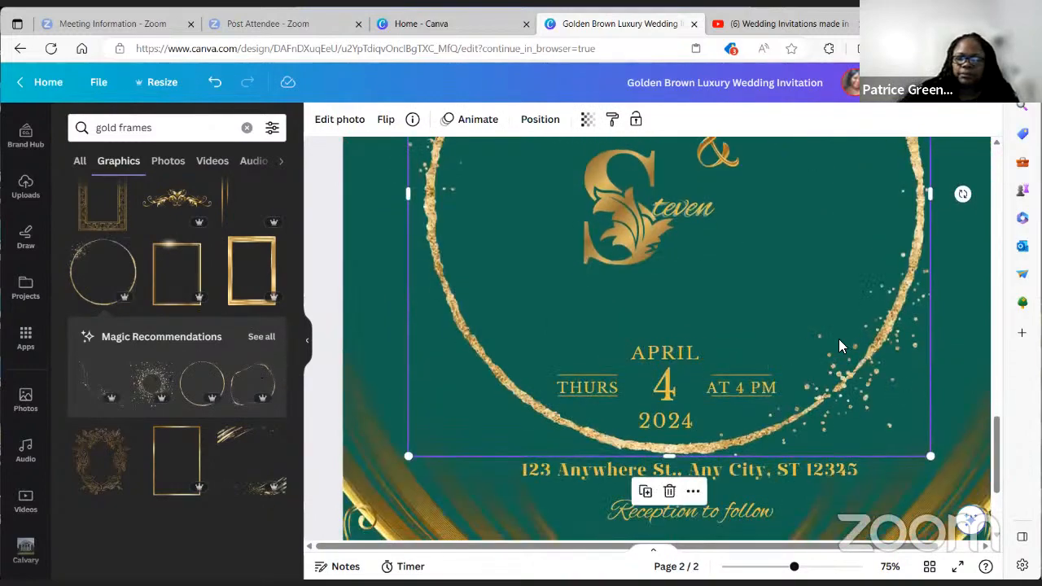
pyautogui.moveTo(932, 458); pyautogui.dragTo(801, 322)
pyautogui.scroll(3, 708, 456)
pyautogui.moveTo(708, 451); pyautogui.dragTo(742, 446)
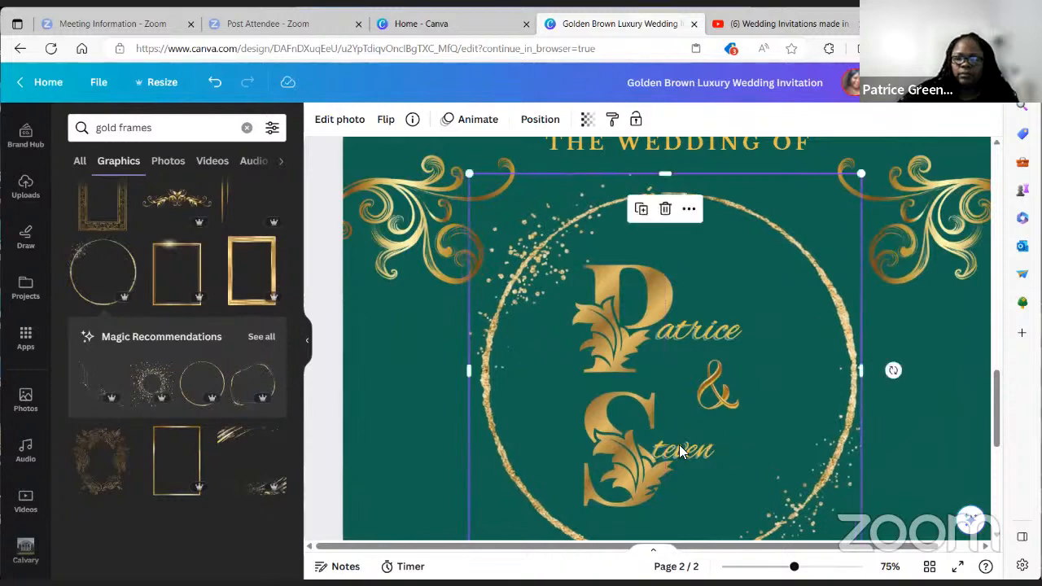
pyautogui.click(439, 407)
# Step: Check the circle frame's Layer options in its right-click menu, then dismiss the menu
pyautogui.scroll(-3, 439, 394)
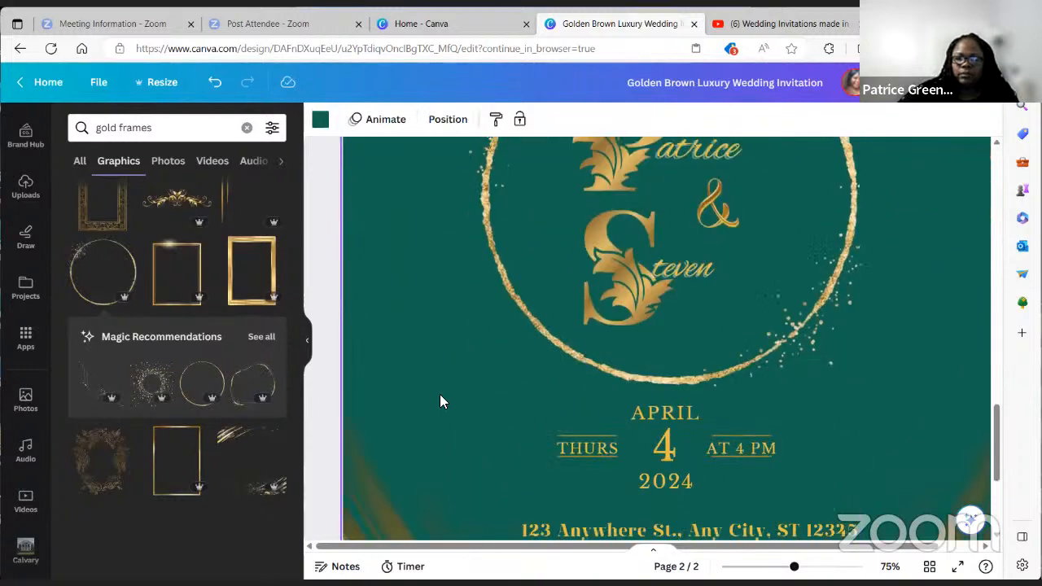
pyautogui.scroll(3, 444, 402)
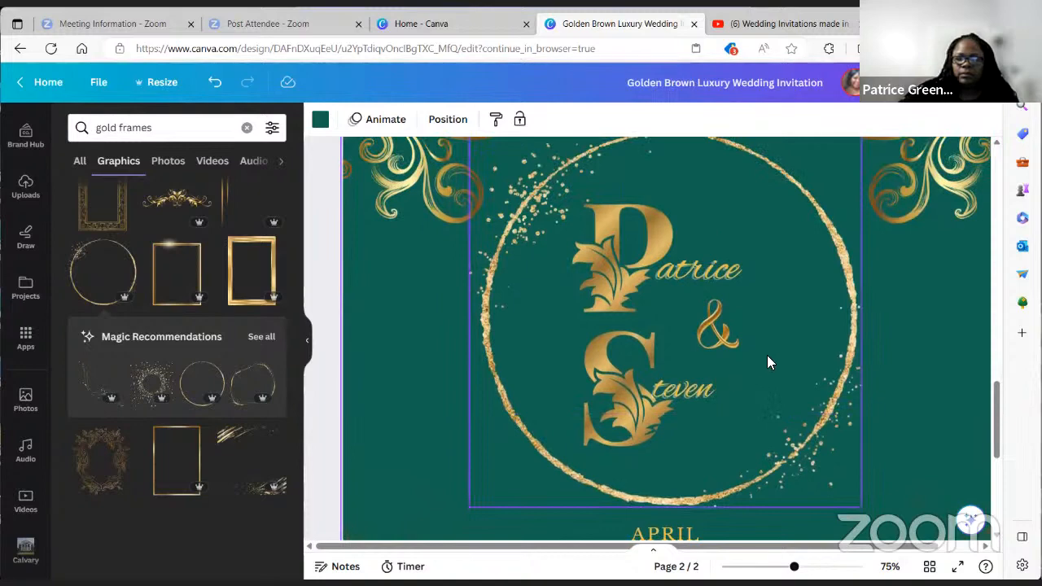
pyautogui.rightClick(829, 363)
pyautogui.moveTo(811, 338)
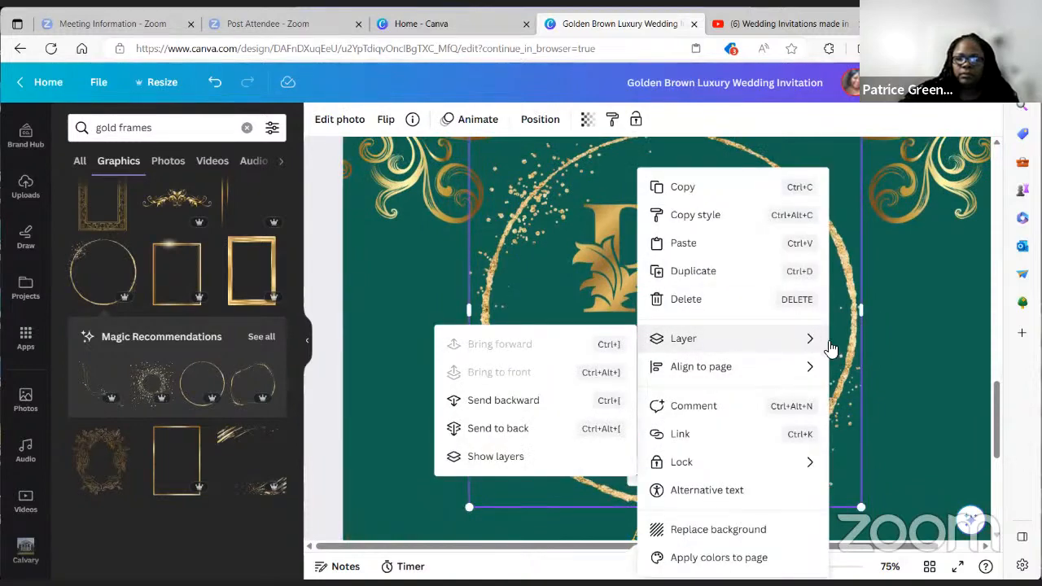
pyautogui.click(912, 348)
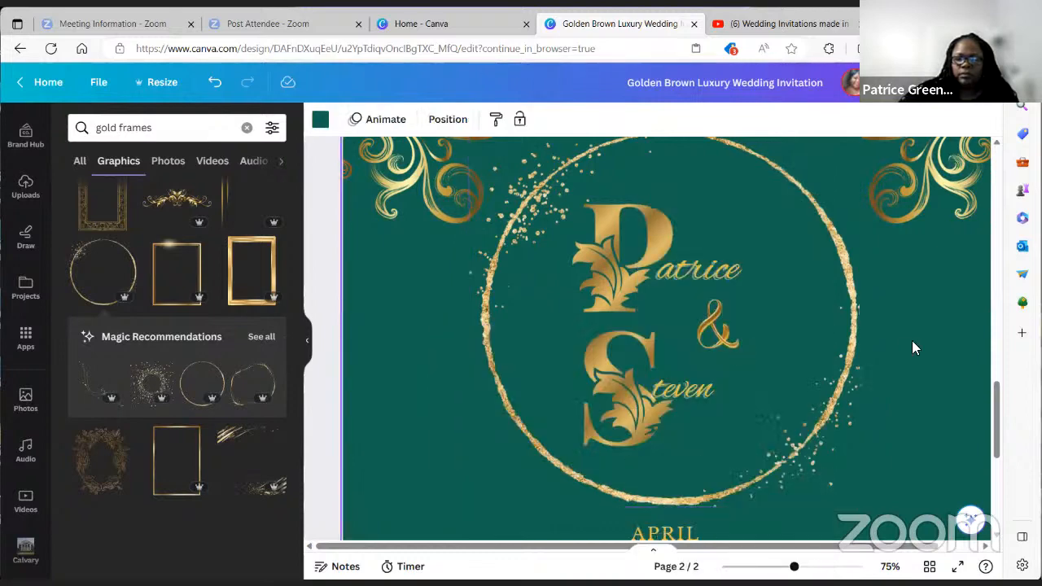
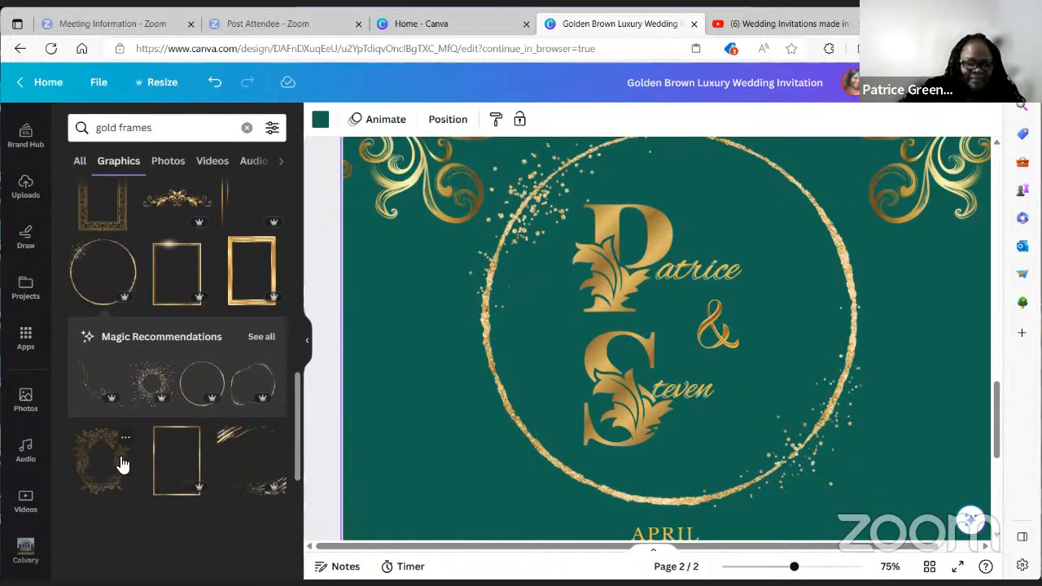
# Step: Switch the graphics search to gold borders
pyautogui.scroll(-1, 122, 464)
pyautogui.scroll(-2, 120, 464)
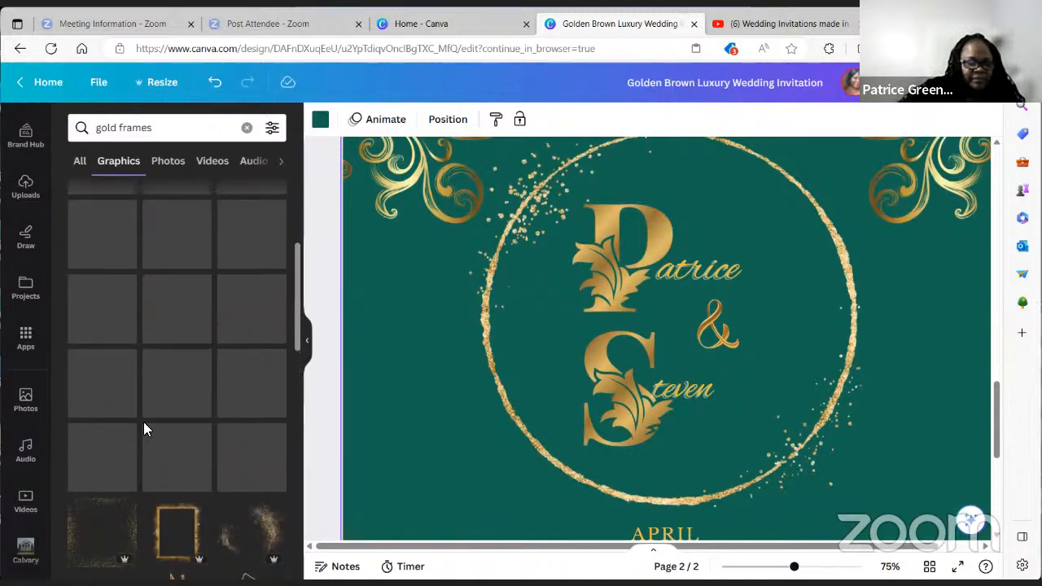
pyautogui.scroll(3, 138, 372)
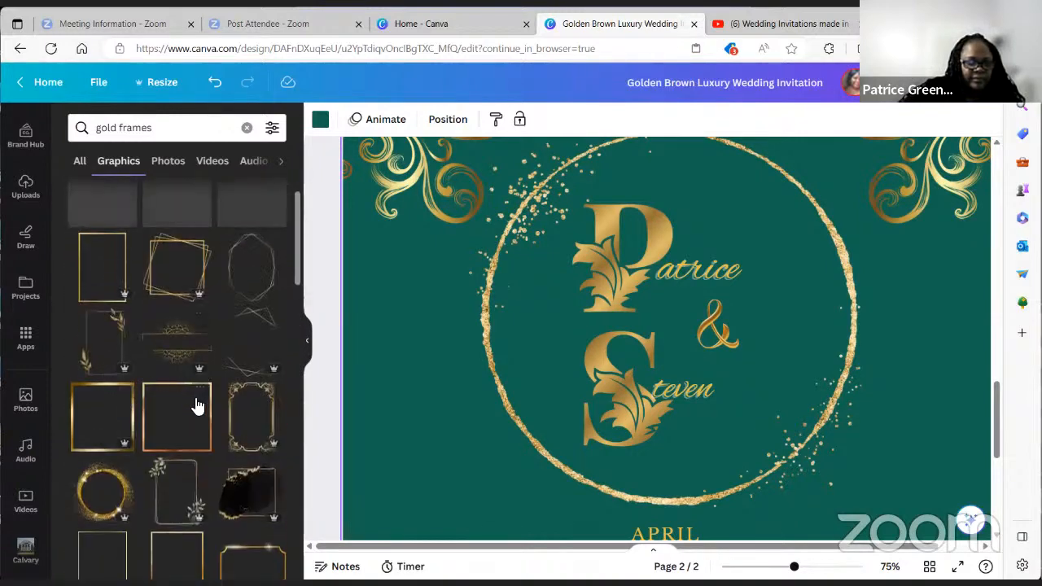
pyautogui.scroll(1, 197, 405)
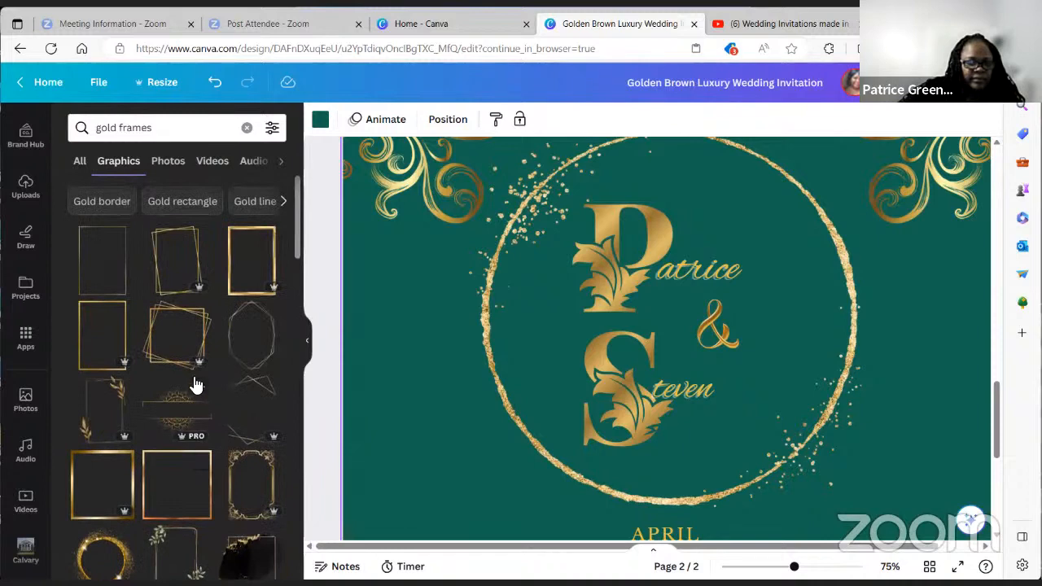
pyautogui.click(118, 202)
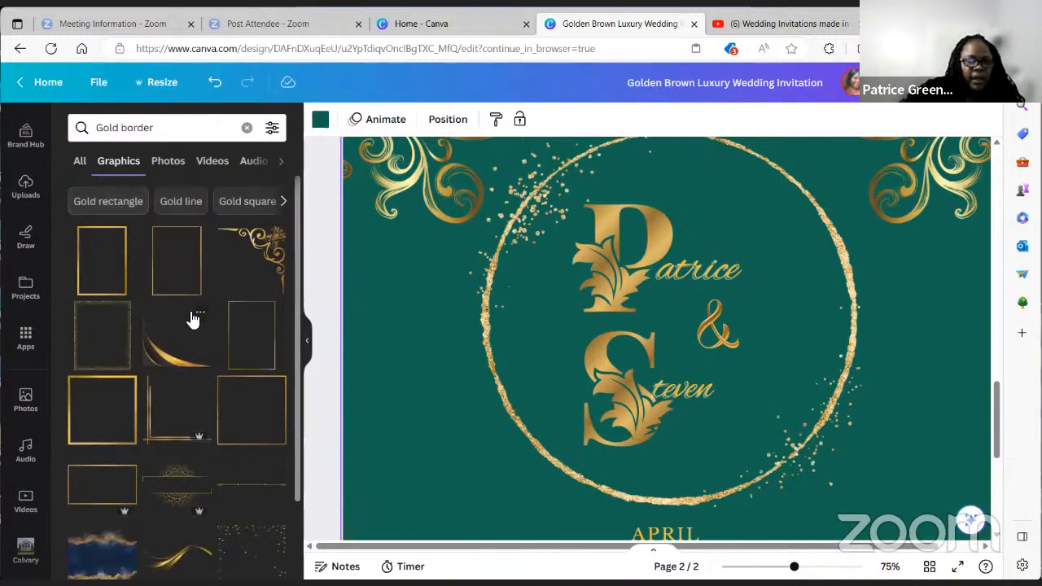
# Step: Try a gold glitter circle graphic, delete it, and view all gold border results
pyautogui.scroll(-3, 193, 319)
pyautogui.scroll(-5, 193, 319)
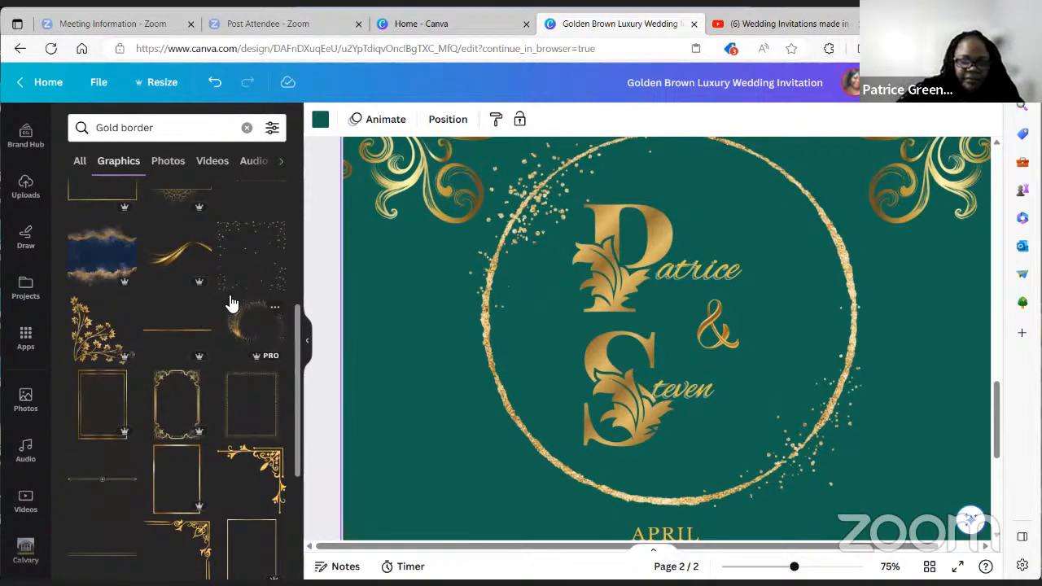
pyautogui.click(238, 321)
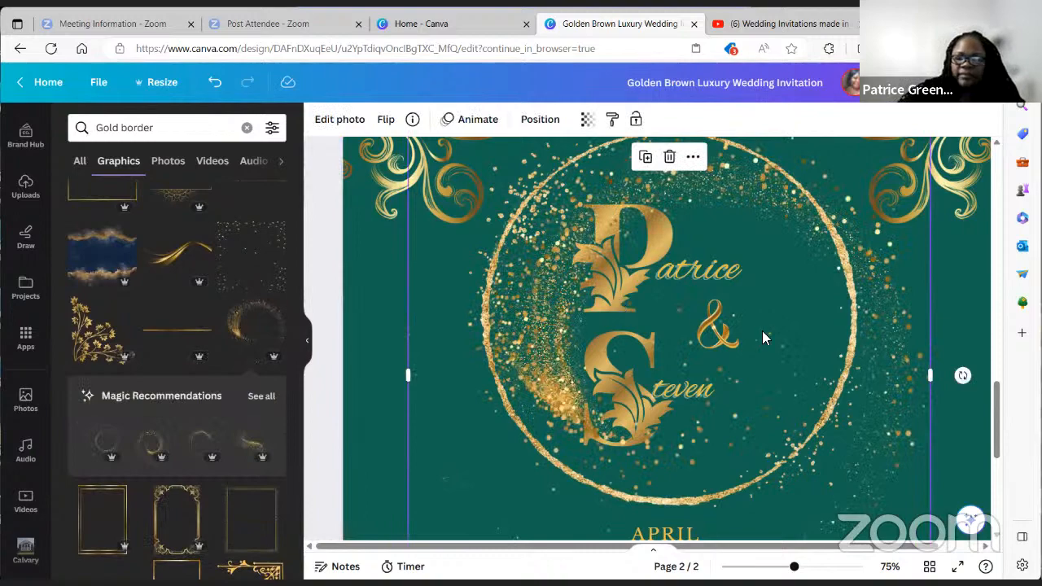
pyautogui.moveTo(937, 312); pyautogui.dragTo(892, 338)
pyautogui.click(624, 177)
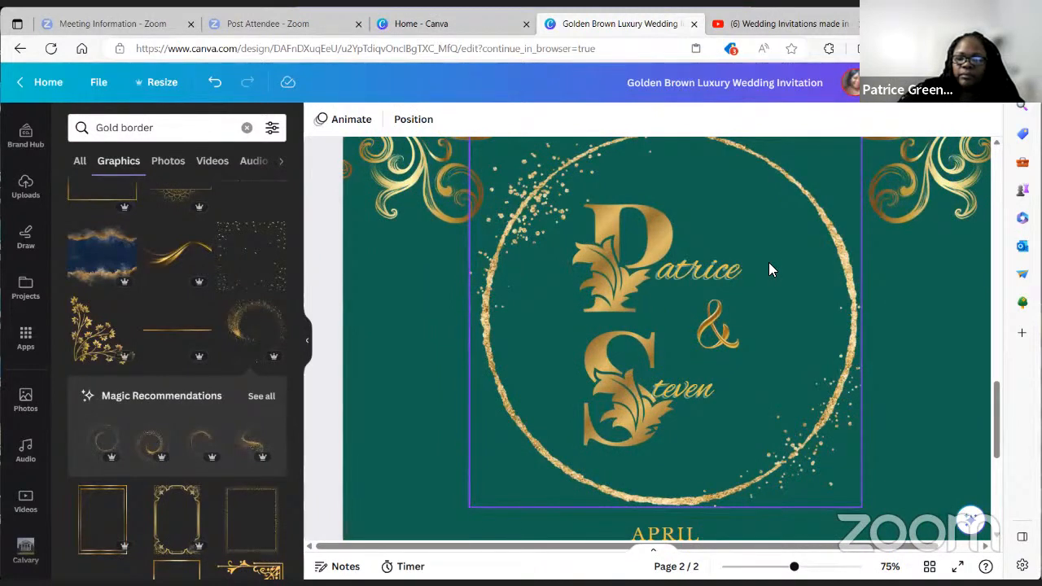
pyautogui.click(81, 166)
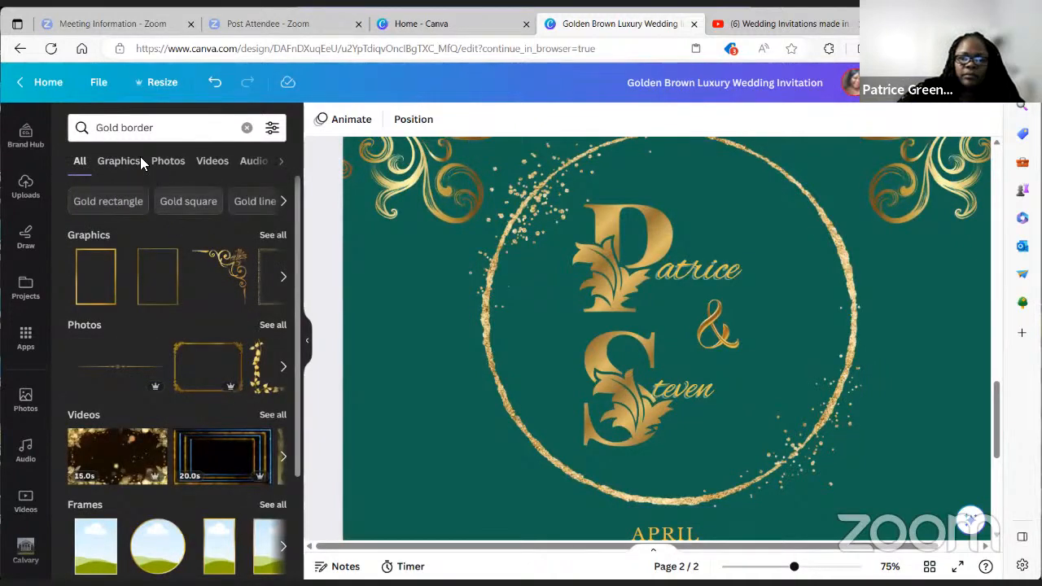
pyautogui.click(155, 119)
# Step: Search for 'Gold circle' and show all gold circle graphics
pyautogui.press('BackSpace')
pyautogui.press('BackSpace')
pyautogui.press('BackSpace')
pyautogui.press('BackSpace')
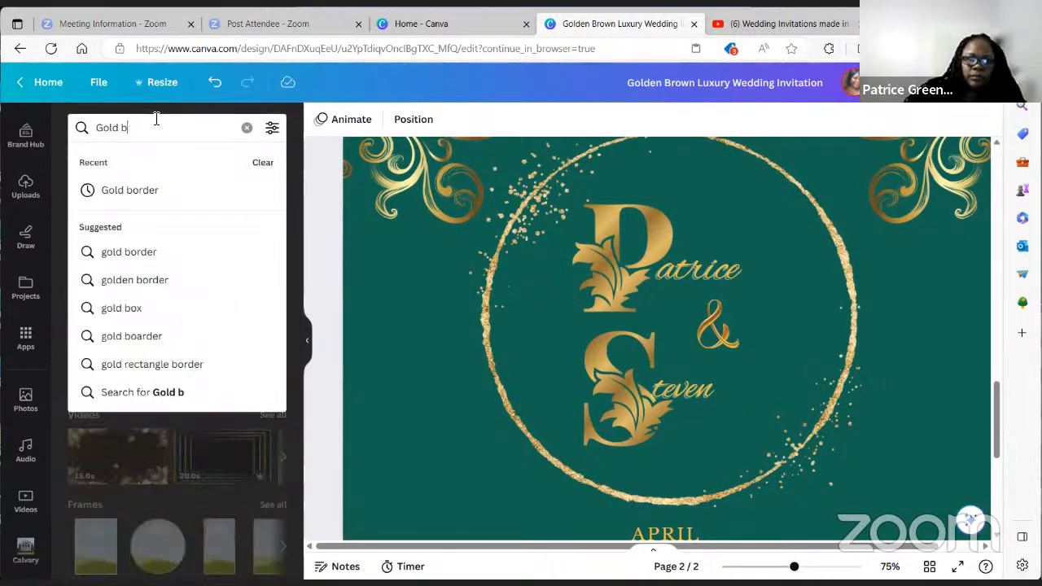
pyautogui.write('circle')
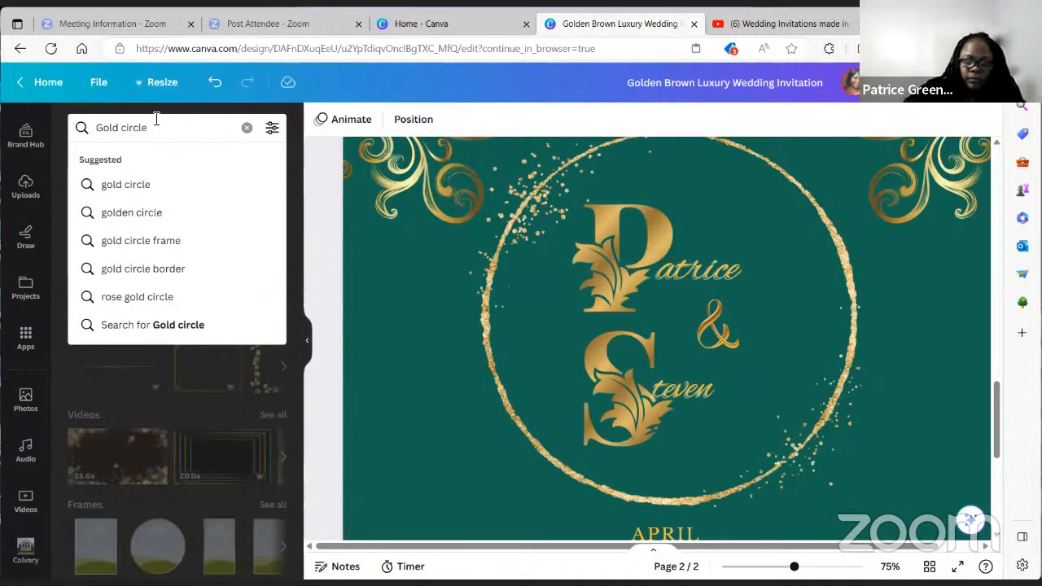
pyautogui.press('Return')
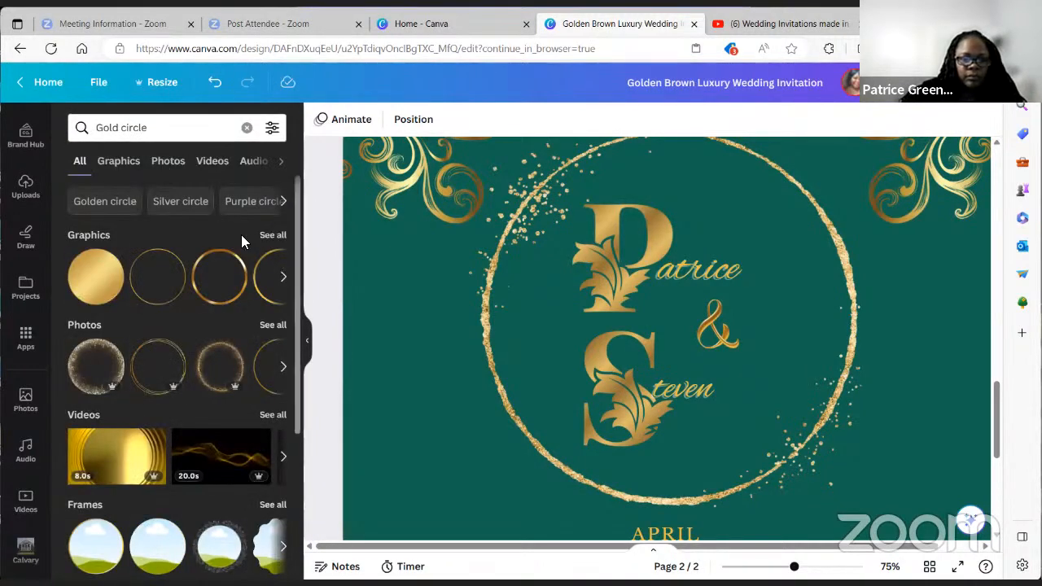
pyautogui.click(272, 235)
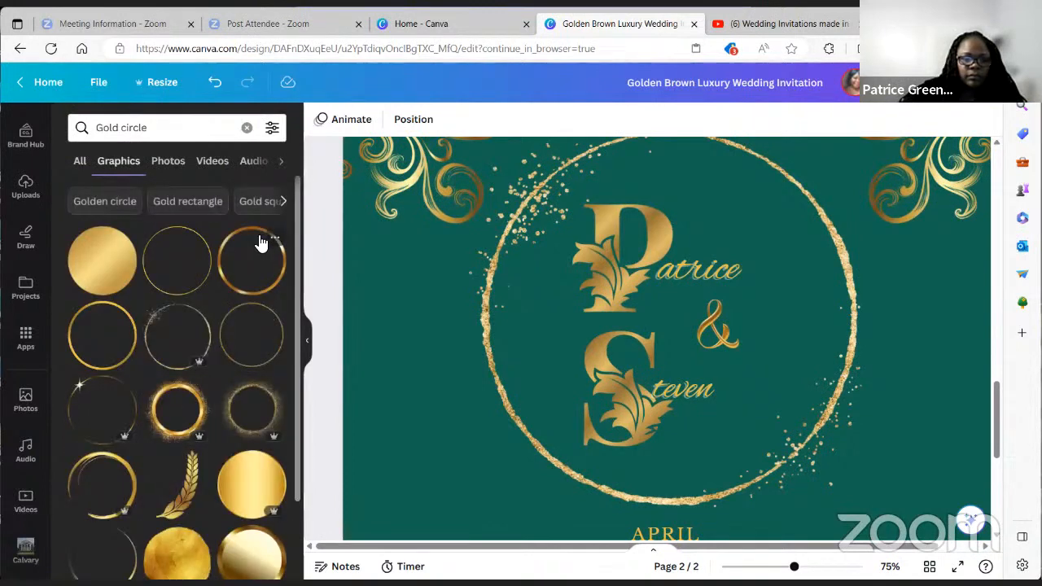
# Step: Add a thick gold ring and shrink it toward the upper right
pyautogui.click(242, 295)
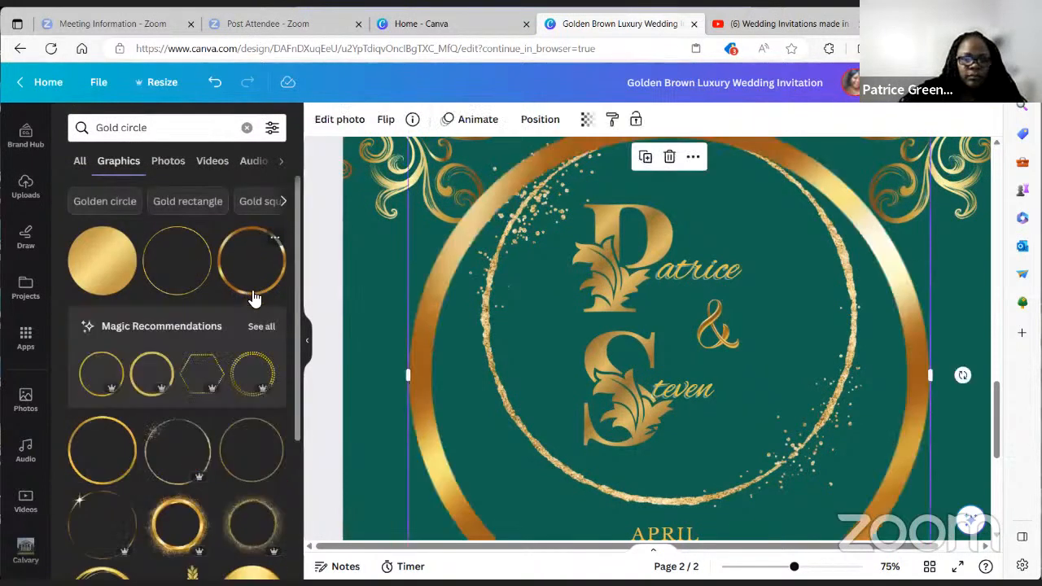
pyautogui.scroll(2, 719, 281)
pyautogui.scroll(1, 719, 285)
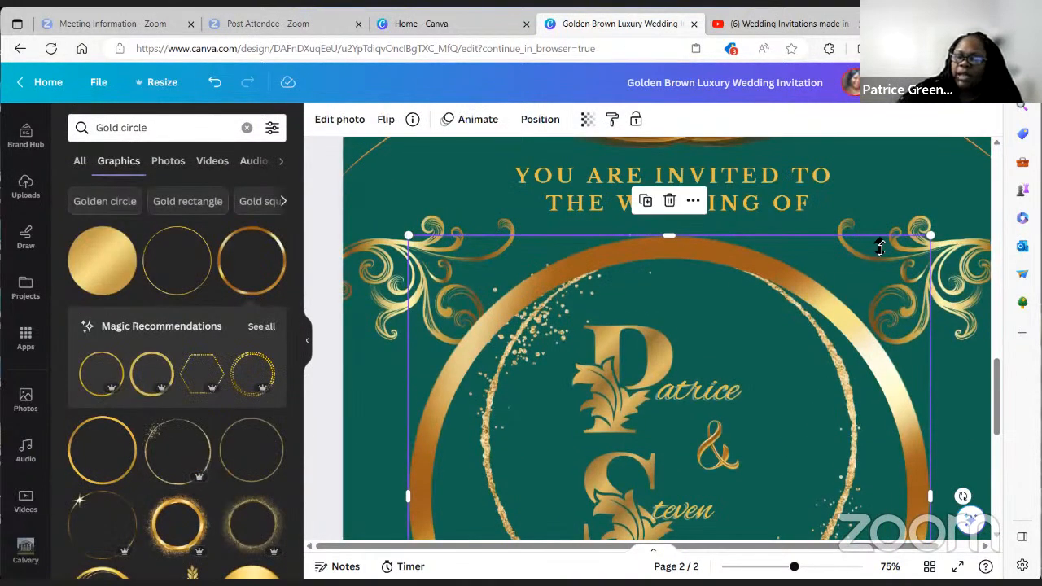
pyautogui.moveTo(927, 235); pyautogui.dragTo(804, 295)
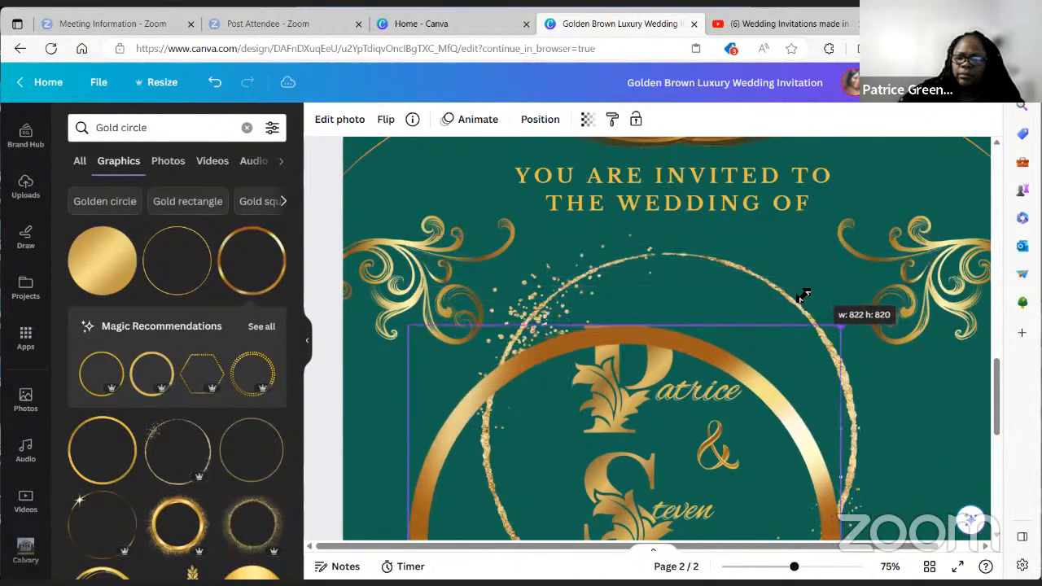
pyautogui.moveTo(767, 344); pyautogui.dragTo(810, 238)
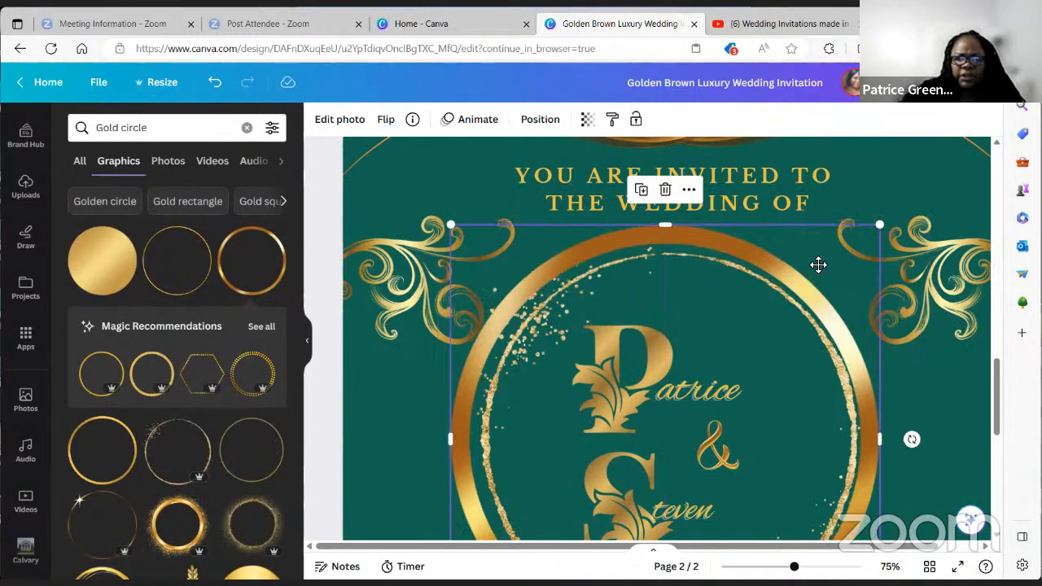
pyautogui.scroll(-3, 809, 269)
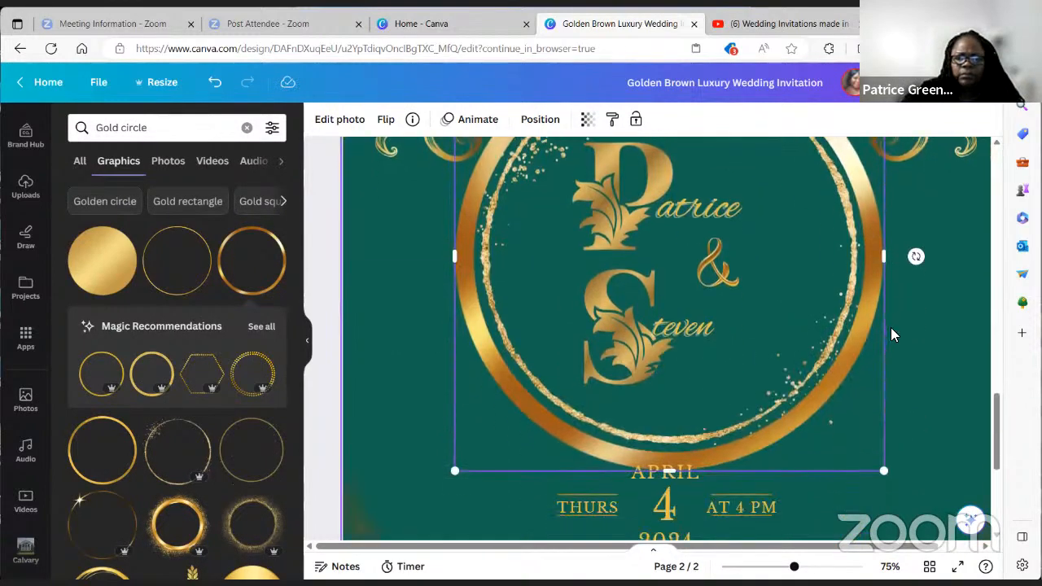
pyautogui.scroll(-1, 904, 348)
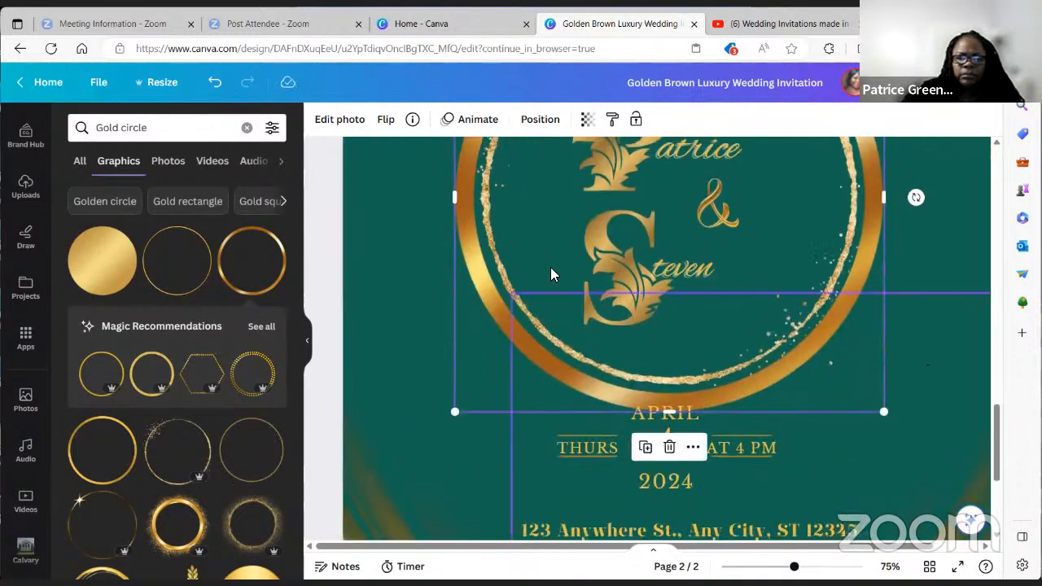
# Step: Add a thin gold circle, move it down-left, and delete the thick ring
pyautogui.click(216, 258)
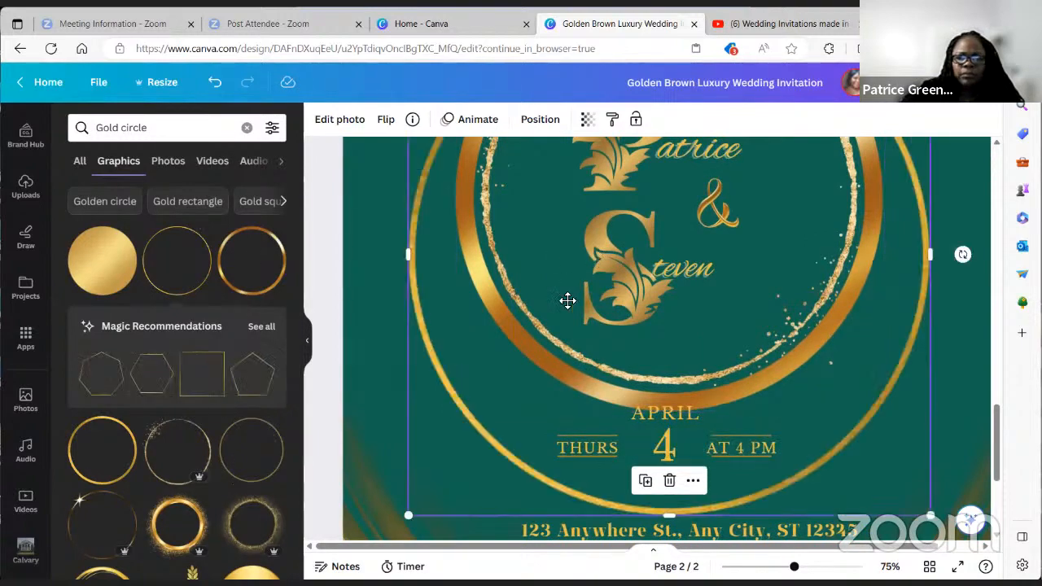
pyautogui.moveTo(567, 301); pyautogui.dragTo(451, 412)
pyautogui.click(860, 287)
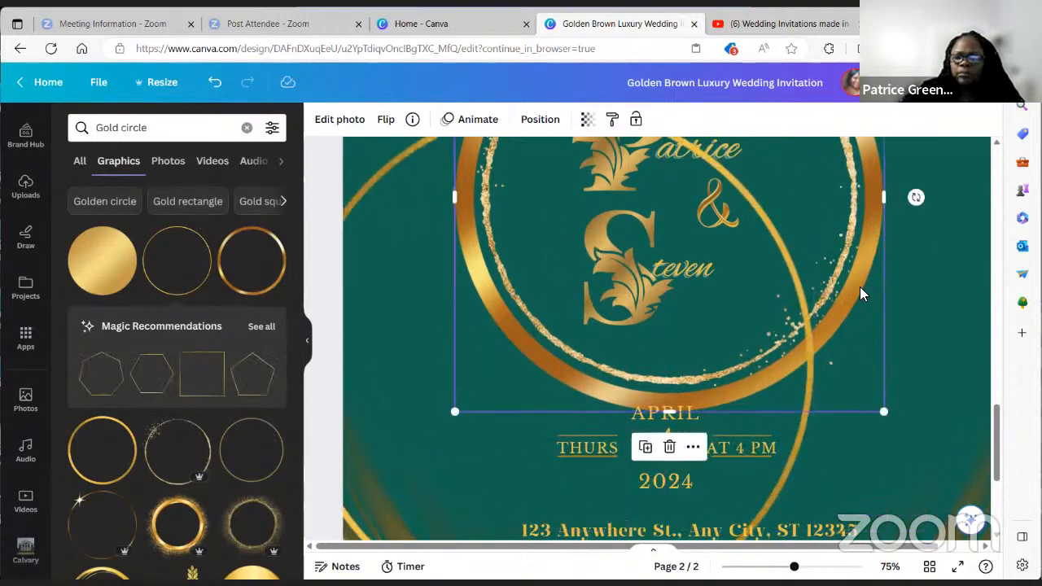
pyautogui.scroll(3, 860, 286)
pyautogui.scroll(-5, 861, 285)
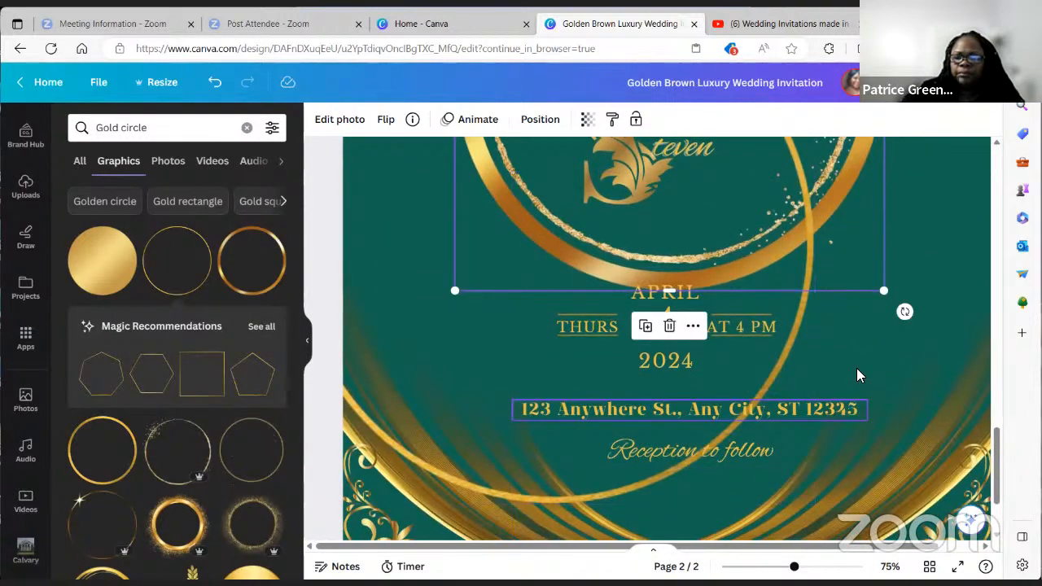
pyautogui.click(669, 326)
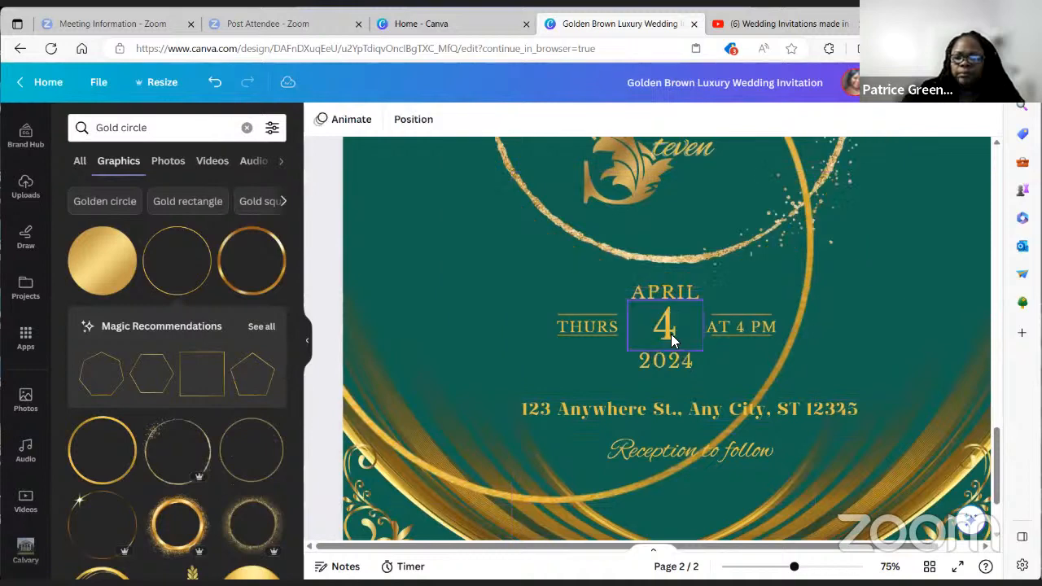
# Step: Drag the gold ring around the glitter circle and reselect it
pyautogui.scroll(2, 814, 383)
pyautogui.moveTo(807, 399); pyautogui.dragTo(865, 233)
pyautogui.scroll(3, 864, 390)
pyautogui.click(886, 222)
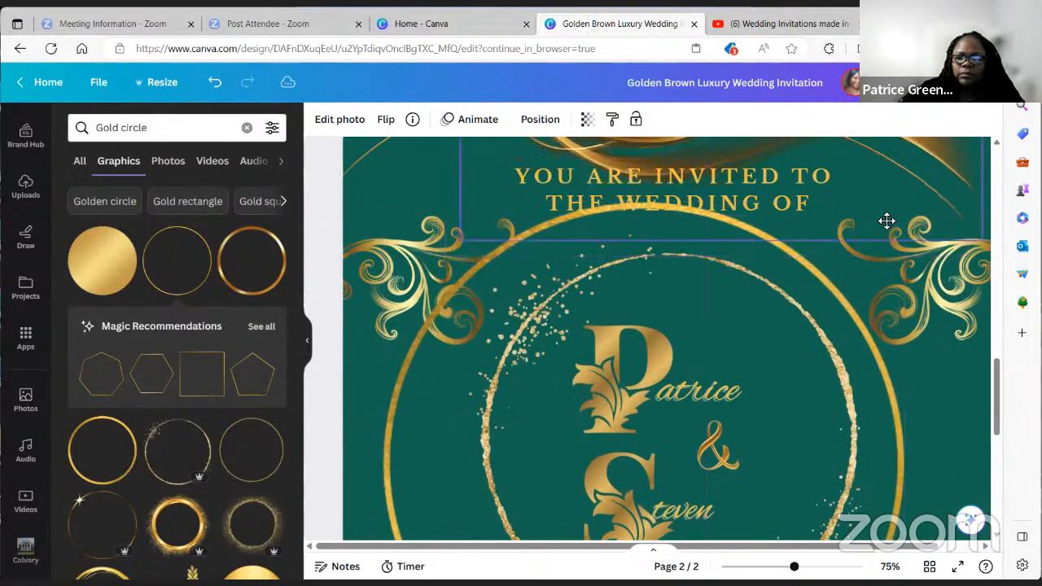
pyautogui.scroll(3, 892, 303)
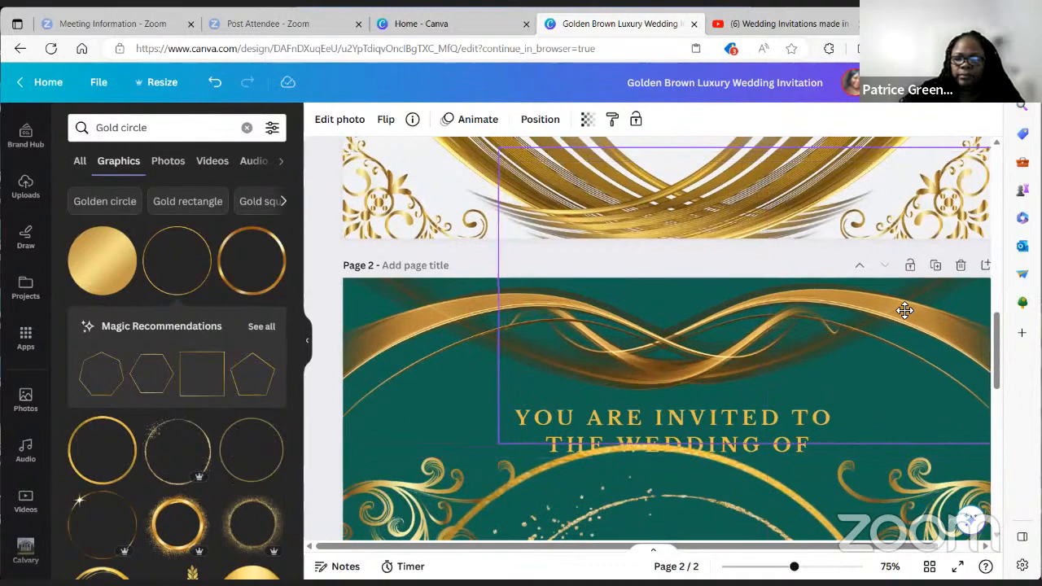
pyautogui.click(873, 422)
pyautogui.scroll(-3, 869, 443)
pyautogui.scroll(-2, 875, 431)
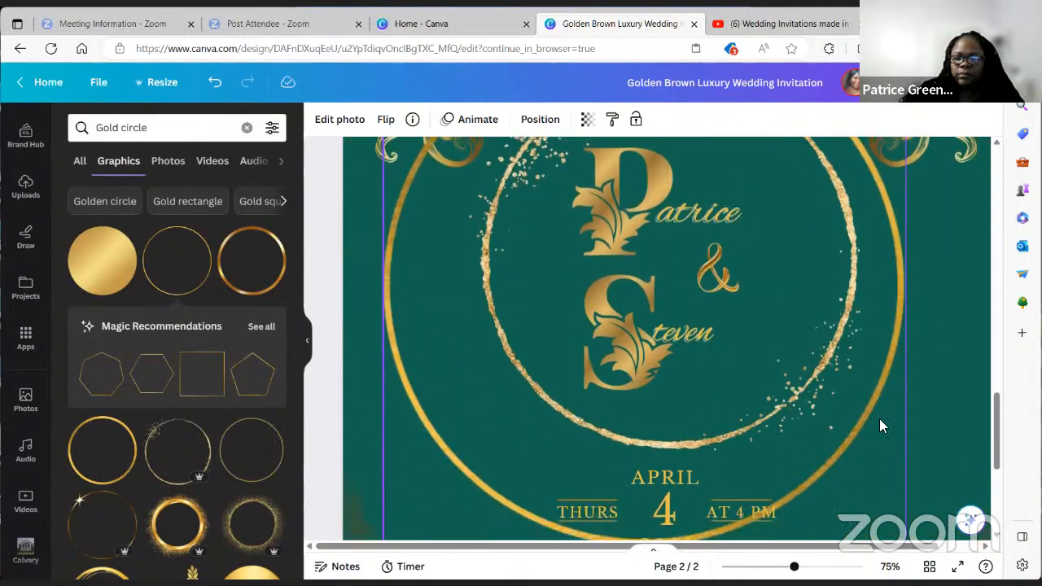
# Step: Shrink and nudge the gold ring until it is centred around the monogram
pyautogui.moveTo(882, 405); pyautogui.dragTo(905, 349)
pyautogui.moveTo(916, 470); pyautogui.dragTo(851, 413)
pyautogui.moveTo(753, 329); pyautogui.dragTo(799, 392)
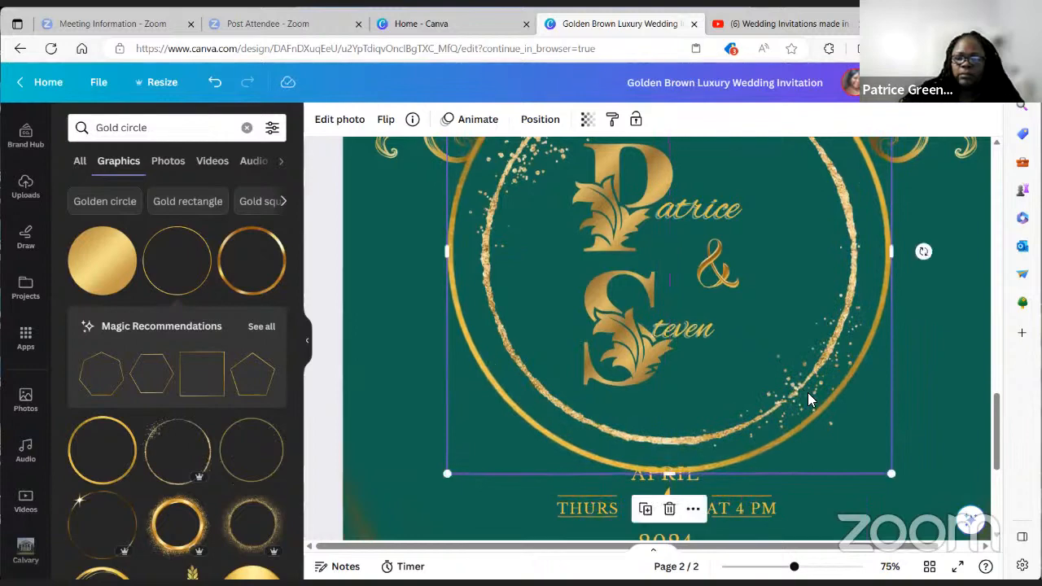
pyautogui.moveTo(893, 474); pyautogui.dragTo(876, 458)
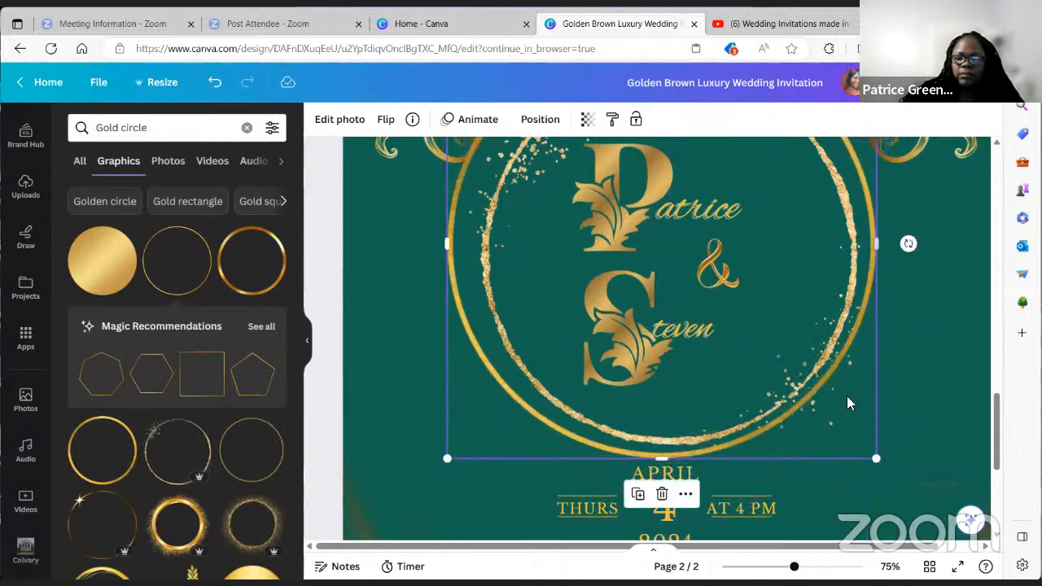
pyautogui.moveTo(843, 394); pyautogui.dragTo(851, 391)
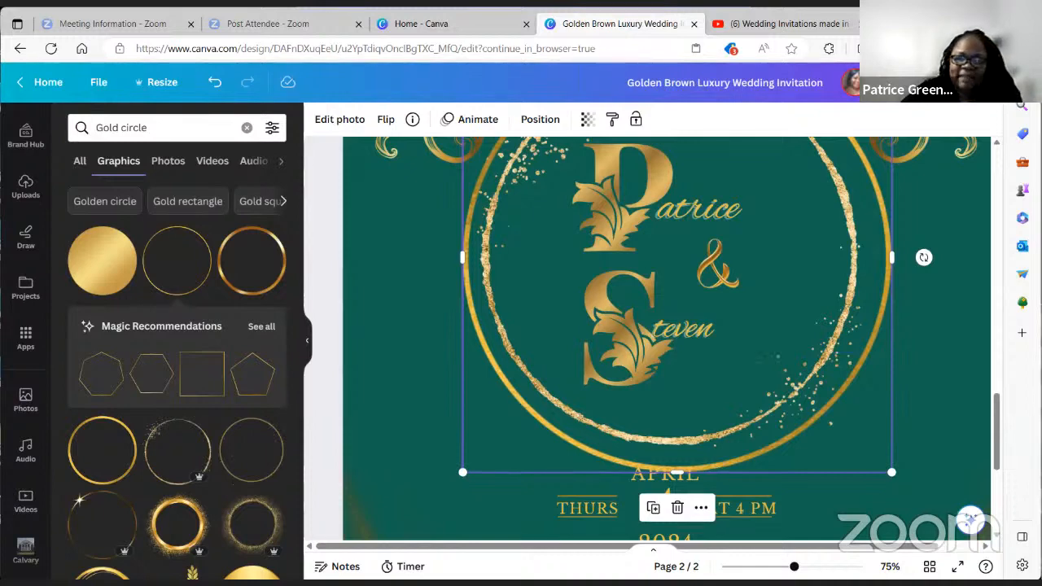
pyautogui.click(437, 333)
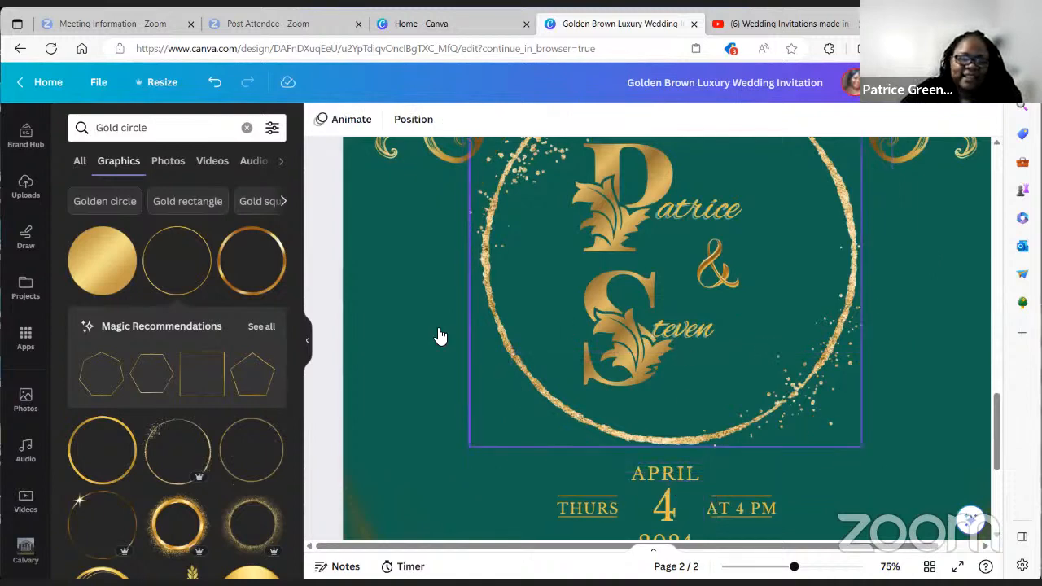
# Step: Try a gold light-burst graphic on the left, then delete it
pyautogui.scroll(-2, 130, 478)
pyautogui.scroll(-2, 143, 483)
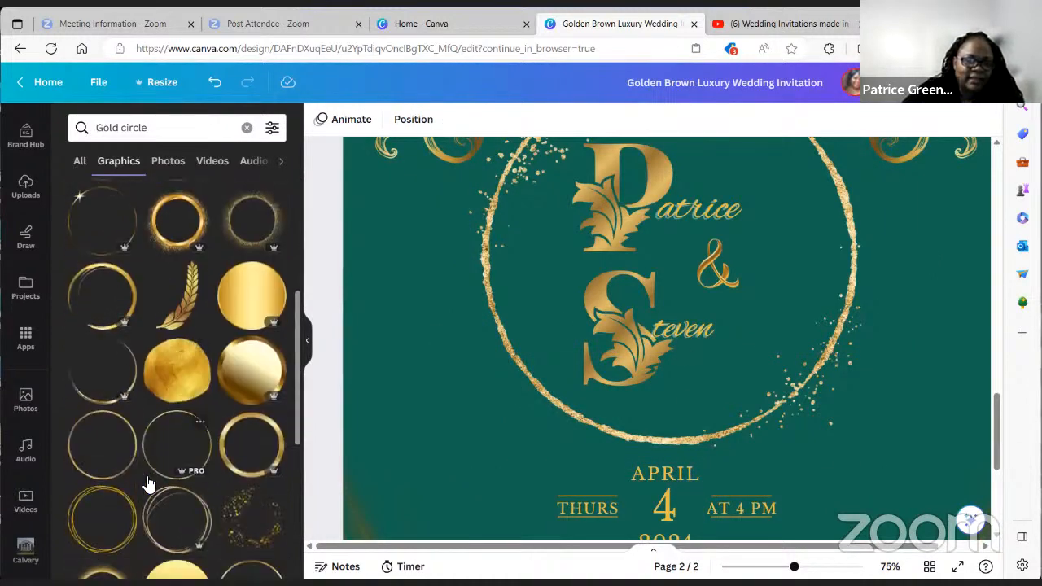
pyautogui.scroll(-3, 146, 483)
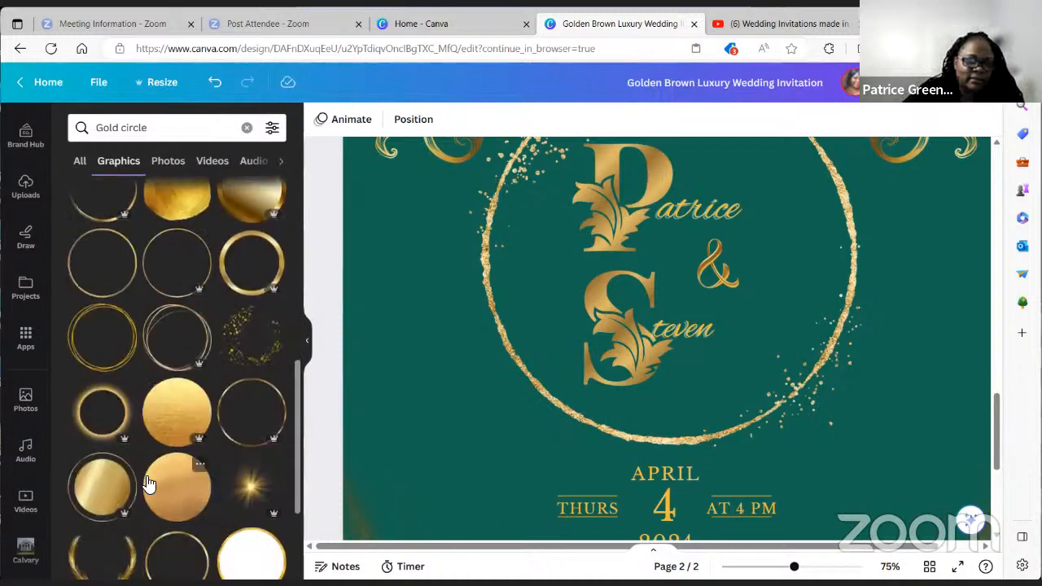
pyautogui.click(247, 490)
pyautogui.moveTo(570, 344); pyautogui.dragTo(439, 419)
pyautogui.click(439, 174)
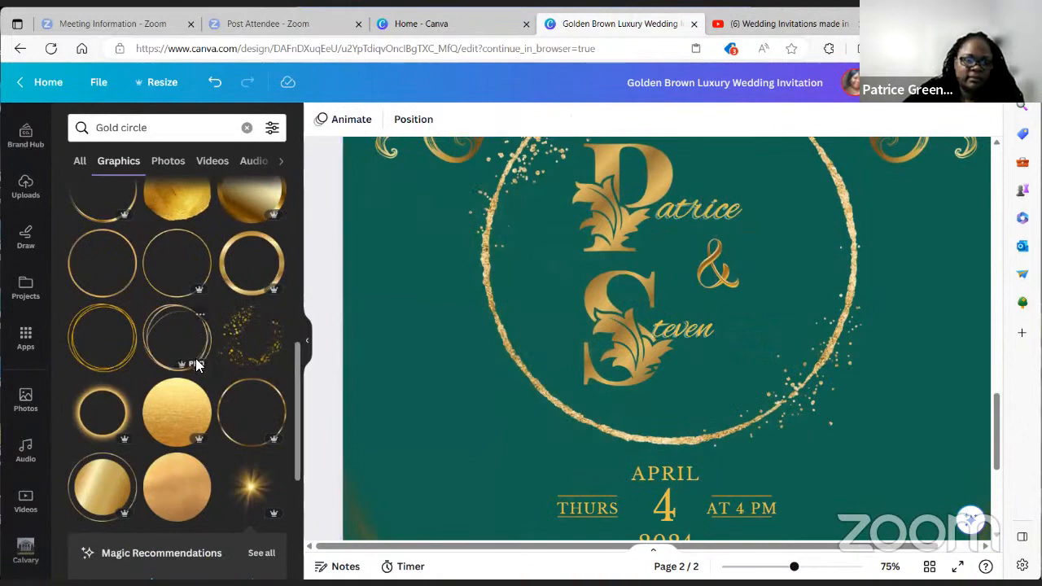
# Step: Add the Greek-key gold circle over the monogram, then delete it
pyautogui.scroll(-4, 195, 358)
pyautogui.scroll(-3, 199, 366)
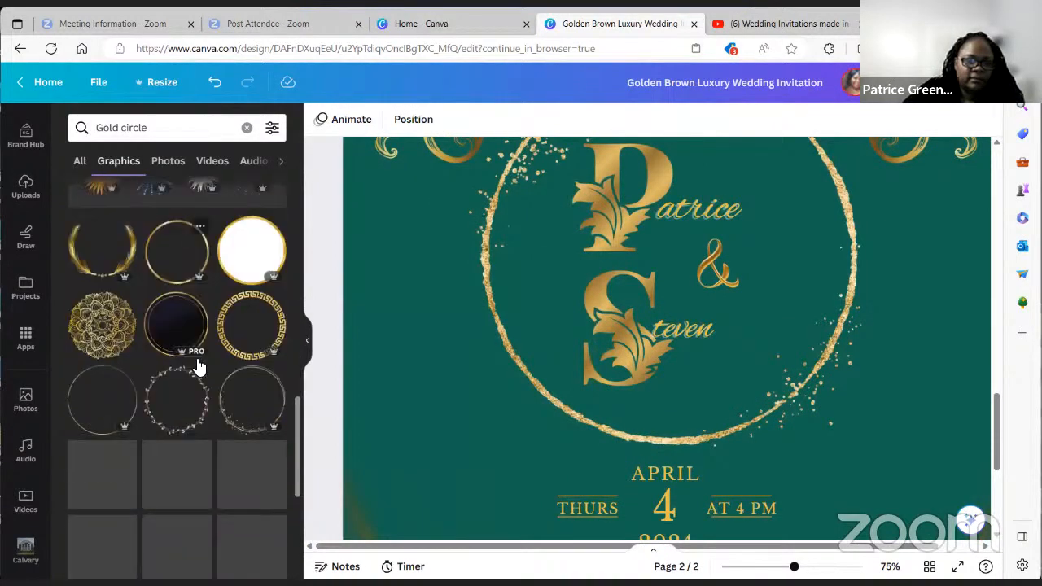
pyautogui.click(242, 300)
pyautogui.scroll(3, 523, 394)
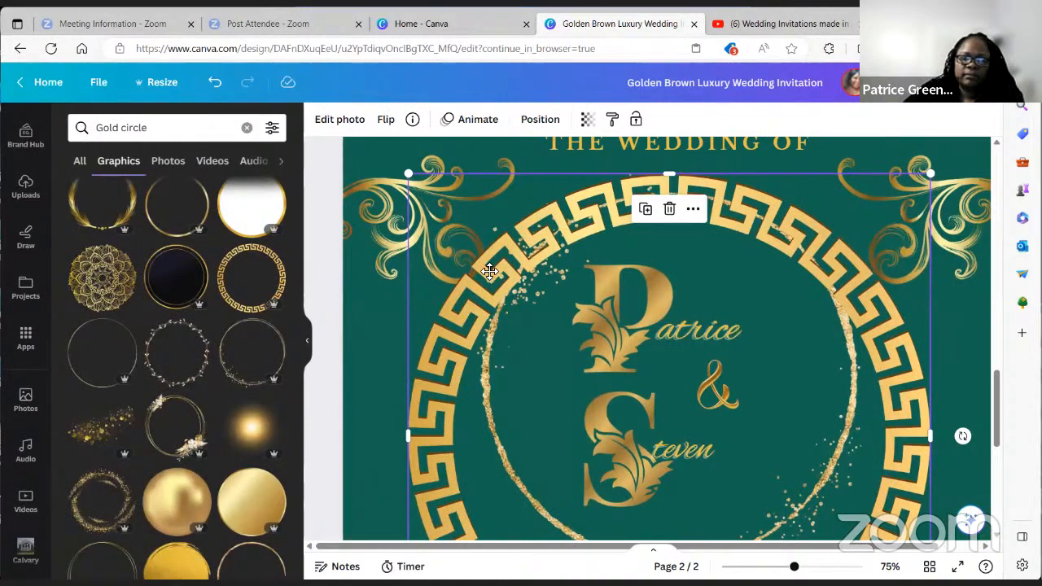
pyautogui.moveTo(488, 272); pyautogui.dragTo(493, 228)
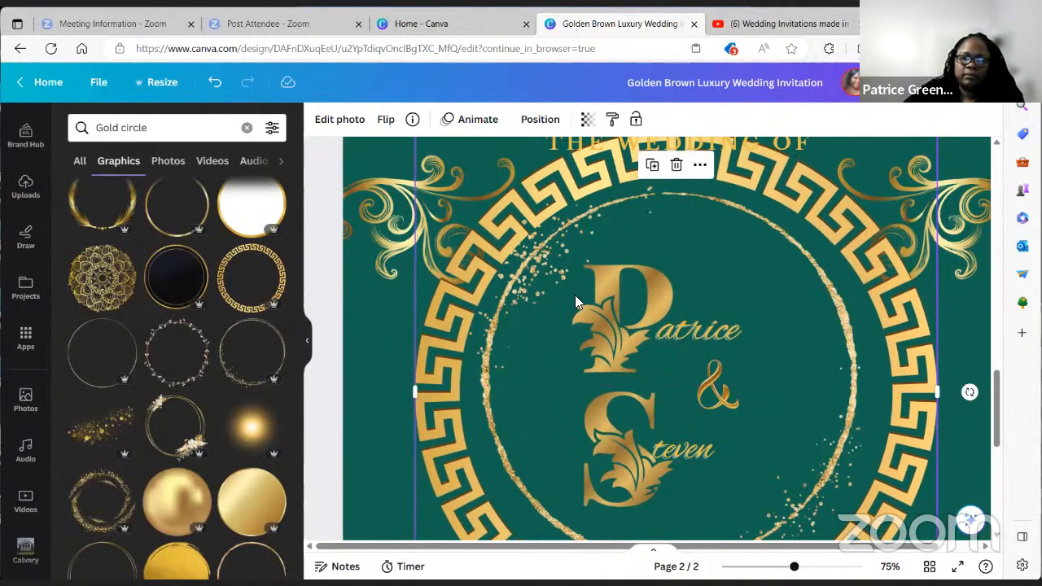
pyautogui.scroll(4, 575, 301)
pyautogui.moveTo(714, 366); pyautogui.dragTo(708, 387)
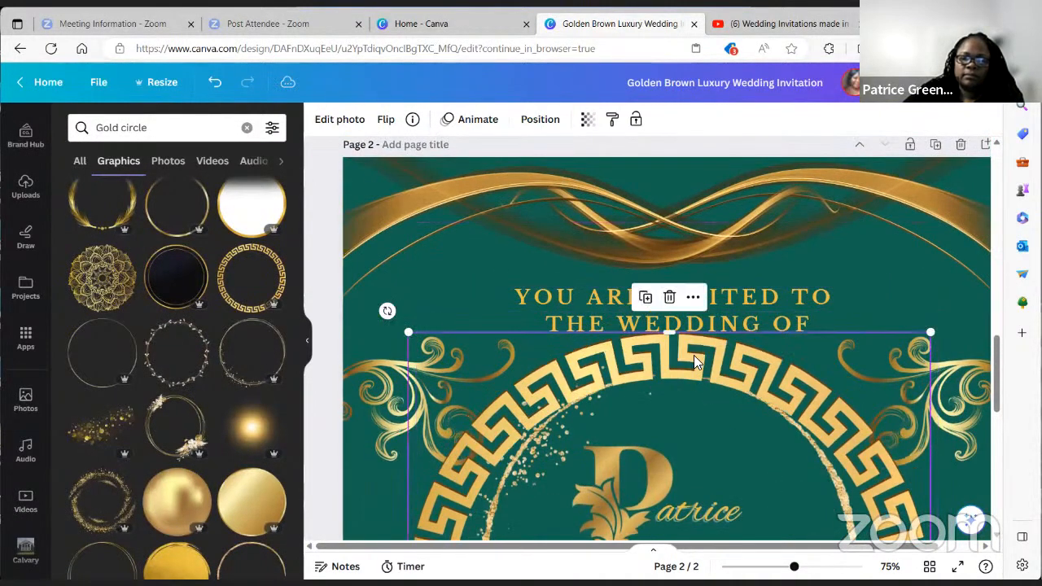
pyautogui.click(671, 300)
# Step: Add a floral gold wreath to the page and delete it
pyautogui.scroll(-2, 264, 413)
pyautogui.scroll(-2, 264, 413)
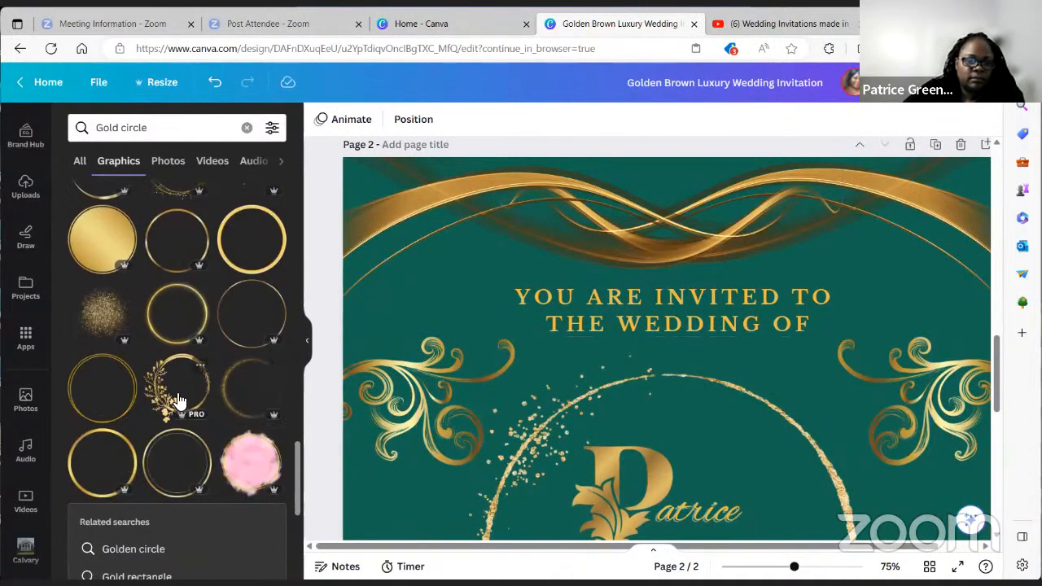
pyautogui.click(174, 397)
pyautogui.scroll(-1, 464, 359)
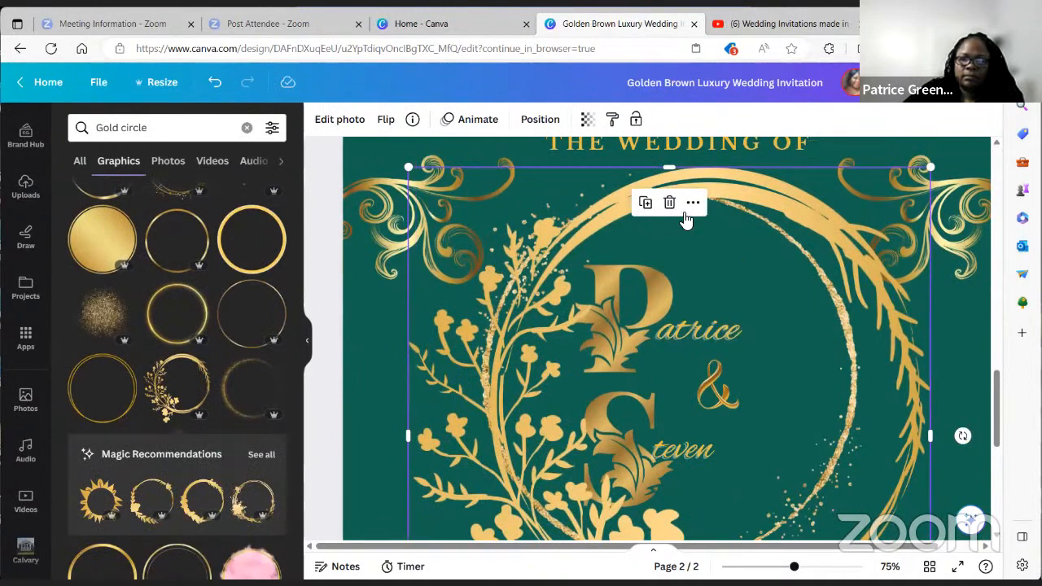
pyautogui.click(669, 203)
# Step: Add the thick gold ring, shrink it, and move it around the monogram
pyautogui.scroll(-5, 235, 350)
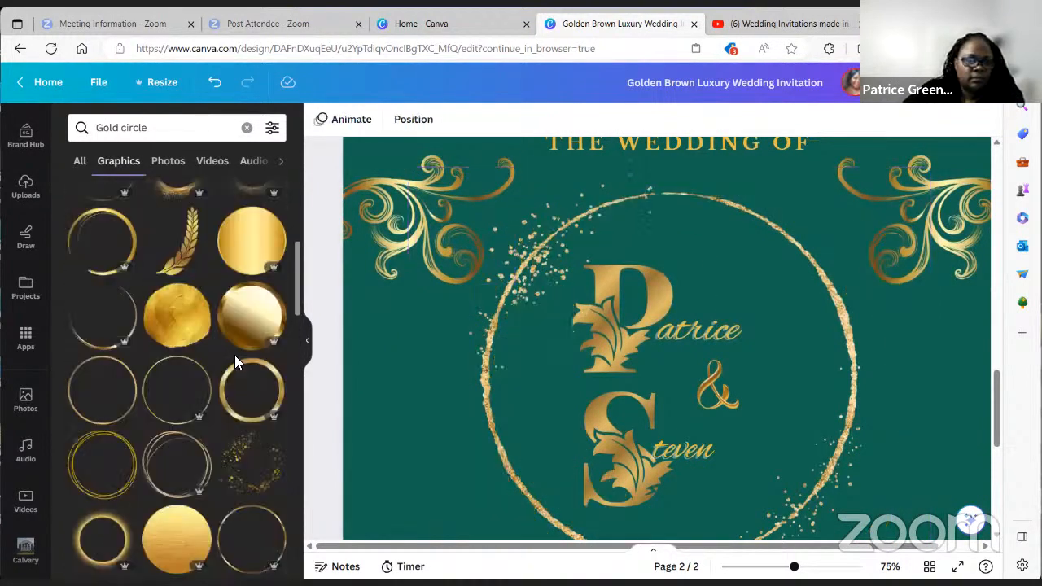
pyautogui.scroll(3, 236, 363)
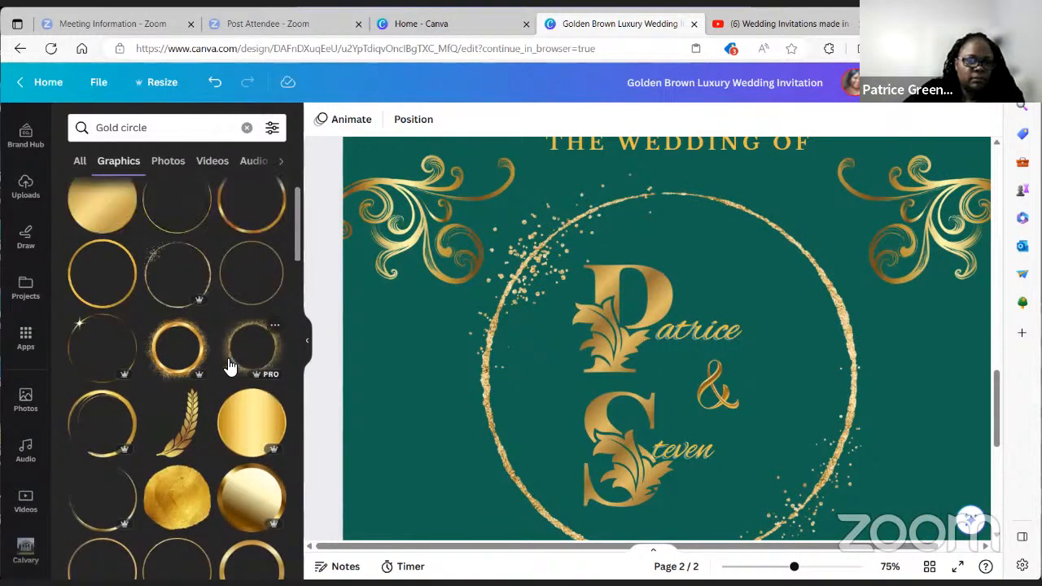
pyautogui.scroll(1, 231, 367)
pyautogui.click(246, 271)
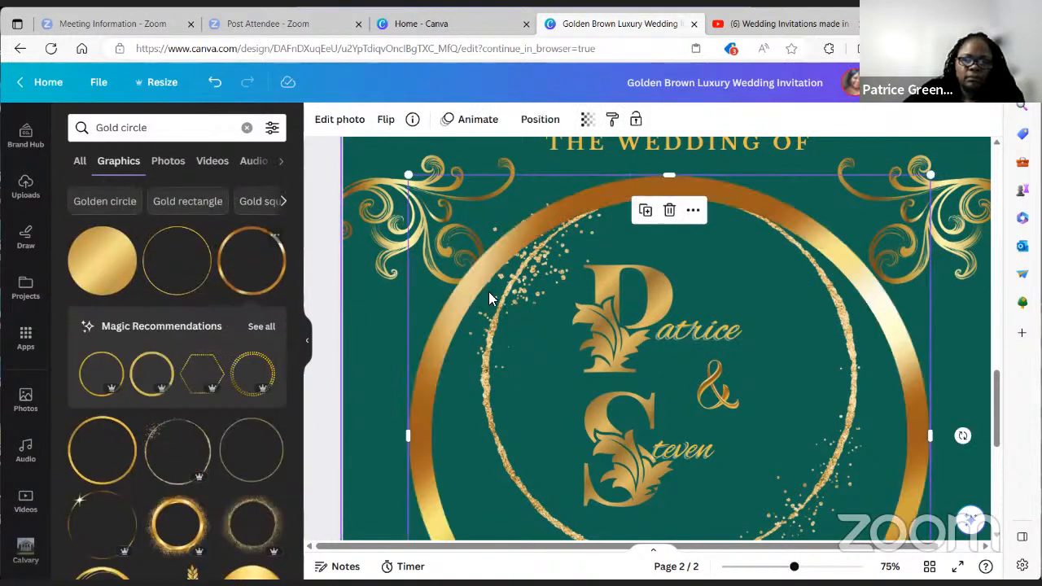
pyautogui.moveTo(876, 332); pyautogui.dragTo(879, 288)
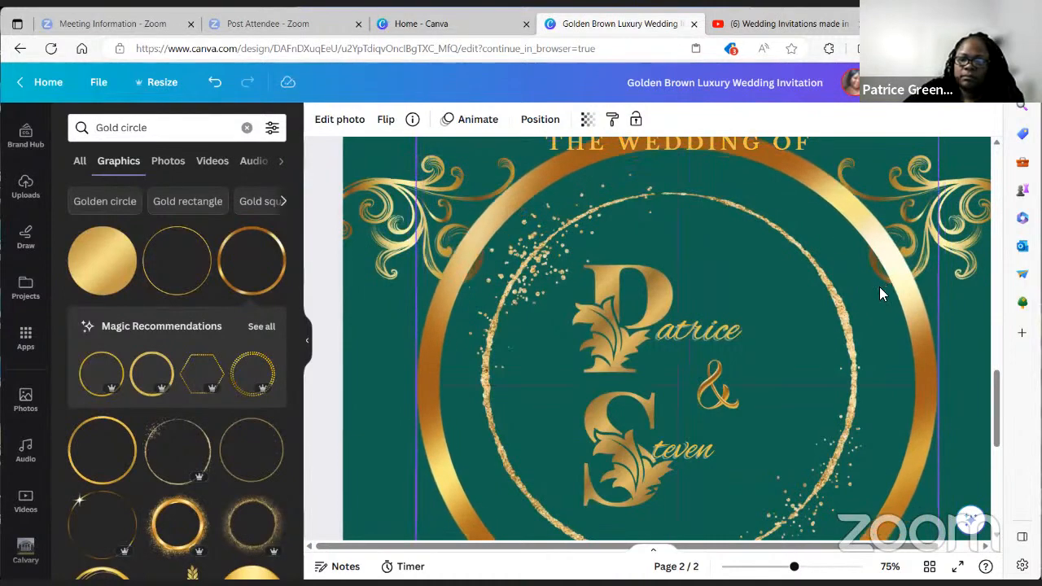
pyautogui.scroll(-3, 710, 348)
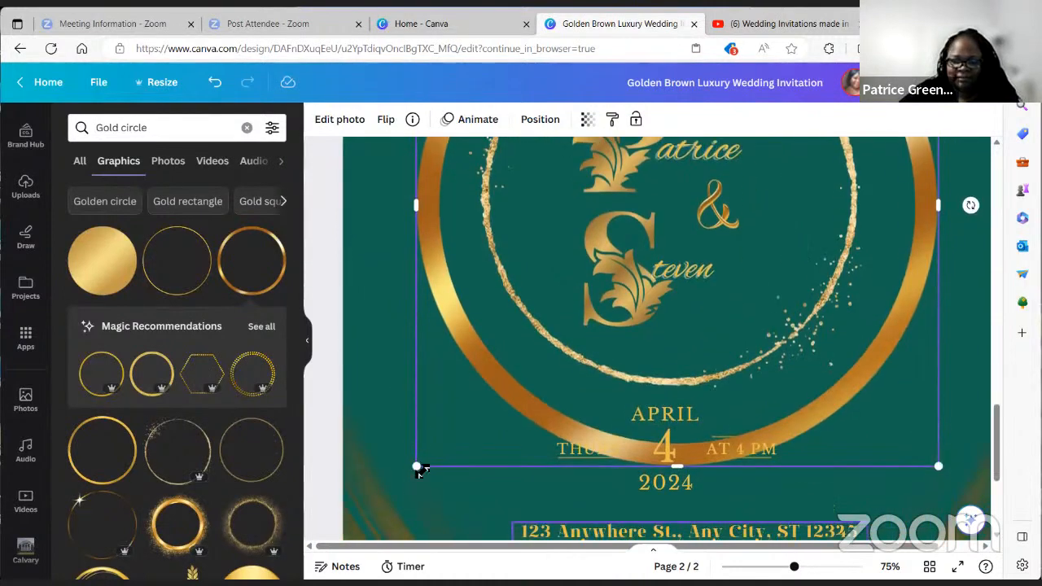
pyautogui.moveTo(418, 469); pyautogui.dragTo(498, 384)
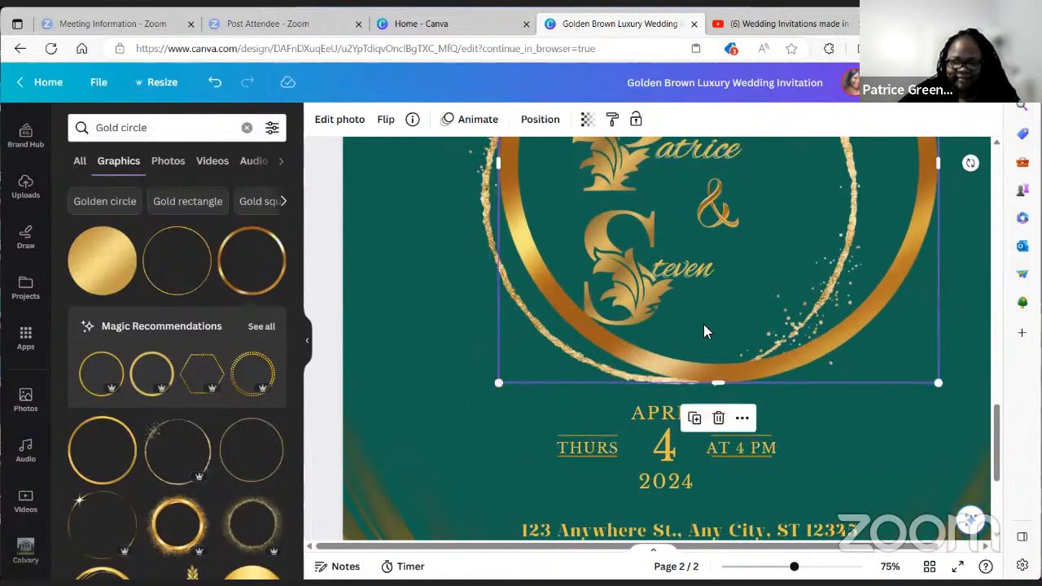
pyautogui.moveTo(699, 333); pyautogui.dragTo(657, 355)
# Step: Shrink the thick gold ring slightly and nudge it to the page centre
pyautogui.scroll(3, 909, 474)
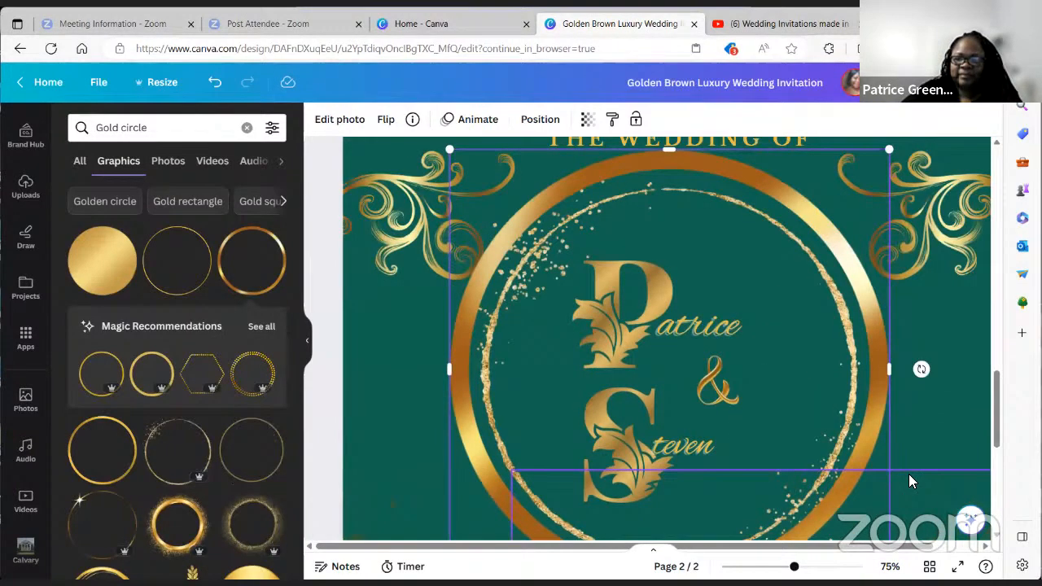
pyautogui.moveTo(888, 161); pyautogui.dragTo(879, 164)
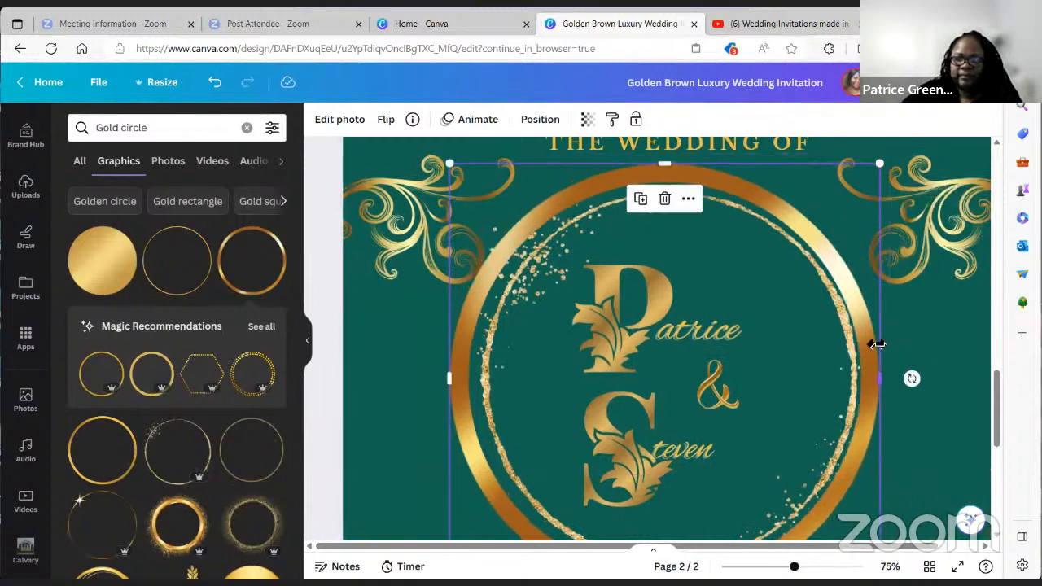
pyautogui.moveTo(870, 337); pyautogui.dragTo(881, 340)
pyautogui.click(903, 342)
pyautogui.scroll(-3, 904, 358)
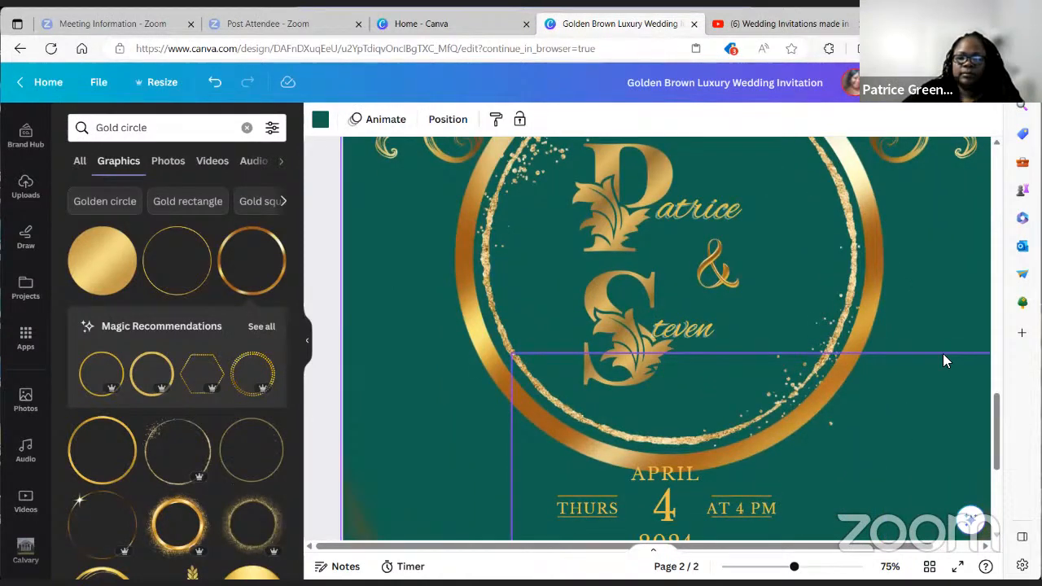
pyautogui.scroll(-5, 938, 318)
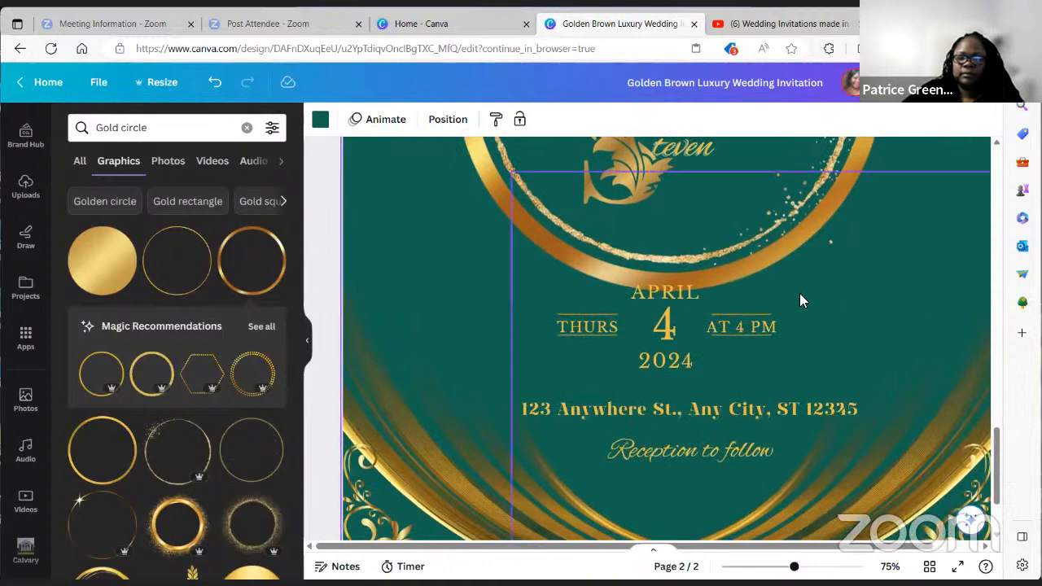
# Step: Reselect the thick gold ring and delete it
pyautogui.click(477, 301)
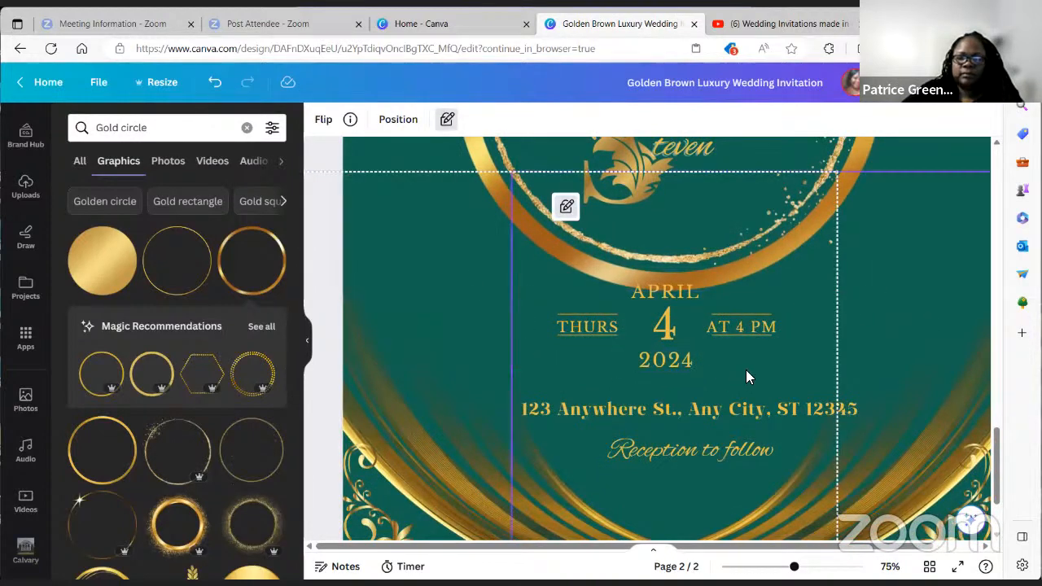
pyautogui.scroll(3, 774, 399)
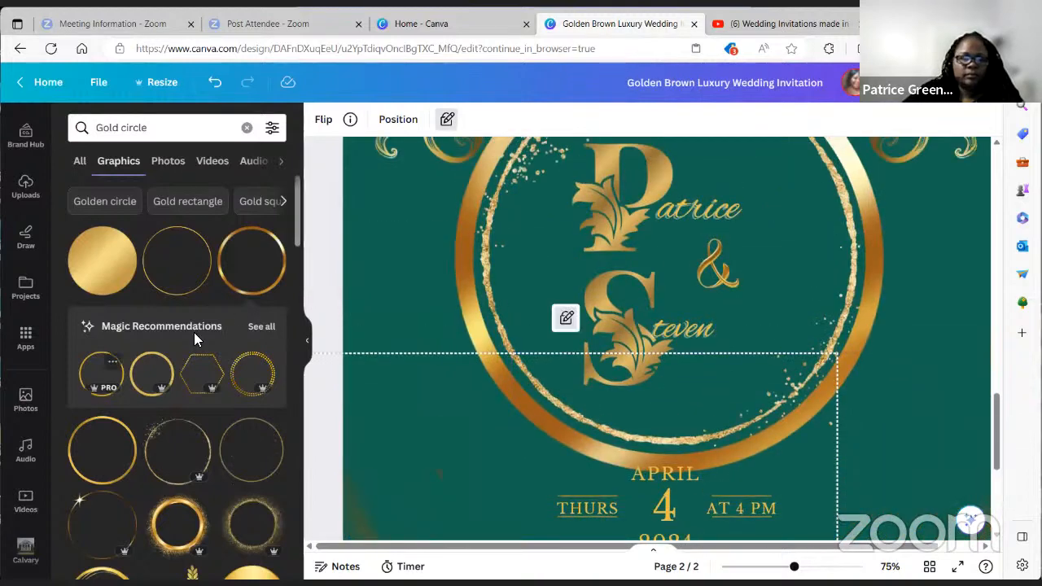
pyautogui.scroll(3, 397, 368)
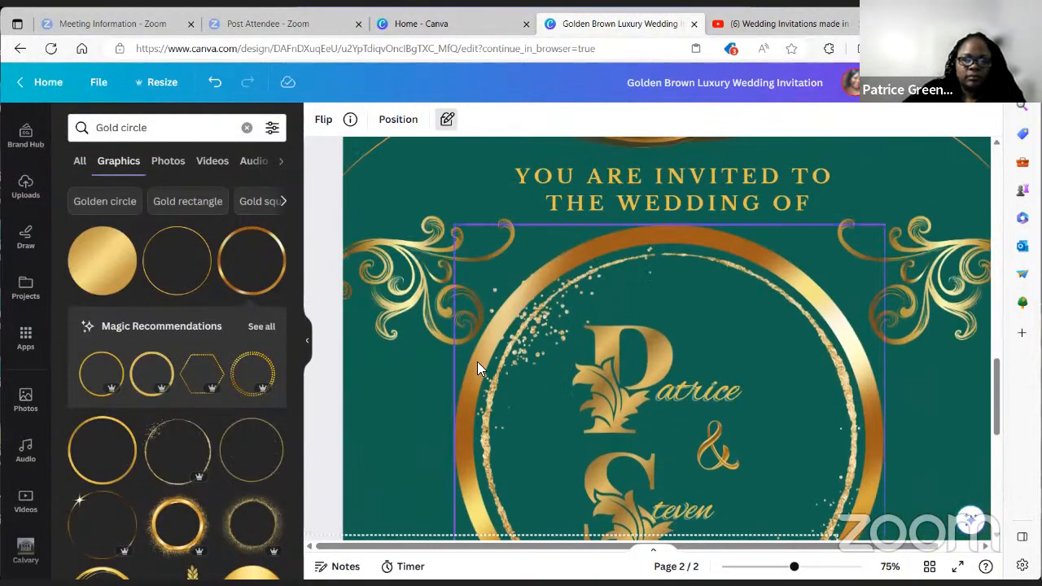
pyautogui.click(685, 236)
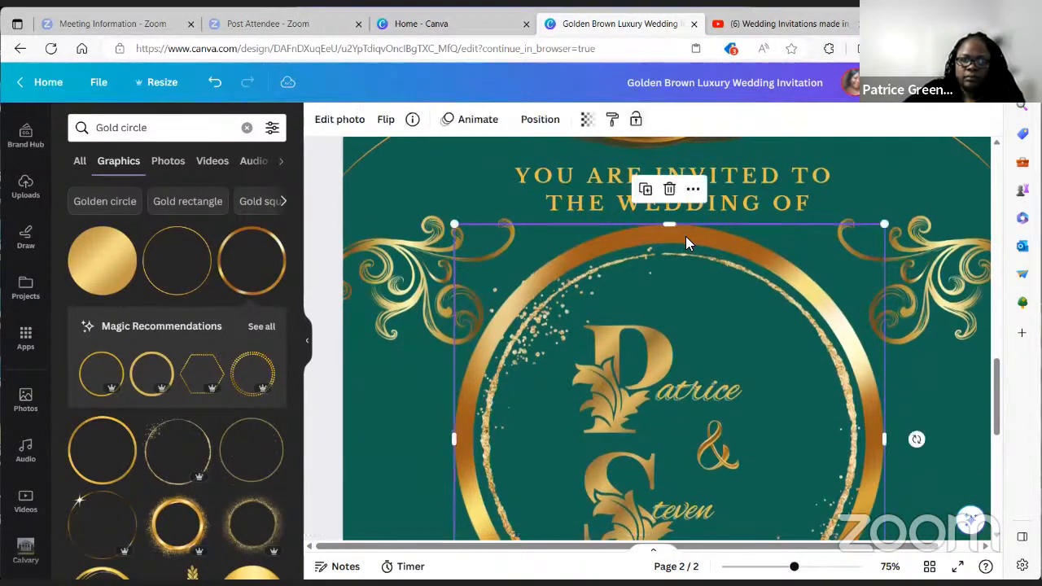
pyautogui.click(669, 189)
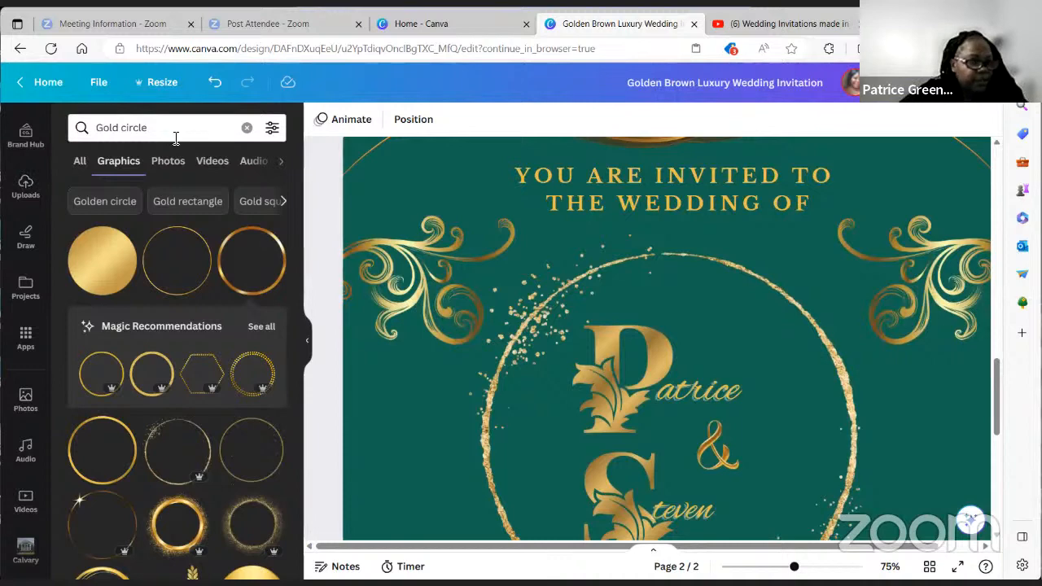
pyautogui.click(247, 129)
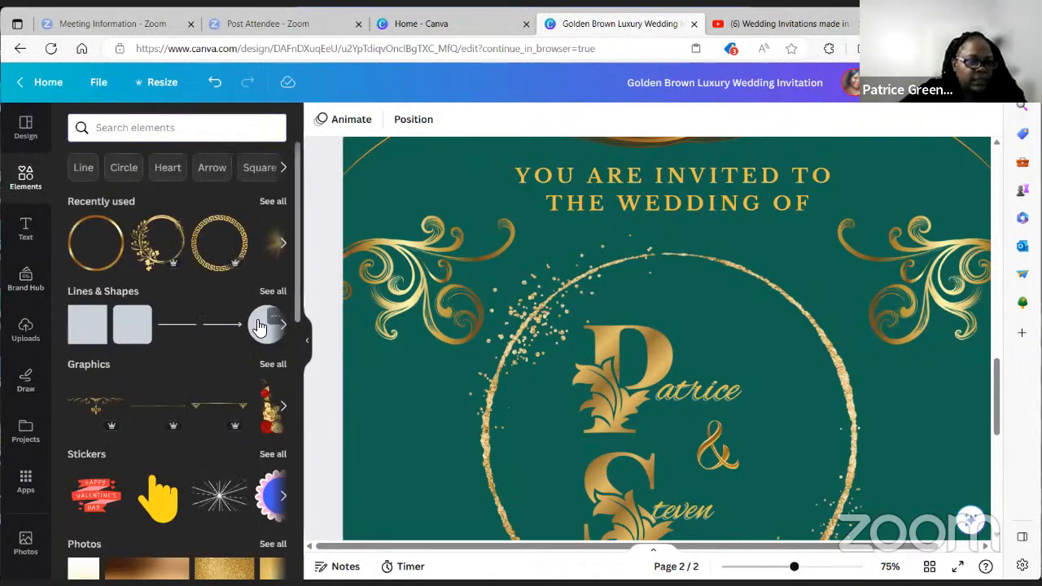
pyautogui.click(259, 326)
pyautogui.moveTo(646, 459); pyautogui.dragTo(526, 207)
pyautogui.moveTo(684, 396); pyautogui.dragTo(851, 562)
pyautogui.moveTo(744, 408); pyautogui.dragTo(740, 465)
pyautogui.scroll(-4, 718, 426)
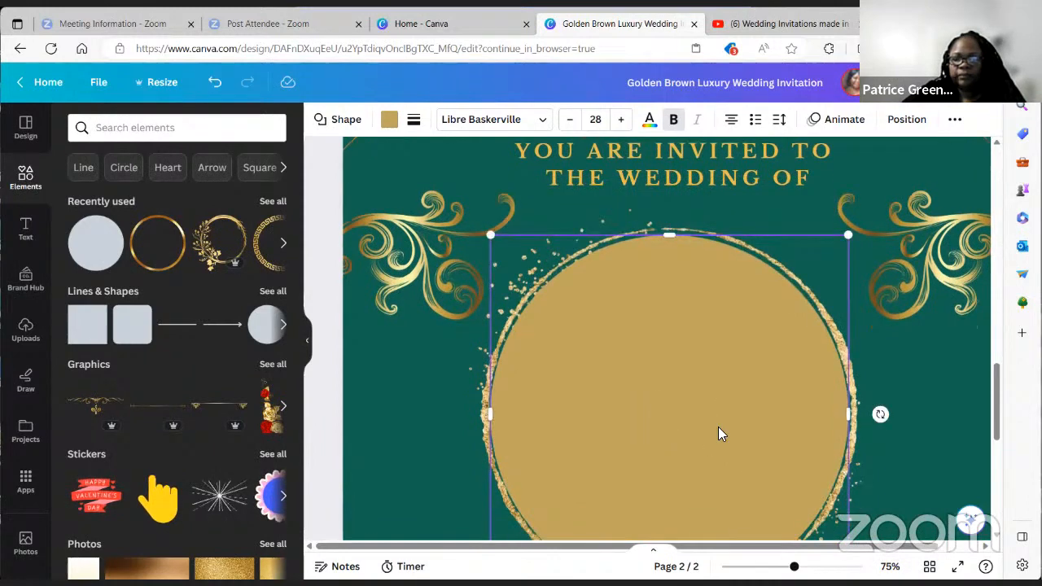
pyautogui.rightClick(659, 343)
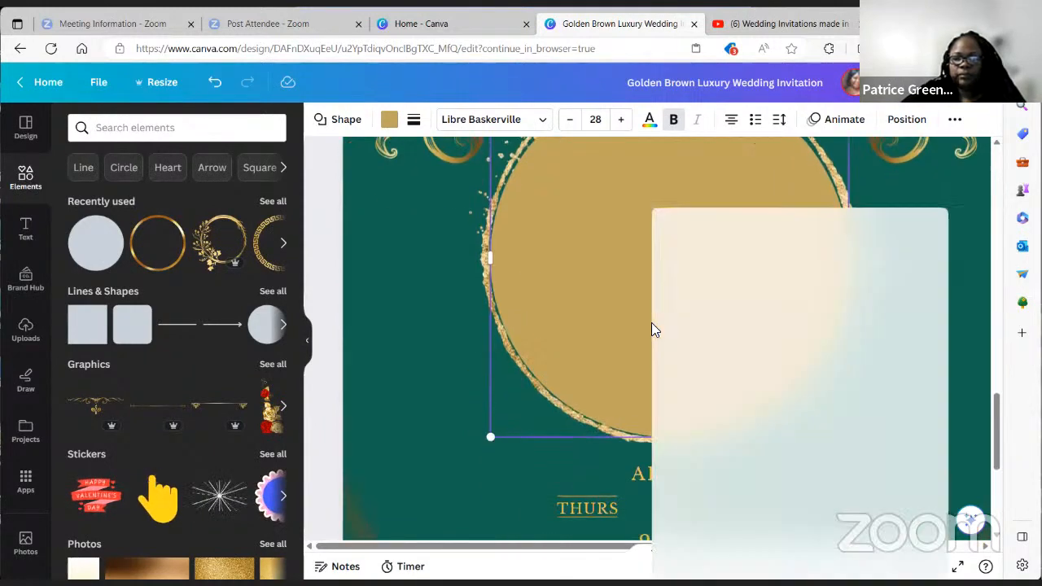
pyautogui.click(567, 293)
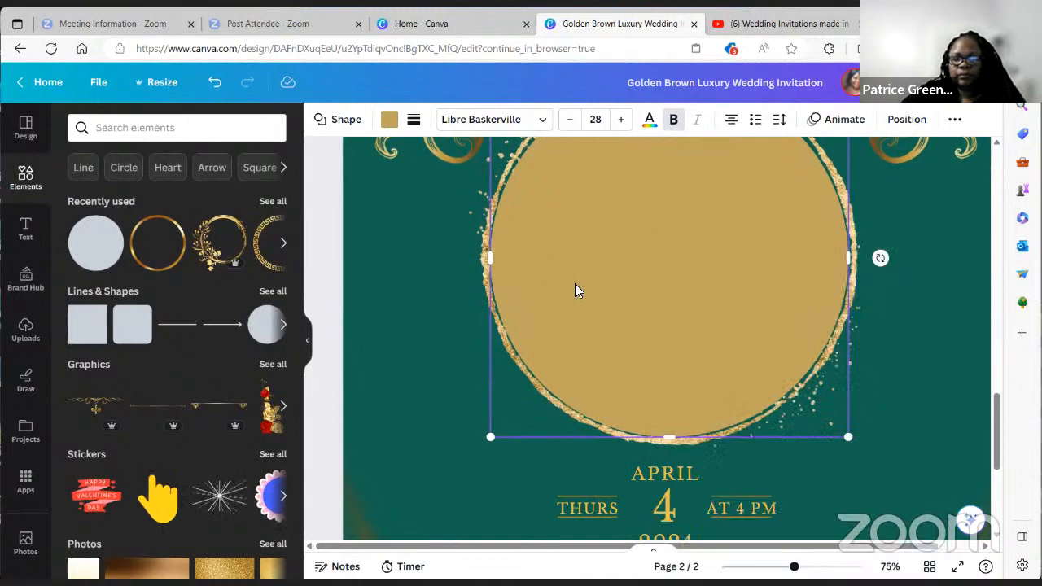
pyautogui.rightClick(575, 291)
pyautogui.click(500, 280)
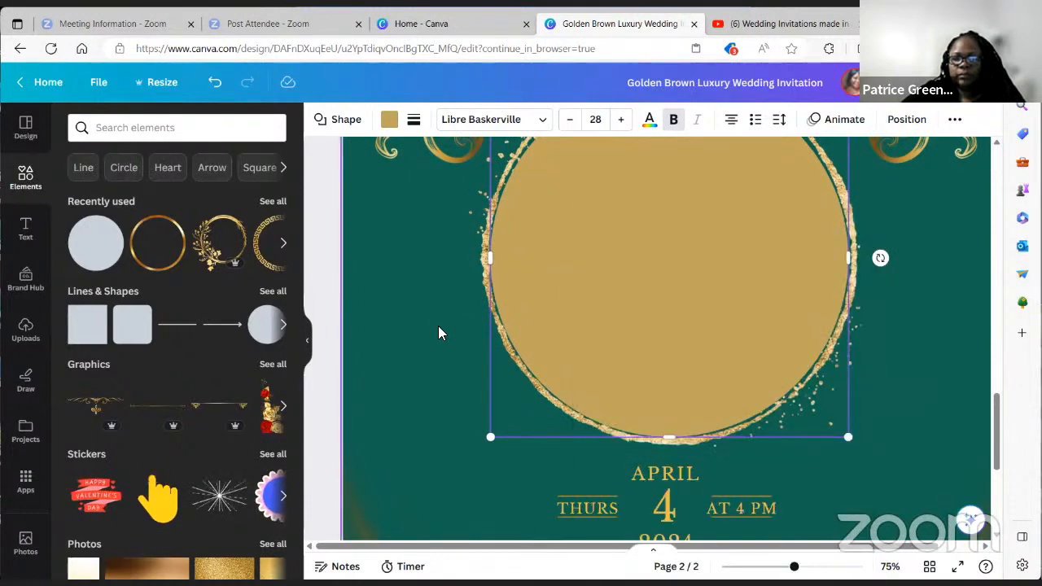
pyautogui.scroll(3, 441, 329)
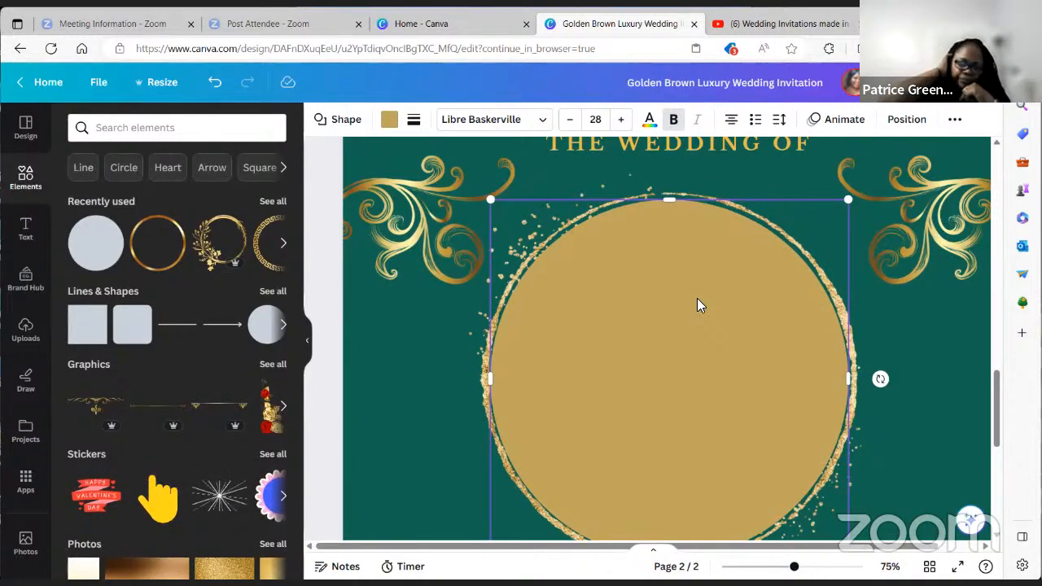
pyautogui.rightClick(612, 262)
pyautogui.click(581, 301)
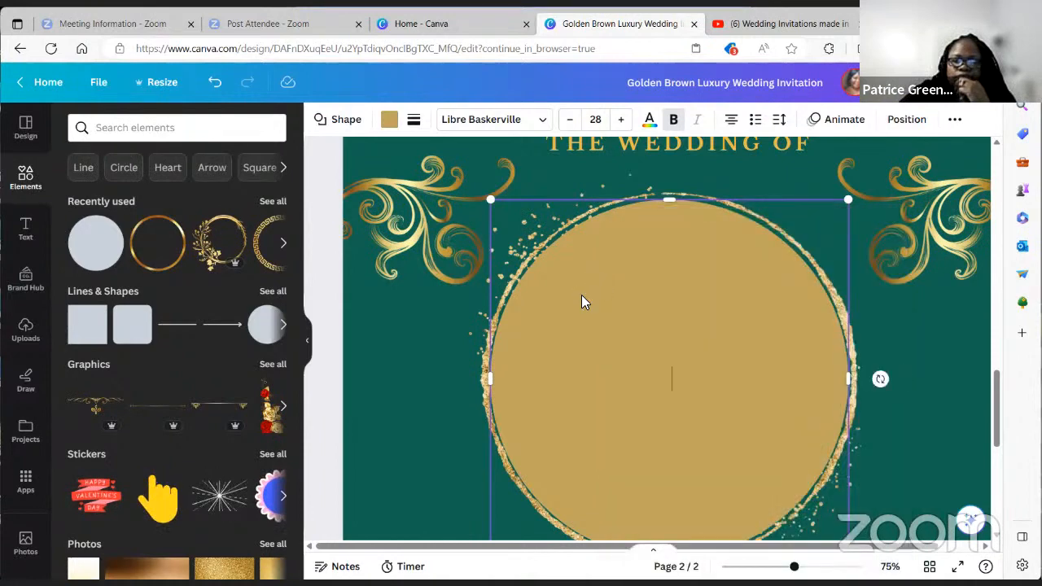
pyautogui.scroll(-2, 584, 308)
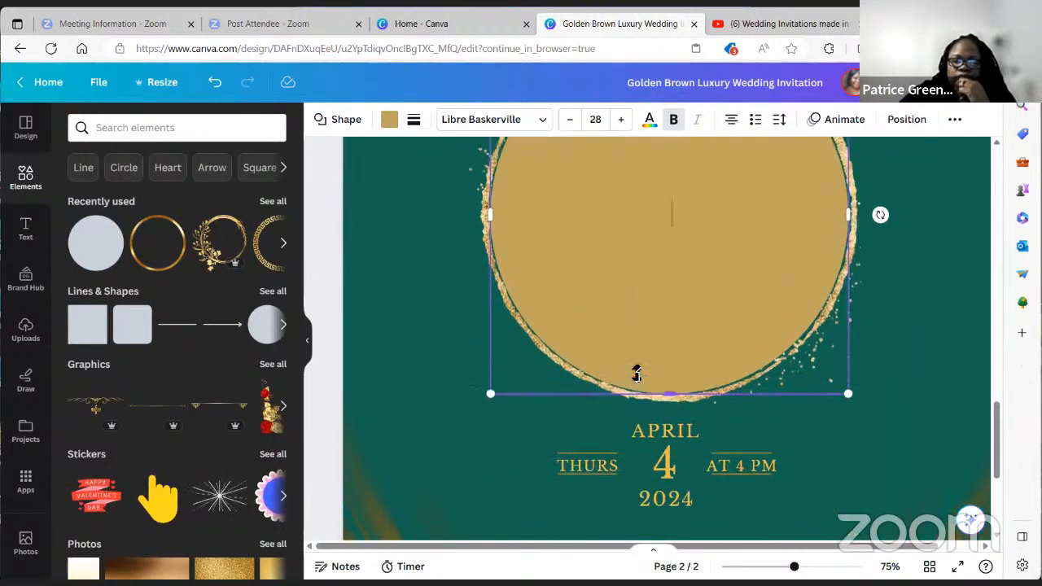
pyautogui.scroll(2, 599, 267)
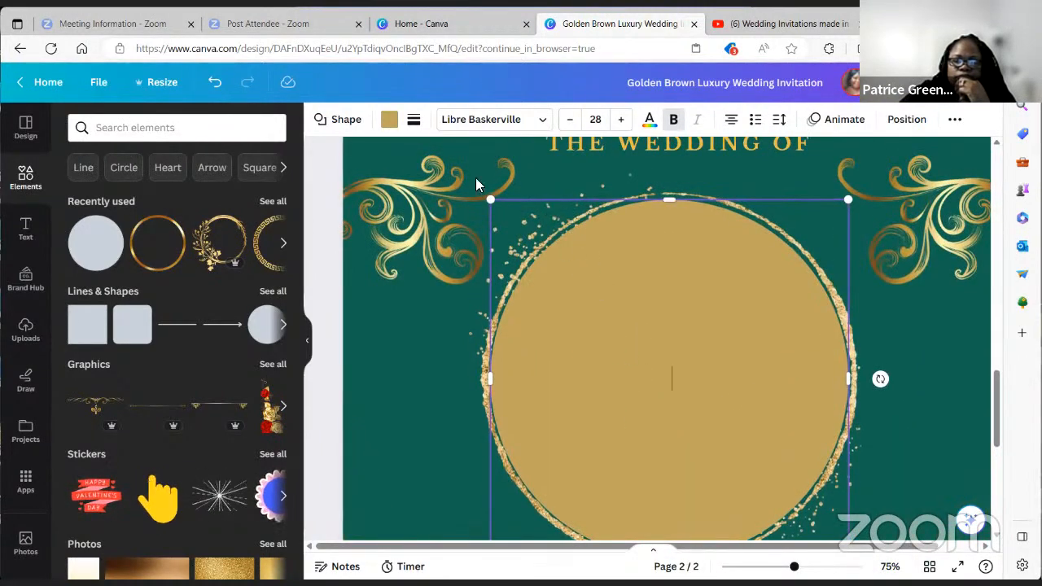
# Step: Fill the gold circle with the teal page colour
pyautogui.click(389, 119)
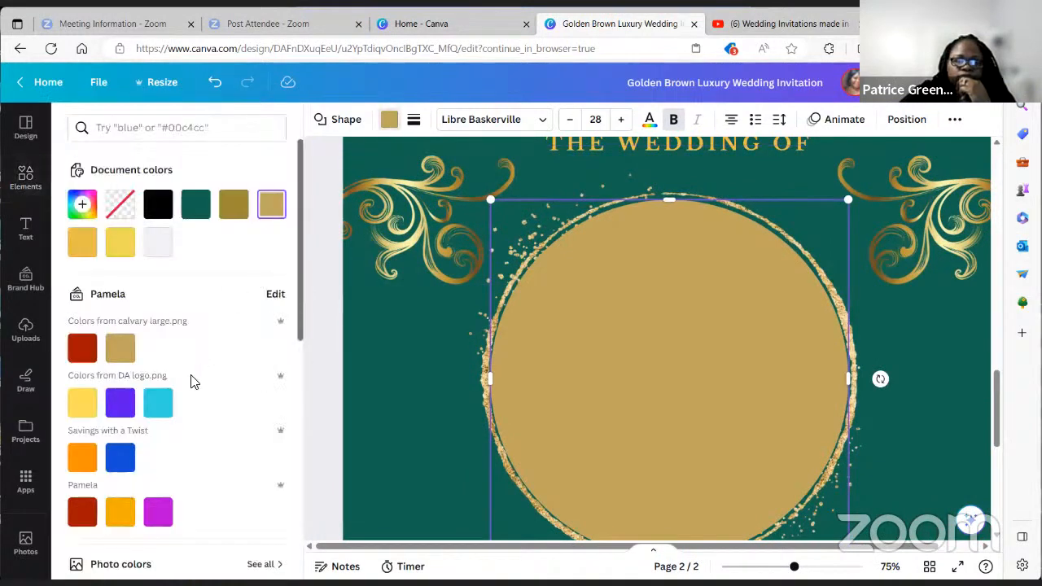
pyautogui.scroll(-5, 192, 382)
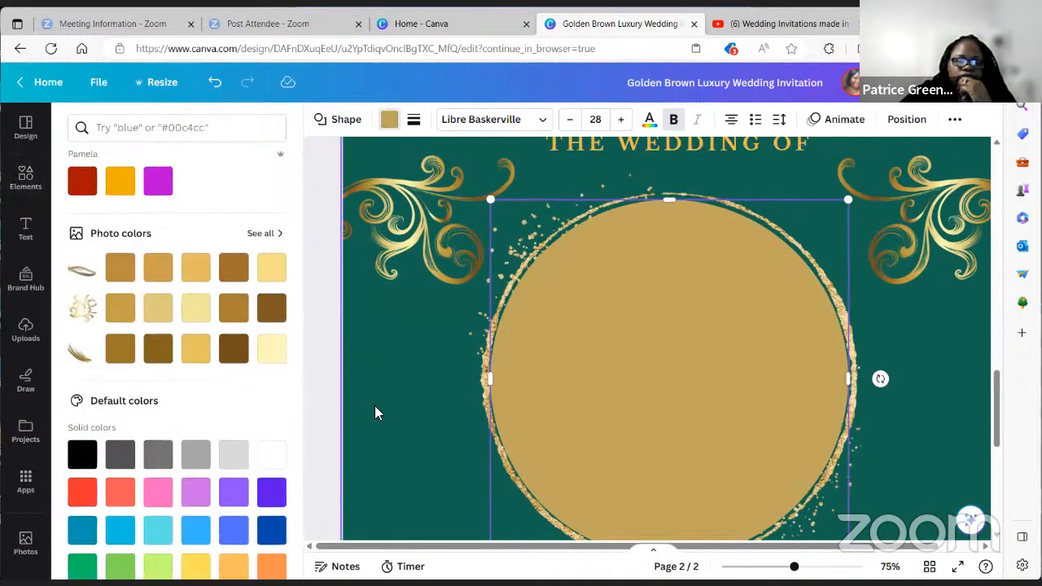
pyautogui.click(374, 413)
pyautogui.click(319, 120)
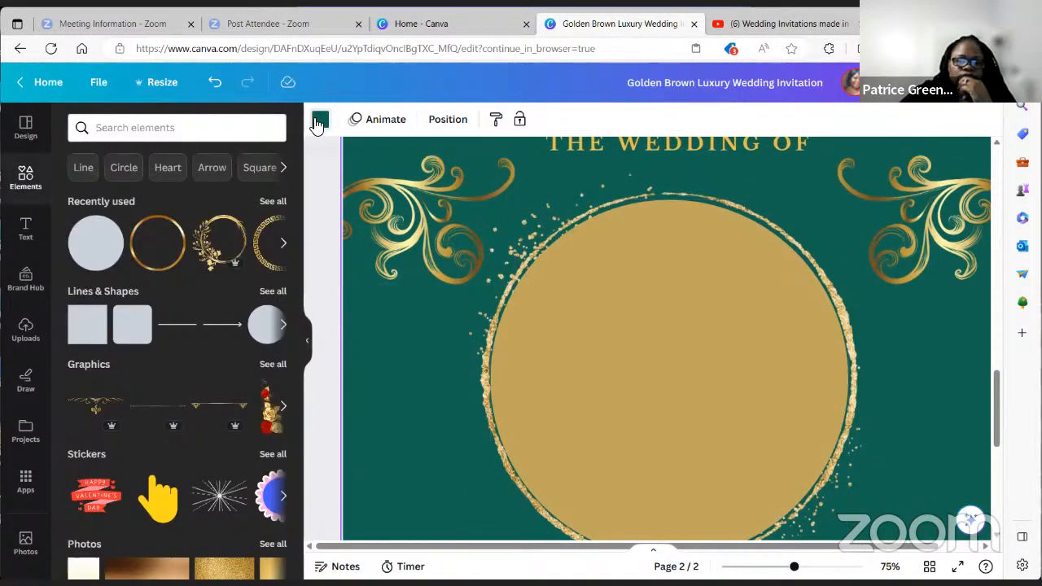
pyautogui.click(607, 338)
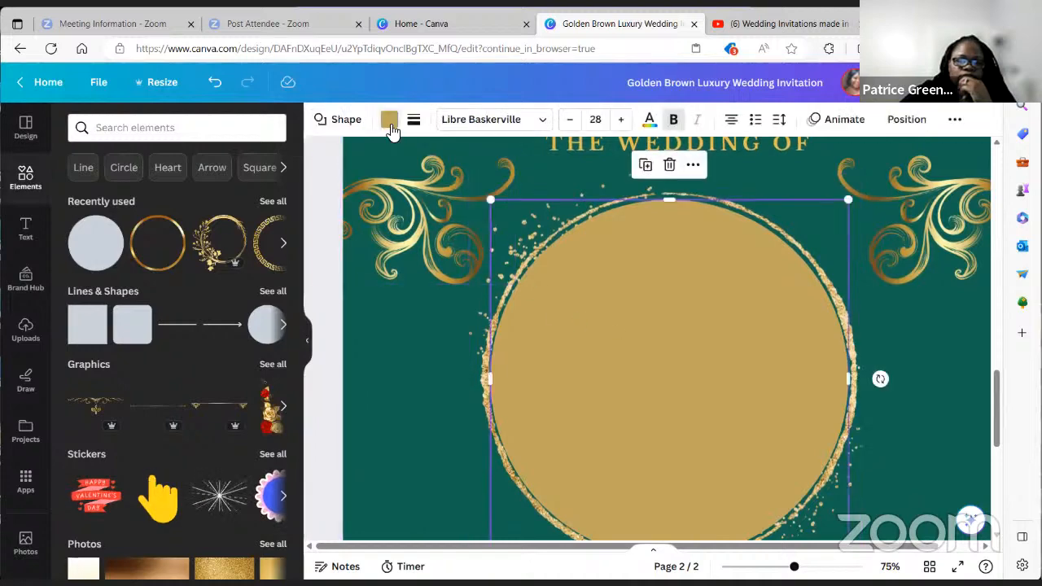
pyautogui.click(389, 122)
pyautogui.click(195, 208)
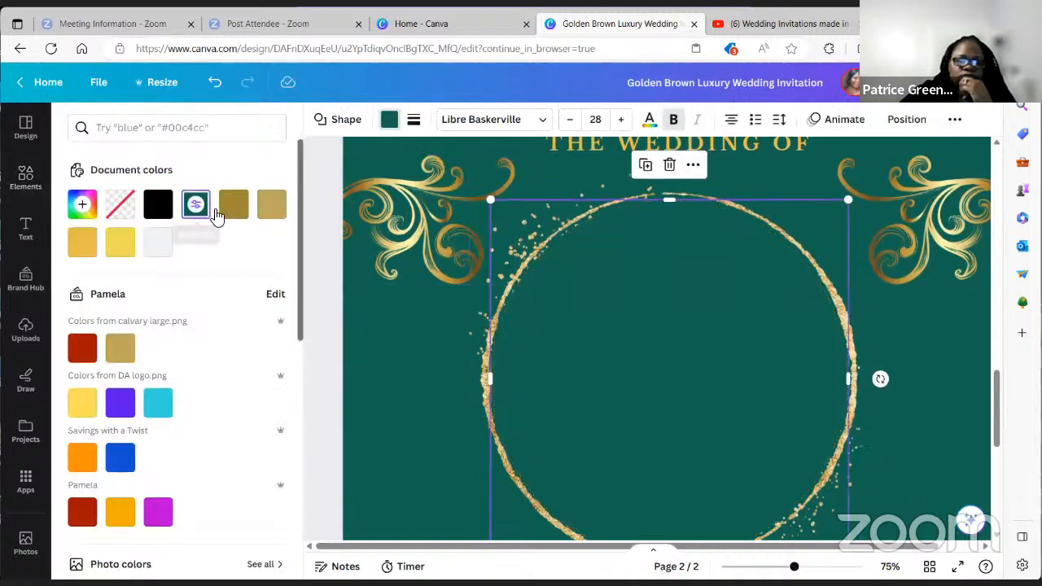
# Step: Send the teal circle to the back, behind the monogram, and check the result
pyautogui.rightClick(652, 341)
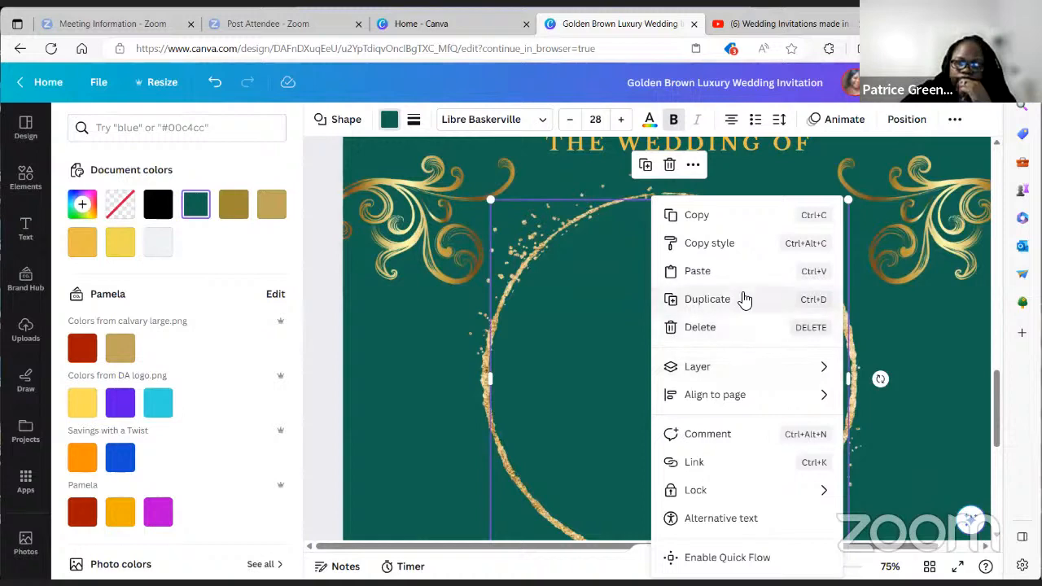
pyautogui.moveTo(739, 365)
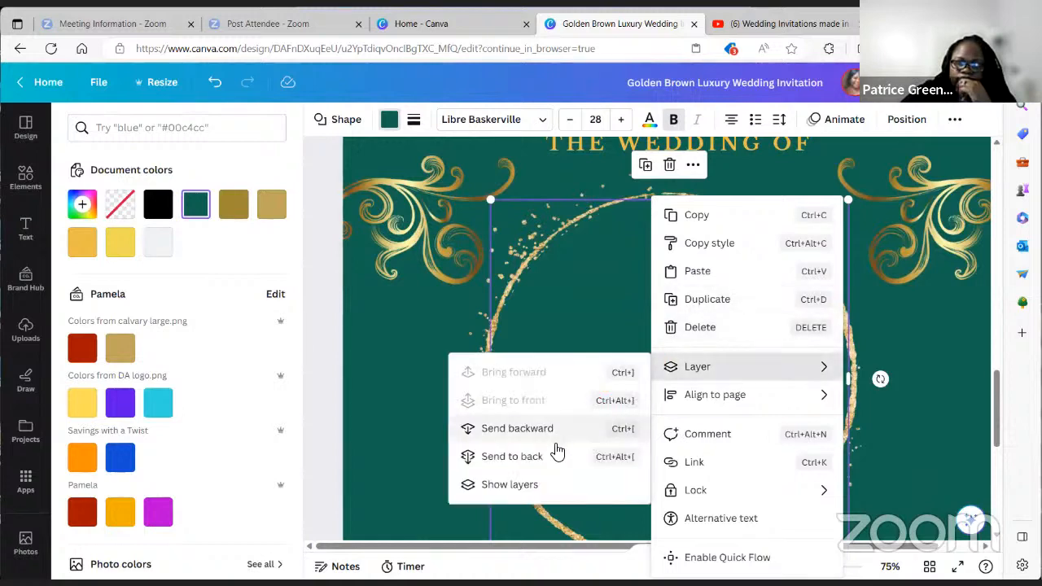
pyautogui.click(511, 455)
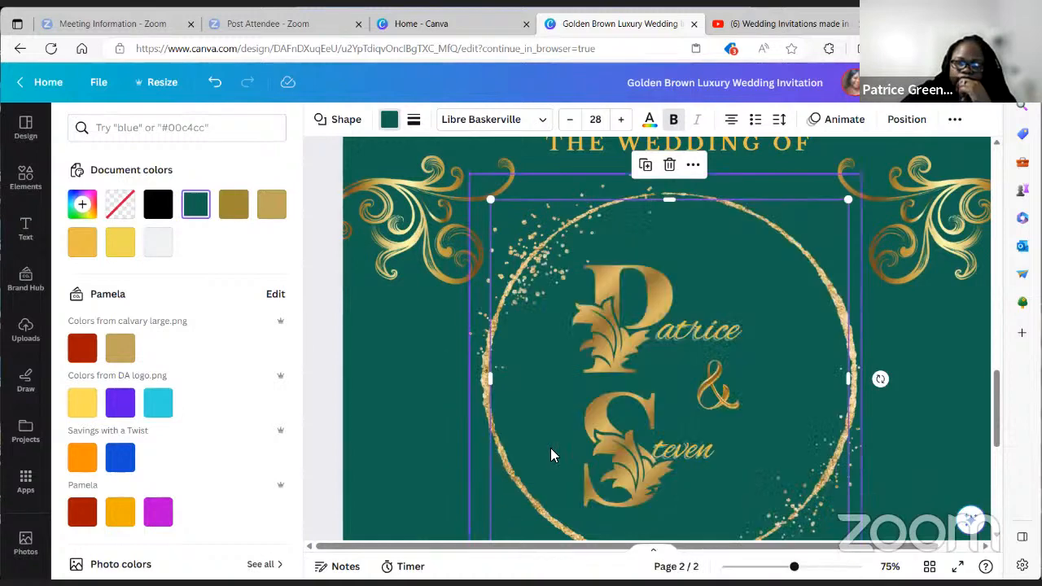
pyautogui.click(933, 390)
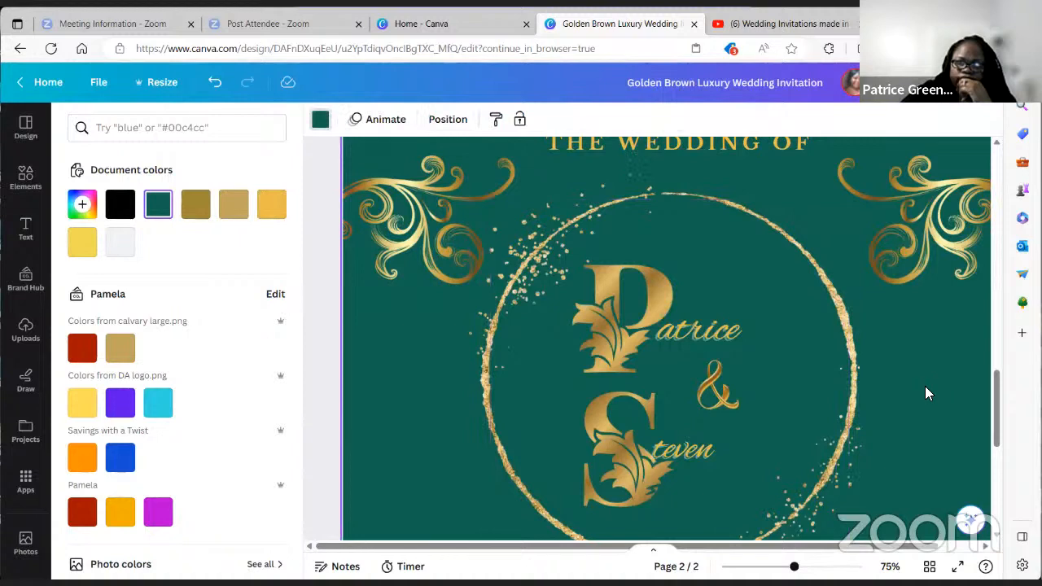
pyautogui.scroll(-5, 924, 388)
pyautogui.scroll(4, 925, 389)
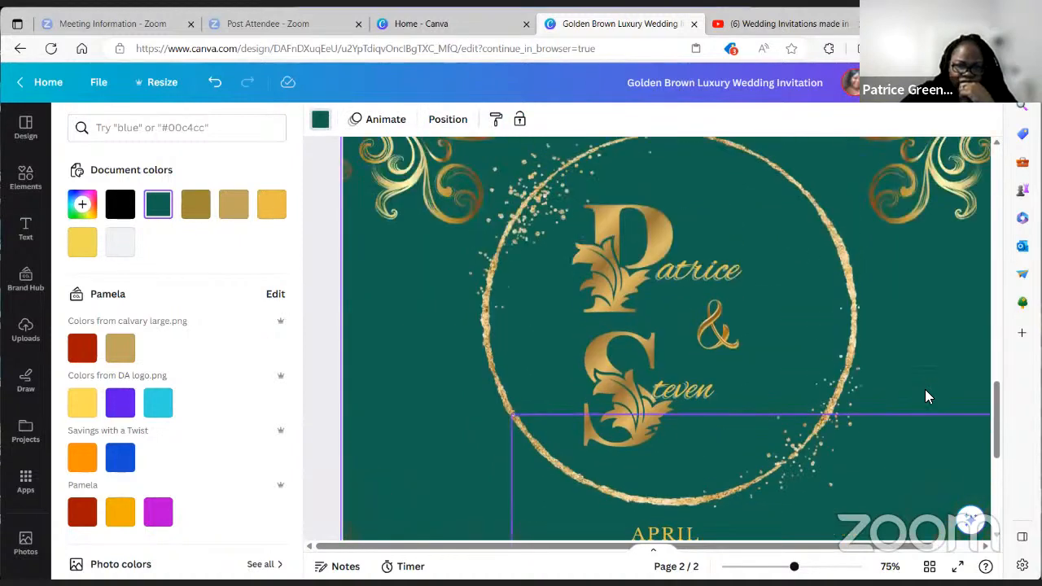
pyautogui.scroll(2, 926, 391)
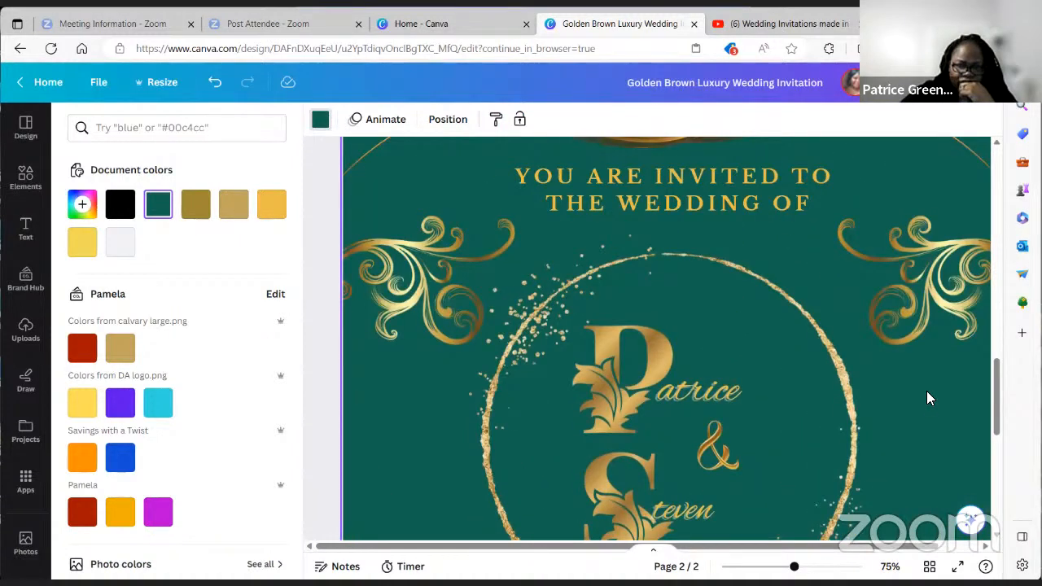
pyautogui.scroll(-3, 926, 391)
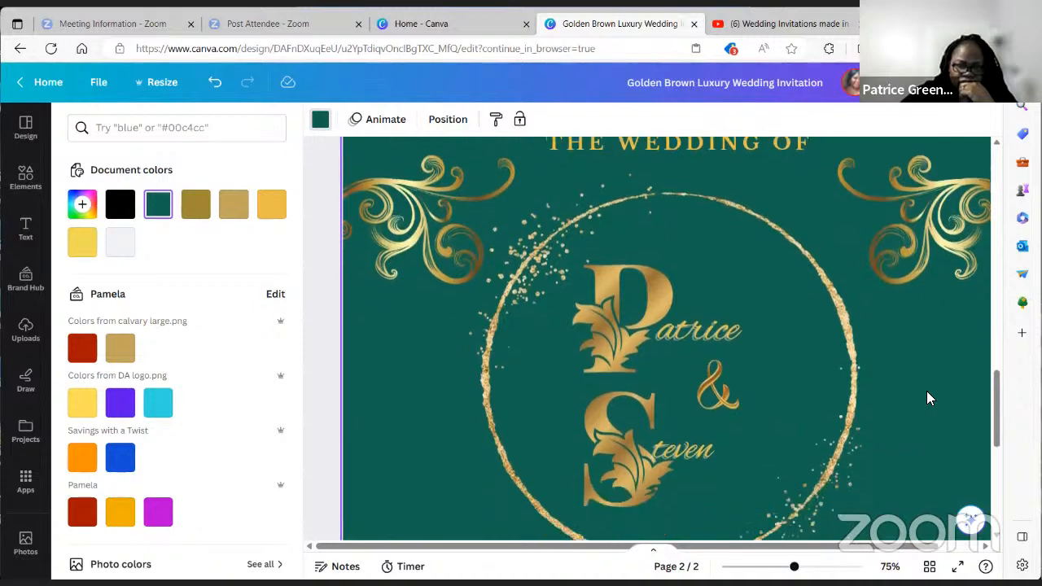
# Step: Inspect the glitter frame's layering options without changing anything
pyautogui.click(822, 350)
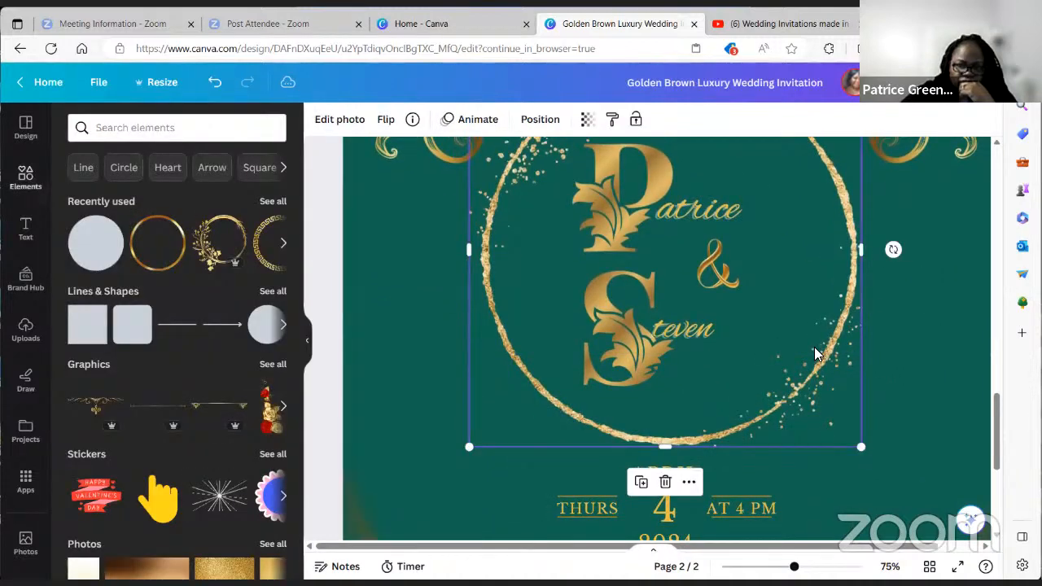
pyautogui.rightClick(814, 344)
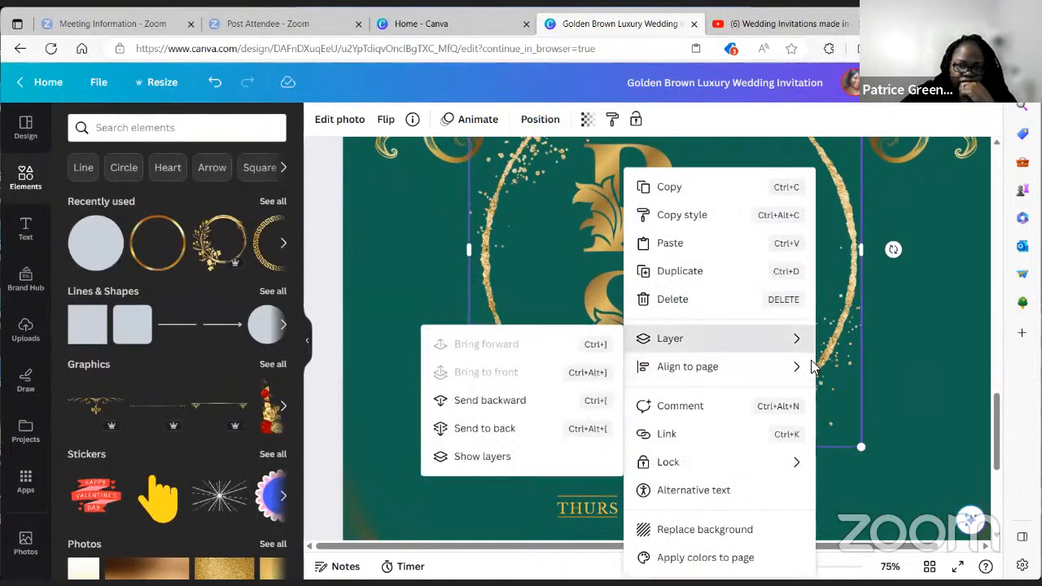
pyautogui.click(957, 338)
pyautogui.click(911, 352)
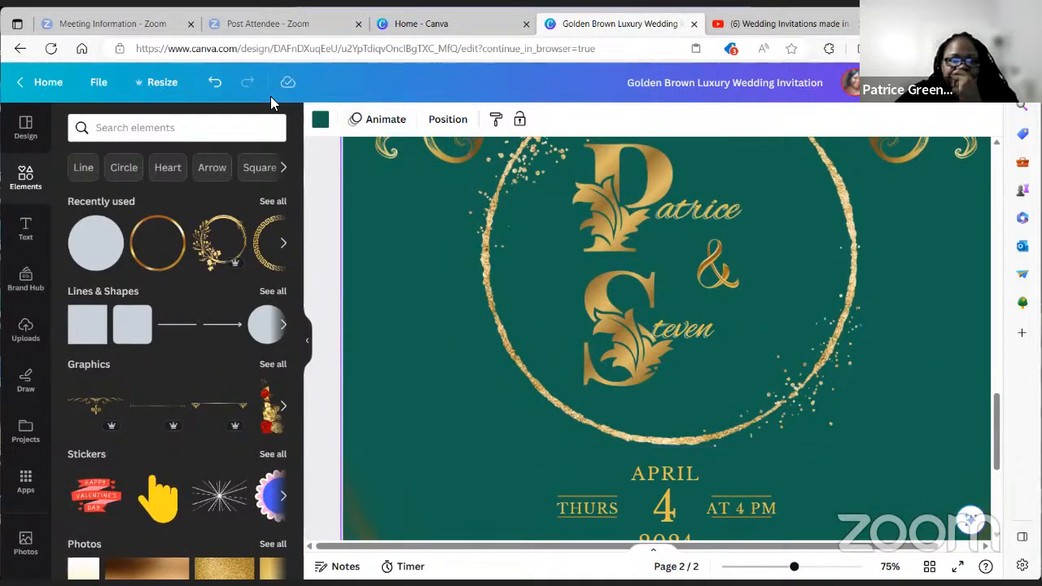
pyautogui.click(529, 262)
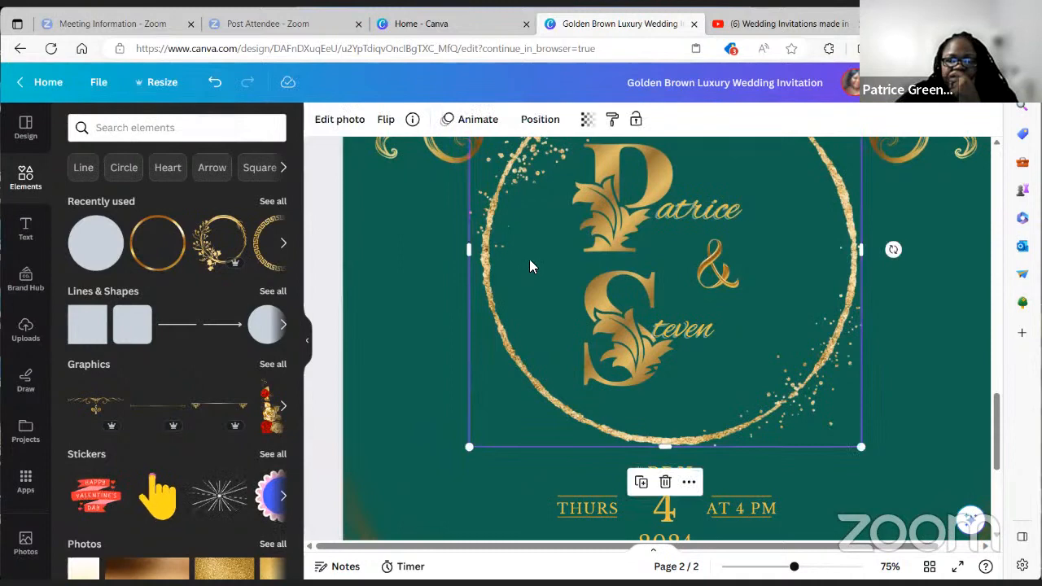
pyautogui.click(405, 307)
# Step: Send the gold glitter frame behind the monogram
pyautogui.scroll(4, 406, 308)
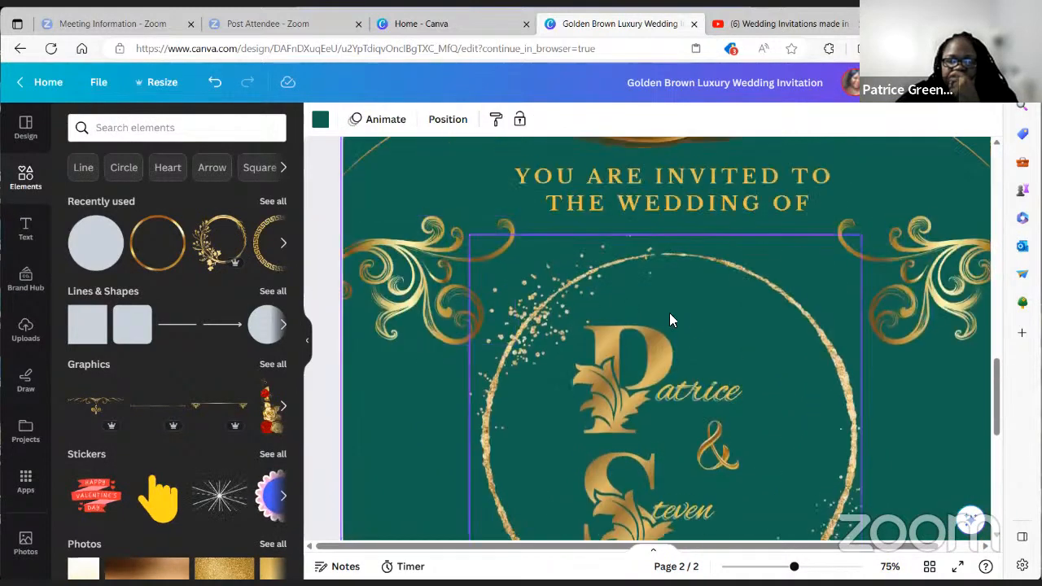
pyautogui.rightClick(779, 301)
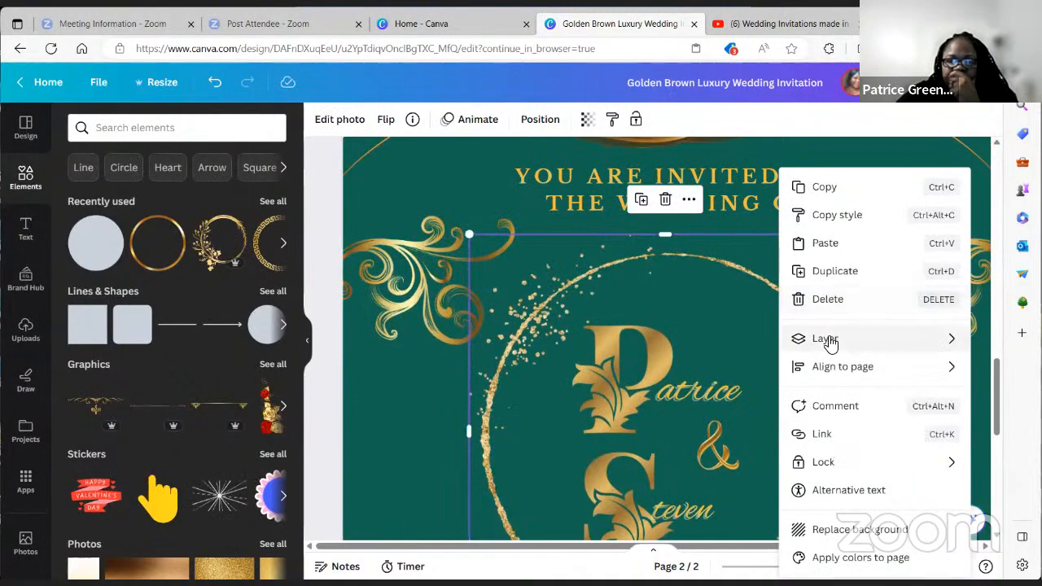
pyautogui.moveTo(830, 339)
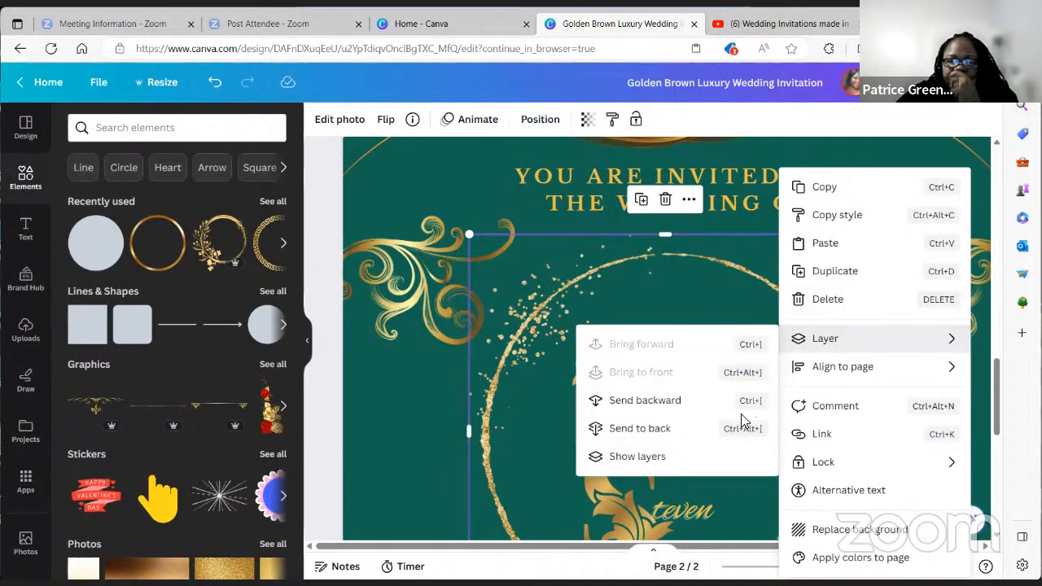
pyautogui.click(689, 428)
pyautogui.scroll(-3, 866, 372)
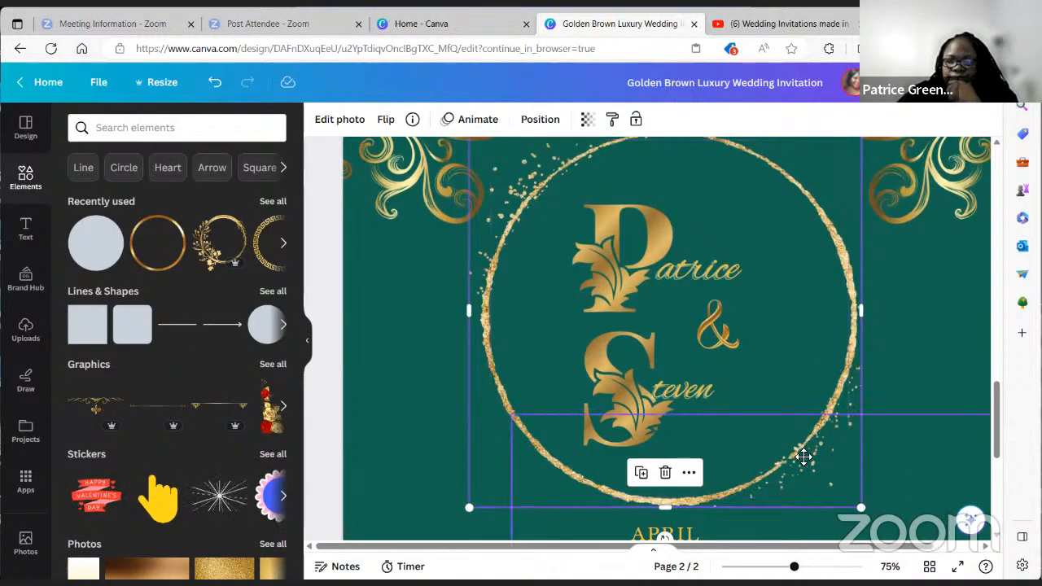
# Step: Reposition the glitter frame around the monogram and ungroup the monogram into separate pieces
pyautogui.moveTo(803, 457); pyautogui.dragTo(822, 424)
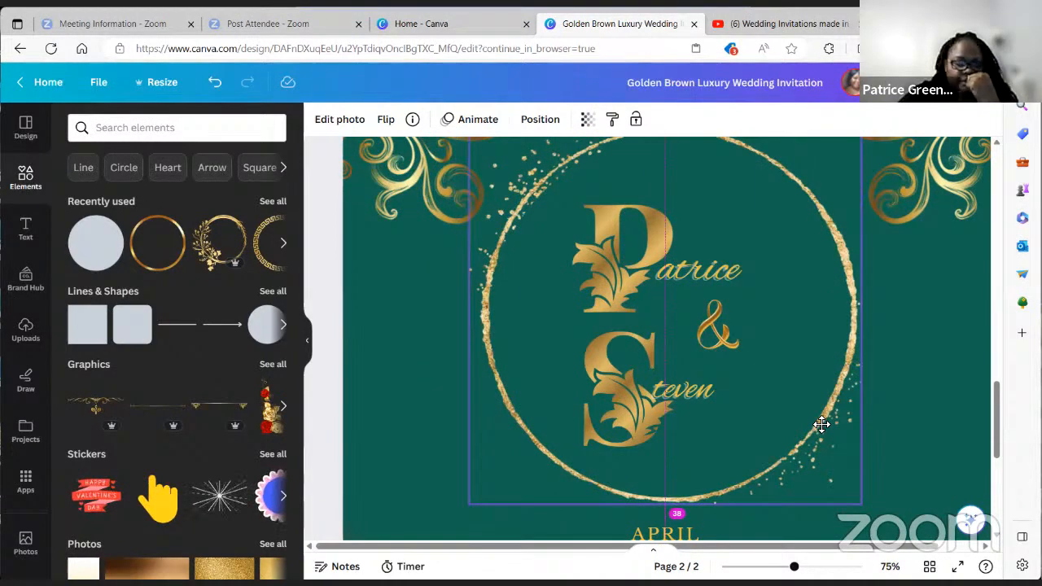
pyautogui.moveTo(821, 424); pyautogui.dragTo(821, 425)
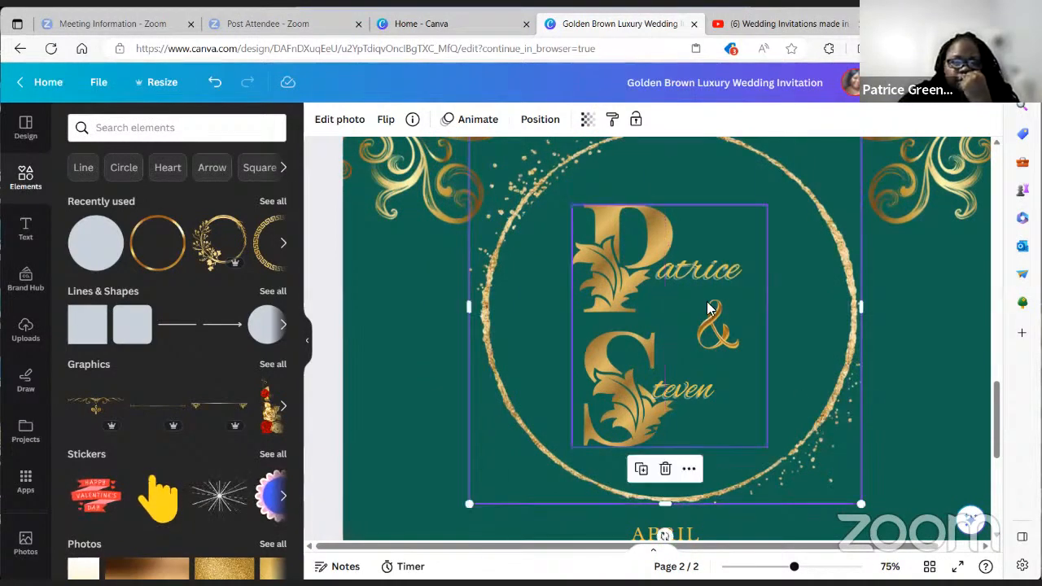
pyautogui.click(630, 277)
pyautogui.click(529, 257)
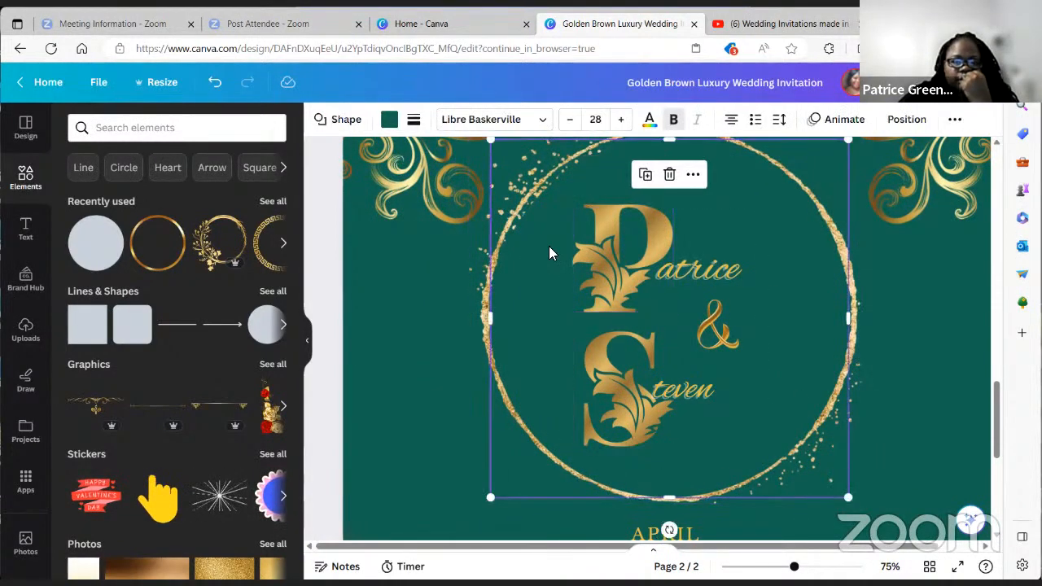
pyautogui.click(593, 272)
pyautogui.click(611, 169)
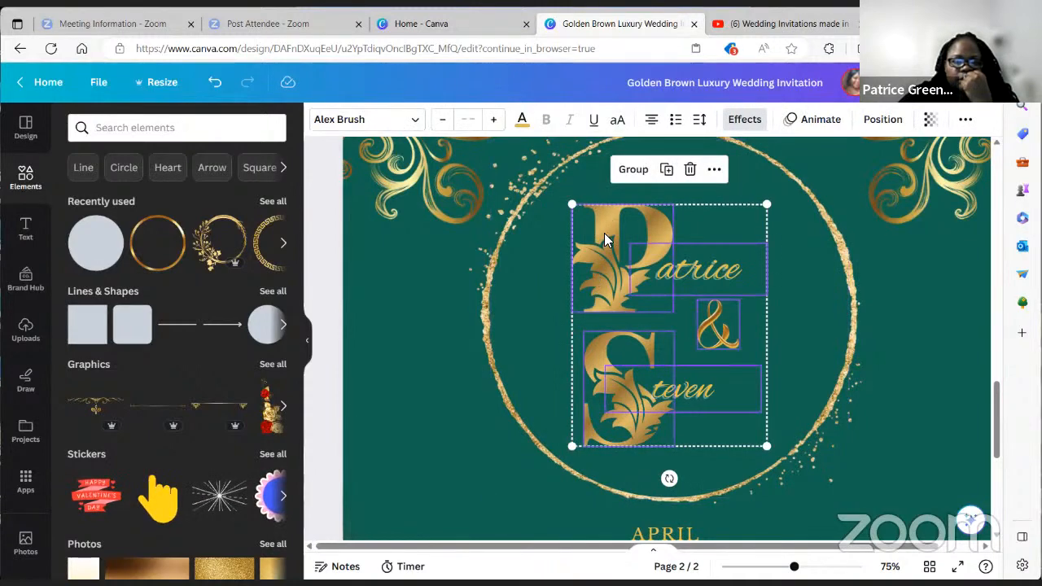
# Step: Browse the image effects for the P letter, including the recently used ones
pyautogui.click(617, 216)
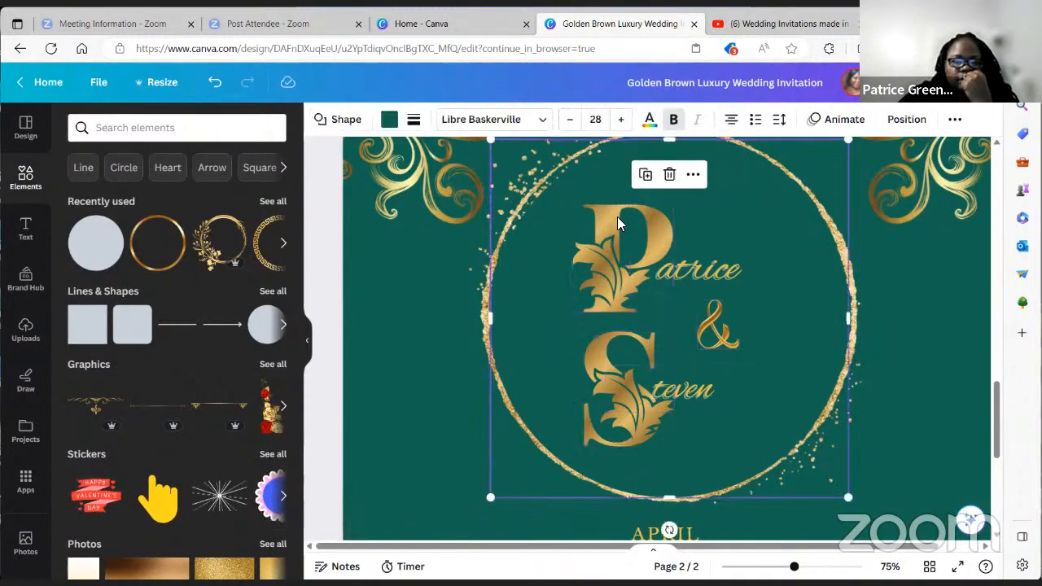
pyautogui.click(617, 216)
pyautogui.click(338, 120)
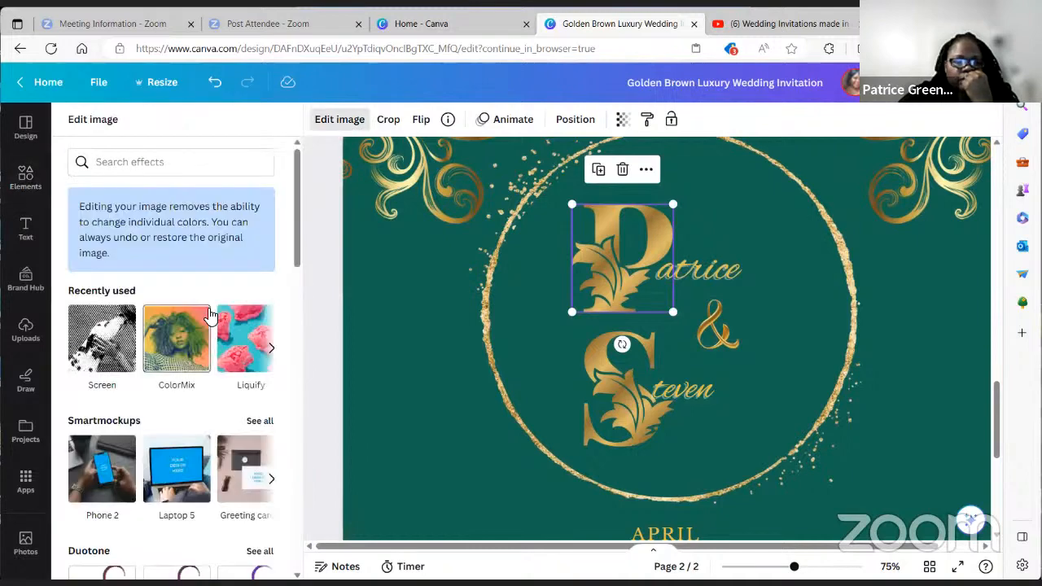
pyautogui.scroll(-5, 208, 325)
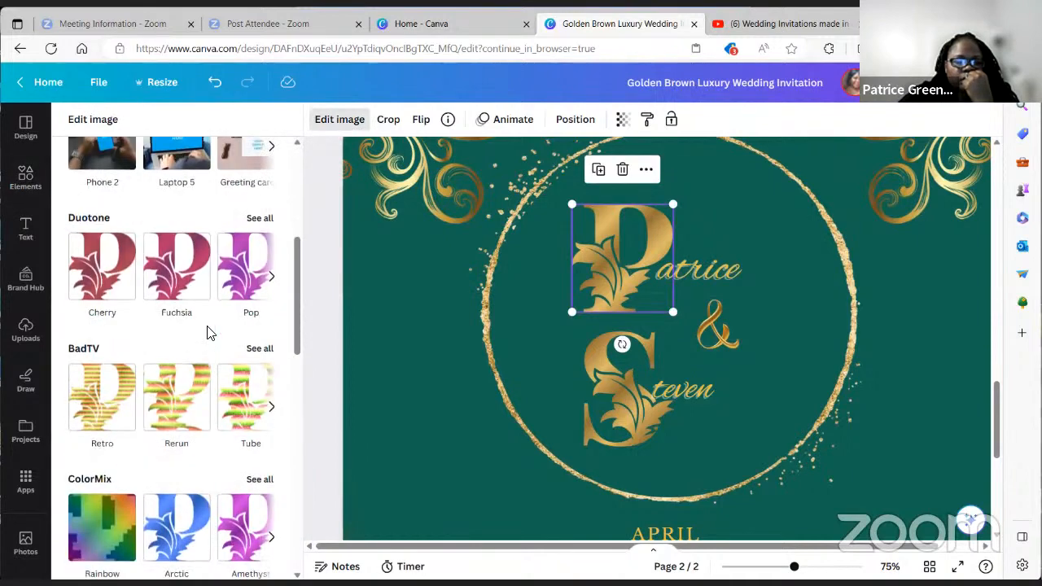
pyautogui.scroll(-5, 208, 332)
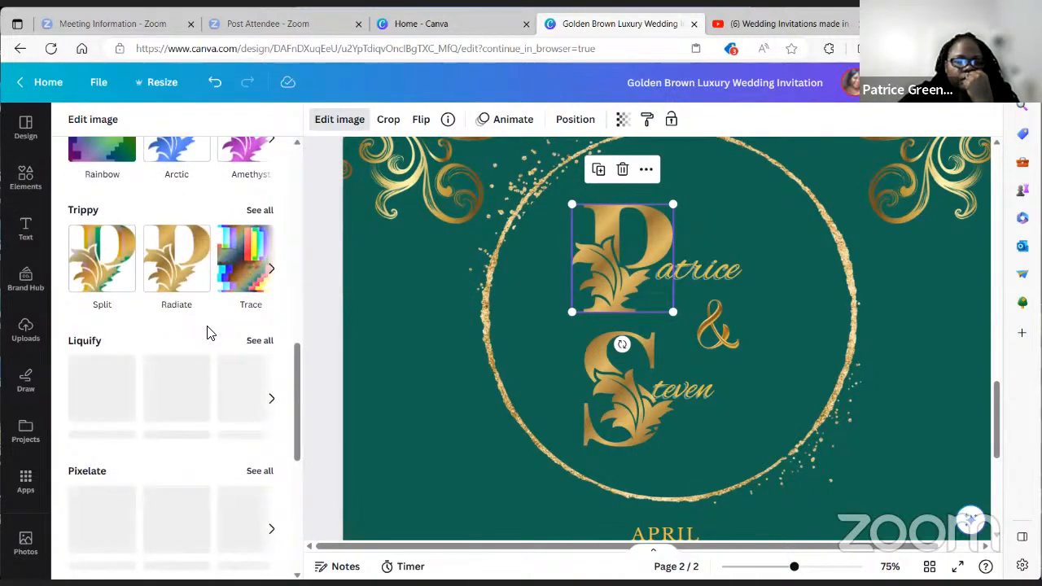
pyautogui.scroll(-2, 207, 332)
pyautogui.scroll(-1, 212, 379)
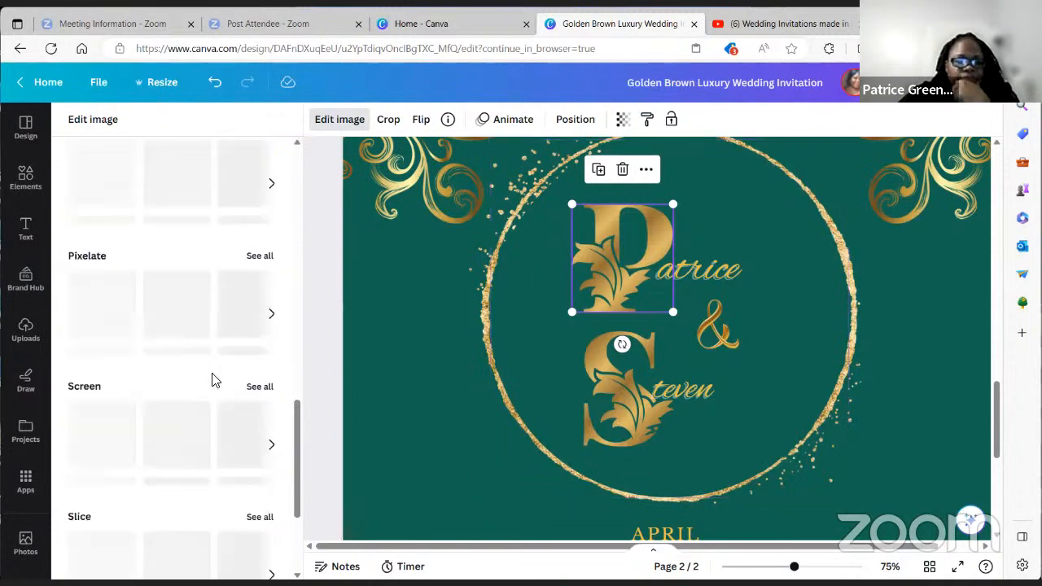
pyautogui.scroll(-1, 211, 380)
pyautogui.scroll(-1, 210, 384)
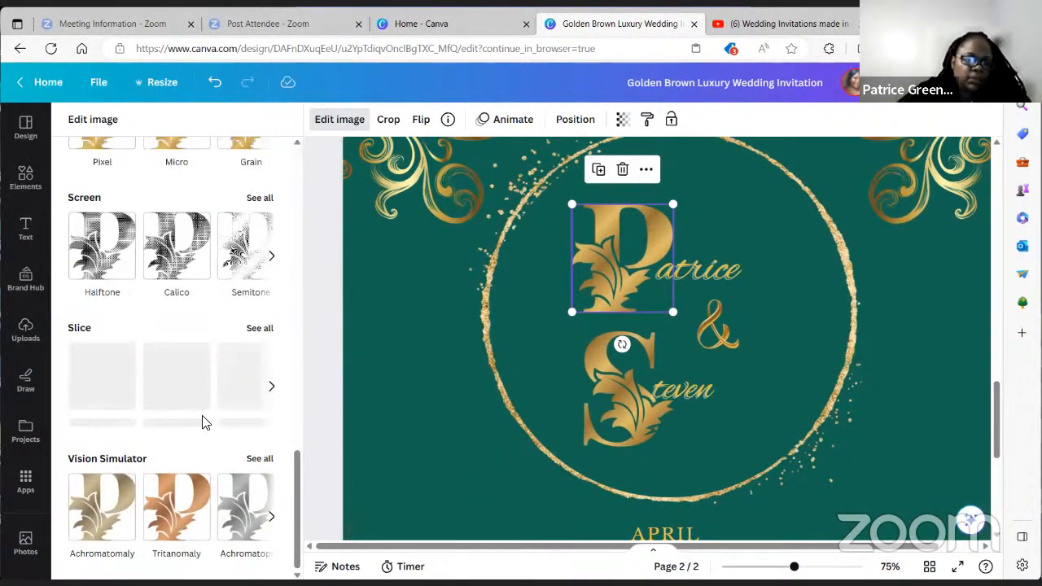
pyautogui.scroll(4, 204, 421)
pyautogui.scroll(10, 206, 423)
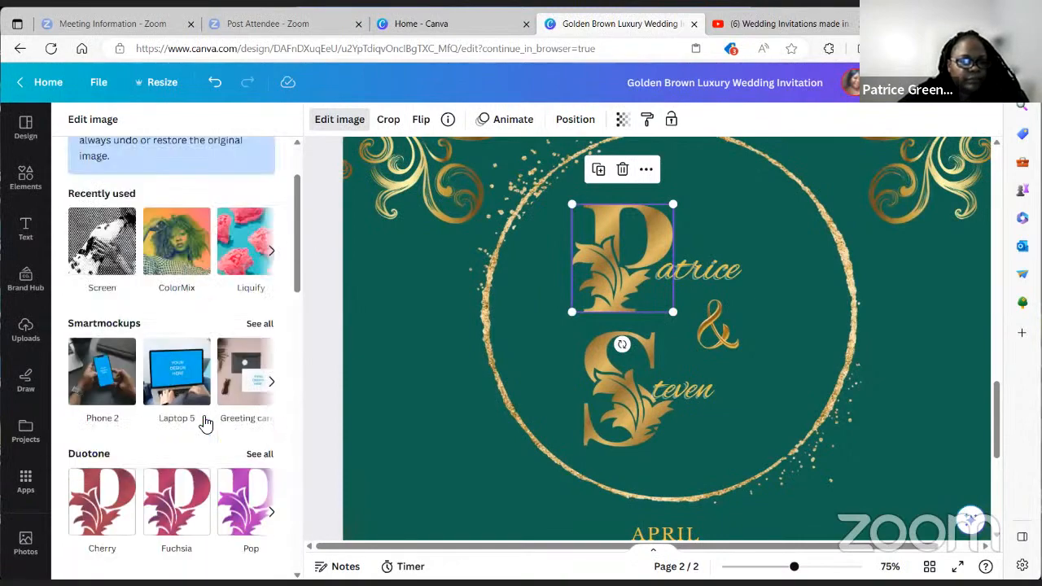
pyautogui.click(271, 350)
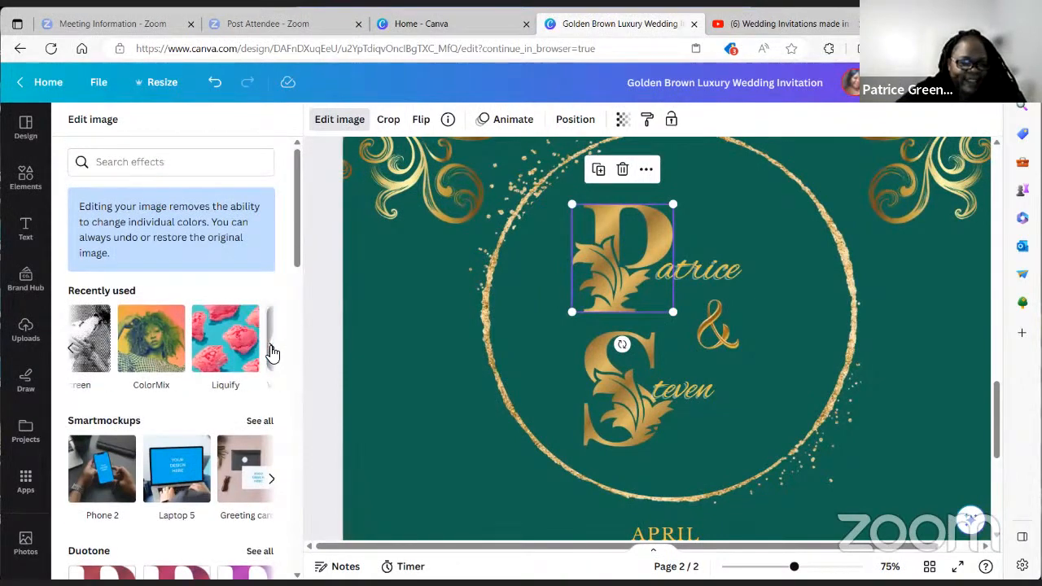
# Step: Nudge the teal shape, then shrink the circle frame slightly and centre it
pyautogui.click(423, 363)
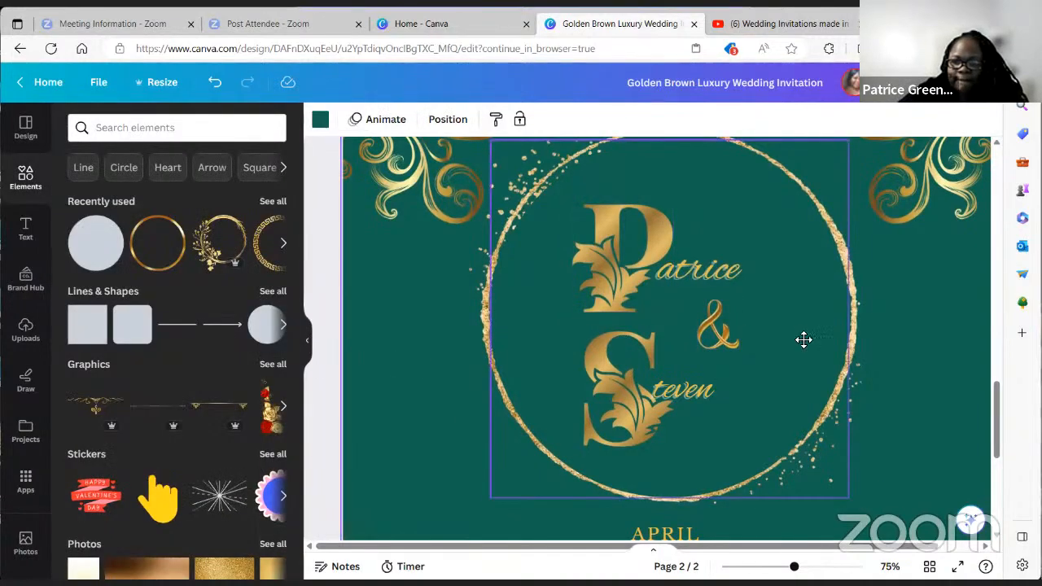
pyautogui.moveTo(803, 339)
pyautogui.mouseDown()
pyautogui.moveTo(812, 377)
pyautogui.moveTo(893, 415)
pyautogui.moveTo(781, 335)
pyautogui.moveTo(800, 327)
pyautogui.mouseUp()
pyautogui.moveTo(847, 494); pyautogui.dragTo(841, 484)
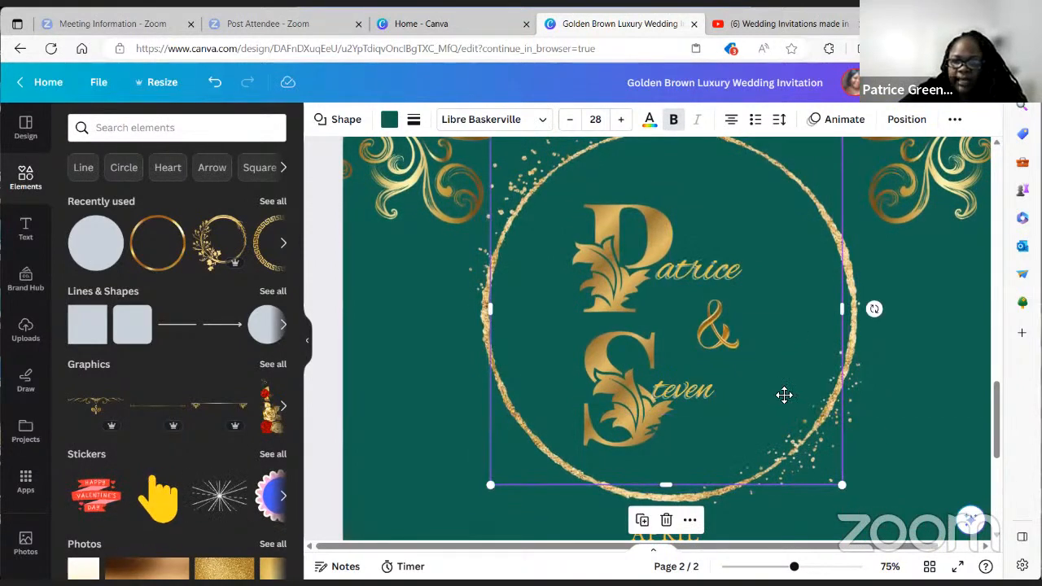
pyautogui.moveTo(784, 395); pyautogui.dragTo(782, 392)
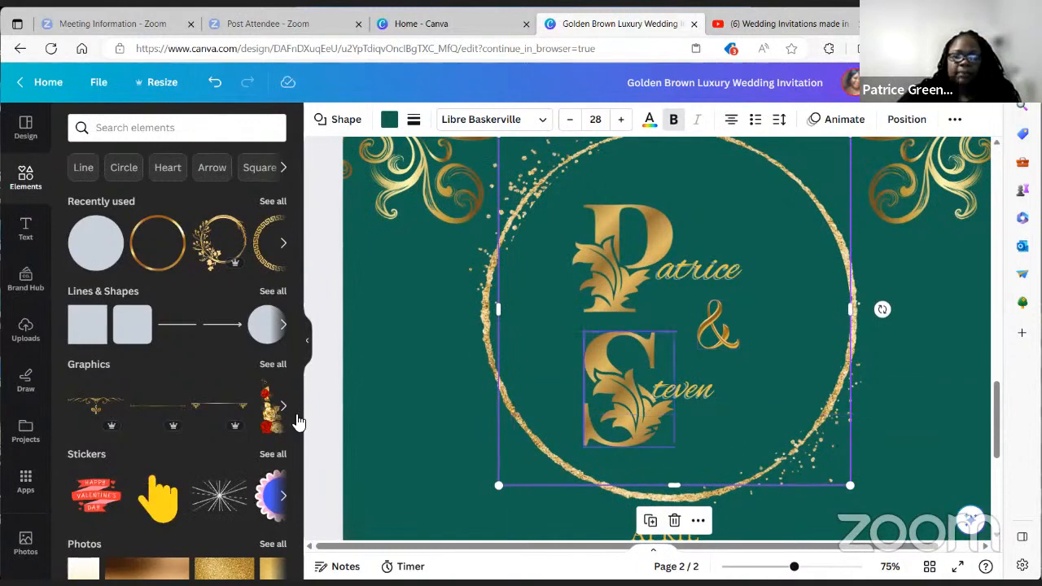
# Step: Add a gold floral wreath, shift it left, then delete it
pyautogui.click(213, 258)
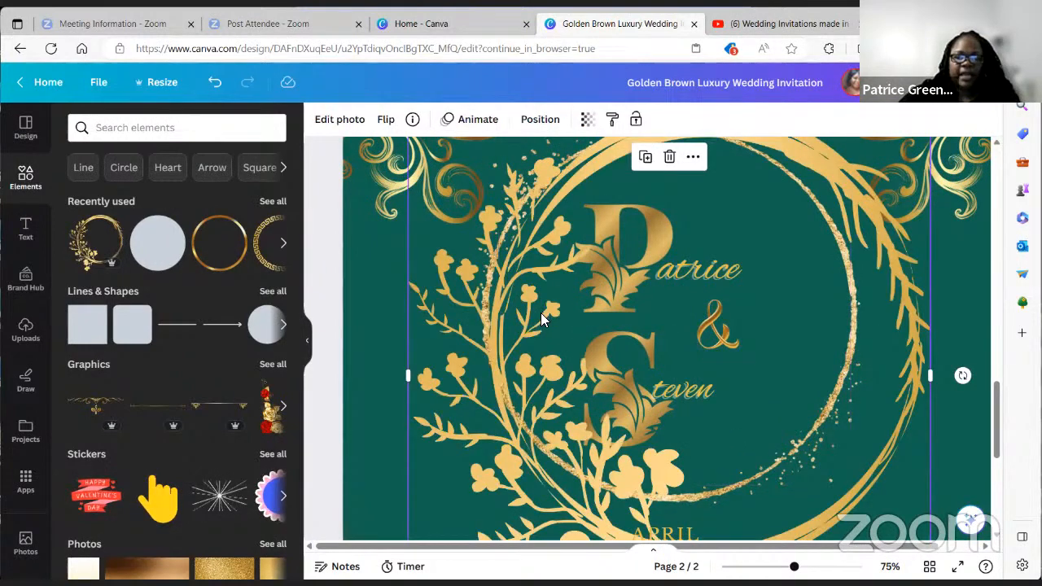
pyautogui.moveTo(503, 320); pyautogui.dragTo(476, 320)
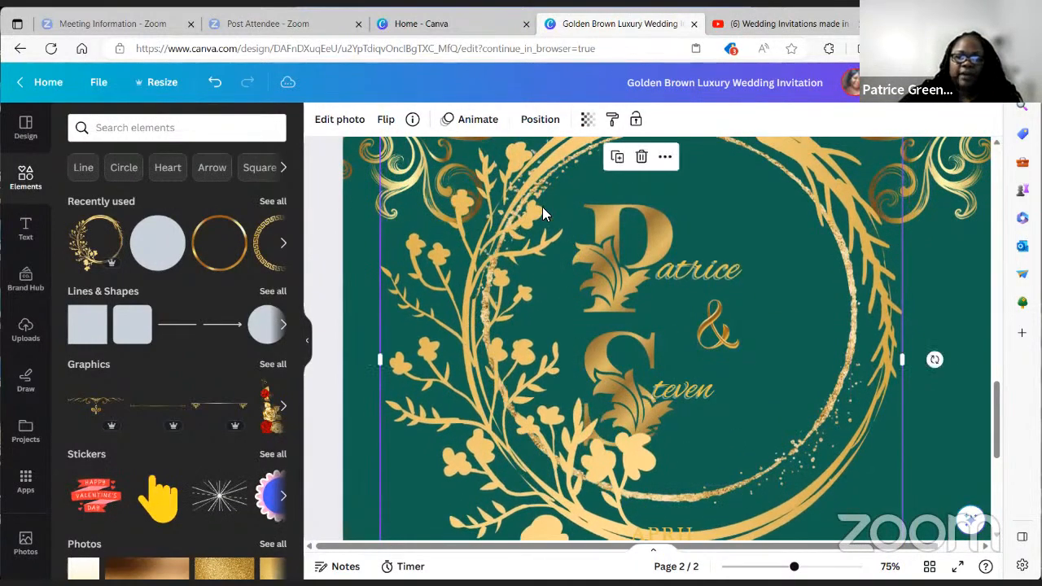
pyautogui.click(641, 157)
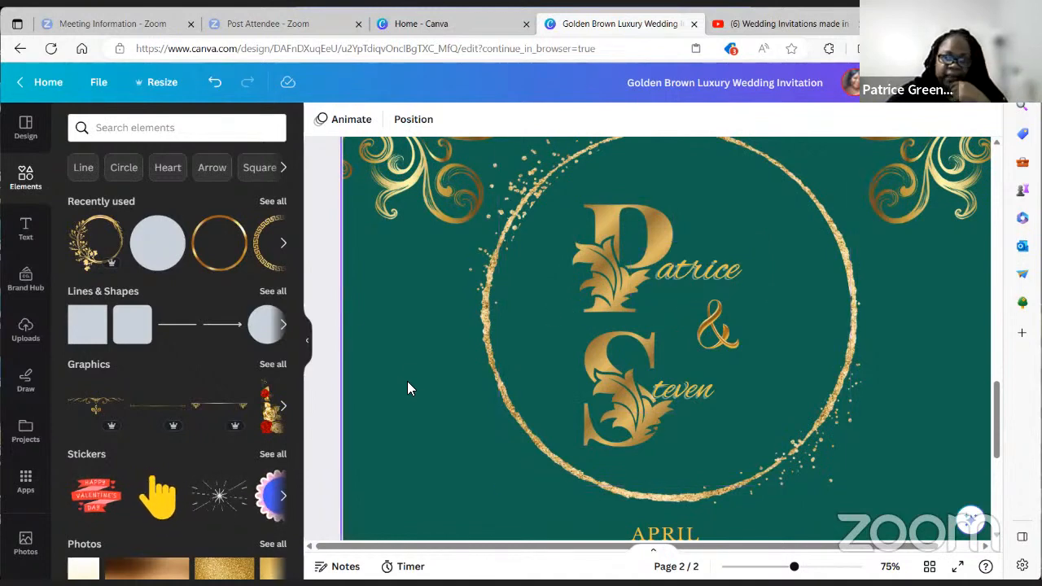
# Step: Nudge the address line slightly left and down
pyautogui.scroll(-5, 425, 384)
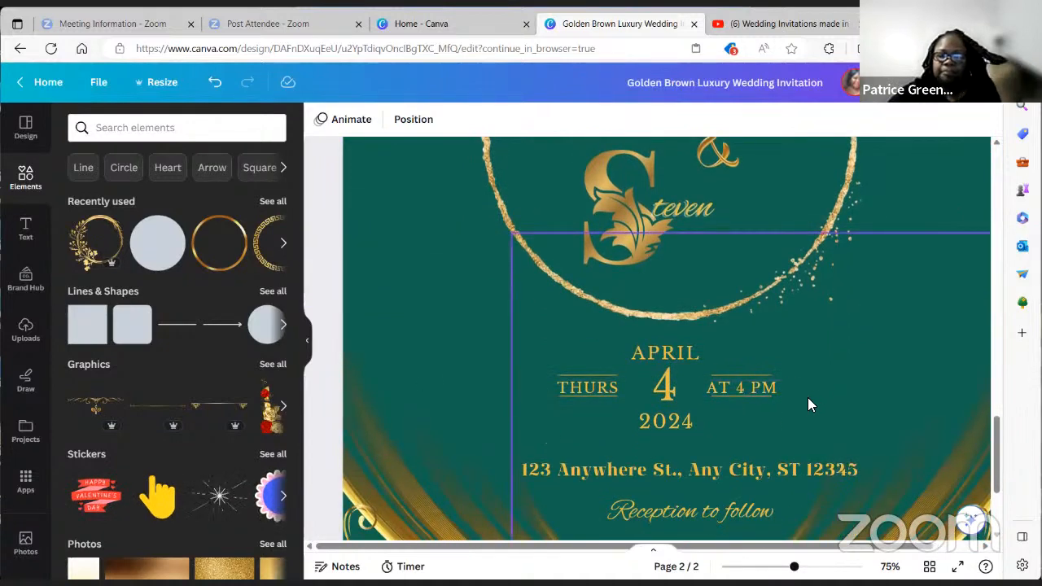
pyautogui.moveTo(605, 461); pyautogui.dragTo(592, 465)
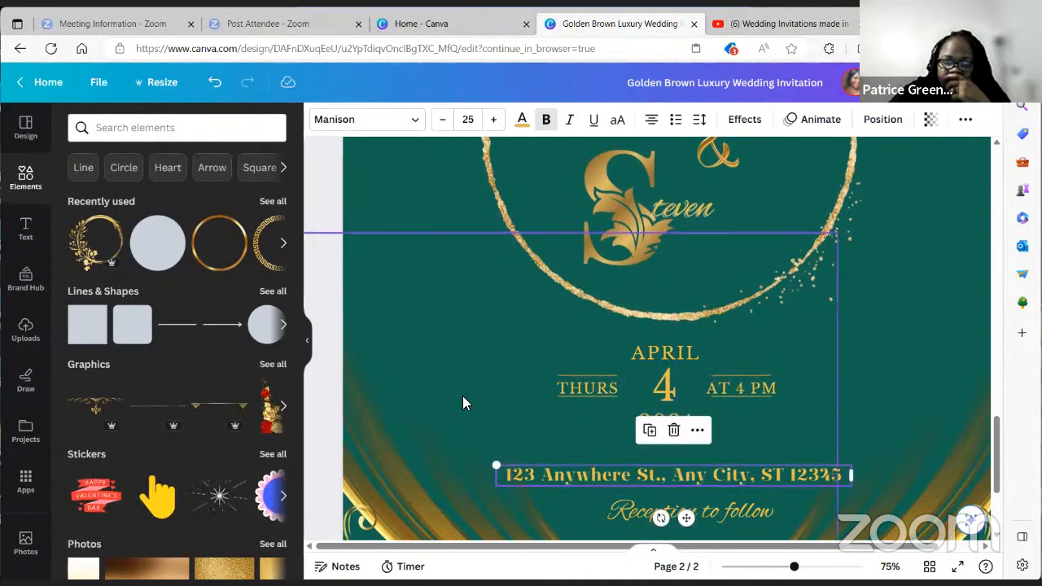
pyautogui.click(460, 160)
# Step: Delete the gold glitter ring and select the teal circle behind the monogram
pyautogui.scroll(1, 469, 204)
pyautogui.scroll(3, 473, 220)
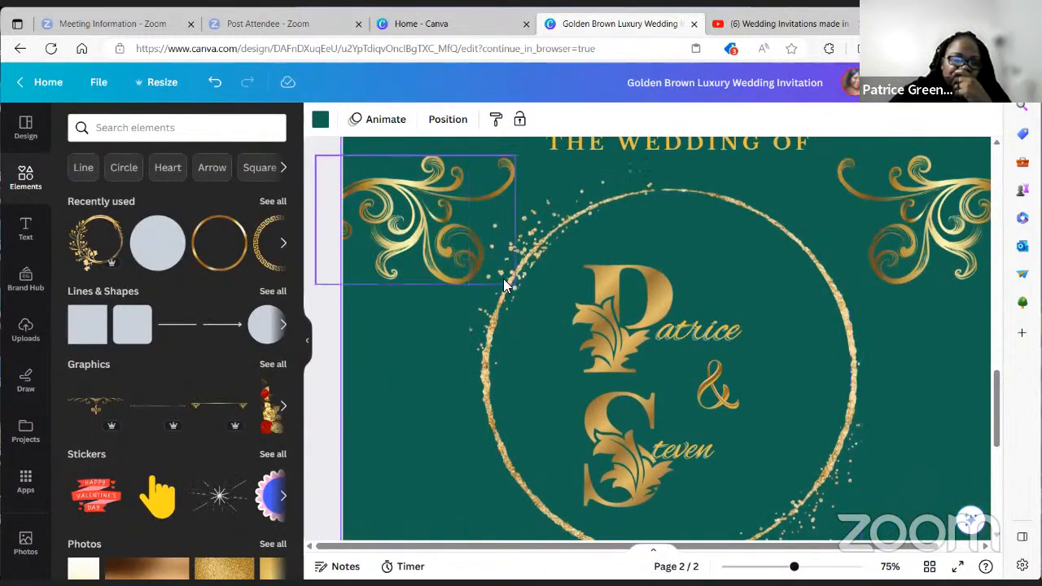
pyautogui.click(495, 301)
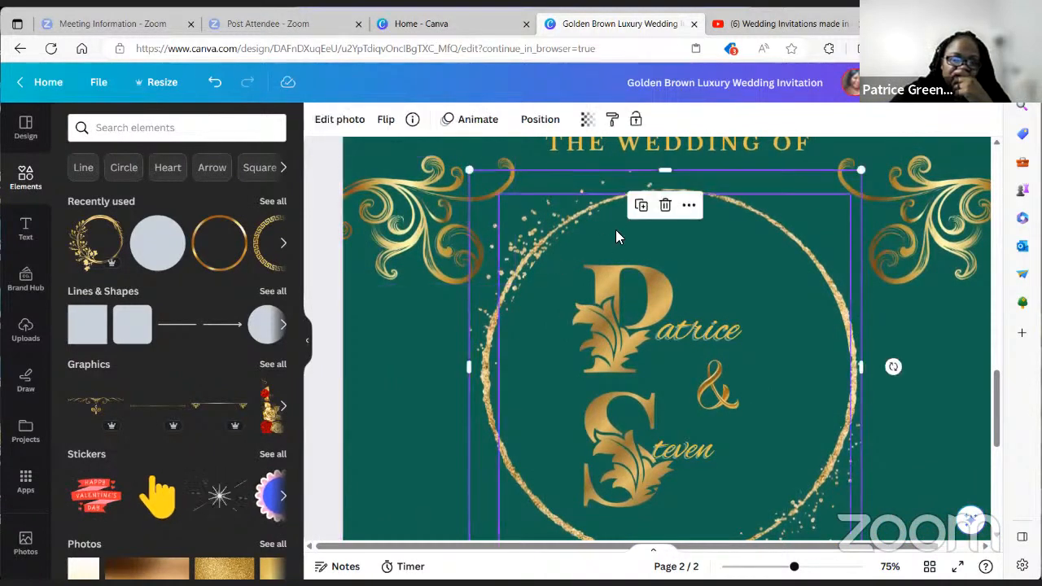
pyautogui.click(664, 206)
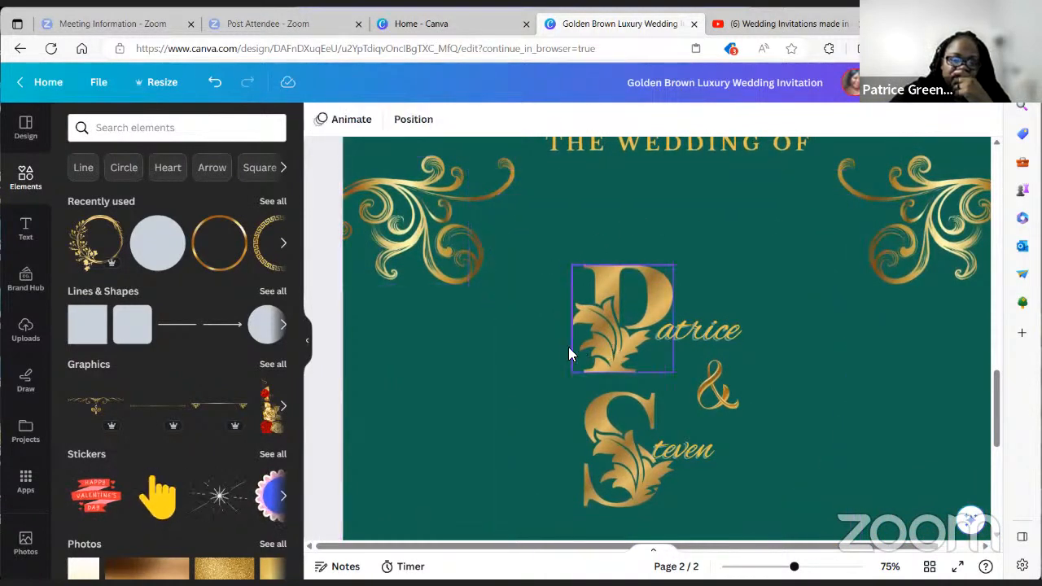
pyautogui.click(542, 358)
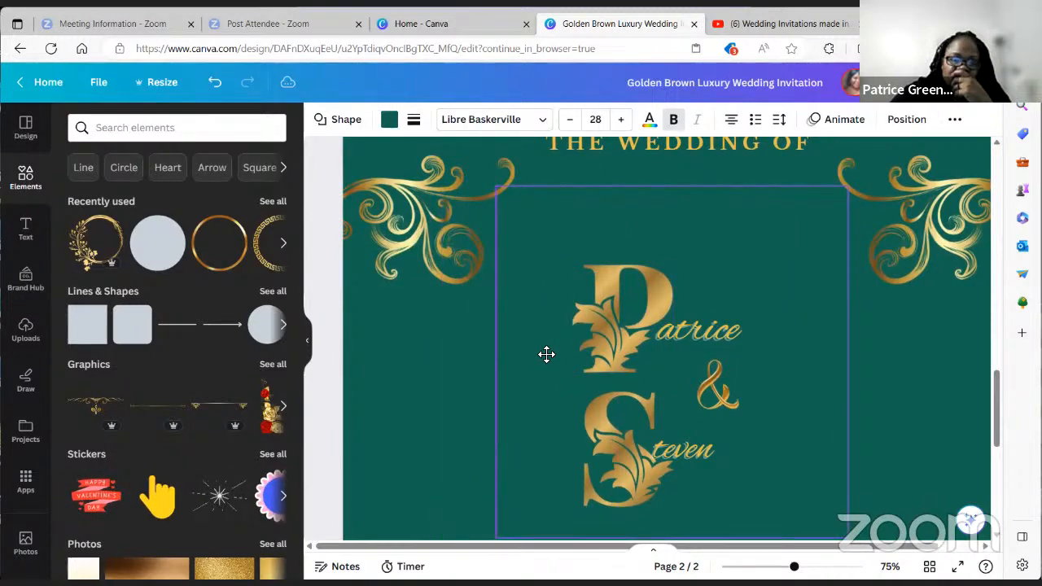
# Step: Nudge the circle slightly and try several fills: light grey, pastel gradients, light and emerald greens
pyautogui.click(389, 119)
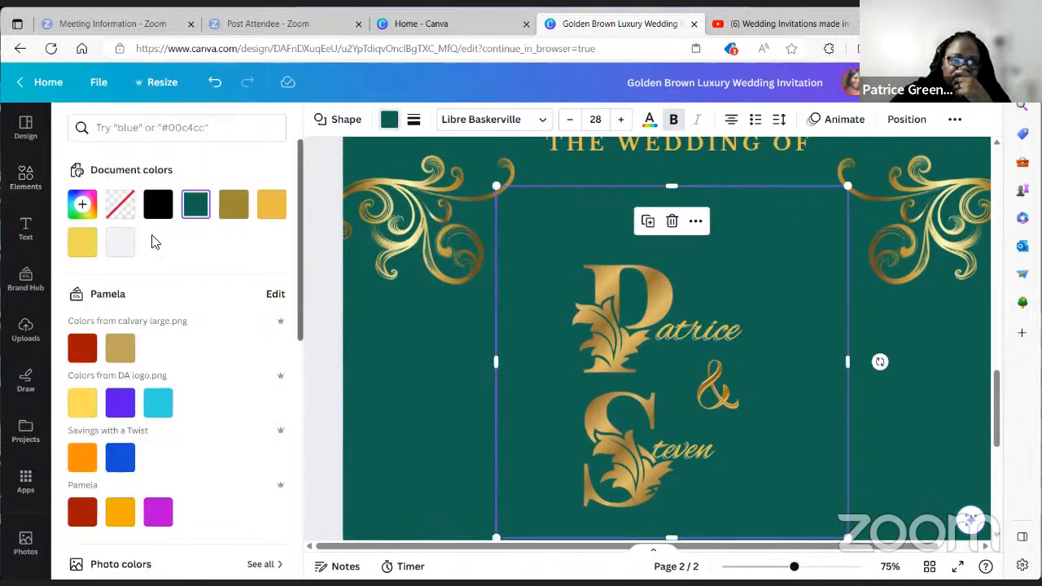
pyautogui.click(120, 242)
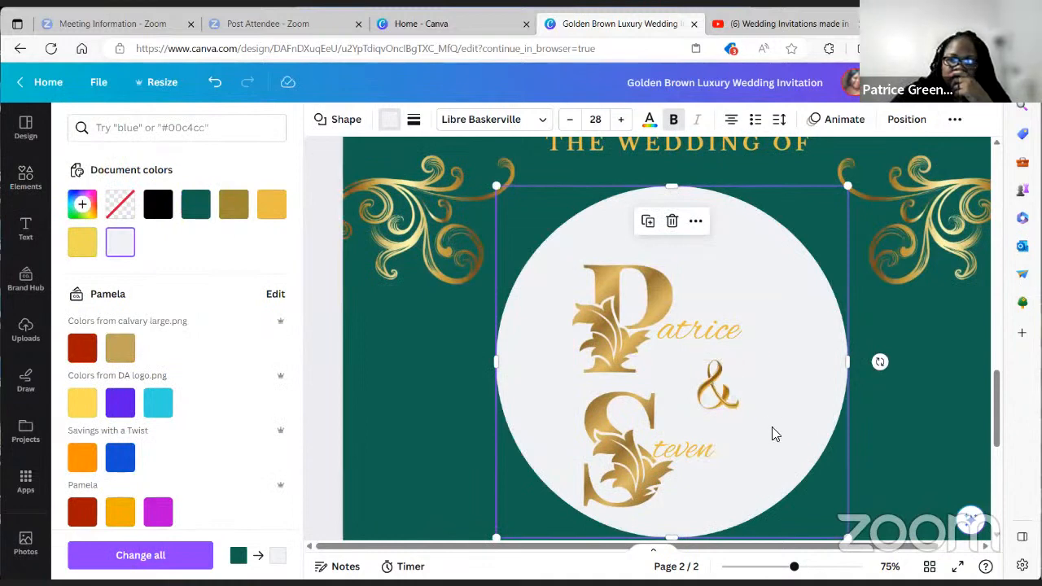
pyautogui.moveTo(772, 432)
pyautogui.mouseDown()
pyautogui.moveTo(756, 435)
pyautogui.moveTo(769, 440)
pyautogui.mouseUp()
pyautogui.scroll(-5, 228, 395)
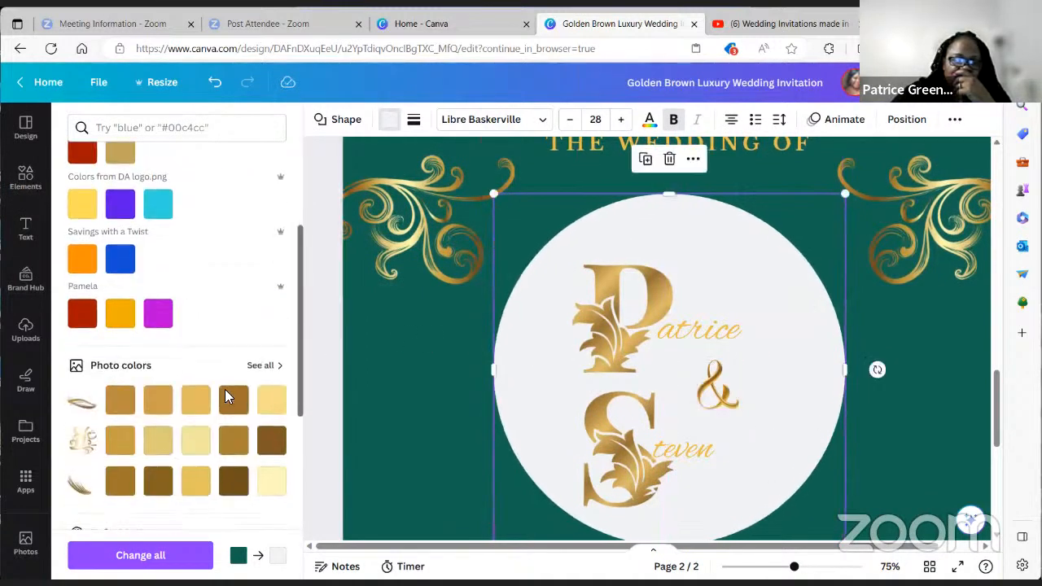
pyautogui.scroll(-1, 230, 389)
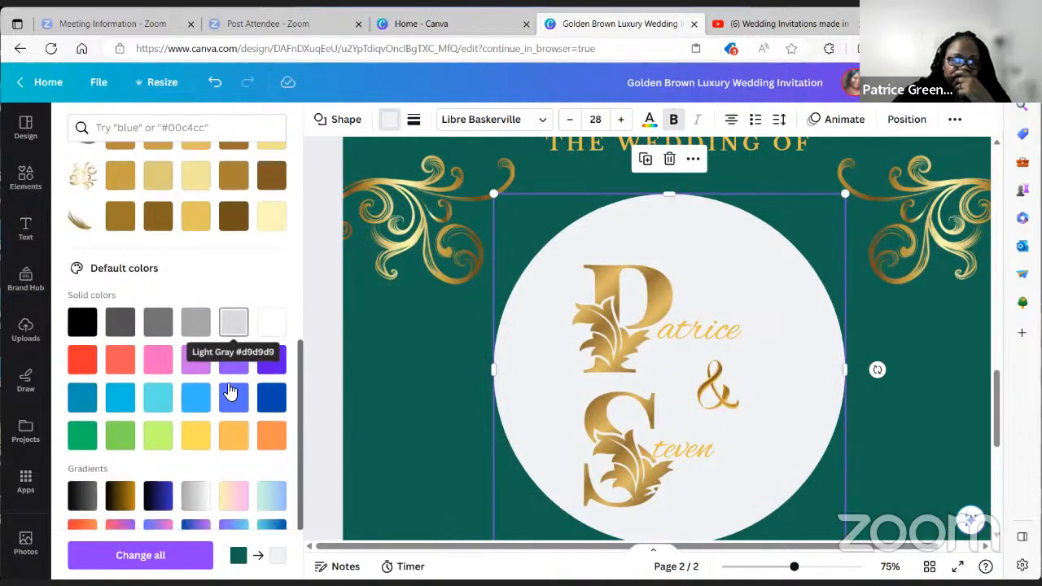
pyautogui.click(200, 330)
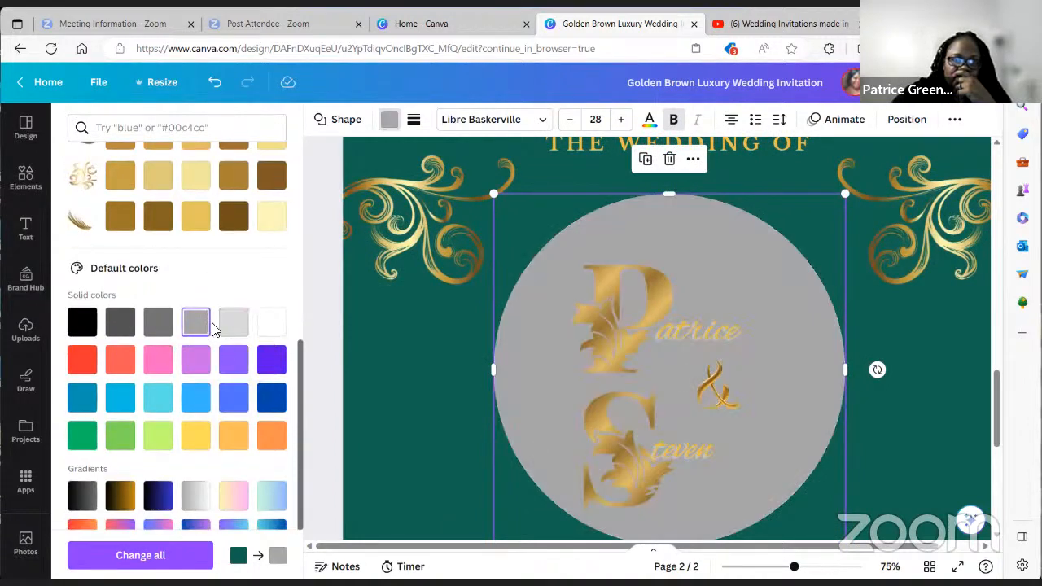
pyautogui.click(232, 324)
pyautogui.scroll(-2, 235, 350)
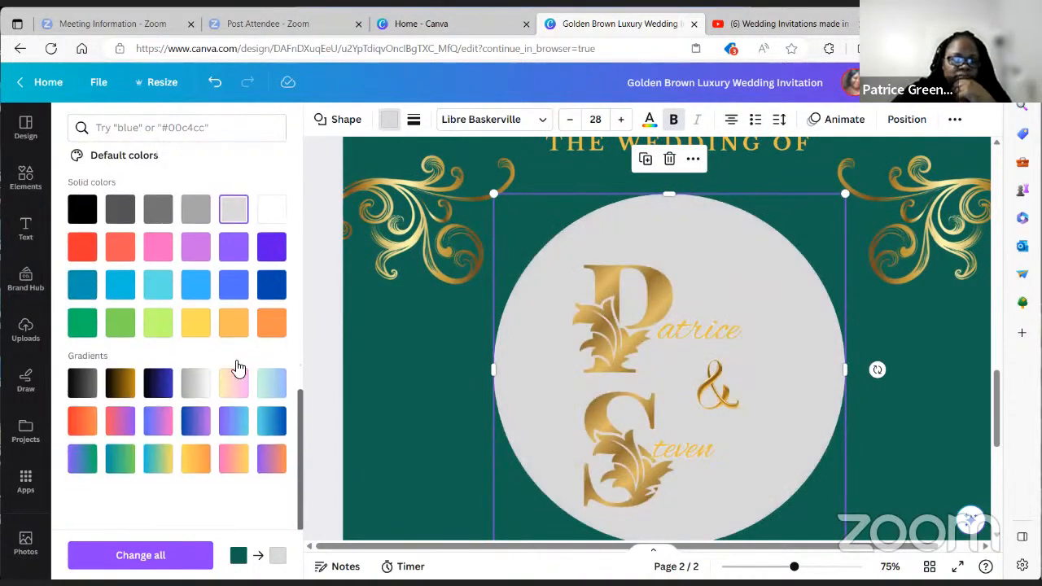
pyautogui.click(234, 383)
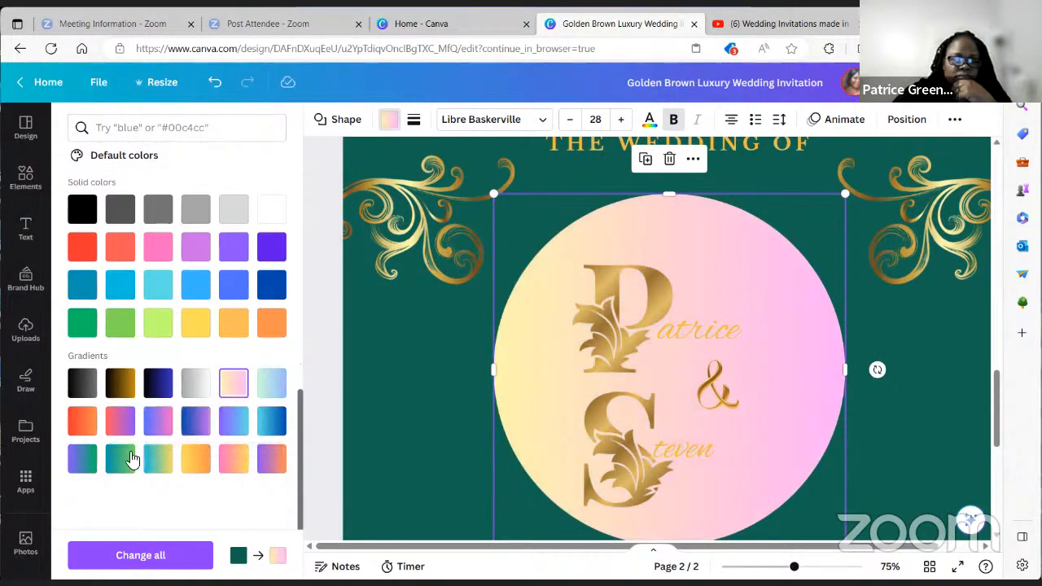
pyautogui.click(123, 458)
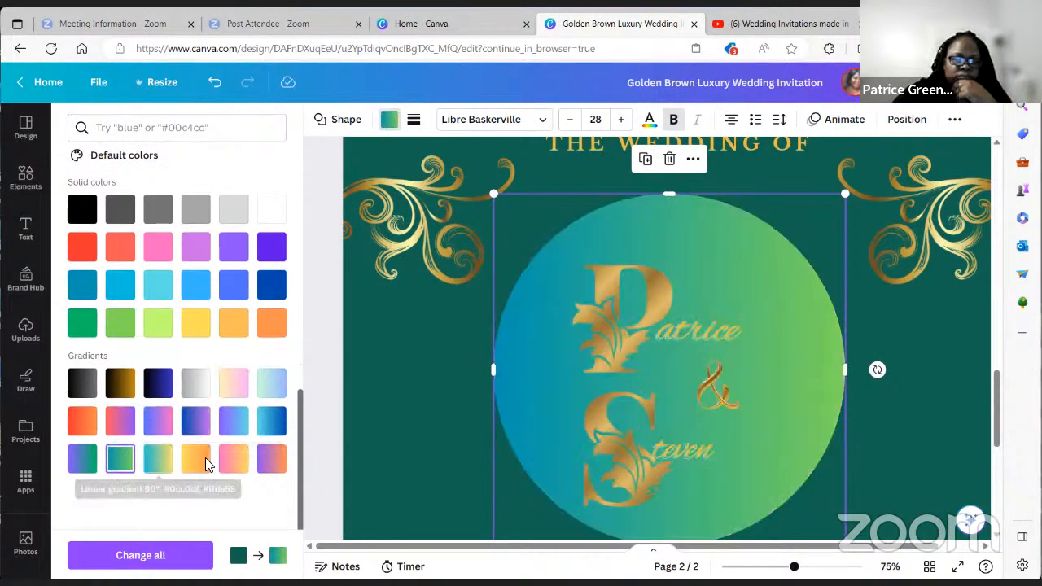
pyautogui.click(233, 459)
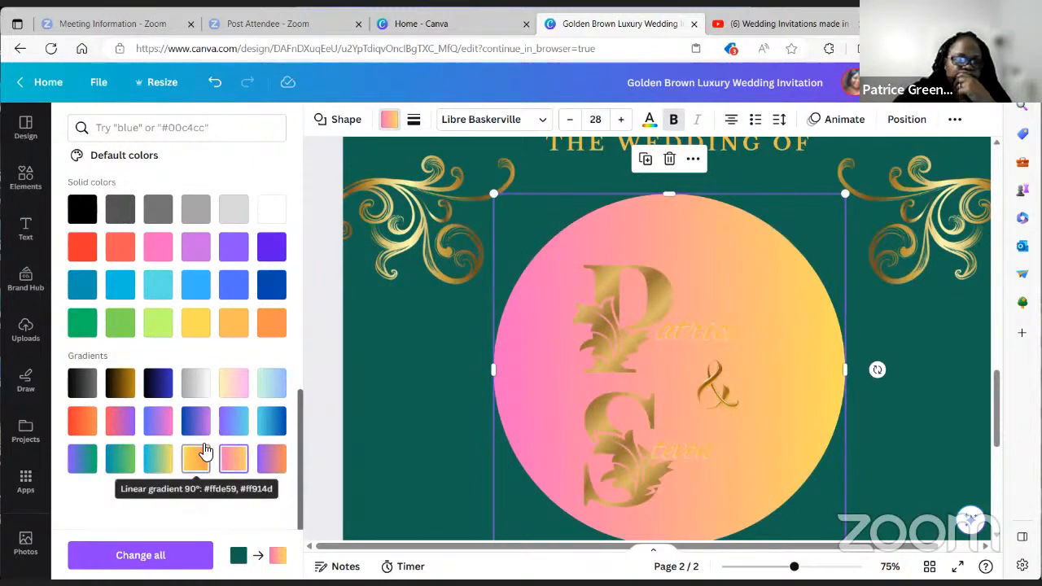
pyautogui.click(126, 332)
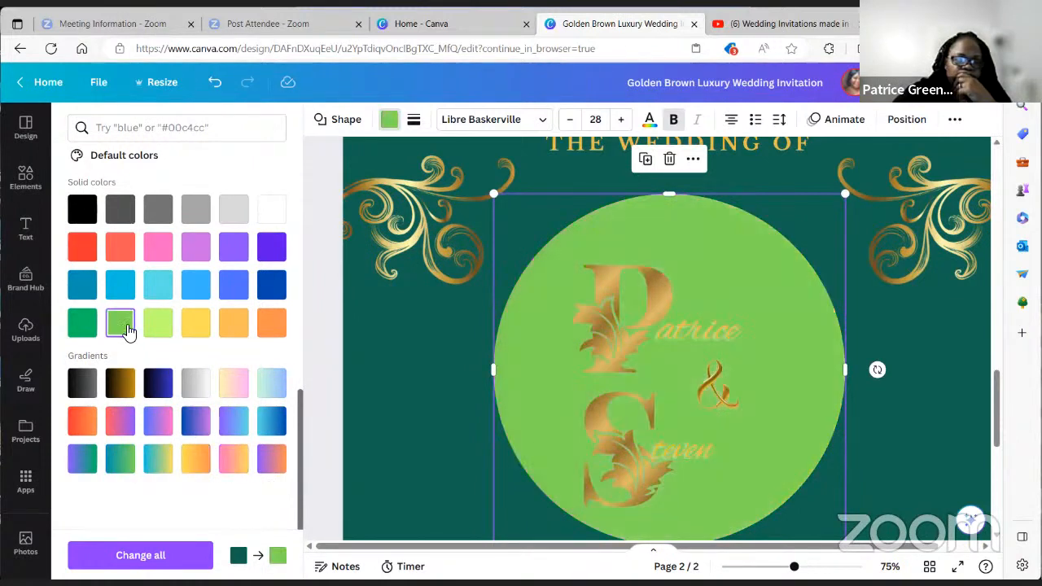
pyautogui.click(83, 322)
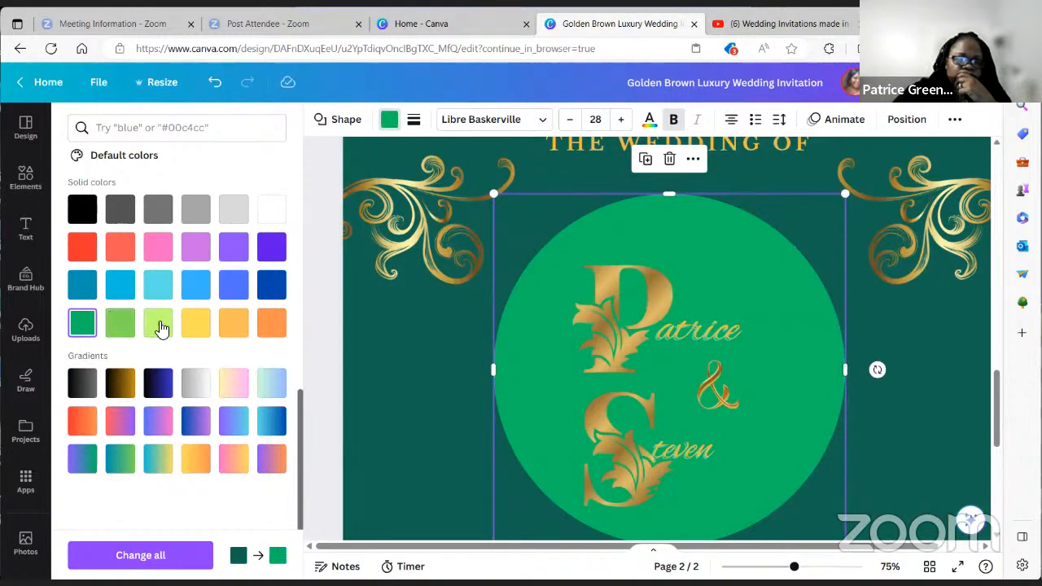
pyautogui.click(158, 324)
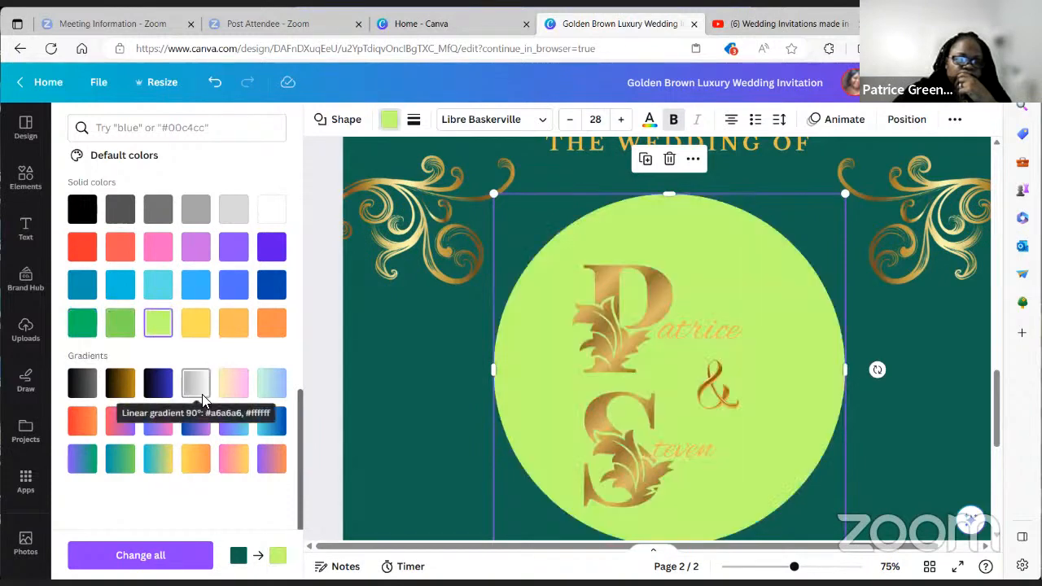
# Step: Fill the circle with the dark teal #106552 from Document colors
pyautogui.scroll(3, 252, 277)
pyautogui.scroll(4, 252, 276)
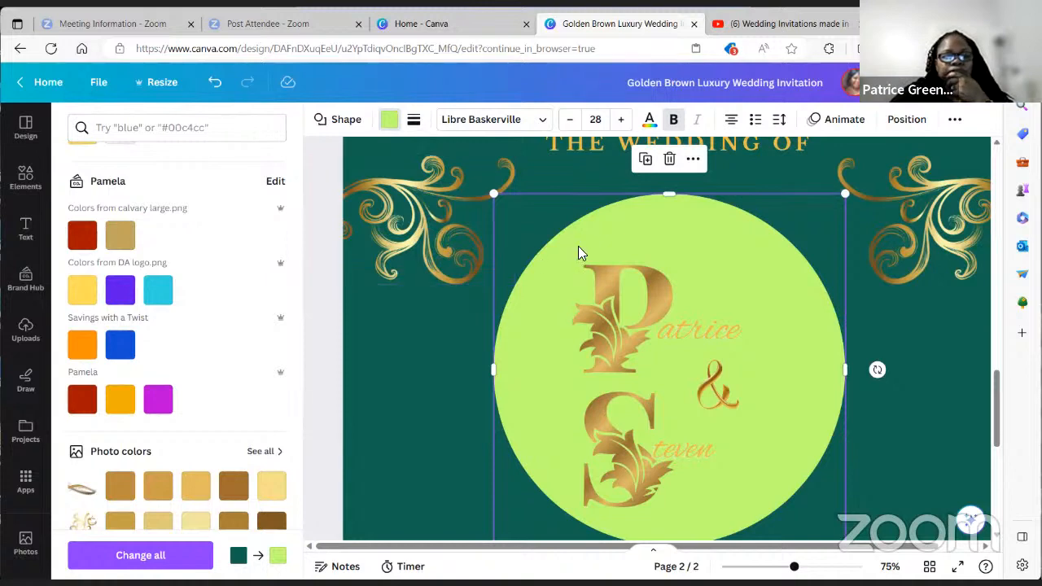
pyautogui.click(391, 122)
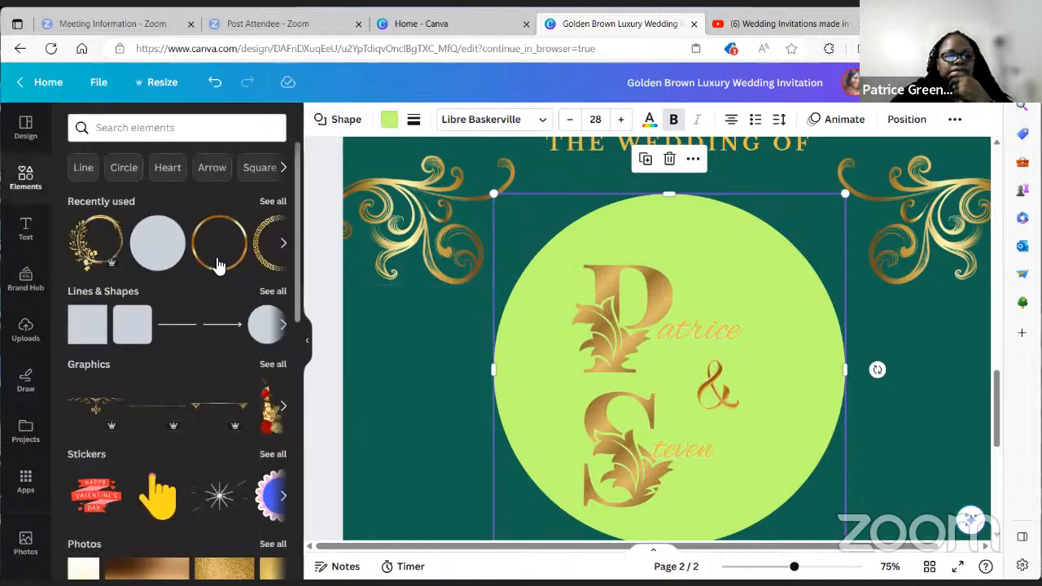
pyautogui.click(391, 122)
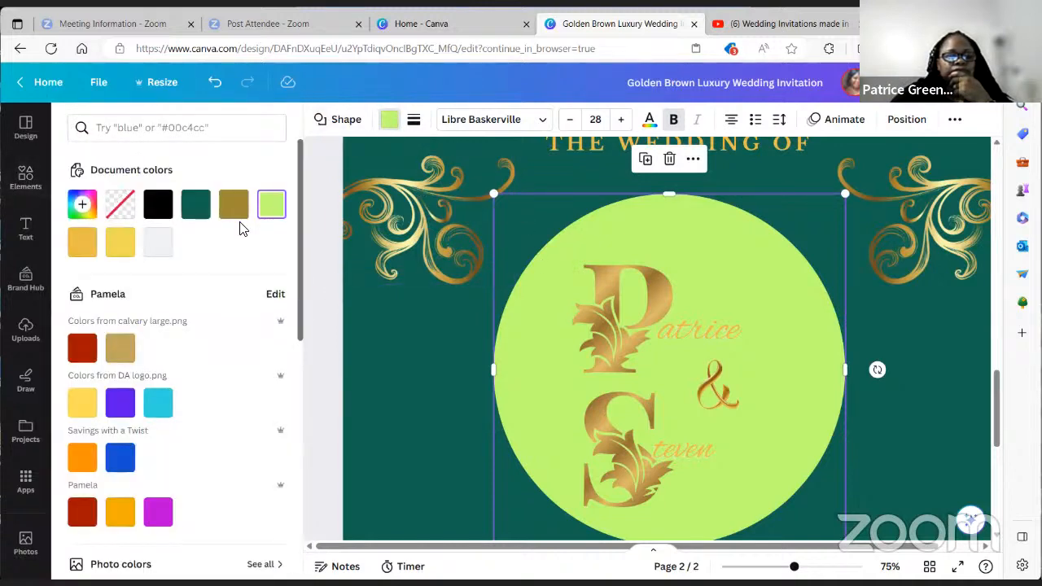
pyautogui.click(196, 205)
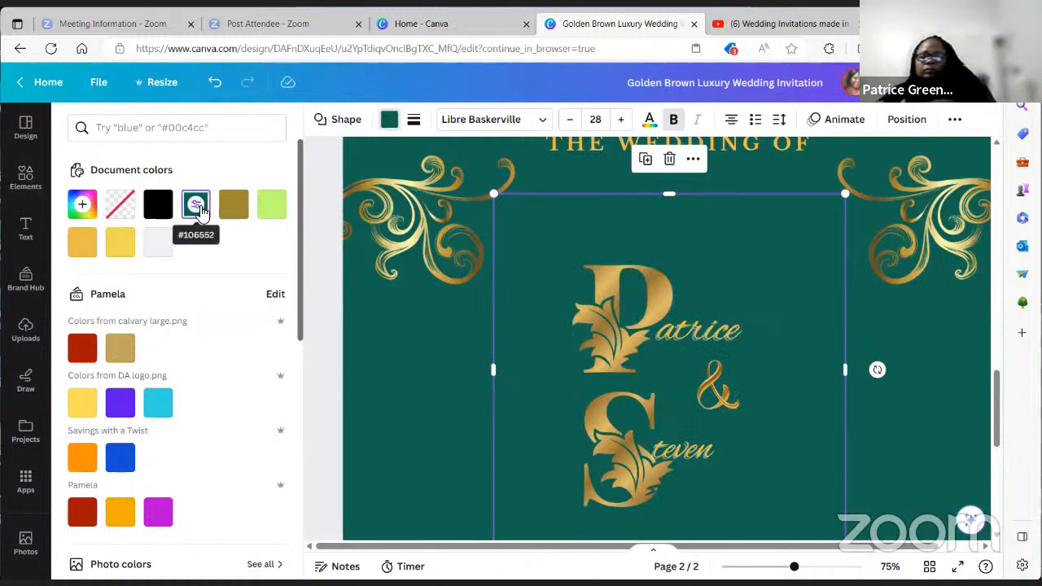
pyautogui.click(37, 187)
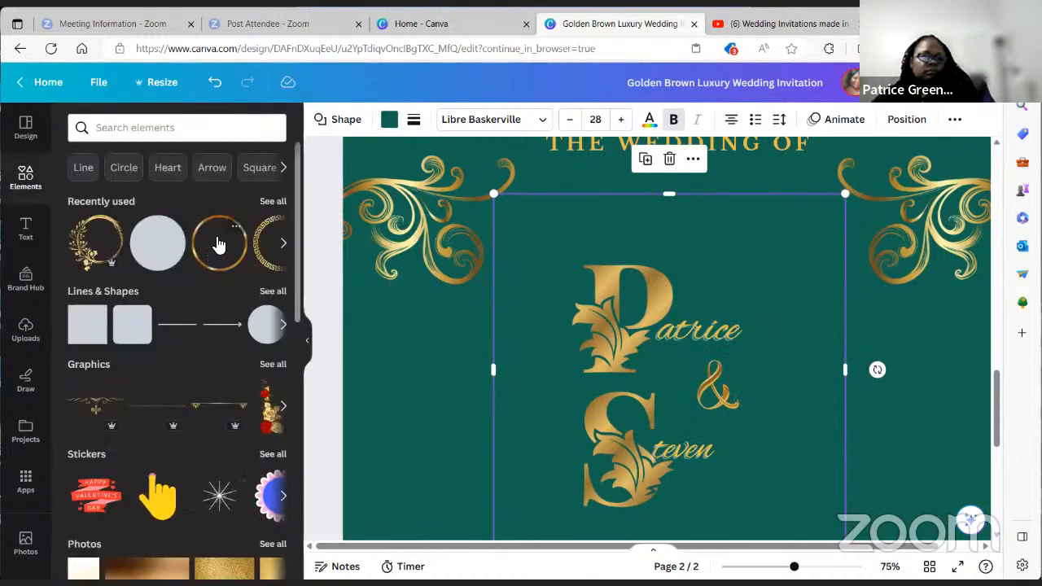
pyautogui.click(272, 202)
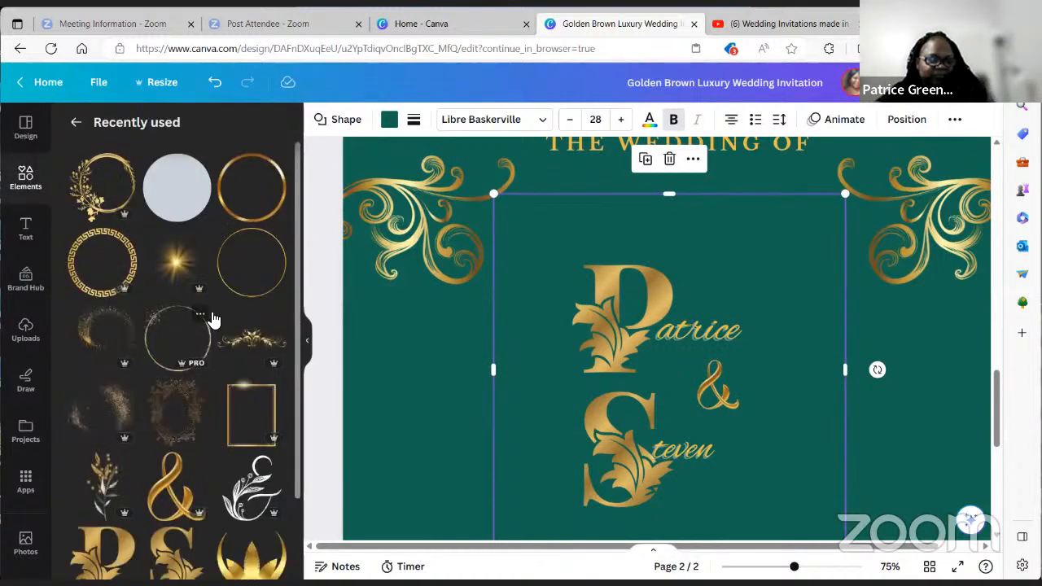
pyautogui.click(189, 395)
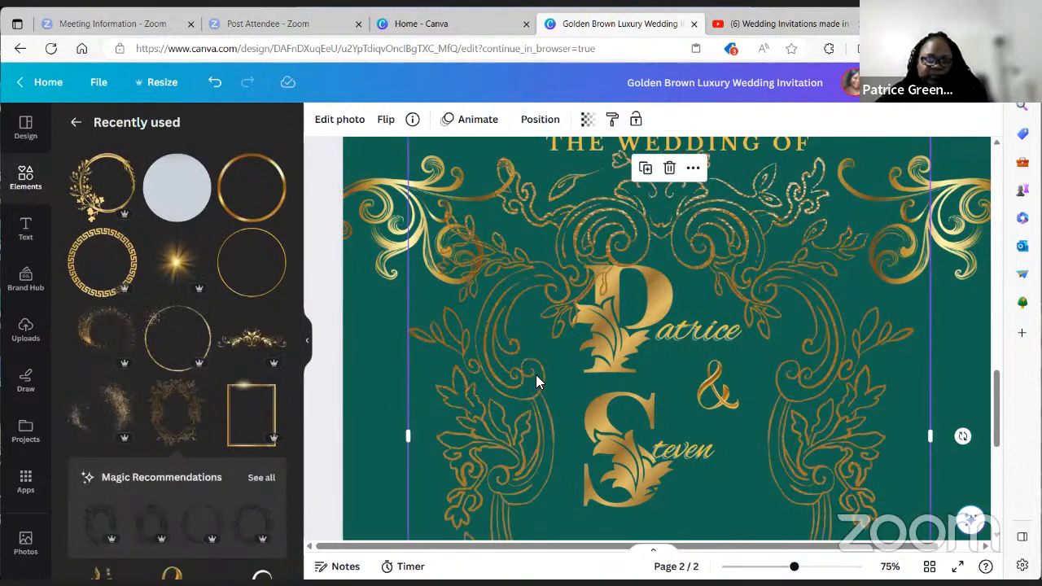
pyautogui.click(669, 167)
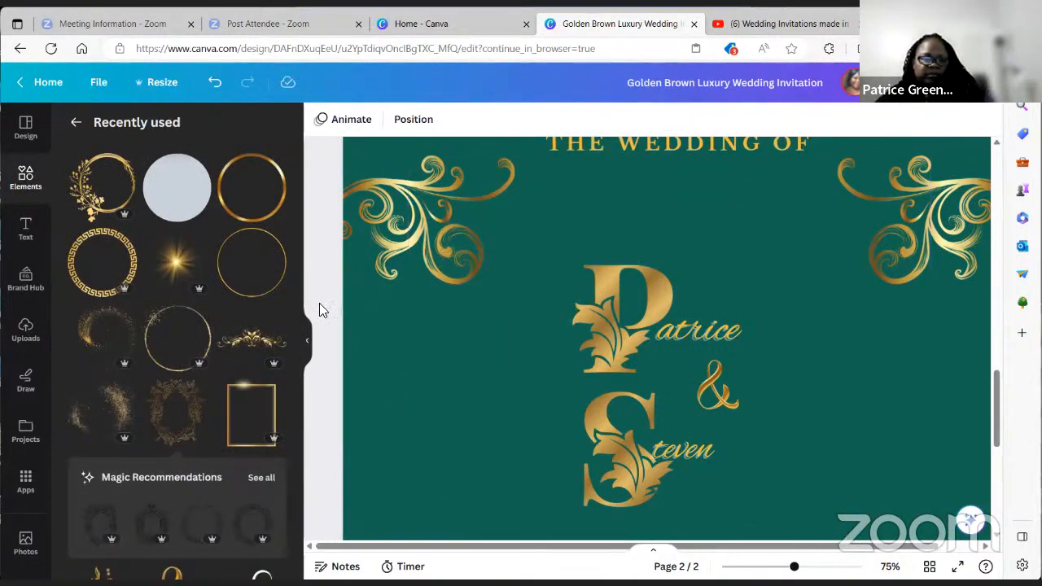
pyautogui.scroll(-5, 196, 325)
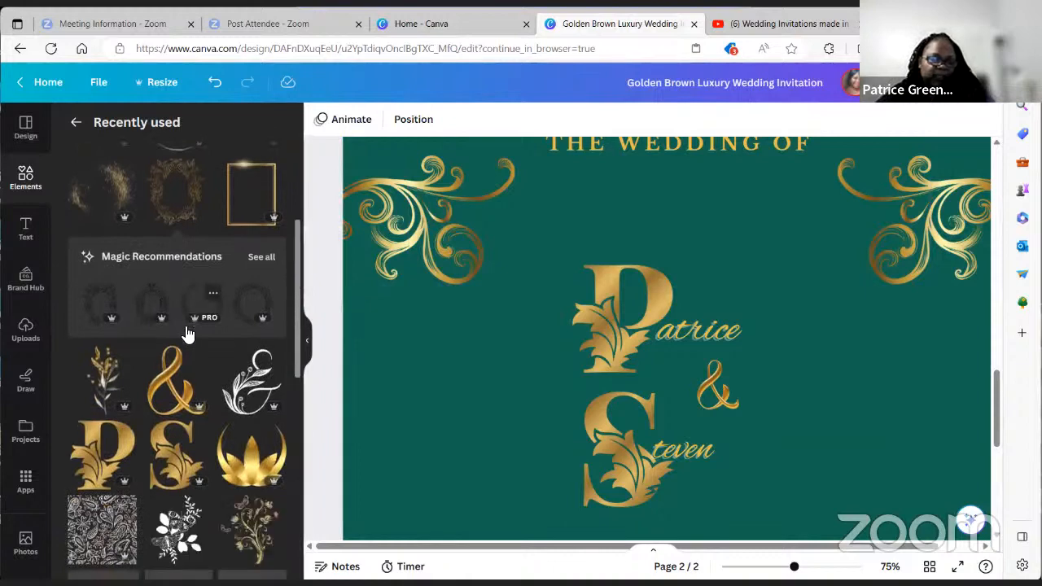
pyautogui.click(252, 330)
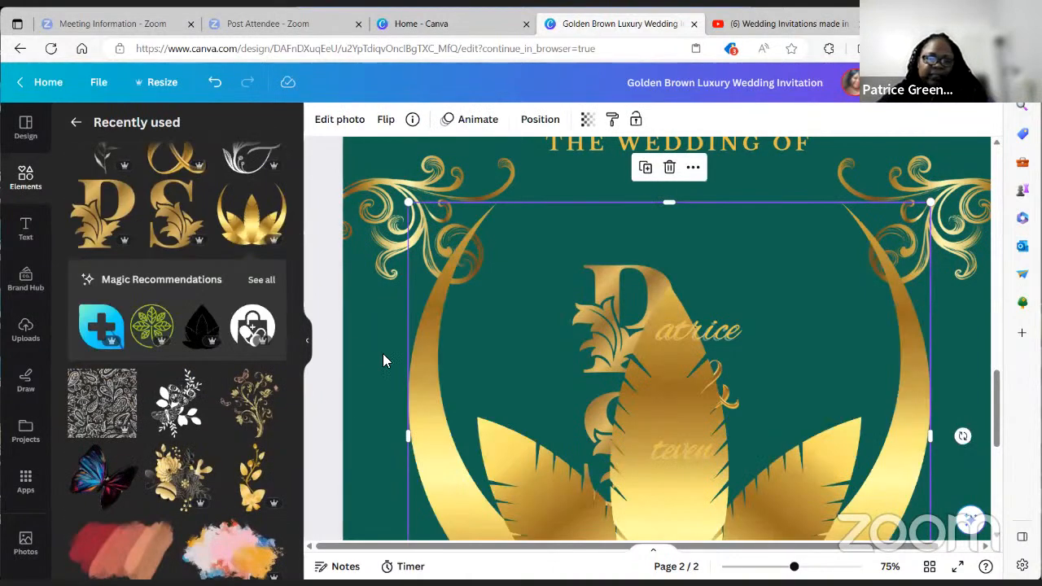
pyautogui.scroll(-3, 739, 415)
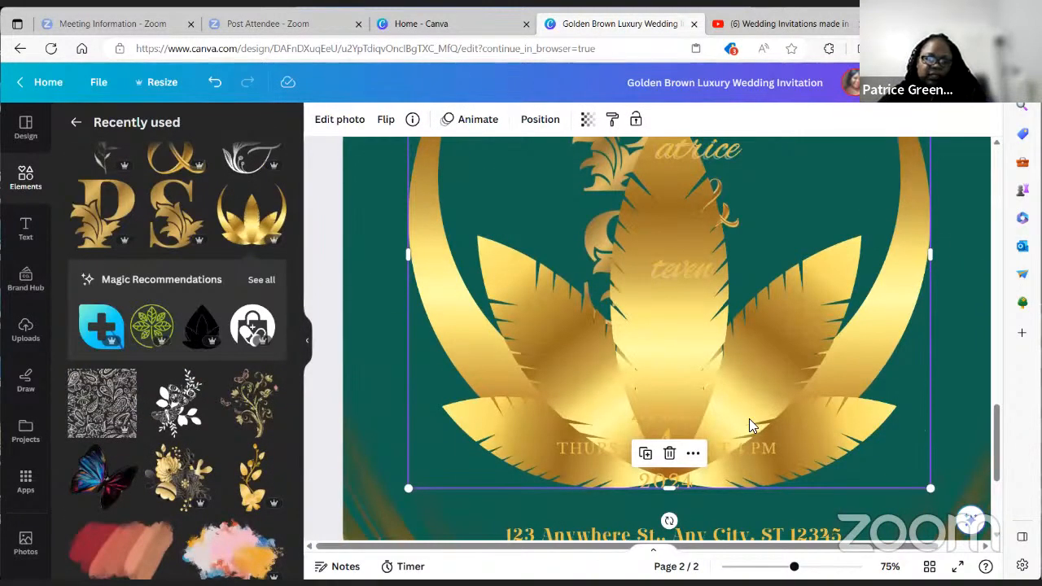
pyautogui.scroll(3, 748, 423)
pyautogui.click(669, 177)
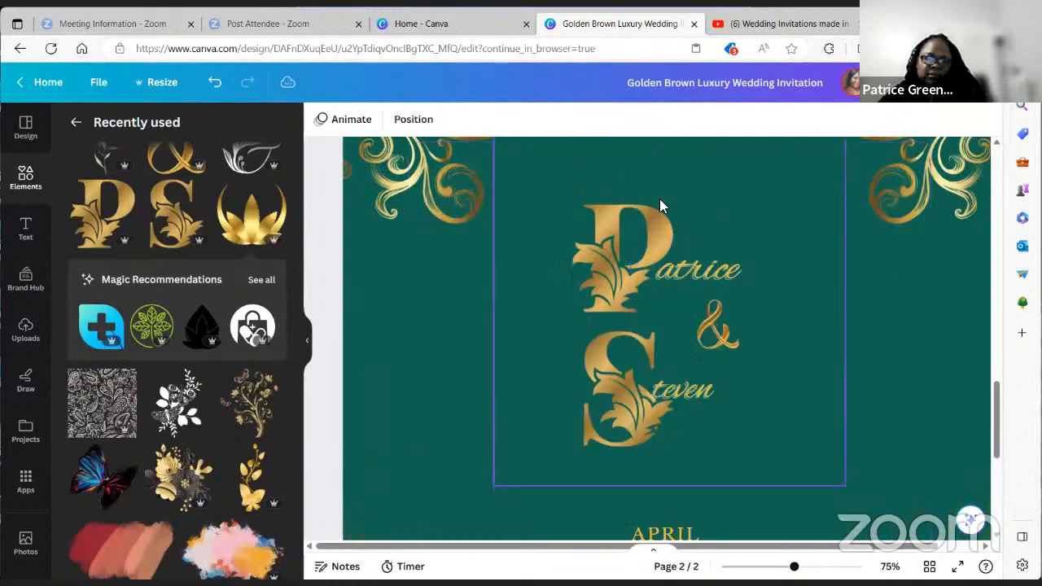
pyautogui.scroll(-3, 273, 409)
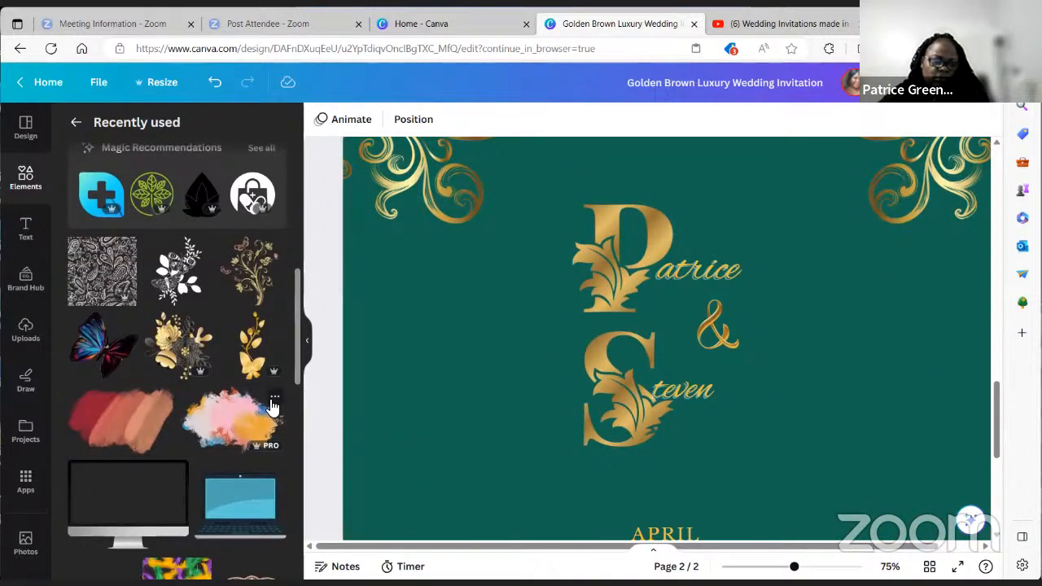
pyautogui.scroll(-5, 253, 374)
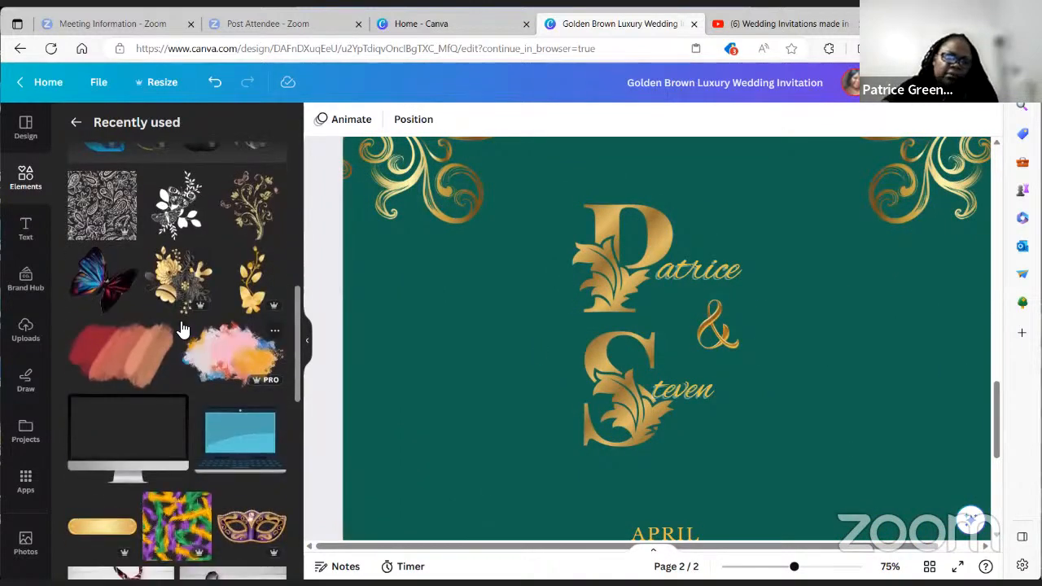
pyautogui.scroll(-8, 181, 324)
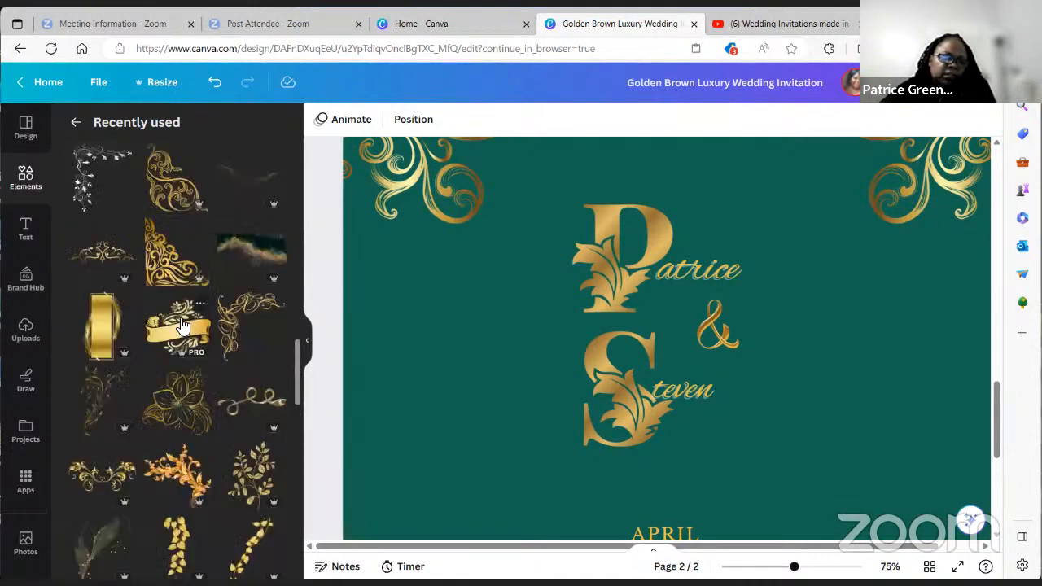
pyautogui.scroll(-5, 182, 325)
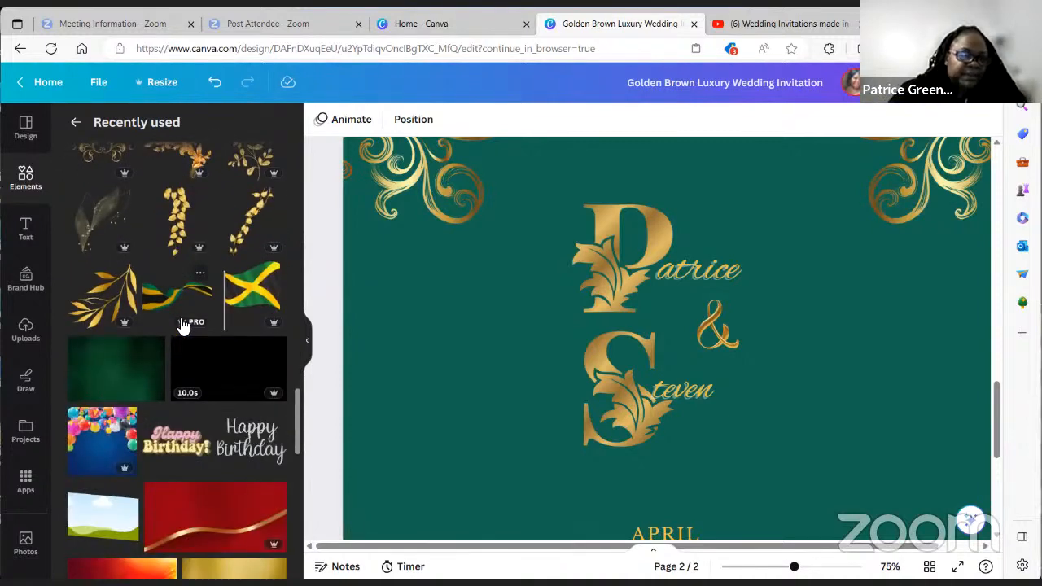
pyautogui.scroll(-4, 182, 325)
pyautogui.scroll(-2, 181, 325)
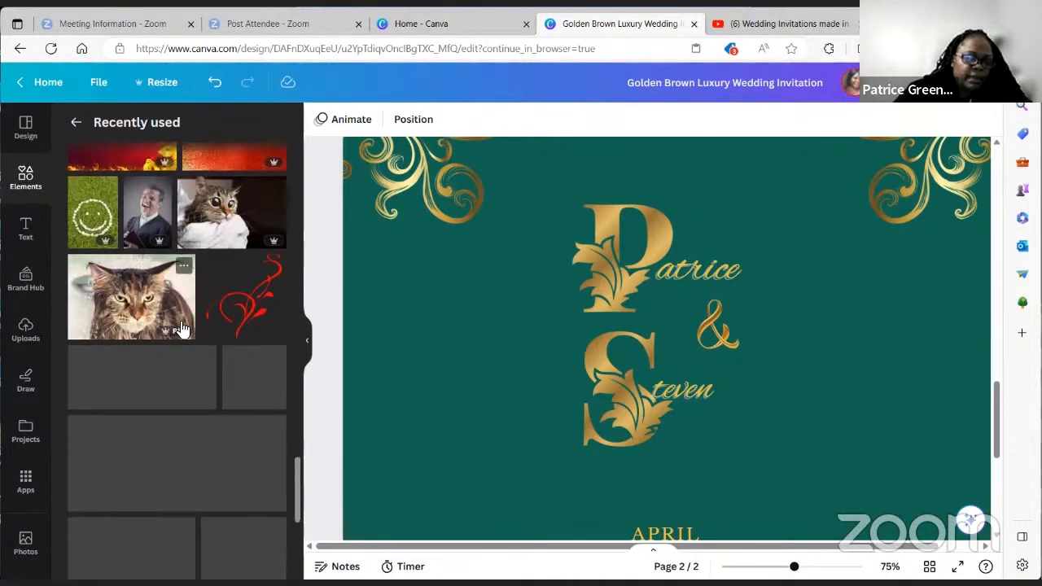
pyautogui.scroll(-2, 183, 333)
pyautogui.scroll(-3, 183, 334)
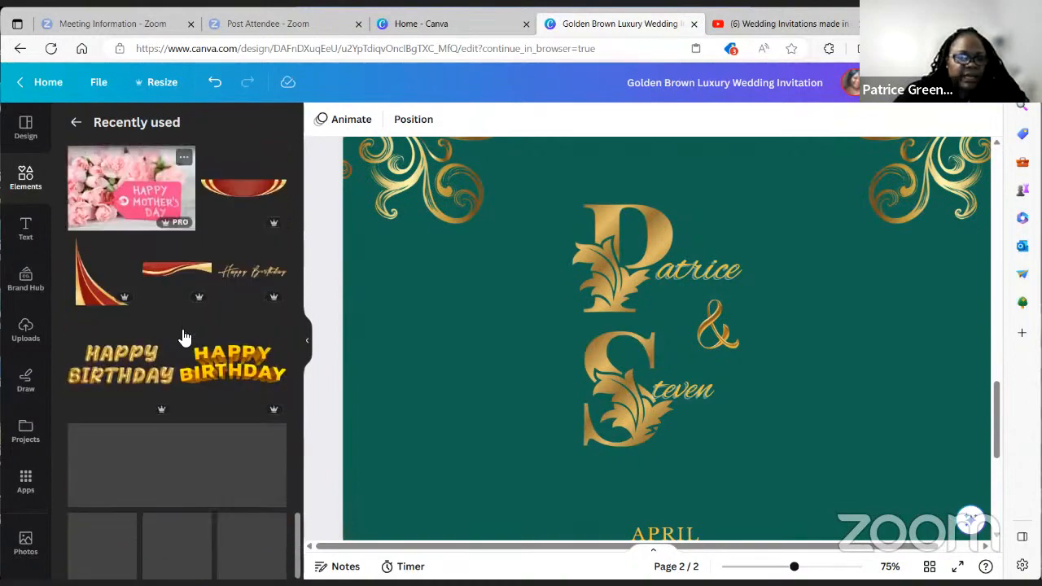
pyautogui.scroll(-5, 195, 337)
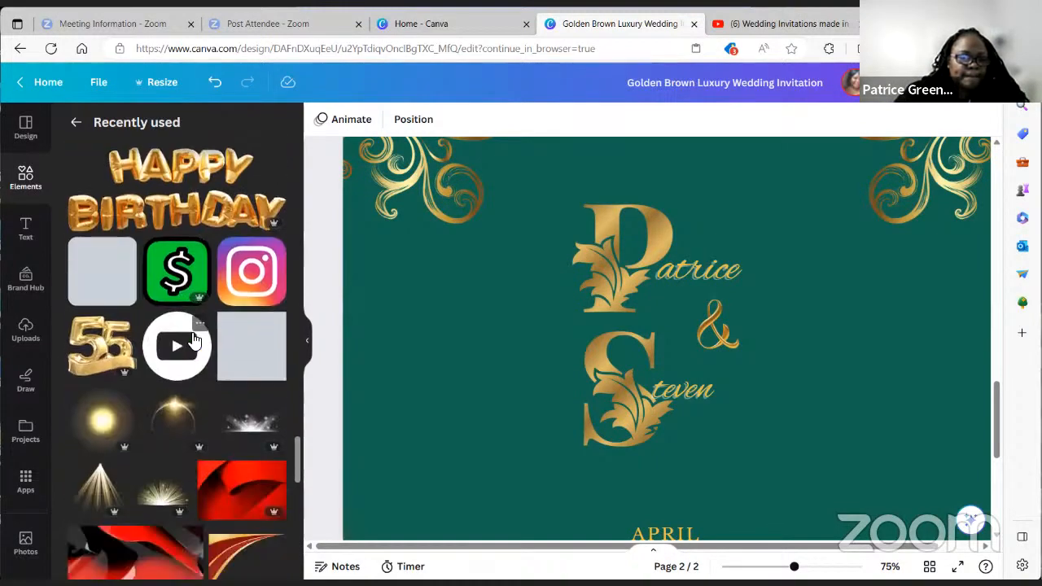
pyautogui.scroll(-2, 195, 340)
pyautogui.scroll(-2, 195, 340)
pyautogui.scroll(-5, 195, 342)
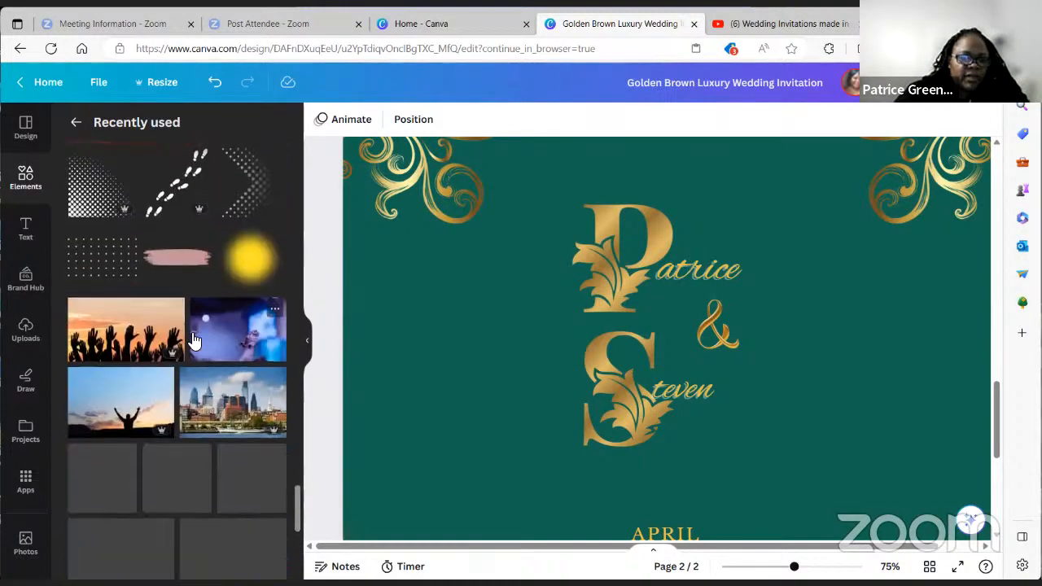
pyautogui.moveTo(302, 521); pyautogui.dragTo(291, 114)
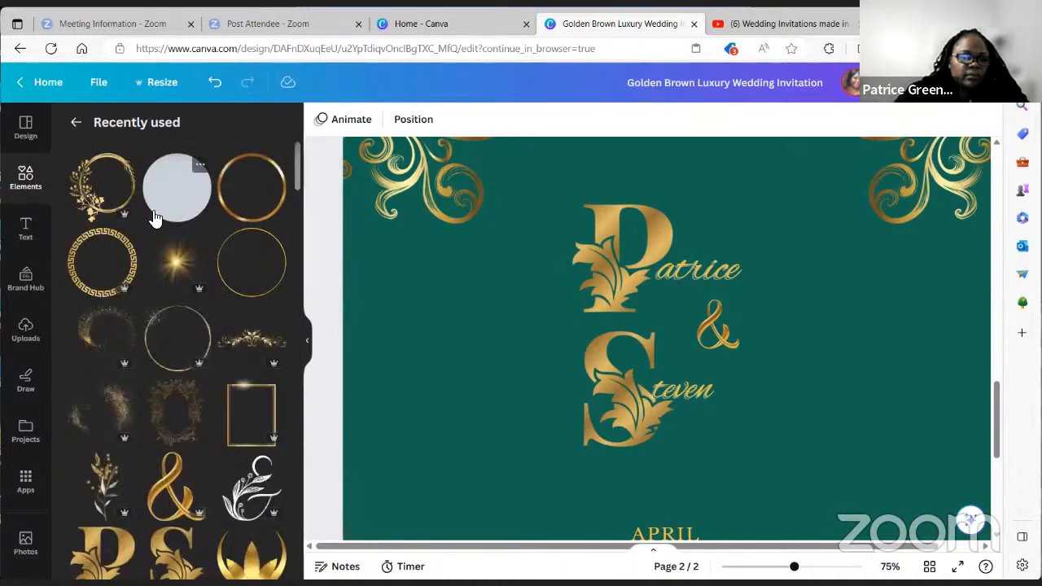
pyautogui.click(76, 122)
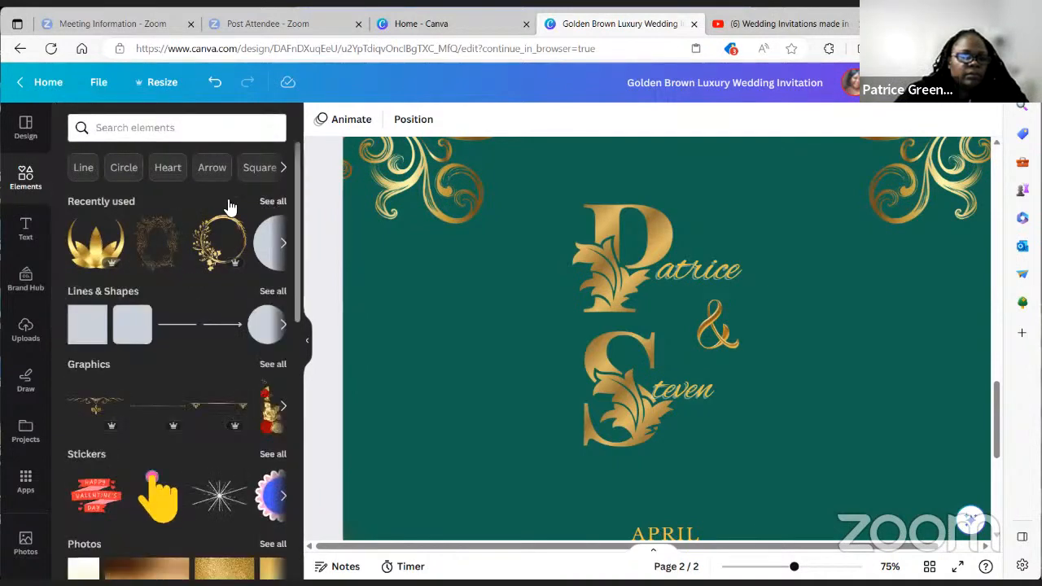
pyautogui.click(271, 201)
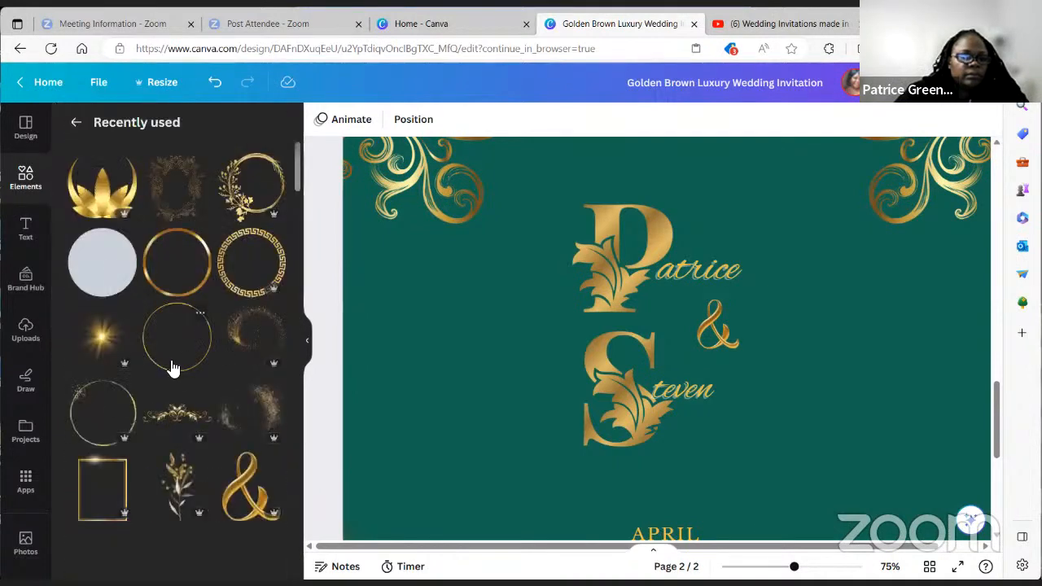
pyautogui.click(74, 122)
pyautogui.click(165, 122)
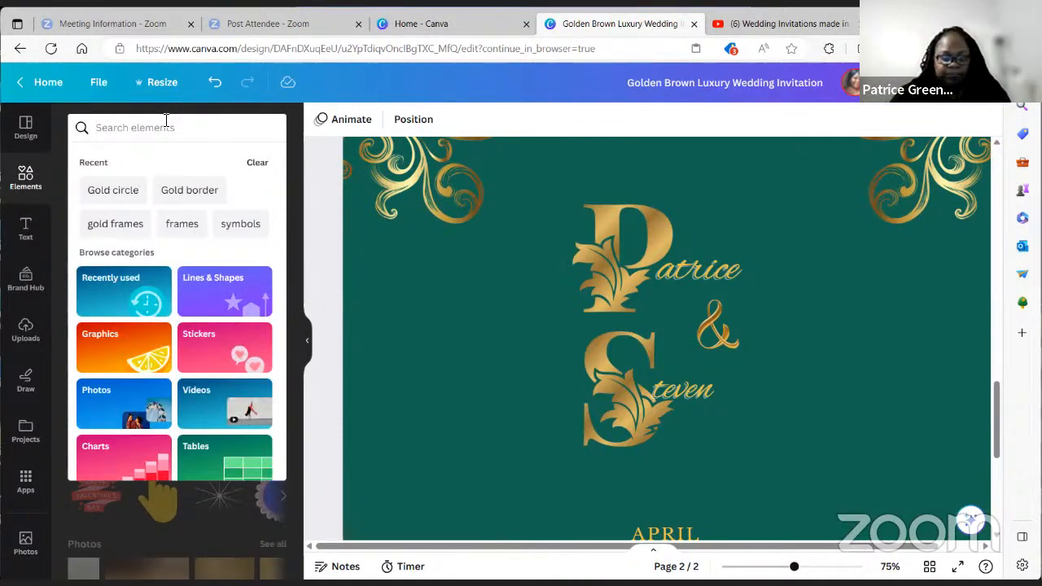
# Step: Search Elements for 'Gold border' and add the gold swoosh graphic from the Graphics results
pyautogui.write('gold')
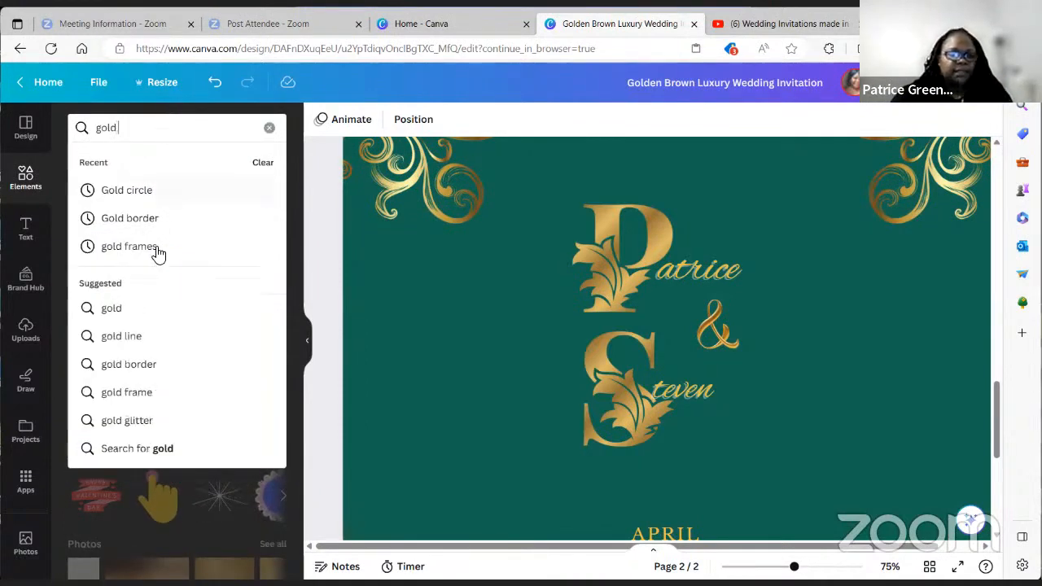
pyautogui.click(155, 219)
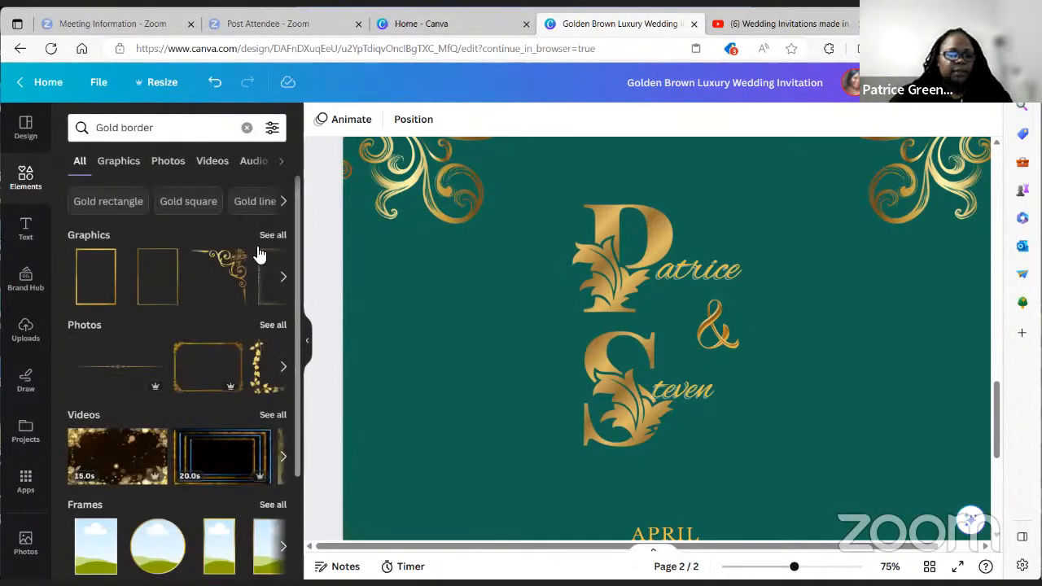
pyautogui.click(272, 235)
pyautogui.scroll(-2, 200, 396)
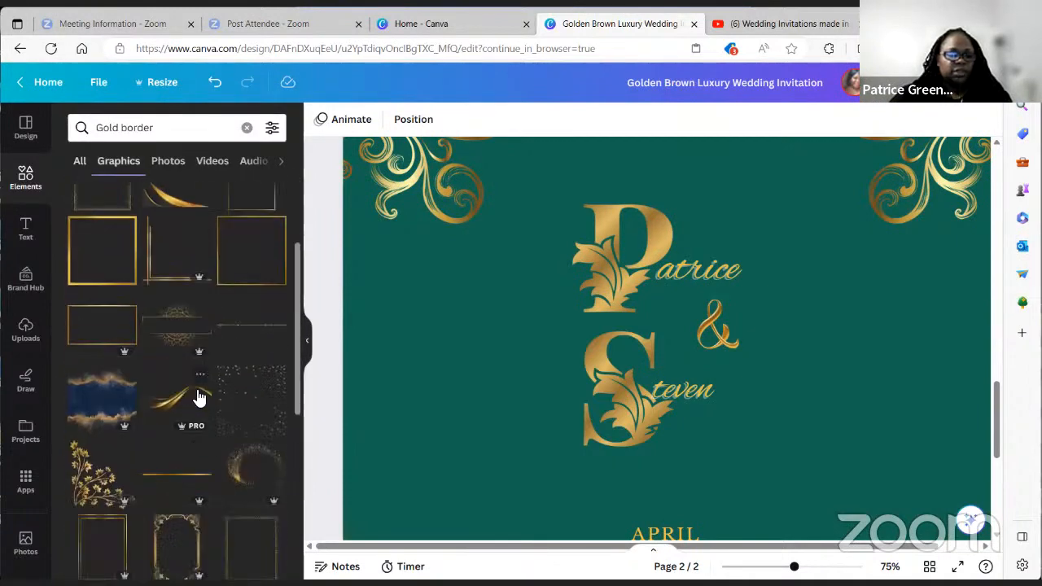
pyautogui.scroll(-2, 197, 388)
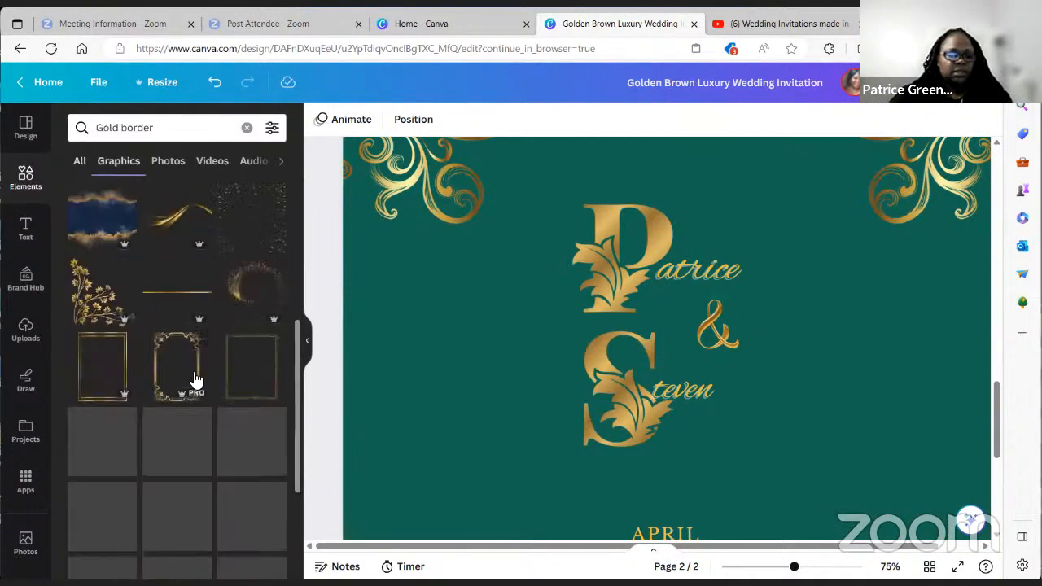
pyautogui.click(175, 216)
# Step: Drag the gold swooshes up toward the top of page 2
pyautogui.click(651, 382)
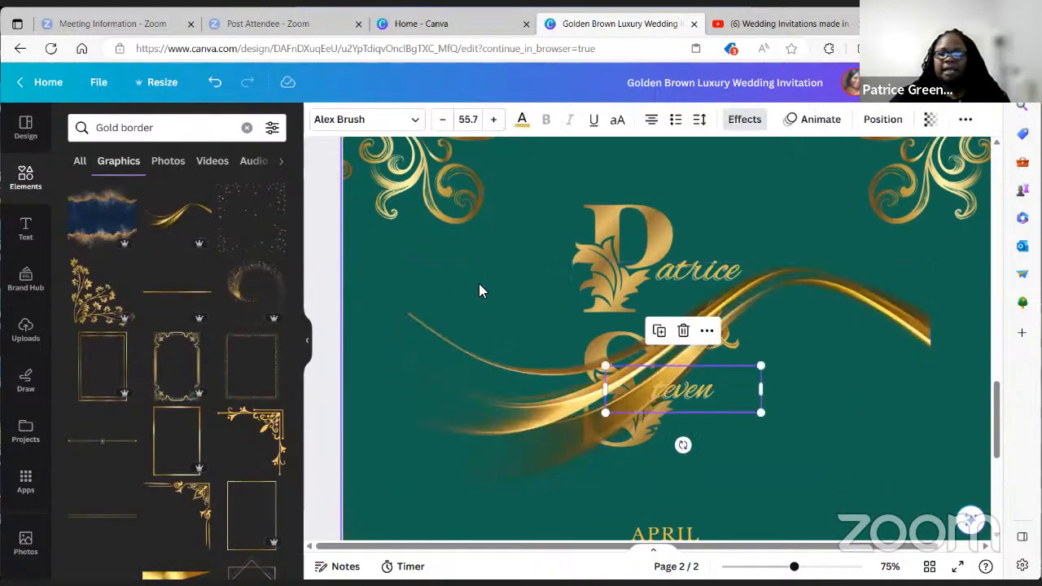
pyautogui.moveTo(456, 284); pyautogui.dragTo(373, 272)
pyautogui.scroll(4, 570, 384)
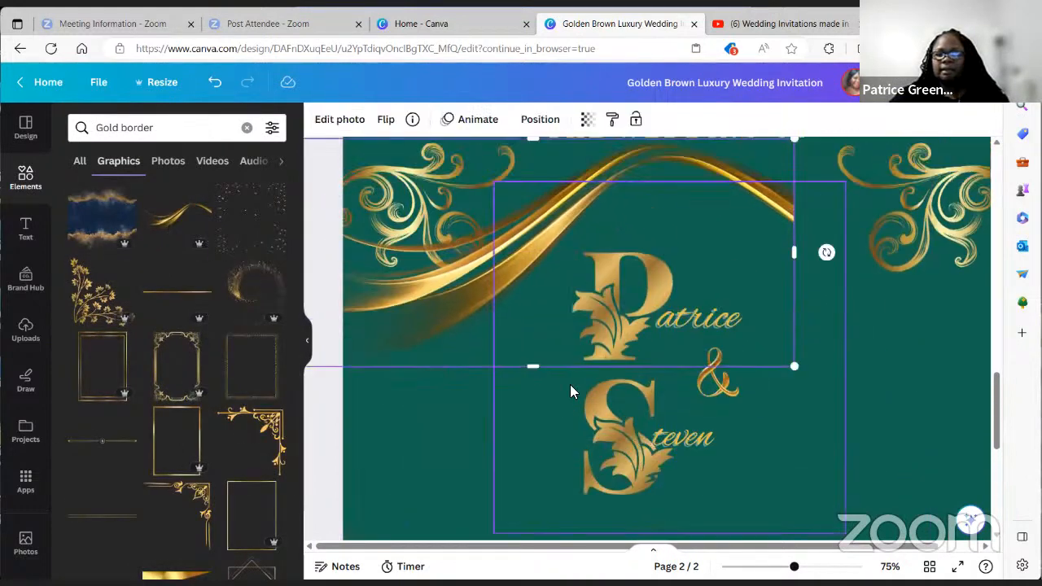
pyautogui.moveTo(821, 517); pyautogui.dragTo(742, 468)
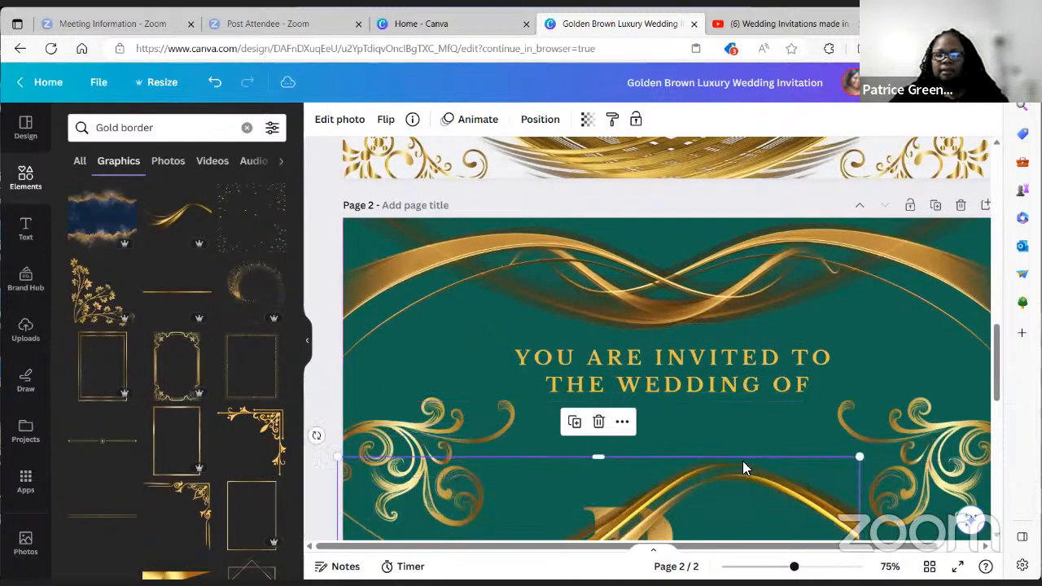
# Step: Delete the lower gold swoosh and scroll down through the 'Gold border' graphics
pyautogui.click(599, 425)
pyautogui.scroll(-5, 249, 456)
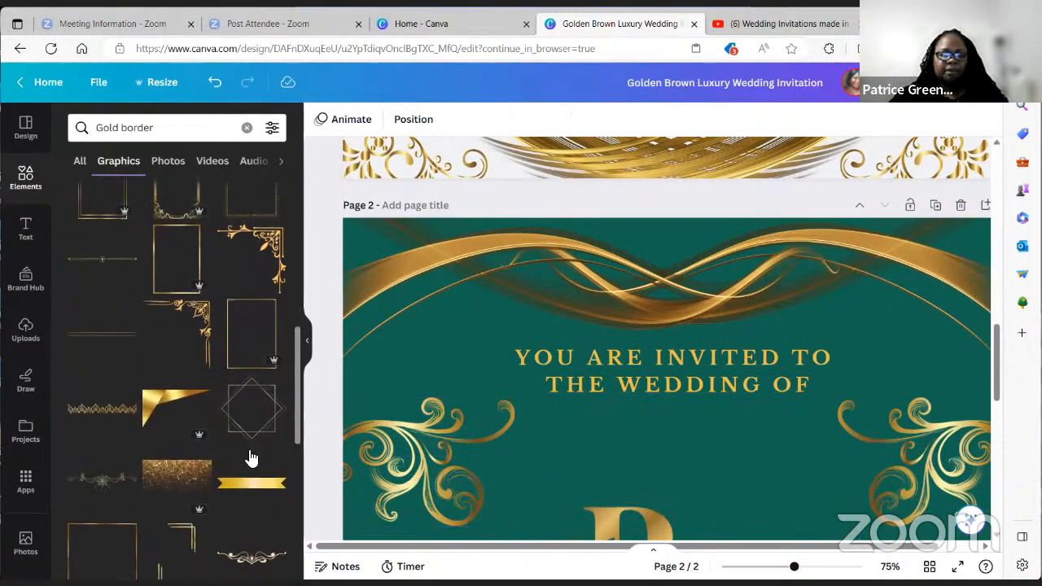
pyautogui.scroll(-3, 249, 456)
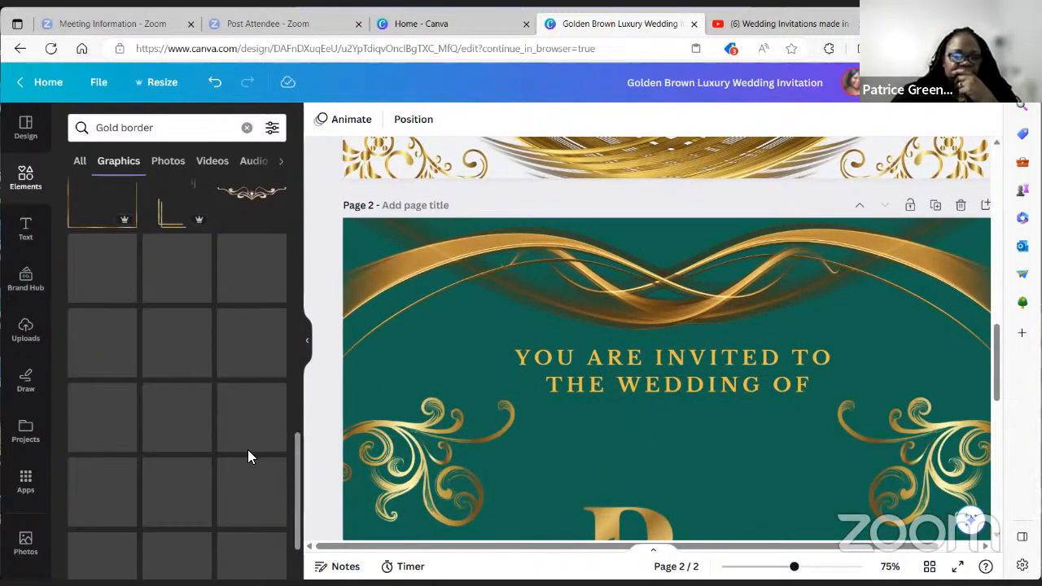
pyautogui.scroll(-4, 250, 458)
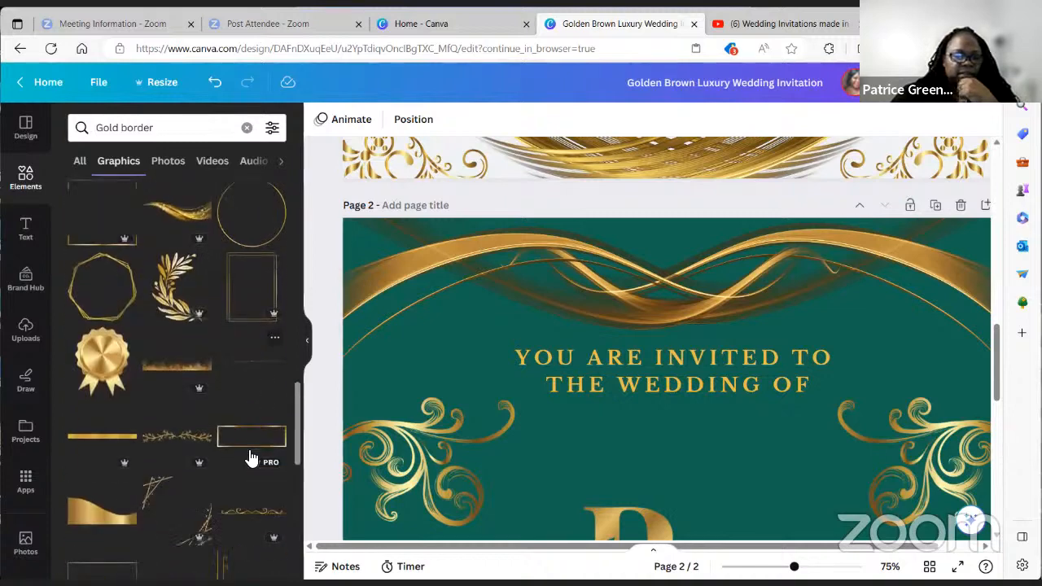
pyautogui.scroll(-3, 249, 456)
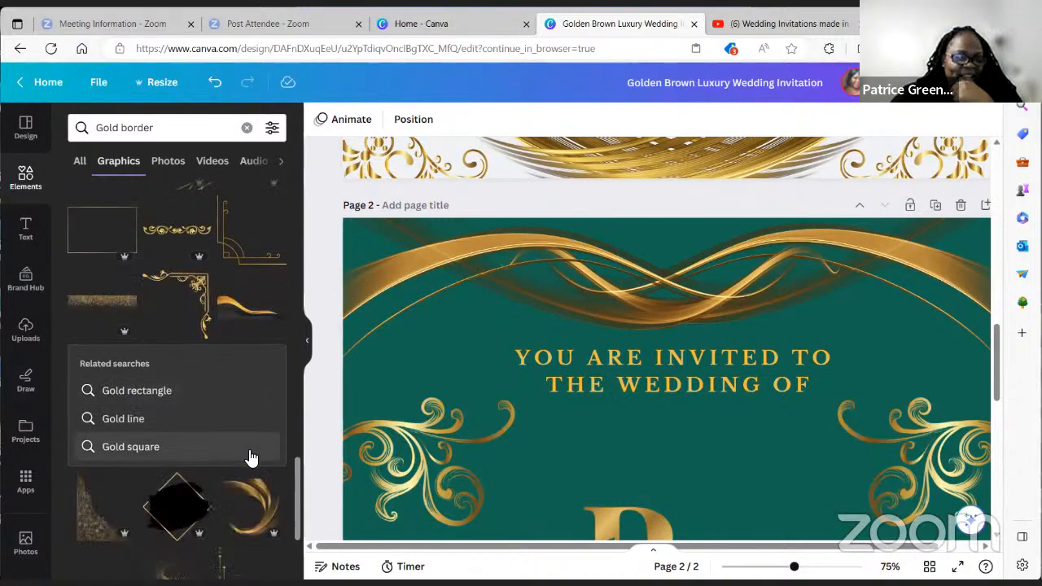
pyautogui.scroll(-3, 251, 458)
pyautogui.scroll(-3, 251, 459)
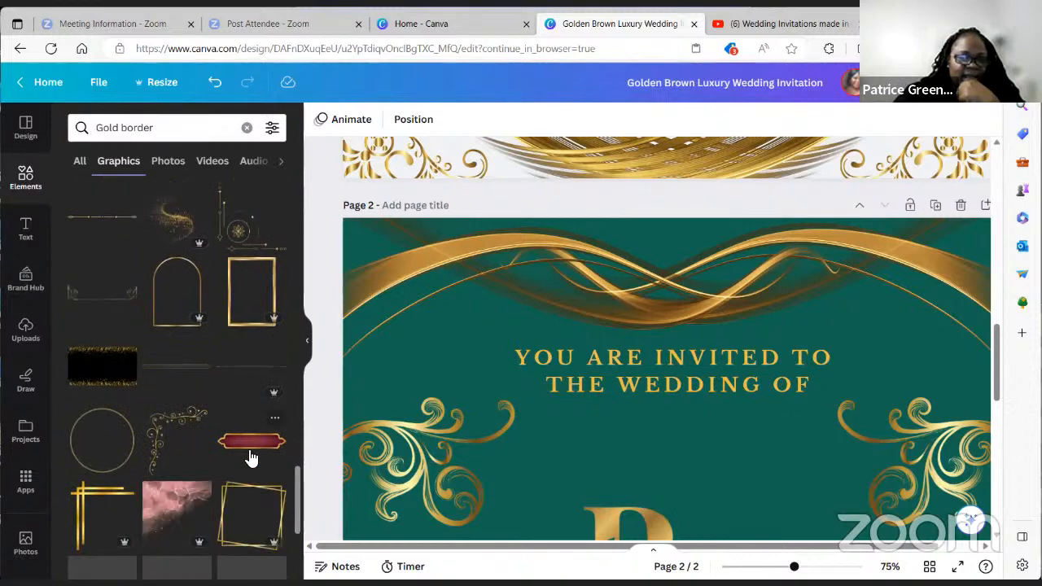
pyautogui.scroll(-4, 250, 458)
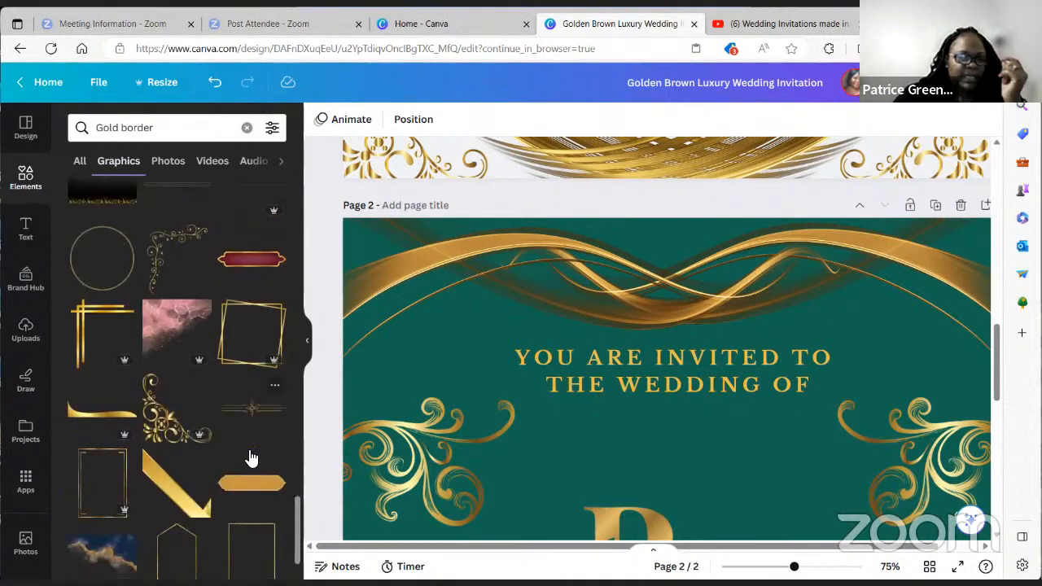
pyautogui.scroll(-2, 251, 459)
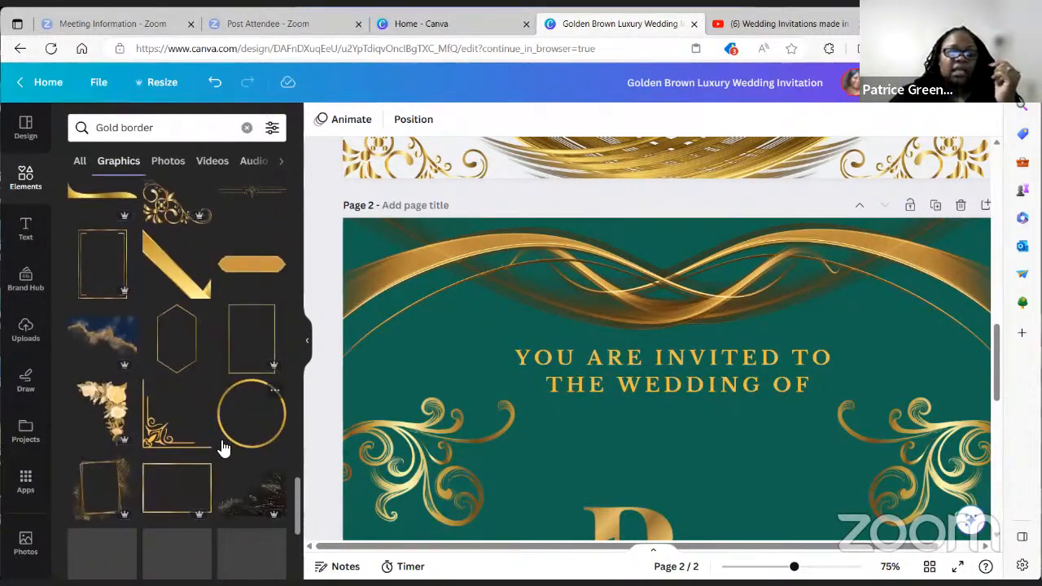
# Step: Add the gold fine-line starburst graphic from the 'Gold border' results to page 2
pyautogui.scroll(-2, 223, 448)
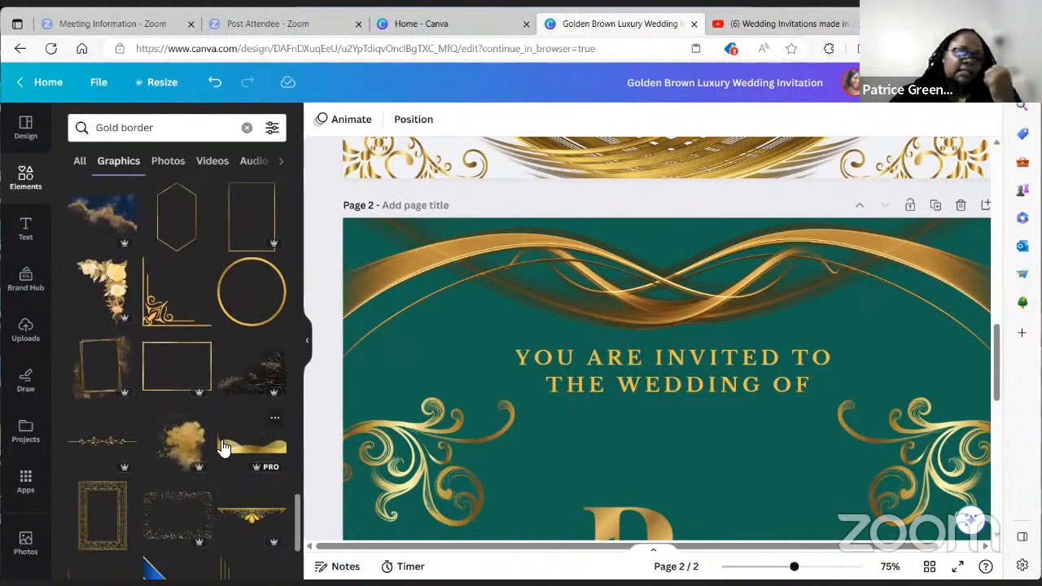
pyautogui.scroll(-4, 224, 448)
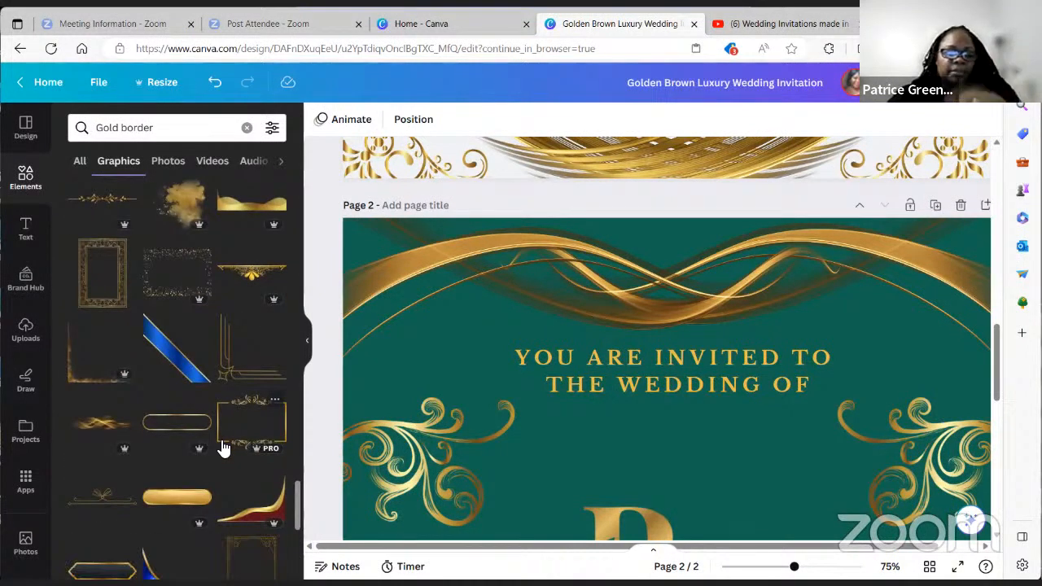
pyautogui.scroll(-2, 224, 449)
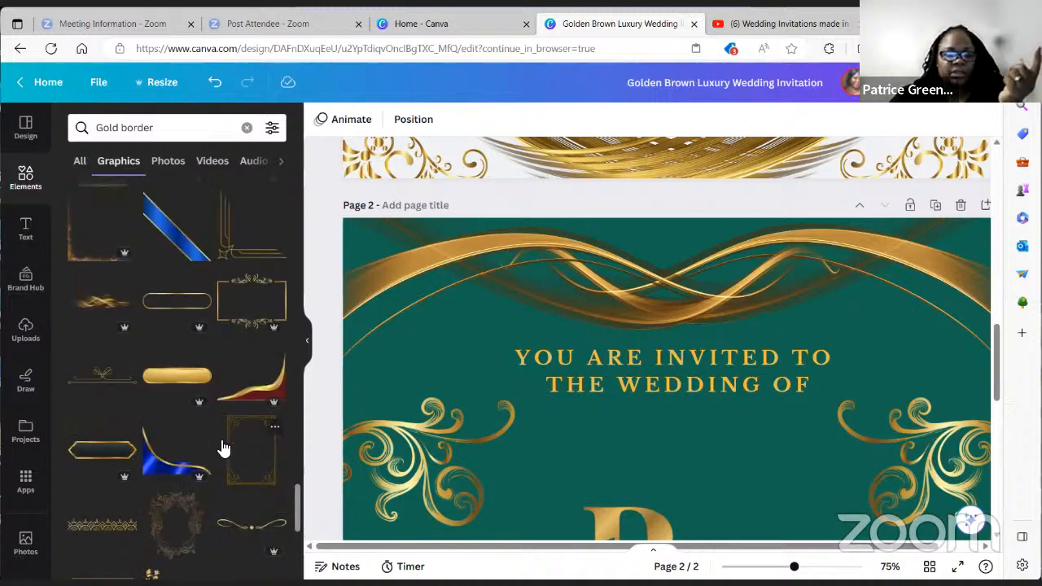
pyautogui.scroll(-3, 224, 449)
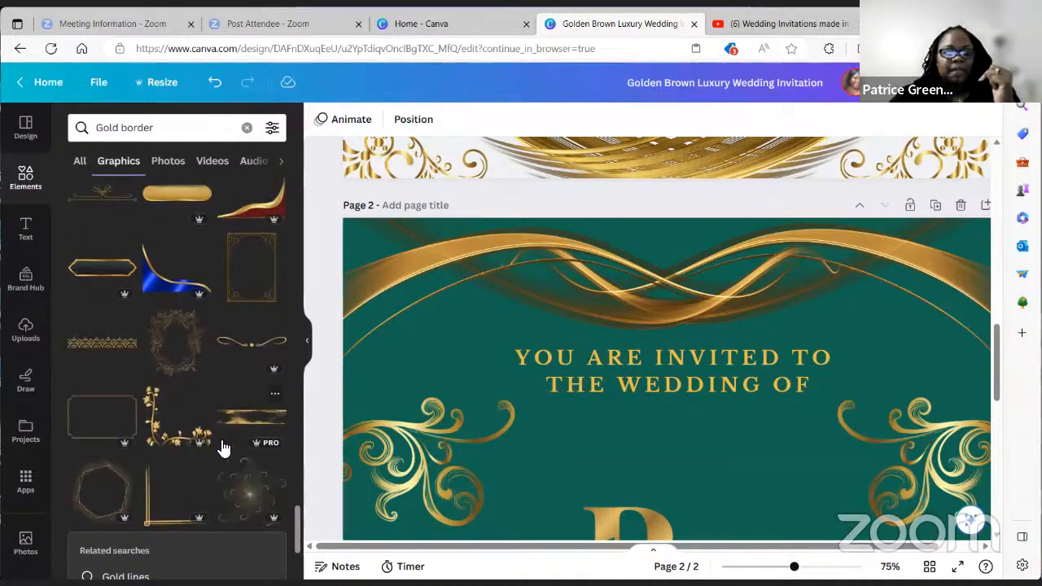
pyautogui.scroll(-2, 224, 449)
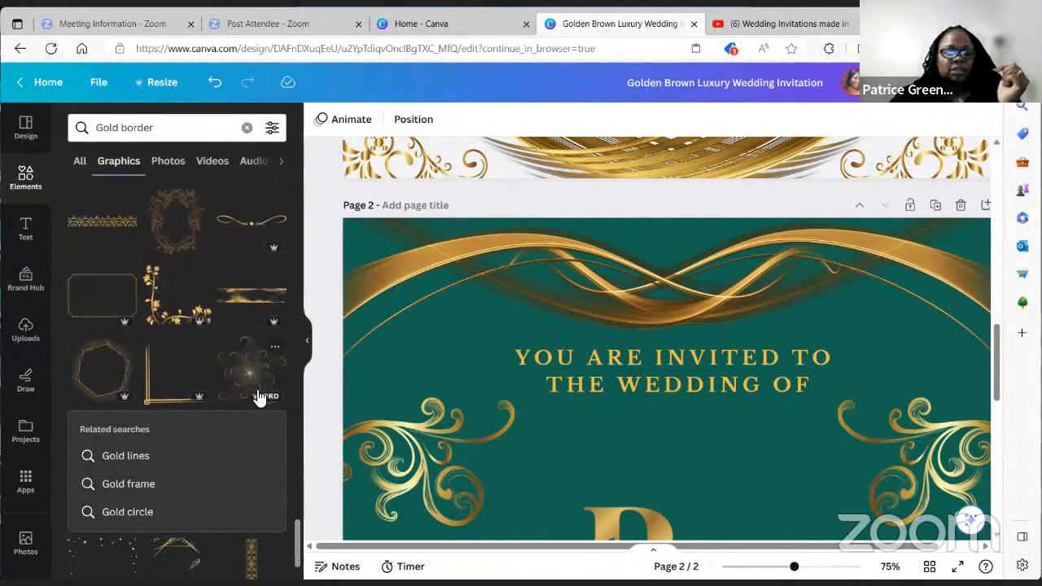
pyautogui.scroll(-3, 259, 398)
pyautogui.scroll(3, 239, 400)
pyautogui.click(241, 370)
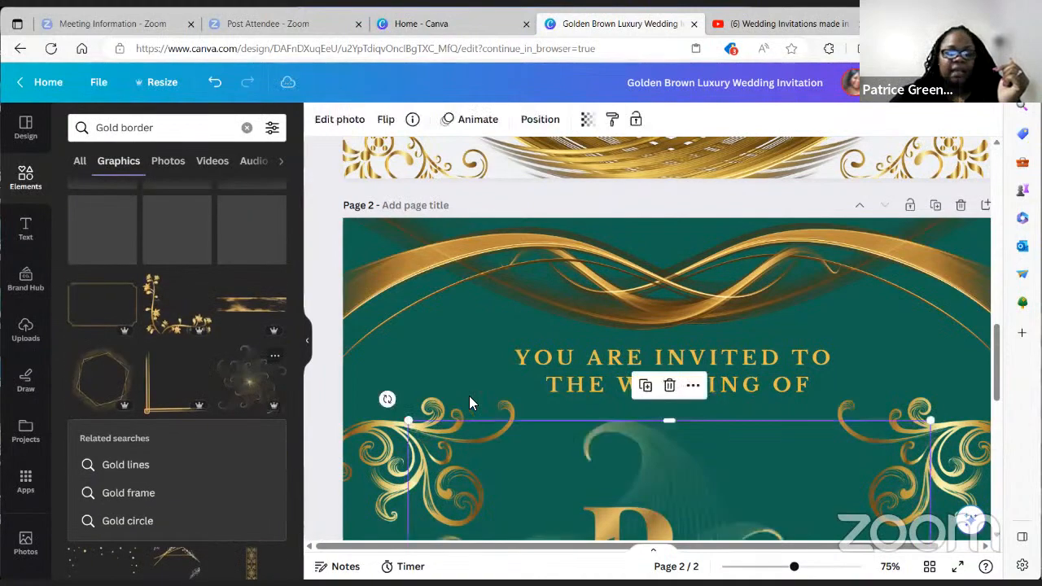
# Step: Shrink the starburst, centre it on the page, and send it to the back
pyautogui.scroll(-5, 469, 395)
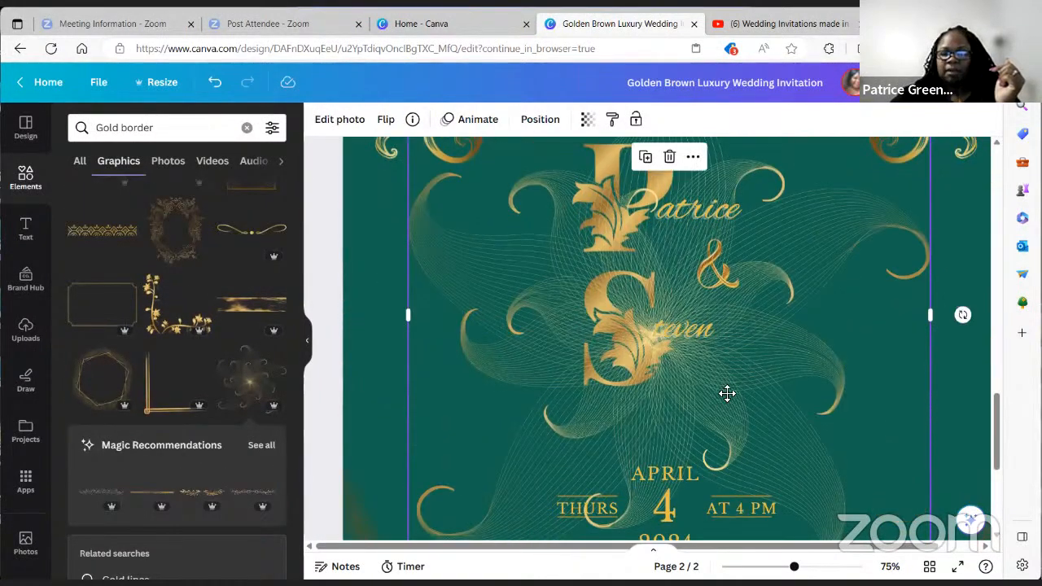
pyautogui.moveTo(726, 394); pyautogui.dragTo(749, 344)
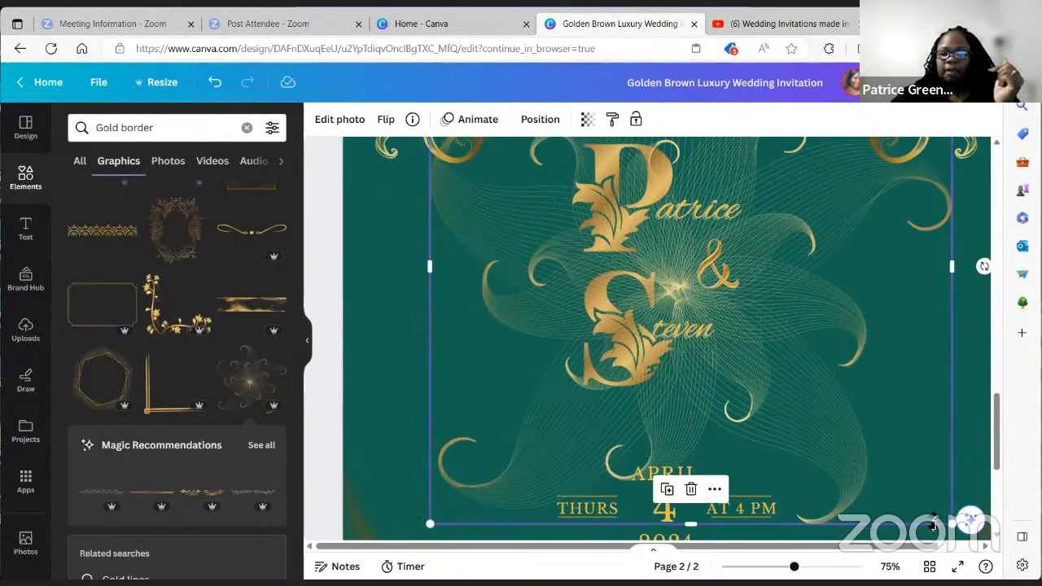
pyautogui.moveTo(950, 523); pyautogui.dragTo(802, 379)
pyautogui.click(754, 370)
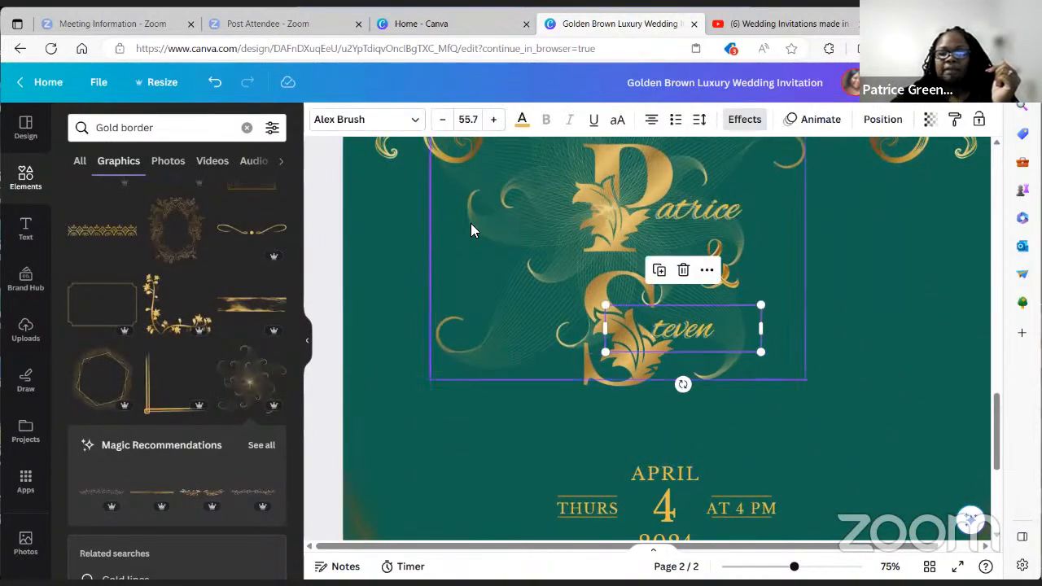
pyautogui.click(492, 254)
pyautogui.moveTo(510, 267); pyautogui.dragTo(520, 270)
pyautogui.rightClick(513, 276)
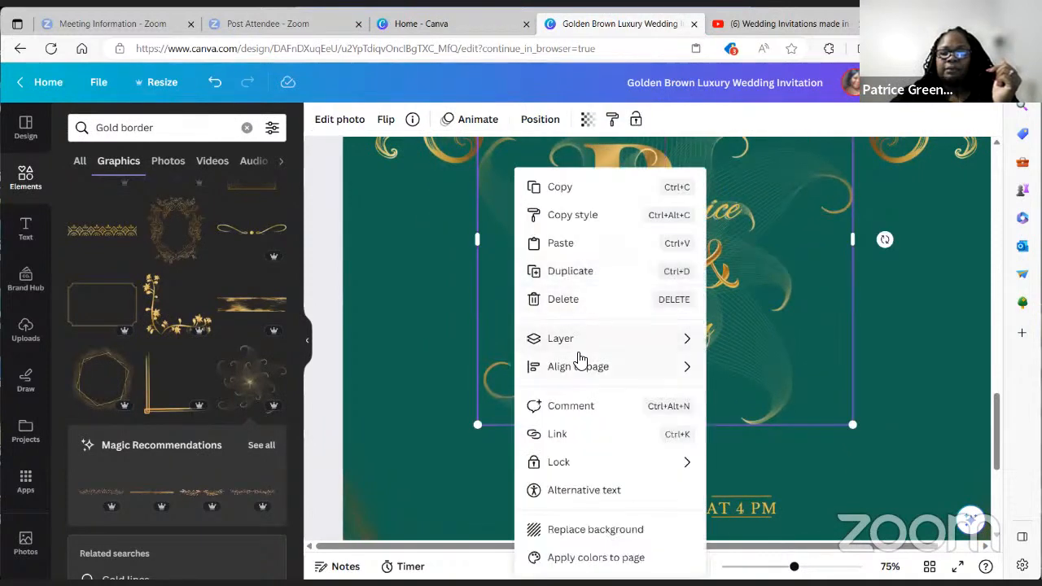
pyautogui.moveTo(586, 352)
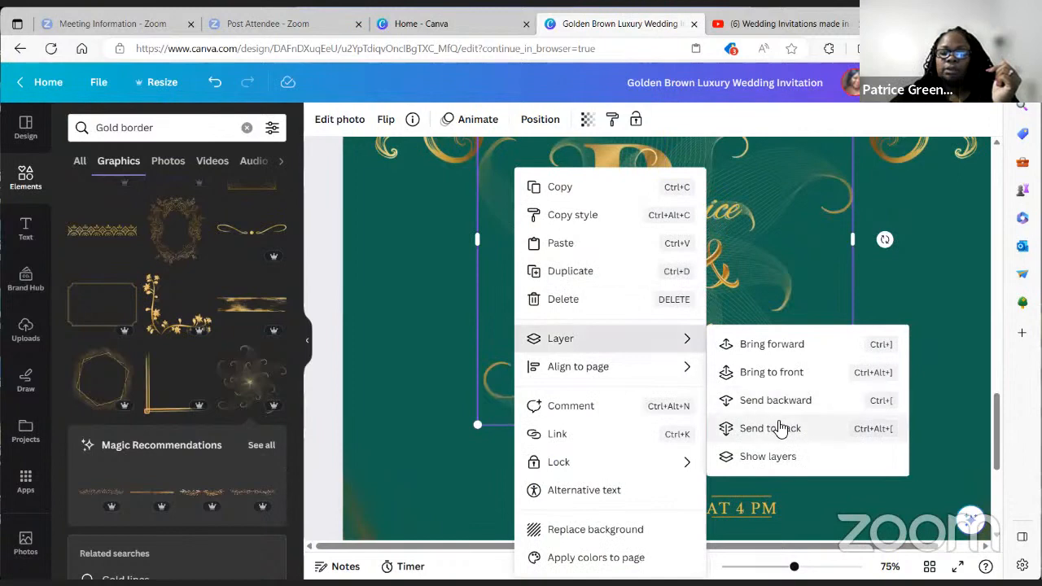
pyautogui.click(777, 429)
# Step: Delete the green box that was covering the starburst
pyautogui.click(522, 257)
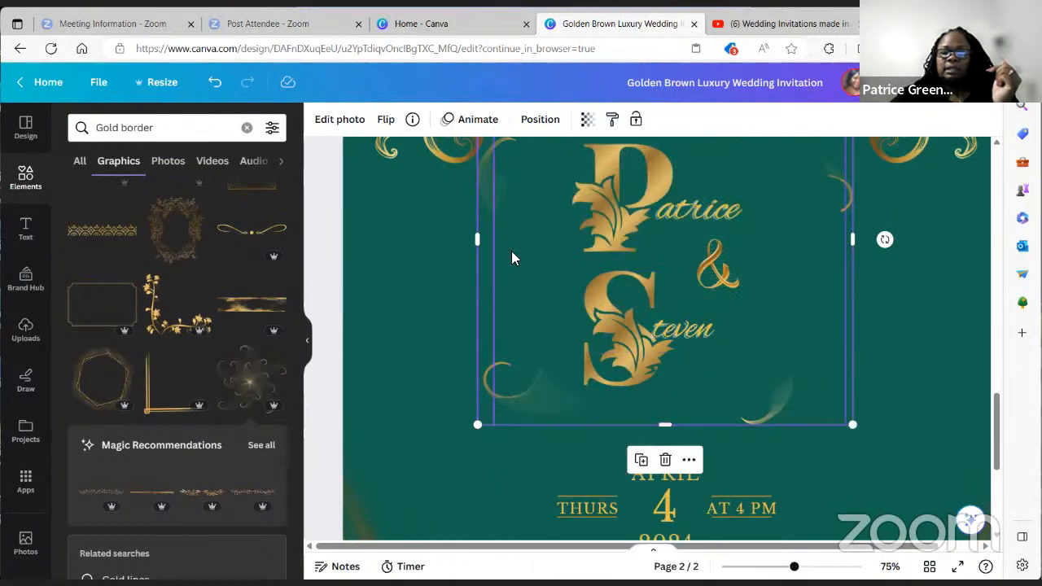
pyautogui.moveTo(522, 256); pyautogui.dragTo(436, 294)
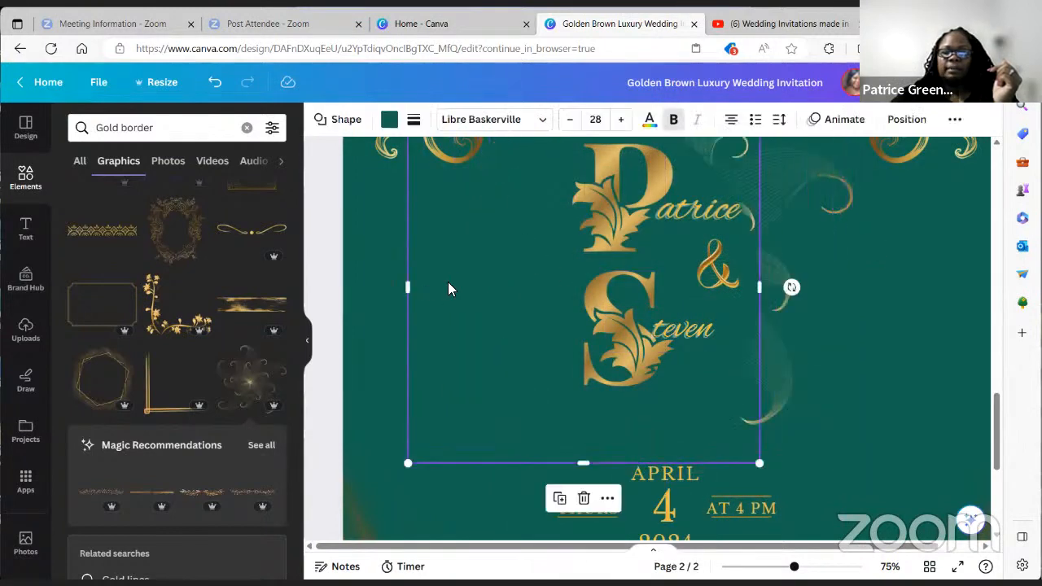
pyautogui.rightClick(448, 284)
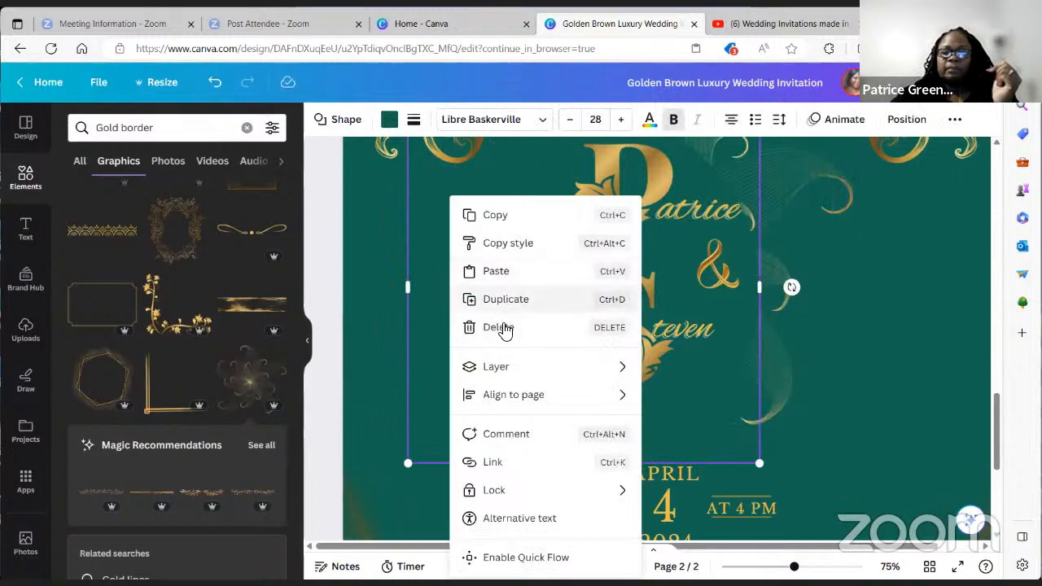
pyautogui.click(498, 326)
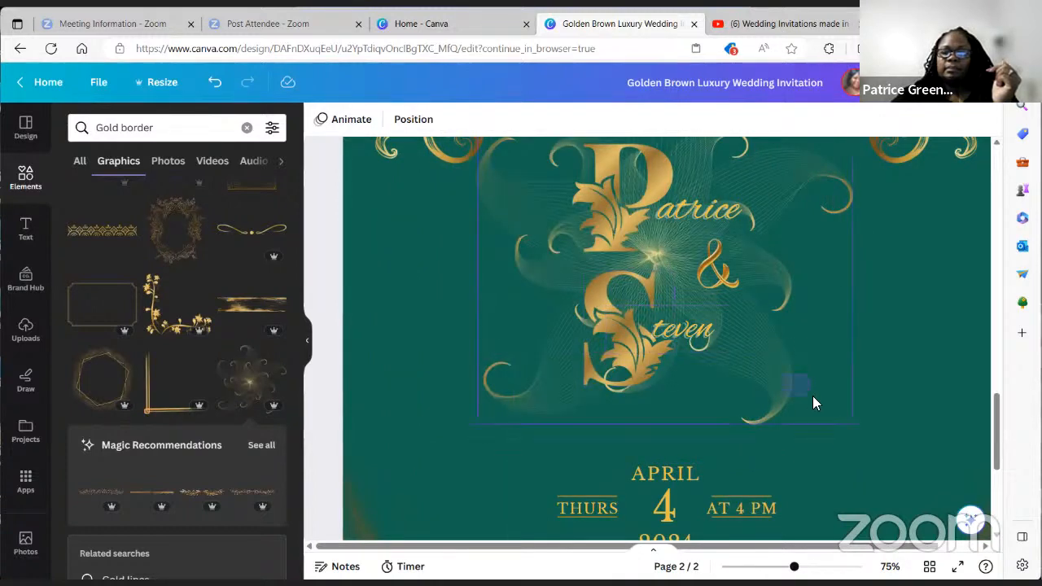
# Step: Nudge the starburst slightly right so it is centred behind the P&S monogram
pyautogui.click(813, 397)
pyautogui.click(913, 344)
pyautogui.scroll(3, 899, 383)
pyautogui.scroll(-2, 898, 383)
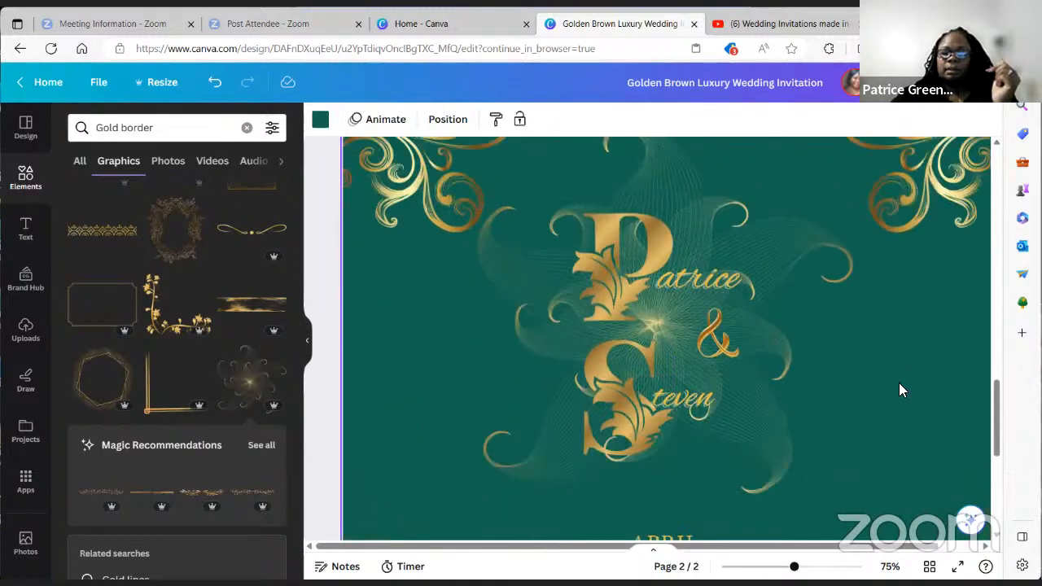
pyautogui.click(571, 405)
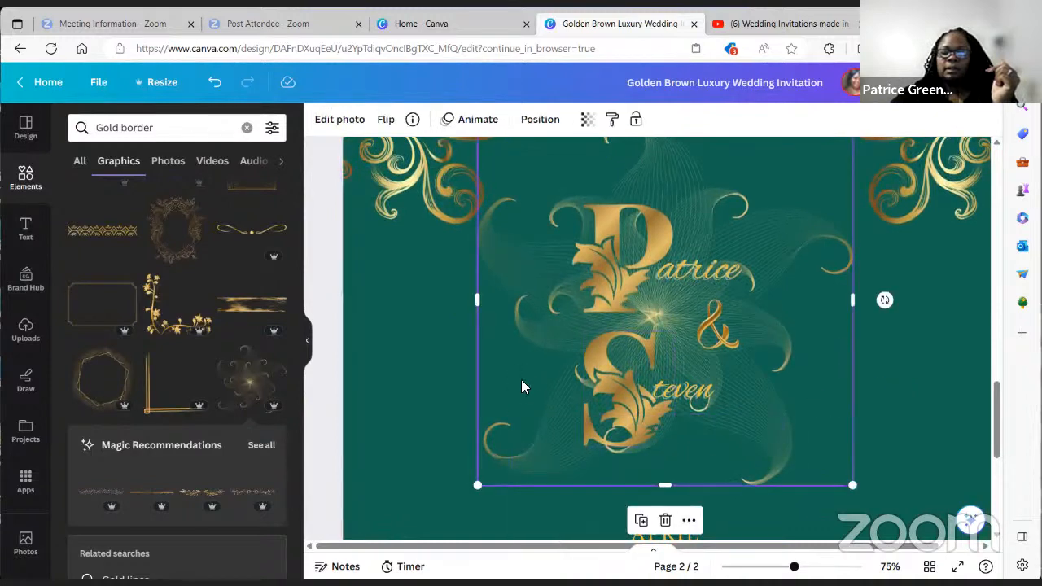
pyautogui.moveTo(521, 379); pyautogui.dragTo(548, 383)
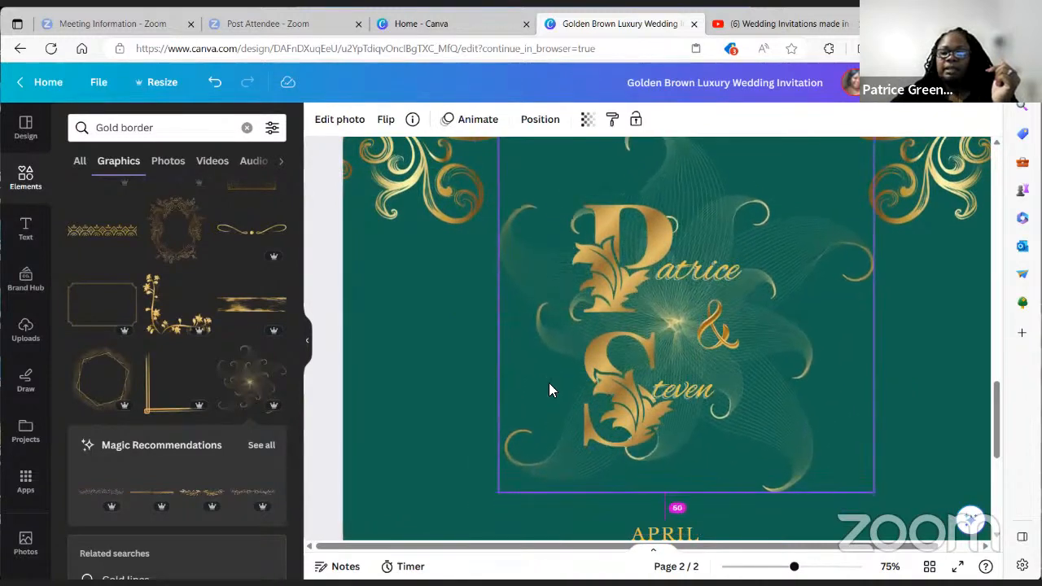
# Step: Shift the '&' slightly so it sits between the two names without overlapping the first one
pyautogui.click(930, 411)
pyautogui.scroll(5, 928, 406)
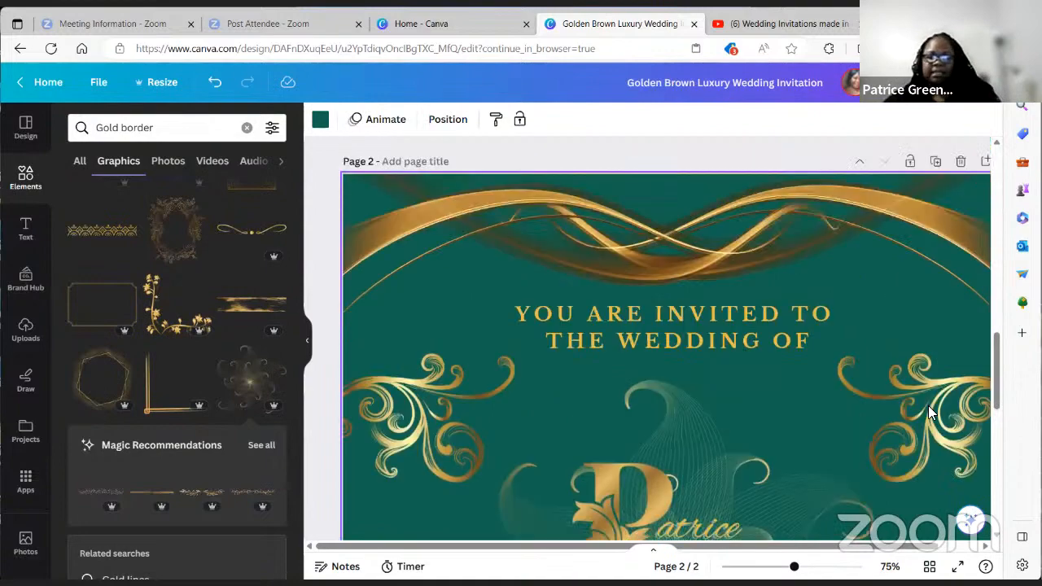
pyautogui.scroll(-10, 856, 389)
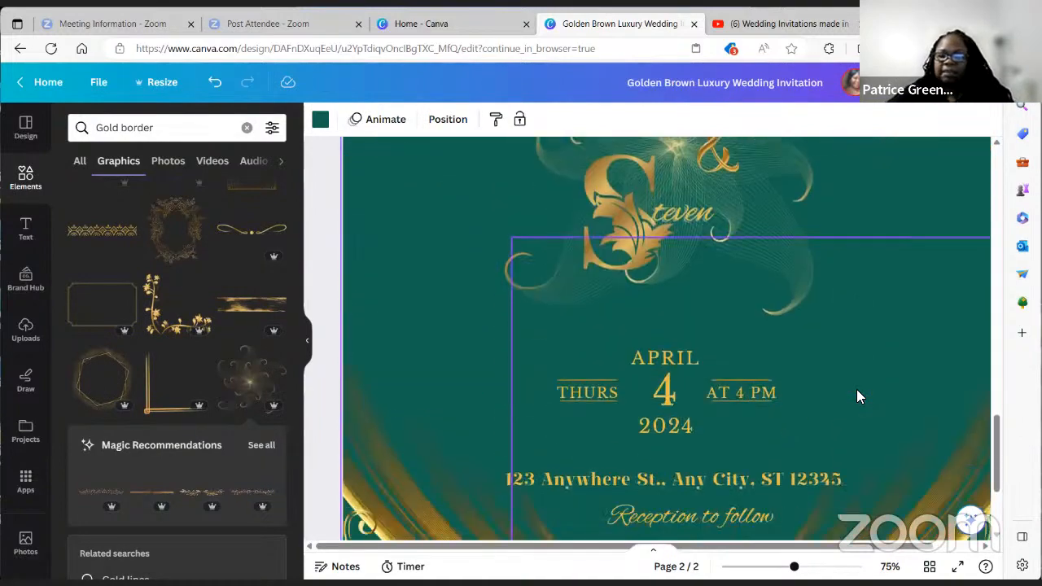
pyautogui.scroll(4, 841, 399)
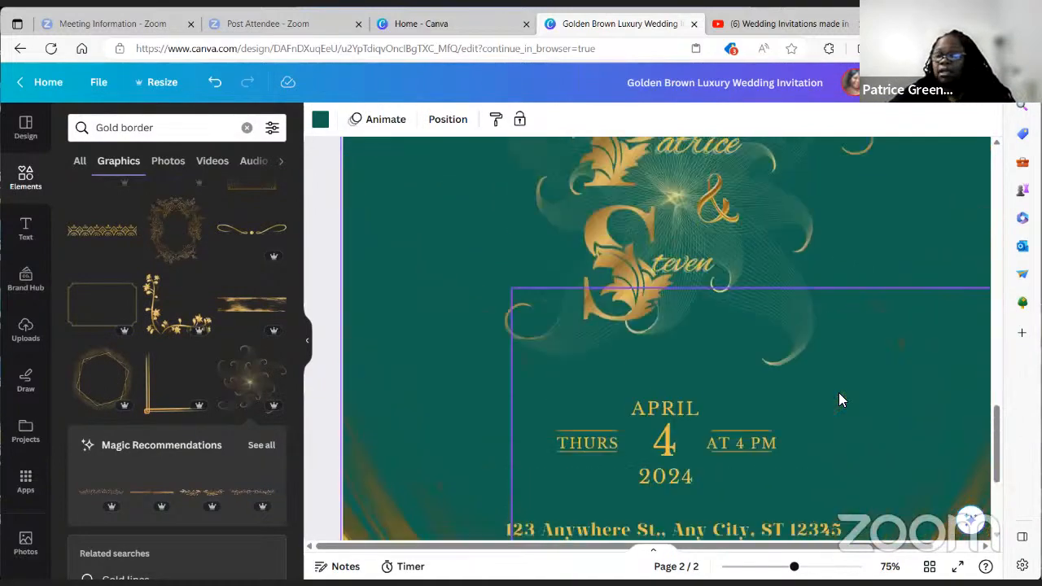
pyautogui.scroll(3, 835, 391)
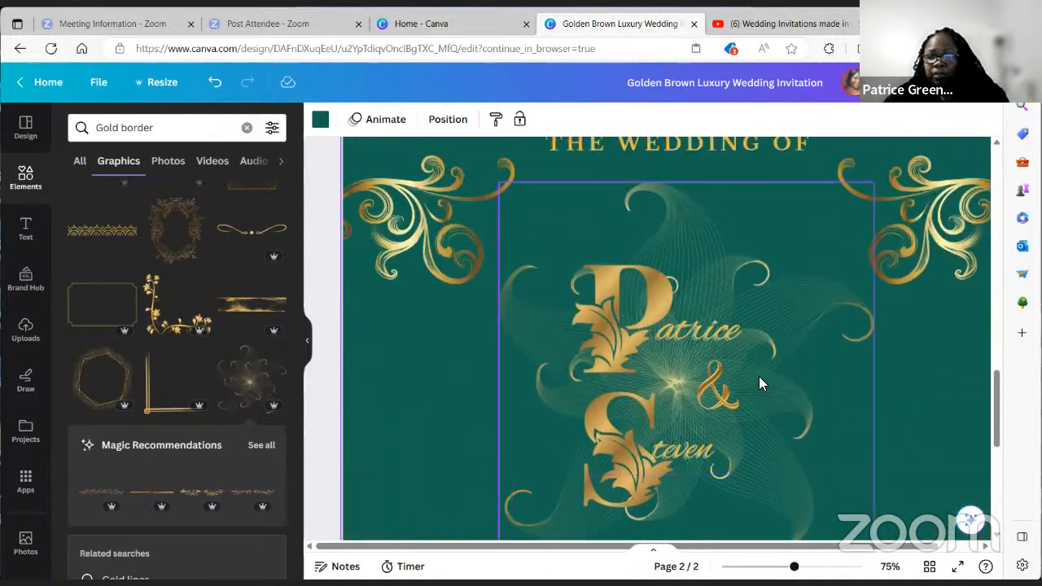
pyautogui.click(715, 386)
pyautogui.moveTo(691, 390)
pyautogui.mouseDown()
pyautogui.moveTo(692, 409)
pyautogui.moveTo(685, 390)
pyautogui.moveTo(706, 397)
pyautogui.mouseUp()
pyautogui.click(916, 394)
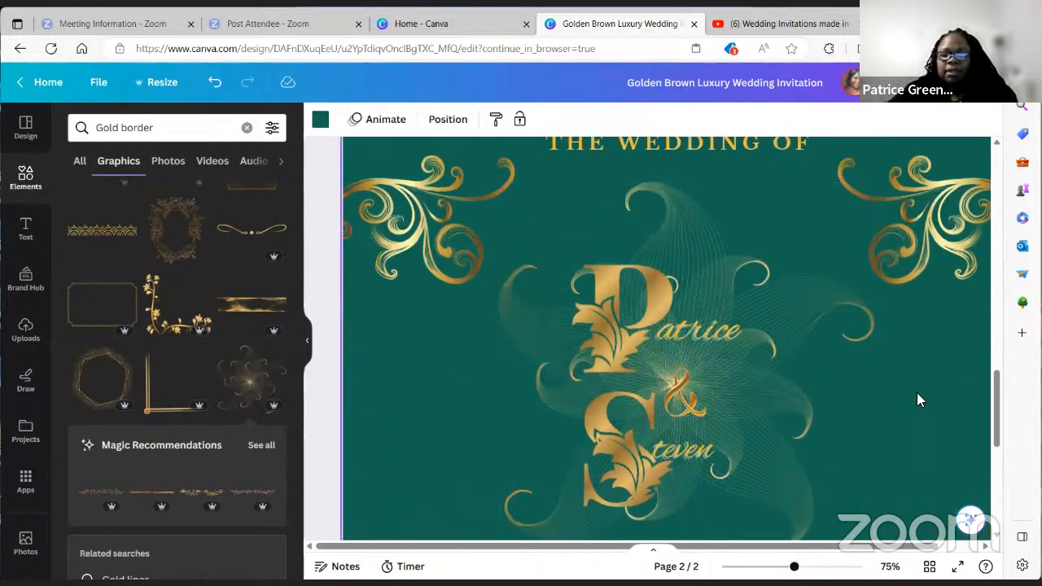